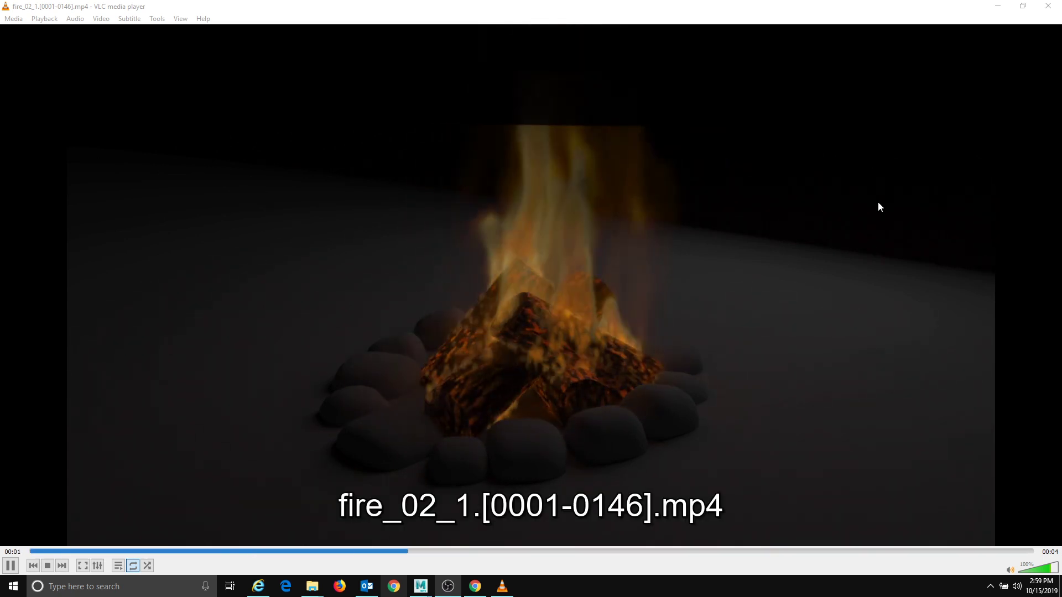
- Close the fire video in VLC, switch to Maya and create a polygon cylinder at the grid's center
{"action": "left_click", "coordinate": [1048, 7]}
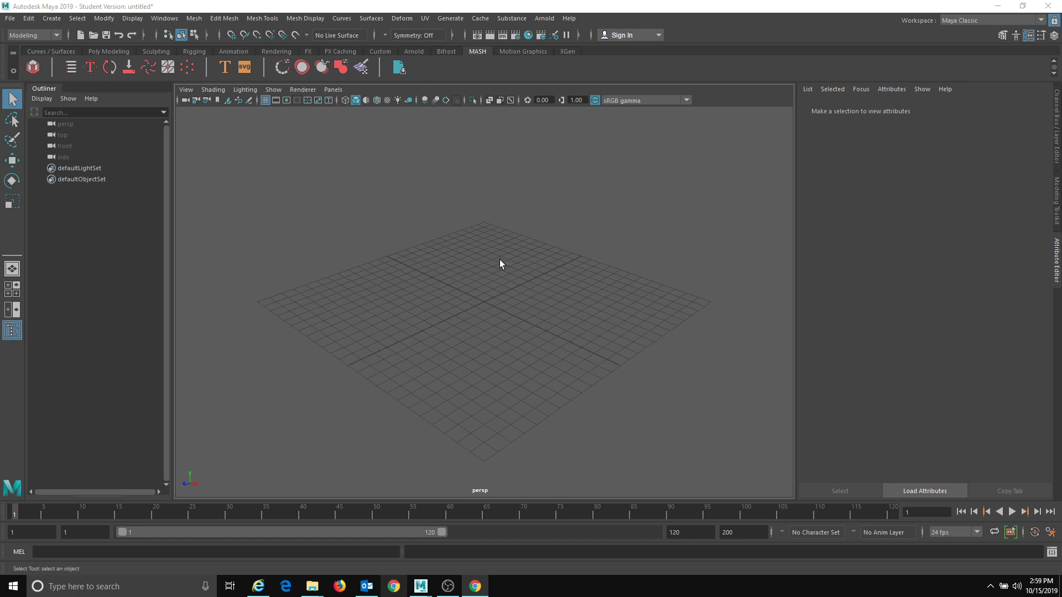
{"action": "left_click", "coordinate": [51, 52]}
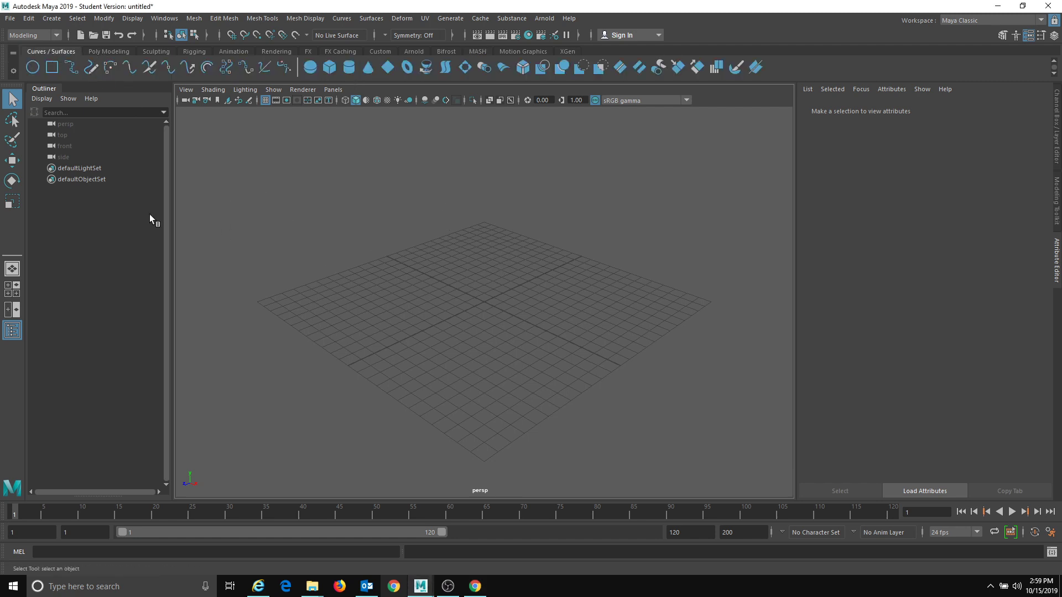
{"action": "left_click", "coordinate": [110, 52]}
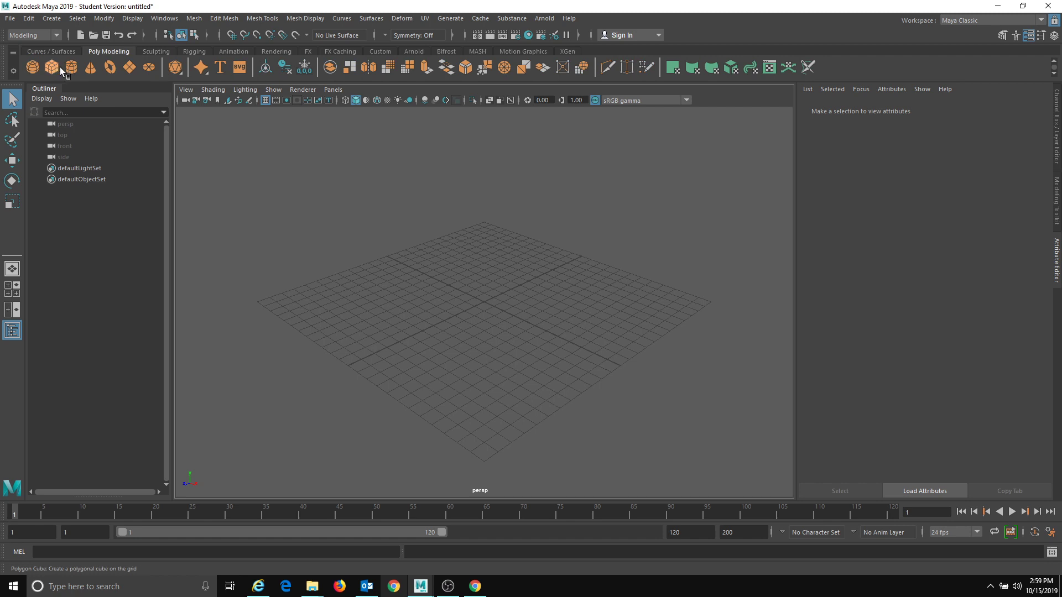
{"action": "right_click_drag", "start_coordinate": [567, 344], "coordinate": [918, 340], "text": "alt"}
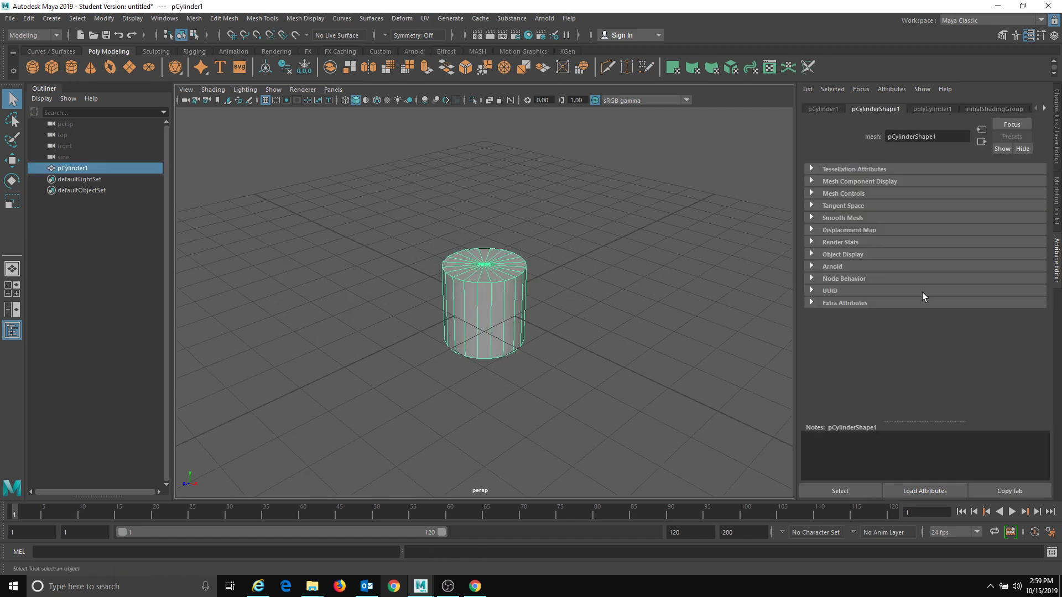
- Scale the cylinder to about 1.8 in height and narrow it evenly in X and Z into a slim log shape
{"action": "key", "text": "r"}
{"action": "left_click_drag", "start_coordinate": [482, 256], "coordinate": [486, 212]}
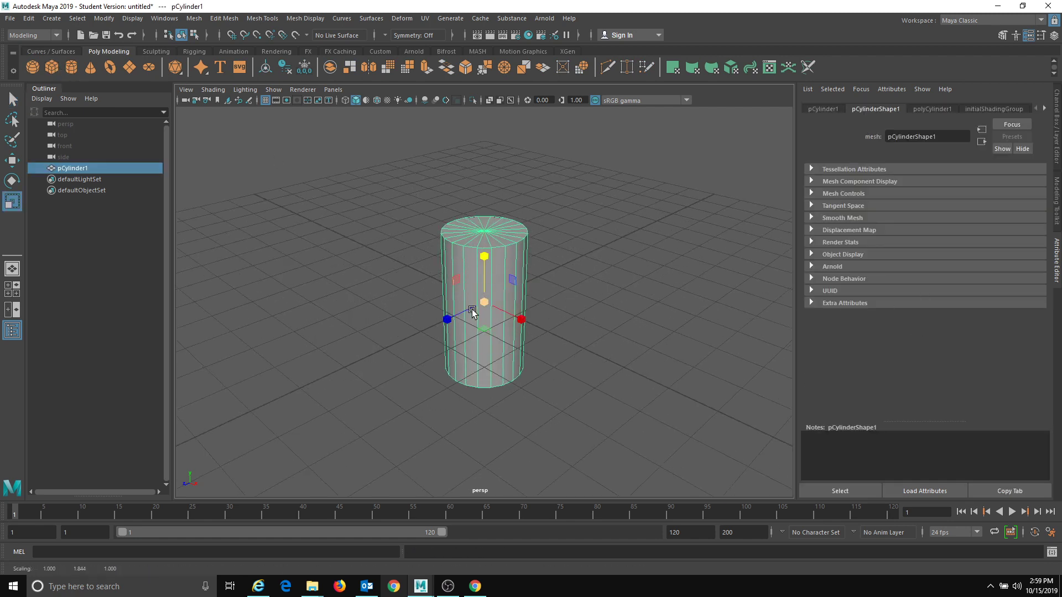
{"action": "left_click_drag", "start_coordinate": [482, 334], "coordinate": [577, 331]}
{"action": "left_click", "coordinate": [577, 330]}
{"action": "left_click", "coordinate": [474, 266]}
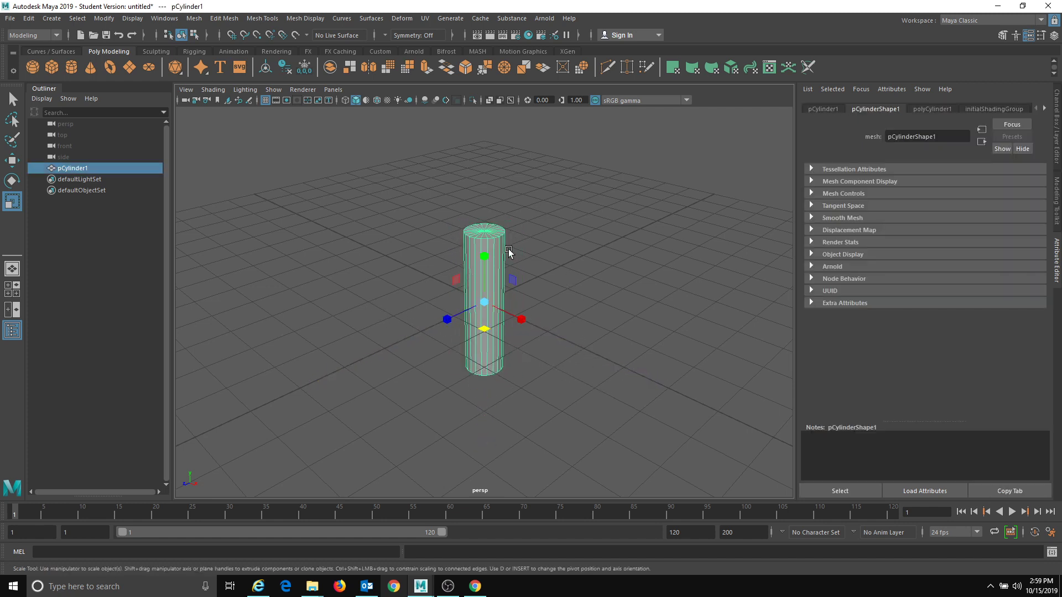
{"action": "left_click", "coordinate": [593, 227]}
{"action": "left_click", "coordinate": [479, 228]}
{"action": "mouse_move", "coordinate": [544, 254]}
{"action": "left_mouse_down", "text": "alt"}
{"action": "mouse_move", "coordinate": [544, 276]}
{"action": "mouse_move", "coordinate": [541, 265]}
{"action": "left_mouse_up", "text": "alt"}
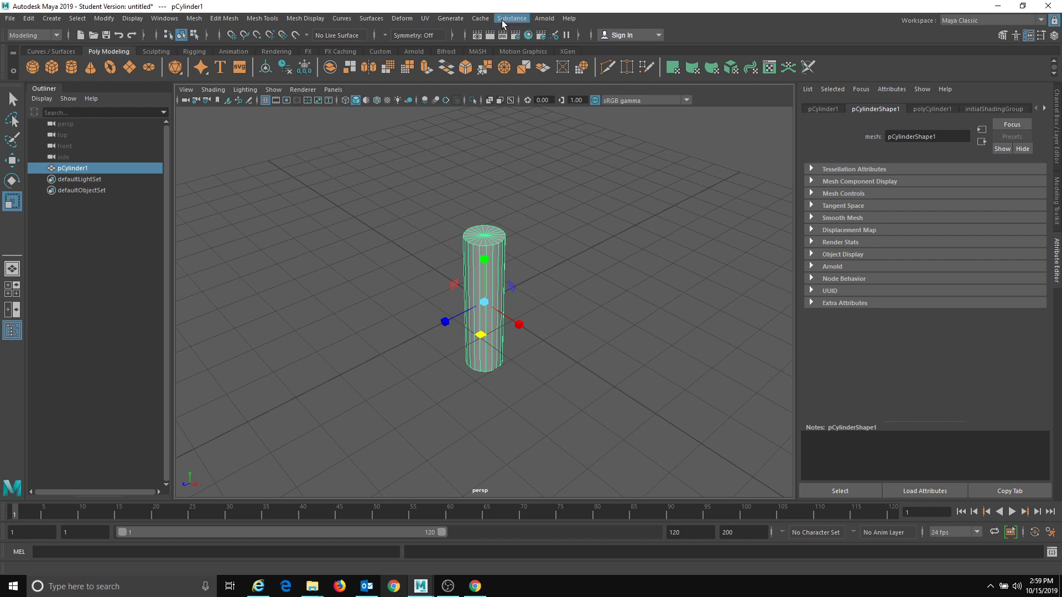
- Open the UV Editor for the cylinder and move its rectangular side shell outside the 0–1 tile, past U 1
{"action": "left_click", "coordinate": [425, 20]}
{"action": "left_click", "coordinate": [427, 37]}
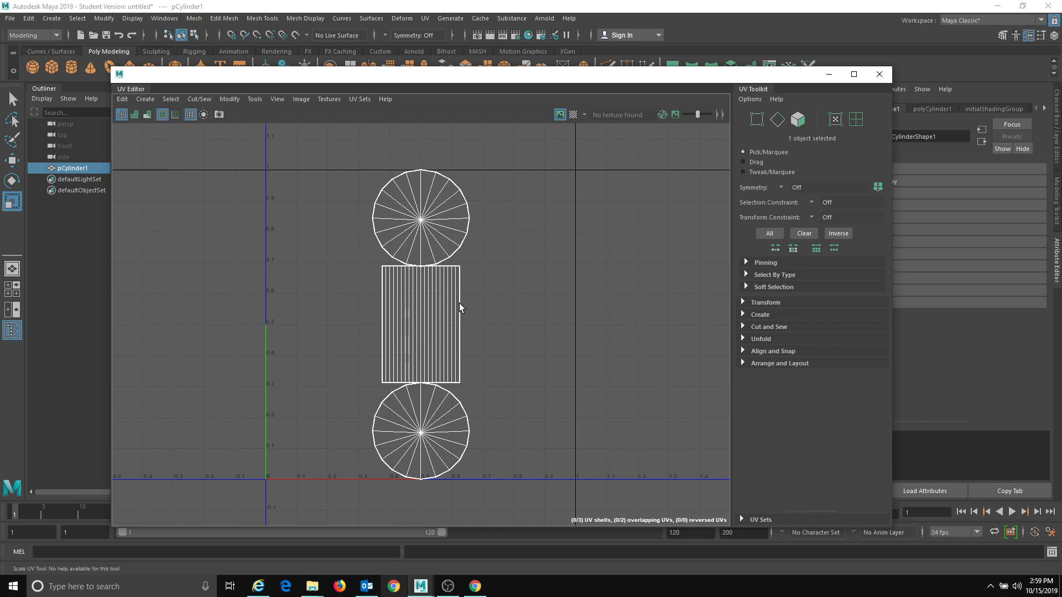
{"action": "right_click_drag", "start_coordinate": [457, 330], "coordinate": [464, 360]}
{"action": "double_click", "coordinate": [398, 317]}
{"action": "key", "text": "w"}
{"action": "left_click_drag", "start_coordinate": [426, 325], "coordinate": [629, 214]}
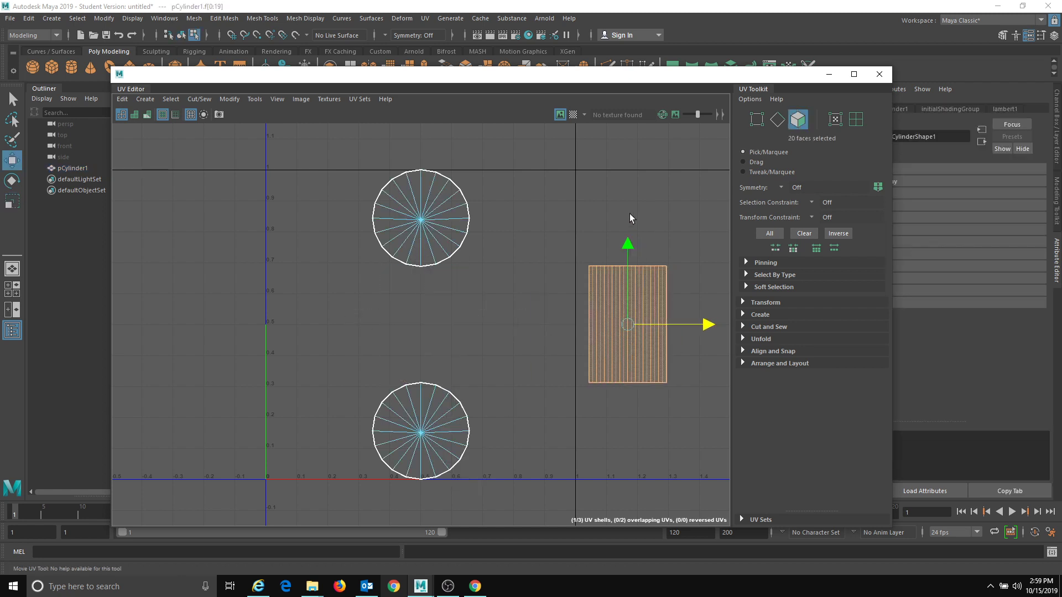
- Place the two round cap shells side by side along the bottom of the UV tile, starting at its lower-left corner
{"action": "double_click", "coordinate": [440, 200]}
{"action": "left_click_drag", "start_coordinate": [424, 220], "coordinate": [320, 432]}
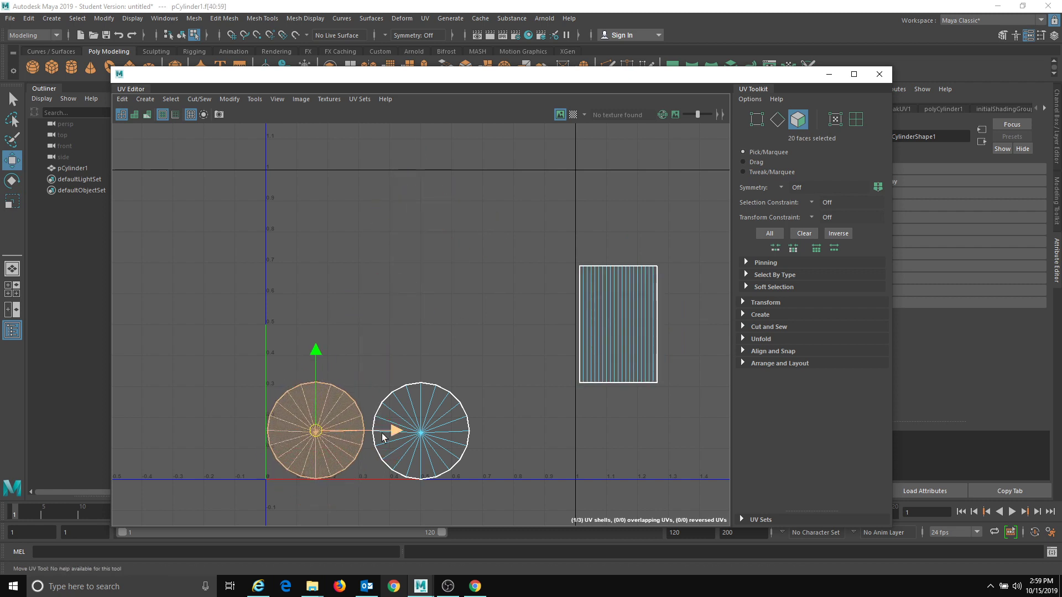
{"action": "double_click", "coordinate": [409, 391]}
{"action": "left_click_drag", "start_coordinate": [413, 429], "coordinate": [409, 428]}
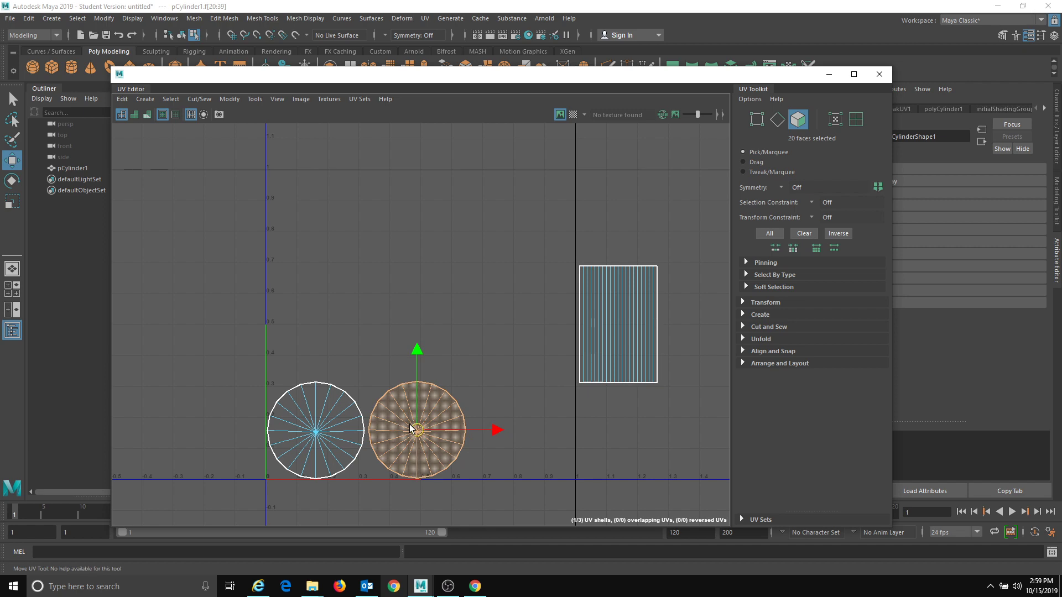
- Nudge both cap shells so they sit close together just above the tile's lower edge
{"action": "middle_click_drag", "start_coordinate": [468, 506], "coordinate": [518, 428], "text": "alt"}
{"action": "scroll", "coordinate": [510, 424], "scroll_direction": "up", "scroll_amount": 3}
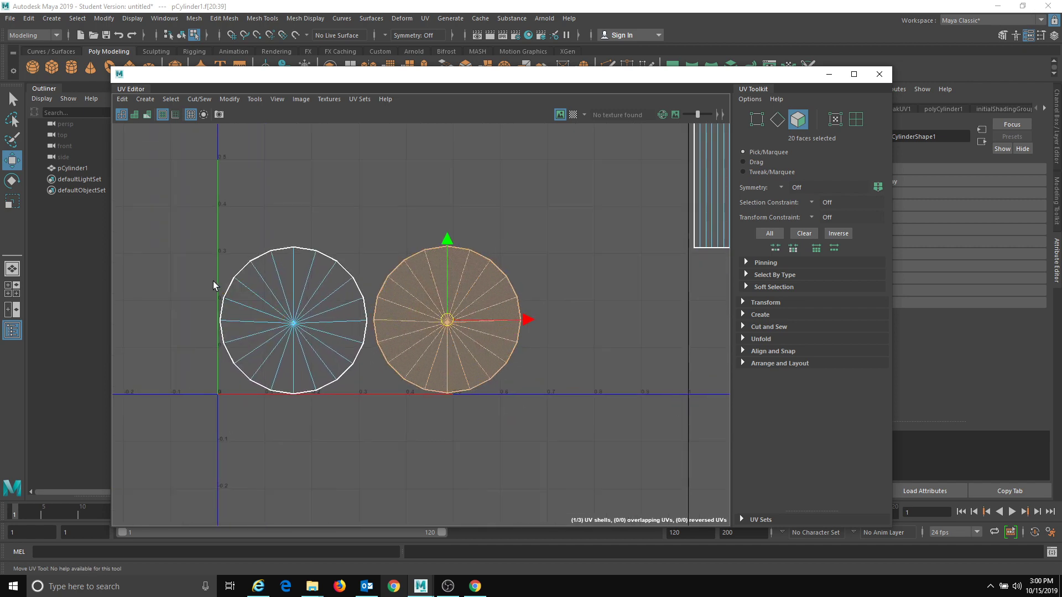
{"action": "double_click", "coordinate": [310, 348]}
{"action": "left_click", "coordinate": [295, 324]}
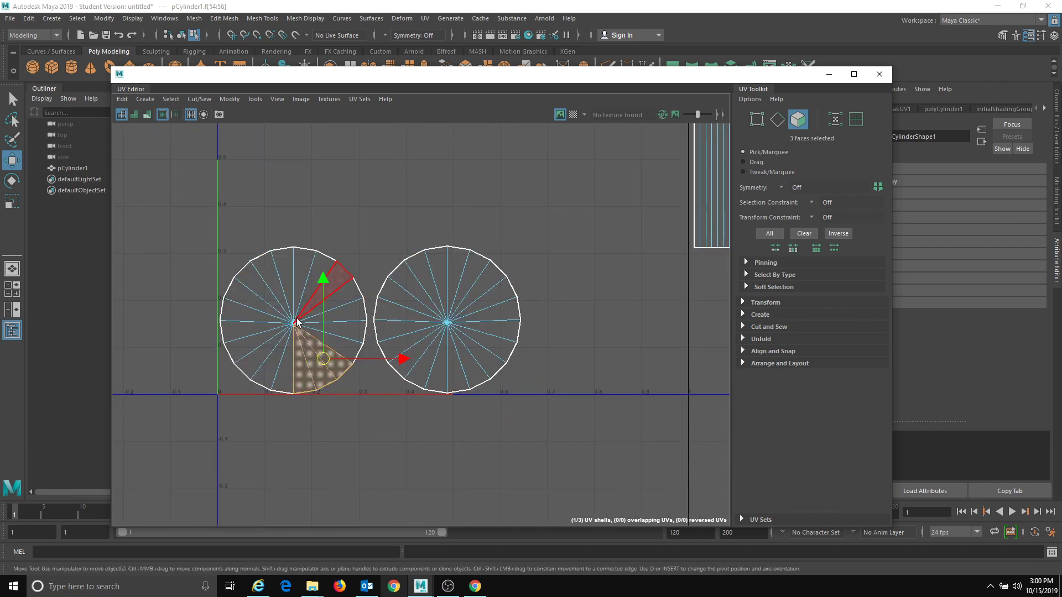
{"action": "key", "text": "ctrl+z"}
{"action": "left_click_drag", "start_coordinate": [292, 234], "coordinate": [291, 232]}
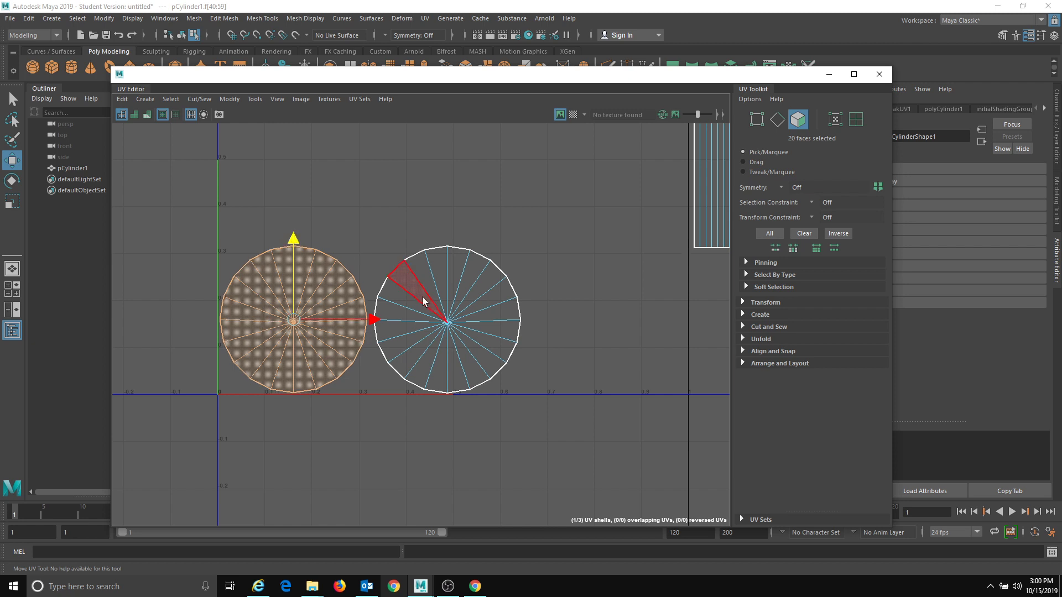
{"action": "left_click_drag", "start_coordinate": [484, 335], "coordinate": [522, 323]}
- Move the side shell back into the UV tile above the caps and stretch it horizontally beyond the tile's width
{"action": "right_click_drag", "start_coordinate": [509, 330], "coordinate": [343, 288], "text": "alt"}
{"action": "middle_click_drag", "start_coordinate": [343, 287], "coordinate": [87, 427], "text": "alt"}
{"action": "left_click_drag", "start_coordinate": [271, 282], "coordinate": [709, 322]}
{"action": "middle_click_drag", "start_coordinate": [388, 343], "coordinate": [634, 380], "text": "alt"}
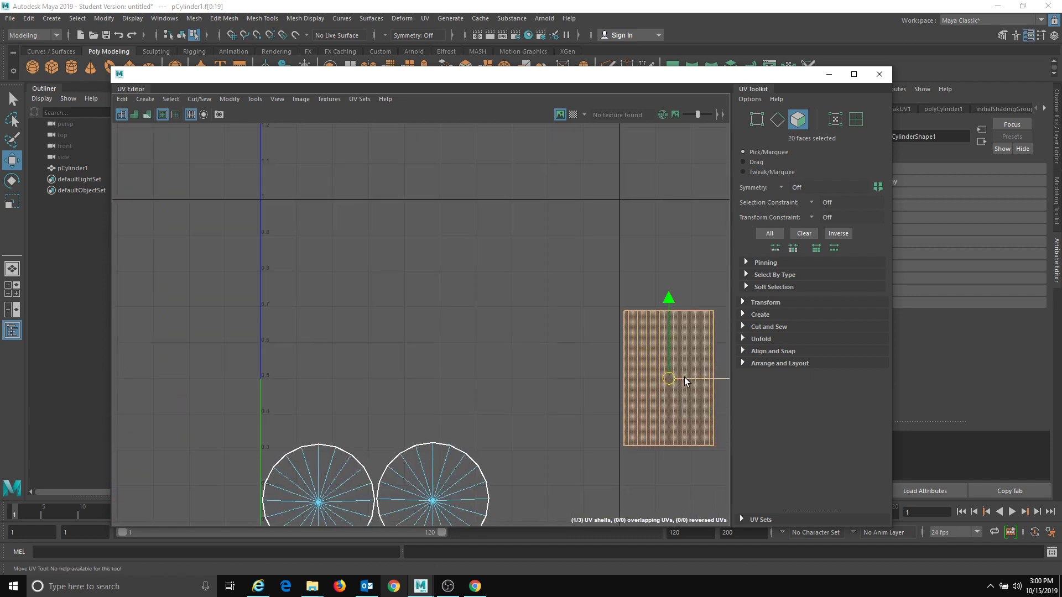
{"action": "left_click_drag", "start_coordinate": [685, 382], "coordinate": [423, 308]}
{"action": "key", "text": "r"}
{"action": "left_click_drag", "start_coordinate": [490, 305], "coordinate": [752, 286]}
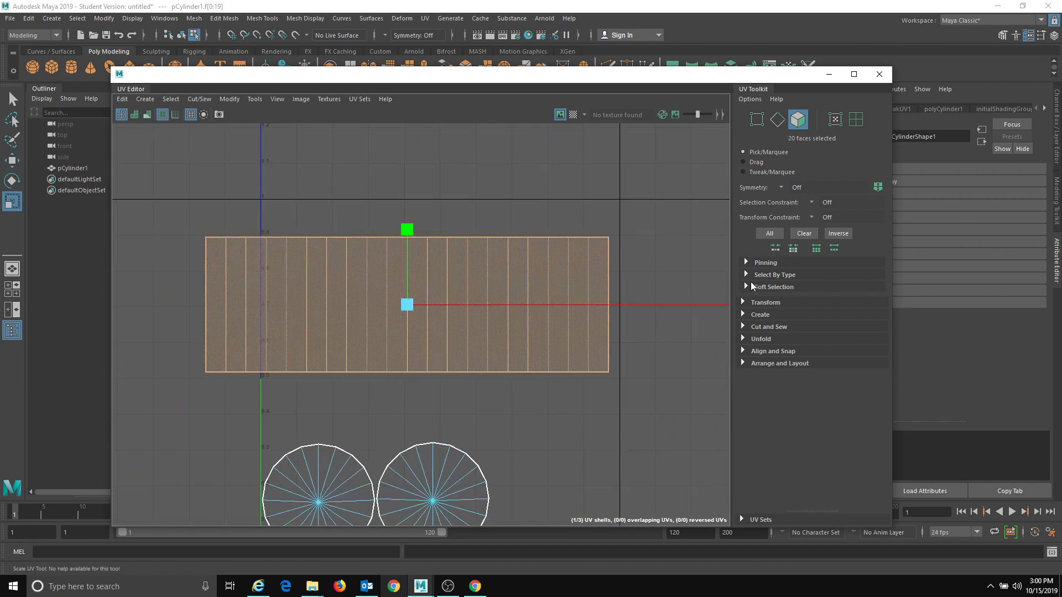
- Align the side shell with the tile's upper edge and adjust its width to fit between U 0 and U 1
{"action": "key", "text": "w"}
{"action": "left_click_drag", "start_coordinate": [409, 301], "coordinate": [447, 265]}
{"action": "key", "text": "r"}
{"action": "left_click_drag", "start_coordinate": [520, 268], "coordinate": [516, 268]}
{"action": "key", "text": "w"}
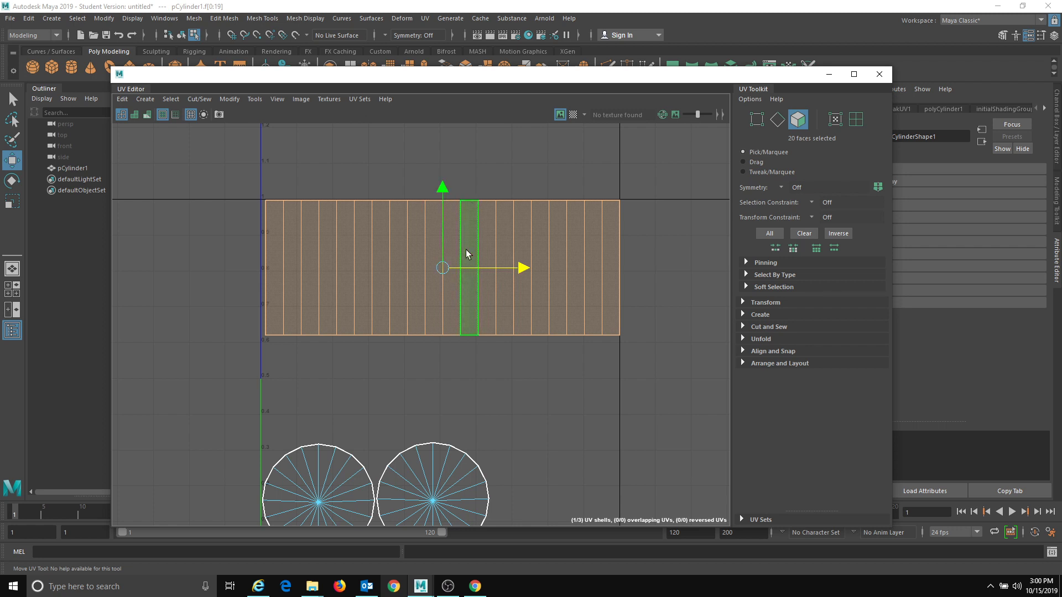
- Select only the side shell's bottom row of UVs and move it down to about V 0.4
{"action": "key", "text": "F9"}
{"action": "left_click_drag", "start_coordinate": [178, 299], "coordinate": [719, 377]}
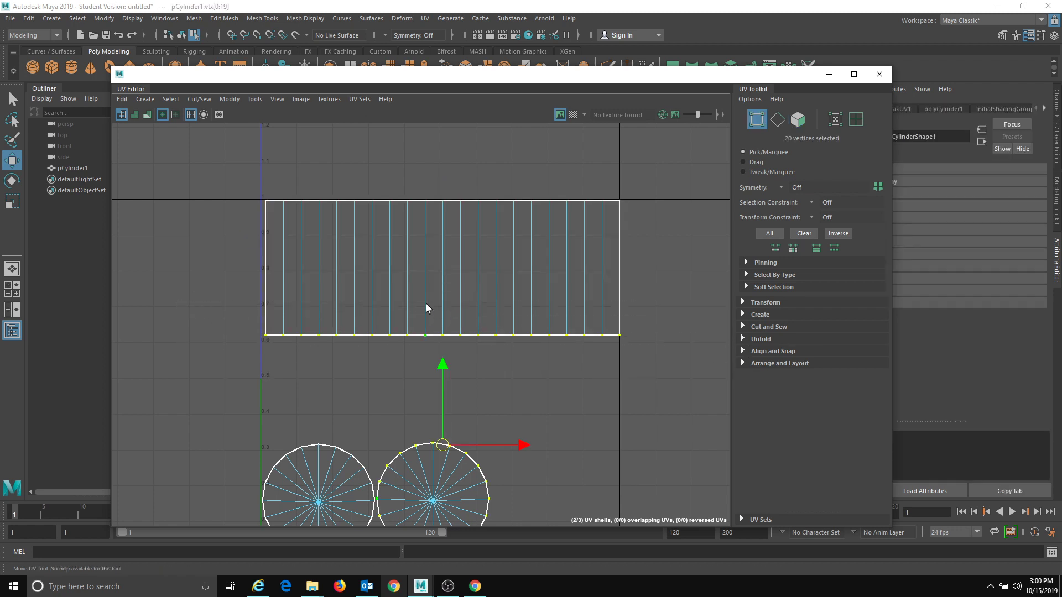
{"action": "right_click_drag", "start_coordinate": [402, 330], "coordinate": [451, 331]}
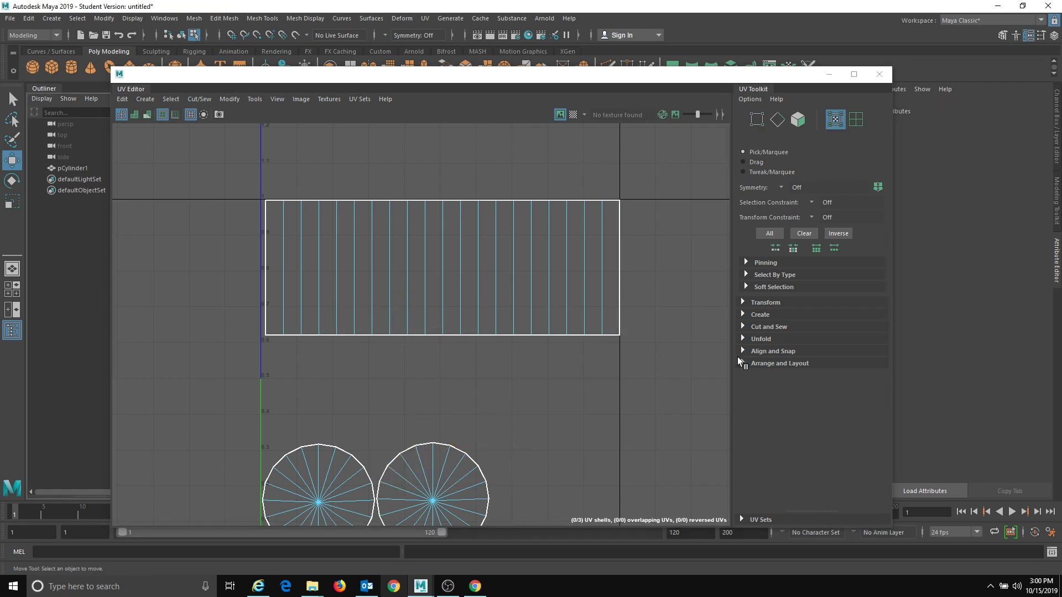
{"action": "left_click_drag", "start_coordinate": [198, 318], "coordinate": [635, 380]}
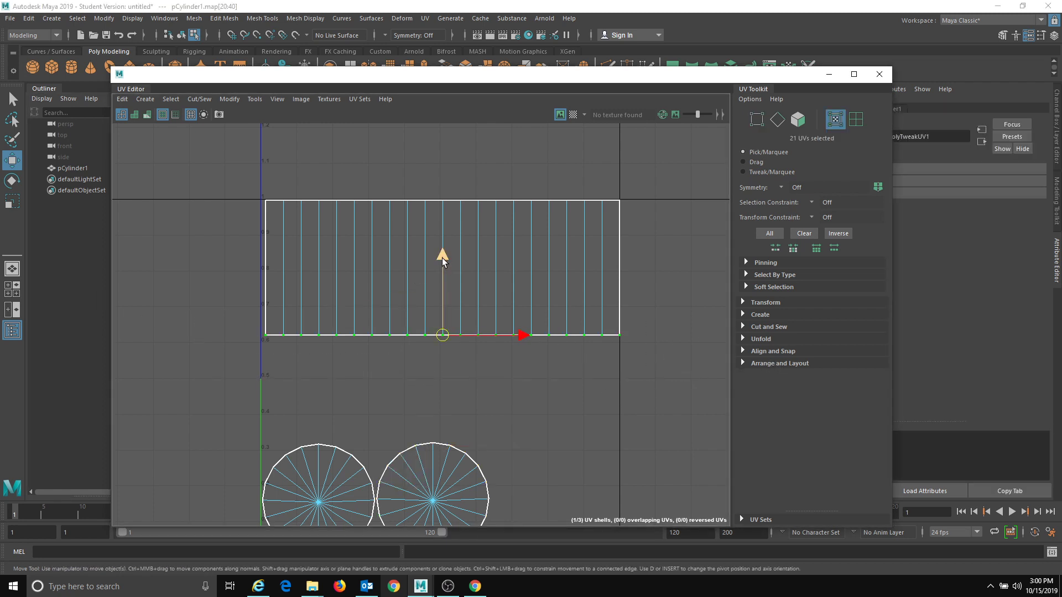
{"action": "left_click_drag", "start_coordinate": [443, 259], "coordinate": [450, 339]}
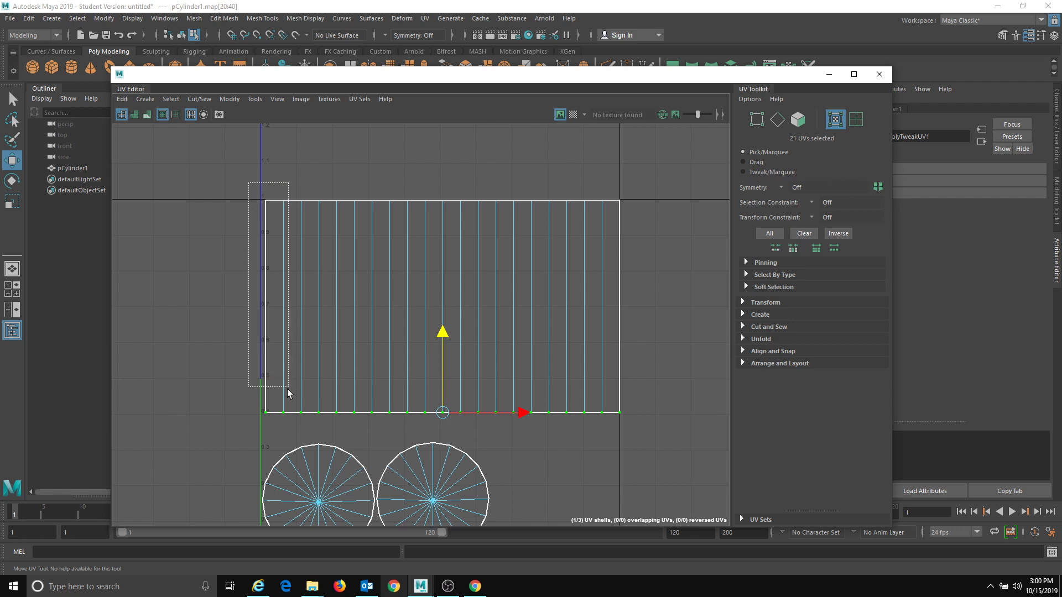
- Align the side shell's left, right and top edge UVs with the borders of the 0–1 tile
{"action": "left_click_drag", "start_coordinate": [288, 393], "coordinate": [278, 424]}
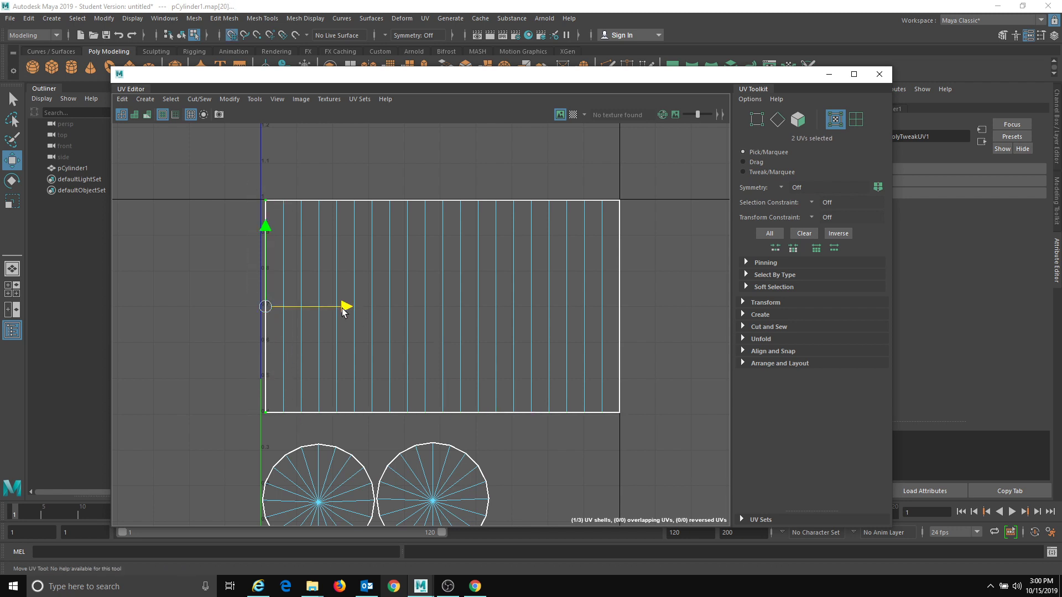
{"action": "left_click_drag", "start_coordinate": [344, 308], "coordinate": [340, 311]}
{"action": "left_click_drag", "start_coordinate": [609, 193], "coordinate": [634, 523]}
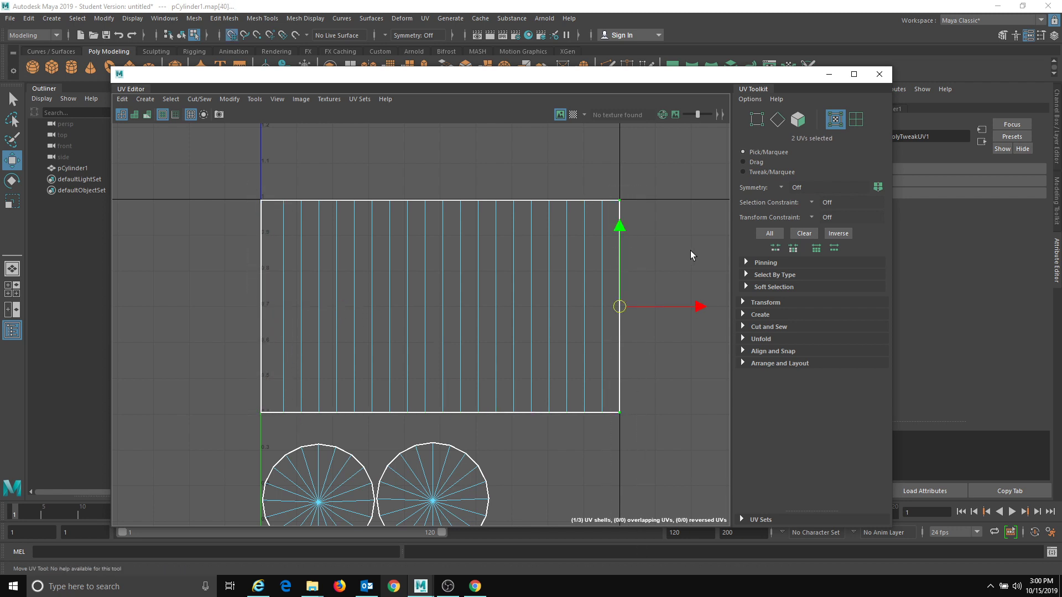
{"action": "left_click_drag", "start_coordinate": [696, 309], "coordinate": [660, 313]}
{"action": "key", "text": "ctrl+z"}
{"action": "left_click_drag", "start_coordinate": [260, 178], "coordinate": [725, 252]}
{"action": "left_click_drag", "start_coordinate": [443, 178], "coordinate": [440, 174]}
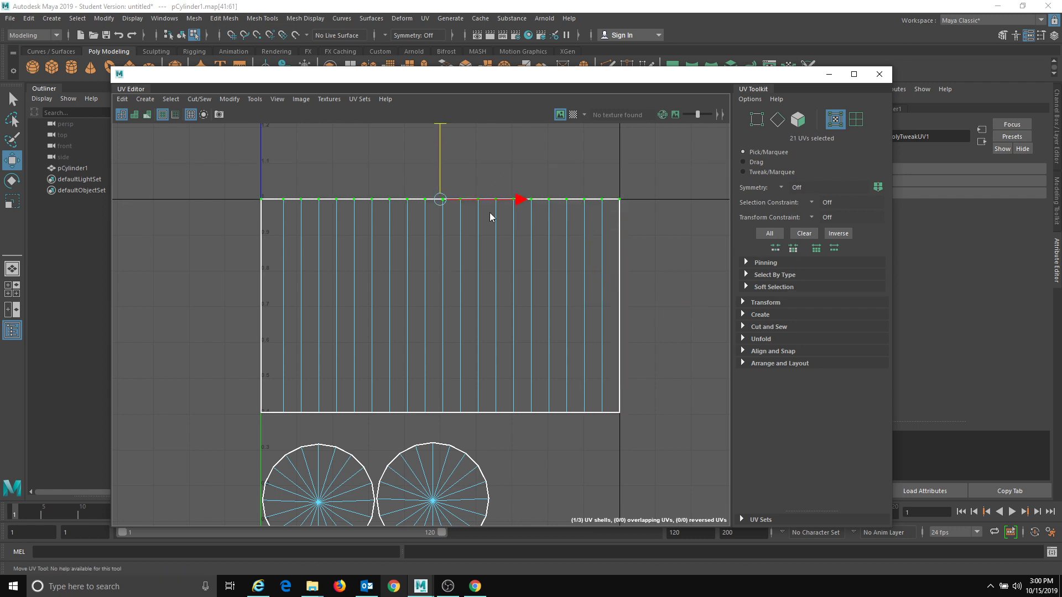
{"action": "scroll", "coordinate": [624, 227], "scroll_direction": "down", "scroll_amount": 3}
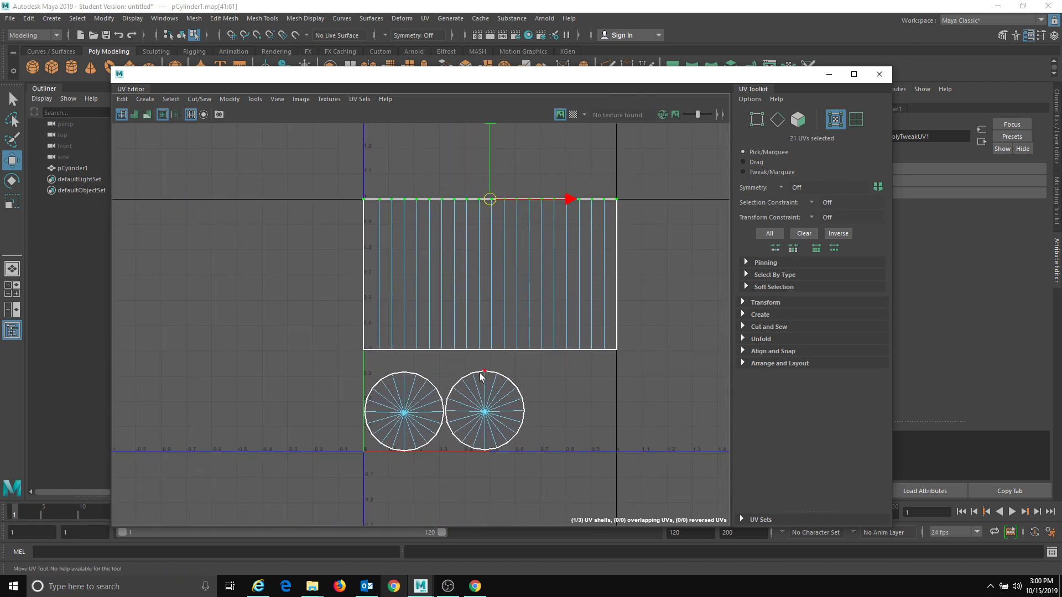
- Select both cap shells and enlarge them together to fill more of the space below the side shell
{"action": "scroll", "coordinate": [487, 382], "scroll_direction": "up", "scroll_amount": 1}
{"action": "right_click_drag", "start_coordinate": [396, 354], "coordinate": [396, 368]}
{"action": "left_click_drag", "start_coordinate": [367, 339], "coordinate": [455, 346]}
{"action": "key", "text": "r"}
{"action": "key", "text": "w"}
{"action": "key", "text": "r"}
{"action": "key", "text": "w"}
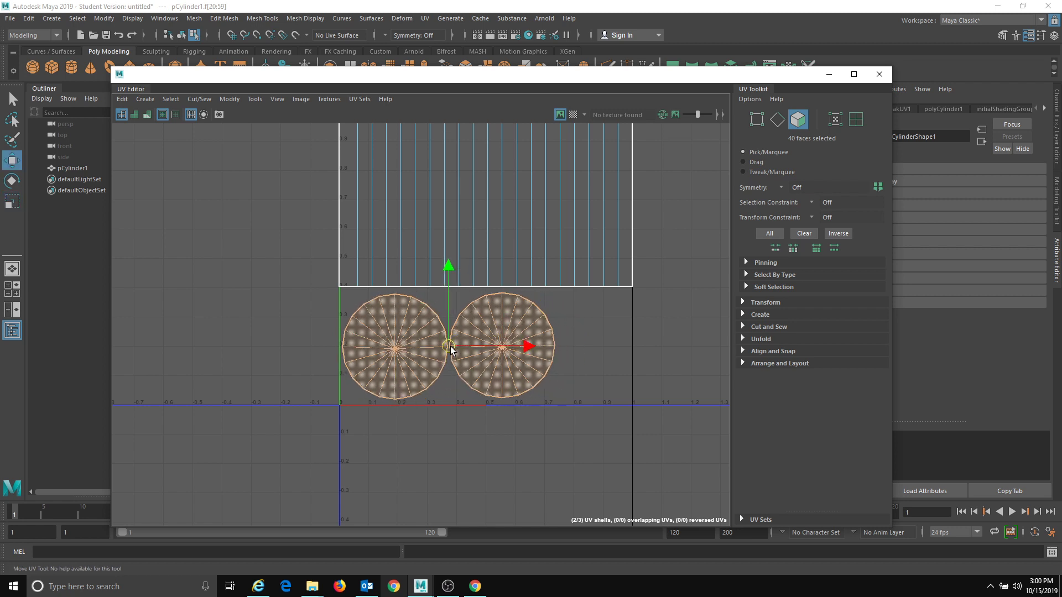
{"action": "left_click", "coordinate": [531, 352]}
{"action": "left_click", "coordinate": [588, 379]}
{"action": "right_click_drag", "start_coordinate": [588, 379], "coordinate": [413, 285], "text": "alt"}
{"action": "middle_click_drag", "start_coordinate": [412, 285], "coordinate": [400, 314], "text": "alt"}
{"action": "right_click_drag", "start_coordinate": [399, 314], "coordinate": [493, 307], "text": "alt"}
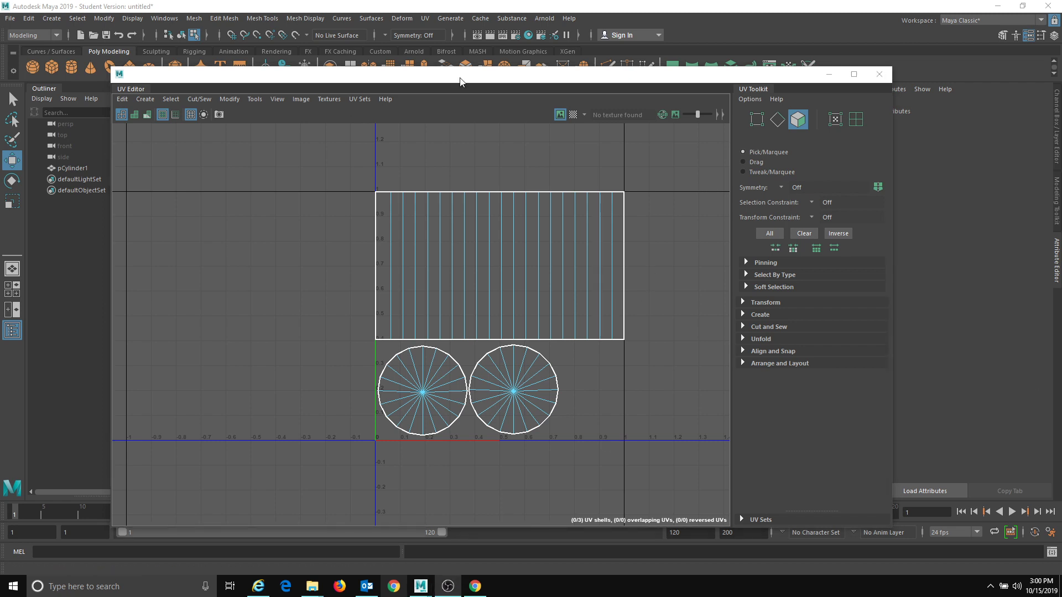
- Move the UV Editor aside to reach the model and reselect the whole cylinder in object mode
{"action": "mouse_move", "coordinate": [507, 255]}
{"action": "right_mouse_down"}
{"action": "mouse_move", "coordinate": [569, 215]}
{"action": "mouse_move", "coordinate": [614, 220]}
{"action": "right_mouse_up"}
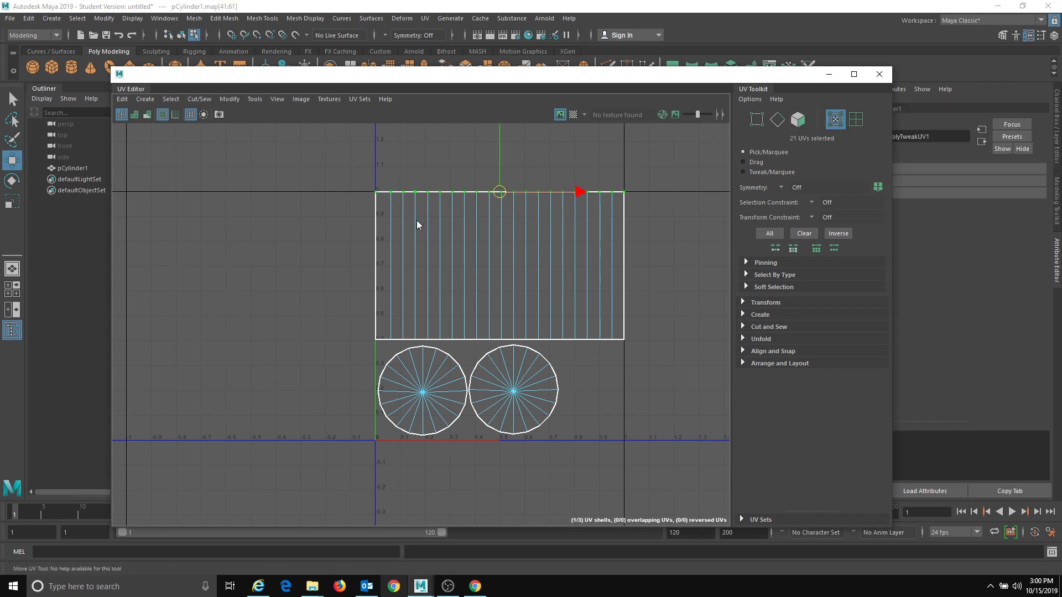
{"action": "right_click_drag", "start_coordinate": [416, 220], "coordinate": [419, 220]}
{"action": "left_click_drag", "start_coordinate": [524, 80], "coordinate": [852, 126]}
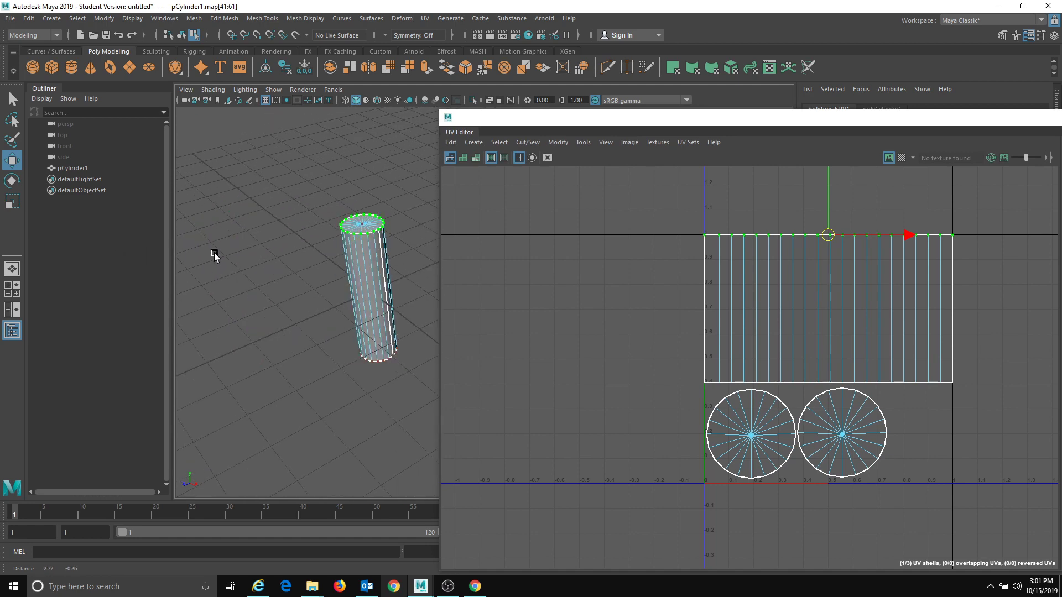
{"action": "middle_click_drag", "start_coordinate": [214, 256], "coordinate": [173, 264], "text": "alt"}
{"action": "right_click_drag", "start_coordinate": [348, 231], "coordinate": [354, 232]}
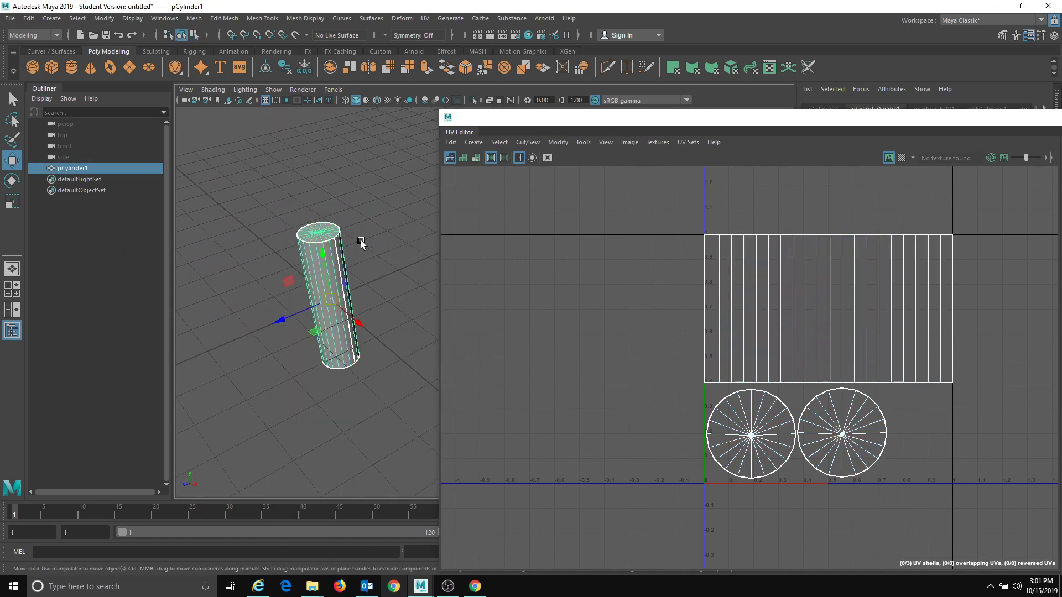
{"action": "left_click_drag", "start_coordinate": [583, 121], "coordinate": [425, 114]}
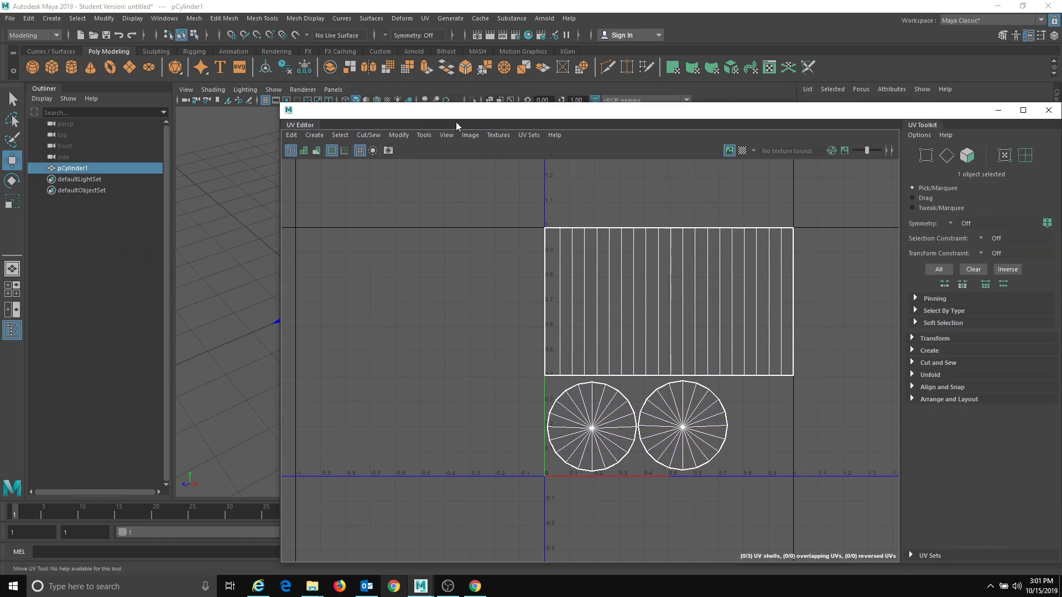
- Open the UV Snapshot options, browse the E:\Fire\images save folder and leave it without saving a file
{"action": "left_click", "coordinate": [525, 135]}
{"action": "mouse_move", "coordinate": [472, 136]}
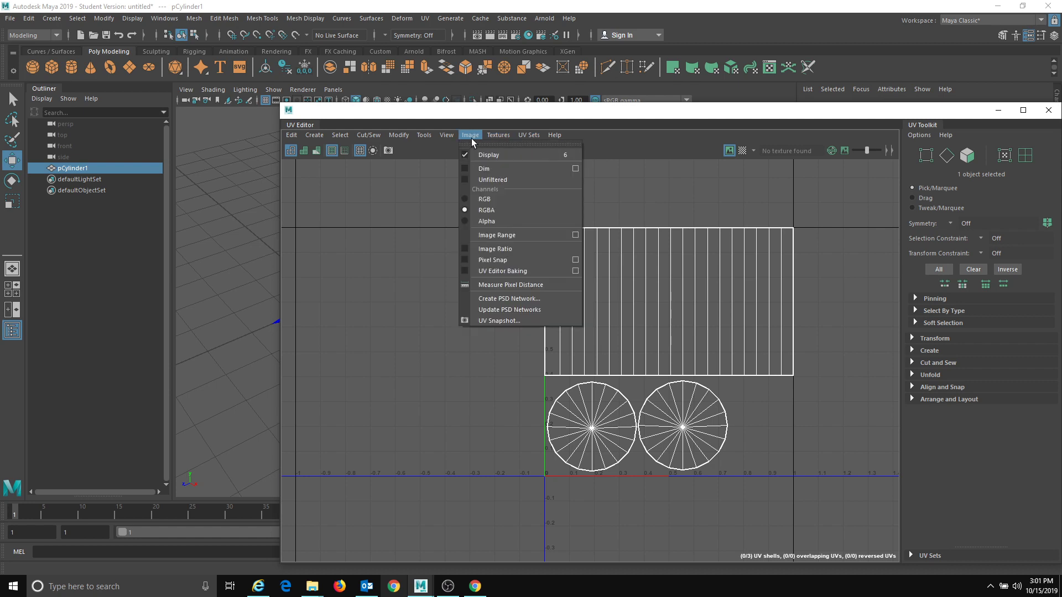
{"action": "left_click", "coordinate": [481, 320]}
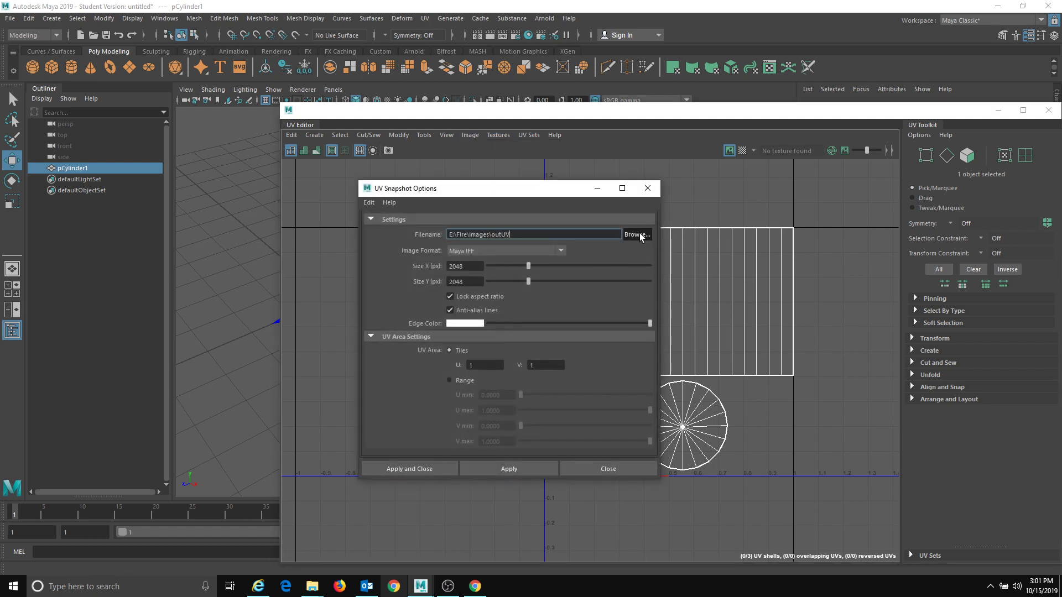
{"action": "left_click", "coordinate": [637, 234]}
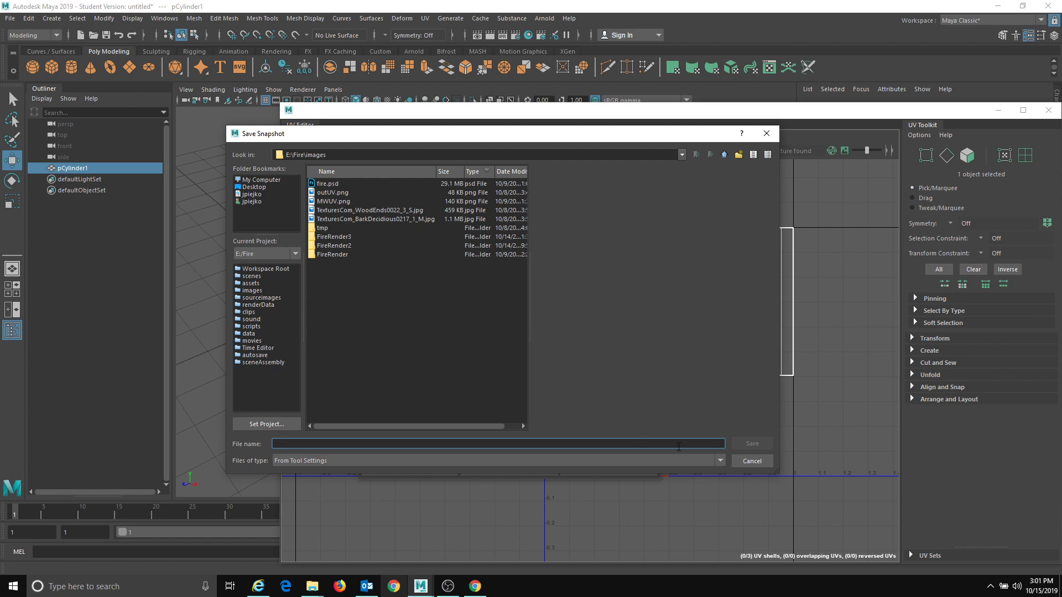
{"action": "left_click", "coordinate": [744, 462]}
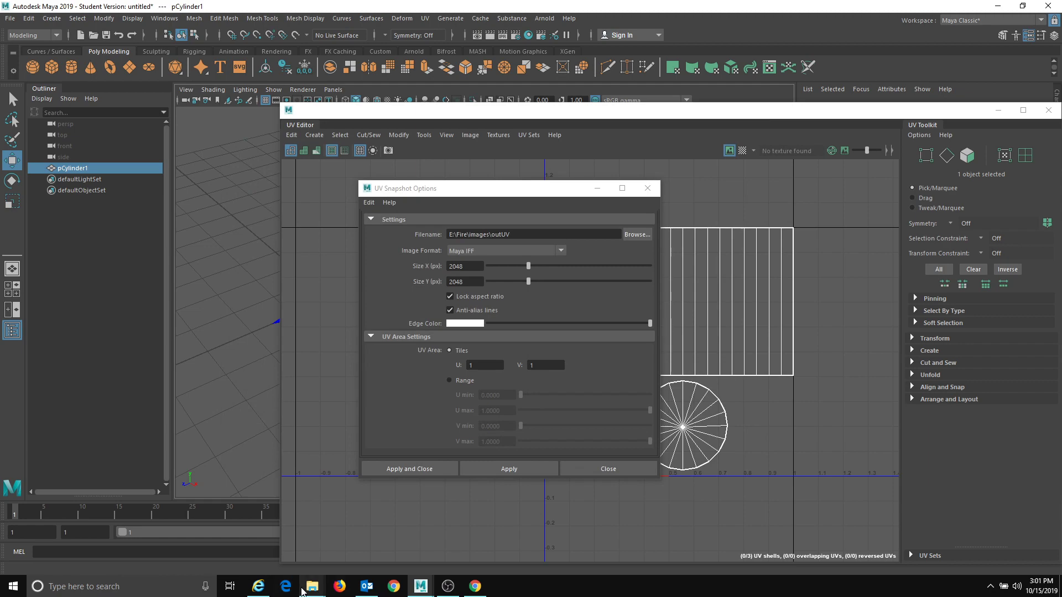
- Switch to fire.psd in Photoshop and group the ember layers from Layer 1 down through Layer 5
{"action": "mouse_move", "coordinate": [308, 591]}
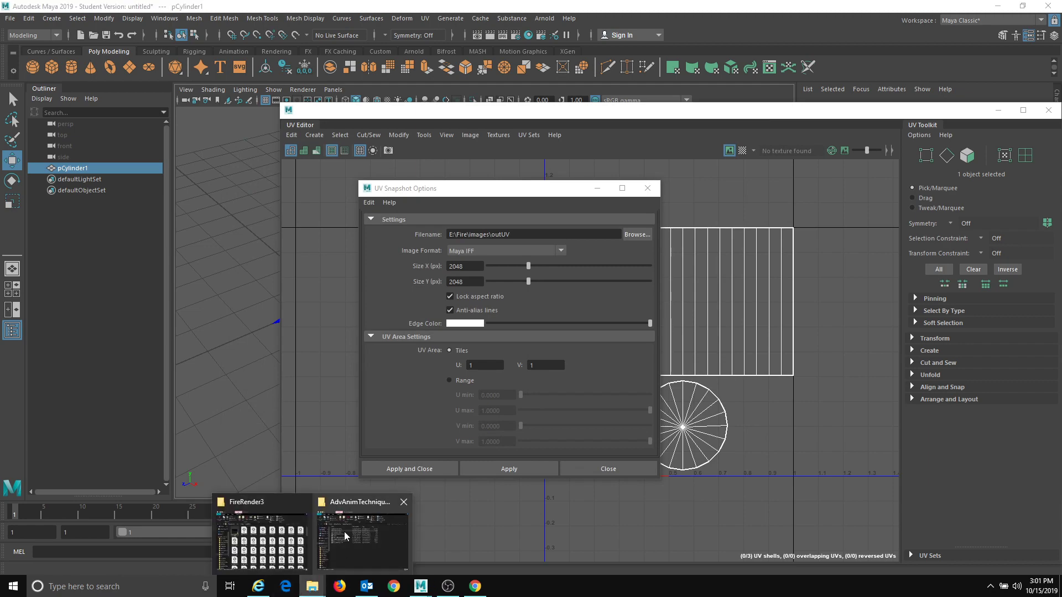
{"action": "mouse_move", "coordinate": [326, 536]}
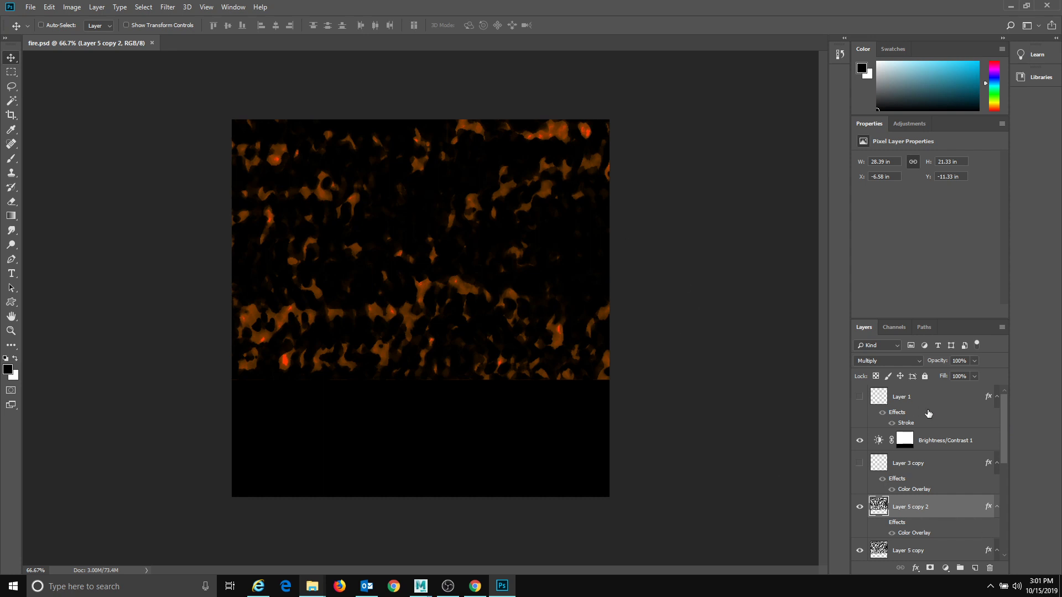
{"action": "scroll", "coordinate": [921, 410], "scroll_direction": "down", "scroll_amount": 3}
{"action": "scroll", "coordinate": [921, 423], "scroll_direction": "up", "scroll_amount": 3}
{"action": "left_click", "coordinate": [916, 413]}
{"action": "scroll", "coordinate": [917, 442], "scroll_direction": "down", "scroll_amount": 3}
{"action": "scroll", "coordinate": [901, 480], "scroll_direction": "down", "scroll_amount": 2}
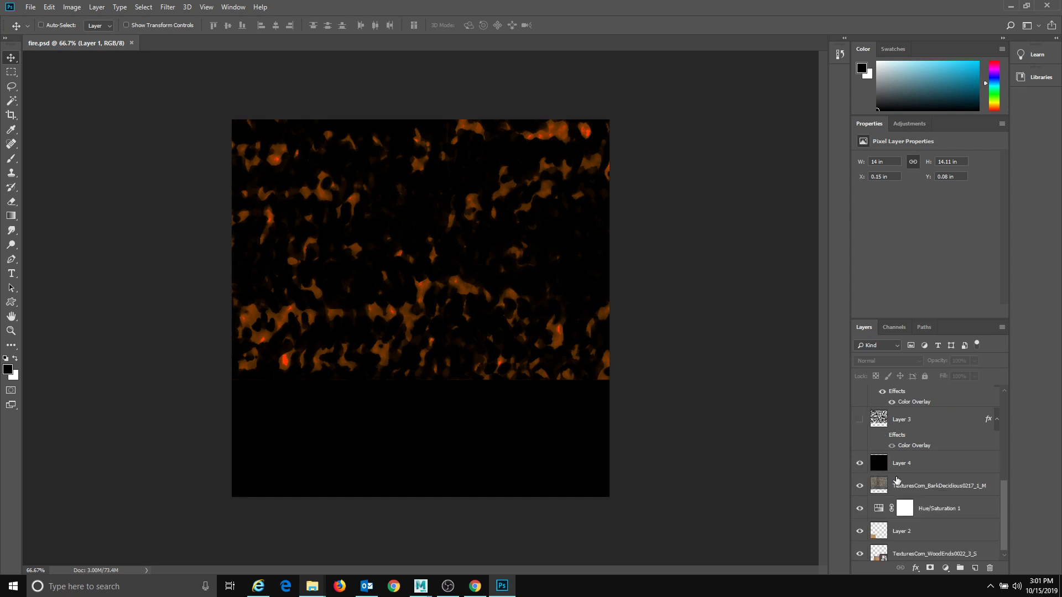
{"action": "scroll", "coordinate": [897, 481], "scroll_direction": "up", "scroll_amount": 1}
{"action": "left_click", "coordinate": [932, 427]}
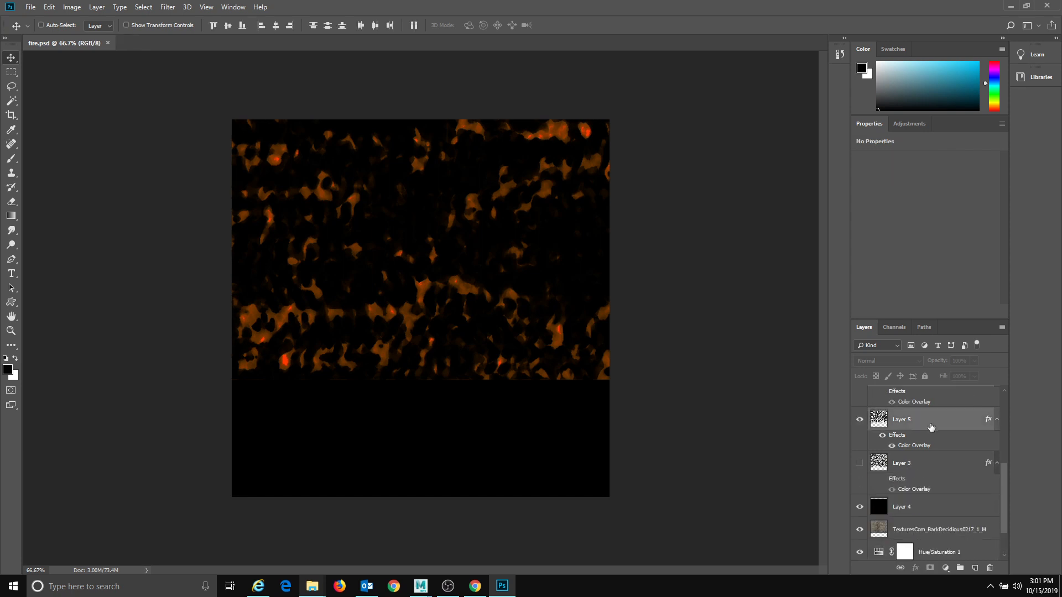
{"action": "key", "text": "ctrl+g"}
- Hide the new layer group and Layer 4, leaving the bark and wood-end texture layers on display
{"action": "left_click", "coordinate": [859, 392]}
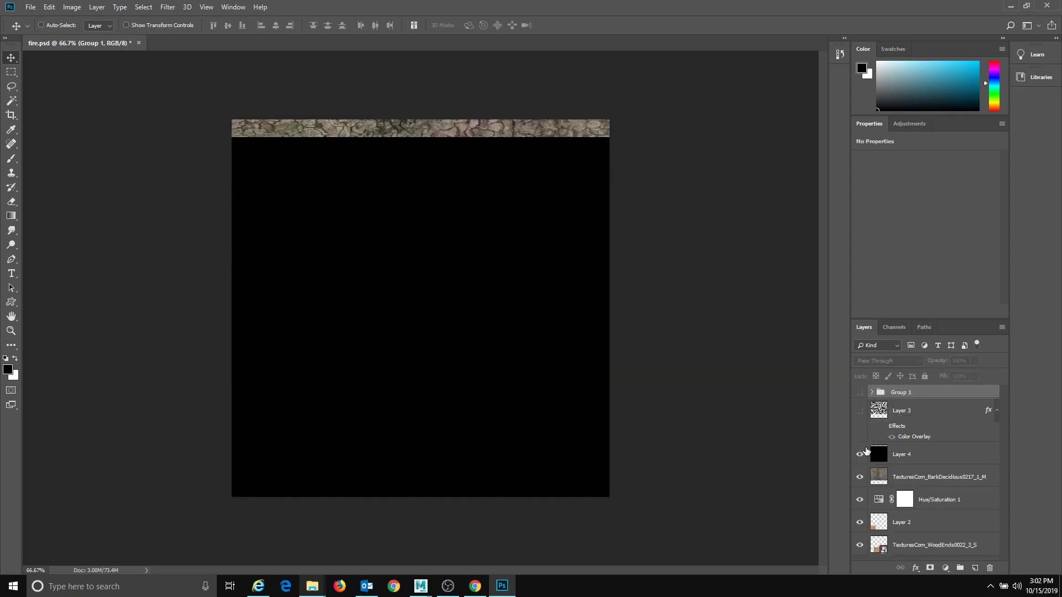
{"action": "left_click", "coordinate": [859, 455]}
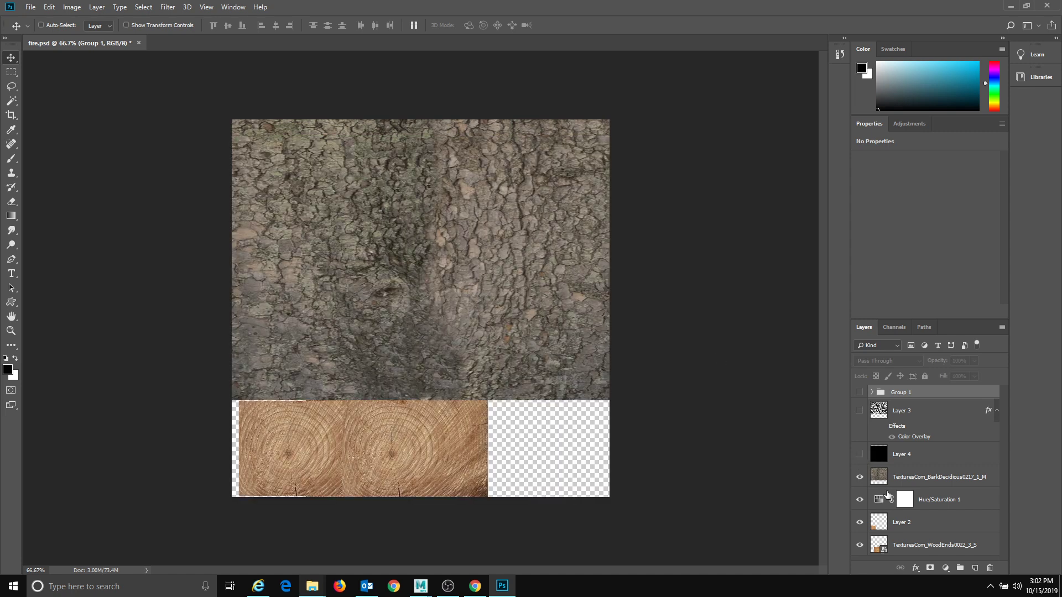
{"action": "left_click", "coordinate": [860, 392]}
{"action": "left_click", "coordinate": [860, 392]}
- Inside the group, view Layer 1's UV outline over the textures, then hide Layer 1, Brightness/Contrast 1 and Layer 5 copy 2
{"action": "left_click", "coordinate": [872, 393]}
{"action": "left_click", "coordinate": [859, 410]}
{"action": "left_click", "coordinate": [860, 410]}
{"action": "left_click", "coordinate": [860, 411]}
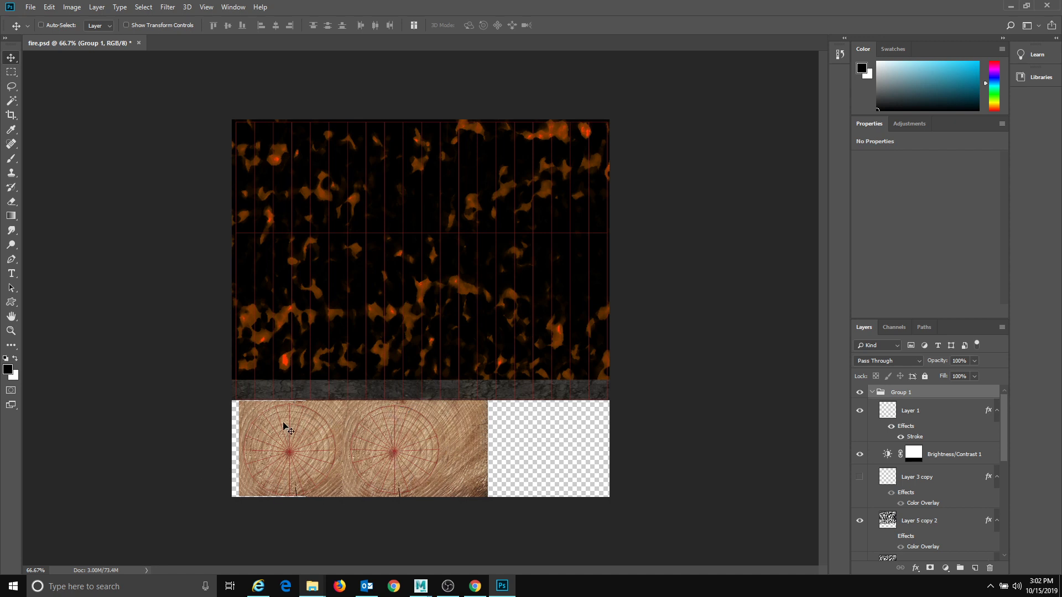
{"action": "left_click", "coordinate": [860, 410]}
{"action": "left_click", "coordinate": [860, 520]}
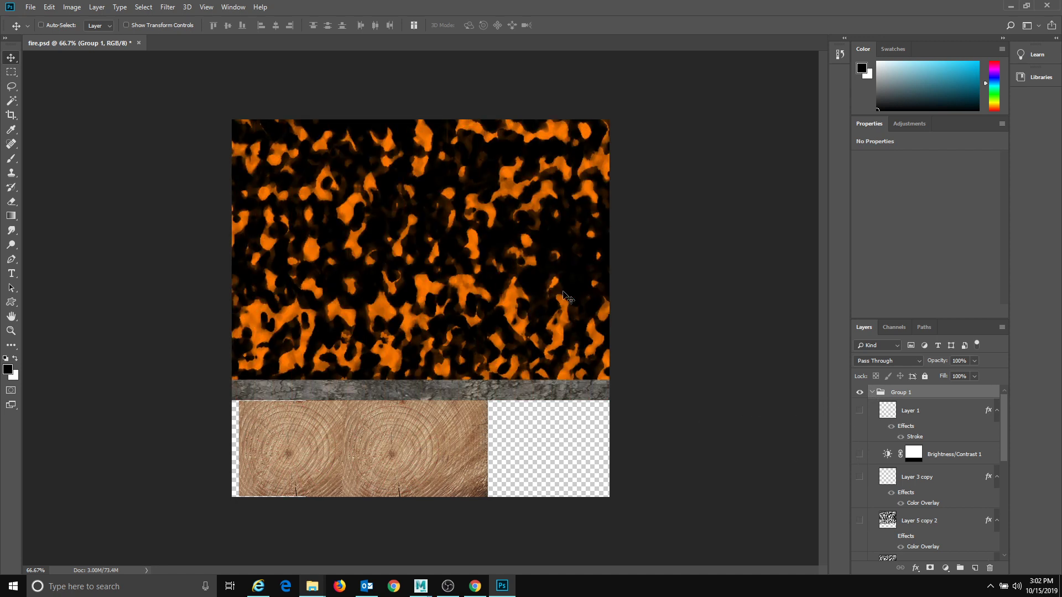
- Collapse Group 1 and compare the artwork with and without it, leaving the group hidden
{"action": "left_click", "coordinate": [872, 392]}
{"action": "left_click", "coordinate": [860, 392]}
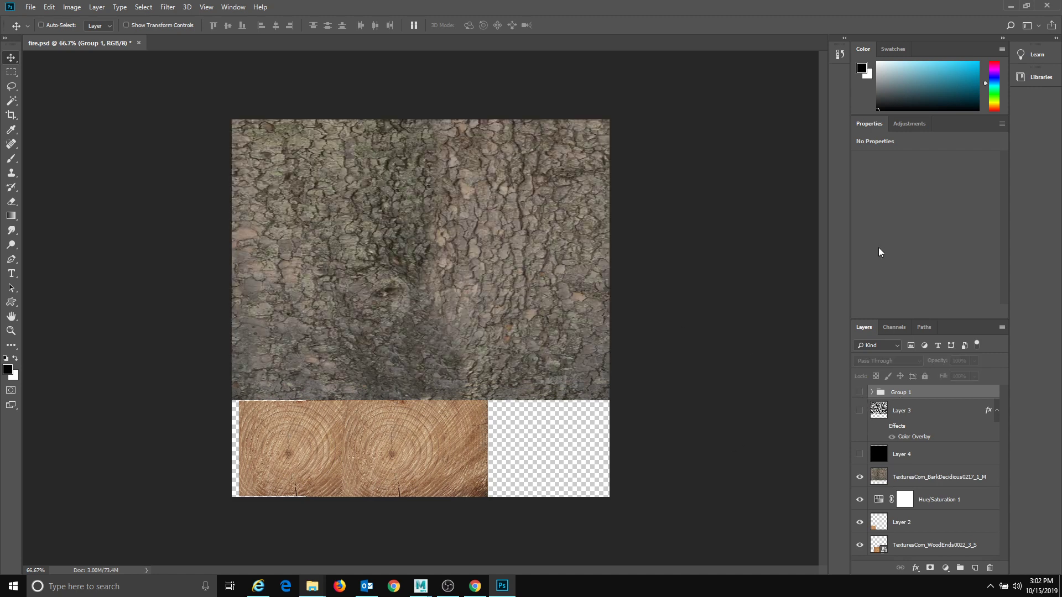
{"action": "left_click", "coordinate": [859, 392]}
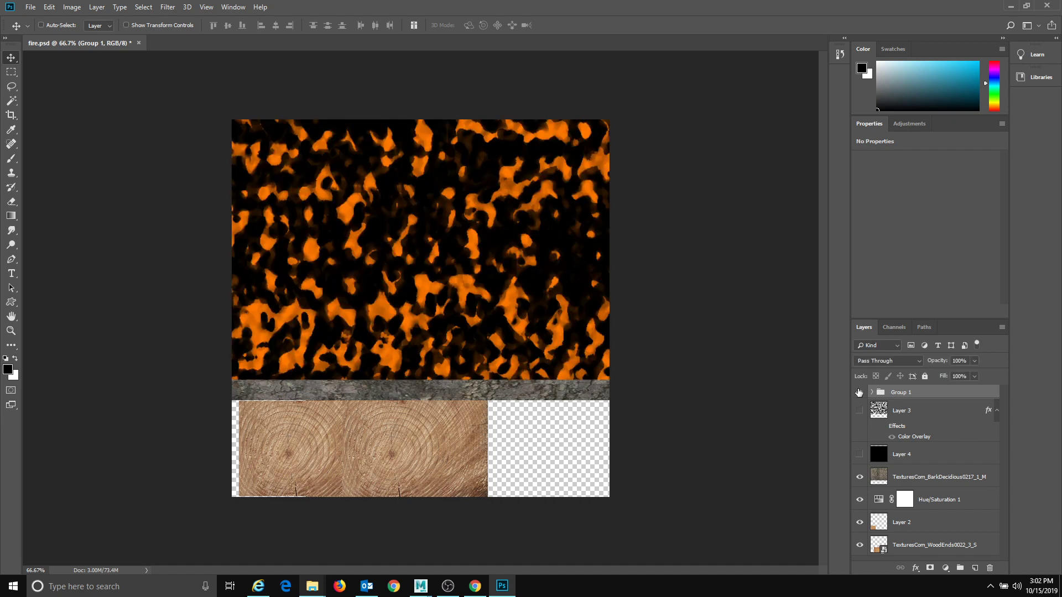
{"action": "left_click", "coordinate": [859, 392]}
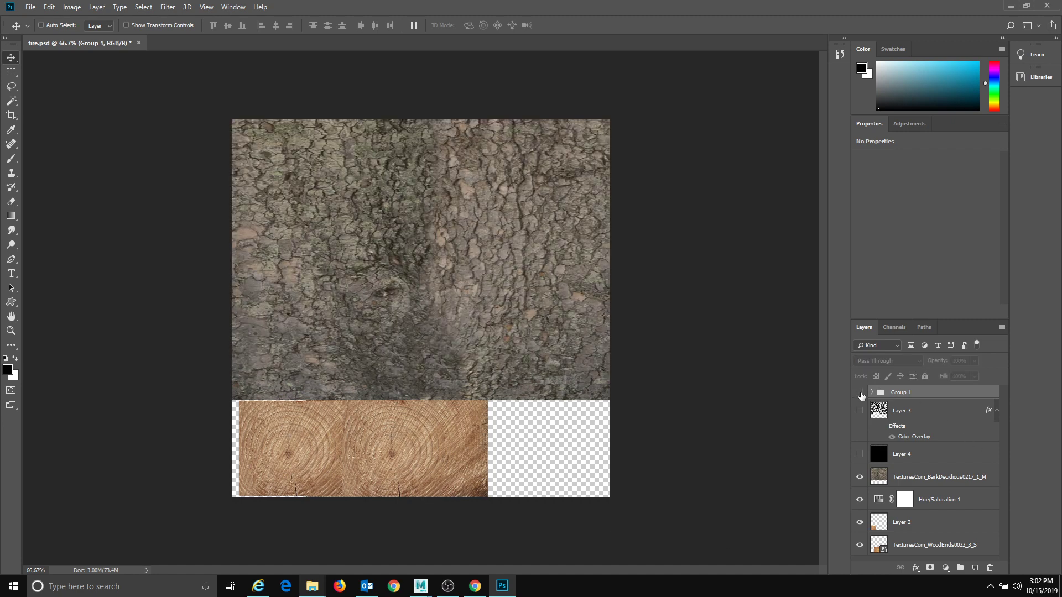
- Open the fireColor.jpg image from the project files to view it, and close the viewer
{"action": "left_click", "coordinate": [312, 587]}
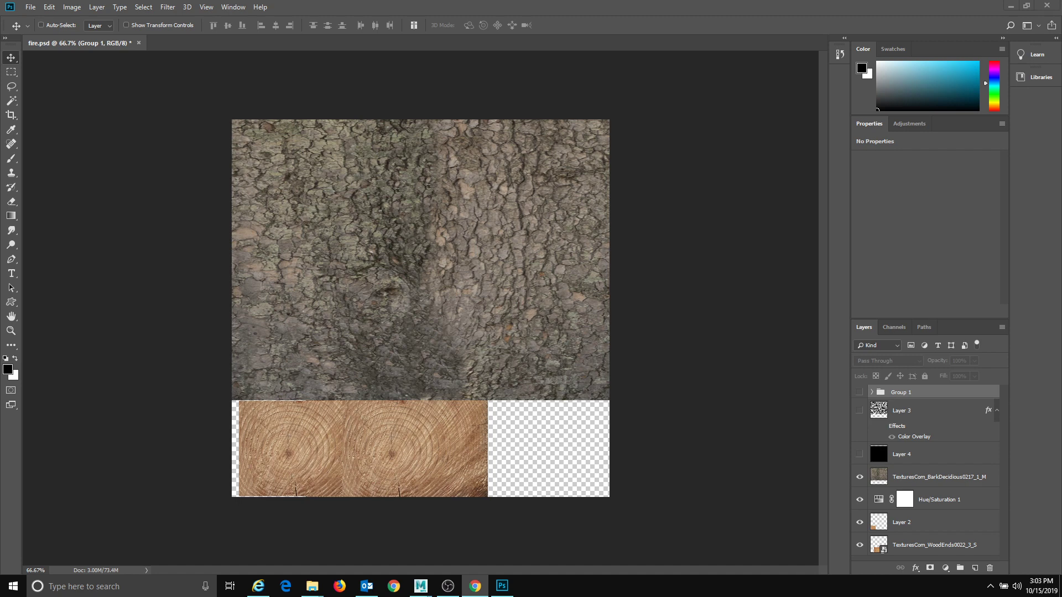
{"action": "key", "text": "alt+Tab"}
{"action": "left_click", "coordinate": [129, 161]}
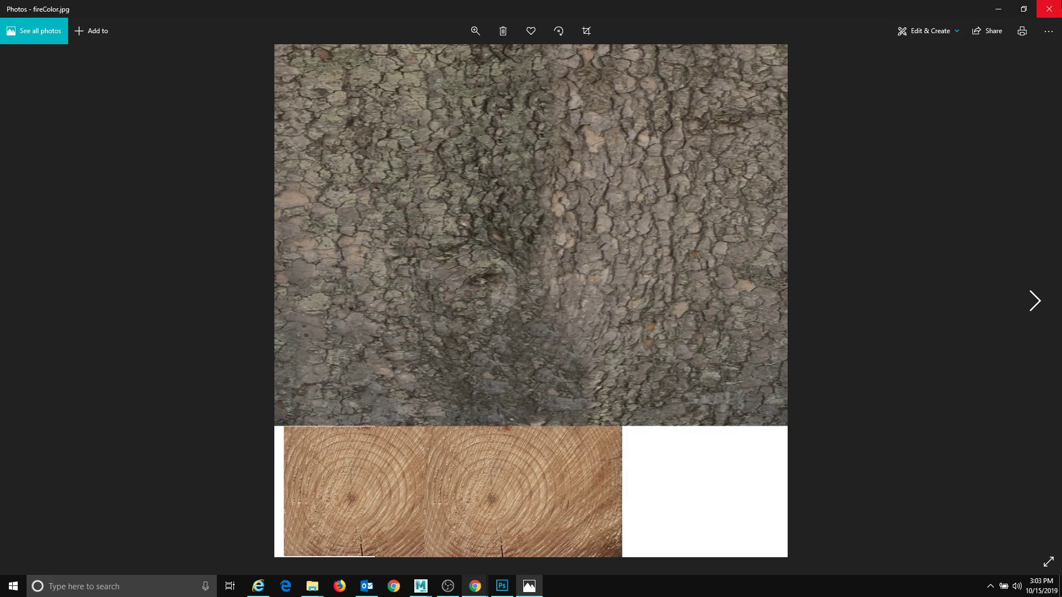
{"action": "left_click", "coordinate": [1049, 9]}
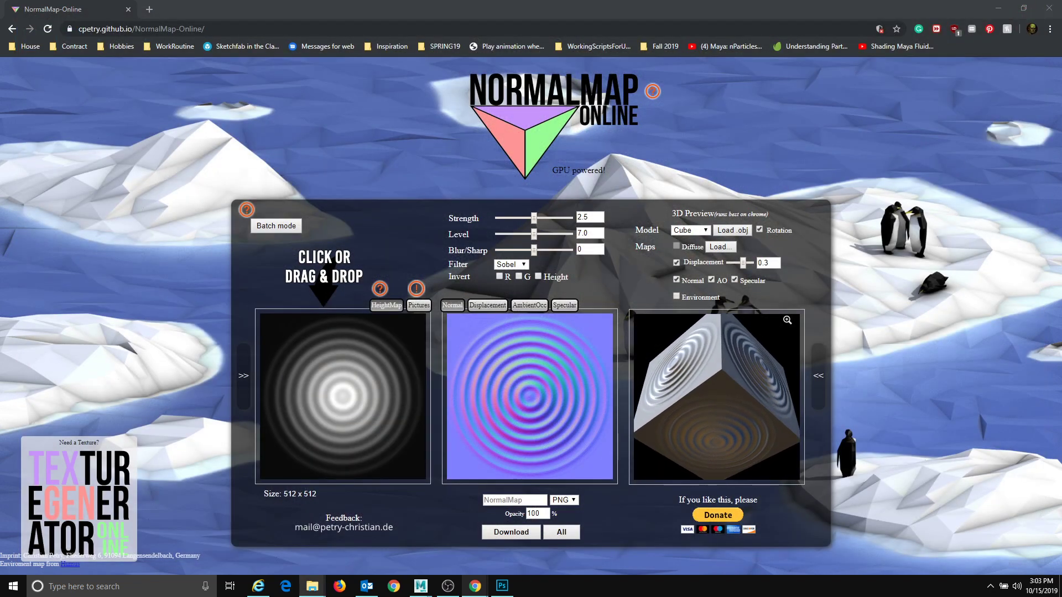
- Load fireColor from the sourceimages folder into NormalMap-Online as the height map and enable Height inversion
{"action": "key", "text": "alt+Tab"}
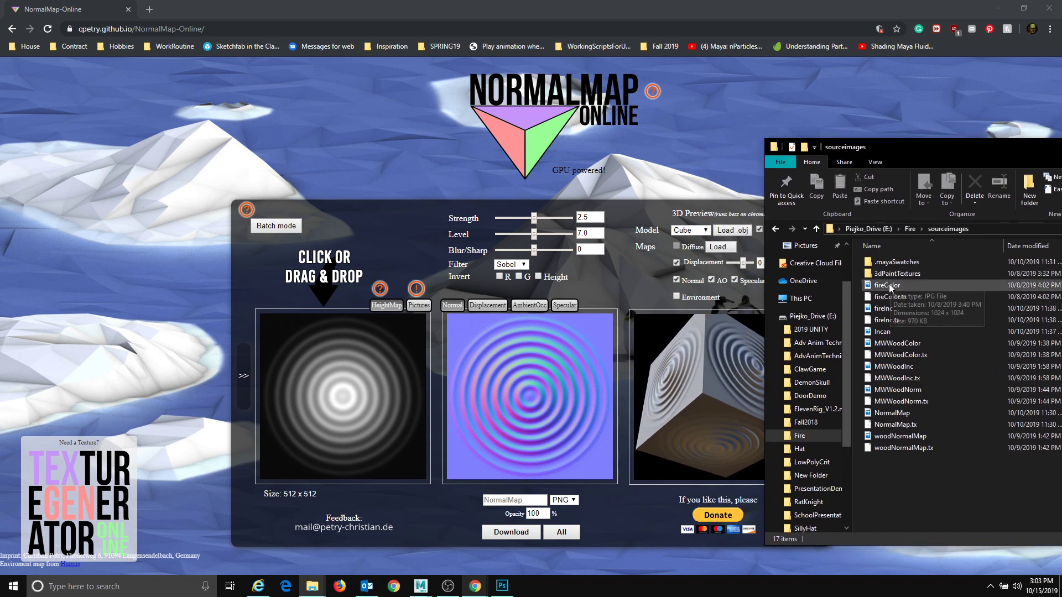
{"action": "left_click_drag", "start_coordinate": [890, 287], "coordinate": [378, 397]}
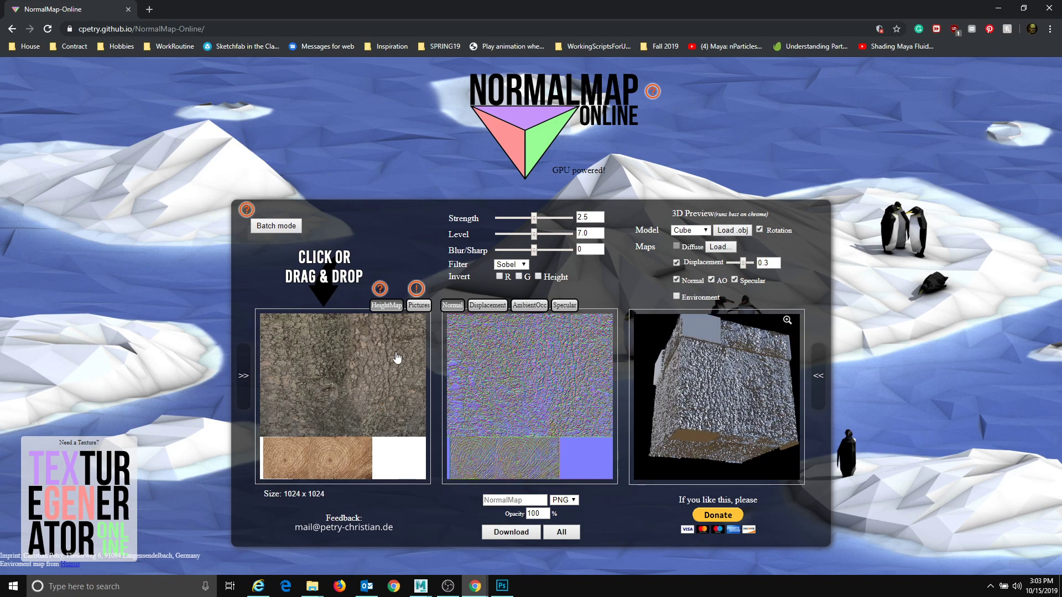
{"action": "left_click", "coordinate": [538, 277]}
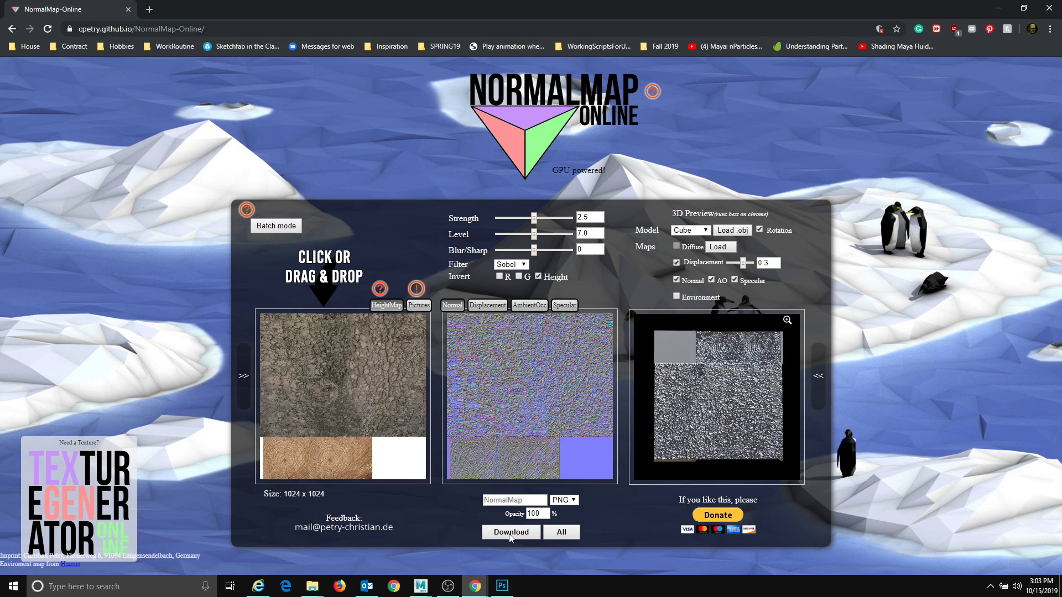
- Preview the ambient occlusion map, and set the specular map's strength to 0.23, mean to 0.8 and range to 0.54
{"action": "left_click", "coordinate": [528, 305]}
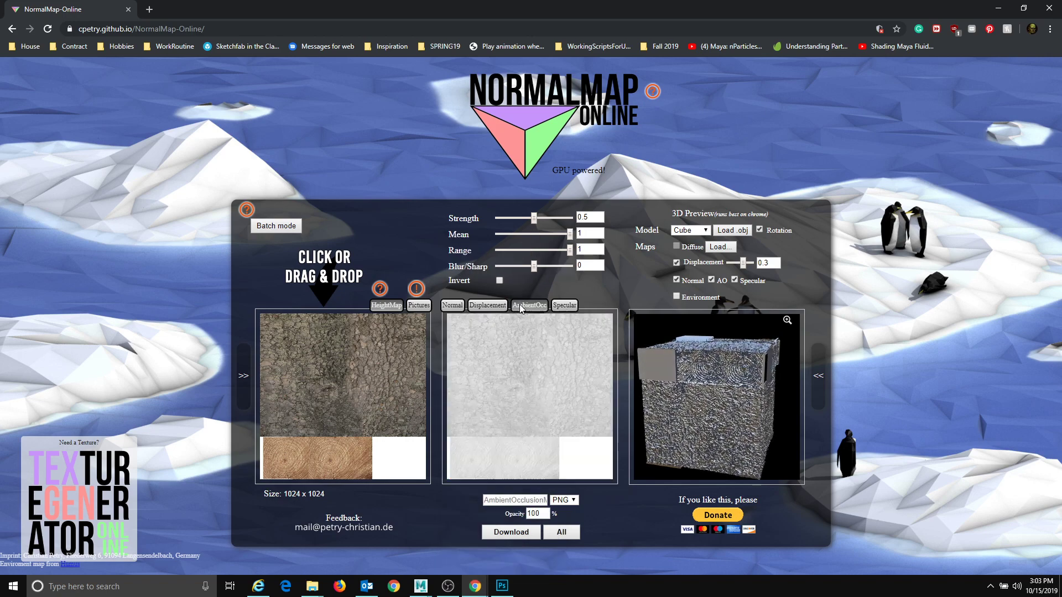
{"action": "left_click", "coordinate": [563, 306]}
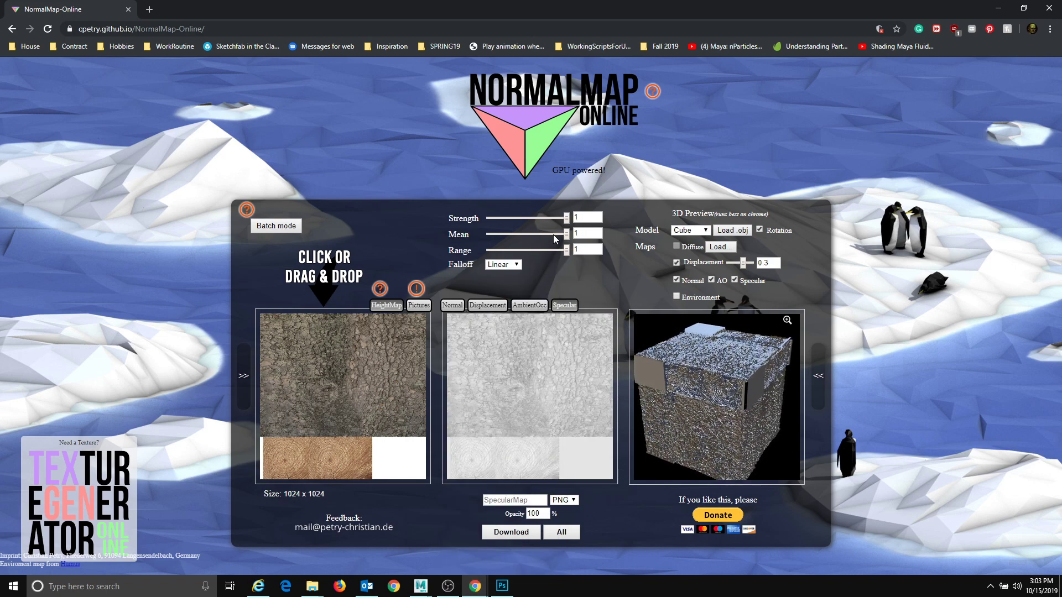
{"action": "left_click_drag", "start_coordinate": [553, 235], "coordinate": [534, 218]}
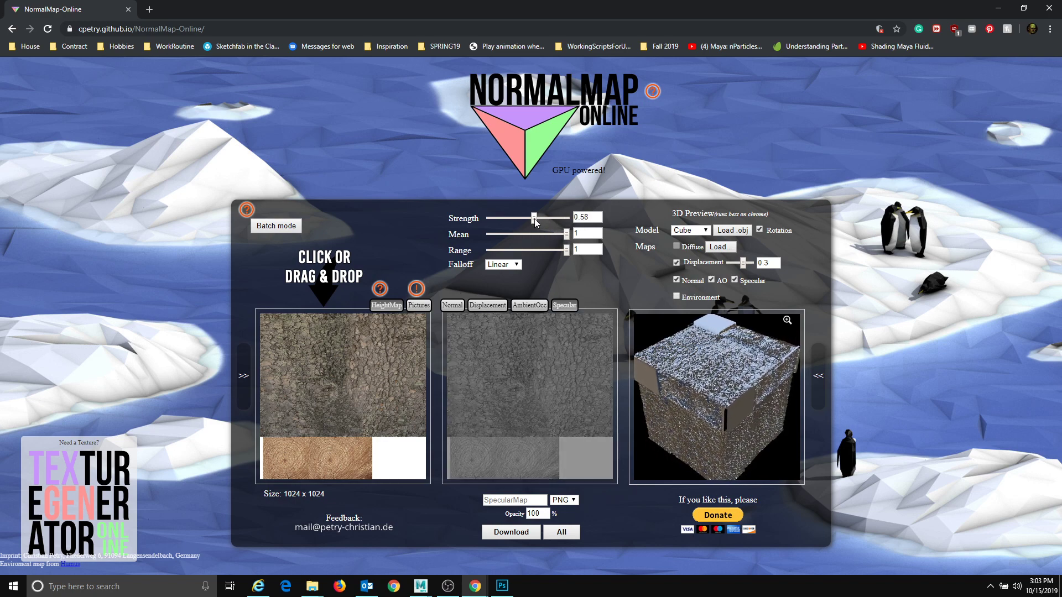
{"action": "left_click", "coordinate": [530, 249]}
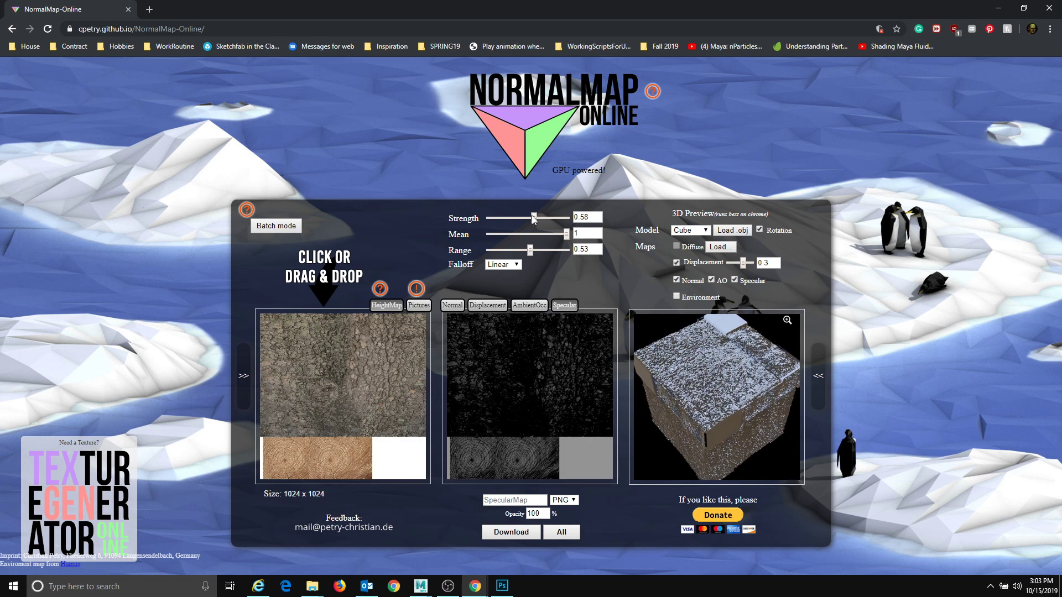
{"action": "left_click_drag", "start_coordinate": [534, 219], "coordinate": [507, 220]}
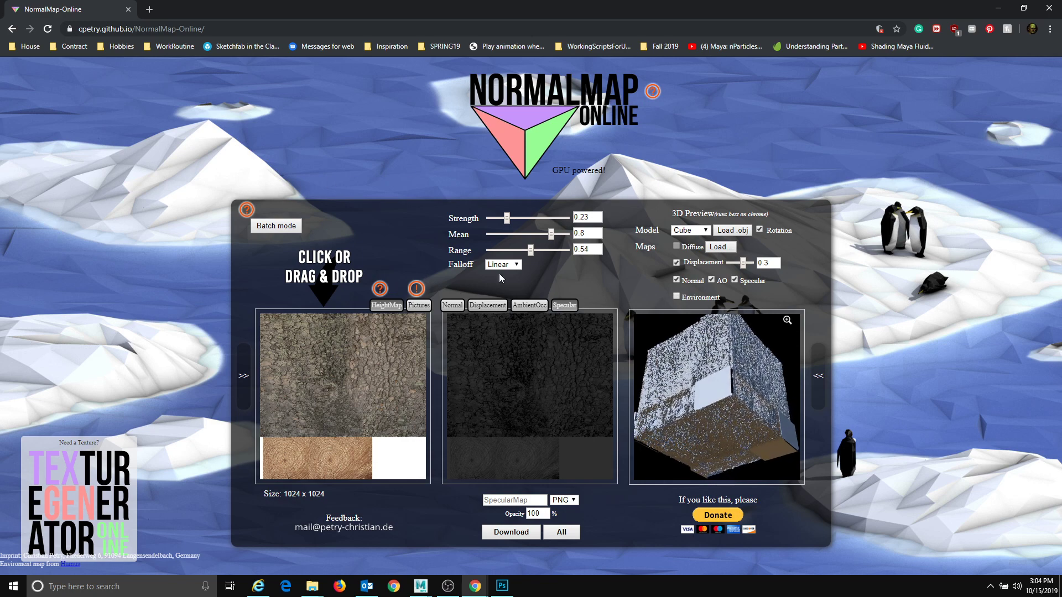
- Return to the cylinder scene in Maya, close the UV Snapshot options and UV Editor, and frame the cylinder
{"action": "mouse_move", "coordinate": [420, 591]}
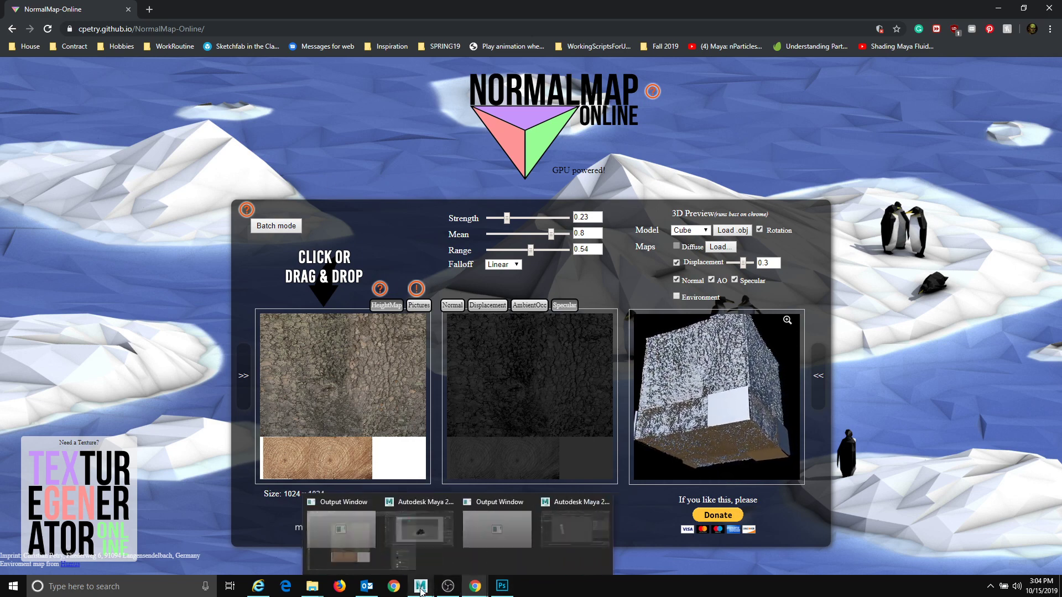
{"action": "left_click", "coordinate": [600, 531]}
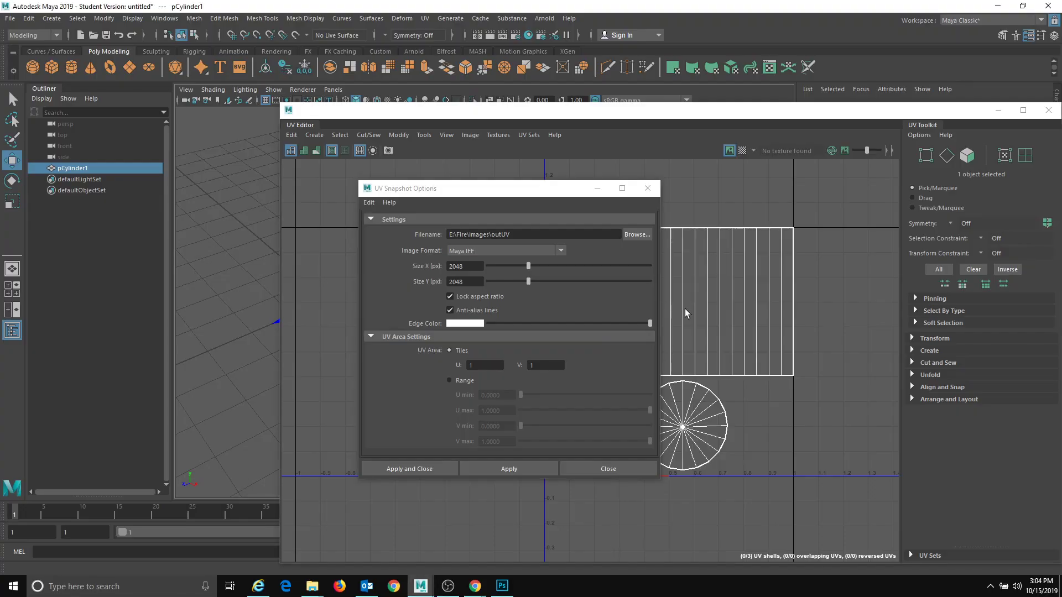
{"action": "left_click", "coordinate": [641, 190]}
{"action": "left_click_drag", "start_coordinate": [839, 113], "coordinate": [558, 119]}
{"action": "left_click", "coordinate": [762, 120]}
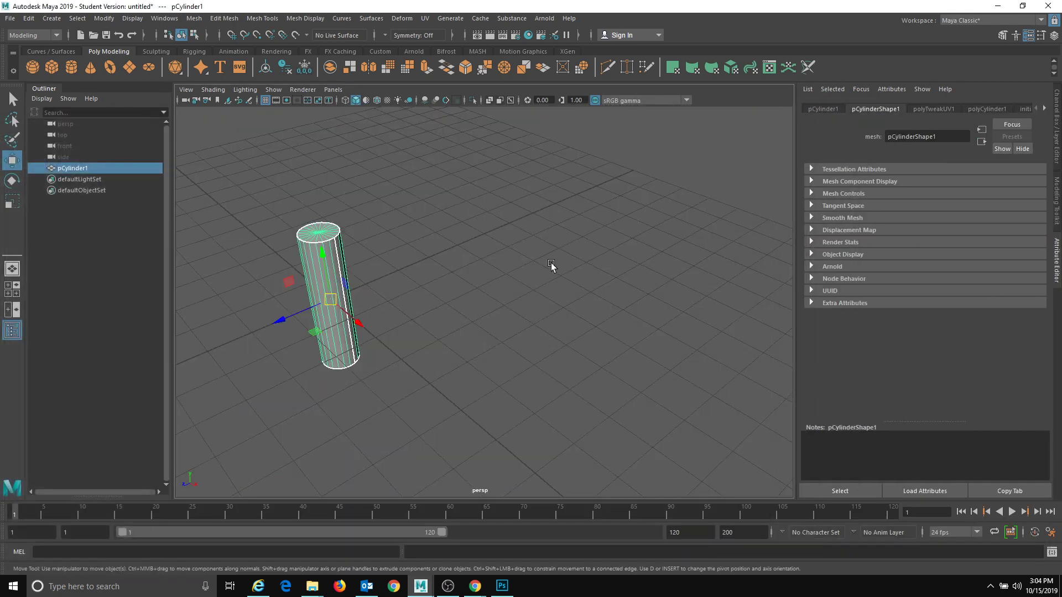
{"action": "key", "text": "f"}
- Open Hypershade and create an Arnold aiStandardSurface material
{"action": "left_click", "coordinate": [530, 35]}
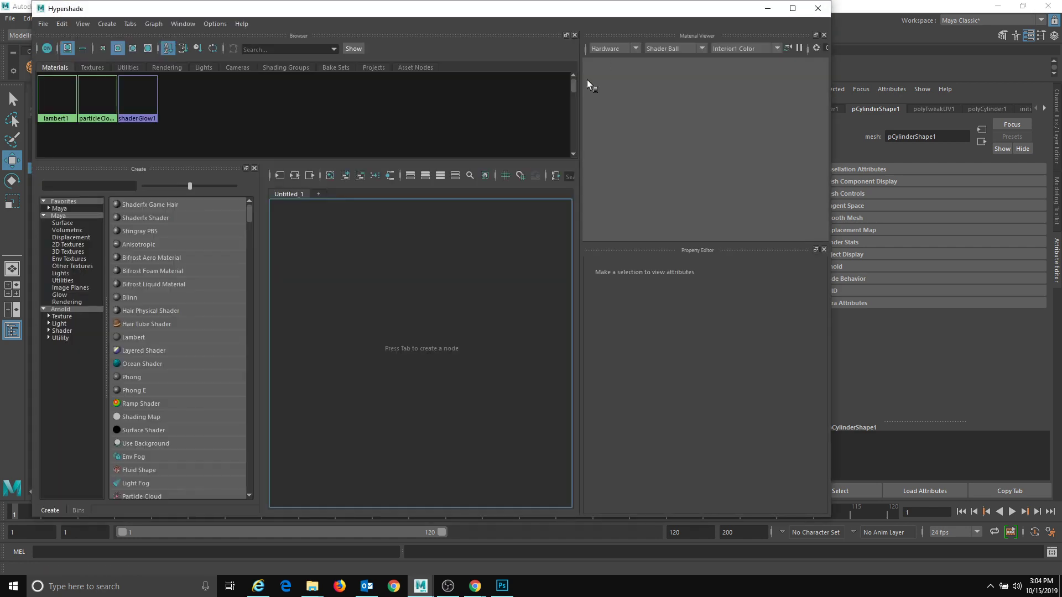
{"action": "left_click", "coordinate": [62, 330]}
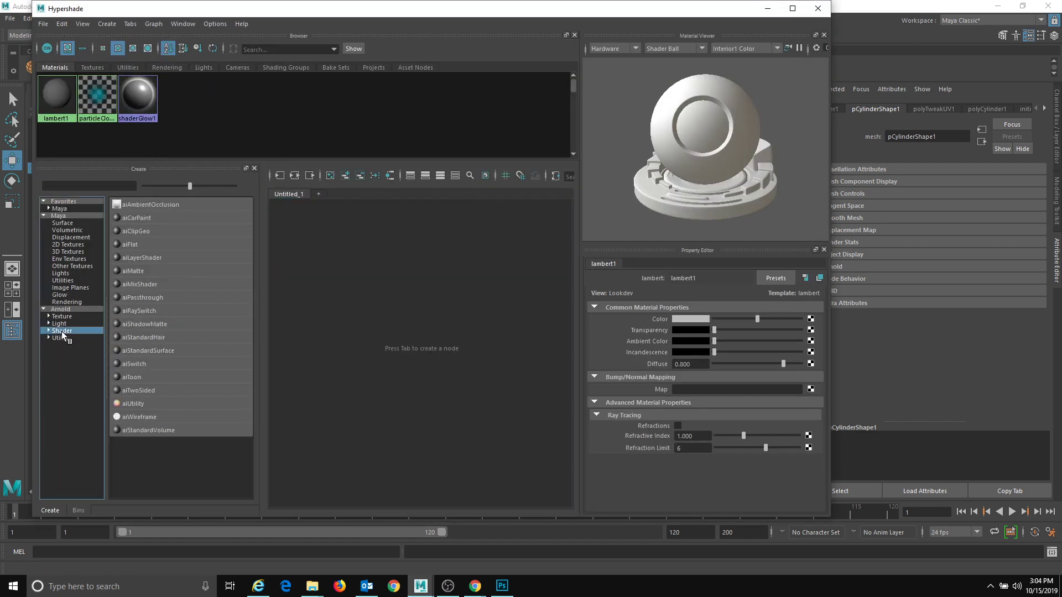
{"action": "left_click", "coordinate": [154, 350]}
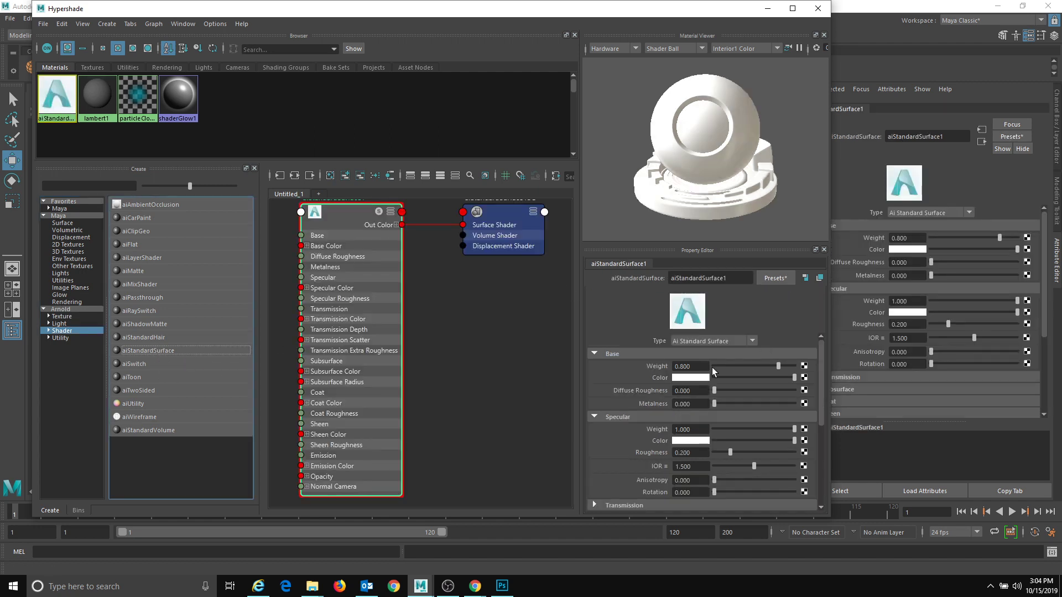
- Connect a File texture to the aiStandardSurface base color and load fireColor.jpg from sourceimages into it
{"action": "left_click", "coordinate": [804, 378]}
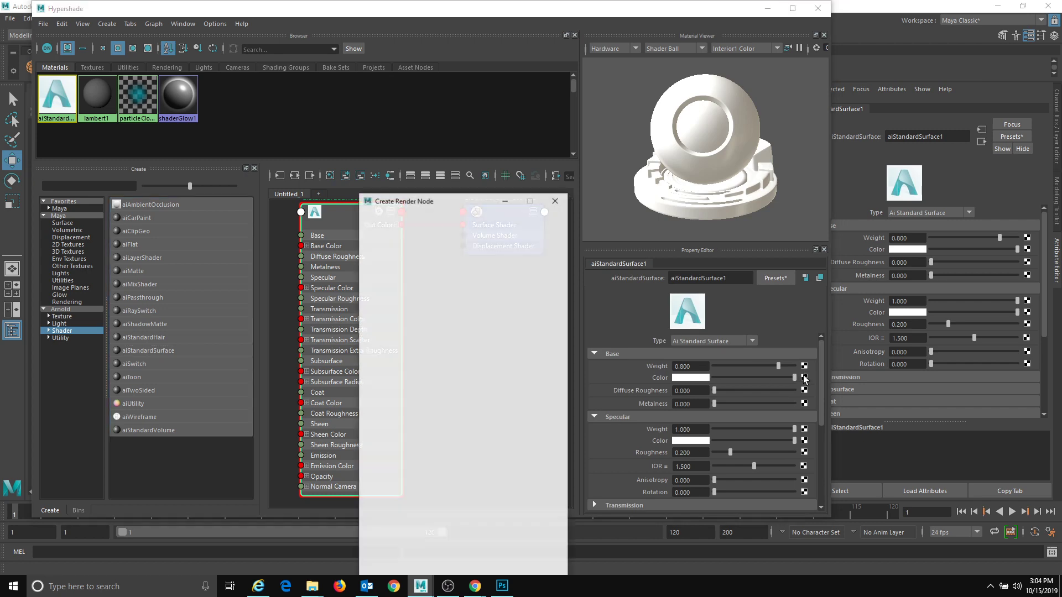
{"action": "left_click", "coordinate": [489, 295]}
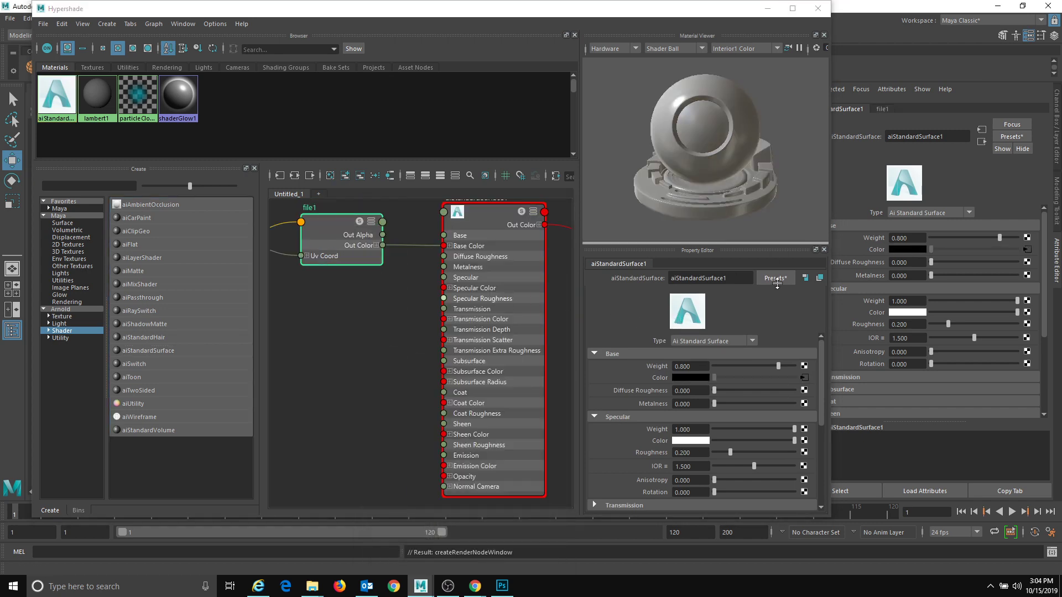
{"action": "left_click", "coordinate": [817, 357]}
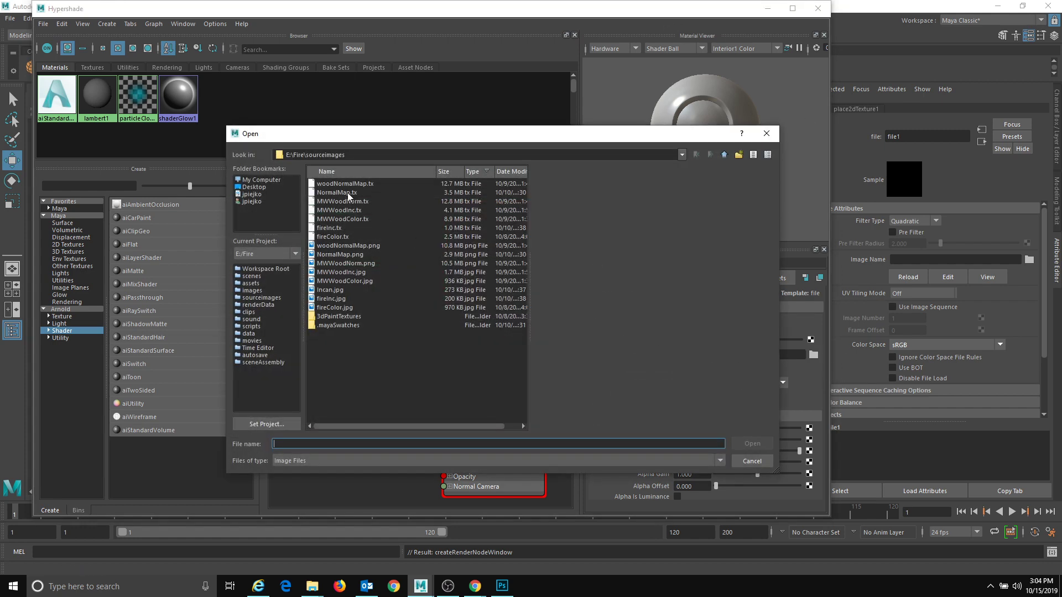
{"action": "left_click", "coordinate": [336, 308]}
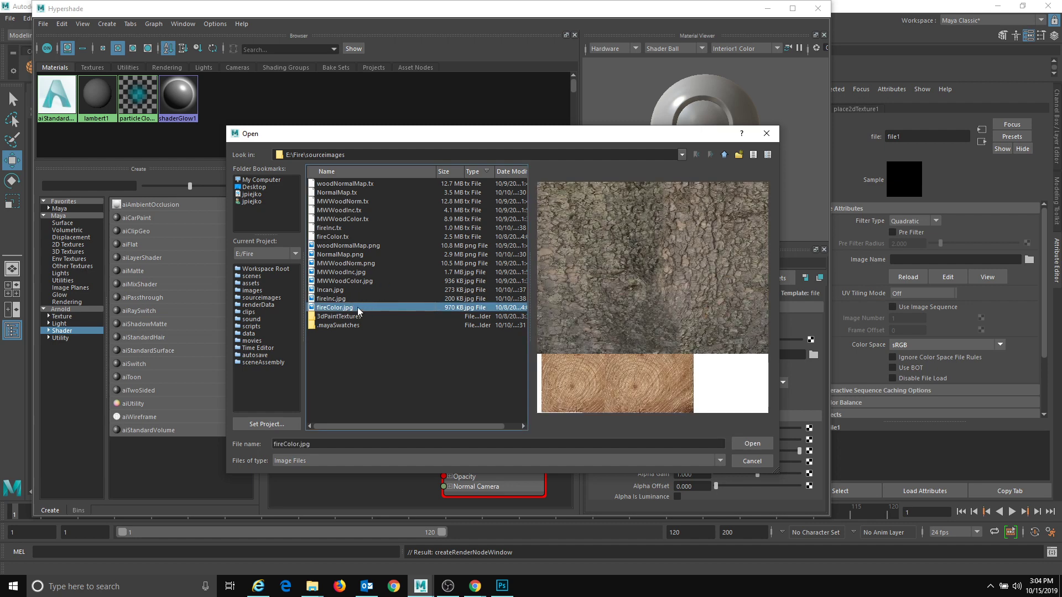
{"action": "left_click", "coordinate": [765, 448]}
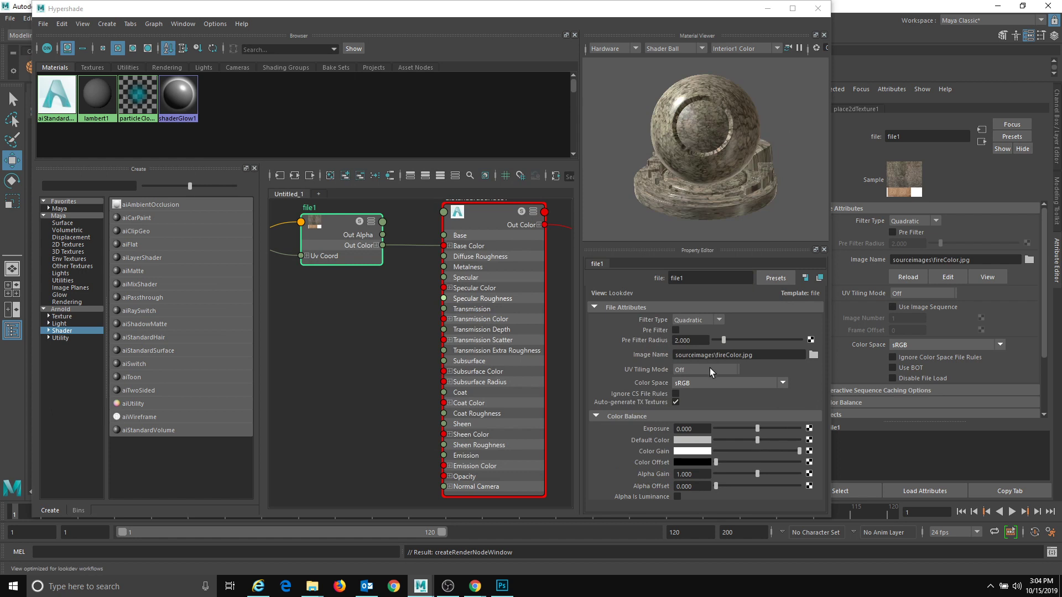
- Connect a new File texture to the specular color of the aiStandardSurface material
{"action": "left_click", "coordinate": [475, 267]}
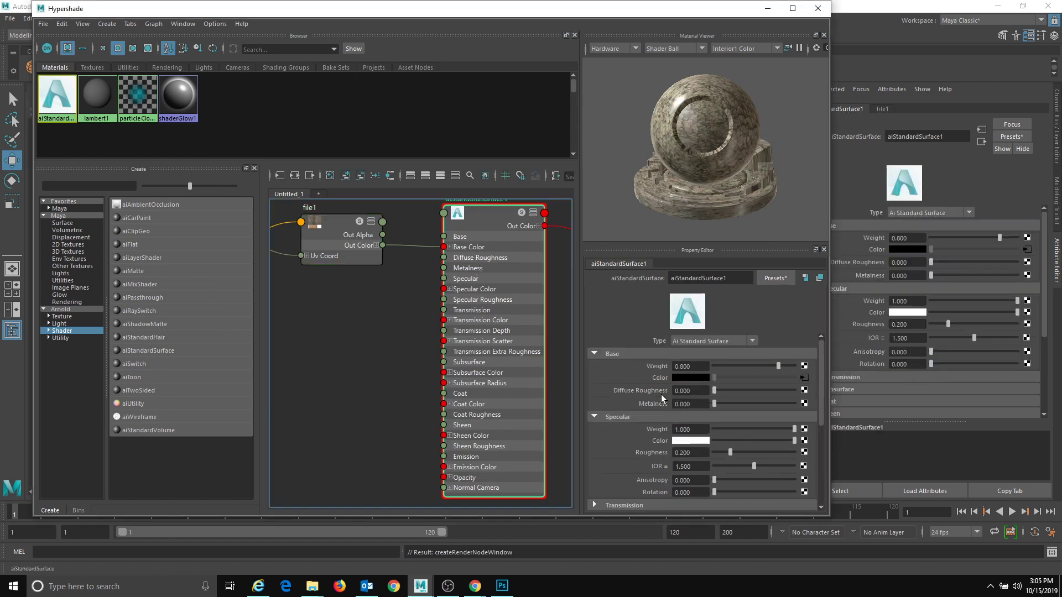
{"action": "scroll", "coordinate": [676, 395], "scroll_direction": "down", "scroll_amount": 4}
{"action": "scroll", "coordinate": [672, 392], "scroll_direction": "up", "scroll_amount": 2}
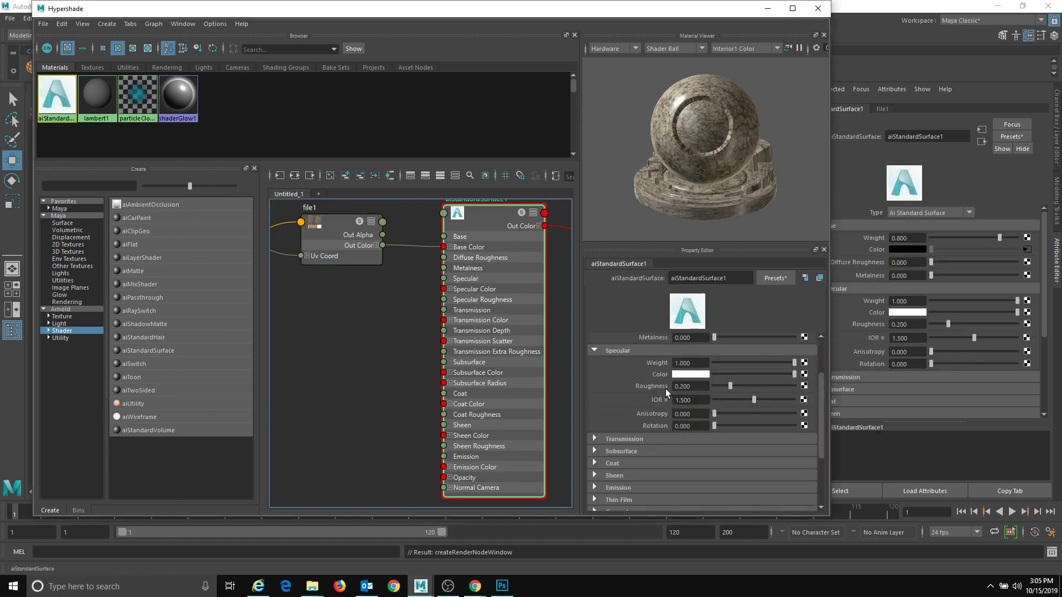
{"action": "left_click", "coordinate": [804, 376]}
{"action": "left_click", "coordinate": [463, 291]}
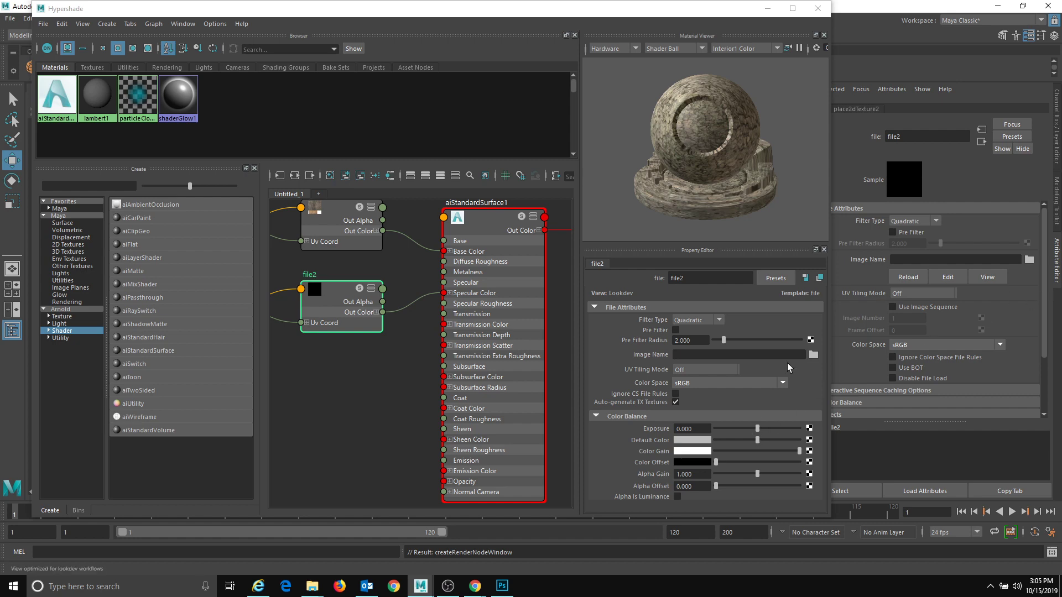
- Preview the image files in the sourceimages folder to look for a specular map, and close the file browser without loading one
{"action": "left_click", "coordinate": [811, 354]}
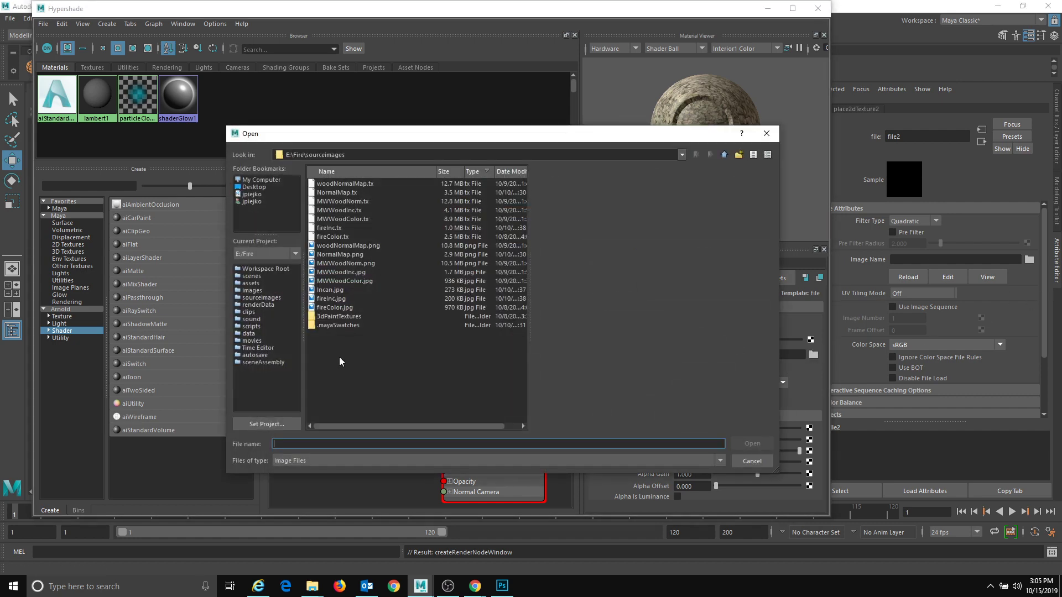
{"action": "left_click", "coordinate": [356, 274]}
{"action": "left_click", "coordinate": [353, 281]}
{"action": "left_click", "coordinate": [347, 255]}
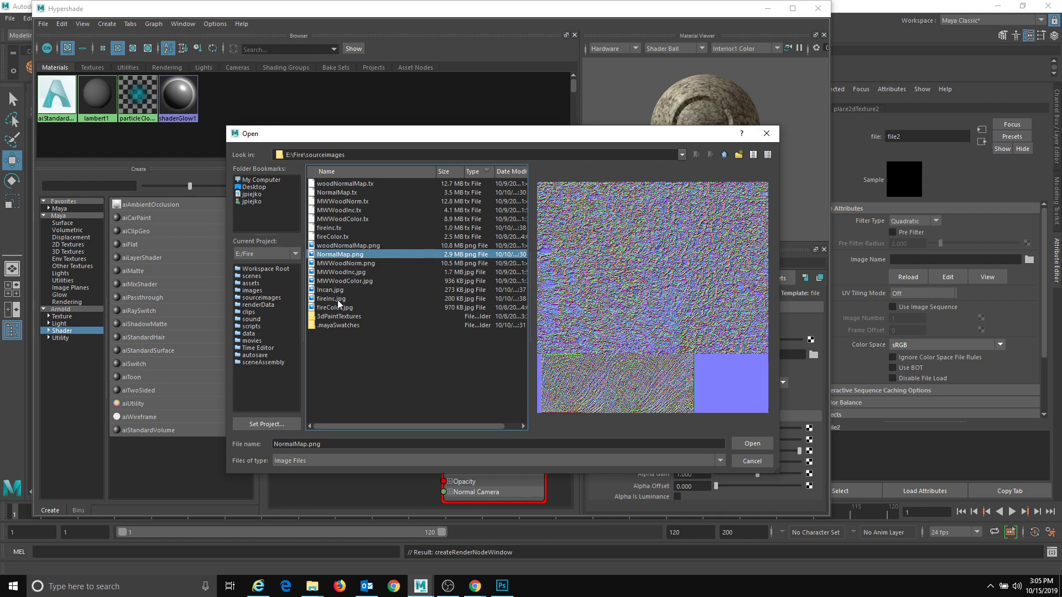
{"action": "left_click", "coordinate": [351, 247]}
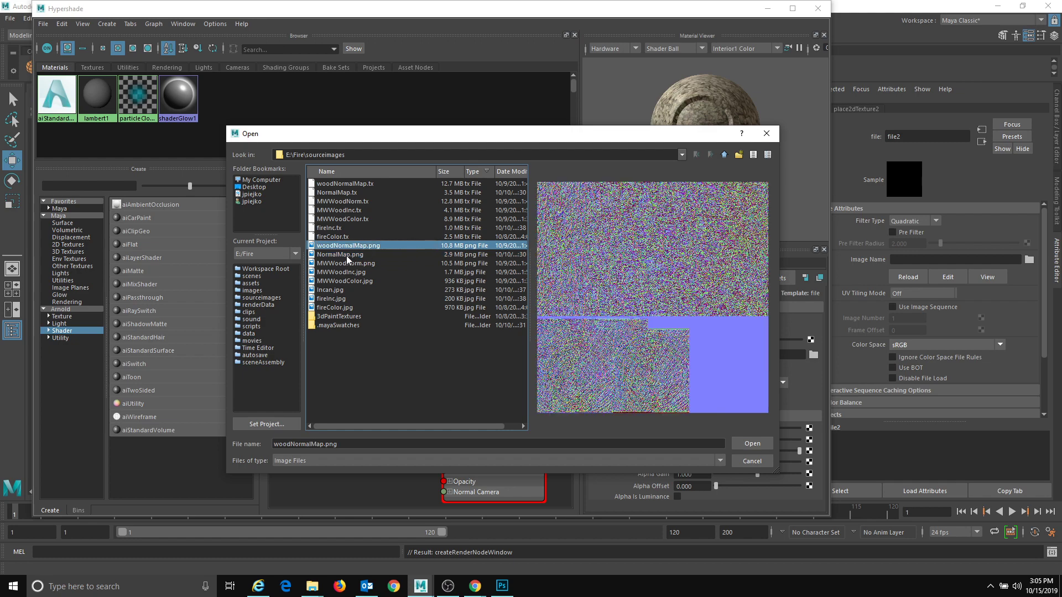
{"action": "left_click", "coordinate": [348, 255]}
{"action": "left_click", "coordinate": [340, 264]}
{"action": "left_click", "coordinate": [340, 272]}
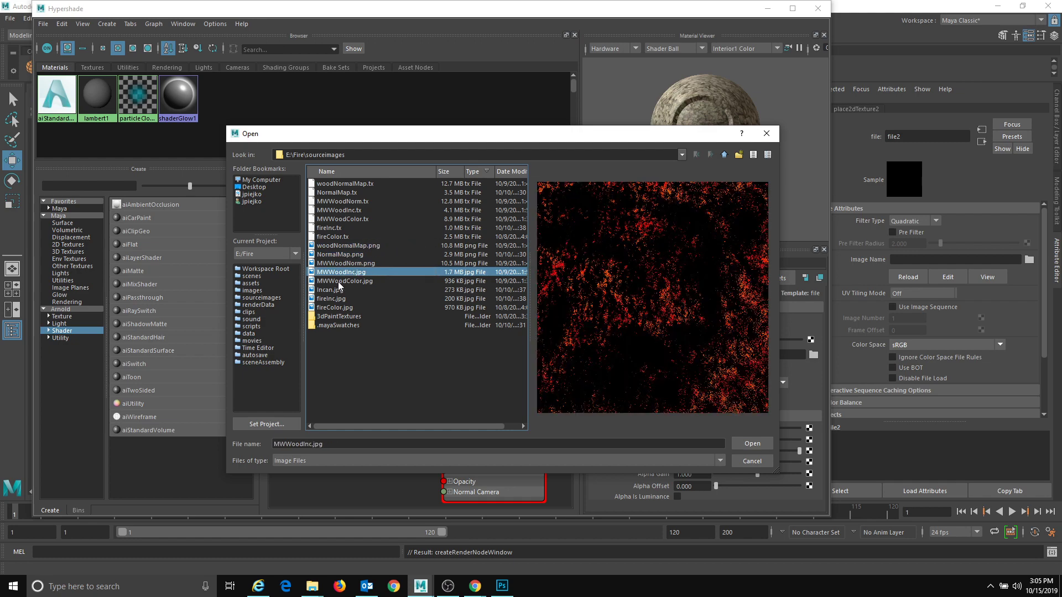
{"action": "left_click", "coordinate": [339, 282]}
{"action": "left_click", "coordinate": [337, 290]}
{"action": "left_click", "coordinate": [336, 300]}
{"action": "left_click", "coordinate": [336, 308]}
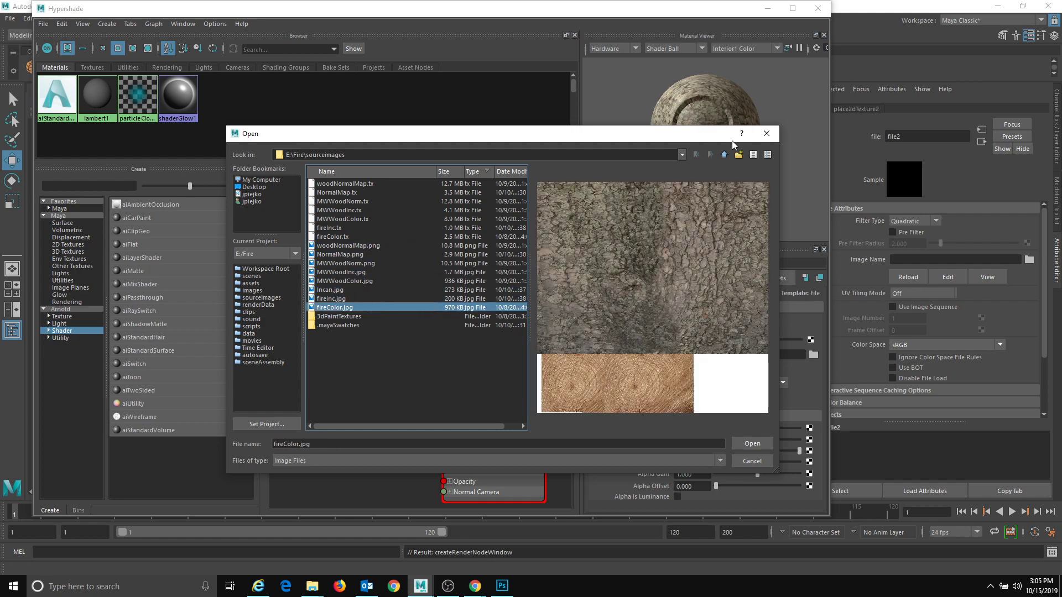
{"action": "left_click", "coordinate": [766, 133]}
- Switch to NormalMap-Online, download the specular map as a PNG named SpecularMap, and put it in the sourceimages folder
{"action": "mouse_move", "coordinate": [481, 589]}
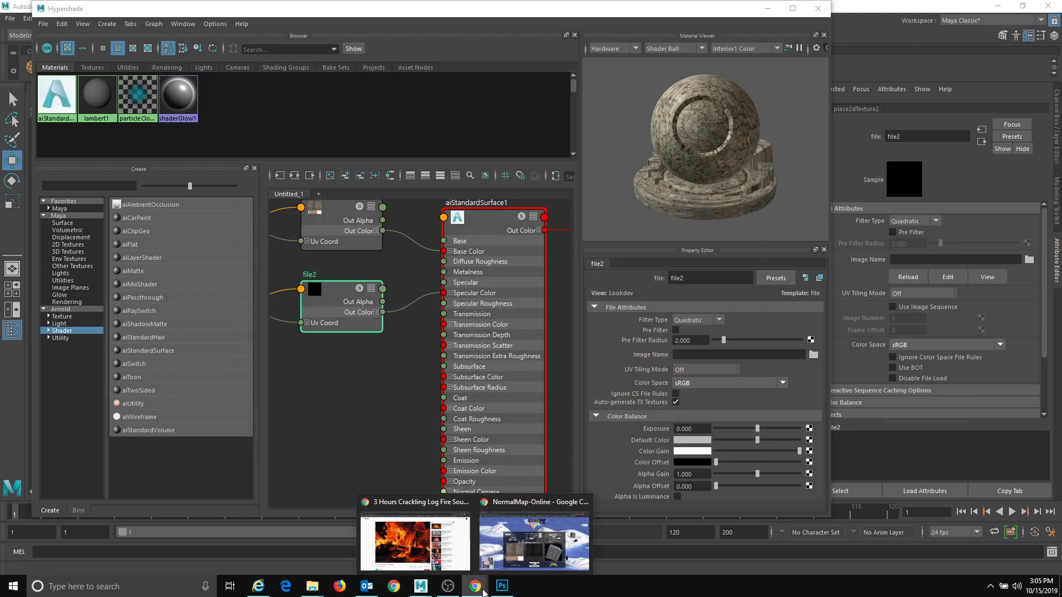
{"action": "left_click", "coordinate": [533, 539]}
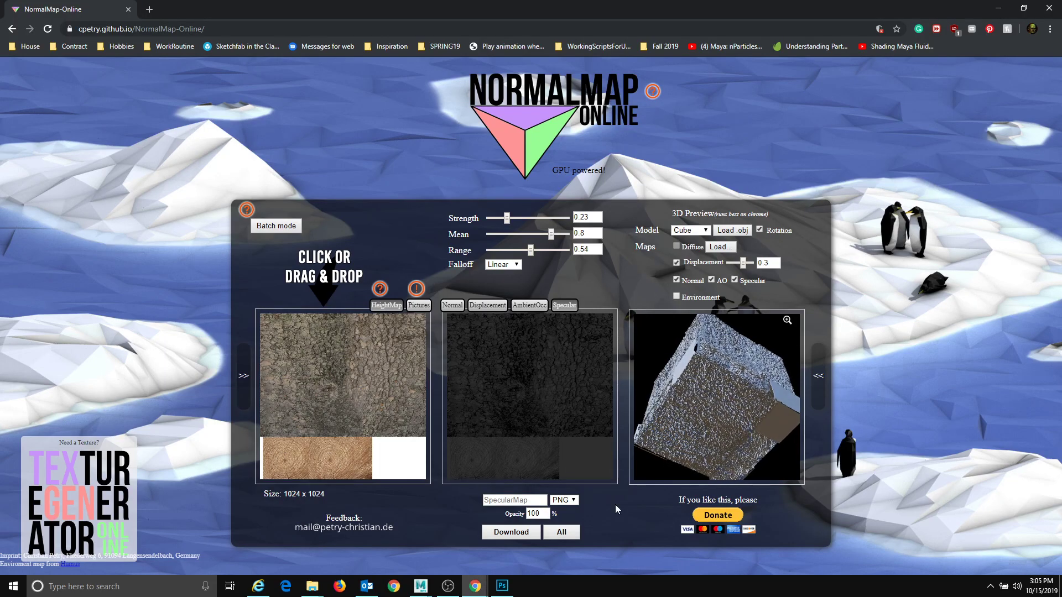
{"action": "left_click", "coordinate": [509, 532]}
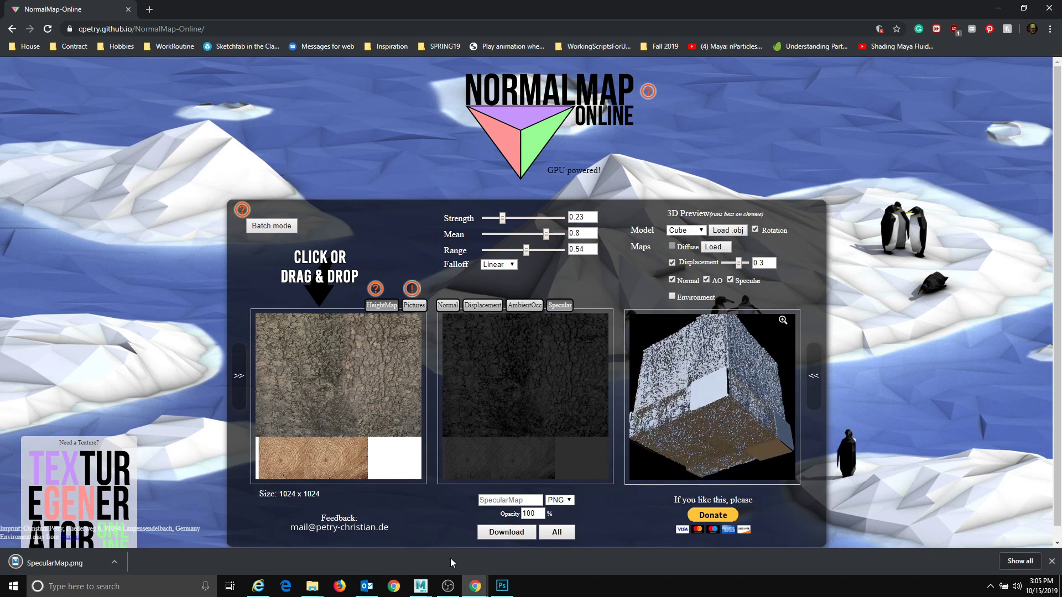
{"action": "left_click_drag", "start_coordinate": [34, 560], "coordinate": [1045, 490]}
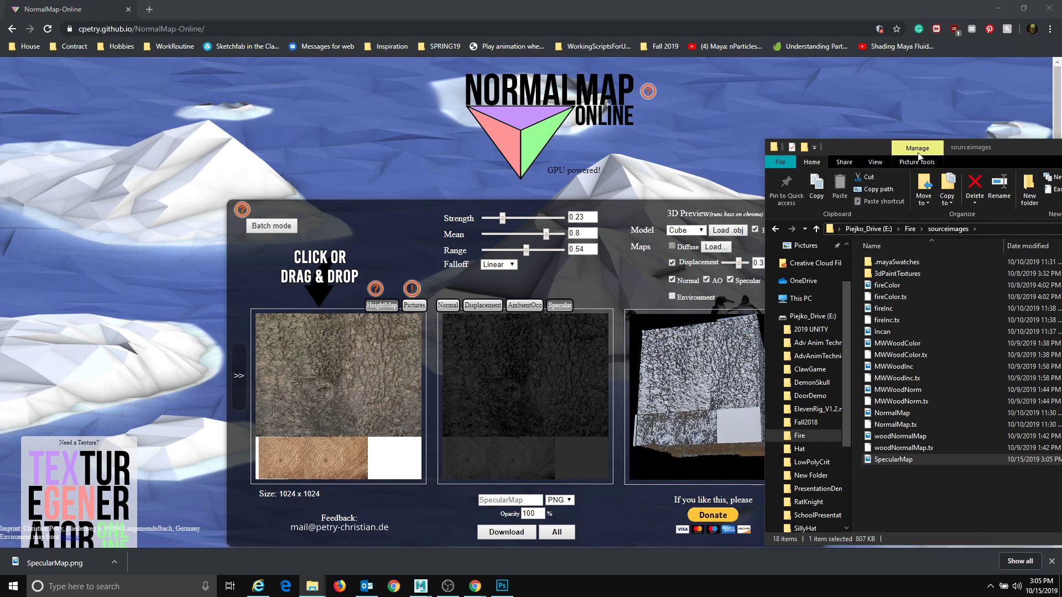
- Return to Maya and load SpecularMap.png from sourceimages into the specular color's File texture
{"action": "mouse_move", "coordinate": [434, 586]}
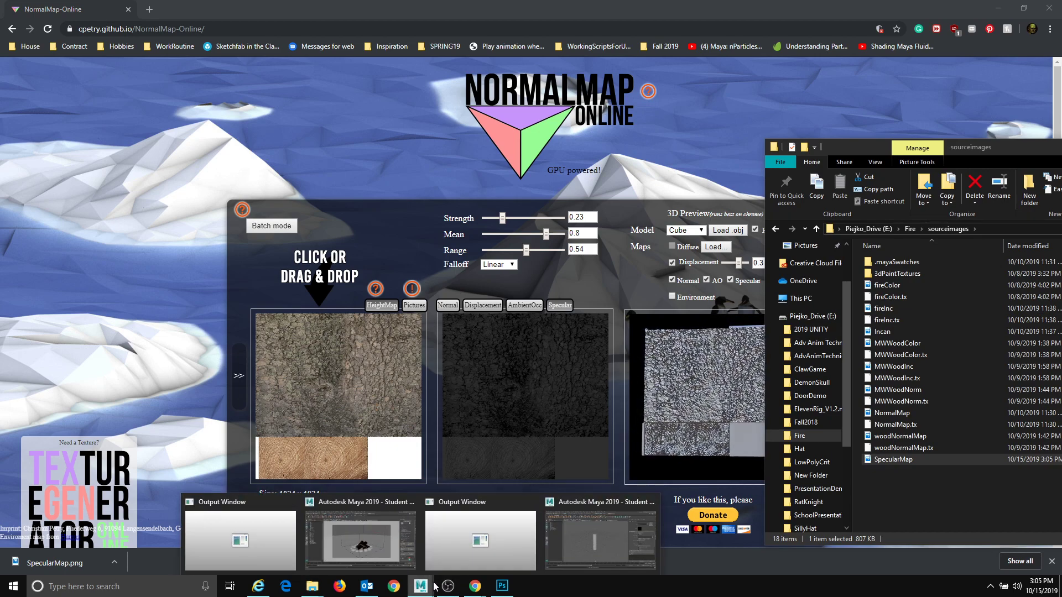
{"action": "left_click", "coordinate": [649, 526]}
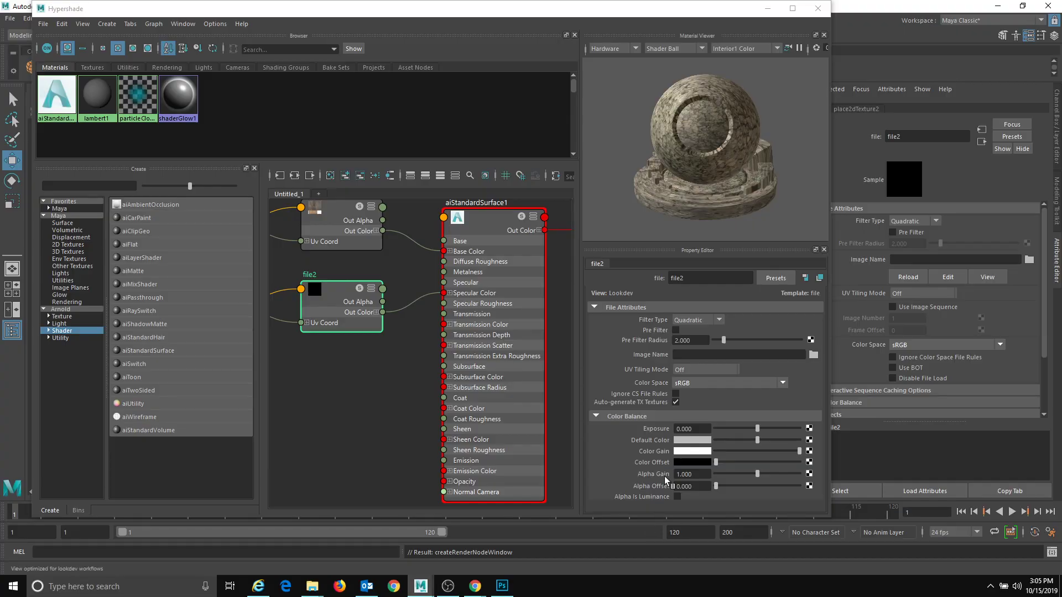
{"action": "left_click", "coordinate": [812, 354]}
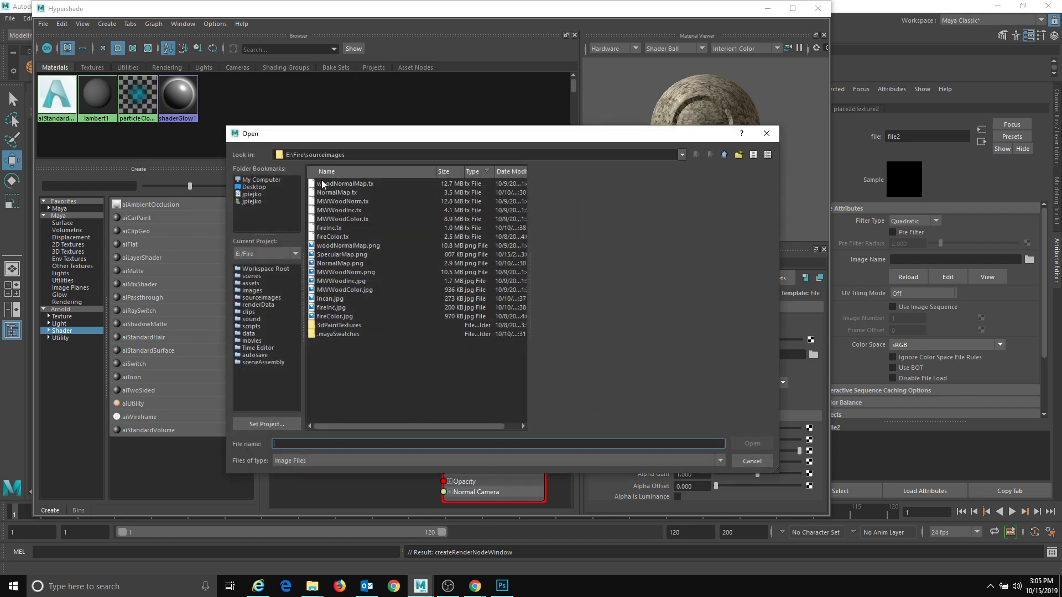
{"action": "left_click", "coordinate": [344, 254]}
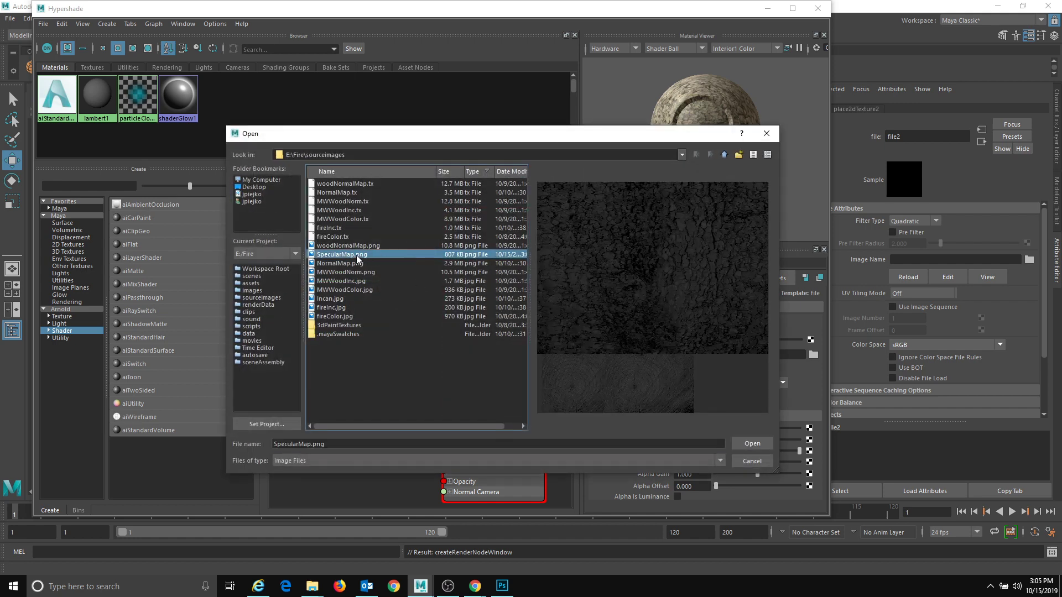
{"action": "left_click", "coordinate": [751, 443]}
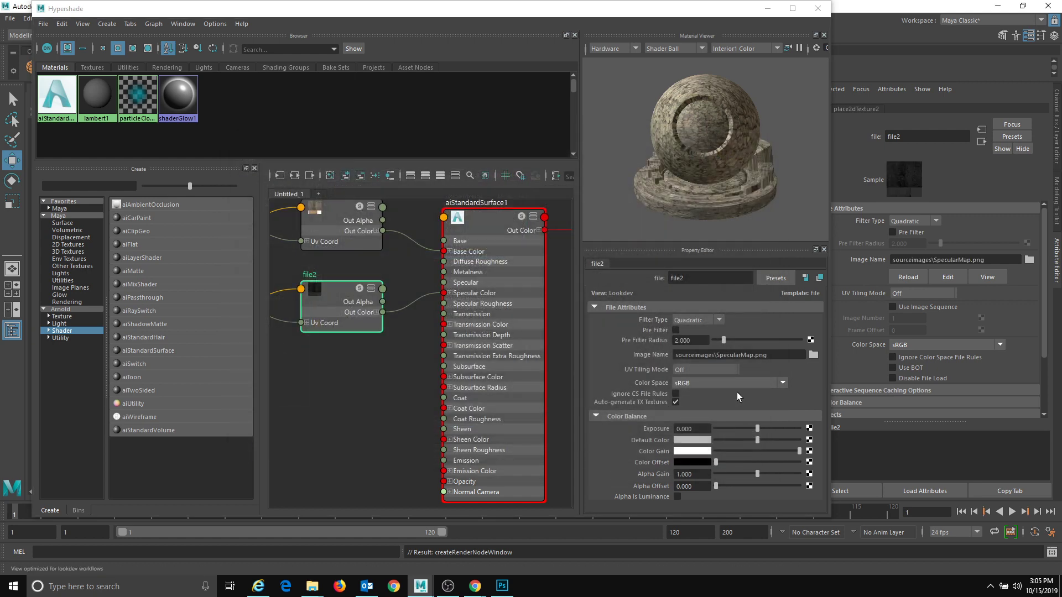
- Connect a File texture to Bump Mapping in the aiStandardSurface material's Geometry settings
{"action": "left_click", "coordinate": [481, 338]}
{"action": "scroll", "coordinate": [658, 464], "scroll_direction": "down", "scroll_amount": 1}
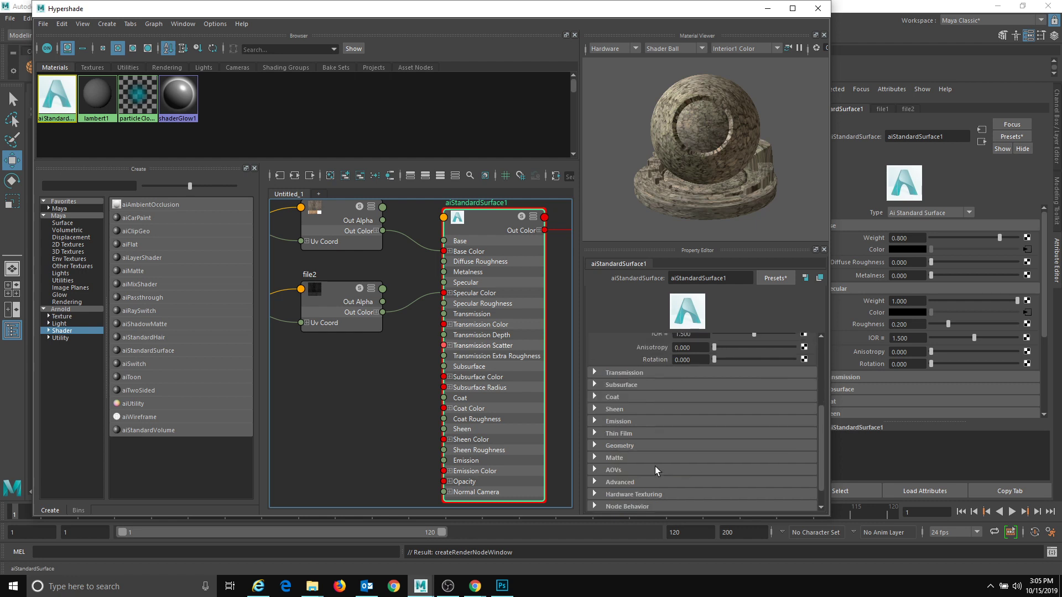
{"action": "scroll", "coordinate": [705, 375], "scroll_direction": "down", "scroll_amount": 1}
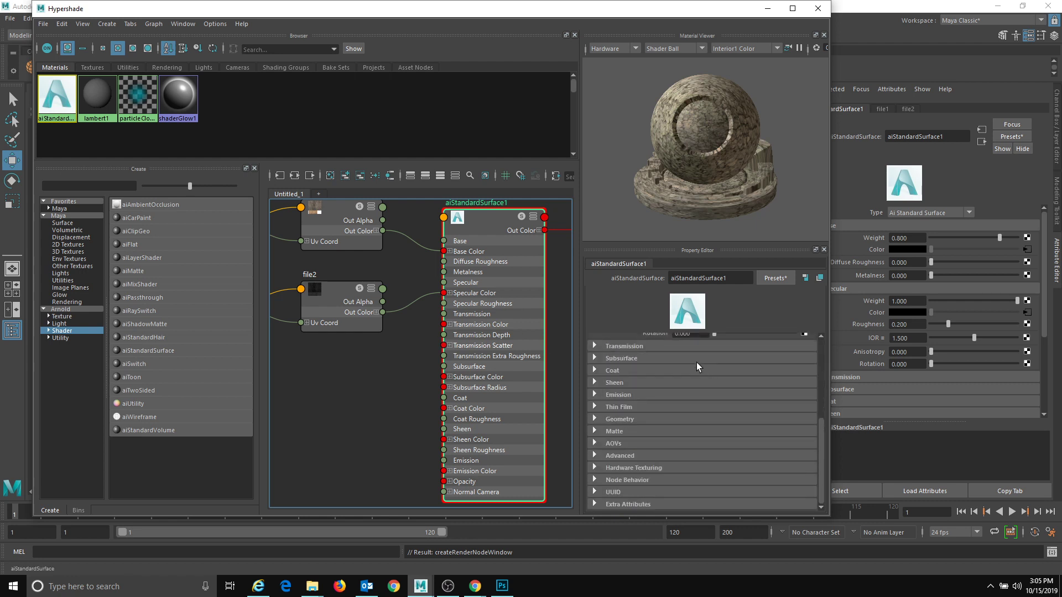
{"action": "left_click", "coordinate": [594, 420]}
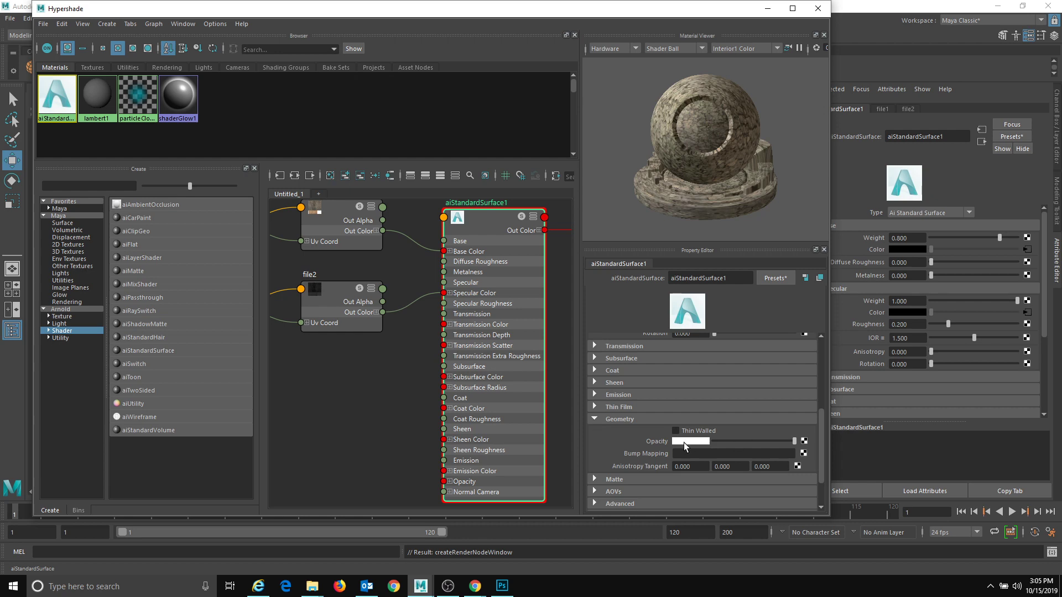
{"action": "left_click", "coordinate": [802, 453]}
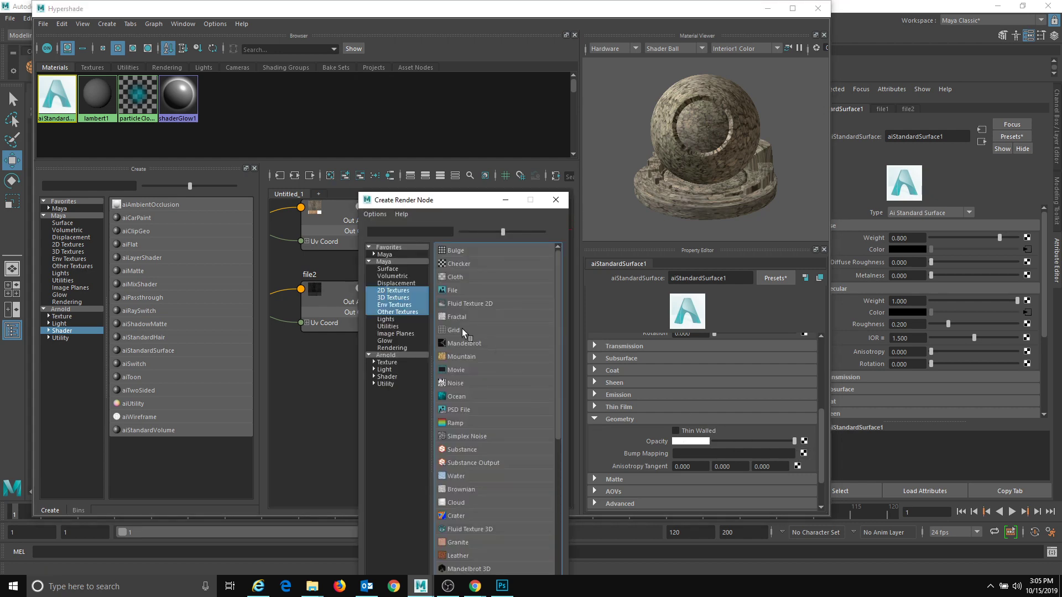
{"action": "left_click", "coordinate": [452, 291]}
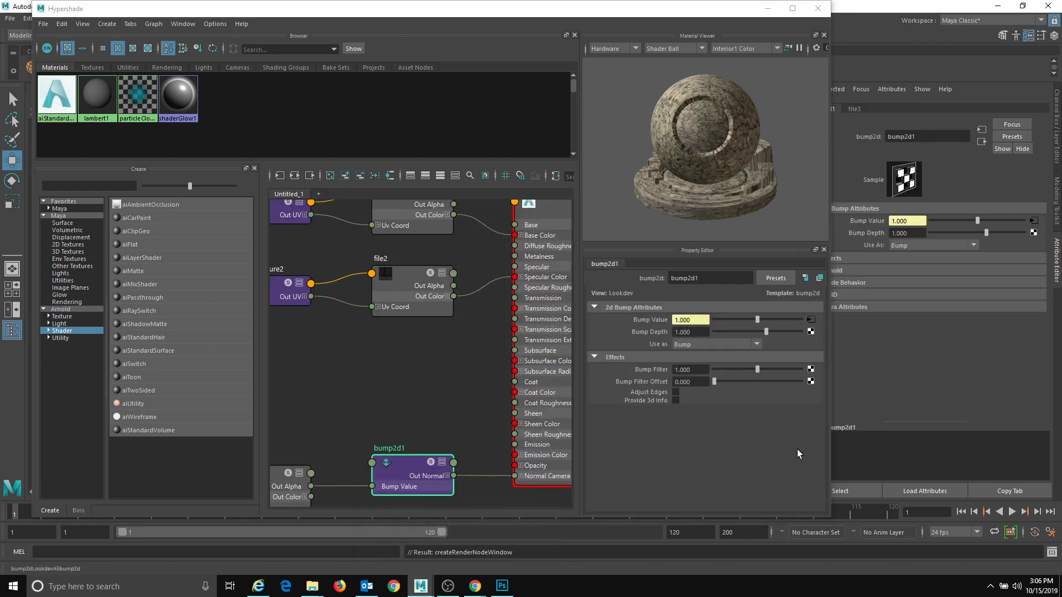
- Browse for the bump's File texture image and preview the files in sourceimages to look for a matching normal map
{"action": "left_click", "coordinate": [810, 320]}
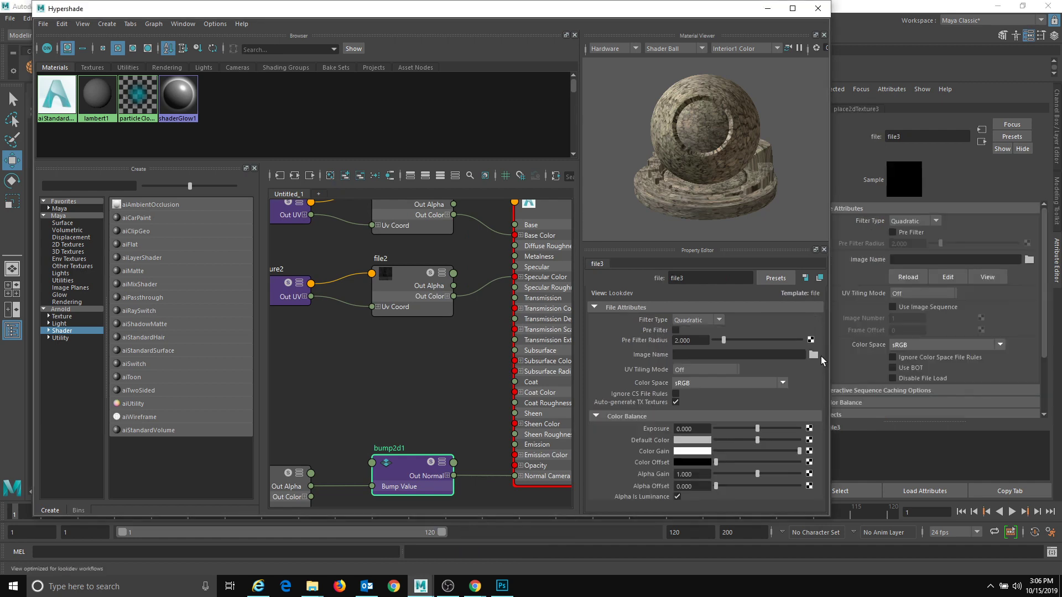
{"action": "left_click", "coordinate": [812, 354]}
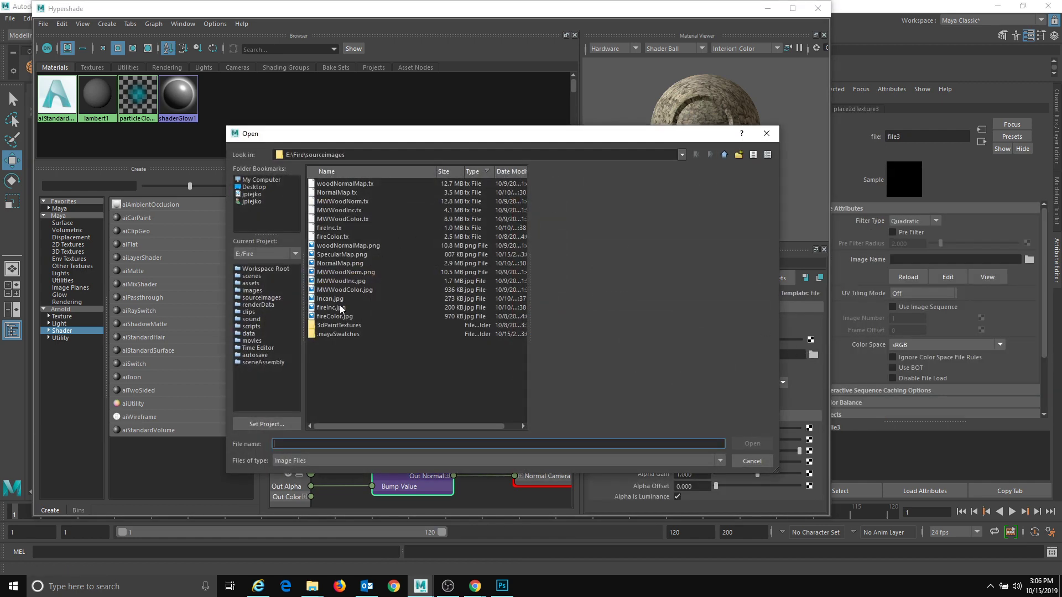
{"action": "left_click", "coordinate": [340, 274]}
{"action": "left_click", "coordinate": [341, 282]}
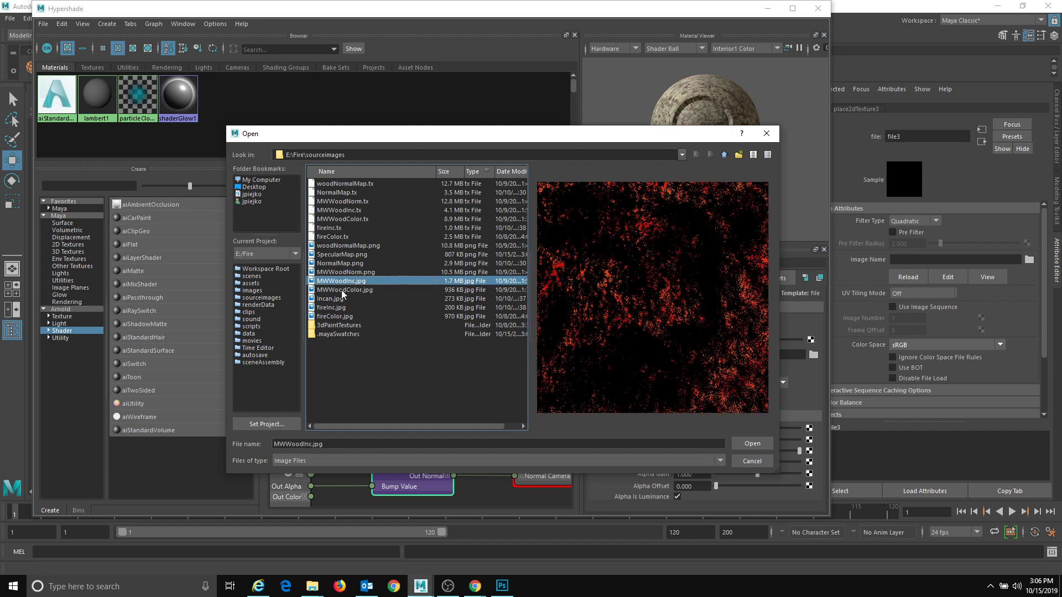
{"action": "left_click", "coordinate": [344, 272]}
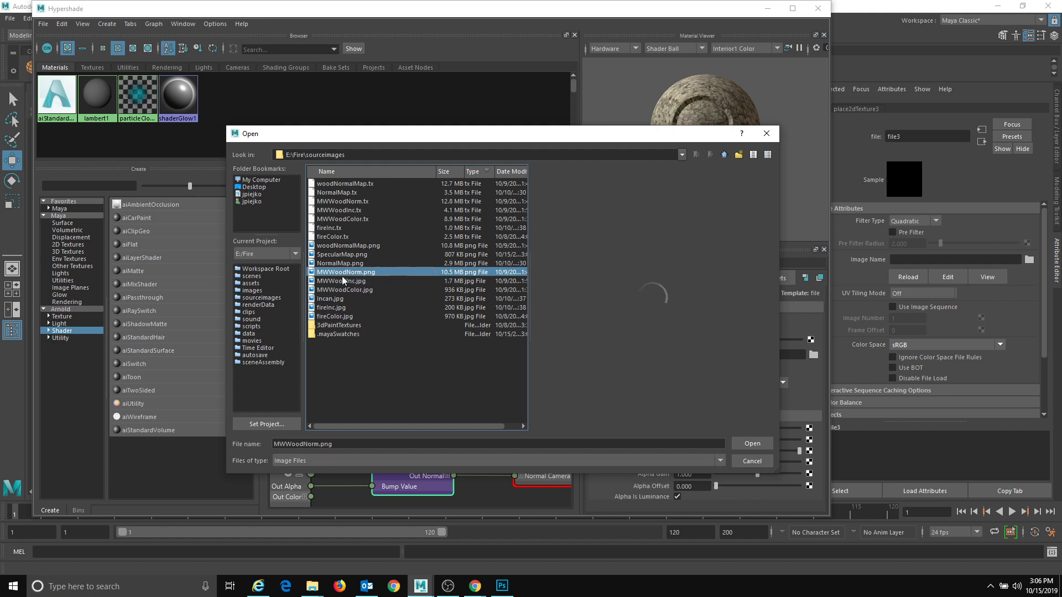
{"action": "left_click", "coordinate": [335, 308]}
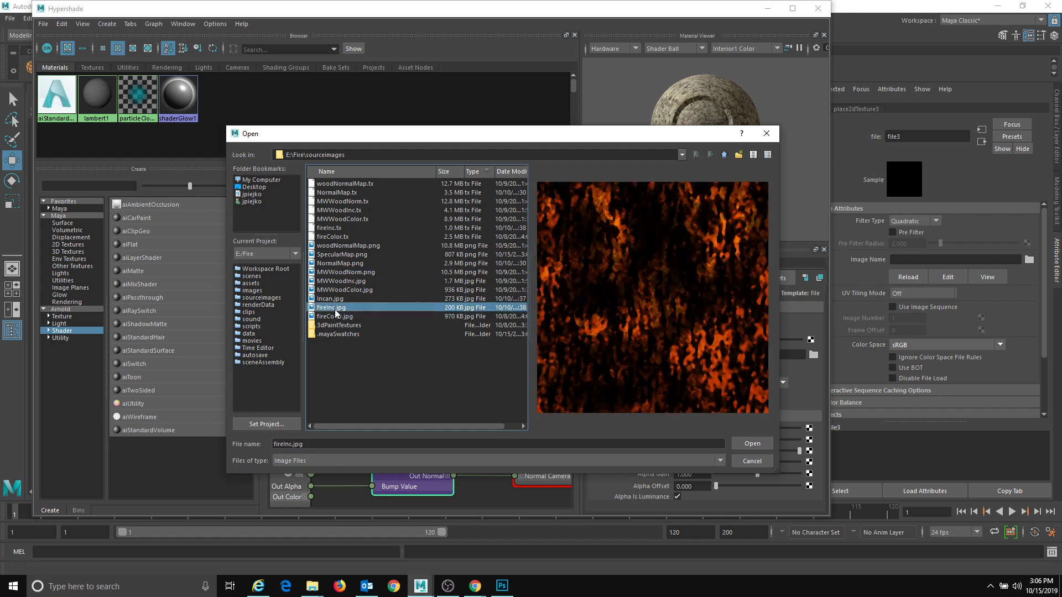
{"action": "left_click", "coordinate": [333, 317]}
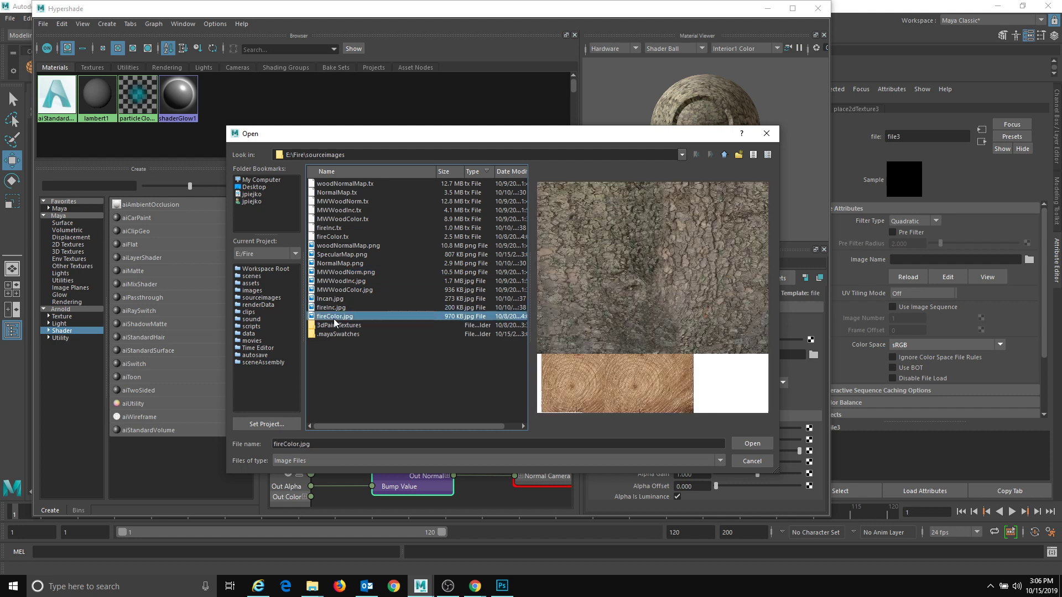
{"action": "left_click", "coordinate": [345, 246]}
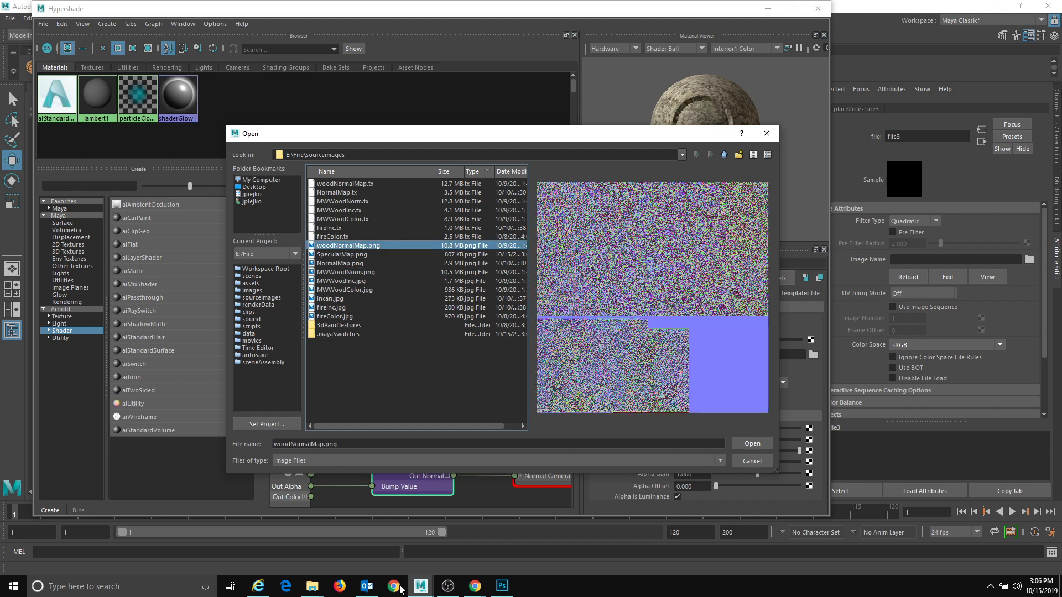
- Switch to NormalMap-Online, download the normal map as a PNG with its default settings, and put it in the sourceimages folder
{"action": "mouse_move", "coordinate": [475, 586]}
{"action": "left_click", "coordinate": [513, 525]}
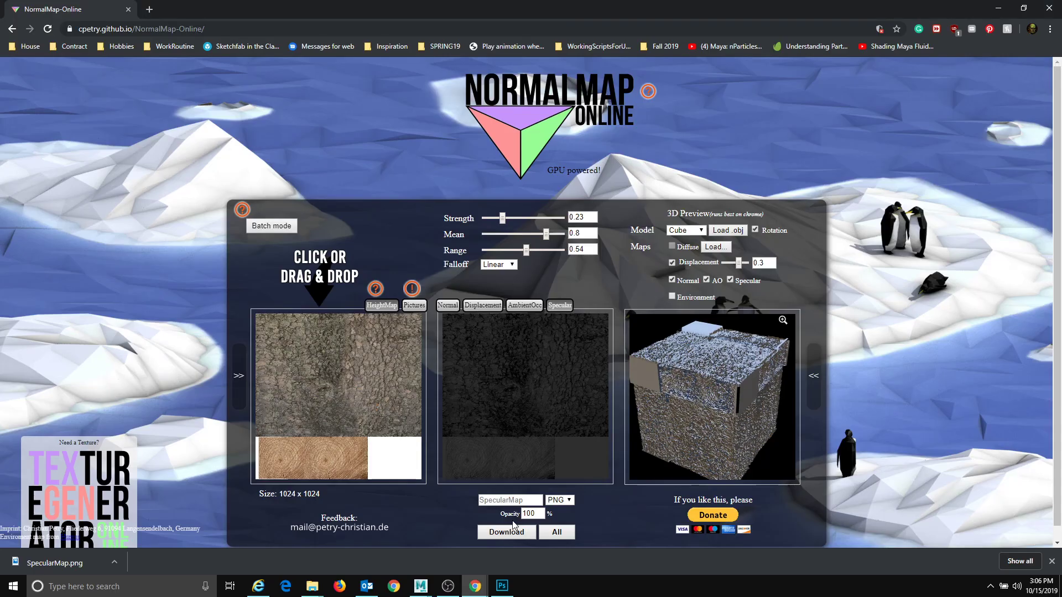
{"action": "left_click", "coordinate": [447, 306]}
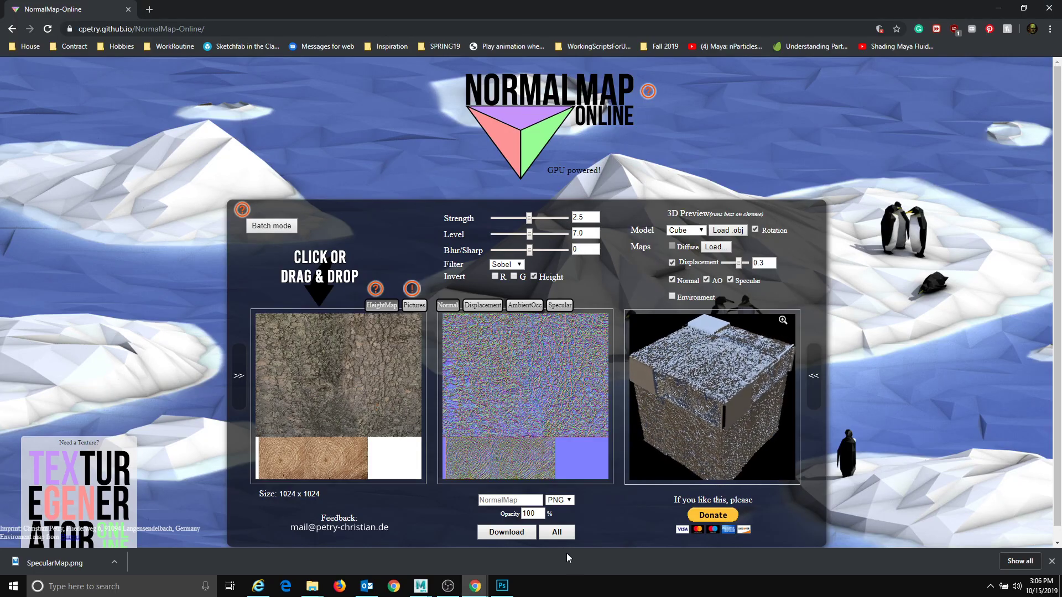
{"action": "left_click", "coordinate": [508, 534]}
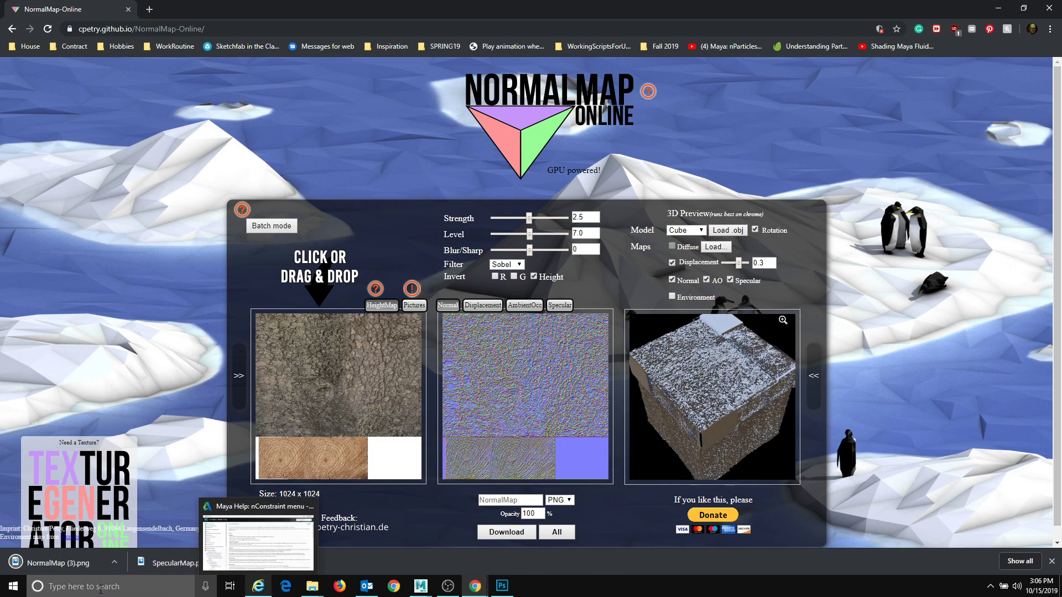
{"action": "left_click_drag", "start_coordinate": [57, 568], "coordinate": [1061, 498]}
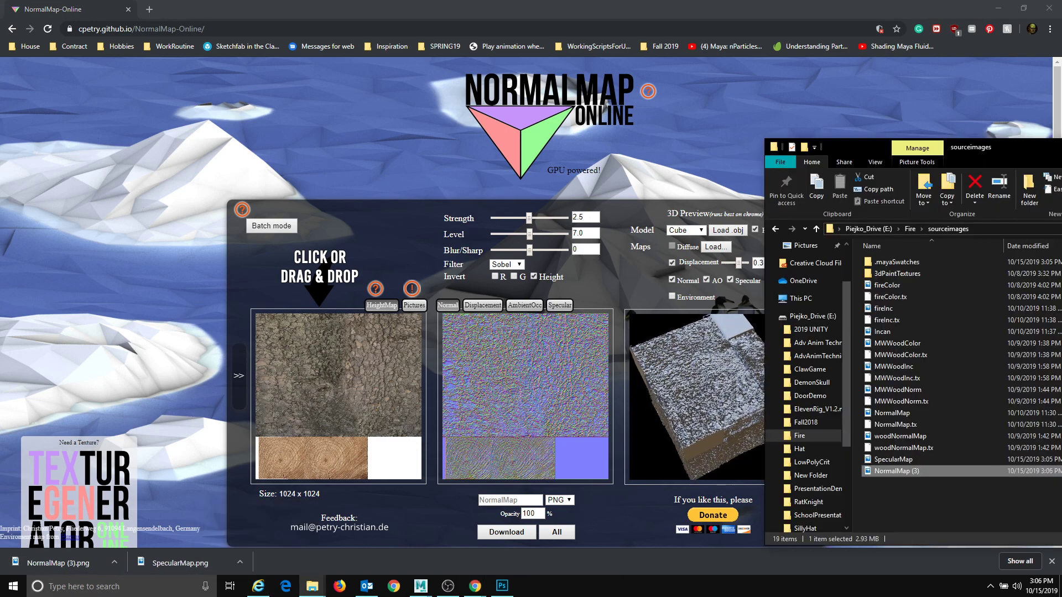
- Return to Maya and load NormalMap.png from sourceimages into the bump's File texture
{"action": "left_click", "coordinate": [423, 588]}
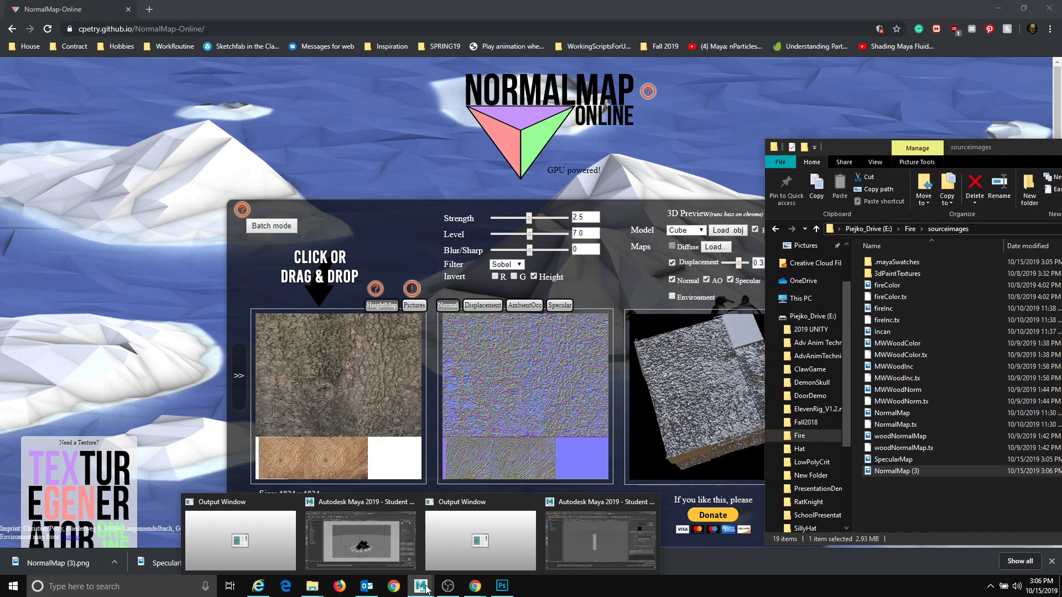
{"action": "left_click", "coordinate": [566, 552]}
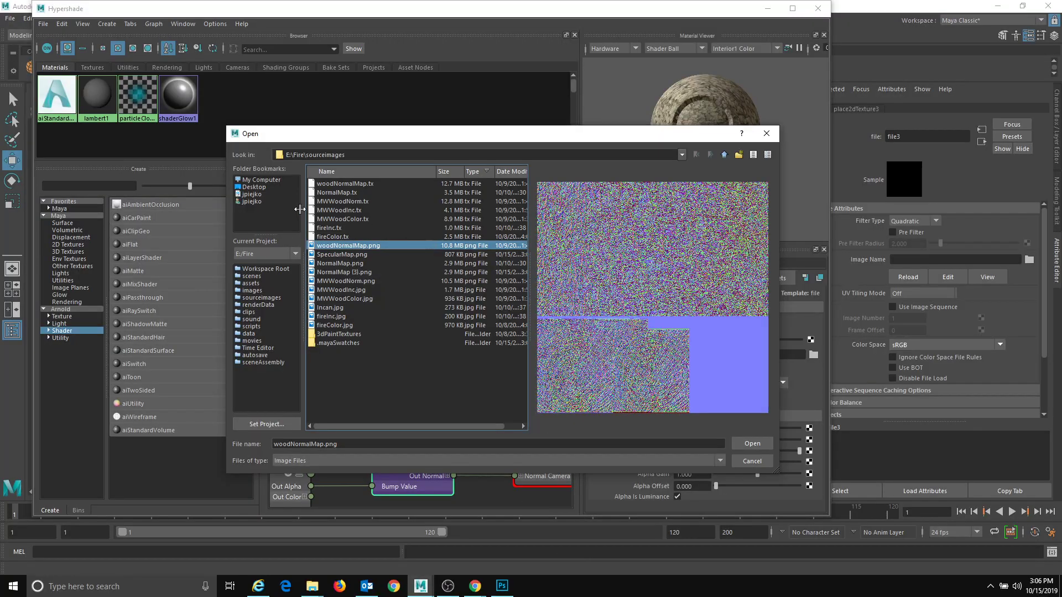
{"action": "left_click", "coordinate": [352, 265]}
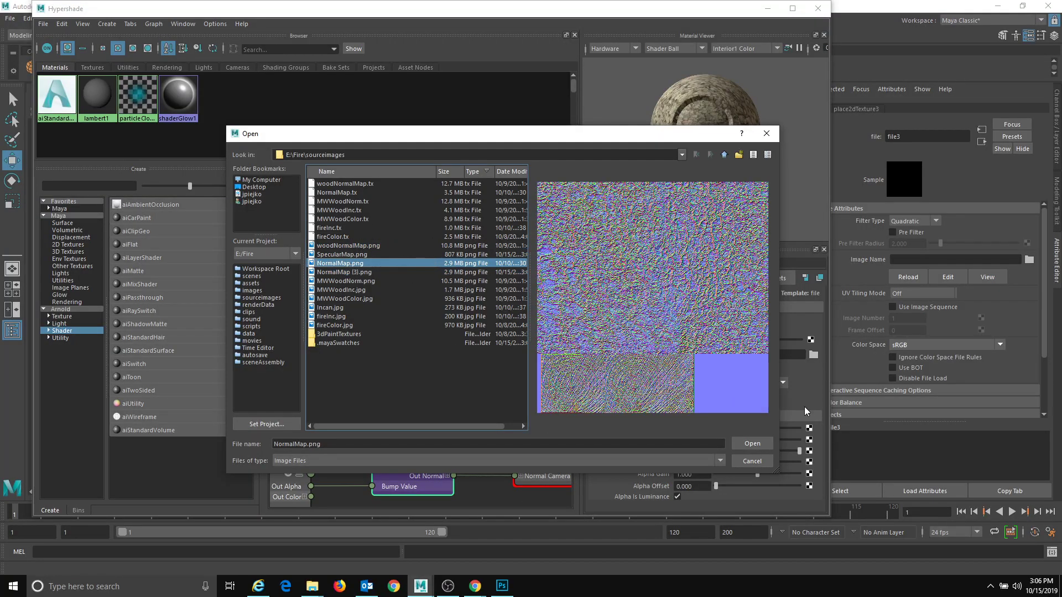
{"action": "left_click", "coordinate": [752, 443]}
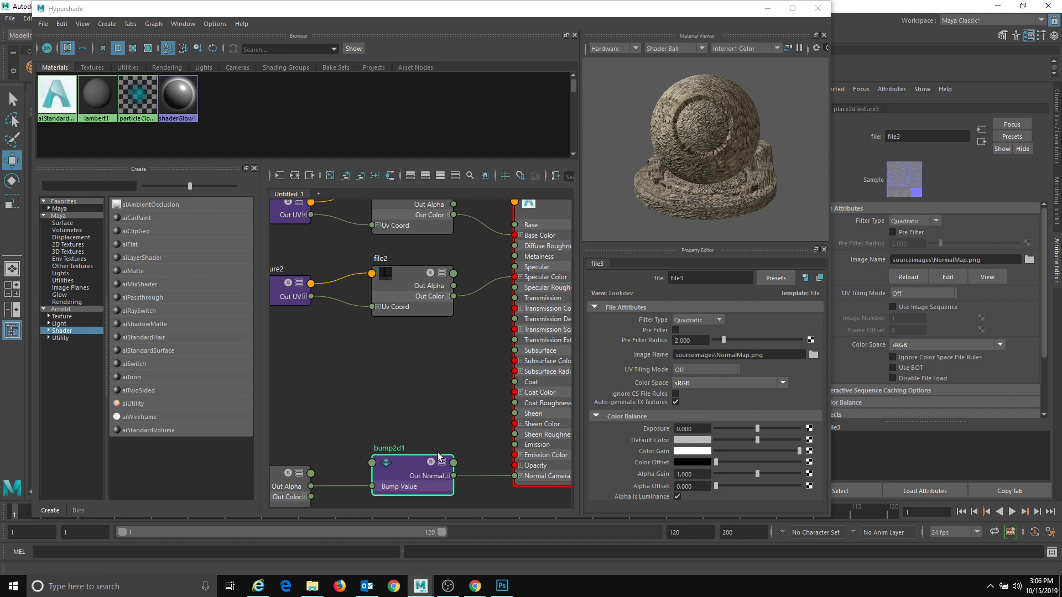
- Set the bump2d1 node to be used as Tangent Space Normals
{"action": "left_click", "coordinate": [424, 463]}
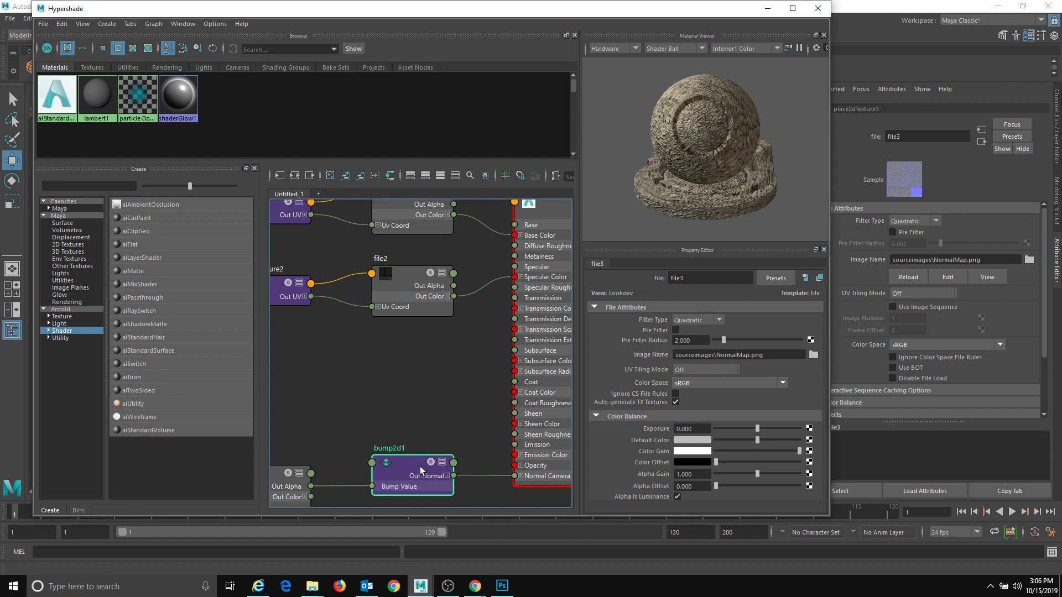
{"action": "left_click", "coordinate": [526, 335]}
{"action": "left_click", "coordinate": [417, 480]}
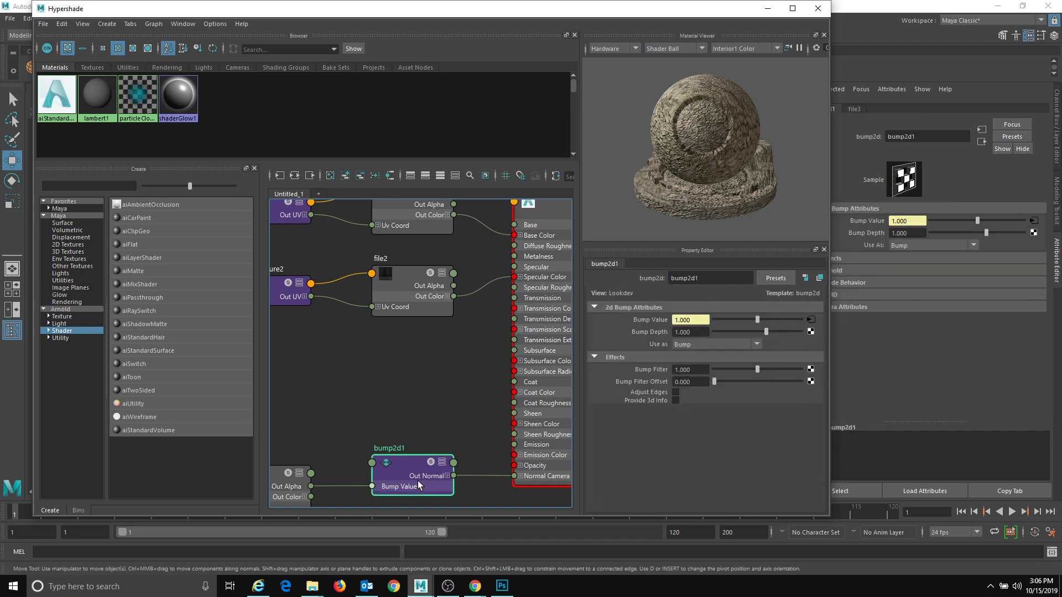
{"action": "left_click", "coordinate": [714, 344]}
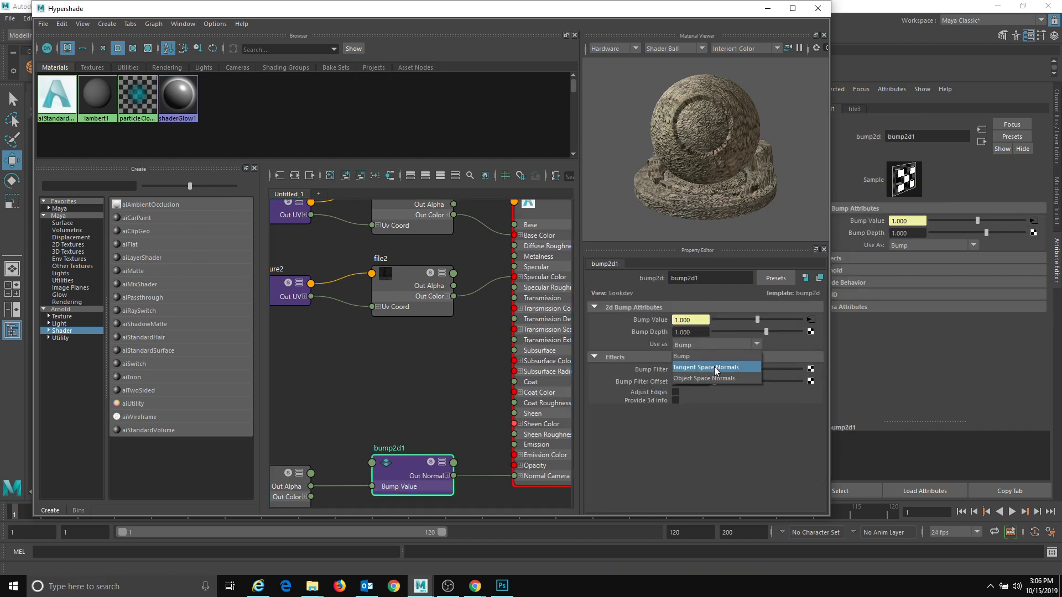
{"action": "left_click", "coordinate": [691, 489]}
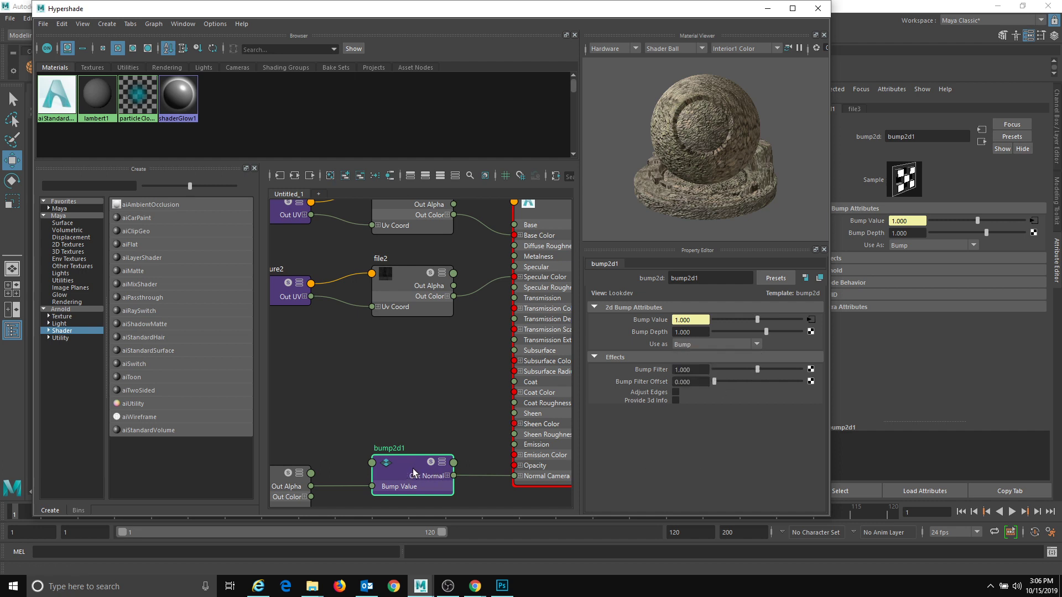
{"action": "left_click_drag", "start_coordinate": [413, 469], "coordinate": [413, 465]}
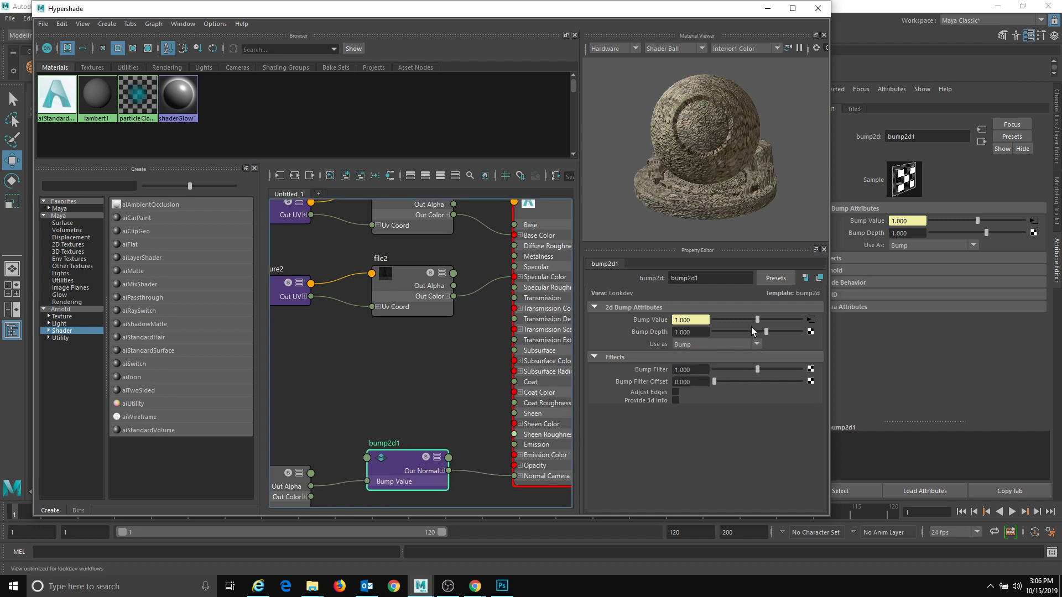
{"action": "left_click", "coordinate": [707, 345]}
{"action": "left_click", "coordinate": [692, 368]}
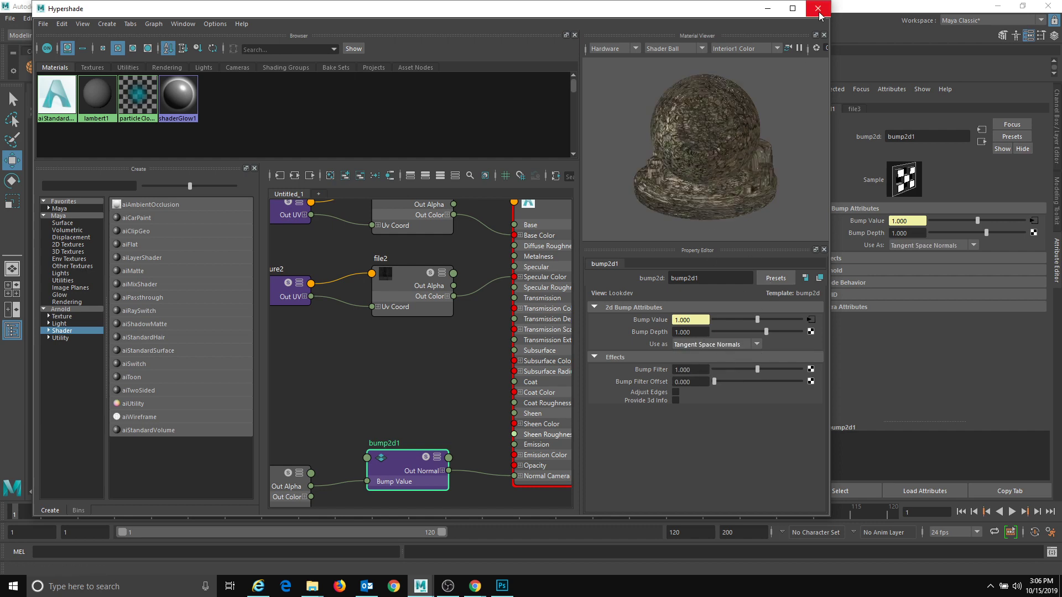
- Move the Hypershade aside and assign the aiStandardSurface1 material to the log cylinder
{"action": "left_click_drag", "start_coordinate": [621, 10], "coordinate": [1055, 101]}
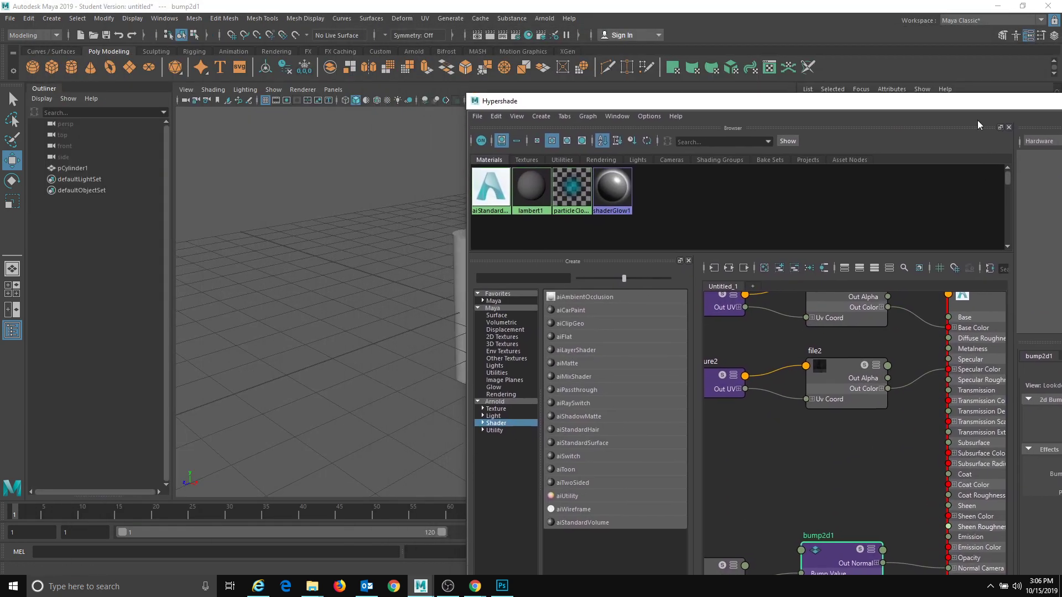
{"action": "middle_click_drag", "start_coordinate": [299, 283], "coordinate": [254, 285], "text": "alt"}
{"action": "left_click", "coordinate": [415, 270]}
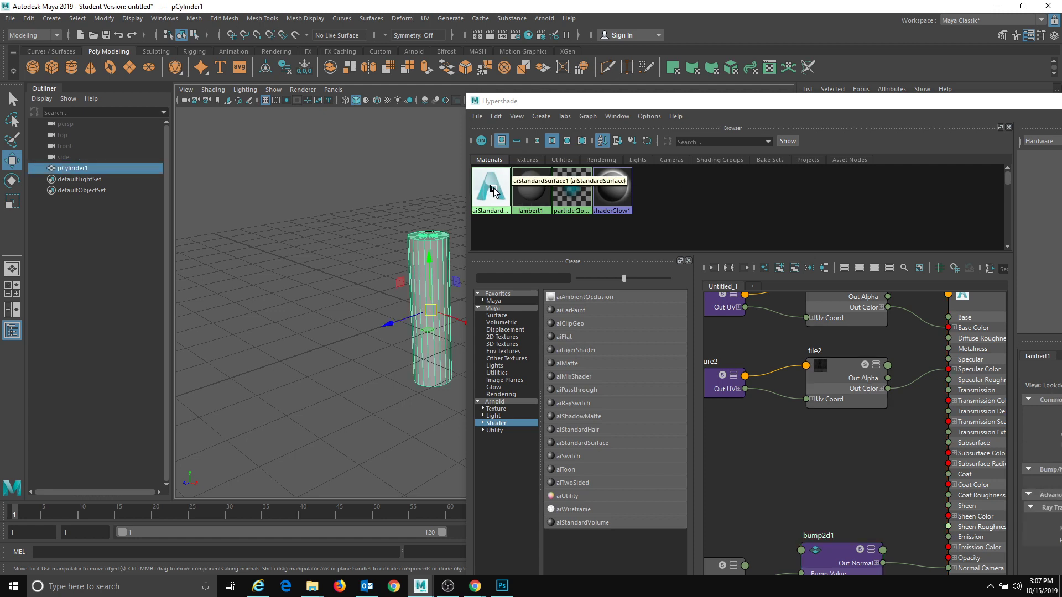
{"action": "right_click_drag", "start_coordinate": [493, 189], "coordinate": [494, 166]}
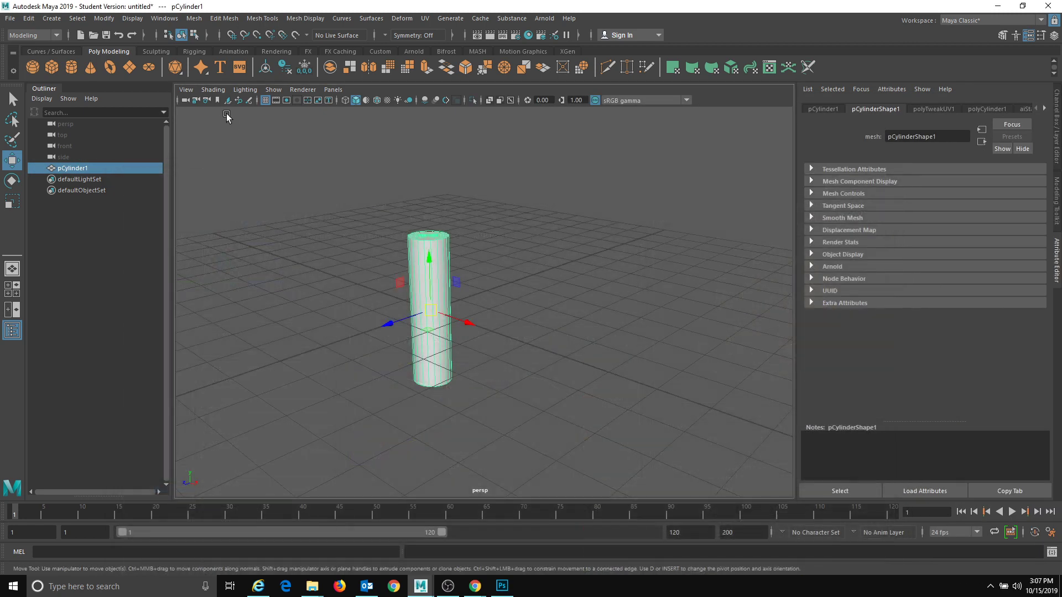
- Turn on hardware texturing in the viewport and check how the texture fits the log's bark and end cap
{"action": "left_click", "coordinate": [213, 89]}
{"action": "left_click", "coordinate": [262, 262]}
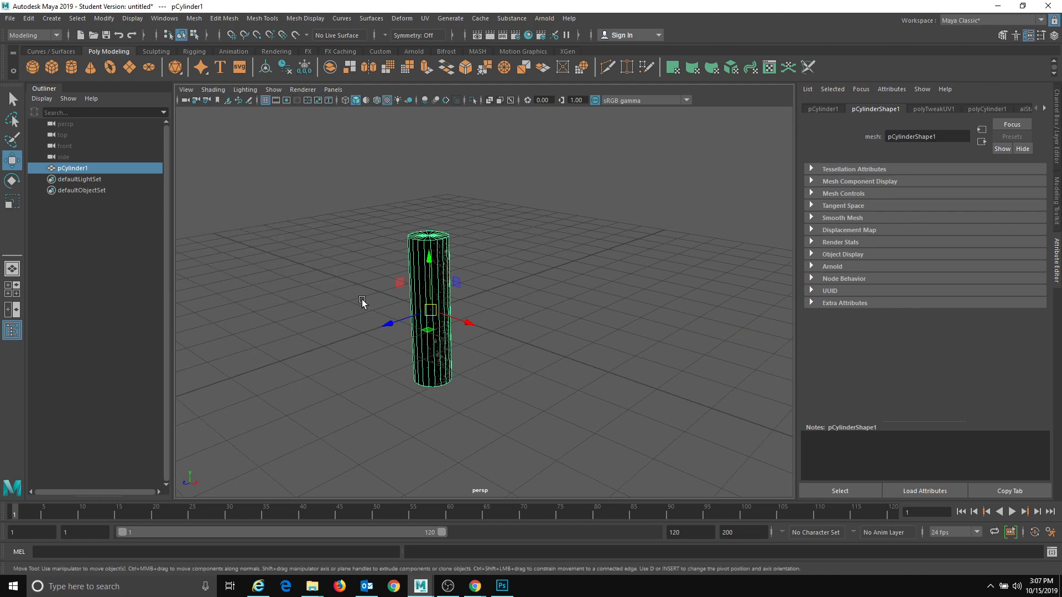
{"action": "left_click_drag", "start_coordinate": [304, 341], "coordinate": [443, 333], "text": "alt"}
{"action": "right_click_drag", "start_coordinate": [443, 332], "coordinate": [709, 322], "text": "alt"}
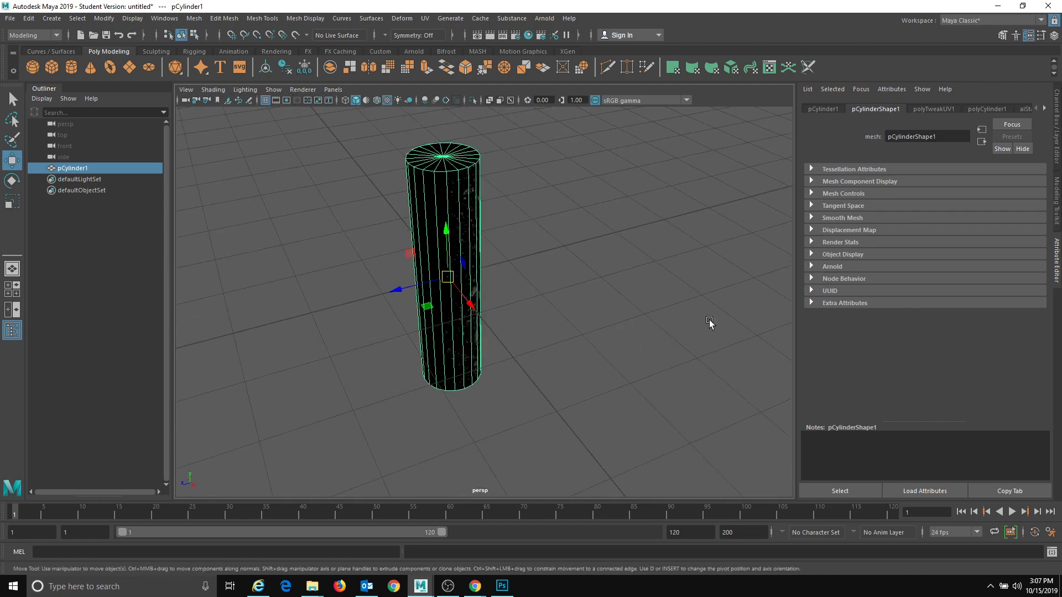
{"action": "left_click", "coordinate": [708, 322]}
{"action": "left_click_drag", "start_coordinate": [500, 330], "coordinate": [413, 238], "text": "alt"}
{"action": "right_click_drag", "start_coordinate": [413, 238], "coordinate": [621, 333], "text": "alt"}
{"action": "left_click", "coordinate": [566, 354]}
{"action": "middle_click_drag", "start_coordinate": [580, 381], "coordinate": [564, 314], "text": "alt"}
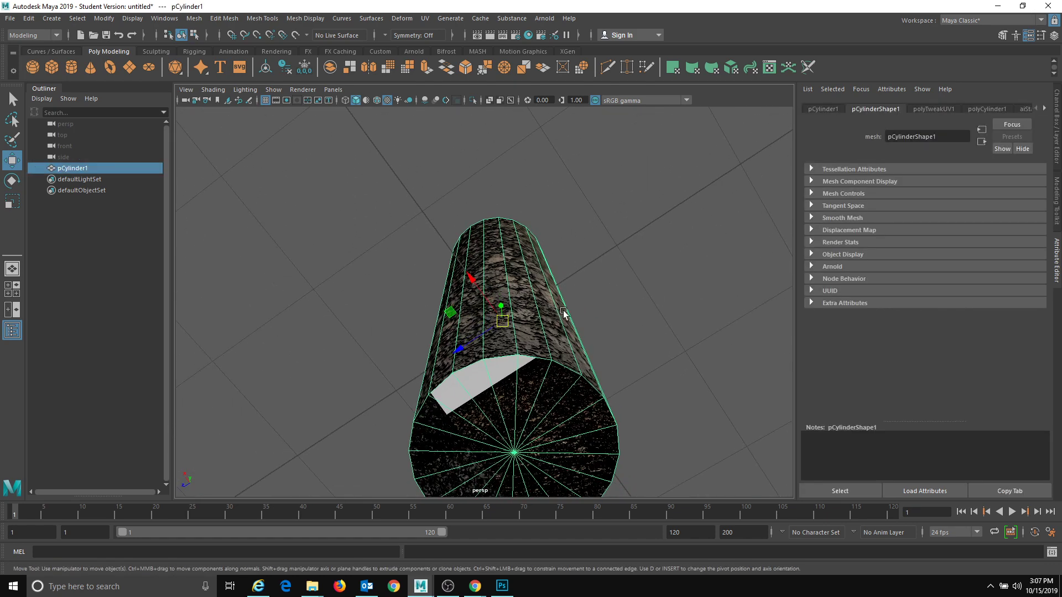
{"action": "right_click_drag", "start_coordinate": [564, 313], "coordinate": [571, 212], "text": "alt"}
- Open the UV Editor for the log and frame its two circular end-cap shells over the color texture
{"action": "left_click", "coordinate": [481, 21]}
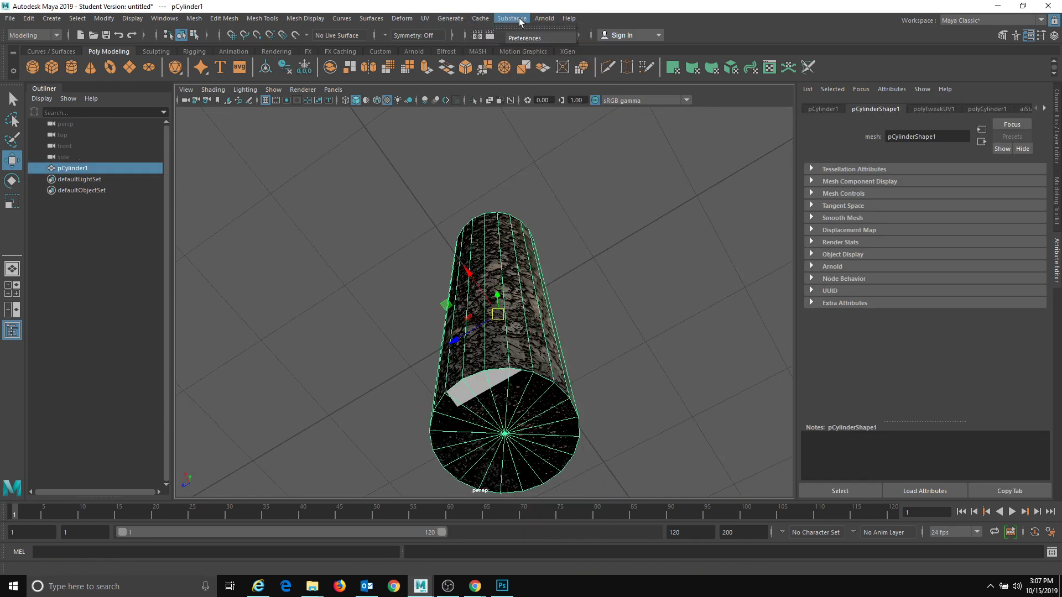
{"action": "mouse_move", "coordinate": [425, 19]}
{"action": "left_click", "coordinate": [459, 48]}
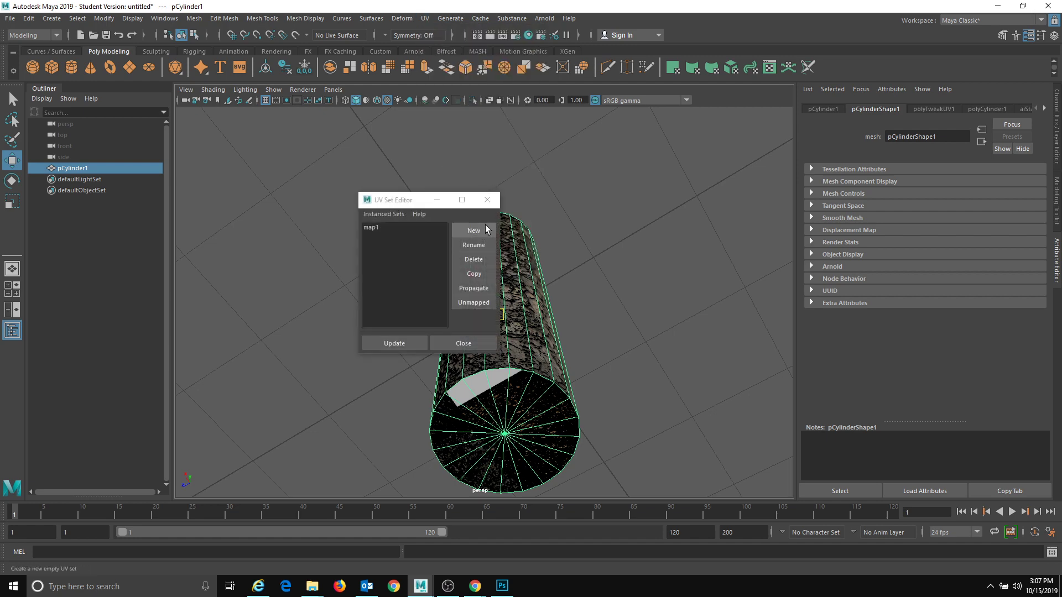
{"action": "left_click", "coordinate": [435, 21]}
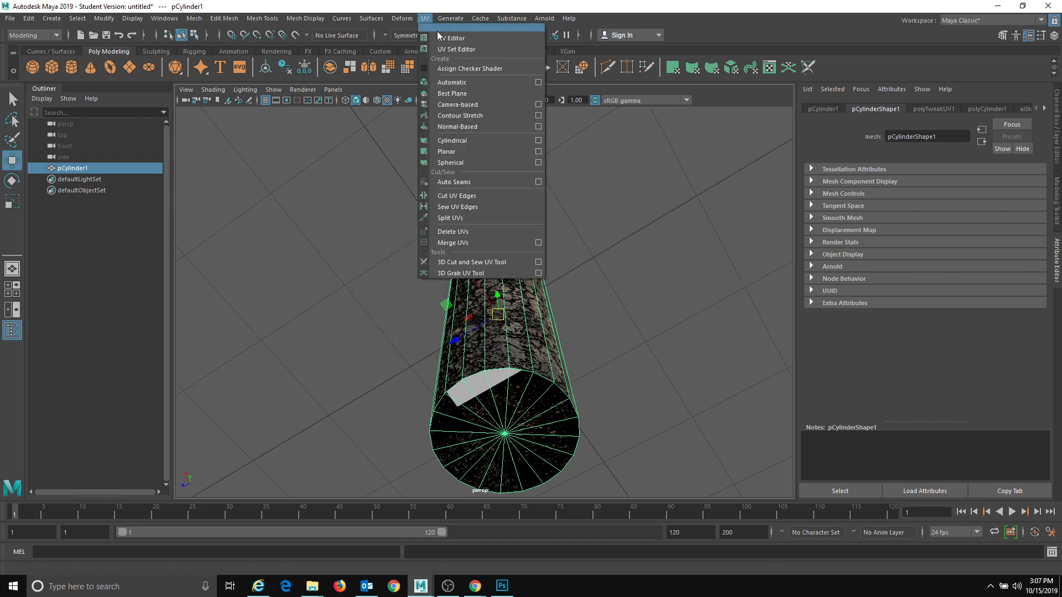
{"action": "left_click", "coordinate": [440, 33]}
{"action": "middle_click_drag", "start_coordinate": [454, 449], "coordinate": [488, 397], "text": "alt"}
{"action": "right_click_drag", "start_coordinate": [488, 398], "coordinate": [611, 405], "text": "alt"}
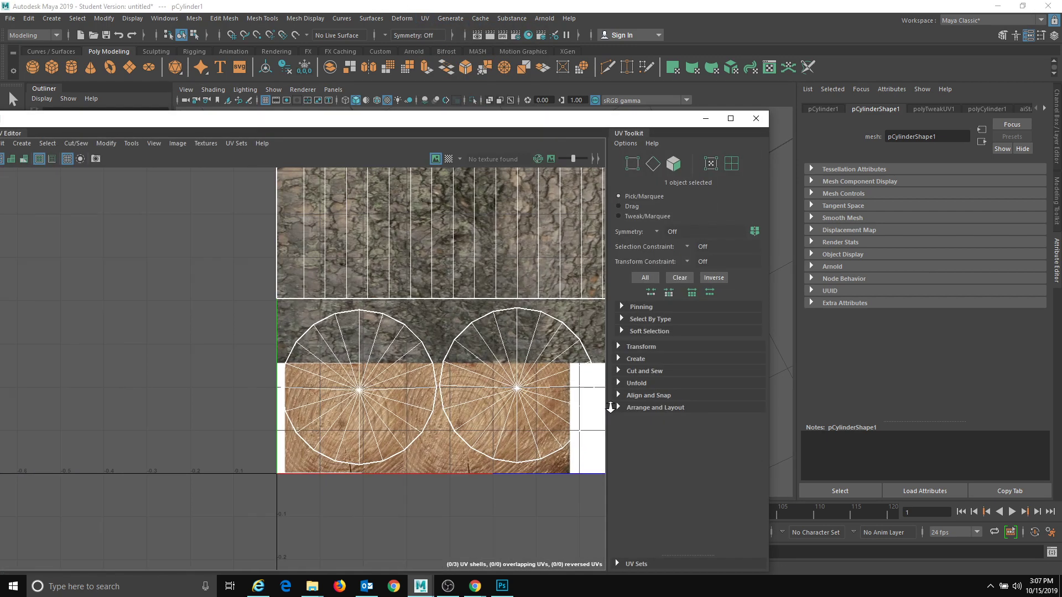
{"action": "middle_click_drag", "start_coordinate": [357, 404], "coordinate": [283, 411], "text": "alt"}
- Scale down both end-cap UV shells and position them on the tree rings within the cut-wood area of the texture
{"action": "right_click_drag", "start_coordinate": [327, 364], "coordinate": [327, 406]}
{"action": "left_click_drag", "start_coordinate": [289, 363], "coordinate": [481, 429]}
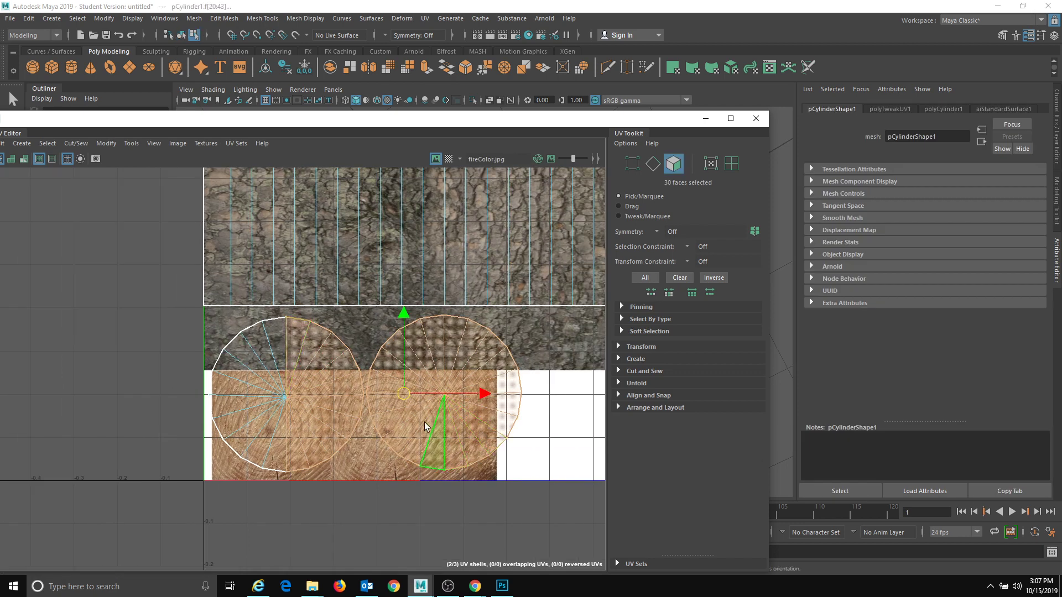
{"action": "double_click", "coordinate": [264, 356], "text": "shift"}
{"action": "key", "text": "r"}
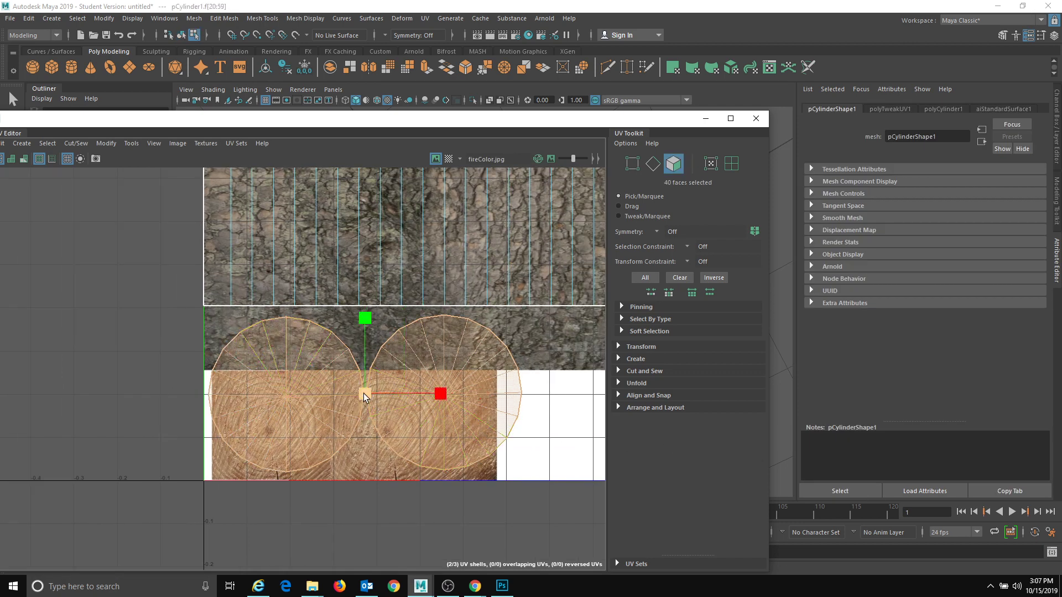
{"action": "left_click_drag", "start_coordinate": [363, 393], "coordinate": [264, 431]}
{"action": "key", "text": "w"}
{"action": "double_click", "coordinate": [266, 417]}
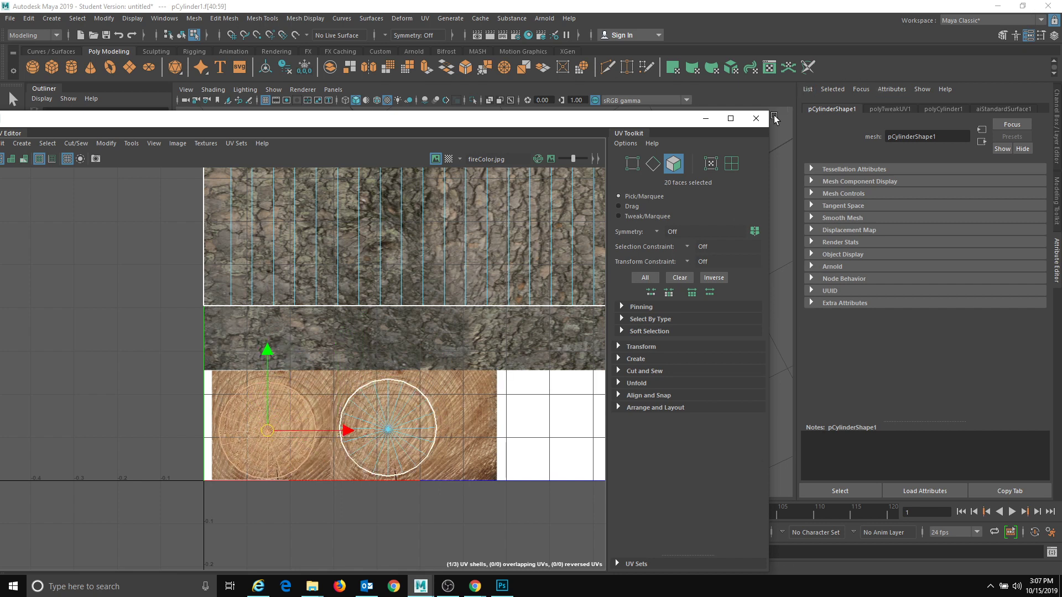
{"action": "left_click", "coordinate": [756, 118]}
- Return the log to object mode with nothing selected and open the Arnold RenderView
{"action": "right_click_drag", "start_coordinate": [500, 382], "coordinate": [642, 244]}
{"action": "left_click", "coordinate": [643, 174]}
{"action": "left_click_drag", "start_coordinate": [643, 172], "coordinate": [662, 326], "text": "alt"}
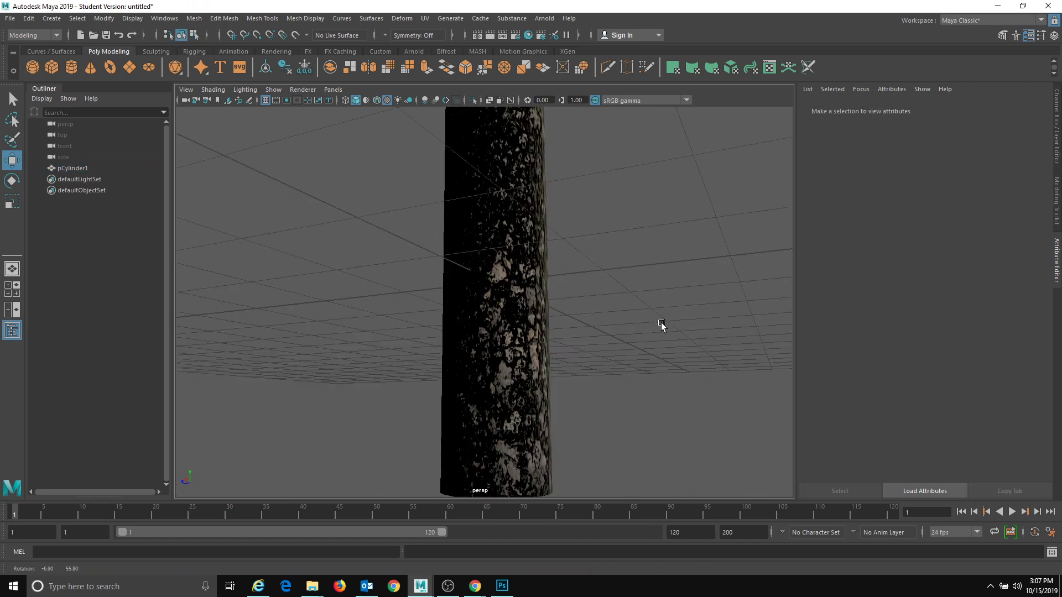
{"action": "right_click_drag", "start_coordinate": [662, 326], "coordinate": [377, 291], "text": "alt"}
{"action": "left_click_drag", "start_coordinate": [377, 291], "coordinate": [406, 277], "text": "alt"}
{"action": "left_click", "coordinate": [544, 19]}
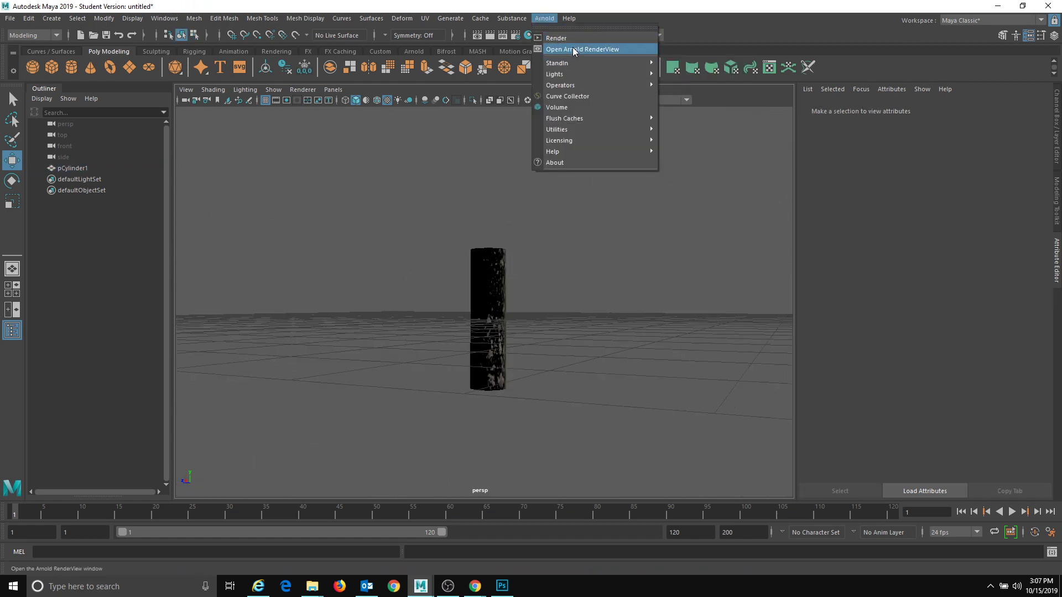
{"action": "left_click", "coordinate": [570, 49]}
- Create an Arnold area light in the scene
{"action": "left_click", "coordinate": [544, 18]}
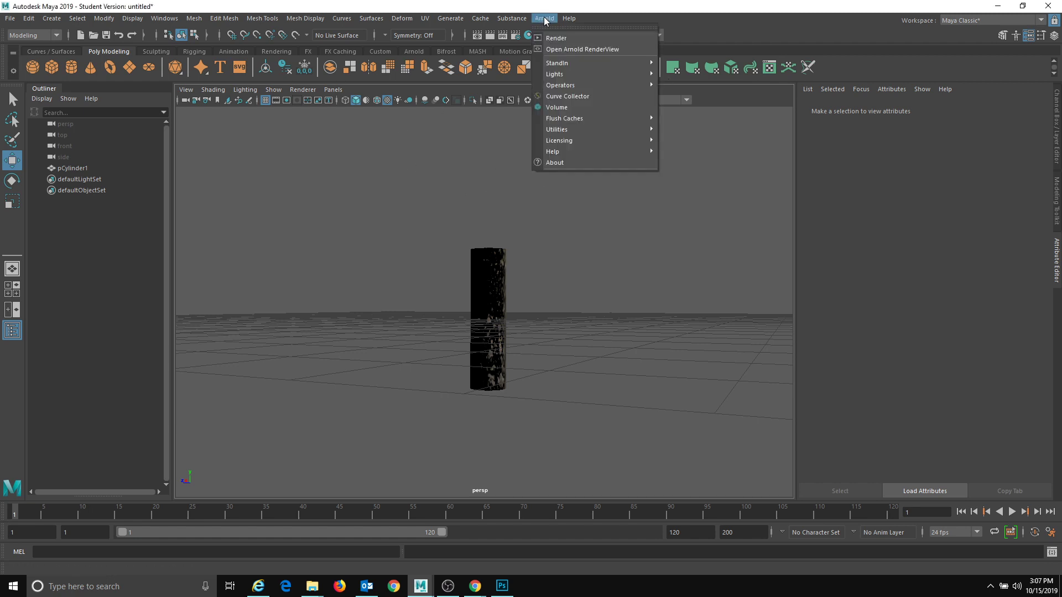
{"action": "mouse_move", "coordinate": [583, 67]}
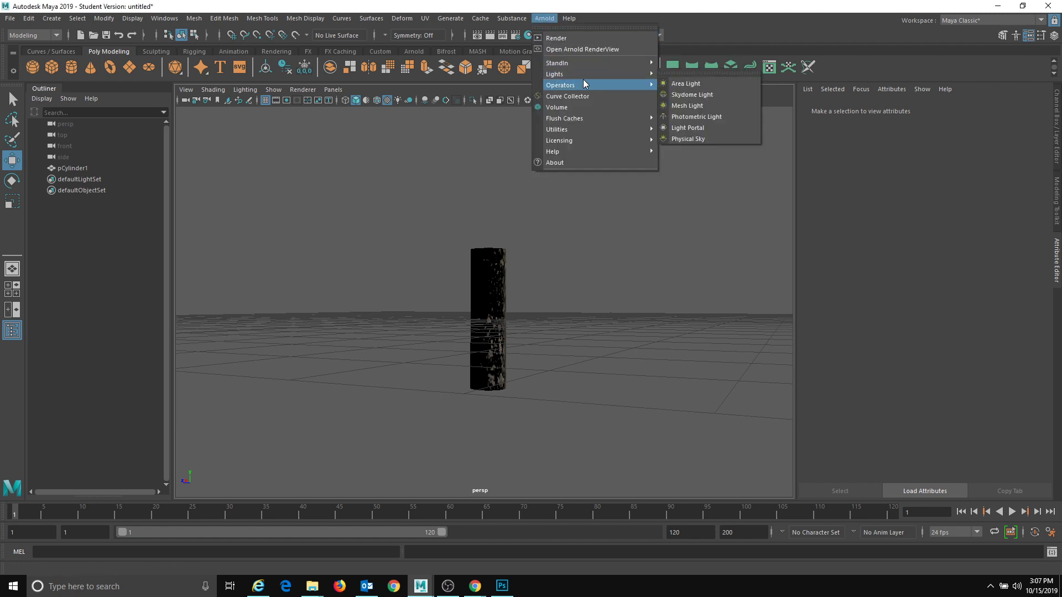
{"action": "mouse_move", "coordinate": [626, 78]}
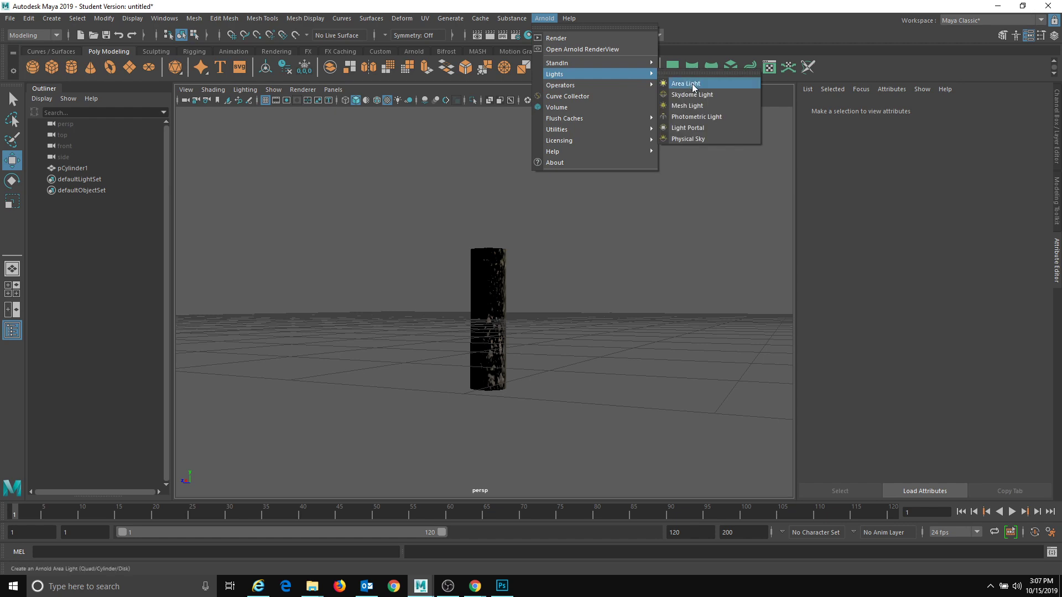
{"action": "left_click", "coordinate": [692, 85]}
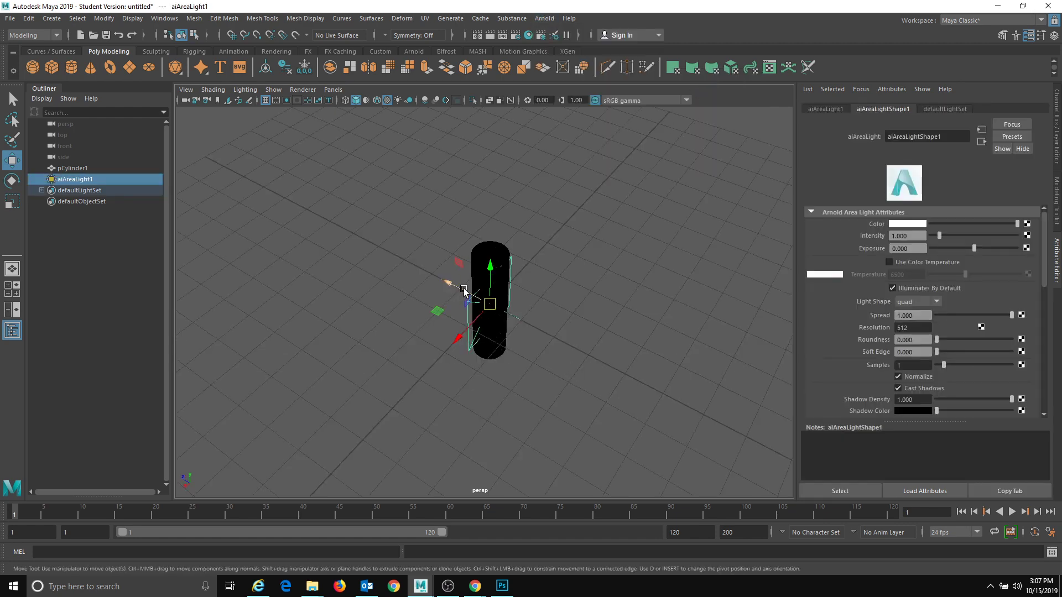
- Move the area light away to one side of the log and set its intensity to 8.377 and exposure to 4.276
{"action": "left_click_drag", "start_coordinate": [463, 289], "coordinate": [399, 256]}
{"action": "left_click_drag", "start_coordinate": [400, 256], "coordinate": [443, 254], "text": "alt"}
{"action": "scroll", "coordinate": [444, 255], "scroll_direction": "up", "scroll_amount": 3}
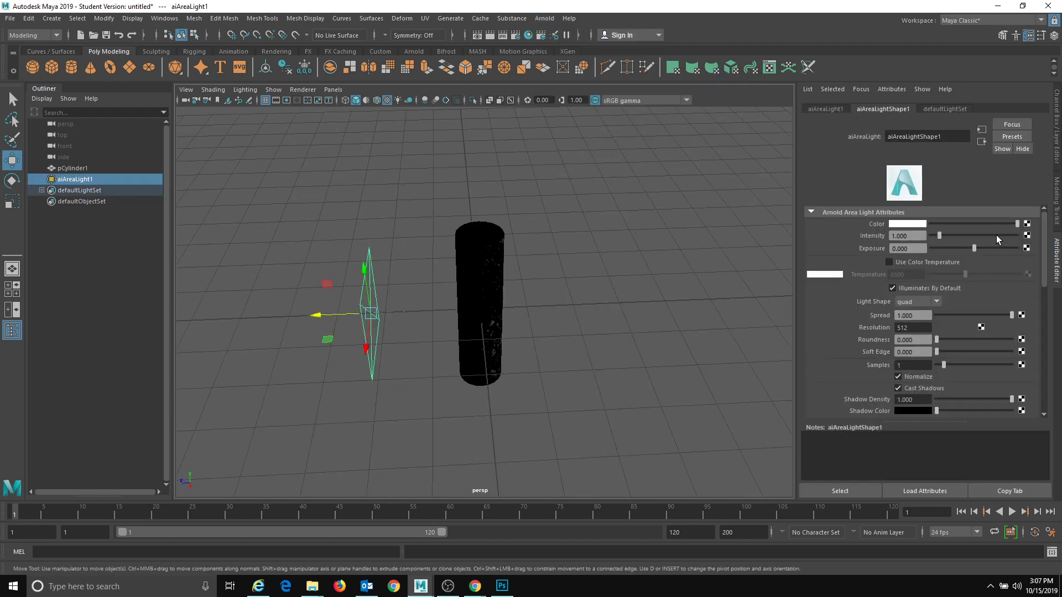
{"action": "left_click_drag", "start_coordinate": [997, 237], "coordinate": [1010, 249]}
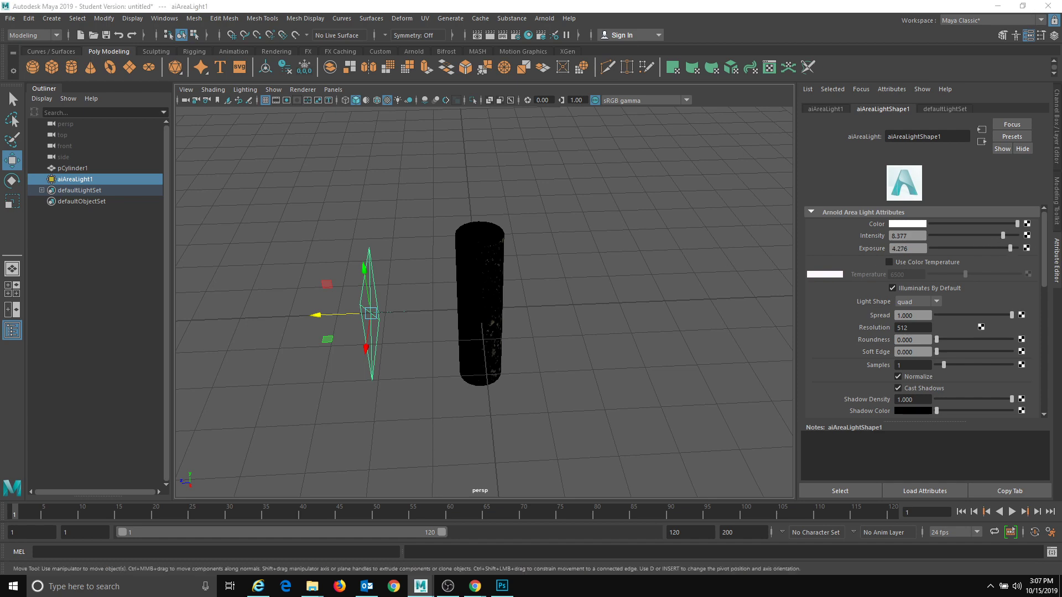
- Render the area-lit log in the Arnold RenderView and place the render window so the light stays visible in the scene
{"action": "left_click_drag", "start_coordinate": [550, 329], "coordinate": [474, 357], "text": "alt"}
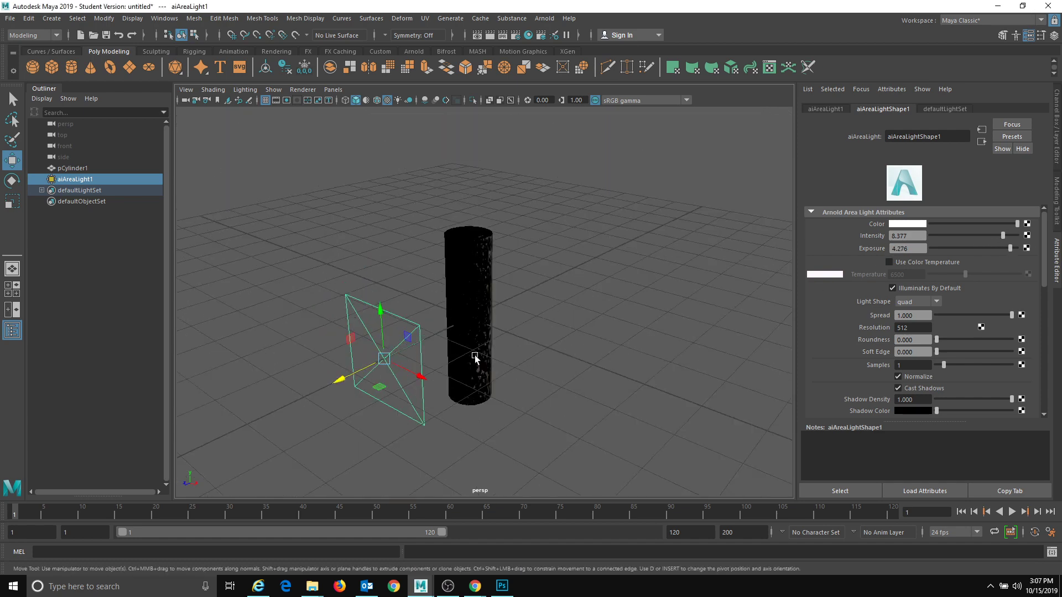
{"action": "middle_click_drag", "start_coordinate": [474, 357], "coordinate": [517, 327], "text": "alt"}
{"action": "left_click_drag", "start_coordinate": [562, 334], "coordinate": [583, 333], "text": "alt"}
{"action": "left_click", "coordinate": [490, 35]}
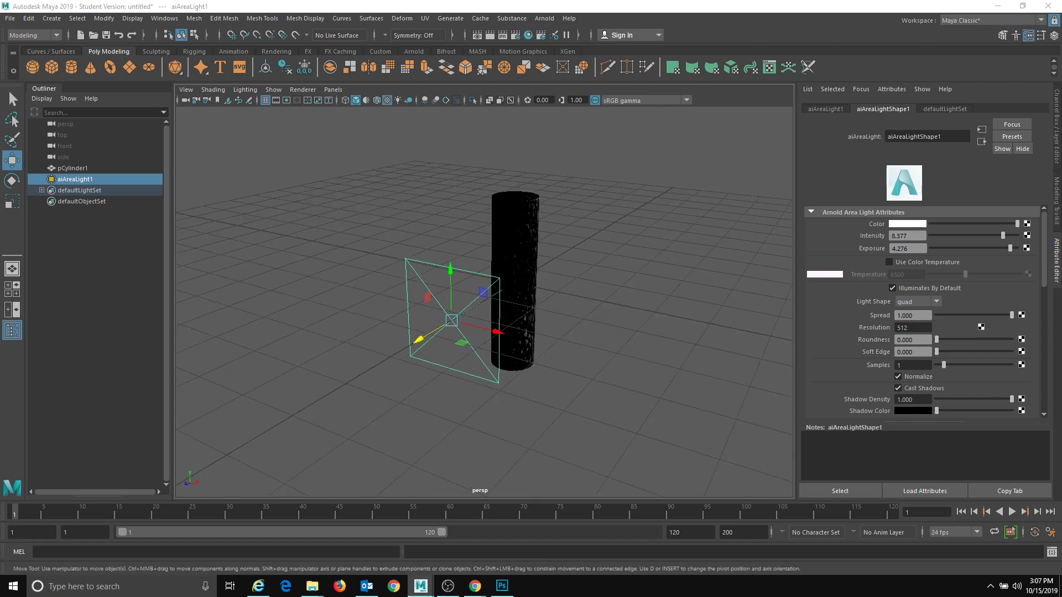
{"action": "left_click_drag", "start_coordinate": [578, 81], "coordinate": [692, 151]}
{"action": "middle_click_drag", "start_coordinate": [344, 267], "coordinate": [258, 334]}
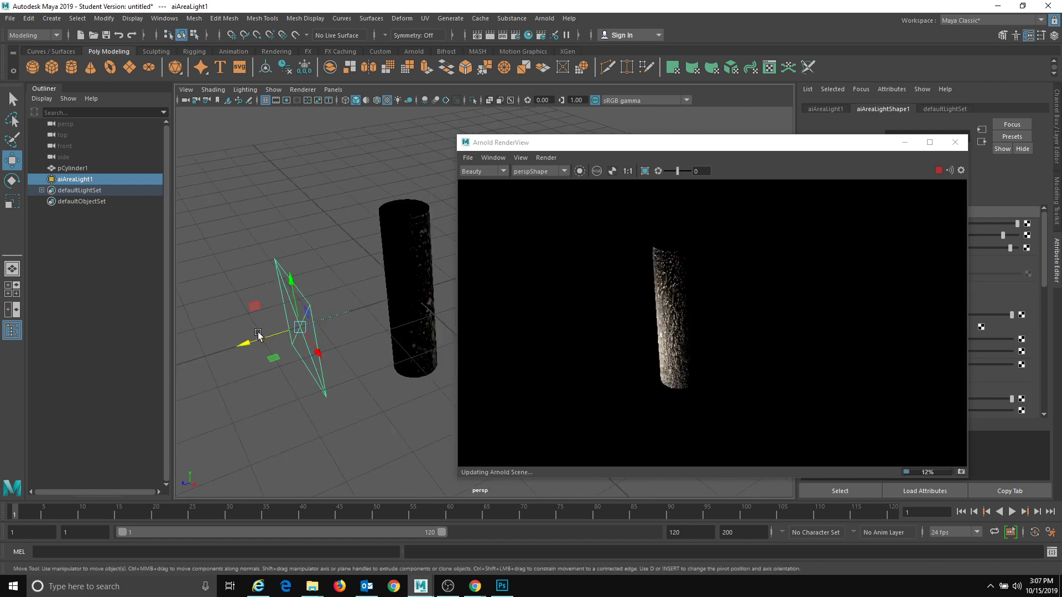
- Move the area light farther away from the log and higher, and tilt it downward
{"action": "left_click_drag", "start_coordinate": [249, 342], "coordinate": [60, 375]}
{"action": "middle_click_drag", "start_coordinate": [180, 366], "coordinate": [226, 336], "text": "alt"}
{"action": "left_click_drag", "start_coordinate": [222, 321], "coordinate": [248, 211]}
{"action": "key", "text": "e"}
{"action": "middle_click_drag", "start_coordinate": [252, 261], "coordinate": [261, 287], "text": "alt"}
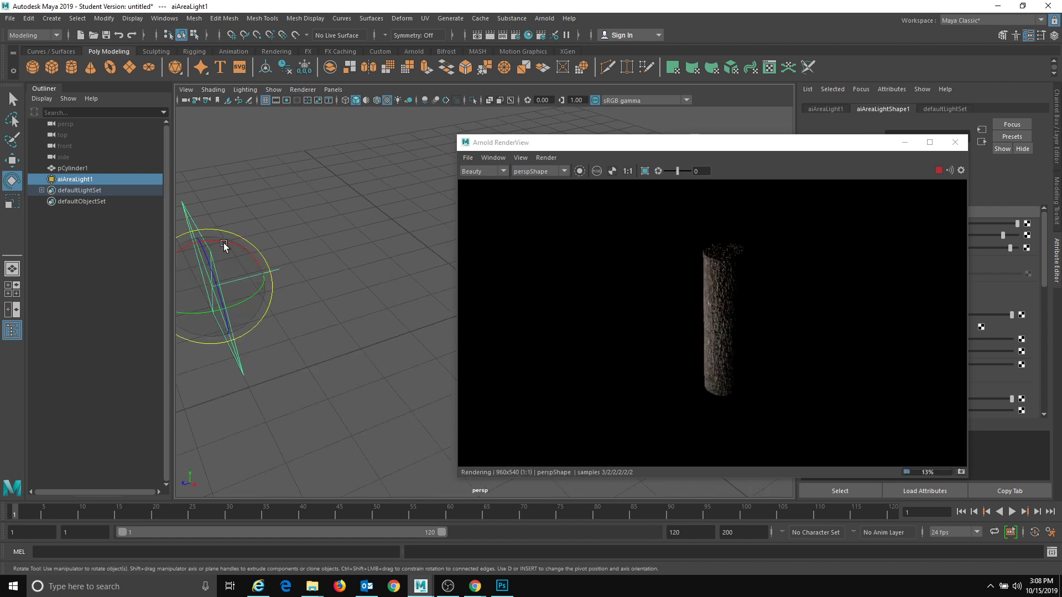
{"action": "left_click_drag", "start_coordinate": [260, 247], "coordinate": [271, 260]}
{"action": "key", "text": "w"}
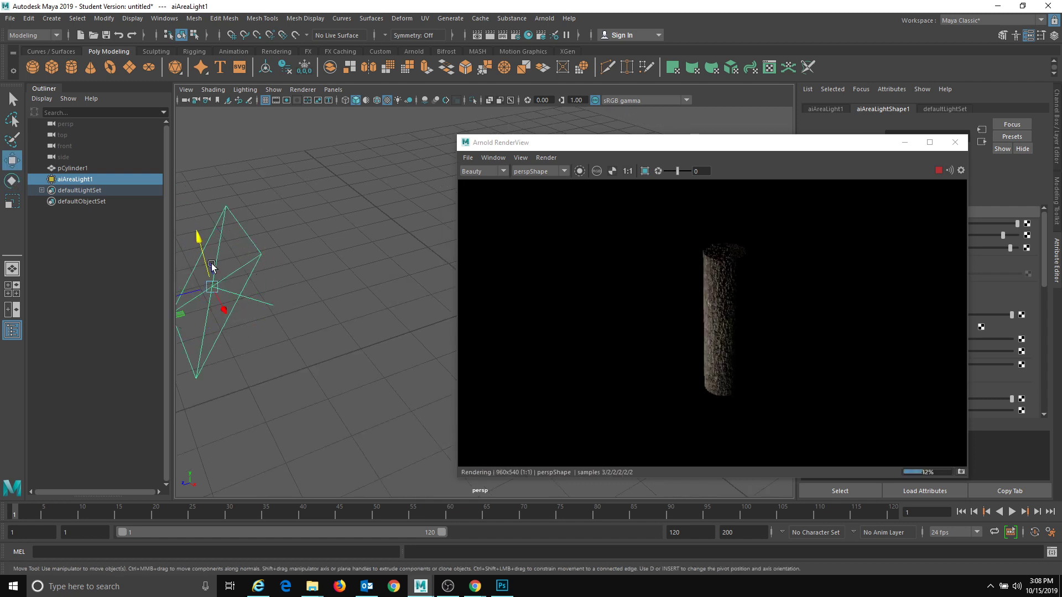
- Reposition the tilted area light close beside the top of the log
{"action": "scroll", "coordinate": [212, 267], "scroll_direction": "down", "scroll_amount": 2}
{"action": "left_click_drag", "start_coordinate": [215, 301], "coordinate": [238, 279]}
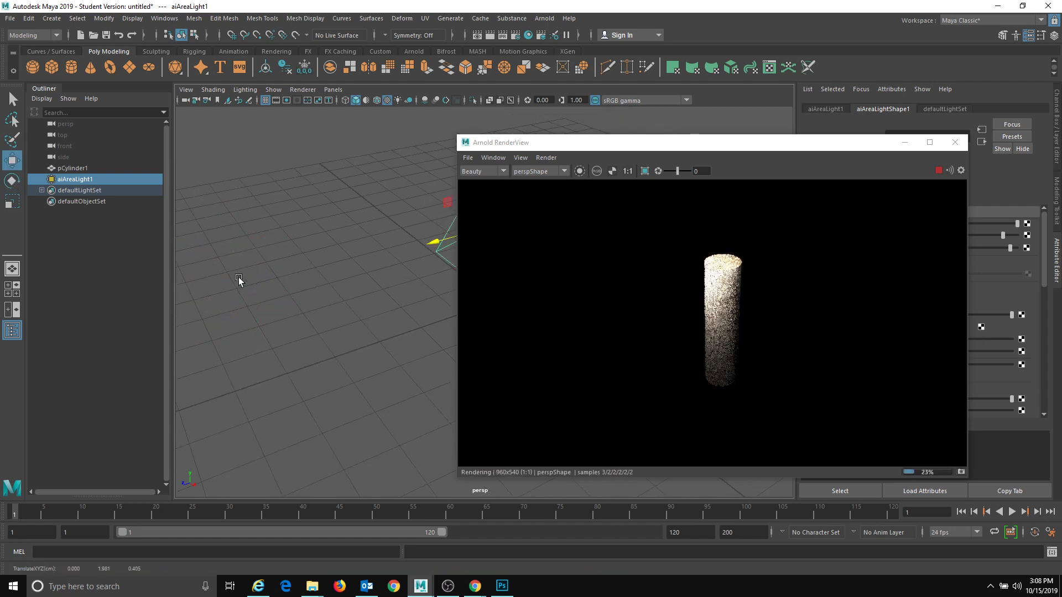
{"action": "left_click_drag", "start_coordinate": [307, 254], "coordinate": [302, 255], "text": "alt"}
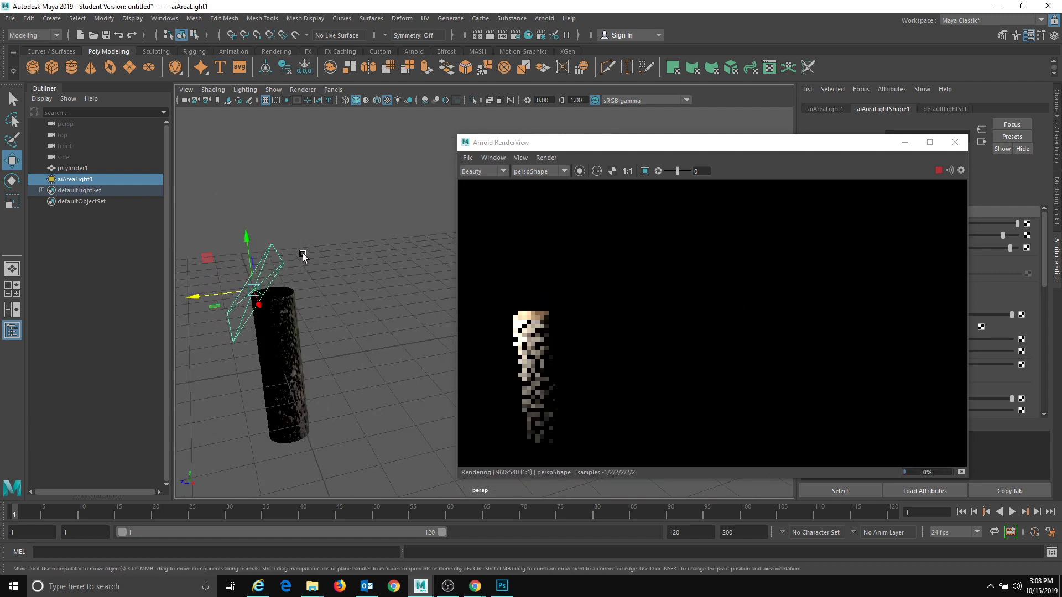
{"action": "middle_click_drag", "start_coordinate": [302, 256], "coordinate": [346, 233], "text": "alt"}
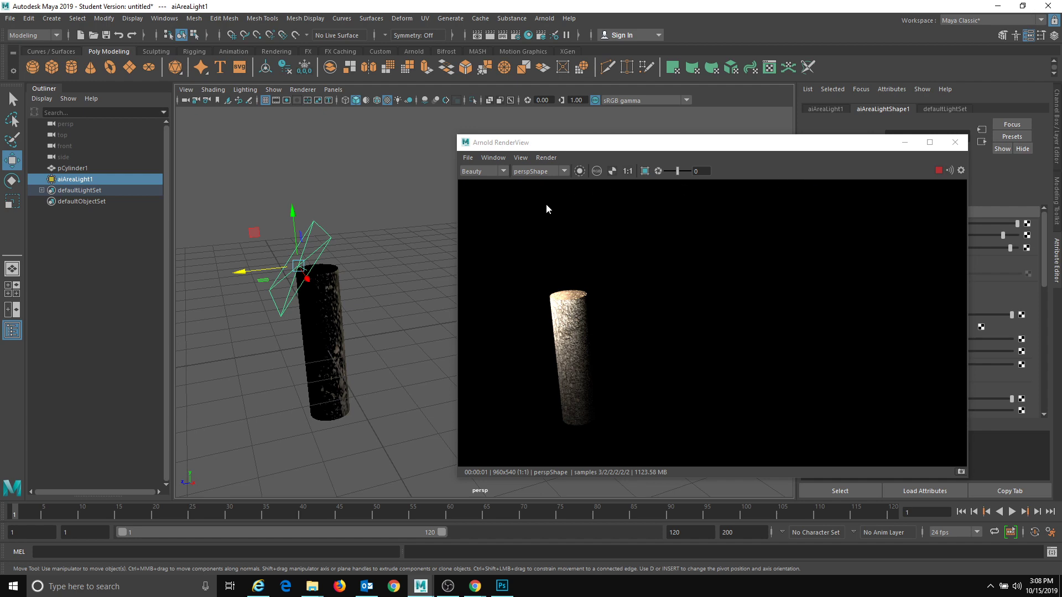
- Delete the area light from the scene and close the Arnold RenderView
{"action": "key", "text": "Delete"}
{"action": "left_click", "coordinate": [956, 142]}
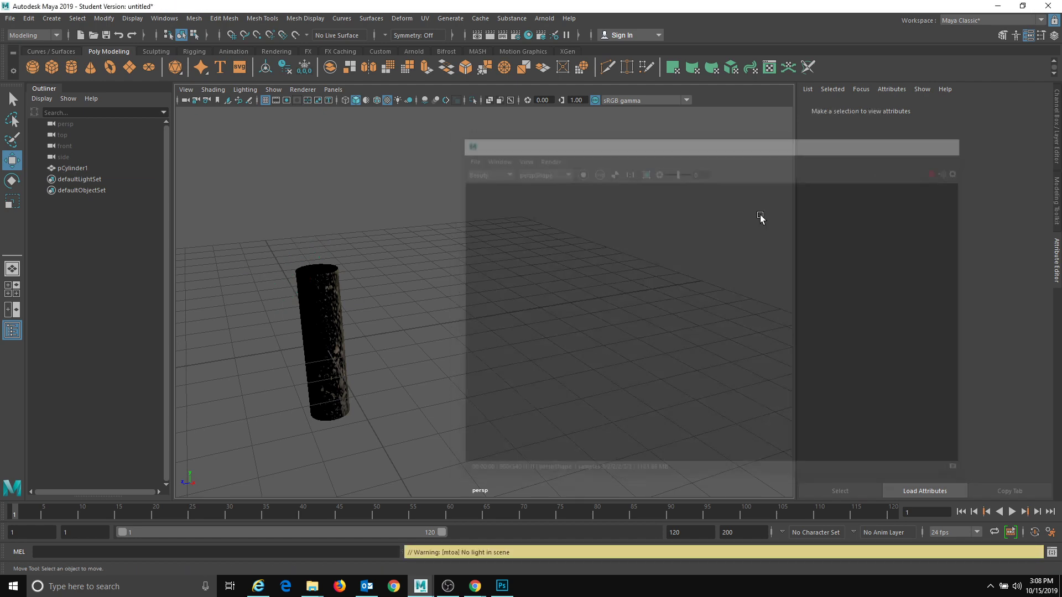
- Rotate the upright log so that it lies on its side
{"action": "middle_click_drag", "start_coordinate": [420, 341], "coordinate": [534, 320], "text": "alt"}
{"action": "left_click", "coordinate": [452, 319]}
{"action": "left_click_drag", "start_coordinate": [445, 319], "coordinate": [460, 349], "text": "alt"}
{"action": "middle_click_drag", "start_coordinate": [423, 303], "coordinate": [464, 306], "text": "alt"}
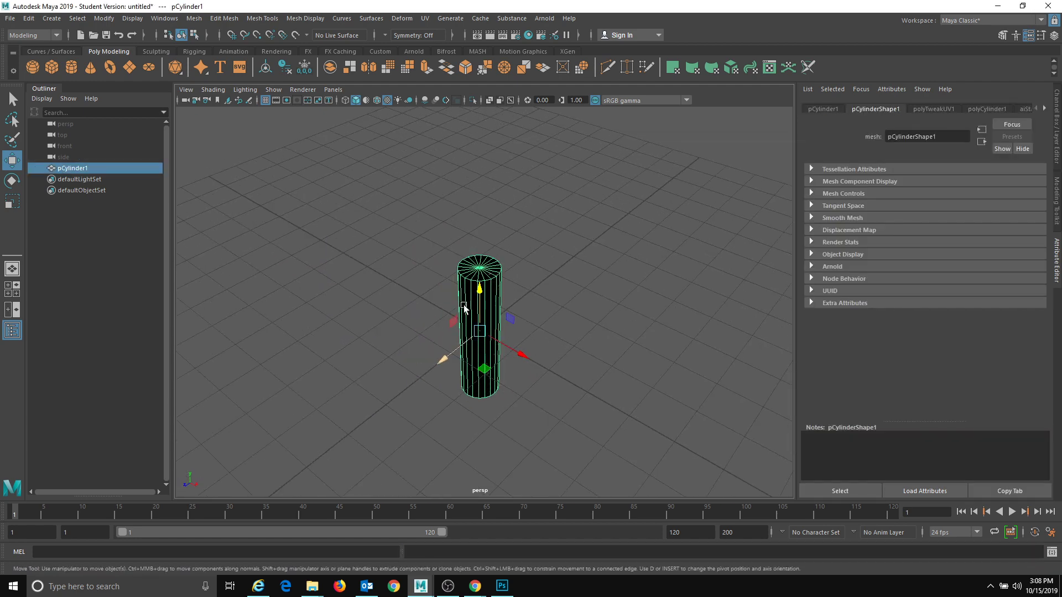
{"action": "key", "text": "e"}
{"action": "left_click_drag", "start_coordinate": [460, 330], "coordinate": [486, 282]}
{"action": "left_click_drag", "start_coordinate": [437, 304], "coordinate": [463, 306], "text": "alt"}
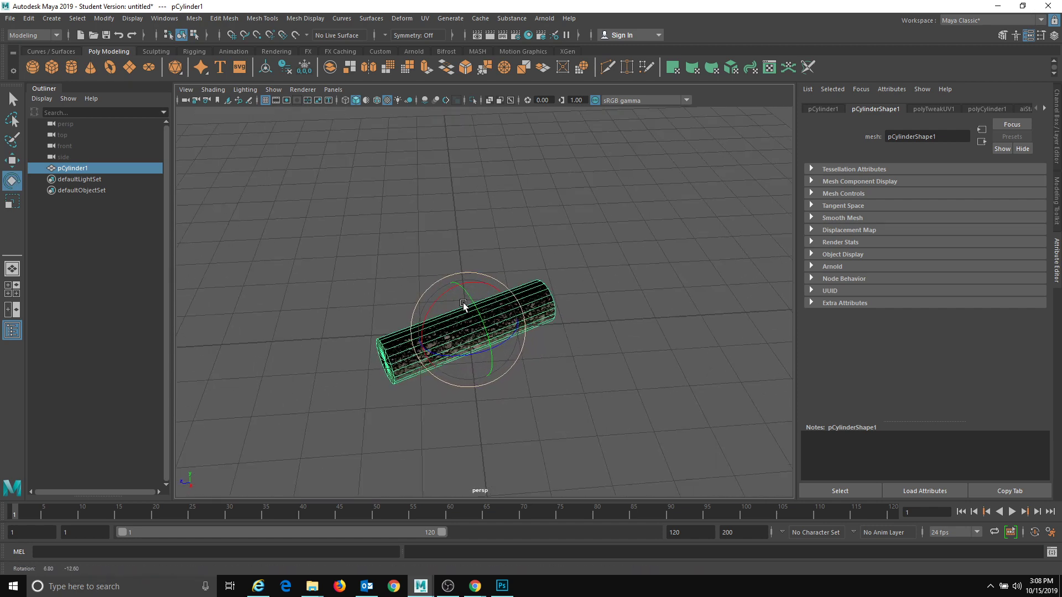
- Duplicate the log and rotate the copy so it lies across the original
{"action": "key", "text": "ctrl+d"}
{"action": "left_click_drag", "start_coordinate": [474, 355], "coordinate": [424, 345]}
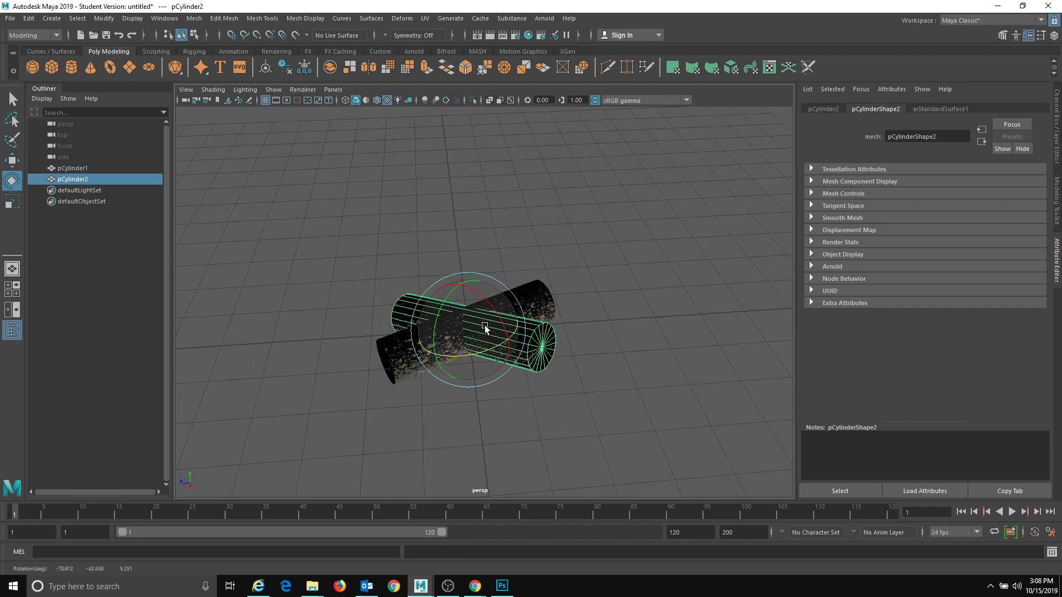
{"action": "key", "text": "w"}
{"action": "left_click_drag", "start_coordinate": [495, 336], "coordinate": [521, 308], "text": "alt"}
{"action": "key", "text": "e"}
- Duplicate the log again and lean the third log at an angle across the other two
{"action": "key", "text": "ctrl+d"}
{"action": "key", "text": "w"}
{"action": "key", "text": "e"}
{"action": "key", "text": "w"}
{"action": "left_click_drag", "start_coordinate": [475, 237], "coordinate": [453, 312], "text": "alt"}
- Scale down the vertices at the raised end of the third log to taper it
{"action": "key", "text": "r"}
{"action": "key", "text": "F9"}
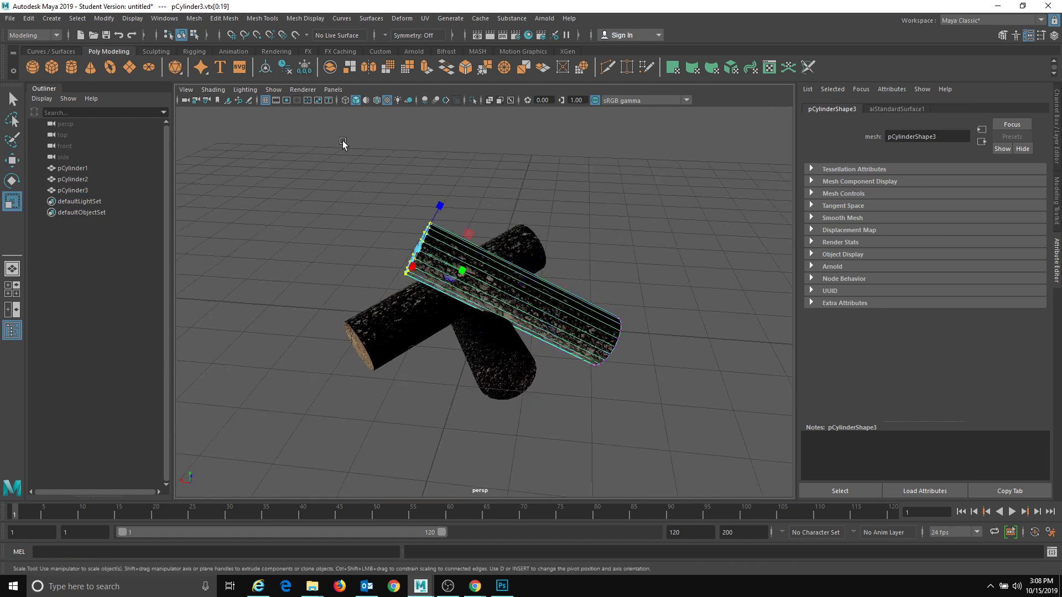
{"action": "left_click_drag", "start_coordinate": [342, 143], "coordinate": [497, 342]}
{"action": "left_click_drag", "start_coordinate": [421, 251], "coordinate": [407, 252]}
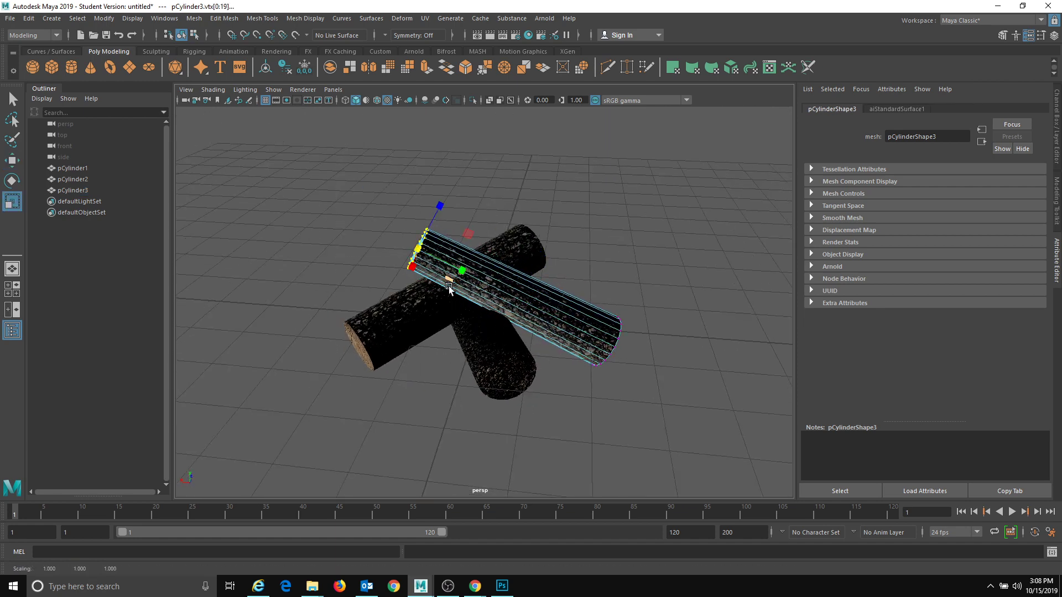
{"action": "left_click_drag", "start_coordinate": [450, 288], "coordinate": [406, 270], "text": "alt"}
- Taper the far end of the second log by scaling its end vertices, and shorten the whole log
{"action": "left_click", "coordinate": [547, 255]}
{"action": "right_click_drag", "start_coordinate": [539, 256], "coordinate": [483, 221]}
{"action": "left_click_drag", "start_coordinate": [514, 195], "coordinate": [646, 344]}
{"action": "left_click_drag", "start_coordinate": [646, 344], "coordinate": [635, 363], "text": "alt"}
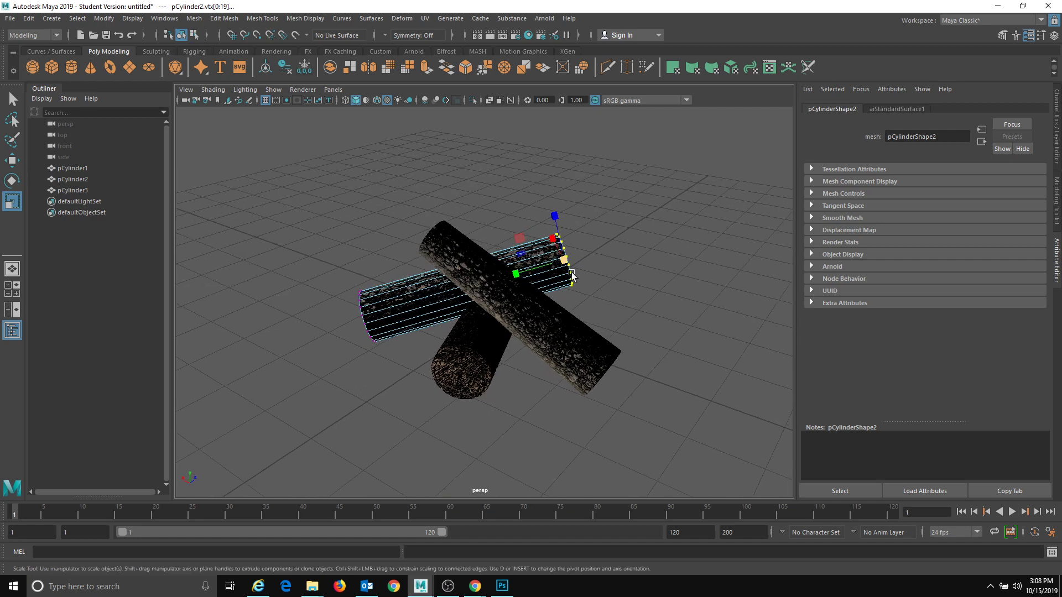
{"action": "left_click_drag", "start_coordinate": [564, 262], "coordinate": [558, 268]}
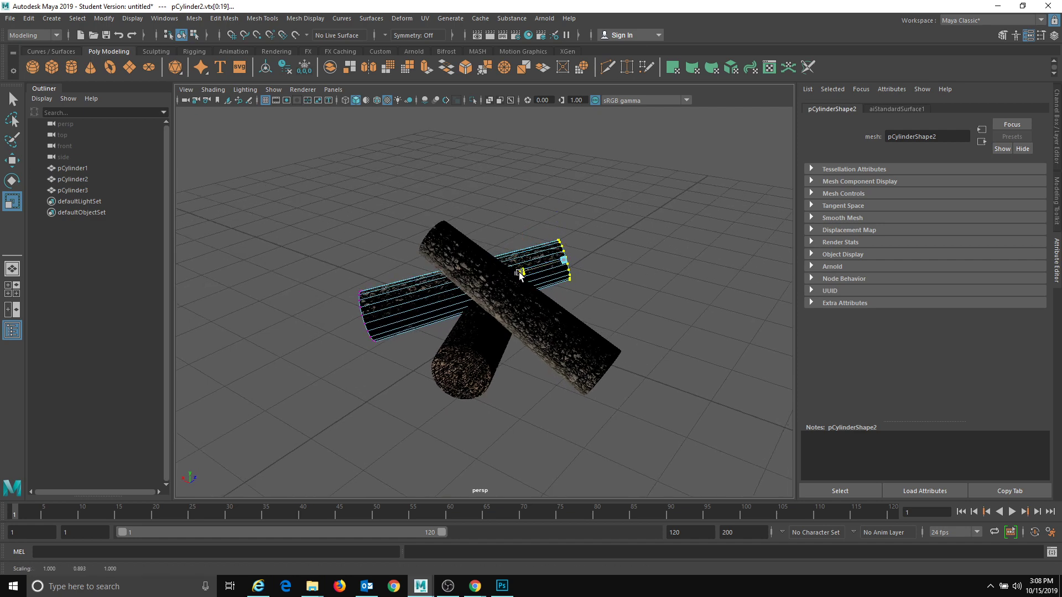
{"action": "key", "text": "F8"}
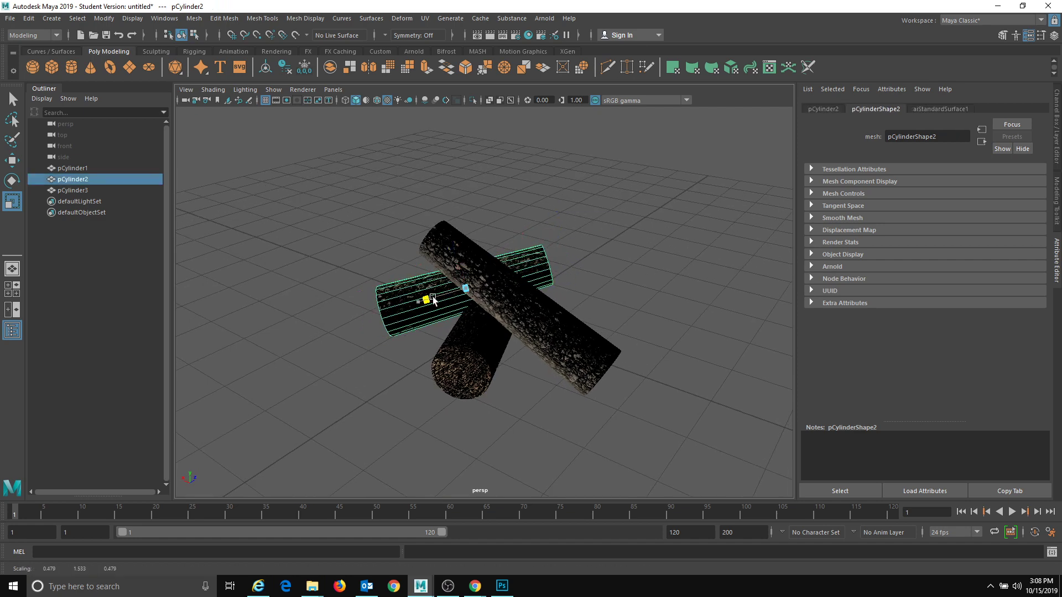
{"action": "left_click_drag", "start_coordinate": [428, 304], "coordinate": [468, 299], "text": "alt"}
- Move the third log so that it rests across the top of the other two logs
{"action": "left_click", "coordinate": [670, 291]}
{"action": "left_click", "coordinate": [569, 304]}
{"action": "key", "text": "w"}
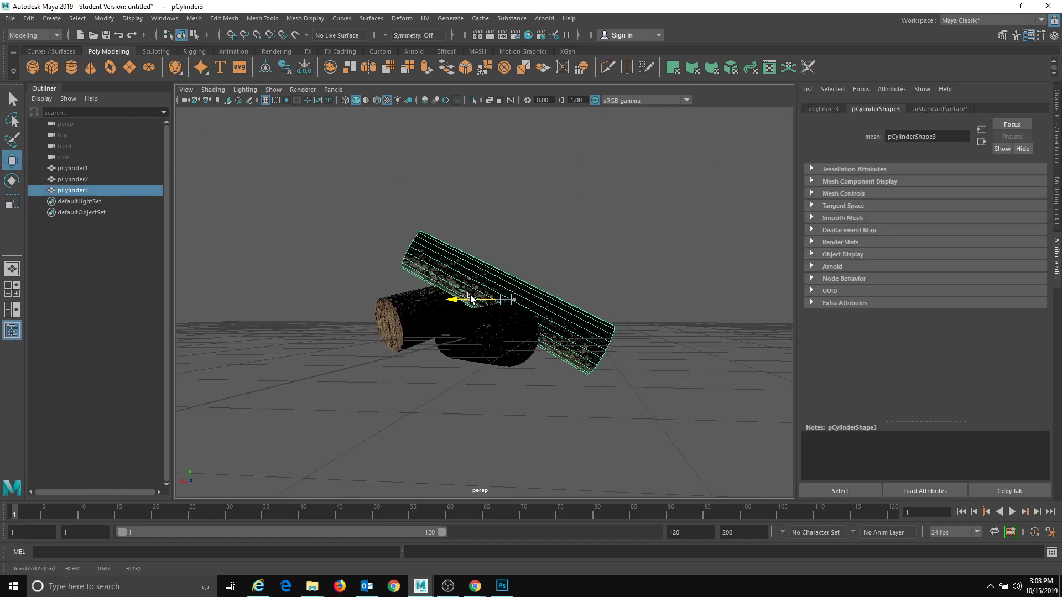
{"action": "left_click_drag", "start_coordinate": [507, 263], "coordinate": [507, 255]}
{"action": "left_click", "coordinate": [665, 241]}
{"action": "left_click_drag", "start_coordinate": [666, 241], "coordinate": [576, 351], "text": "alt"}
- Scale up the near-end vertices of the original log slightly and return to object mode with nothing selected
{"action": "left_click", "coordinate": [465, 381]}
{"action": "right_click_drag", "start_coordinate": [465, 381], "coordinate": [339, 339]}
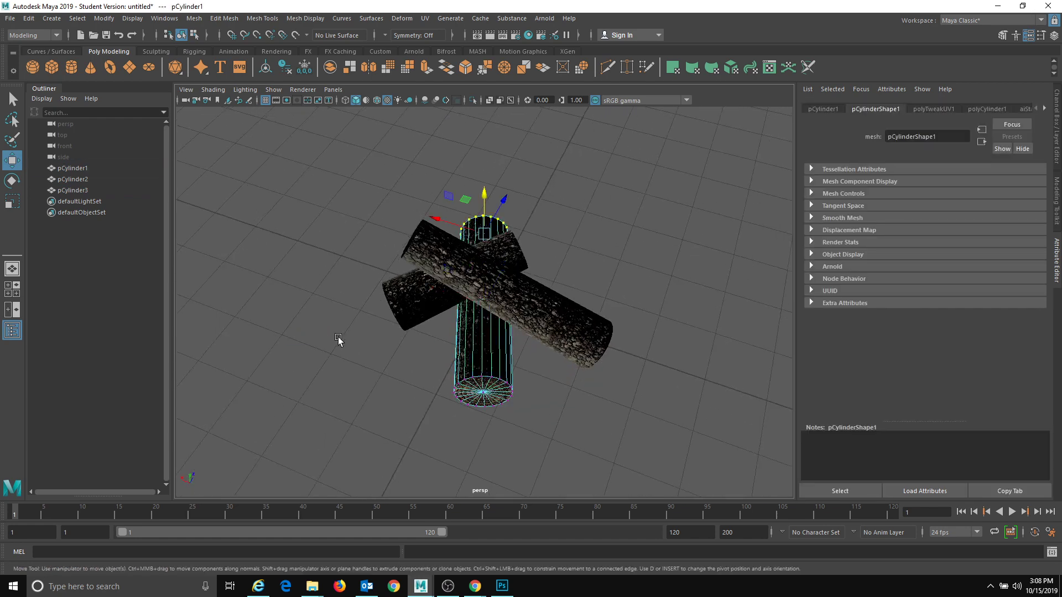
{"action": "left_click_drag", "start_coordinate": [357, 350], "coordinate": [681, 493]}
{"action": "key", "text": "r"}
{"action": "left_click_drag", "start_coordinate": [483, 392], "coordinate": [493, 392]}
{"action": "left_click", "coordinate": [642, 387]}
{"action": "left_click_drag", "start_coordinate": [642, 386], "coordinate": [746, 324], "text": "alt"}
{"action": "right_click_drag", "start_coordinate": [526, 318], "coordinate": [580, 285]}
{"action": "left_click", "coordinate": [628, 282]}
{"action": "left_click_drag", "start_coordinate": [628, 282], "coordinate": [486, 308], "text": "alt"}
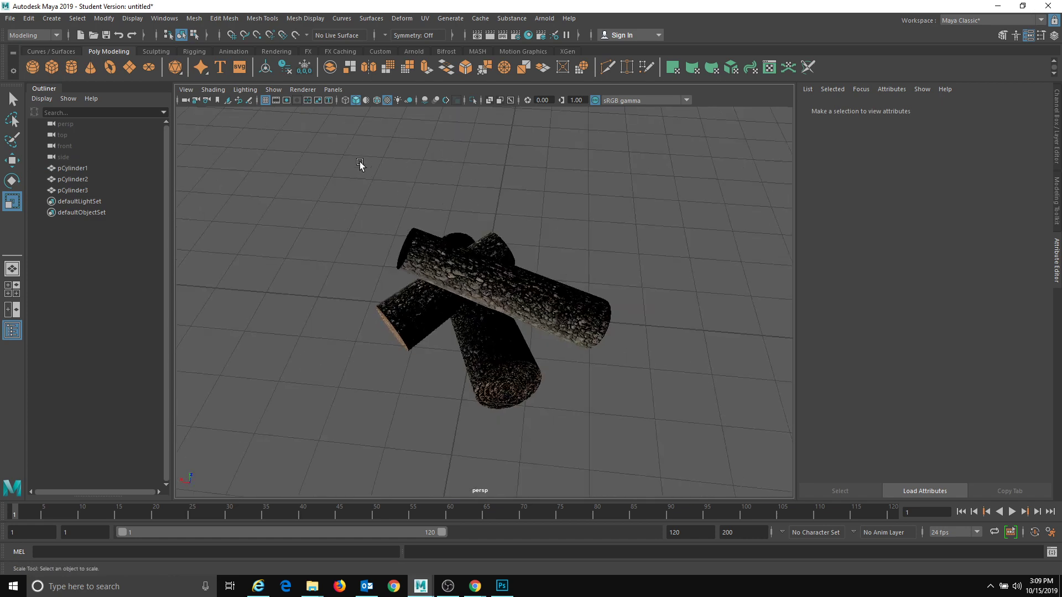
- Switch to Photoshop and add a new empty layer above Group 1 in fire.psd
{"action": "mouse_move", "coordinate": [454, 593]}
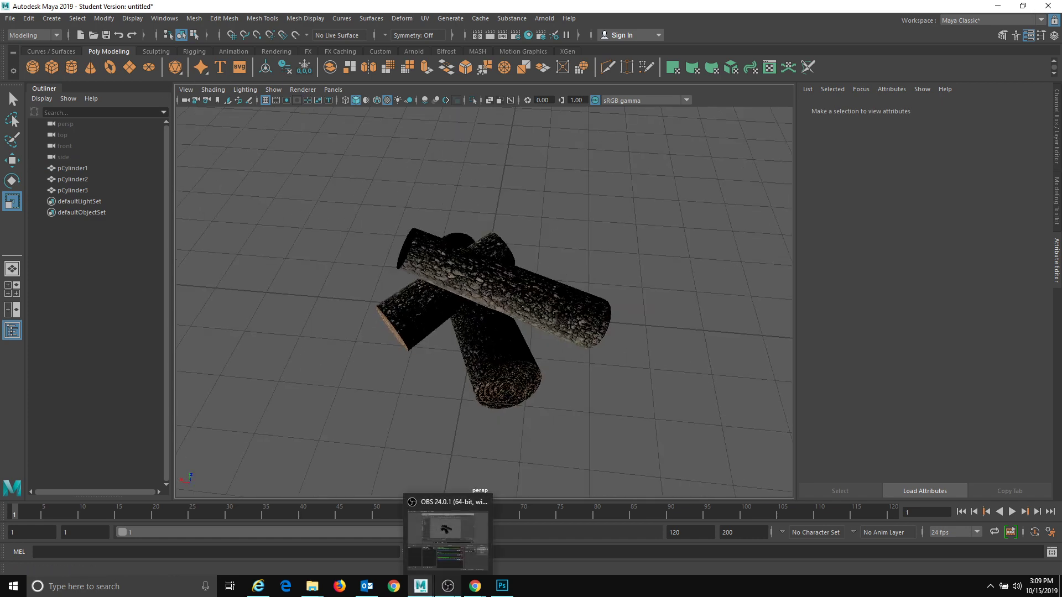
{"action": "left_click", "coordinate": [501, 591]}
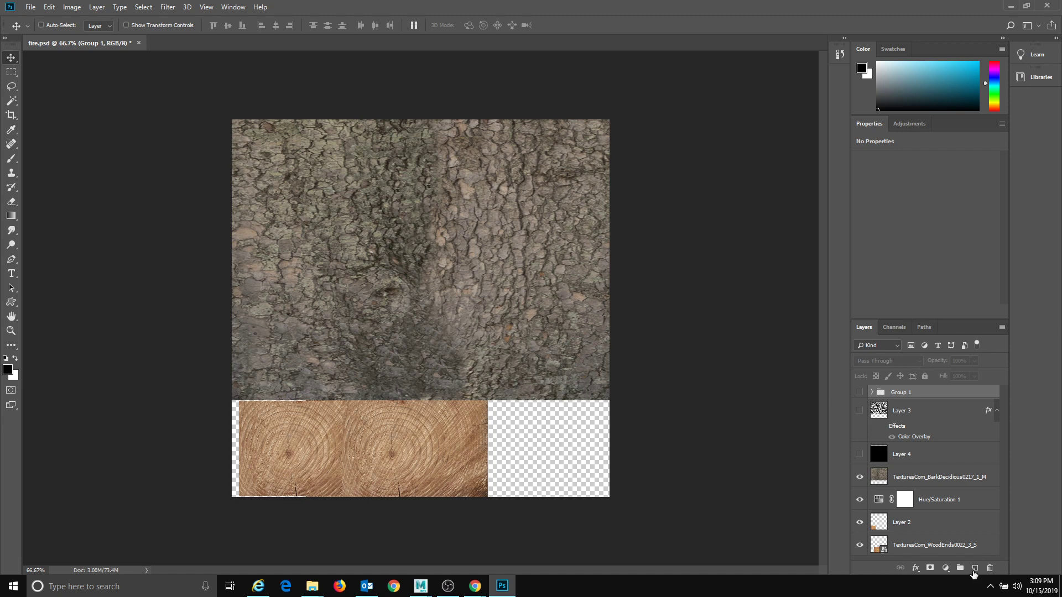
{"action": "left_click", "coordinate": [974, 568]}
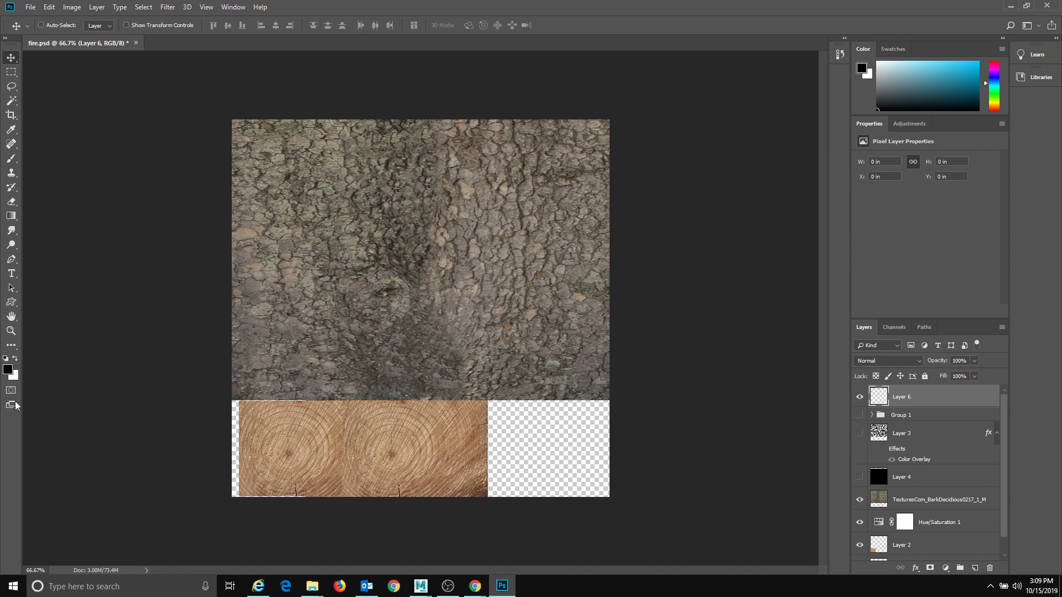
- Swap the foreground and background colors and set the foreground color to orange ff7f17
{"action": "left_click", "coordinate": [16, 360]}
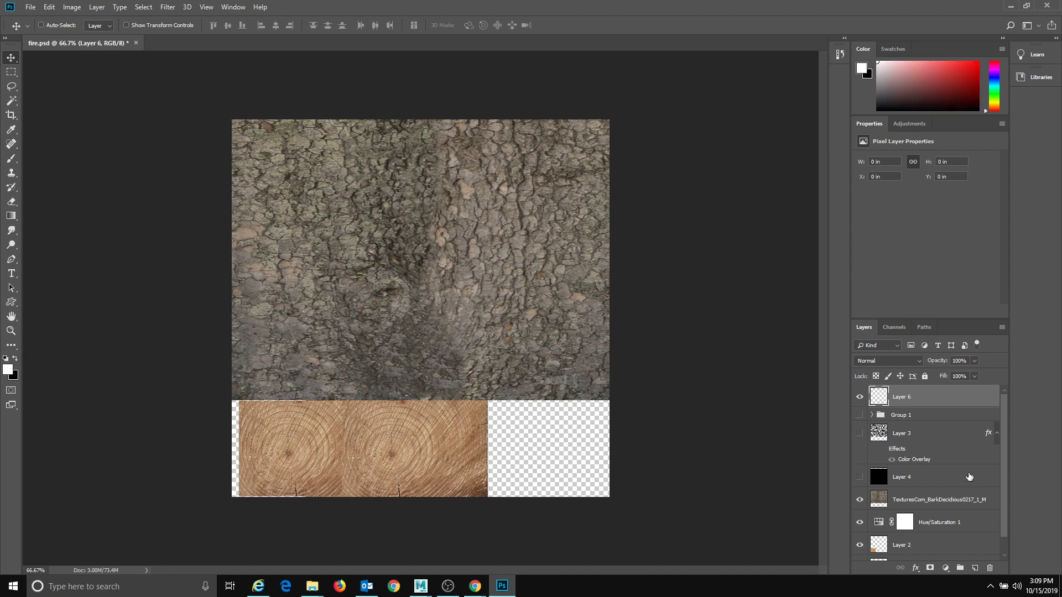
{"action": "left_click", "coordinate": [6, 371]}
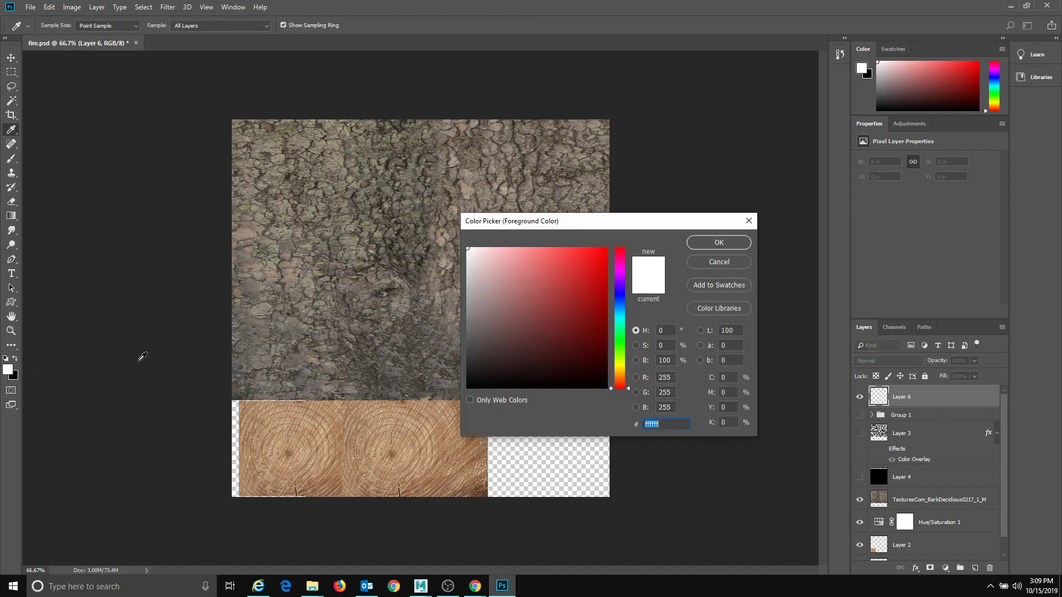
{"action": "left_click", "coordinate": [619, 378]}
{"action": "left_click_drag", "start_coordinate": [556, 356], "coordinate": [594, 229]}
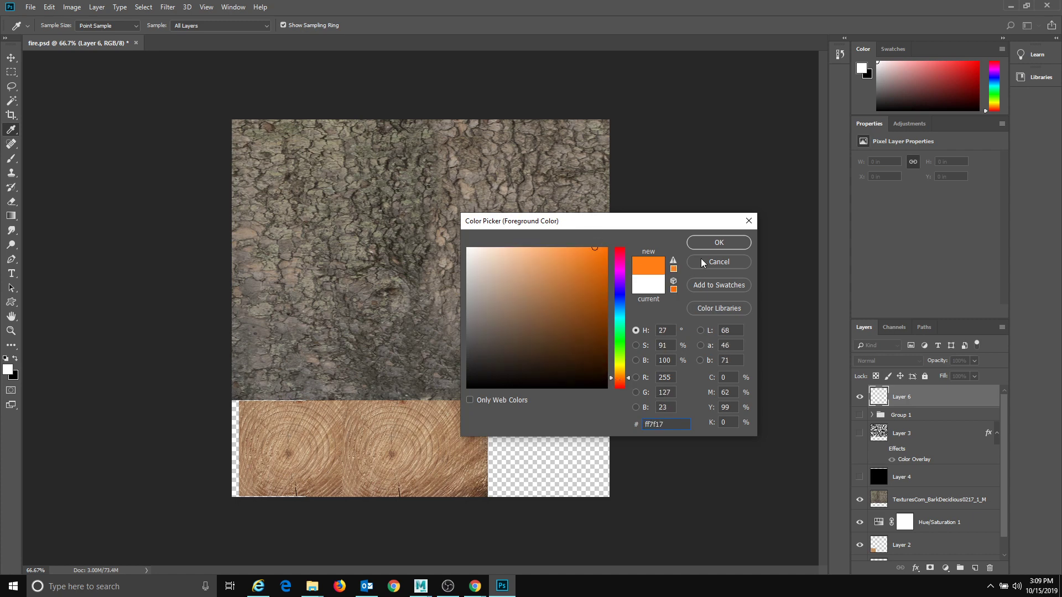
{"action": "left_click", "coordinate": [718, 242]}
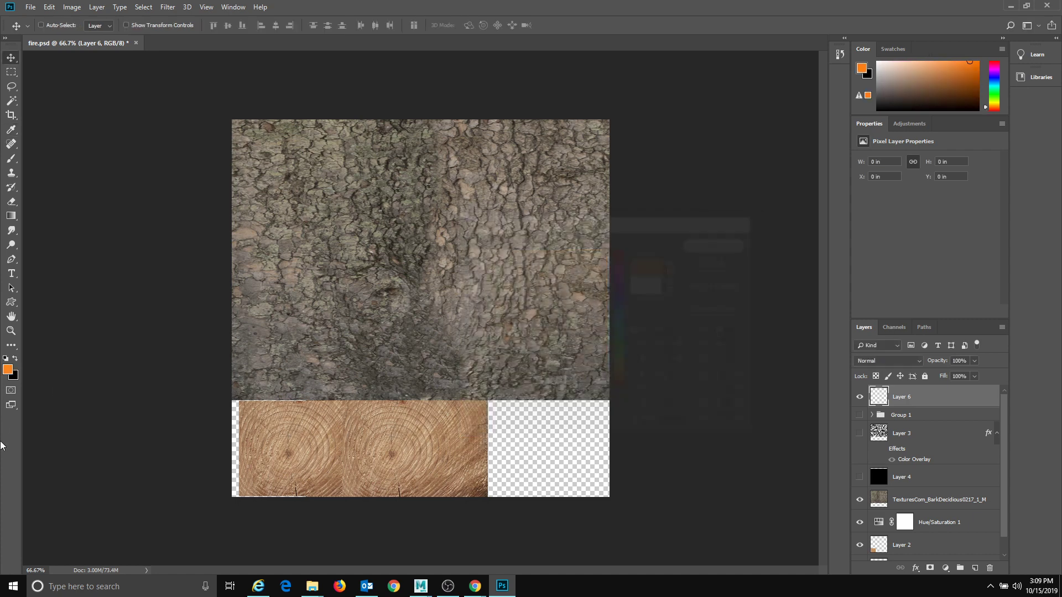
- Try to apply the Flame render filter to the new empty layer
{"action": "left_click", "coordinate": [206, 6]}
{"action": "mouse_move", "coordinate": [226, 210]}
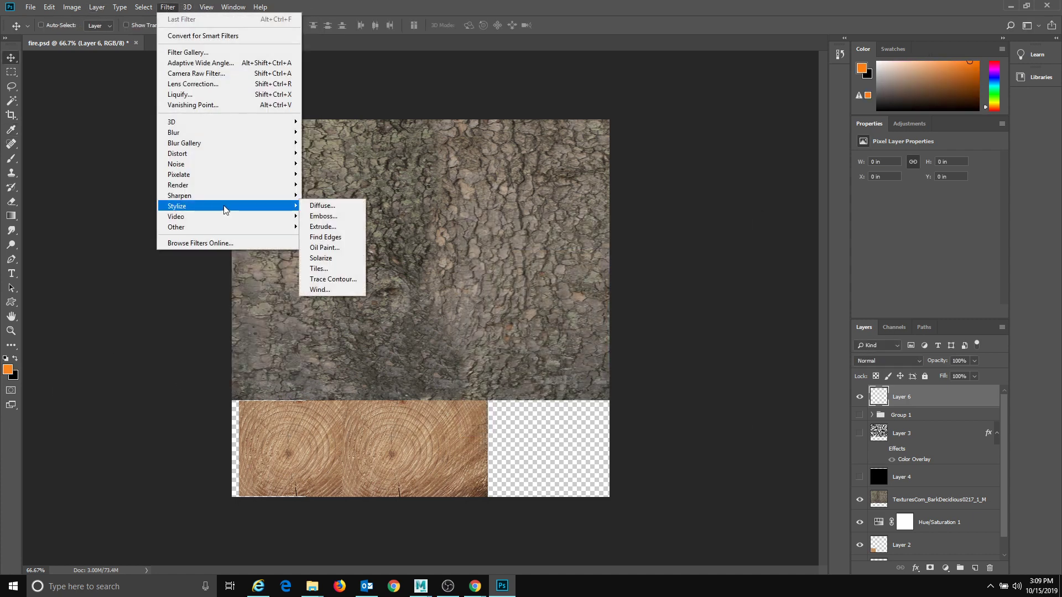
{"action": "mouse_move", "coordinate": [214, 187]}
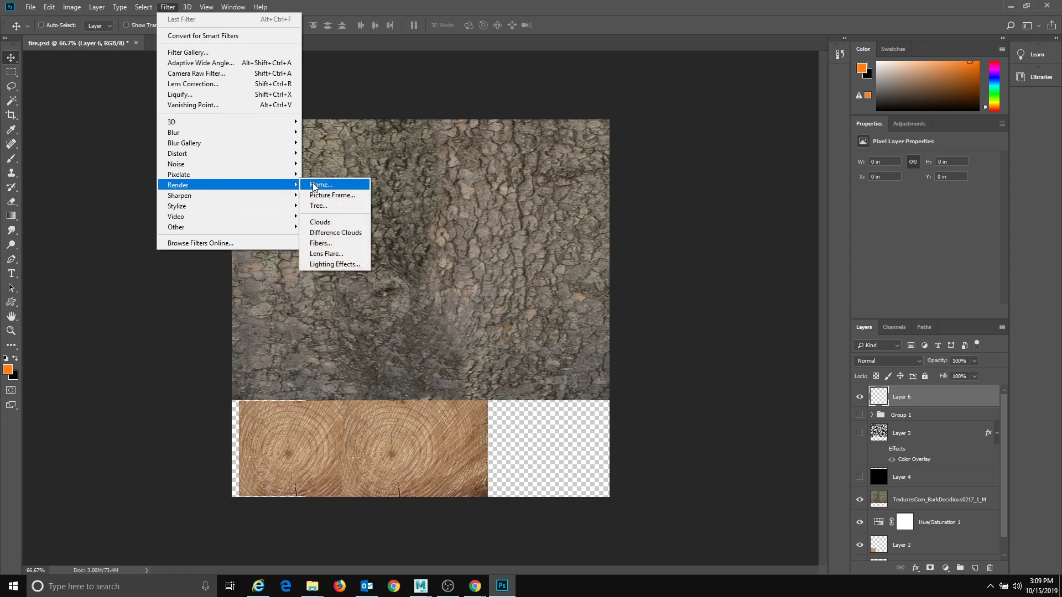
{"action": "left_click", "coordinate": [346, 184]}
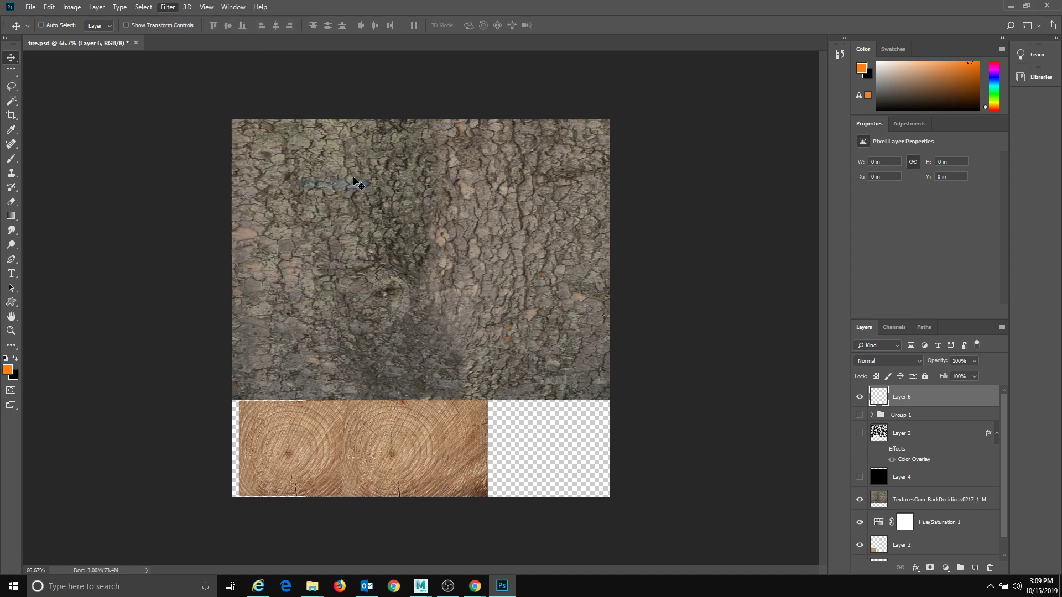
{"action": "left_click", "coordinate": [498, 218]}
- Fill the empty top layer with the Fibers render filter, using variance 64 and strength 1
{"action": "left_click", "coordinate": [188, 6]}
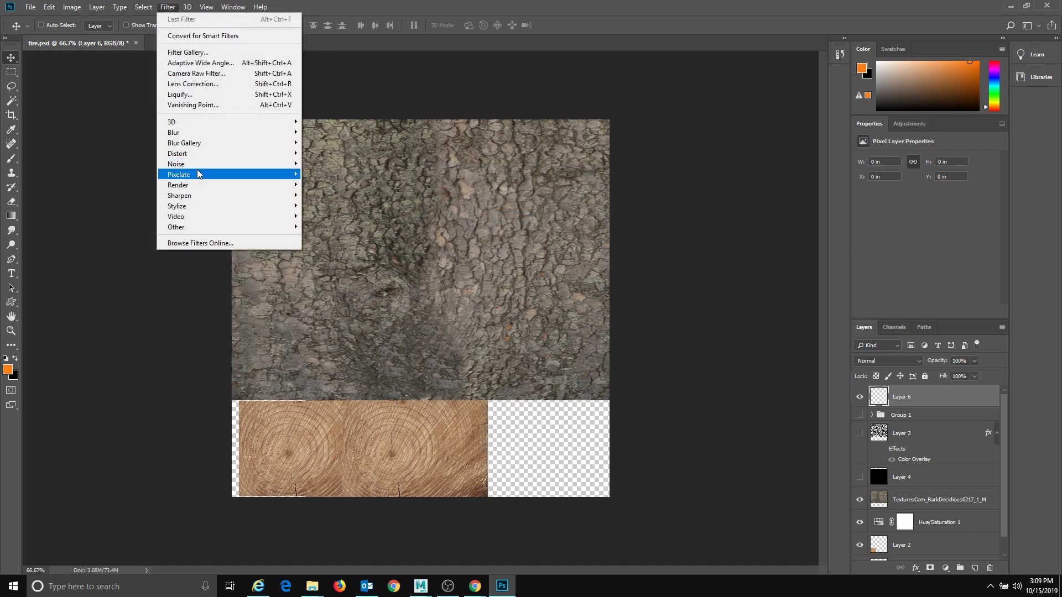
{"action": "mouse_move", "coordinate": [200, 170]}
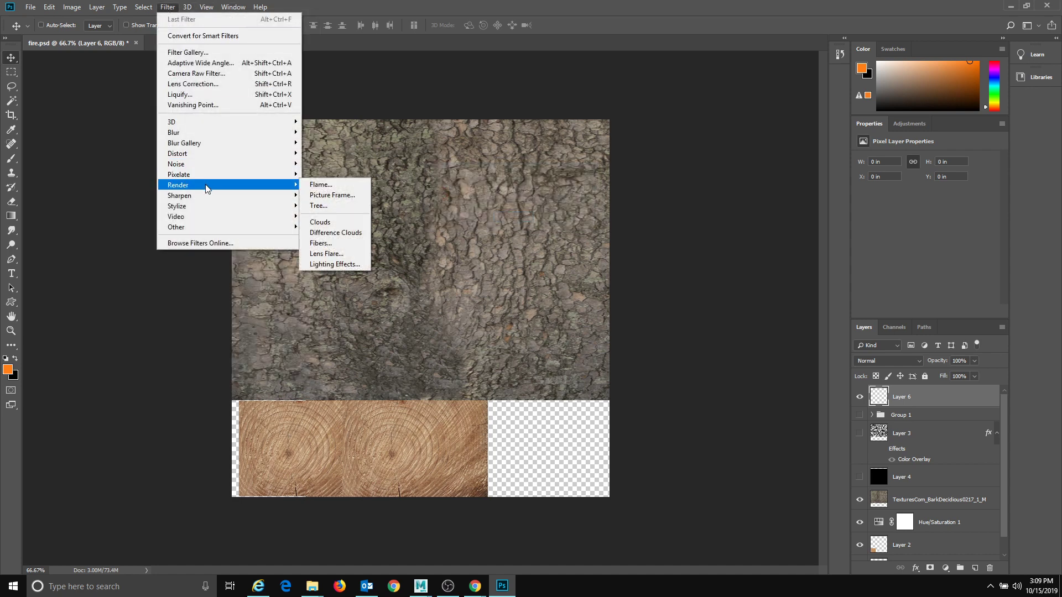
{"action": "left_click", "coordinate": [337, 244]}
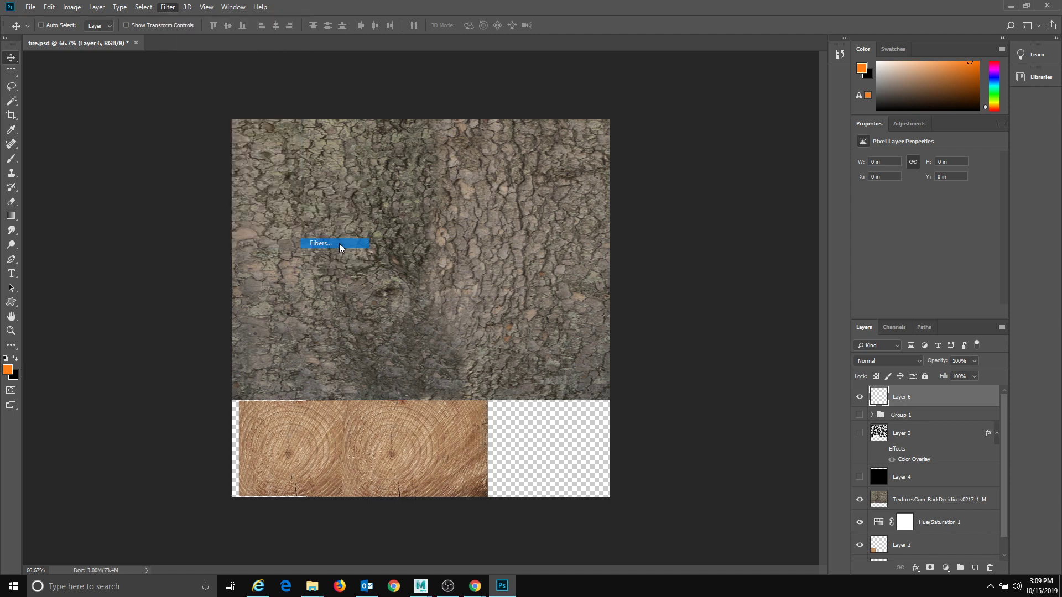
{"action": "left_click_drag", "start_coordinate": [454, 299], "coordinate": [468, 300]}
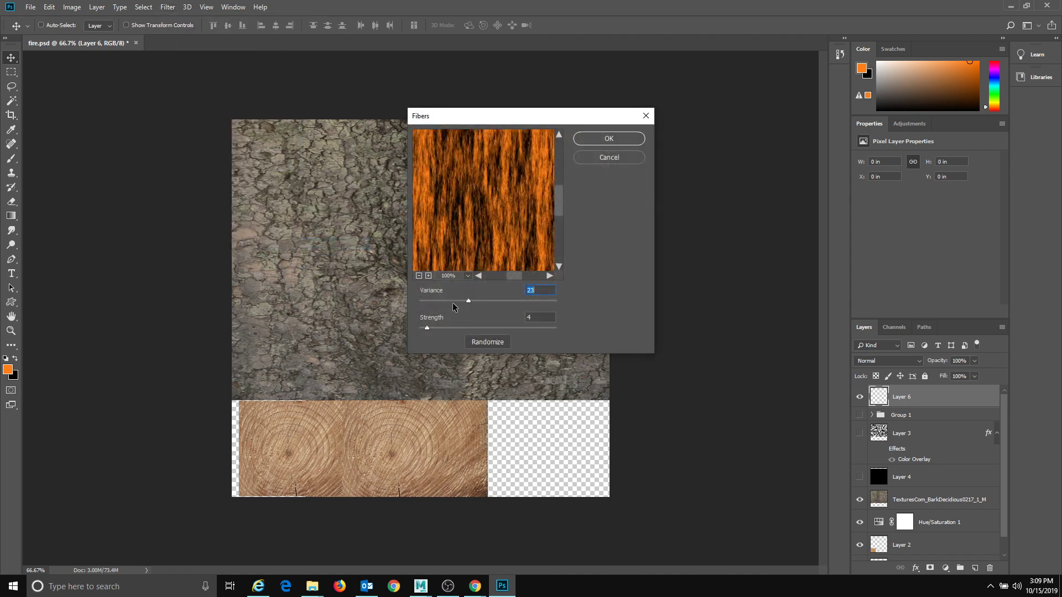
{"action": "left_click_drag", "start_coordinate": [532, 296], "coordinate": [536, 298]}
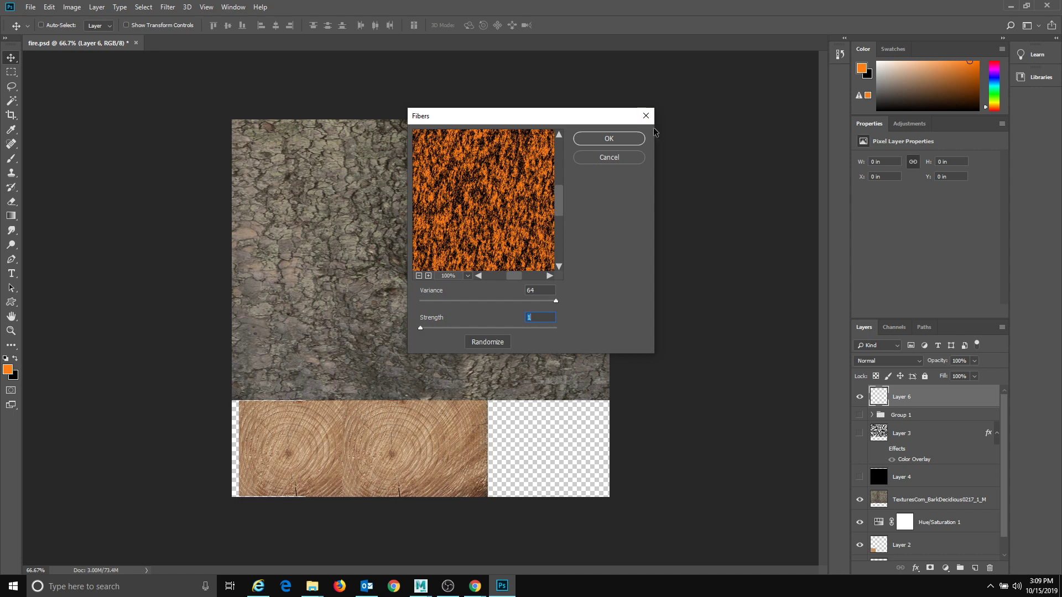
{"action": "left_click", "coordinate": [639, 139]}
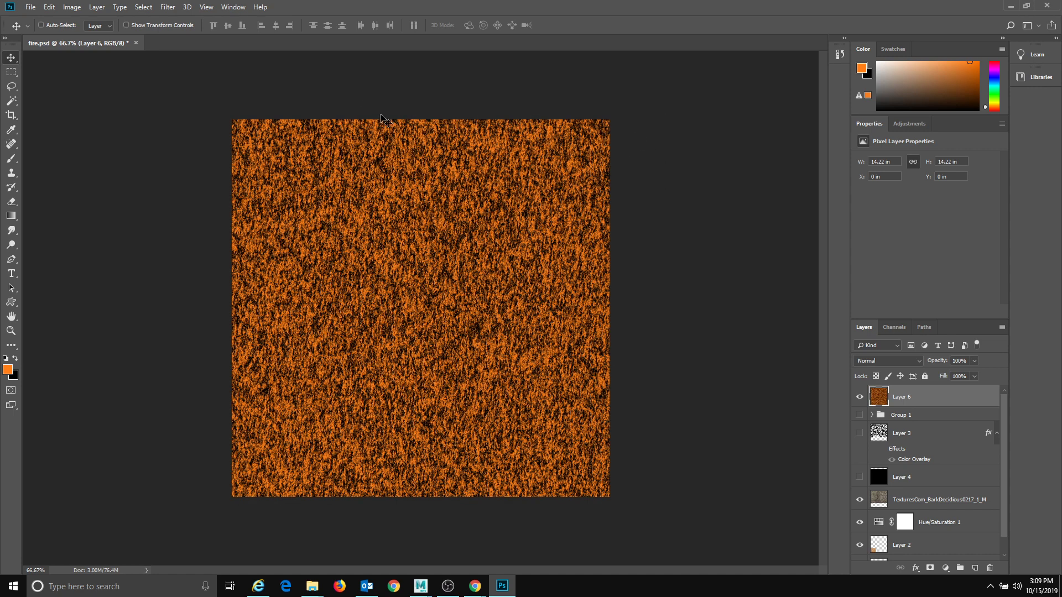
- Scale the fibers layer up proportionally around its center to about 26.5 in wide and high
{"action": "key", "text": "z"}
{"action": "left_click", "coordinate": [414, 293], "text": "alt"}
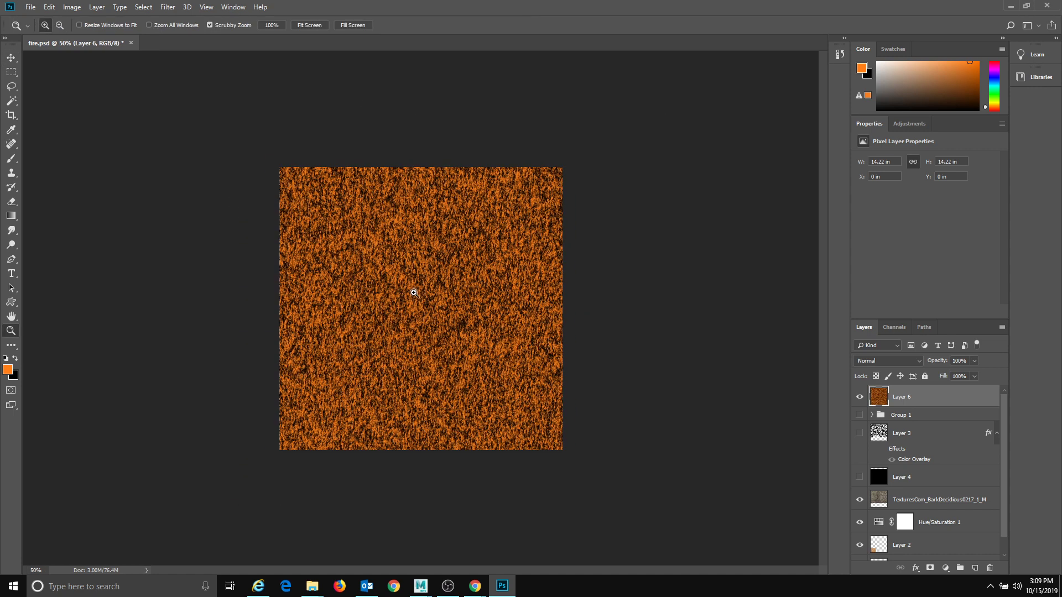
{"action": "left_click", "coordinate": [396, 248]}
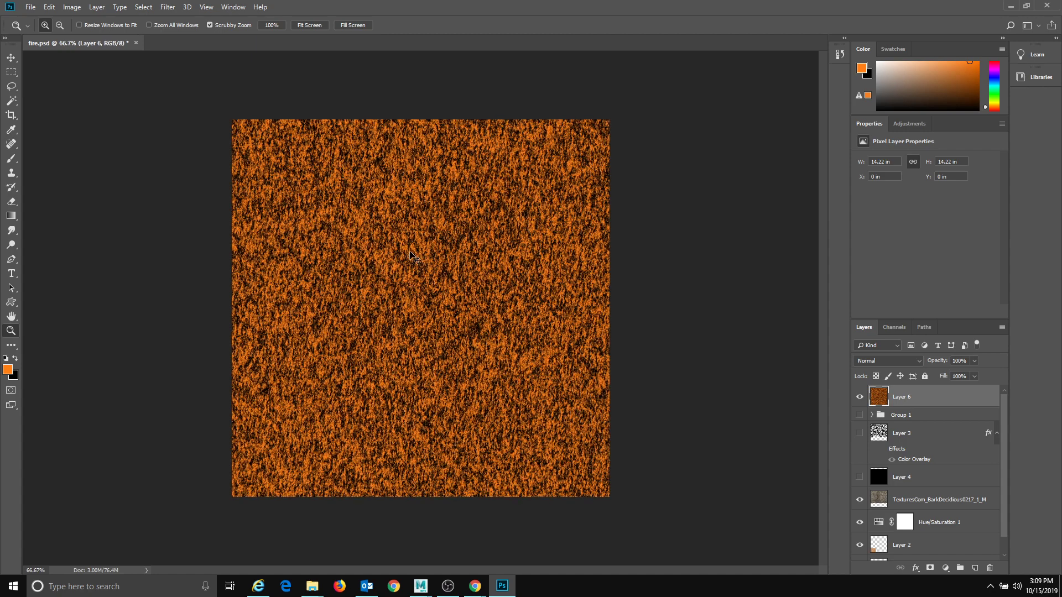
{"action": "key", "text": "ctrl+t"}
{"action": "left_click_drag", "start_coordinate": [611, 490], "coordinate": [772, 594], "text": "alt"}
{"action": "key", "text": "Return"}
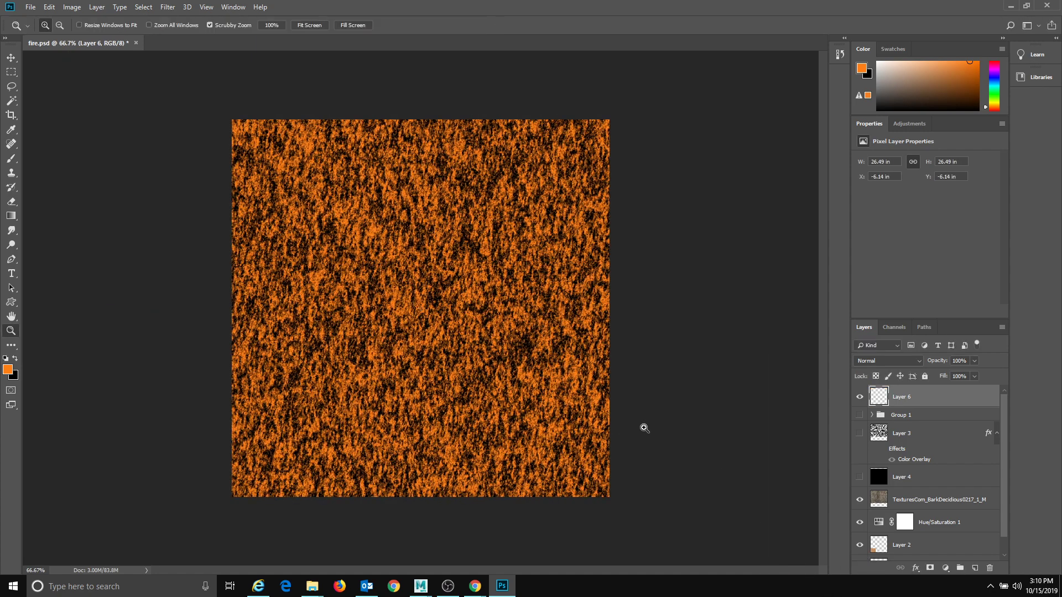
- Move the fibers layer down and enlarge it proportionally to about 38.85 in, covering the whole canvas
{"action": "key", "text": "z"}
{"action": "left_click", "coordinate": [431, 331], "text": "alt"}
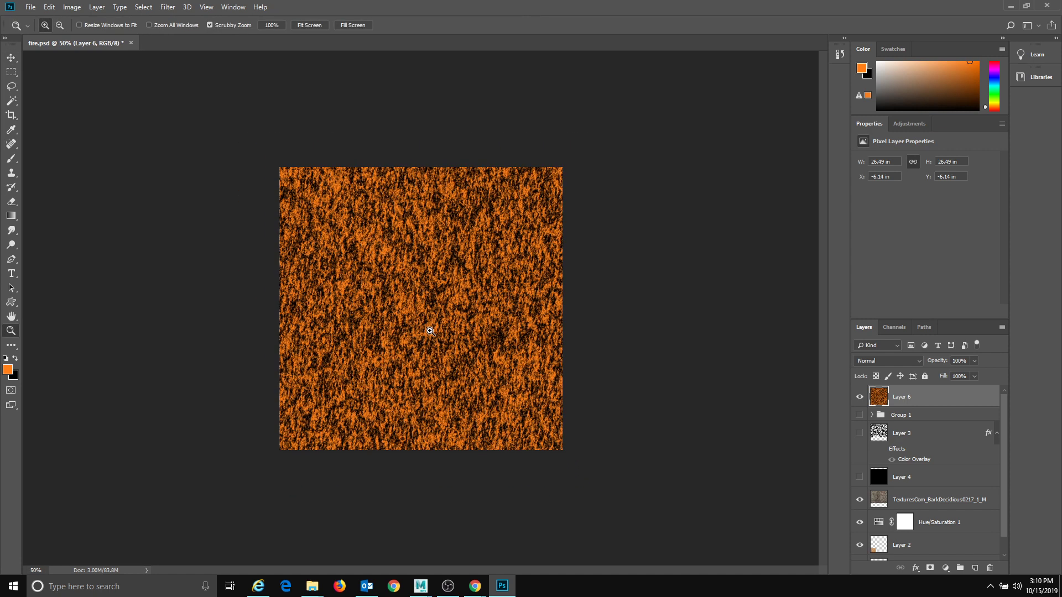
{"action": "key", "text": "ctrl+t"}
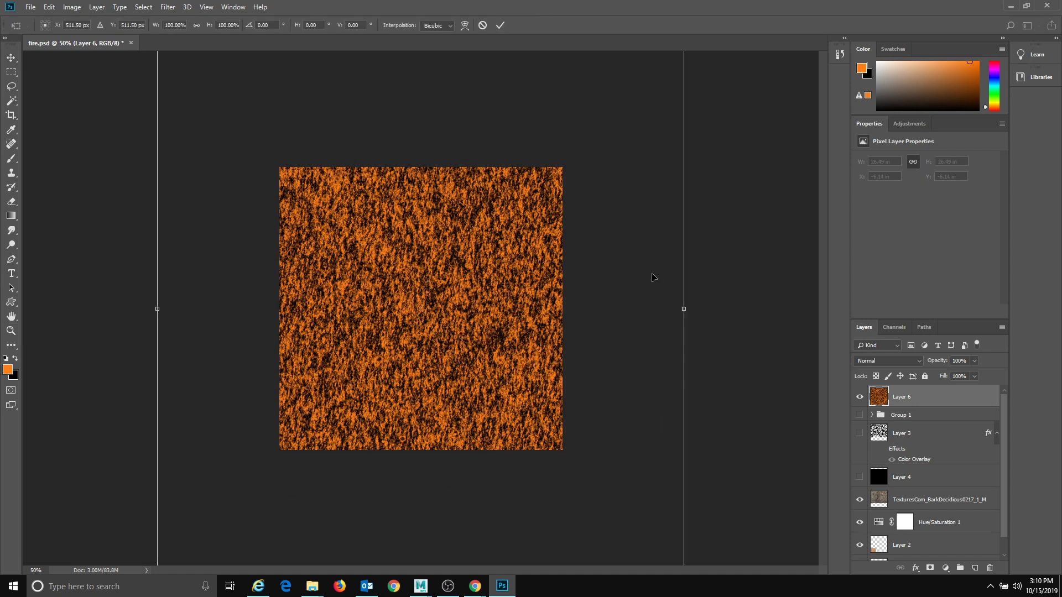
{"action": "left_click_drag", "start_coordinate": [560, 198], "coordinate": [542, 413]}
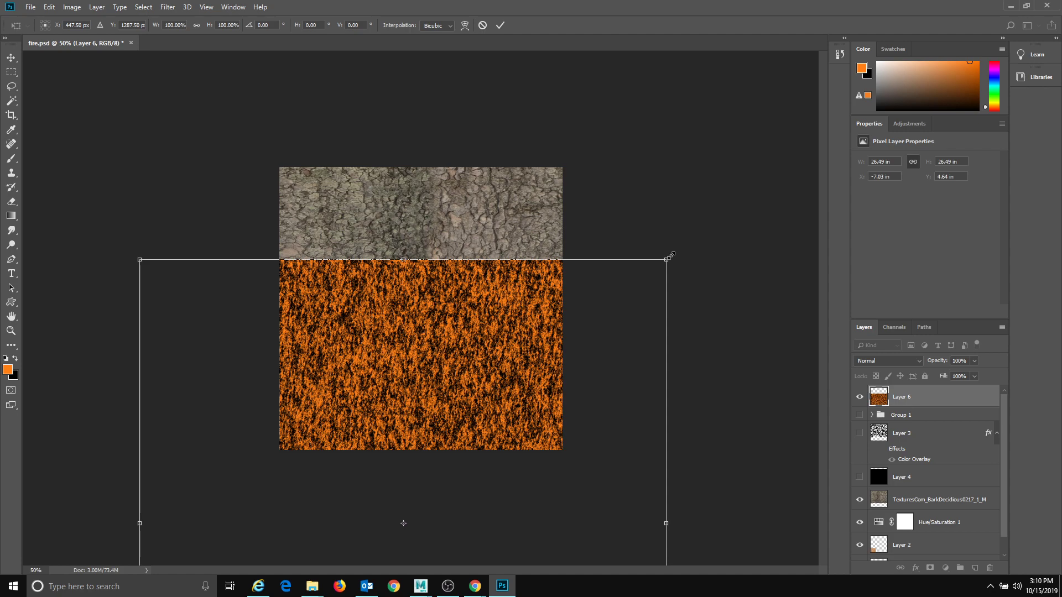
{"action": "left_click_drag", "start_coordinate": [669, 254], "coordinate": [915, 9]}
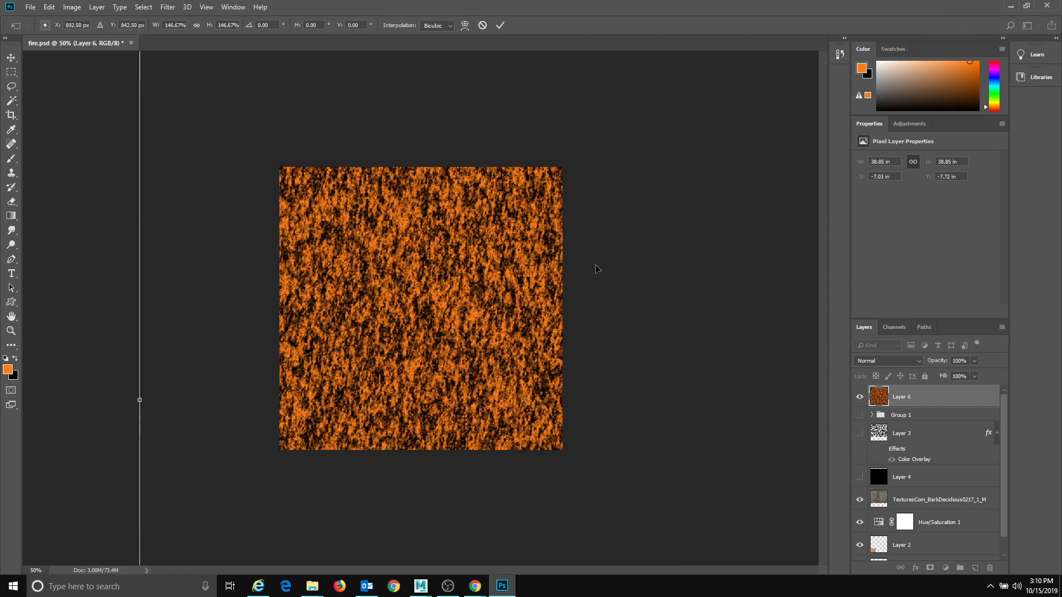
{"action": "key", "text": "Return"}
- Apply the Dry Brush artistic filter to Layer 6 with brush size 10, brush detail 0 and texture 1
{"action": "left_click", "coordinate": [168, 7]}
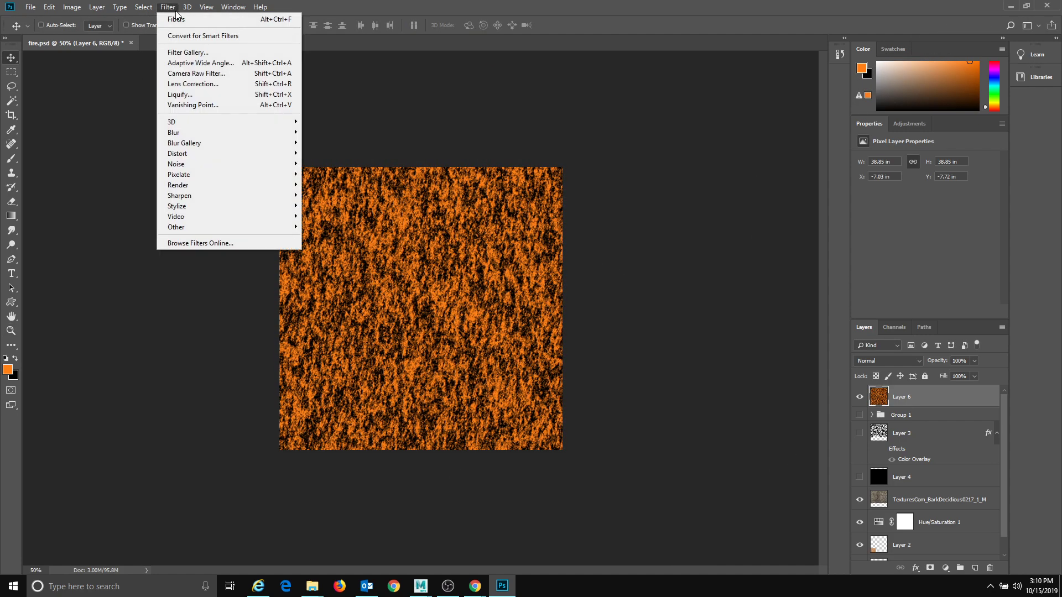
{"action": "left_click", "coordinate": [216, 52]}
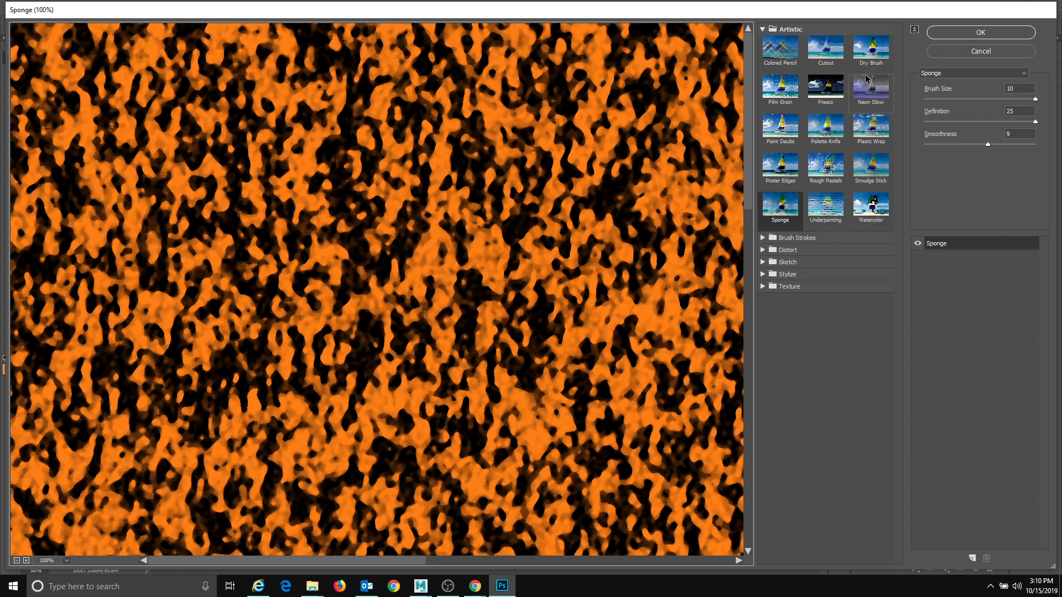
{"action": "left_click", "coordinate": [870, 50]}
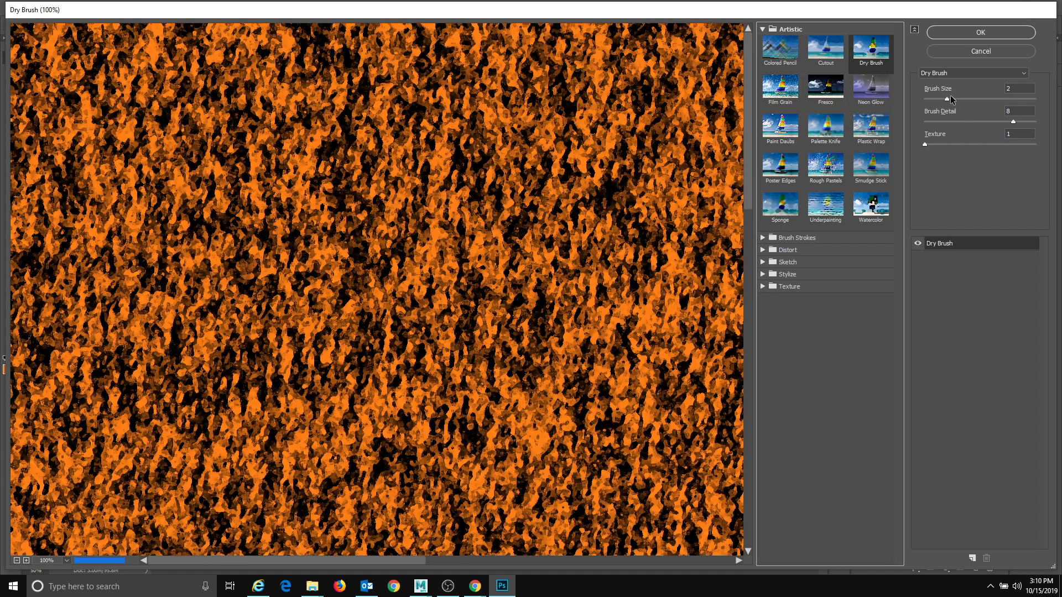
{"action": "mouse_move", "coordinate": [948, 99]}
{"action": "left_mouse_down"}
{"action": "mouse_move", "coordinate": [1037, 99]}
{"action": "mouse_move", "coordinate": [903, 134]}
{"action": "mouse_move", "coordinate": [986, 143]}
{"action": "mouse_move", "coordinate": [939, 145]}
{"action": "mouse_move", "coordinate": [1037, 141]}
{"action": "mouse_move", "coordinate": [925, 145]}
{"action": "left_mouse_up"}
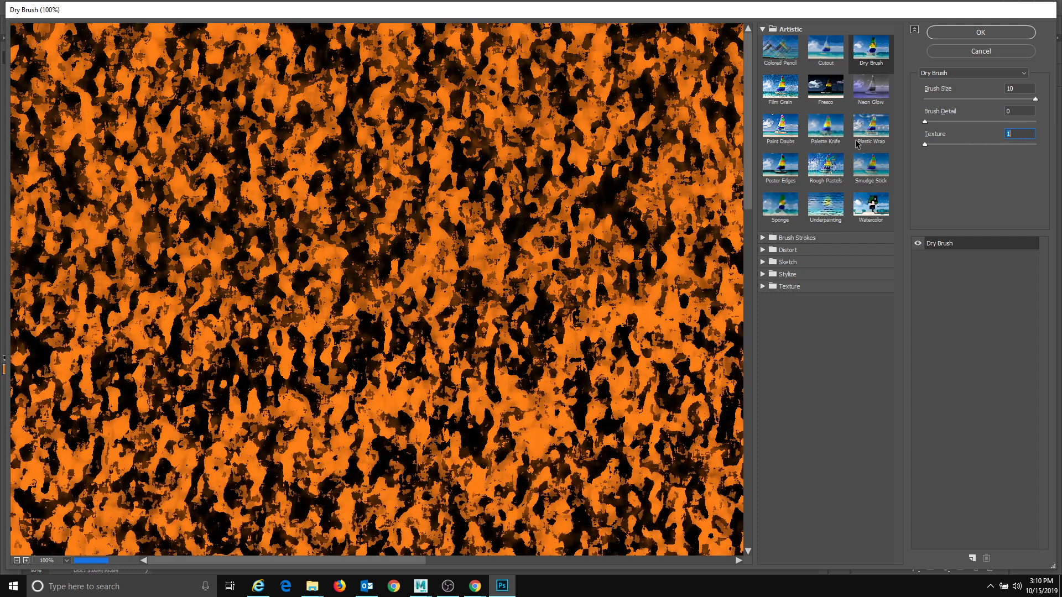
{"action": "left_click", "coordinate": [970, 34]}
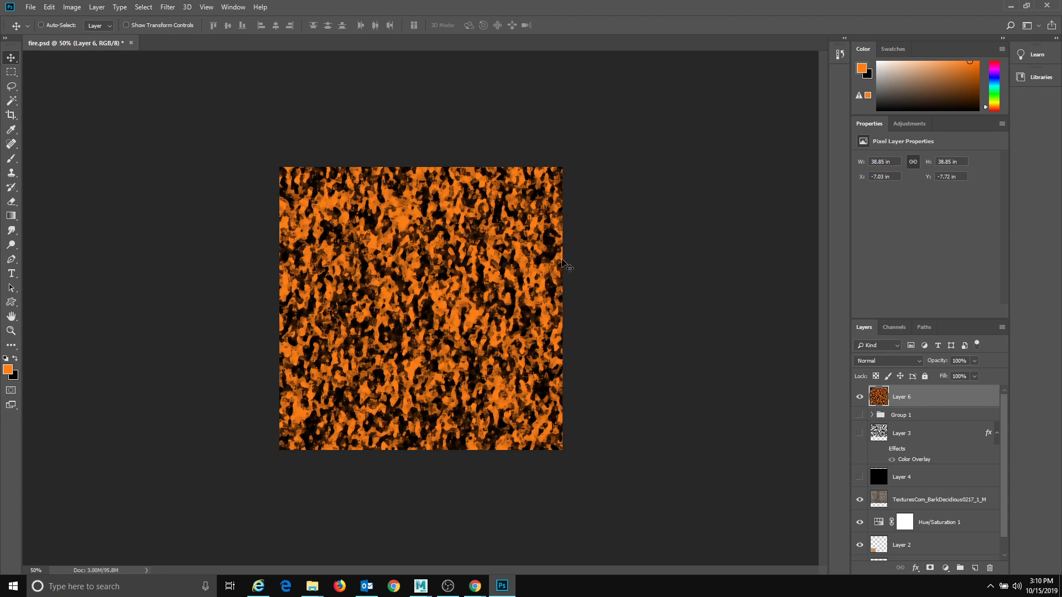
- Duplicate Layer 6 within fire.psd, try the Overlay blend mode on the copy and set it to Multiply
{"action": "right_click", "coordinate": [919, 397]}
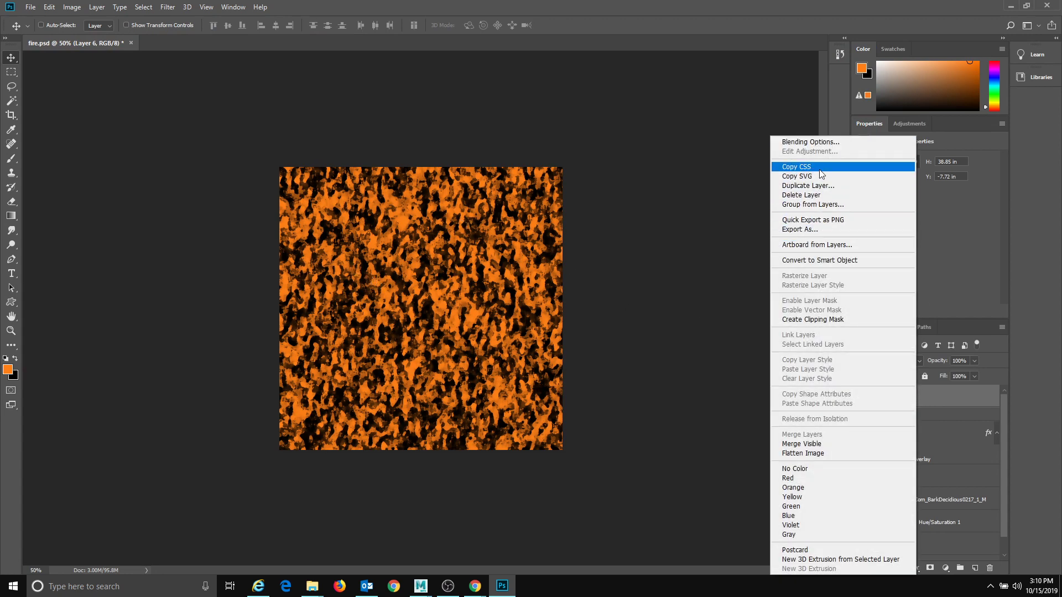
{"action": "left_click", "coordinate": [823, 189]}
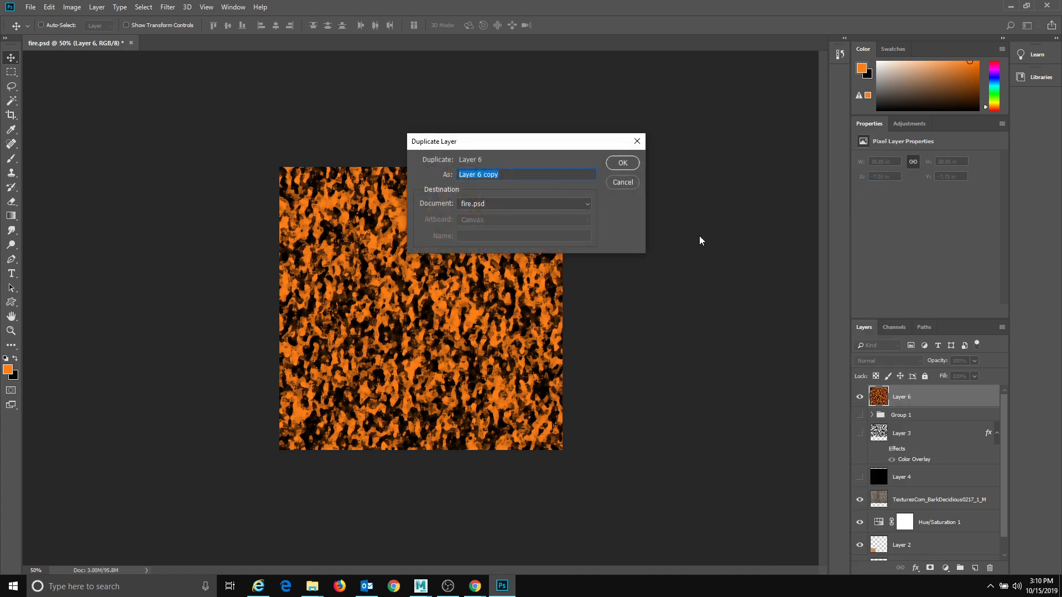
{"action": "left_click", "coordinate": [622, 163]}
{"action": "left_click", "coordinate": [879, 362]}
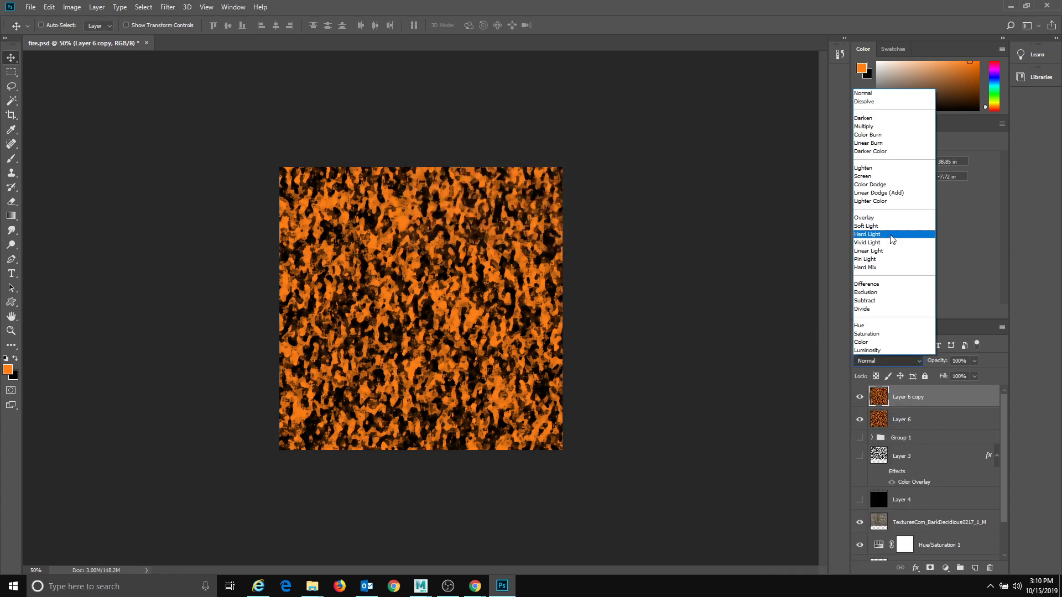
{"action": "left_click", "coordinate": [887, 219]}
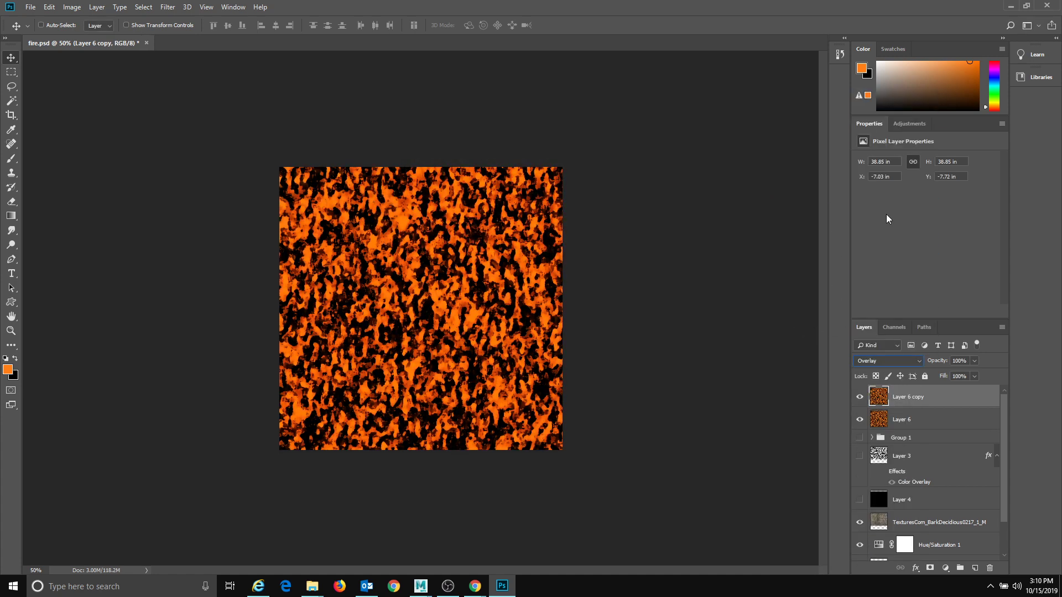
{"action": "left_click", "coordinate": [885, 361]}
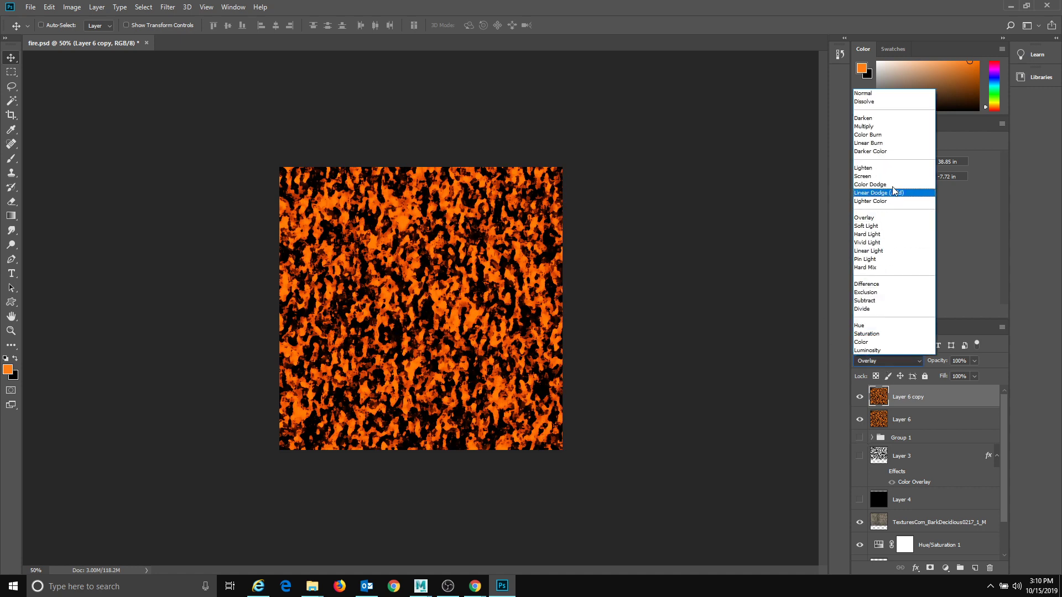
{"action": "left_click", "coordinate": [887, 130]}
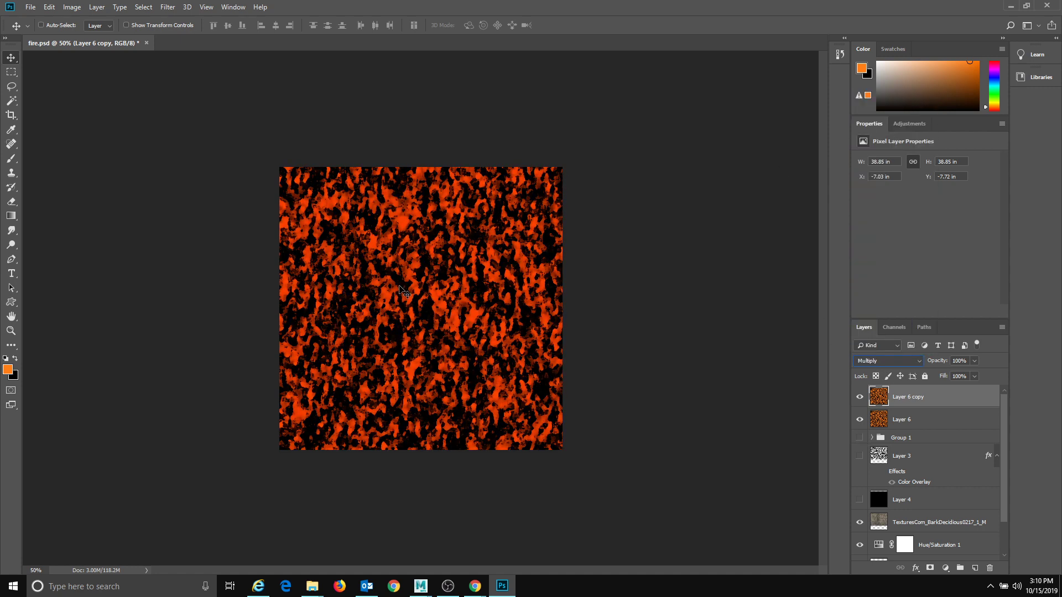
- Offset Layer 6 copy about 1.25 in right and 0.5 in up, and compare the result with the copy hidden and shown
{"action": "left_click_drag", "start_coordinate": [402, 291], "coordinate": [437, 277]}
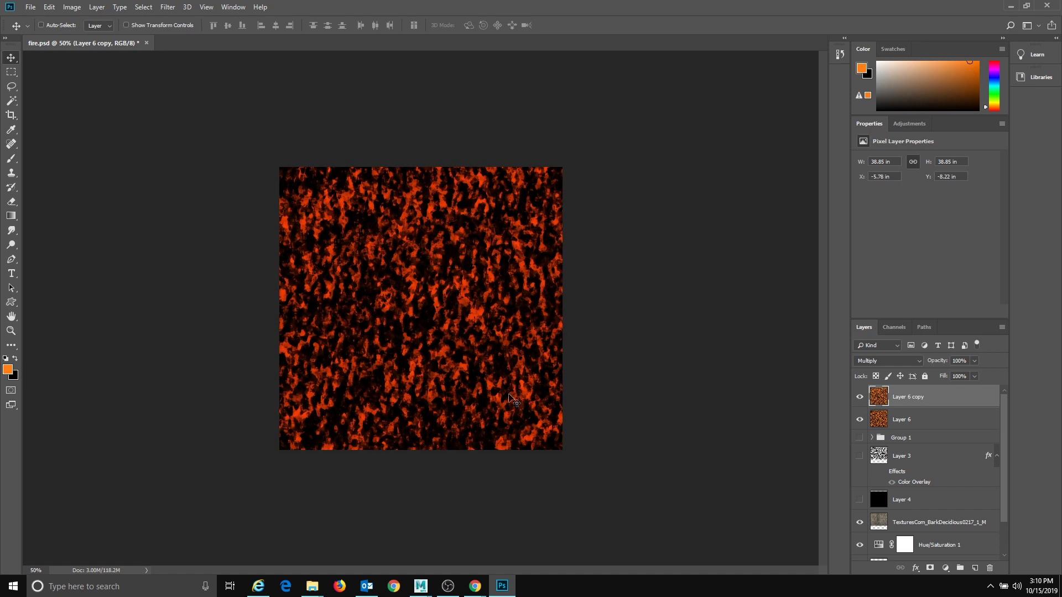
{"action": "left_click", "coordinate": [859, 397]}
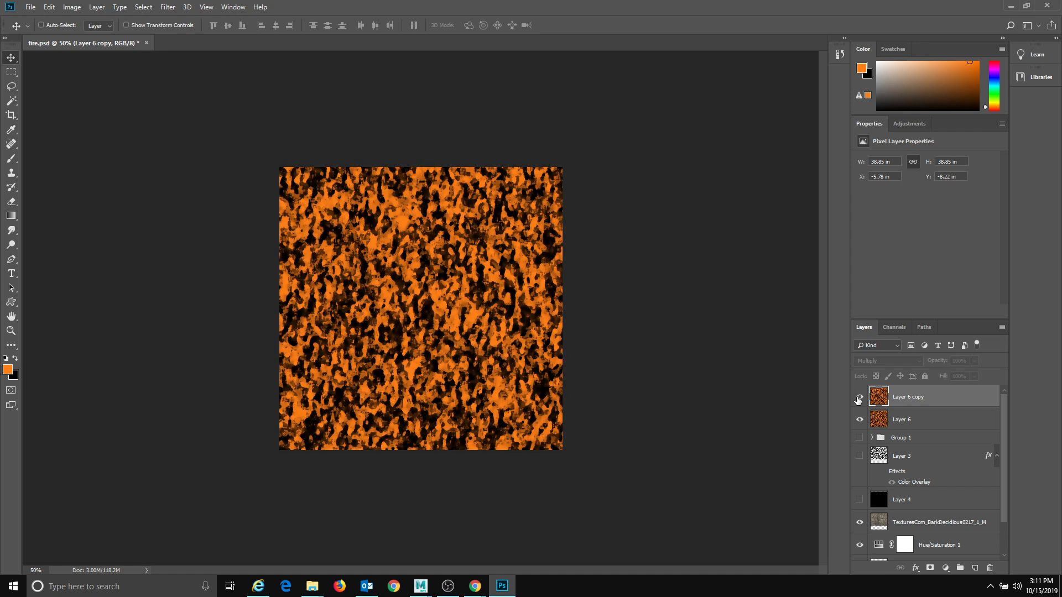
{"action": "left_click", "coordinate": [860, 397]}
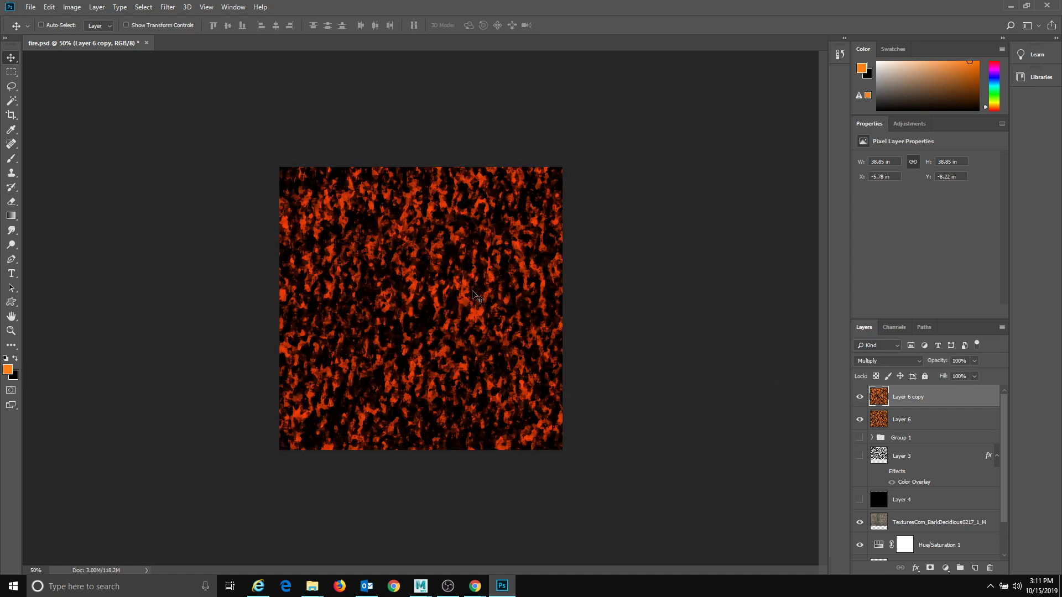
- Select the entire canvas area with a rectangular marquee, crop the image to it and clear the selection
{"action": "key", "text": "ctrl+t"}
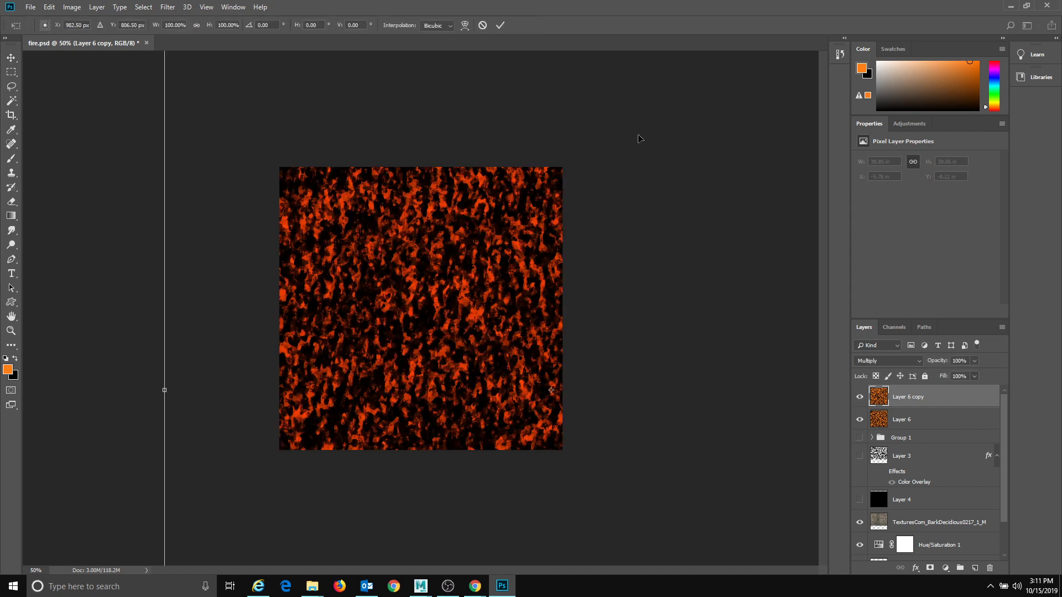
{"action": "key", "text": "Return"}
{"action": "left_click", "coordinate": [12, 72]}
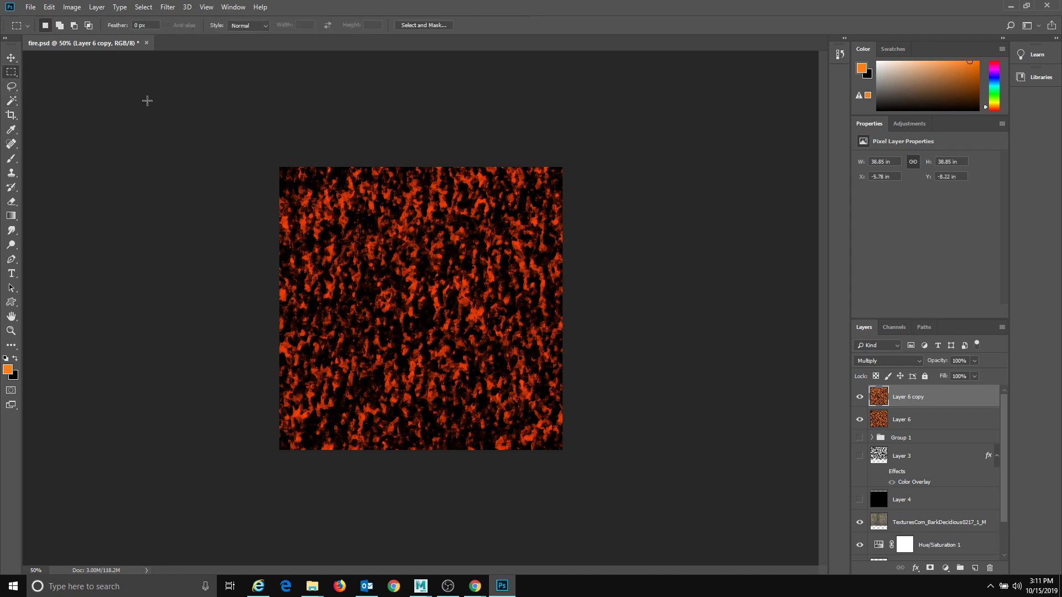
{"action": "left_click_drag", "start_coordinate": [147, 100], "coordinate": [724, 593]}
{"action": "left_click", "coordinate": [49, 7]}
{"action": "mouse_move", "coordinate": [72, 7]}
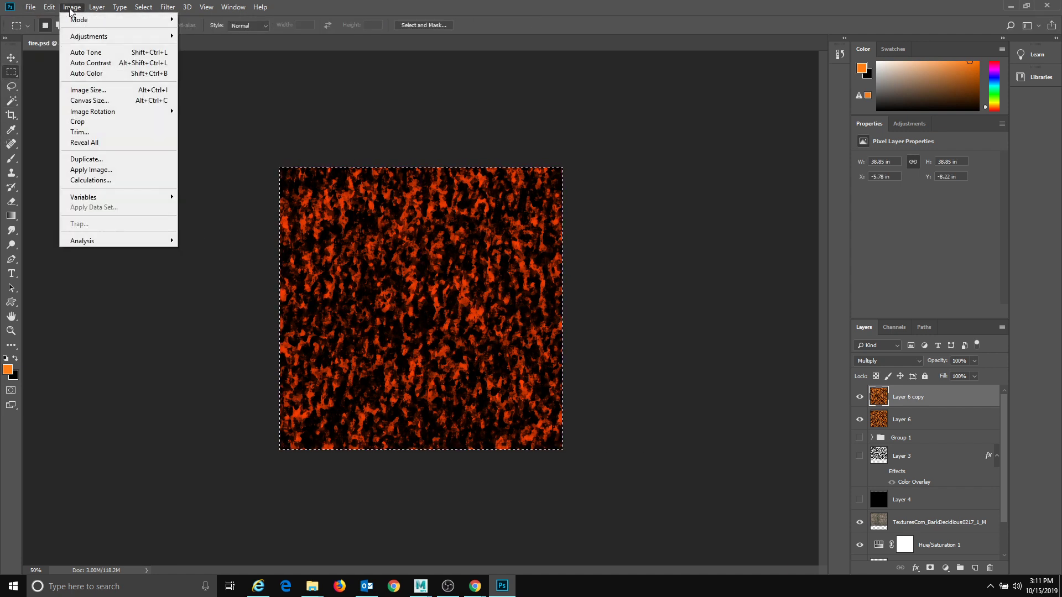
{"action": "left_click", "coordinate": [74, 121]}
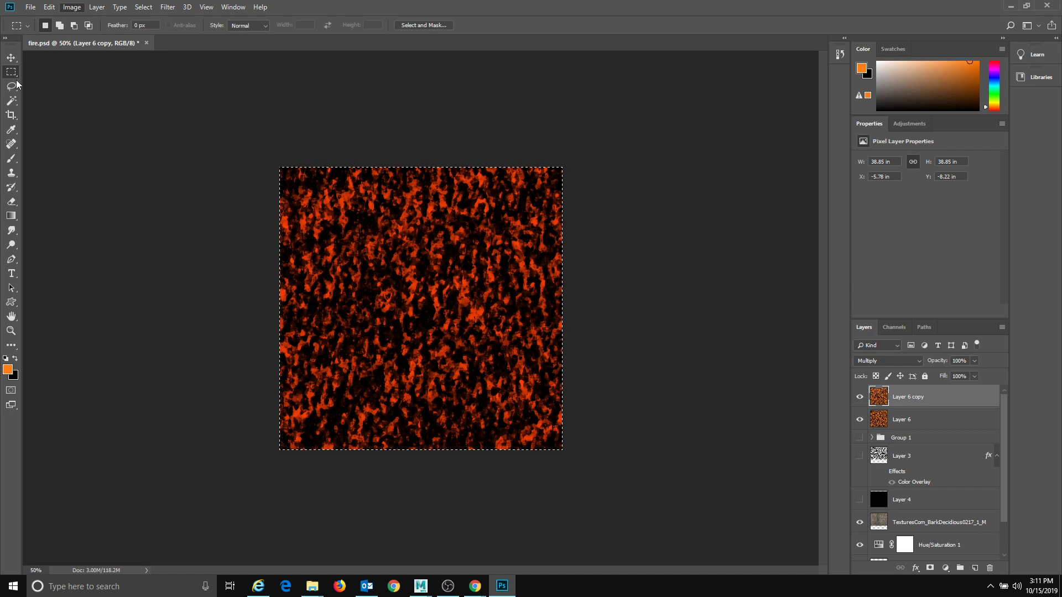
{"action": "left_click", "coordinate": [251, 87]}
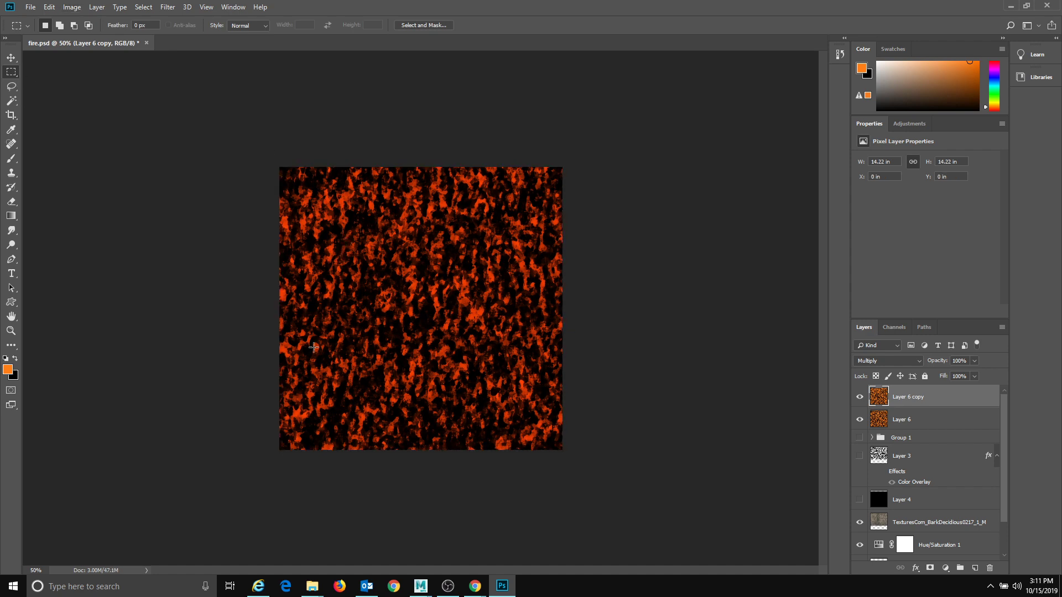
- Rotate Layer 6 copy a quarter turn clockwise with Free Transform
{"action": "key", "text": "ctrl+t"}
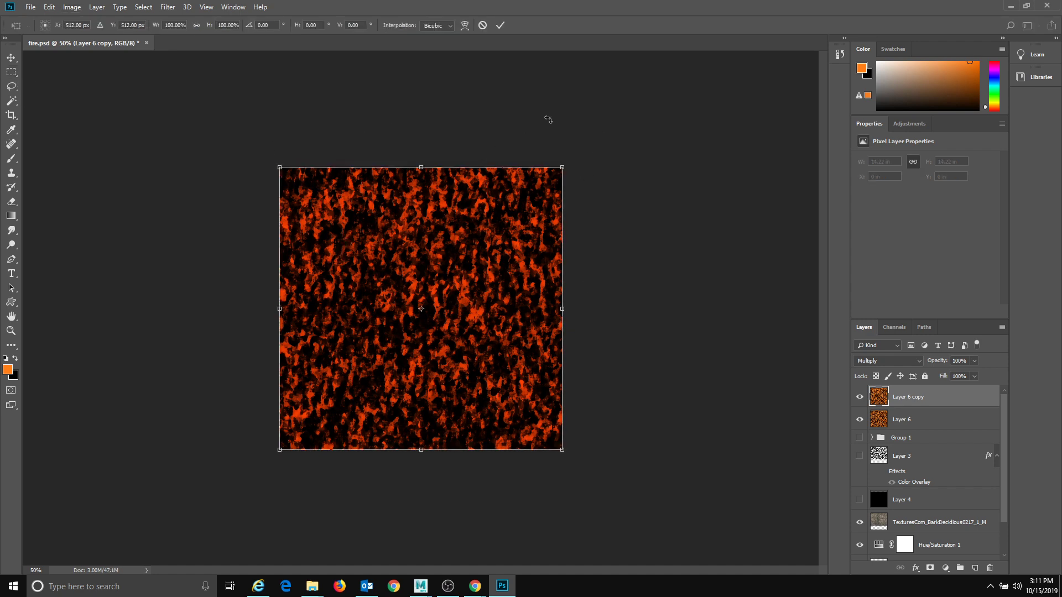
{"action": "left_click_drag", "start_coordinate": [556, 124], "coordinate": [542, 424], "text": "shift"}
{"action": "key", "text": "Return"}
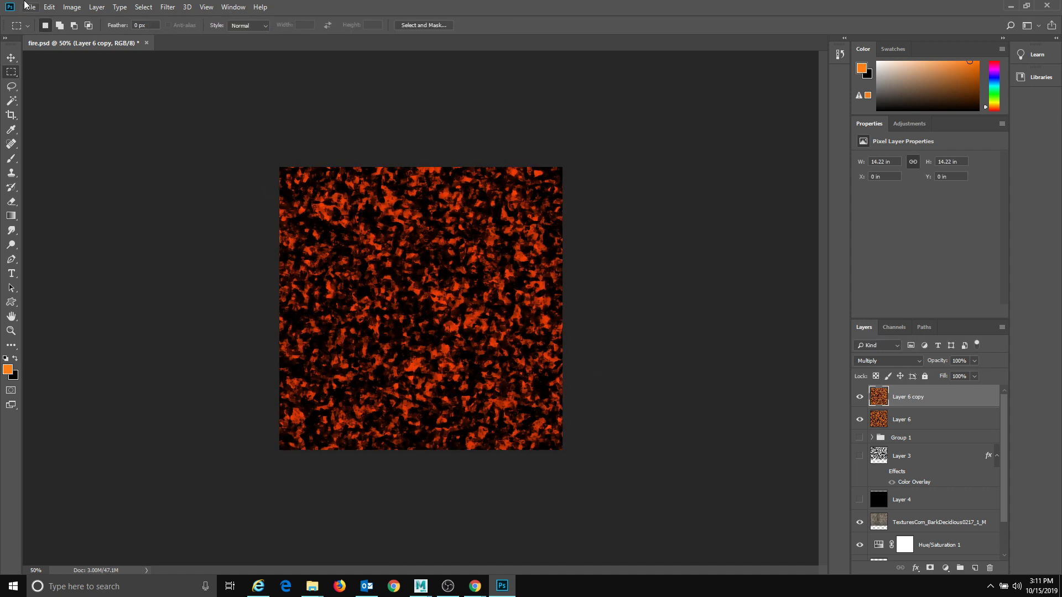
{"action": "left_click", "coordinate": [28, 7]}
{"action": "left_click", "coordinate": [97, 131]}
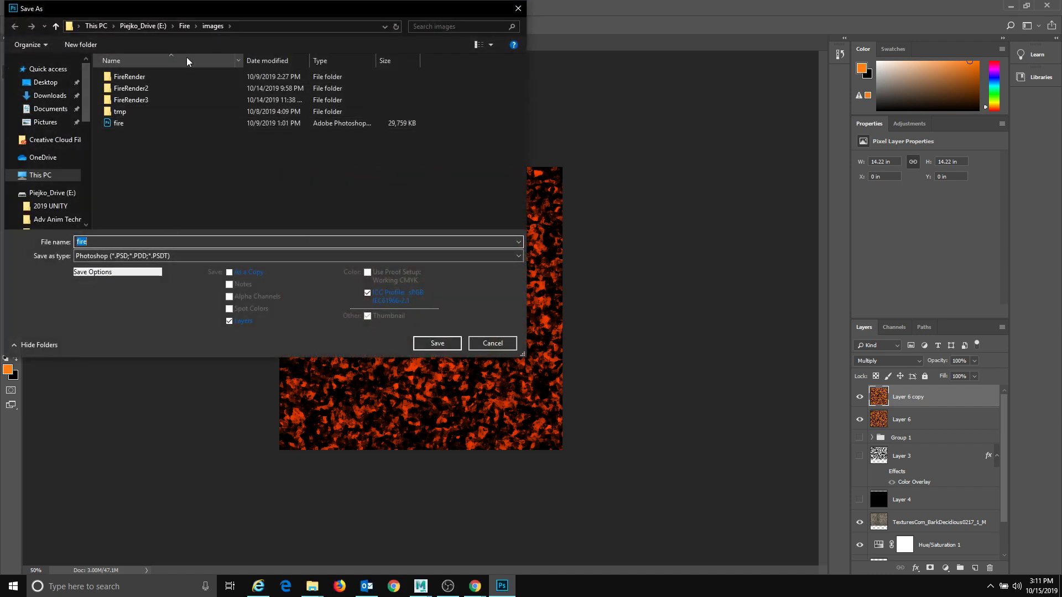
{"action": "left_click", "coordinate": [485, 340]}
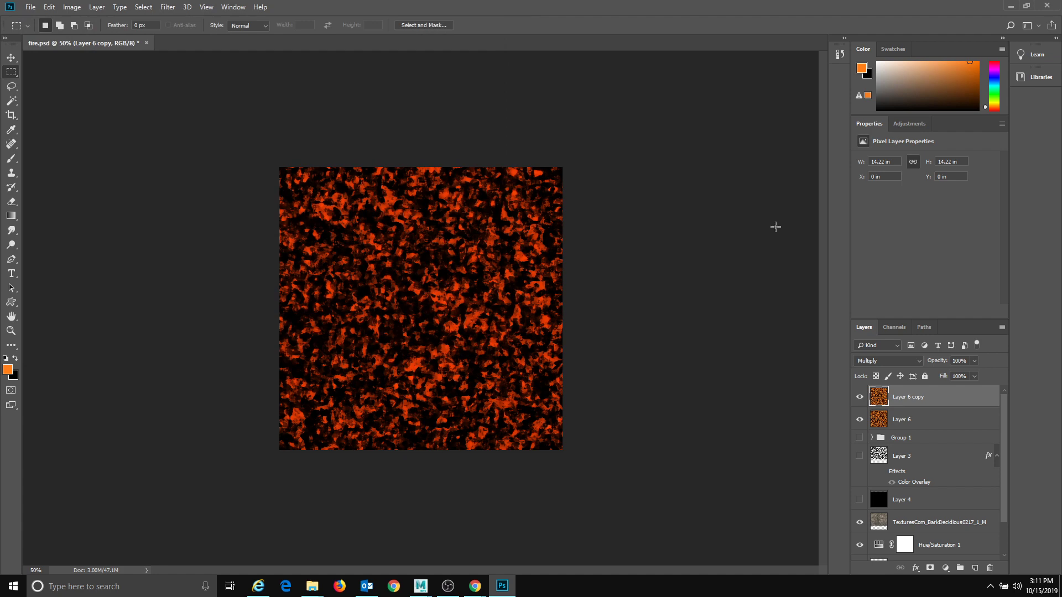
- Switch to Maya and rename the logs' aiStandardSurface1 material to firewoodMat in the Hypershade
{"action": "key", "text": "alt+Tab"}
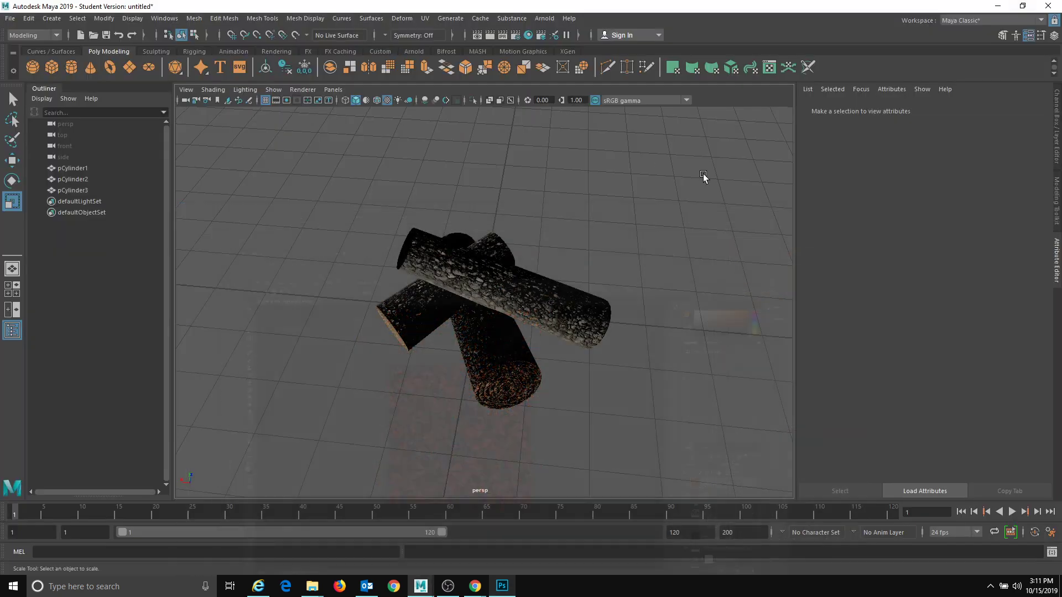
{"action": "left_click", "coordinate": [528, 35]}
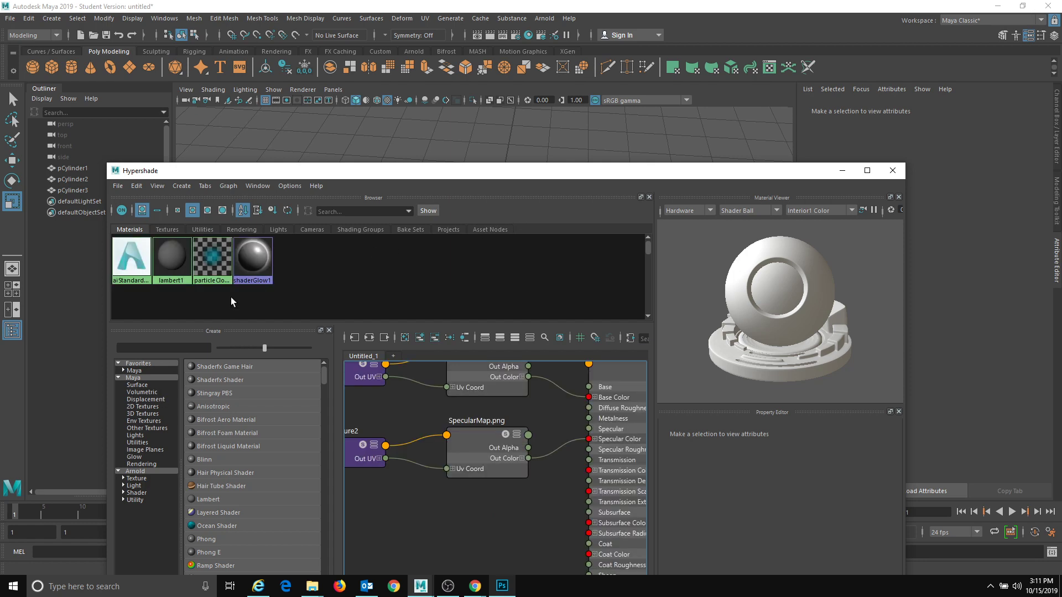
{"action": "left_click_drag", "start_coordinate": [260, 171], "coordinate": [311, 101]}
{"action": "left_click", "coordinate": [196, 182]}
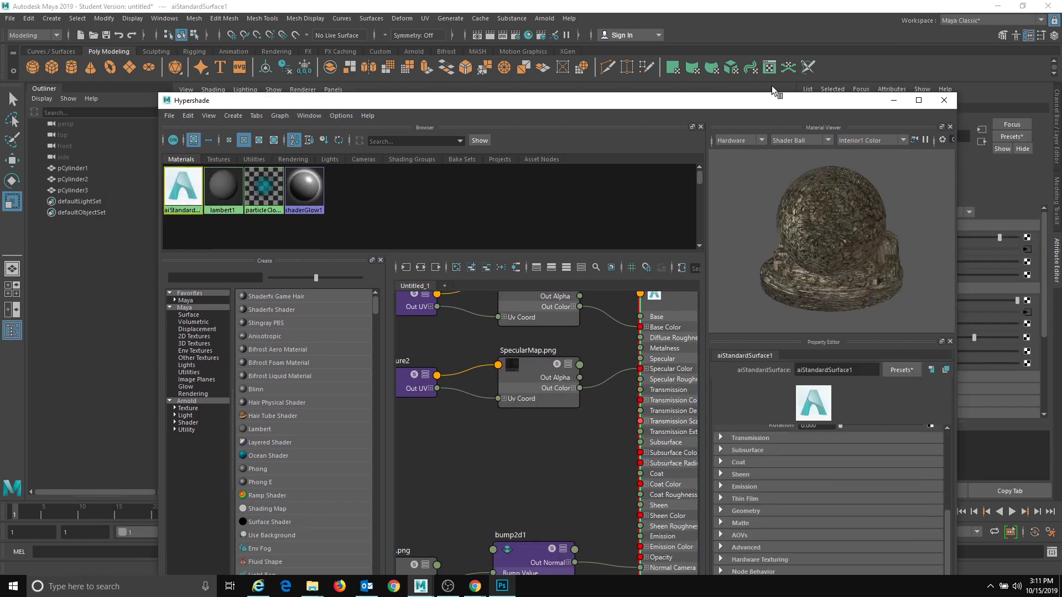
{"action": "left_click_drag", "start_coordinate": [743, 105], "coordinate": [716, 75]}
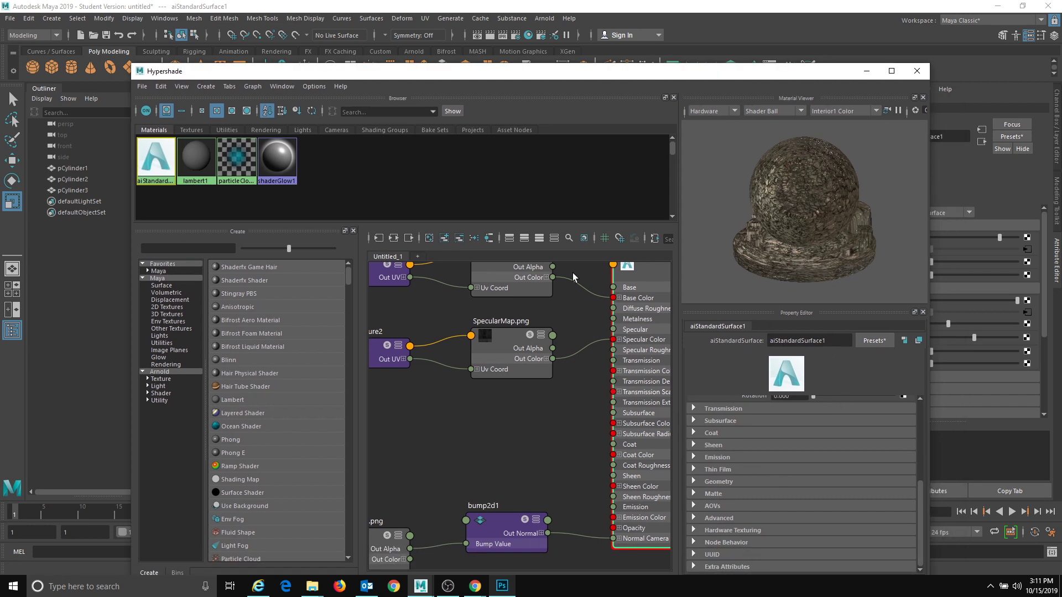
{"action": "double_click", "coordinate": [796, 341]}
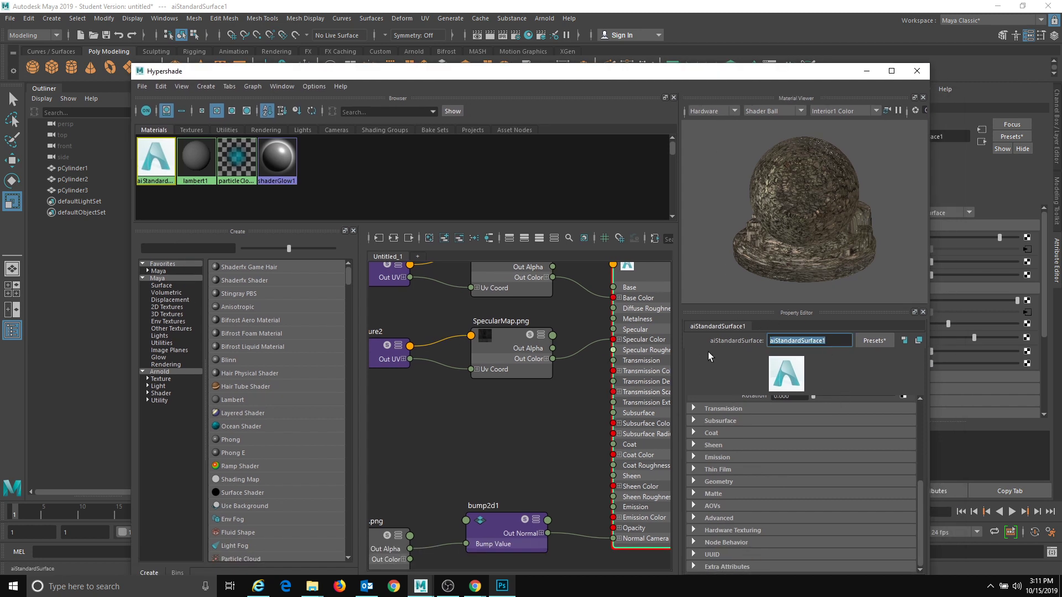
{"action": "type", "text": "firewood"}
{"action": "type", "text": "Mat"}
{"action": "key", "text": "Return"}
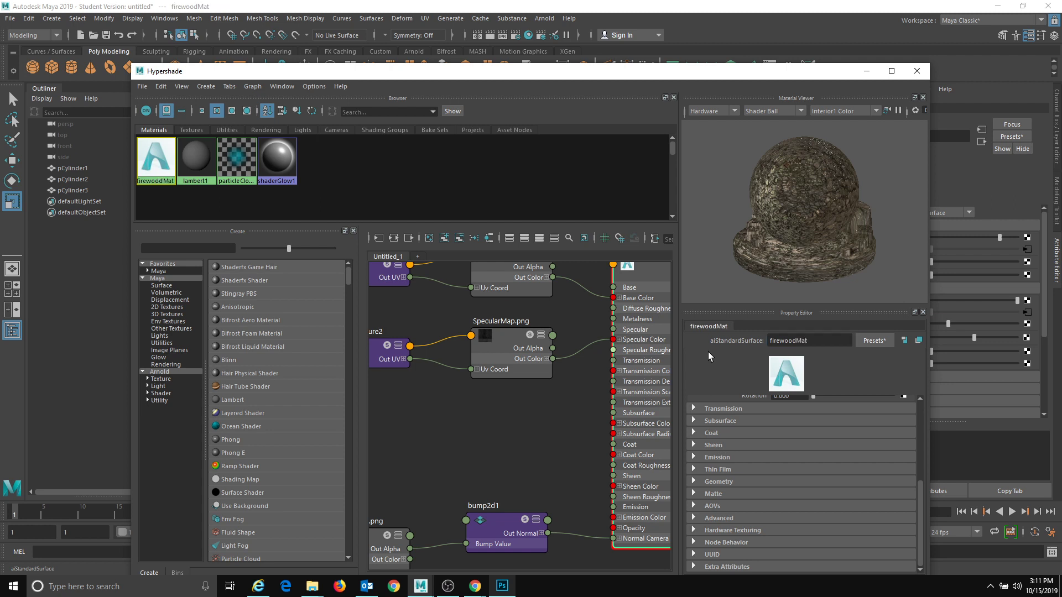
- Map a new File texture node to the Emission Color of firewoodMat
{"action": "left_click", "coordinate": [693, 458]}
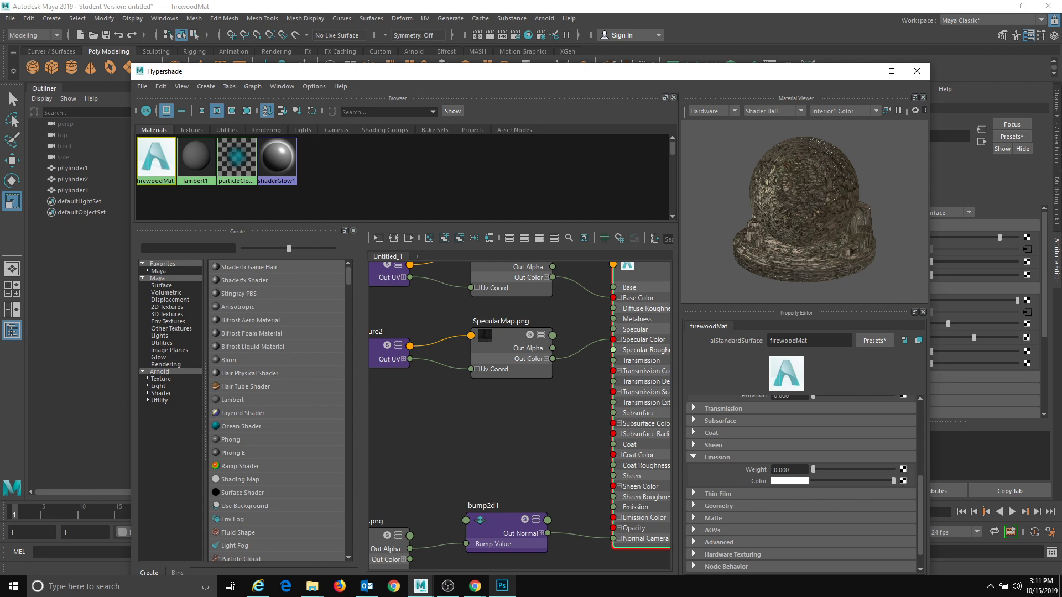
{"action": "left_click", "coordinate": [903, 481]}
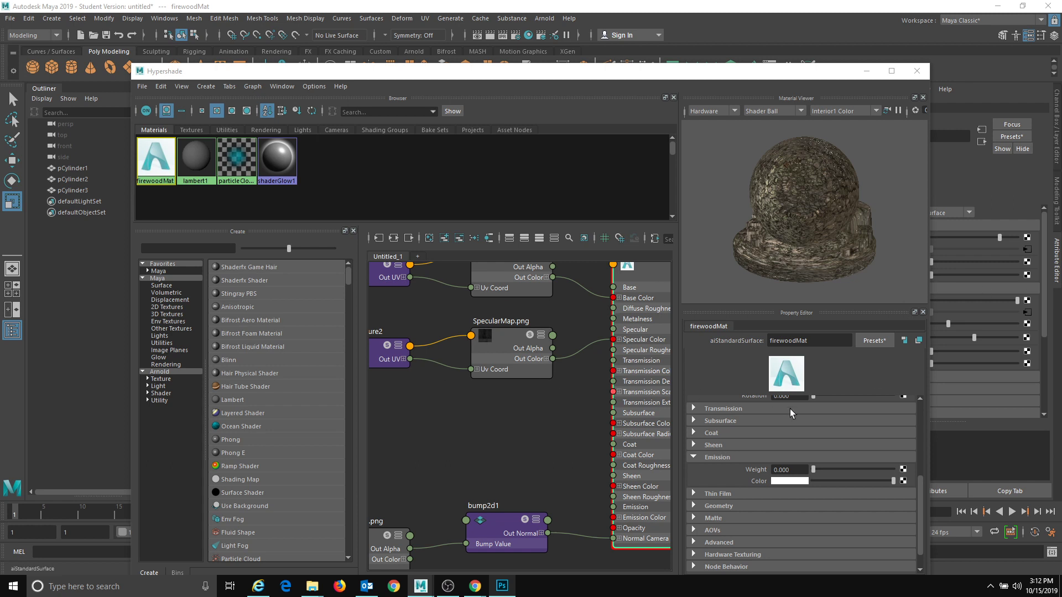
{"action": "left_click", "coordinate": [903, 481]}
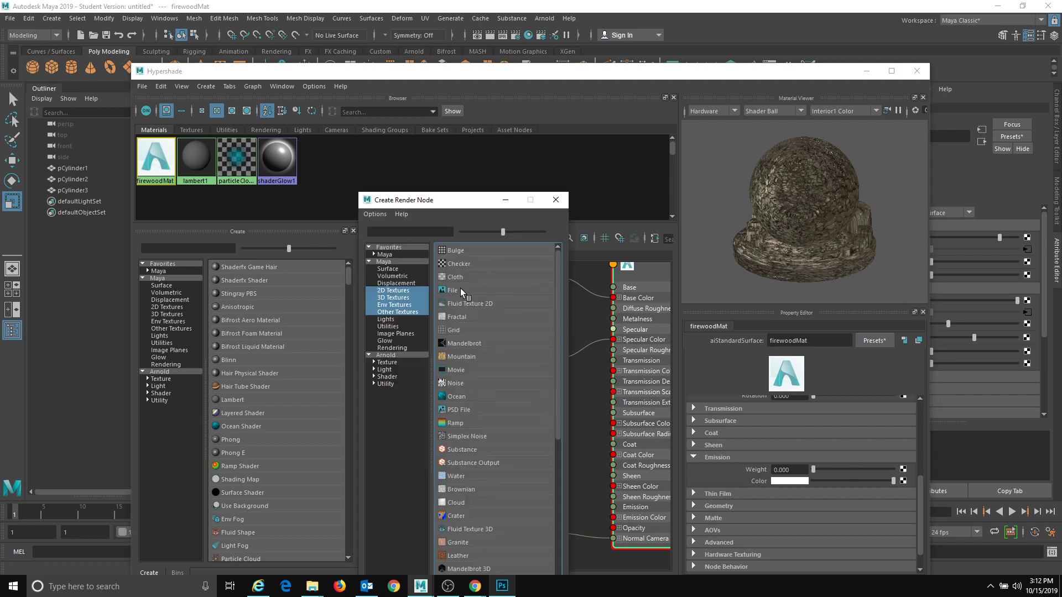
{"action": "left_click", "coordinate": [468, 290]}
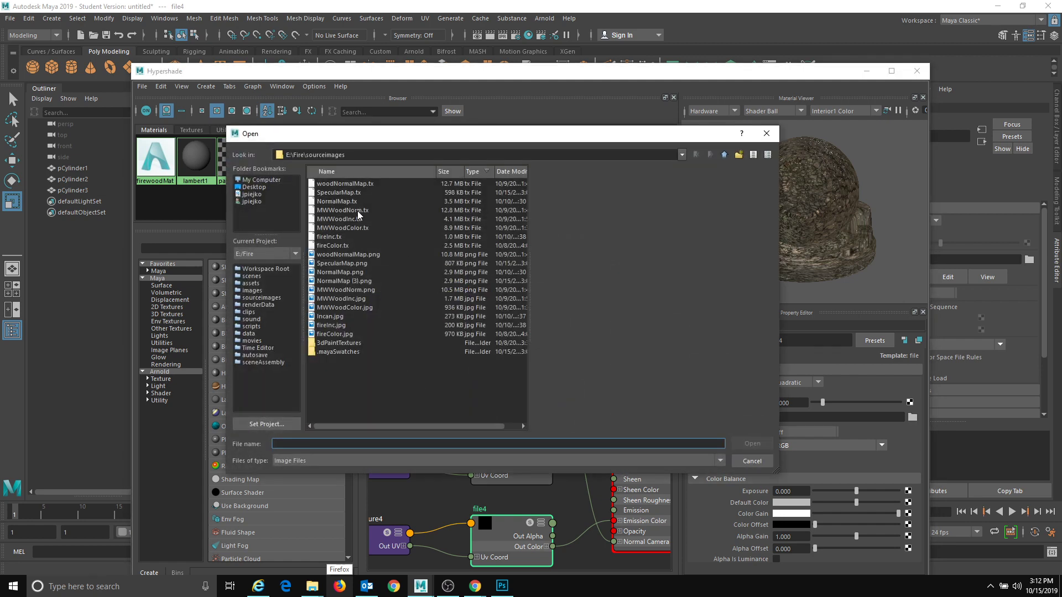
- Preview the fire and wood images in the sourceimages folder and load fireInc.jpg into the emission file texture
{"action": "left_click", "coordinate": [332, 237]}
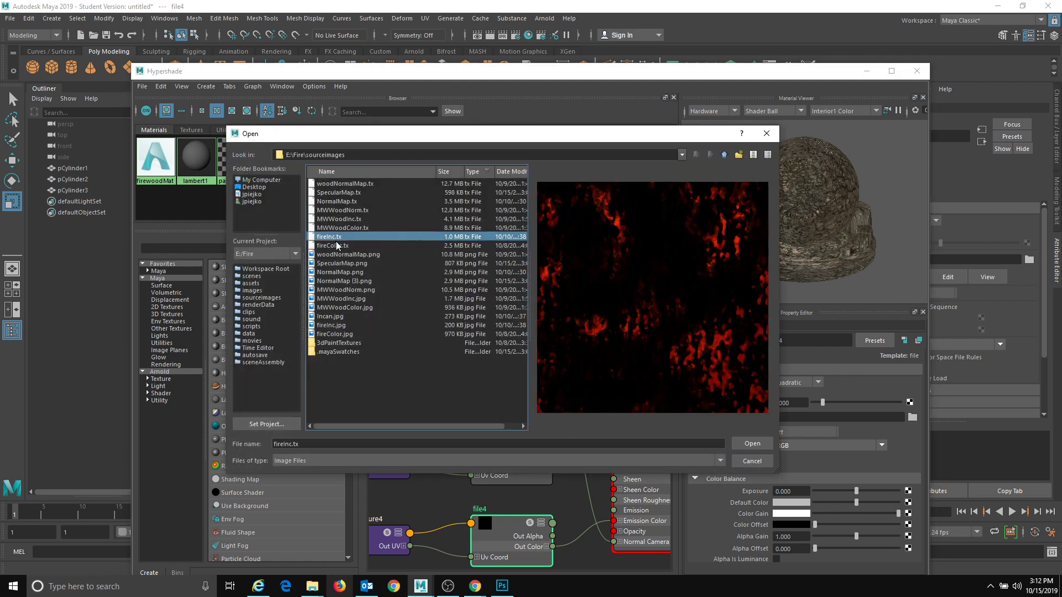
{"action": "left_click", "coordinate": [339, 247]}
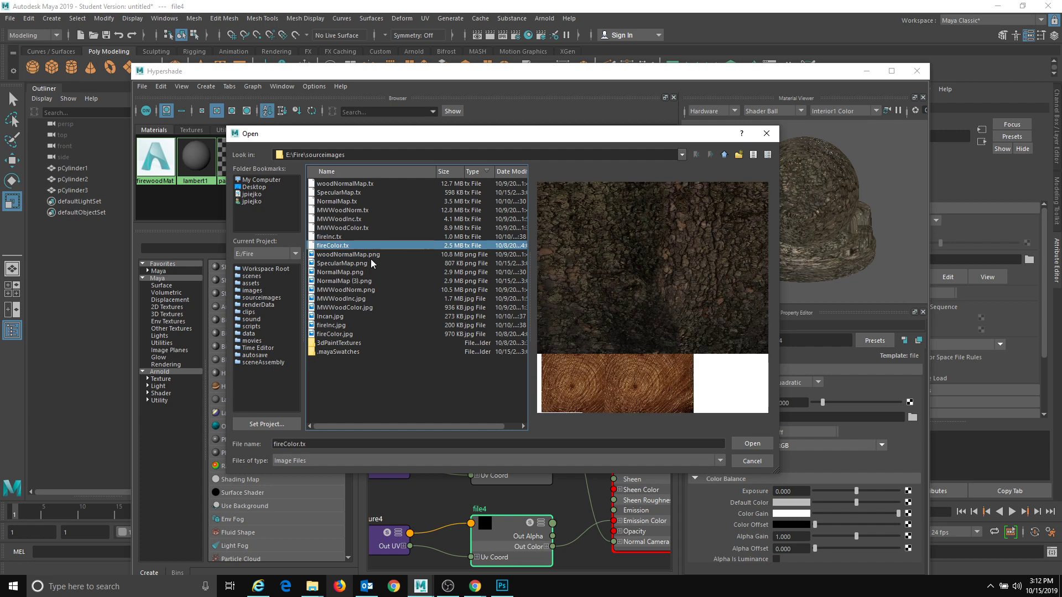
{"action": "left_click", "coordinate": [349, 308]}
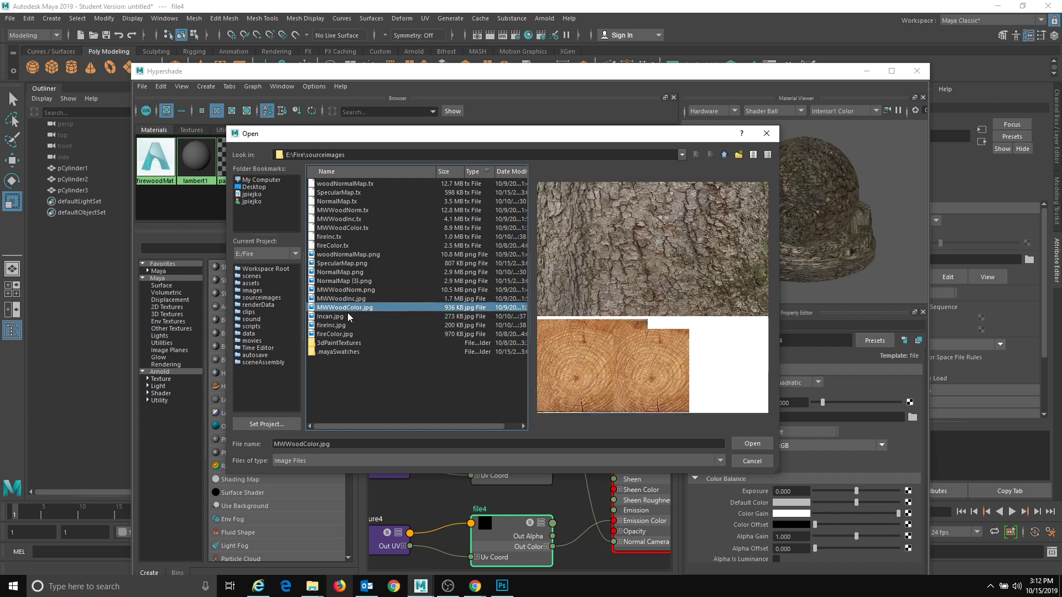
{"action": "left_click", "coordinate": [346, 317]}
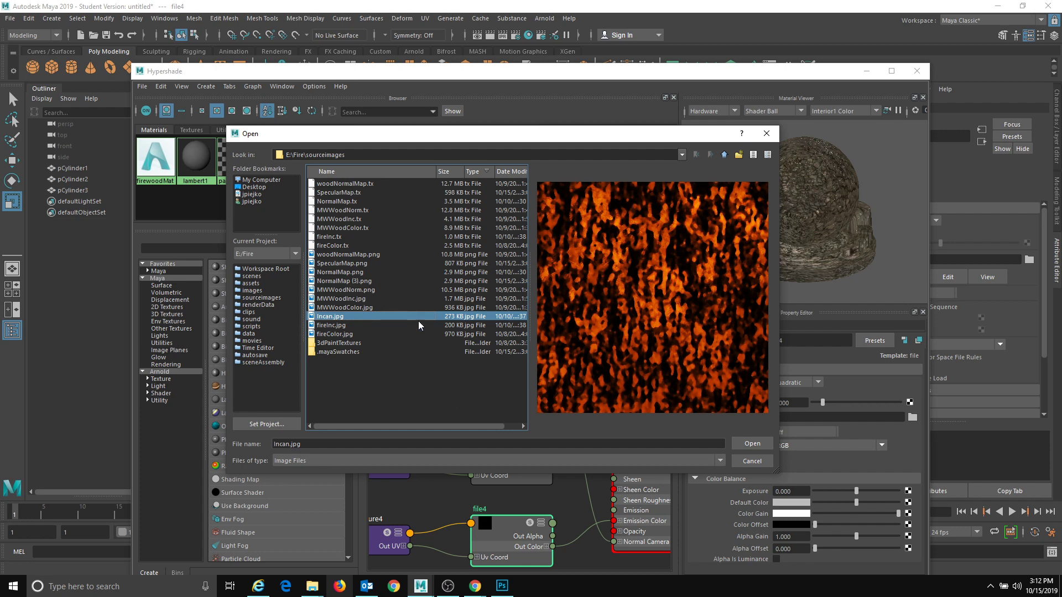
{"action": "left_click", "coordinate": [353, 326]}
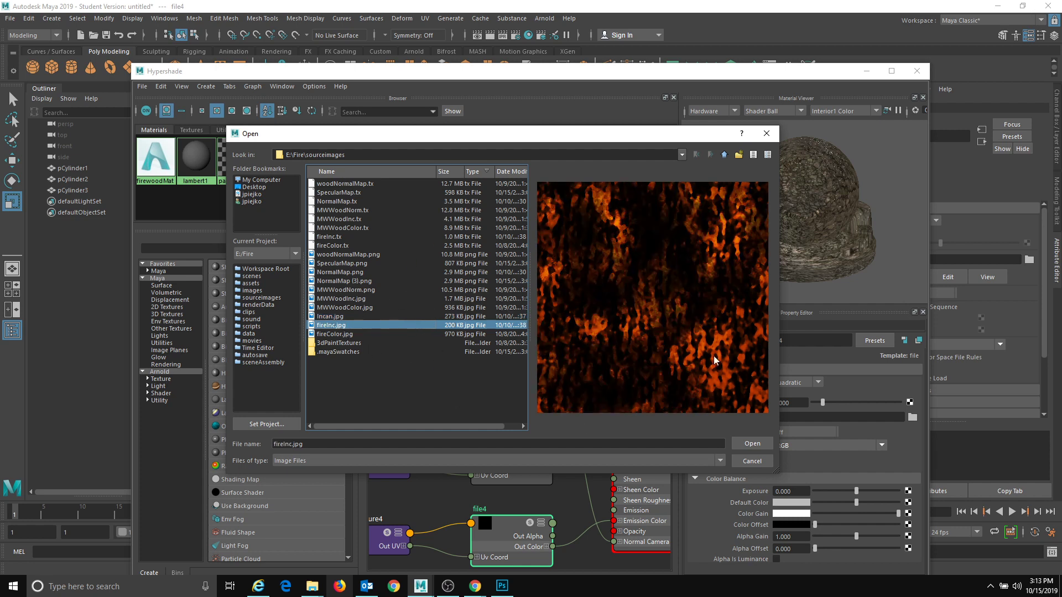
{"action": "left_click", "coordinate": [753, 444]}
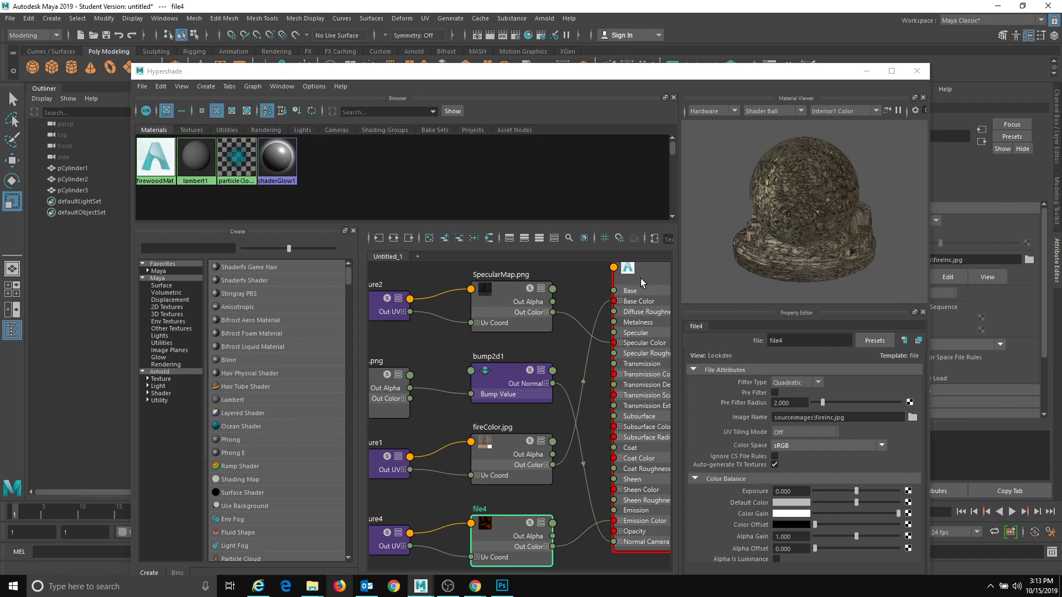
- Set firewoodMat's Emission Weight to 0.860 and inspect the glowing logs in the perspective view
{"action": "left_click", "coordinate": [626, 480]}
{"action": "left_click_drag", "start_coordinate": [813, 470], "coordinate": [884, 462]}
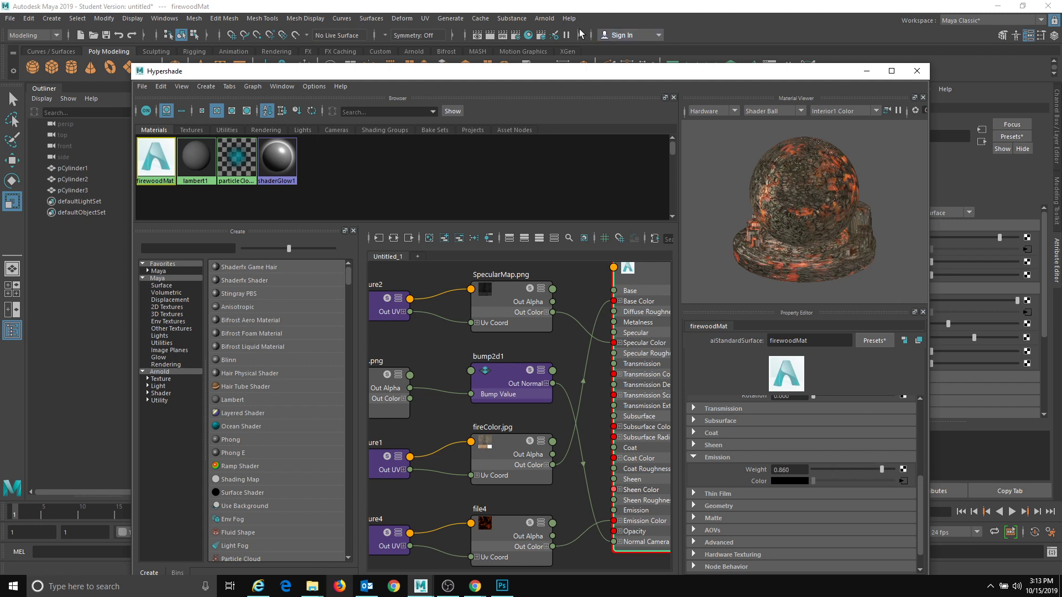
{"action": "left_click_drag", "start_coordinate": [557, 79], "coordinate": [623, 77]}
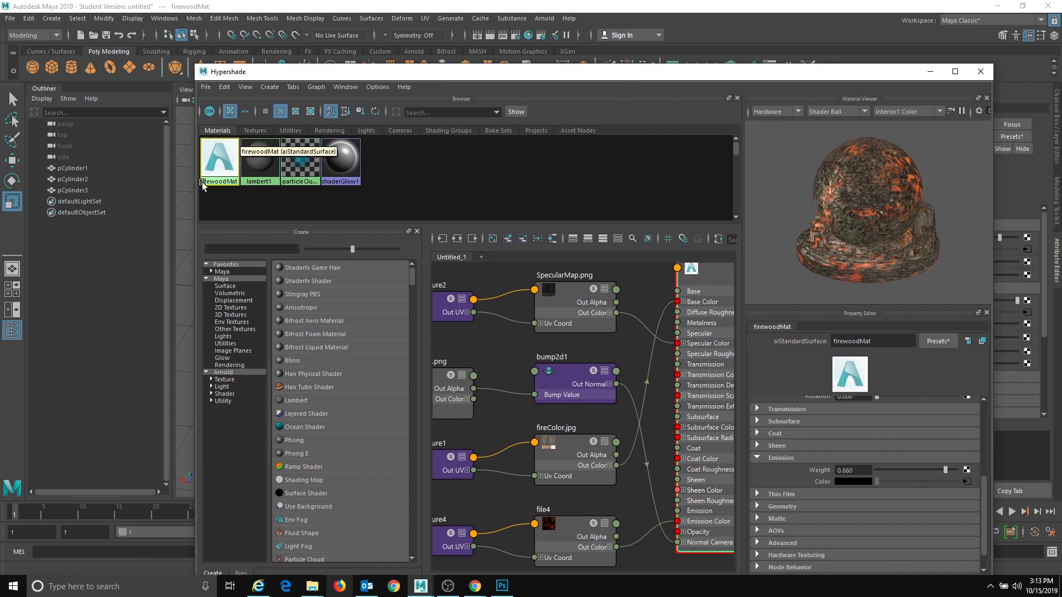
{"action": "left_click_drag", "start_coordinate": [195, 195], "coordinate": [694, 182]}
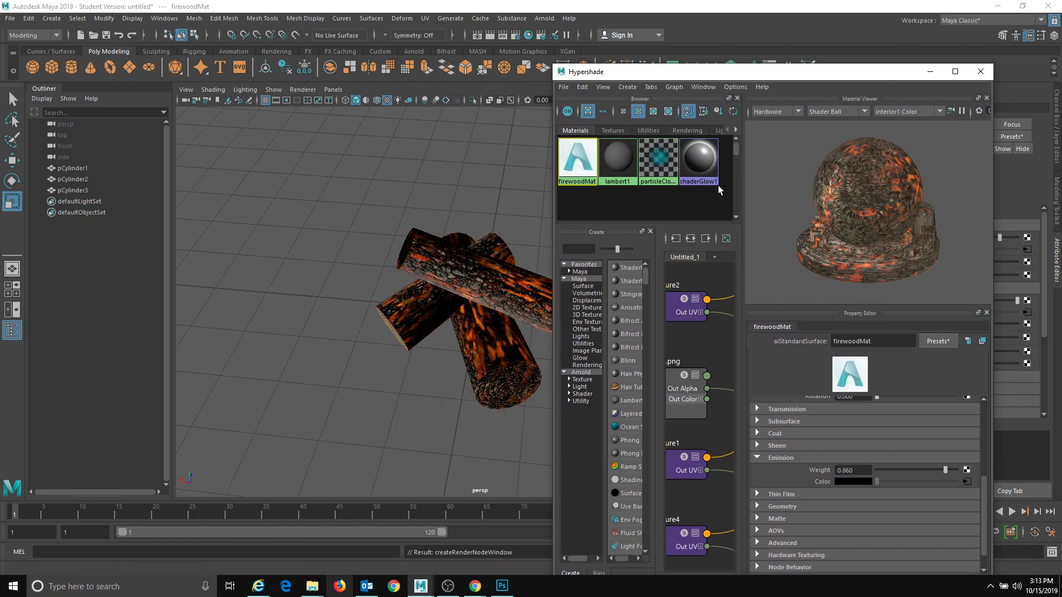
{"action": "left_click_drag", "start_coordinate": [321, 243], "coordinate": [371, 263], "text": "alt"}
{"action": "middle_click_drag", "start_coordinate": [360, 354], "coordinate": [252, 315], "text": "alt"}
{"action": "left_click_drag", "start_coordinate": [659, 74], "coordinate": [1061, 121]}
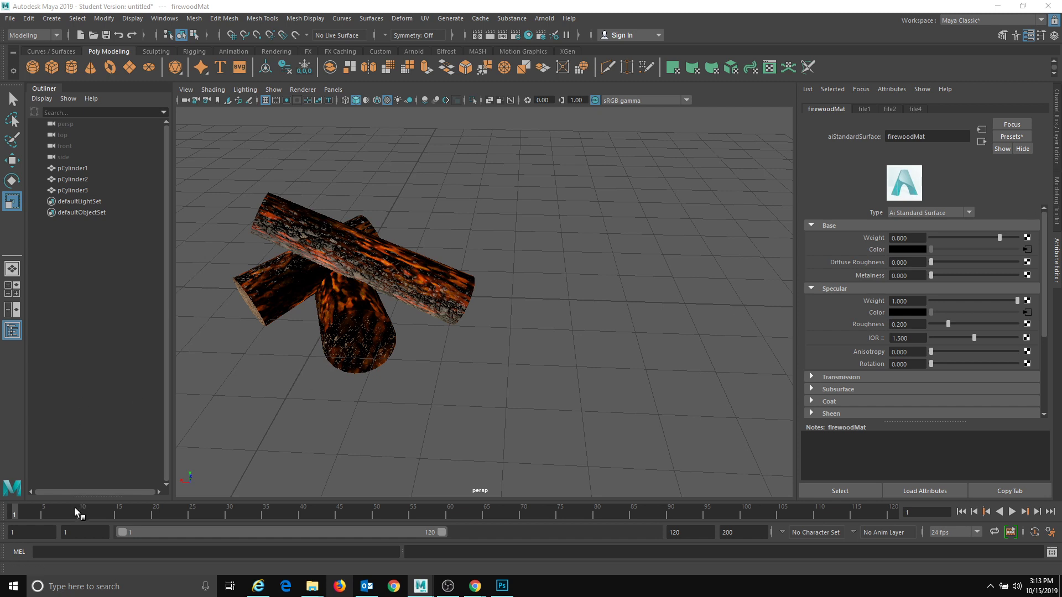
{"action": "left_click", "coordinate": [1012, 512]}
{"action": "key", "text": "Escape"}
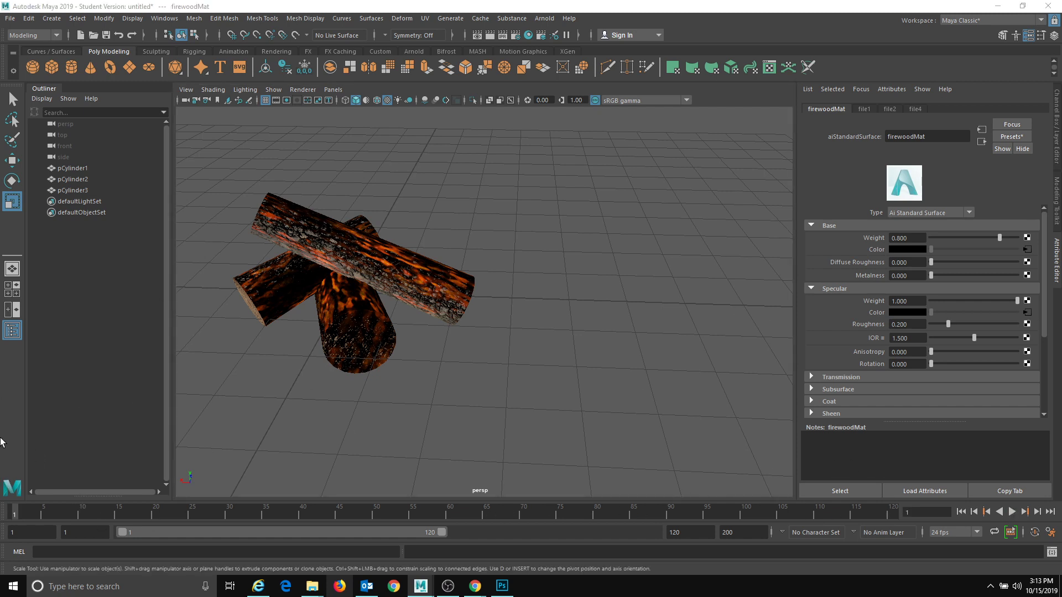
{"action": "left_click", "coordinate": [16, 526]}
{"action": "key", "text": "alt+v"}
{"action": "key", "text": "Escape"}
{"action": "middle_click_drag", "start_coordinate": [231, 389], "coordinate": [491, 426], "text": "alt"}
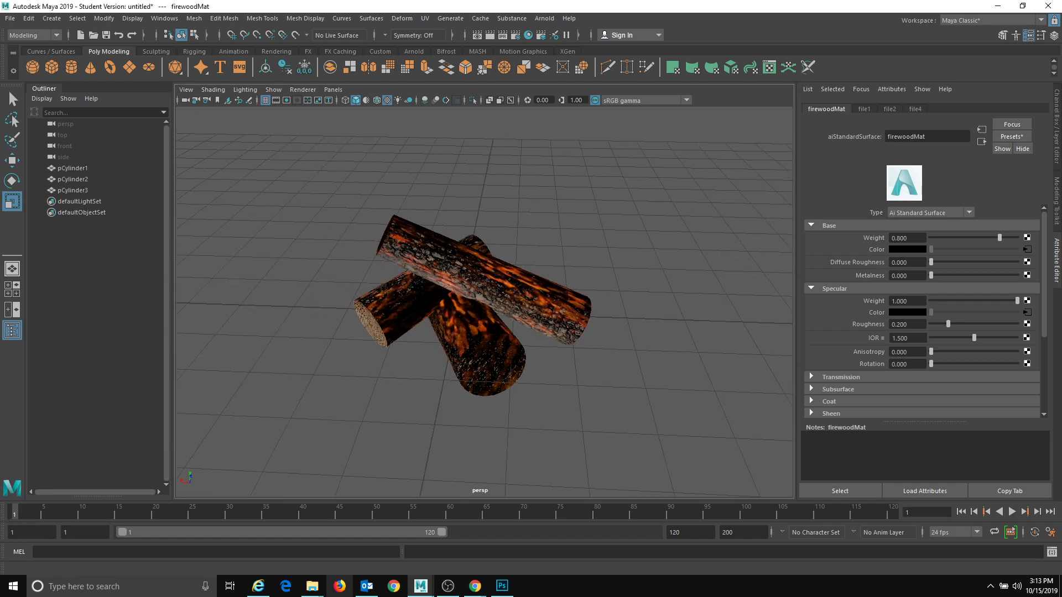
- Bring back the Hypershade and set a keyframe on firewoodMat's Emission Weight at frame 1
{"action": "left_click_drag", "start_coordinate": [1061, 140], "coordinate": [814, 65]}
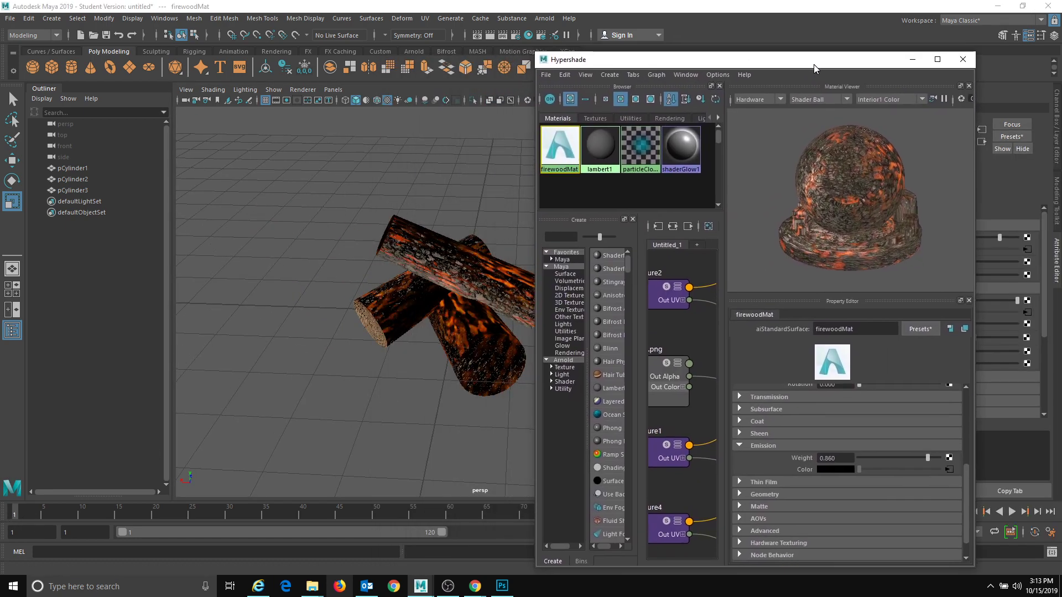
{"action": "right_click", "coordinate": [809, 460]}
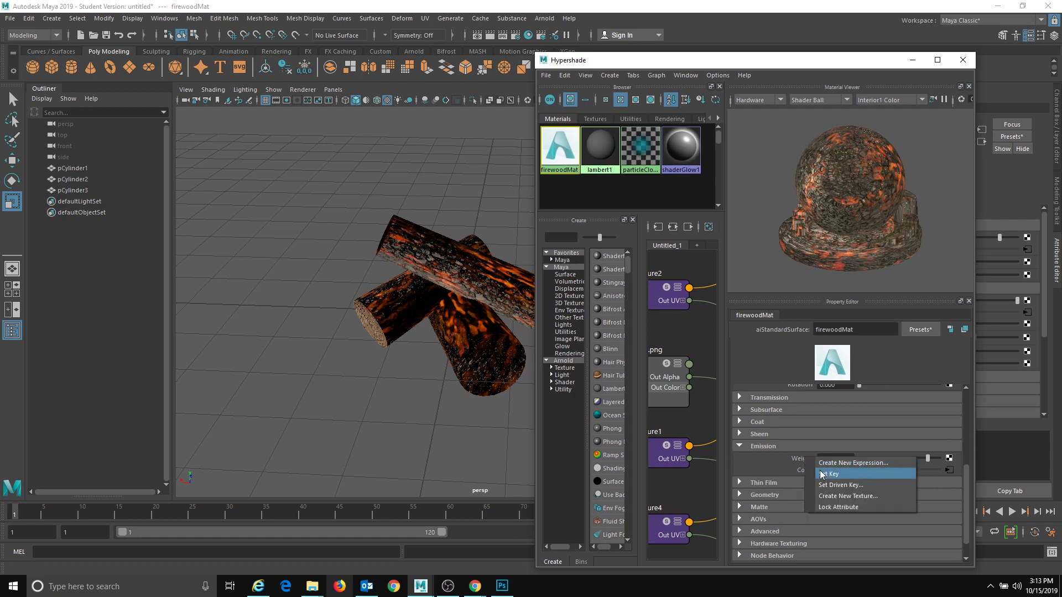
{"action": "left_click", "coordinate": [829, 474]}
- Lower firewoodMat's Emission Weight to 0.231 at frame 30 and set a keyframe on it
{"action": "left_click_drag", "start_coordinate": [21, 518], "coordinate": [226, 521]}
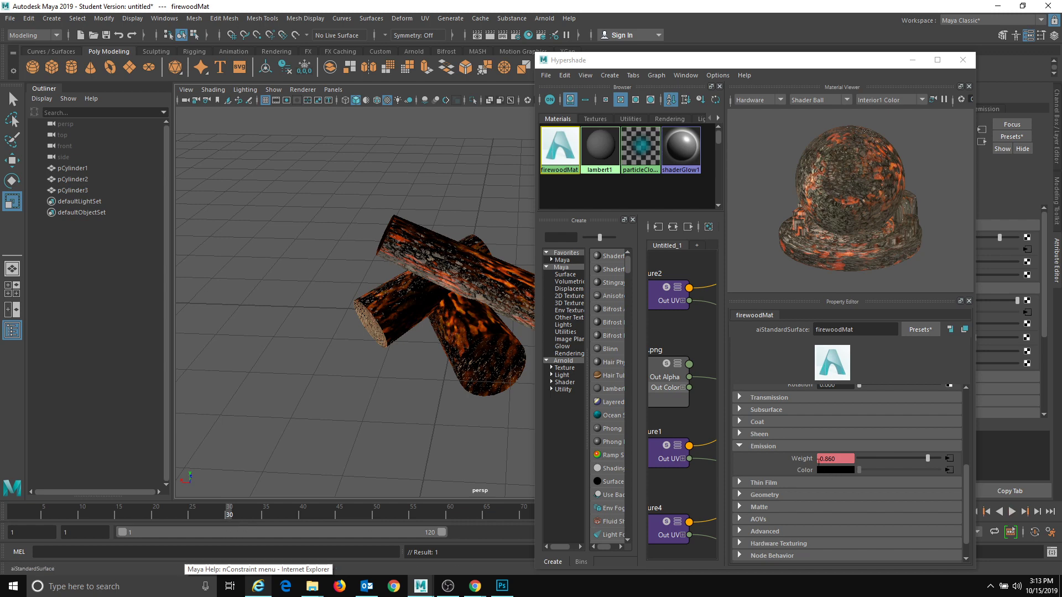
{"action": "left_click_drag", "start_coordinate": [928, 458], "coordinate": [871, 455]}
{"action": "right_click", "coordinate": [800, 457]}
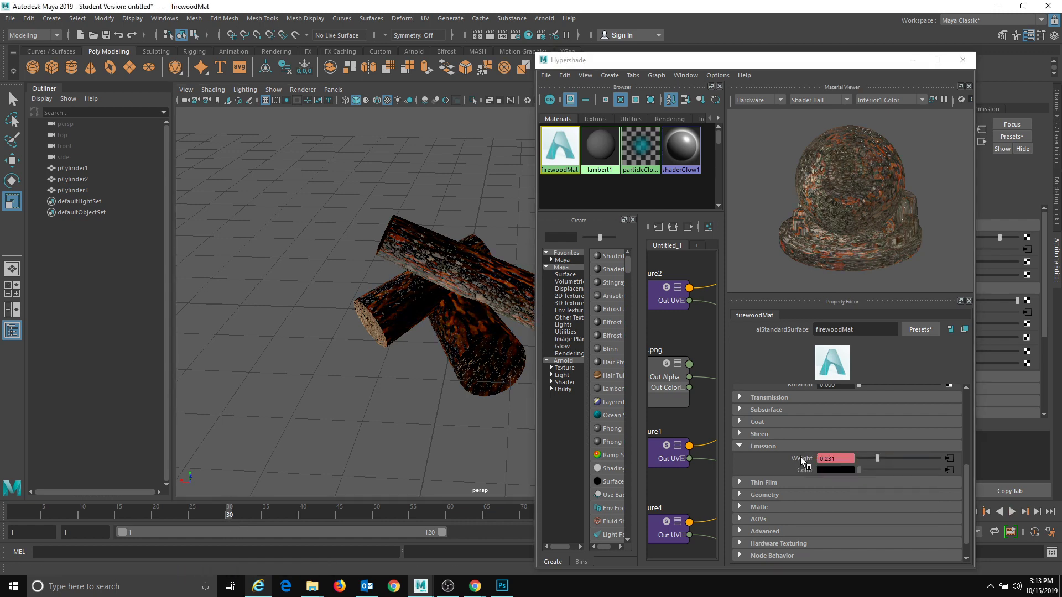
{"action": "left_click", "coordinate": [808, 467]}
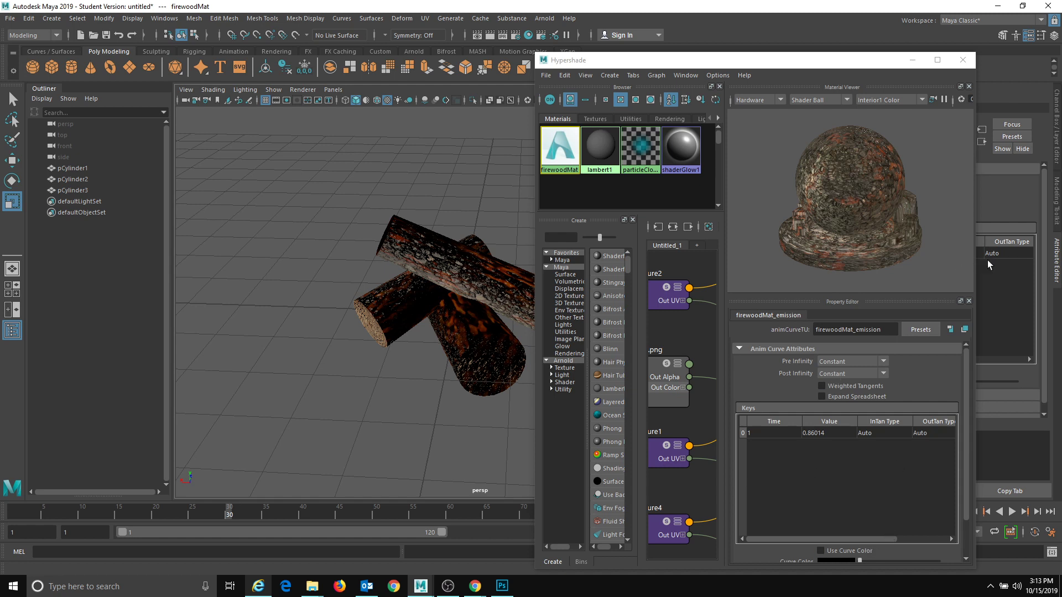
{"action": "left_click", "coordinate": [961, 377]}
{"action": "left_click_drag", "start_coordinate": [964, 411], "coordinate": [958, 466]}
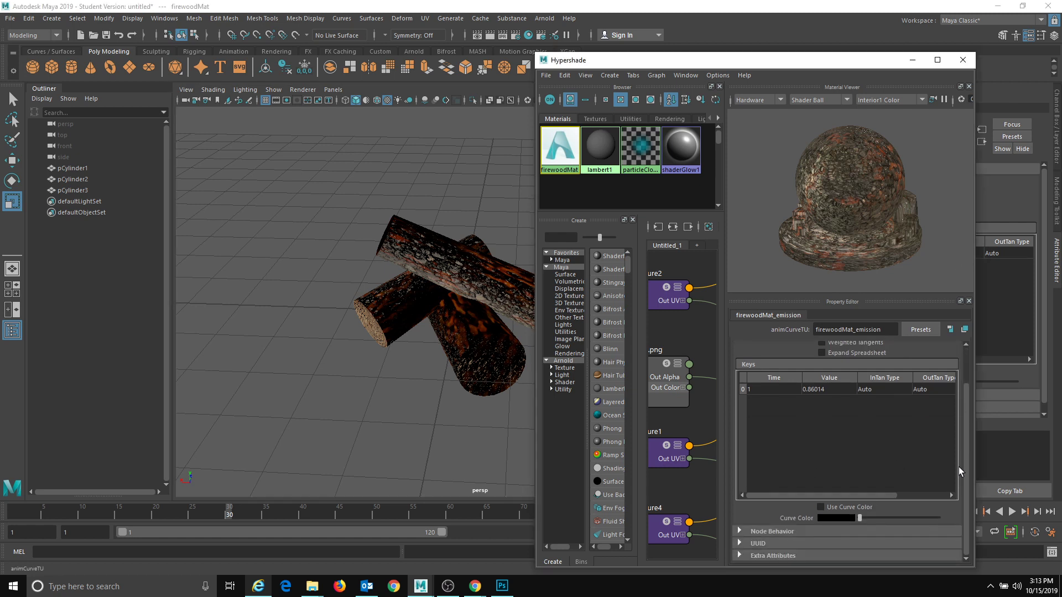
{"action": "left_click", "coordinate": [671, 512]}
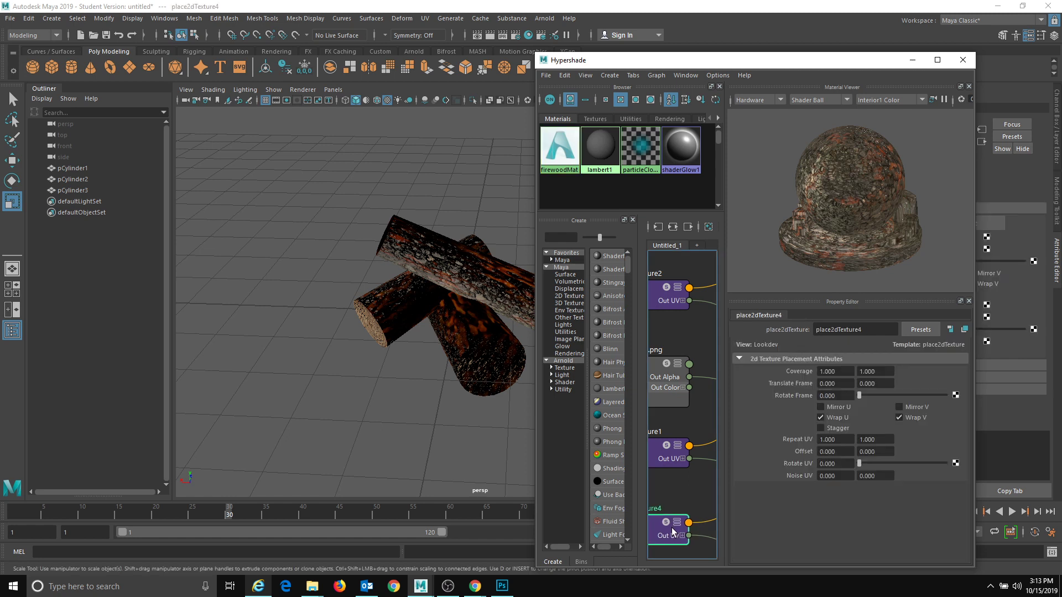
{"action": "left_click", "coordinate": [549, 149]}
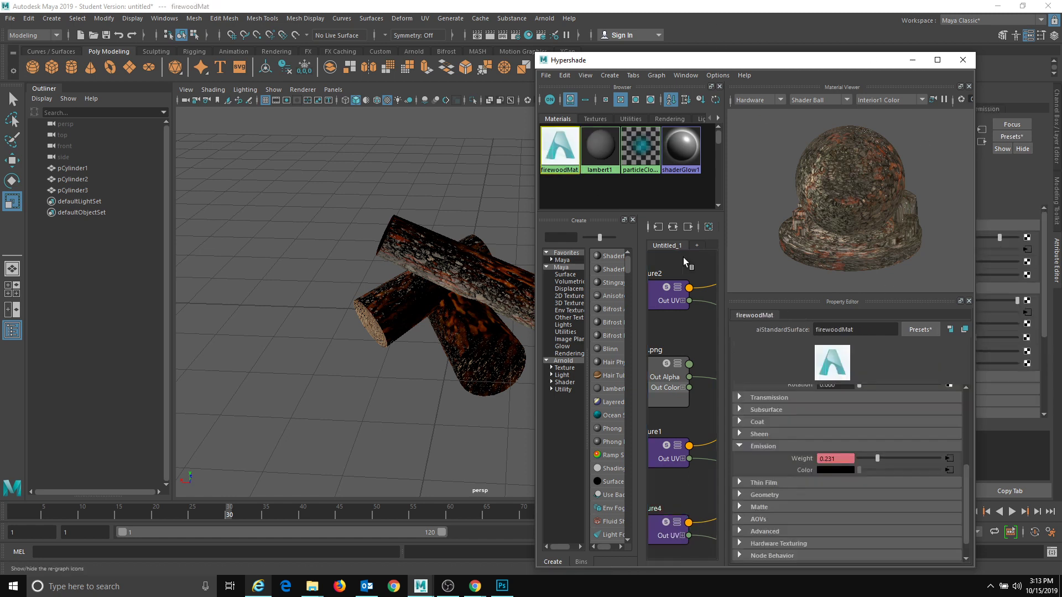
{"action": "right_click", "coordinate": [804, 458]}
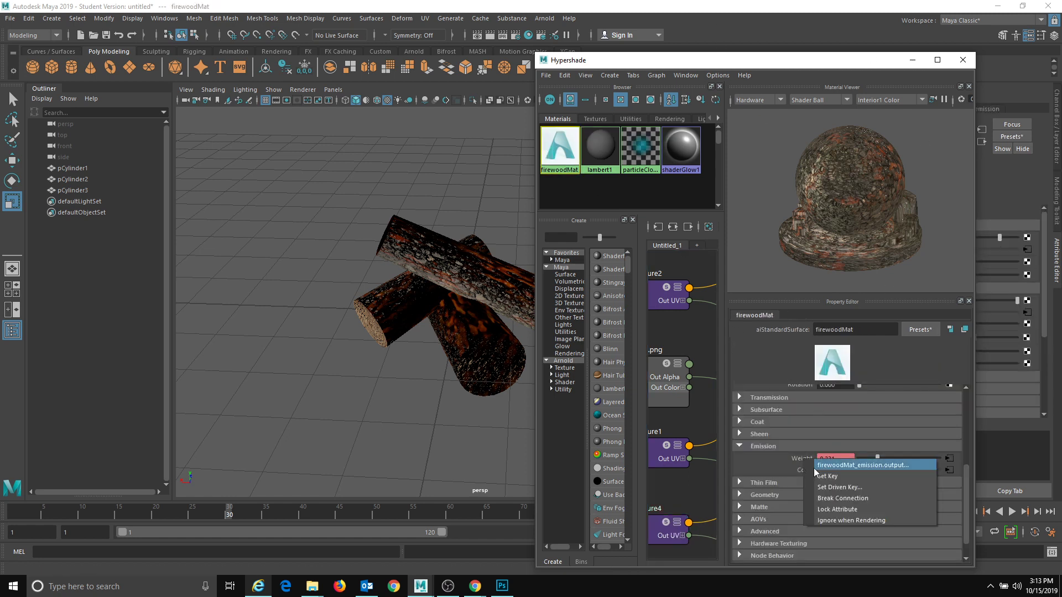
{"action": "left_click", "coordinate": [817, 475]}
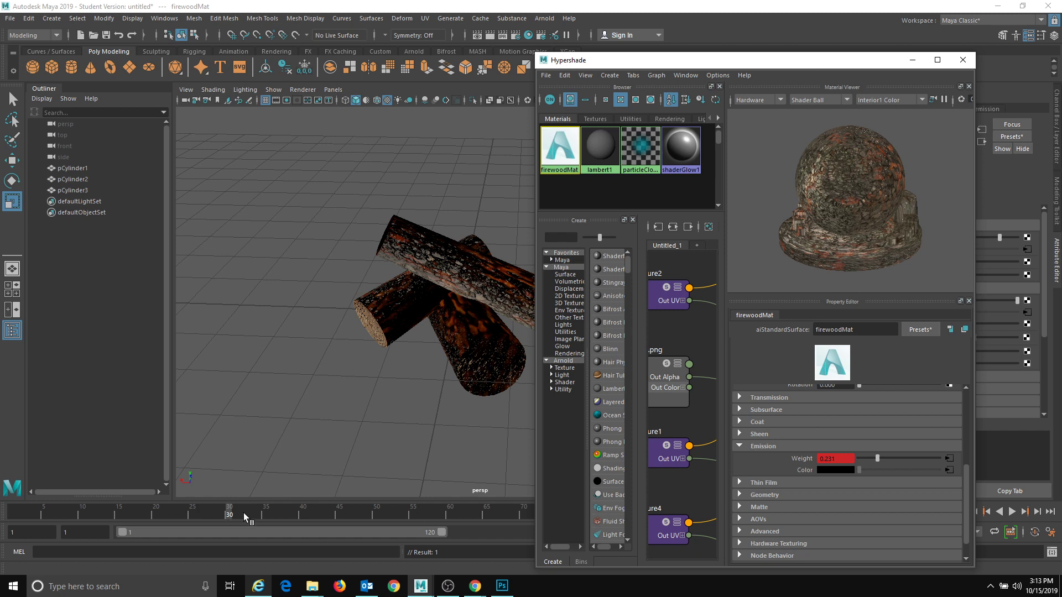
- Raise firewoodMat's Emission Weight to 0.783 at frame 60 and set a keyframe on it
{"action": "left_click_drag", "start_coordinate": [243, 513], "coordinate": [328, 513]}
{"action": "left_click_drag", "start_coordinate": [455, 527], "coordinate": [450, 526]}
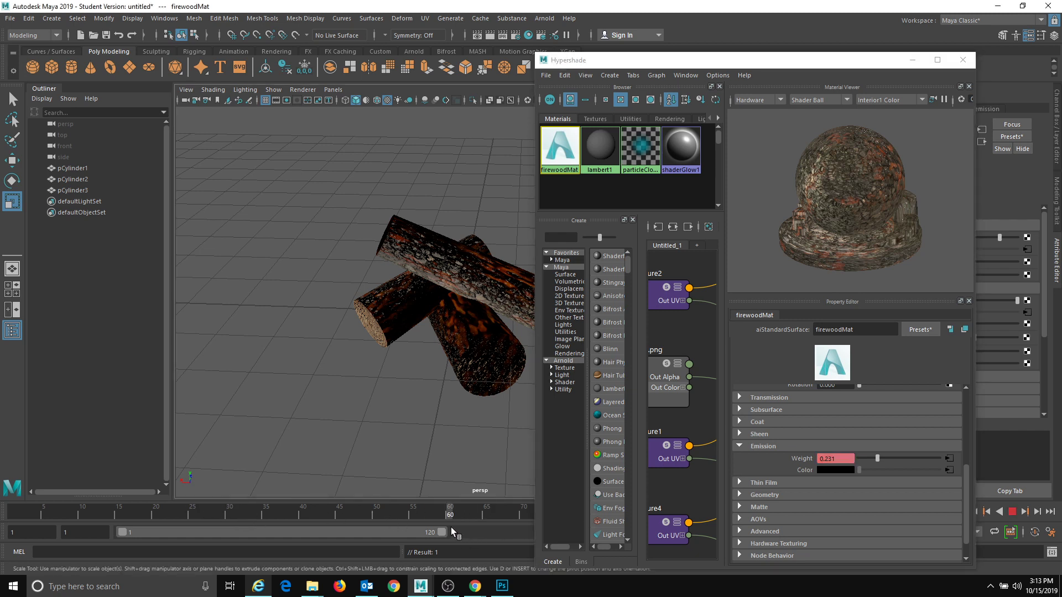
{"action": "left_click_drag", "start_coordinate": [882, 460], "coordinate": [918, 460]}
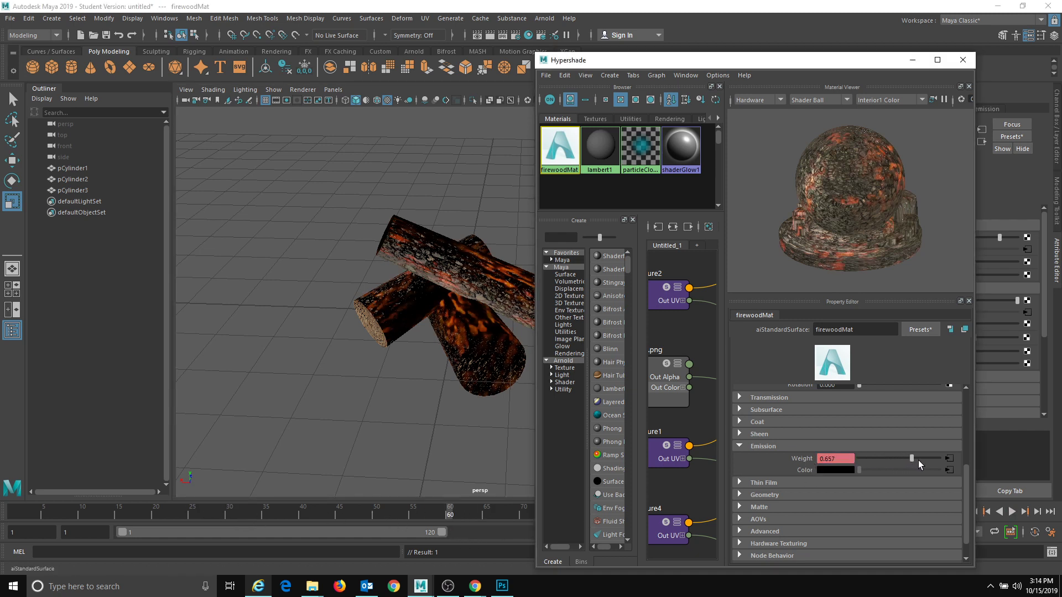
{"action": "right_click", "coordinate": [805, 459]}
{"action": "left_click", "coordinate": [824, 478]}
- Lower firewoodMat's Emission Weight to 0.231 at frame 91 and set a keyframe on it
{"action": "left_click_drag", "start_coordinate": [712, 61], "coordinate": [180, 62]}
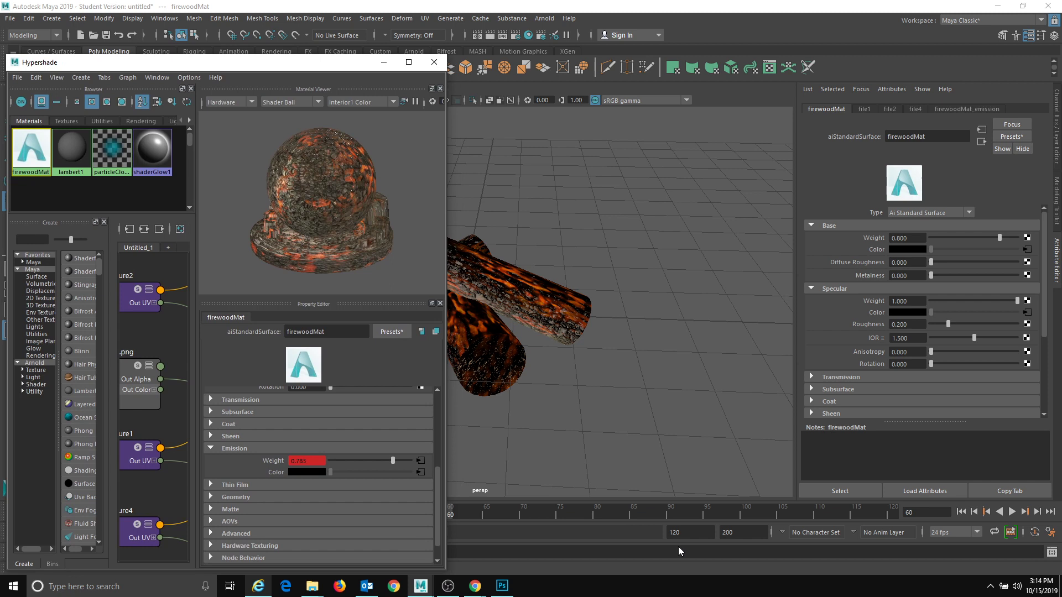
{"action": "left_click", "coordinate": [677, 512]}
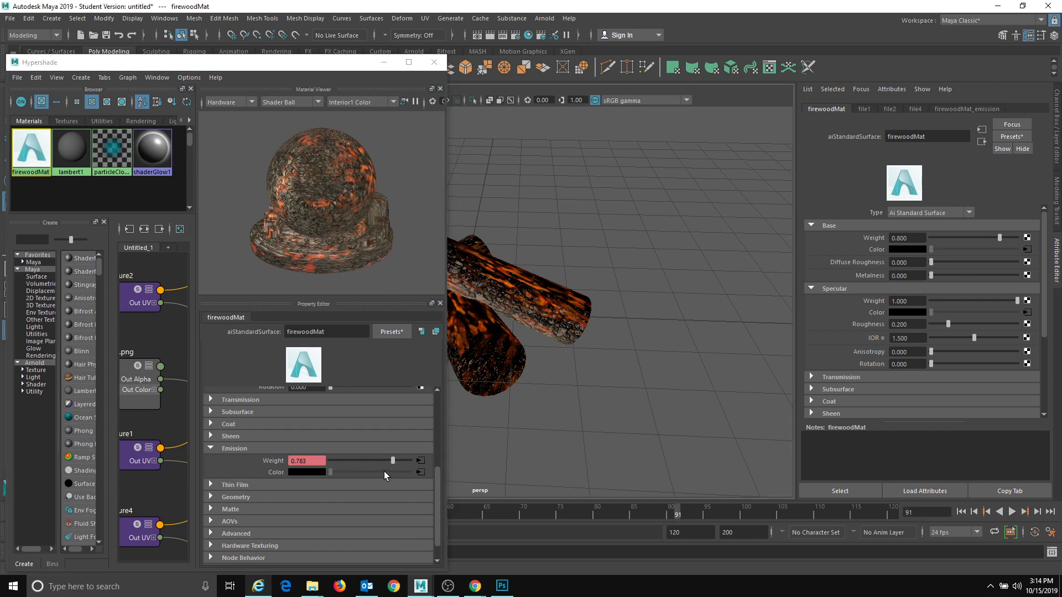
{"action": "left_click_drag", "start_coordinate": [389, 460], "coordinate": [348, 460]}
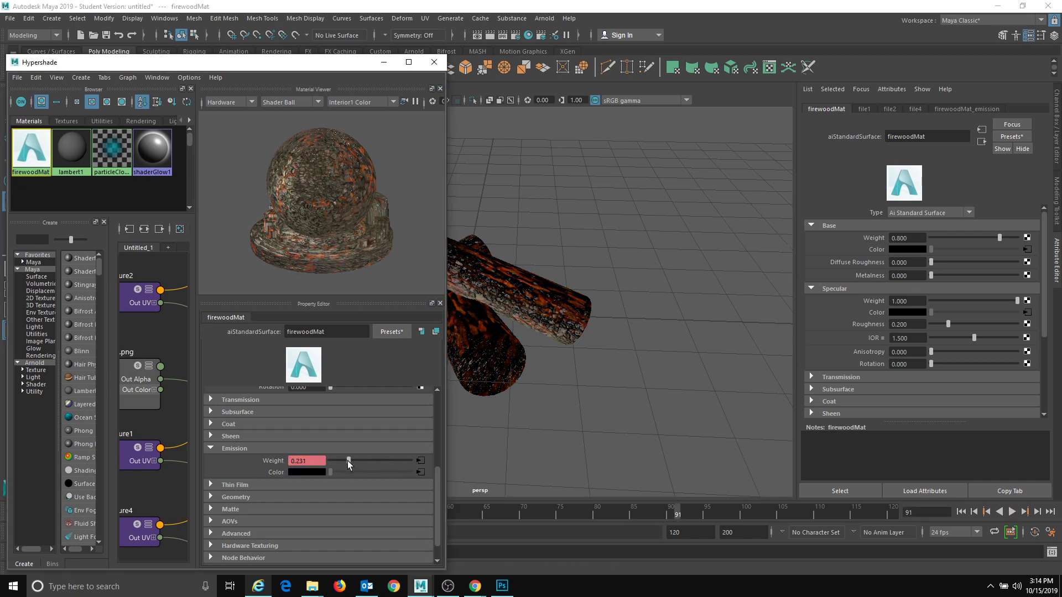
{"action": "right_click", "coordinate": [279, 463]}
{"action": "left_click", "coordinate": [301, 468]}
- Raise firewoodMat's Emission Weight to 0.902 at frame 120, set a keyframe on it and close the Hypershade
{"action": "left_click", "coordinate": [892, 513]}
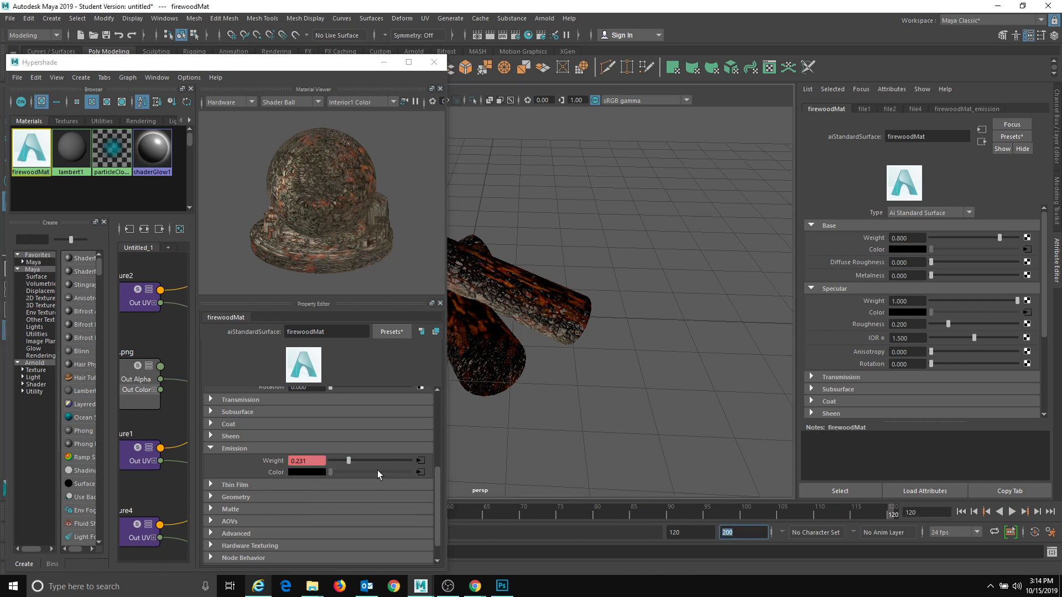
{"action": "left_click_drag", "start_coordinate": [365, 463], "coordinate": [400, 462]}
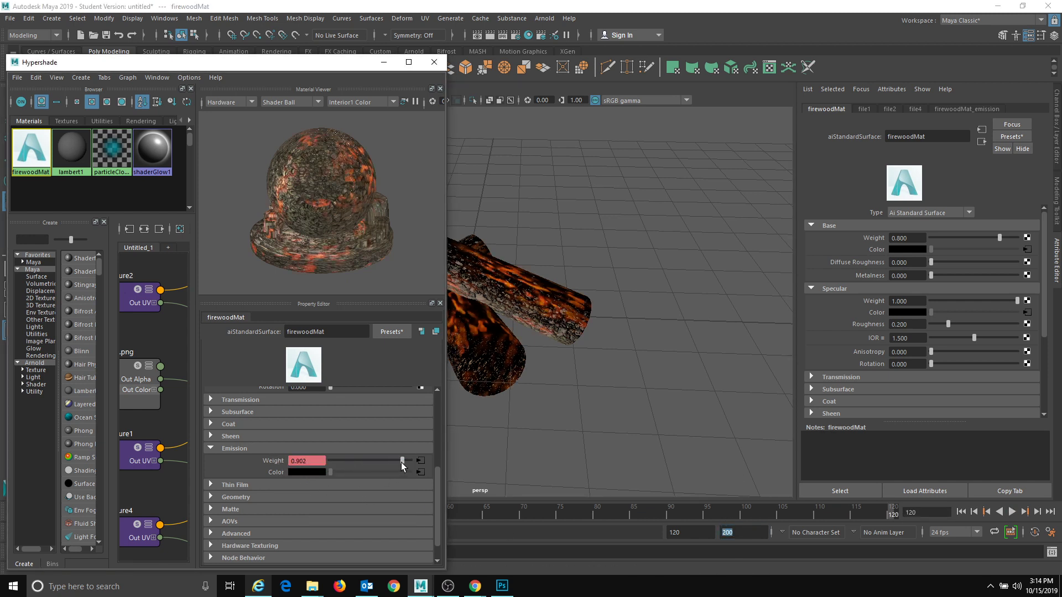
{"action": "right_click", "coordinate": [283, 462]}
{"action": "left_click", "coordinate": [294, 470]}
{"action": "left_click", "coordinate": [434, 62]}
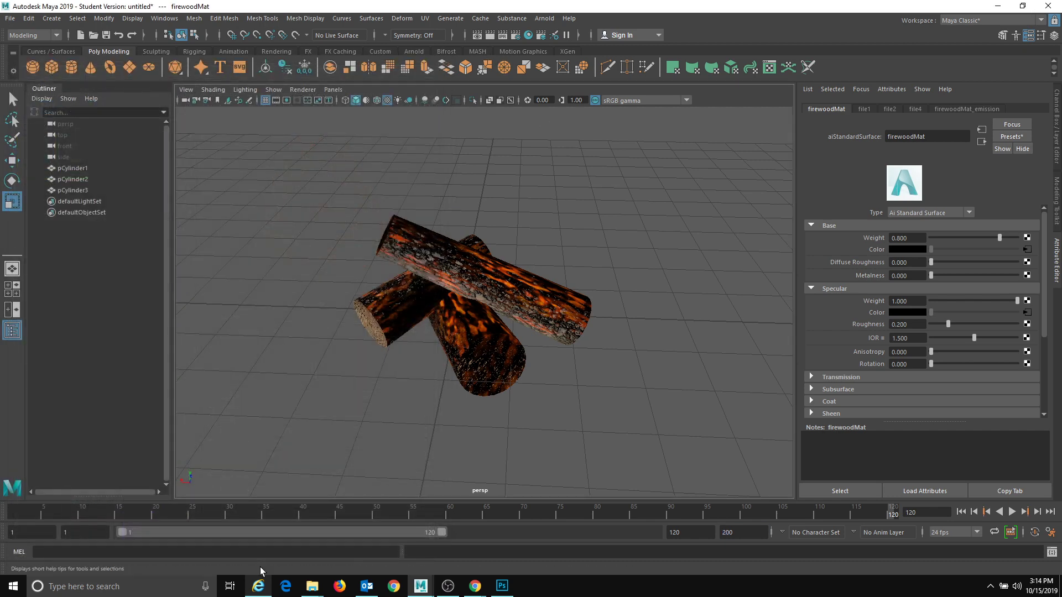
- Play the animation from frame 1 to check the pulsing ember glow on the logs, and stop playback
{"action": "key", "text": "alt+v"}
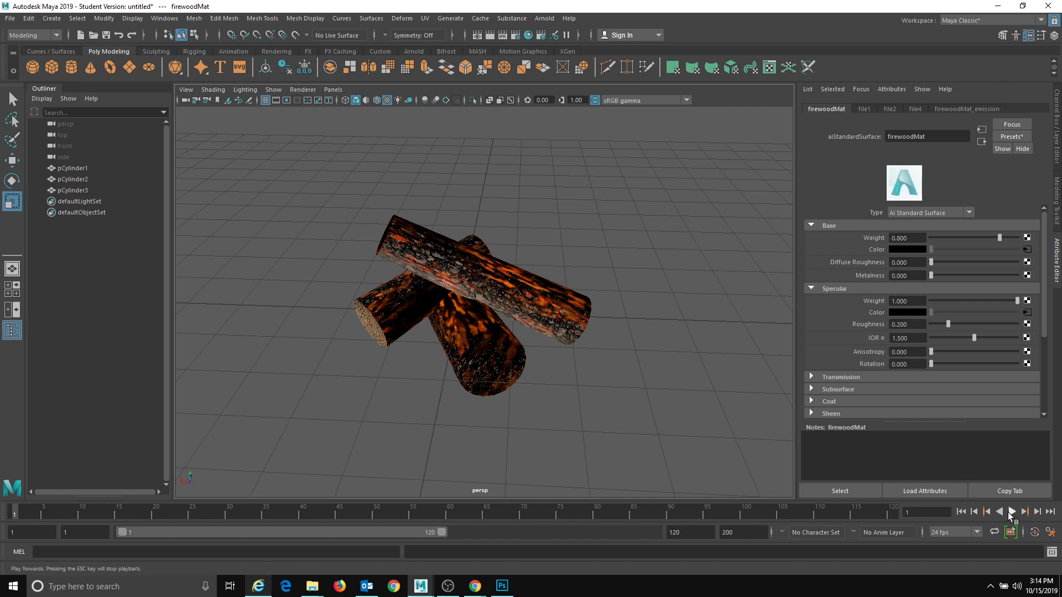
{"action": "left_click", "coordinate": [1012, 513]}
{"action": "left_click", "coordinate": [1012, 514]}
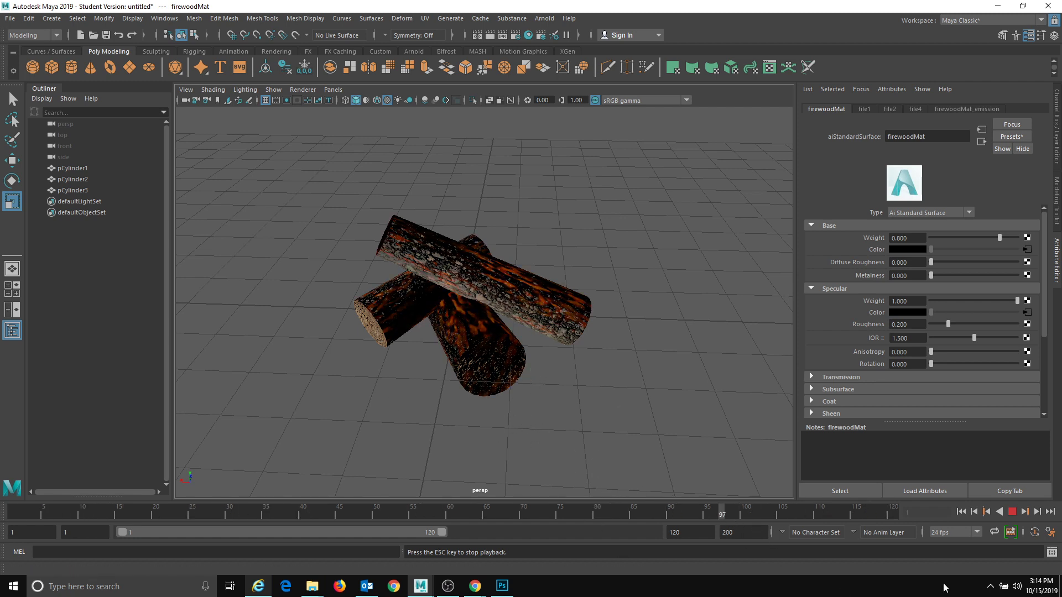
{"action": "left_click", "coordinate": [1011, 514]}
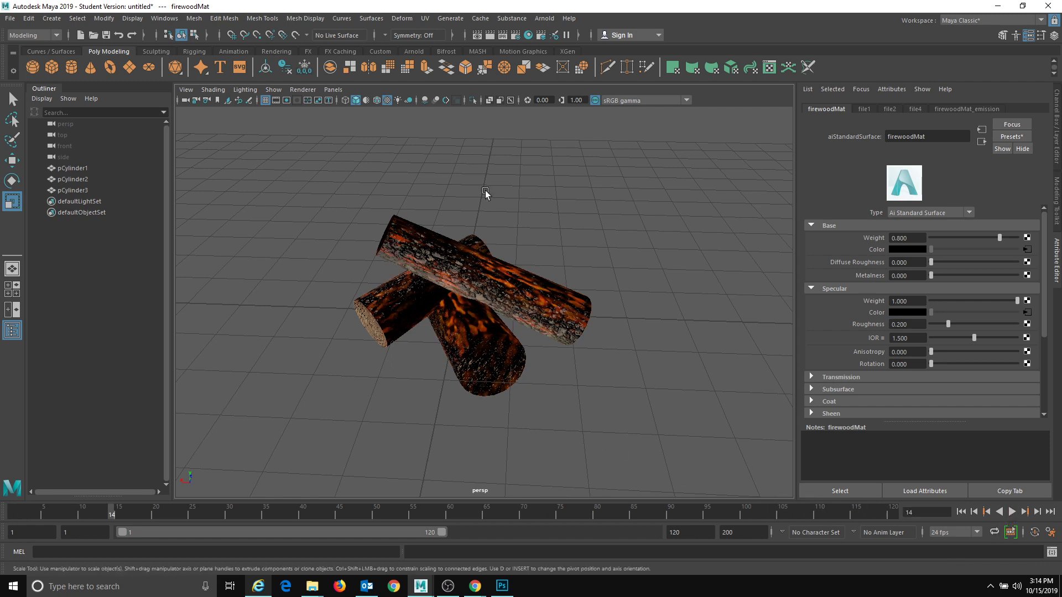
- Create a polygon plane under the logs and scale it up uniformly into a large ground surface
{"action": "left_click", "coordinate": [130, 69]}
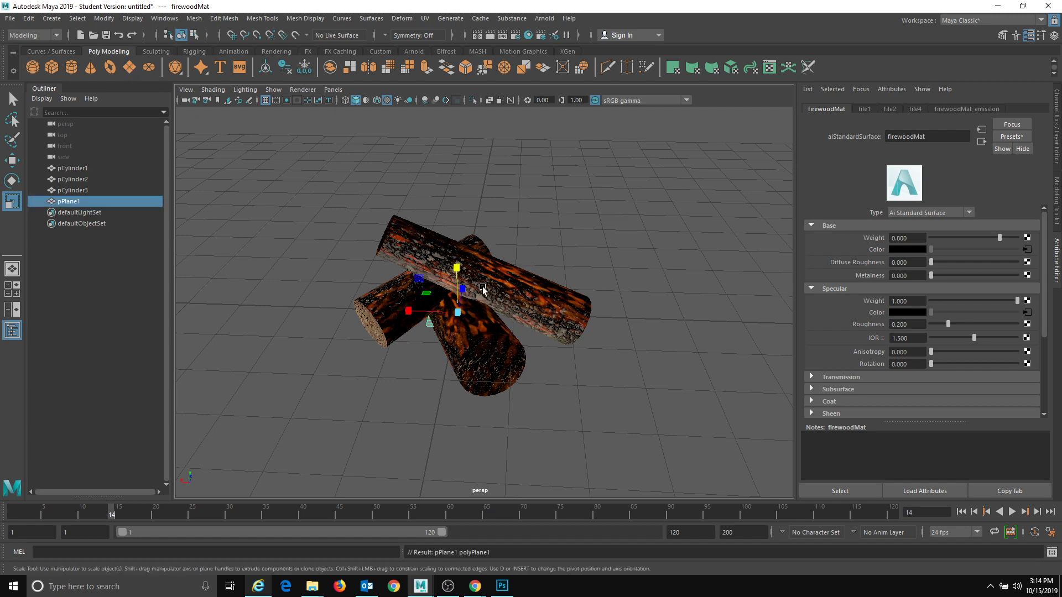
{"action": "left_click_drag", "start_coordinate": [457, 313], "coordinate": [988, 315]}
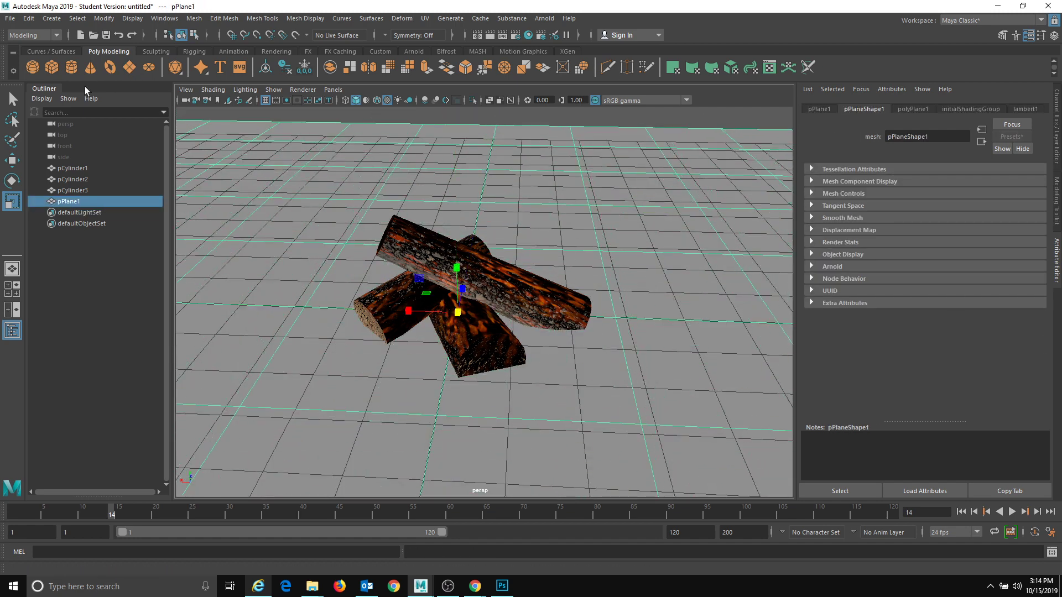
{"action": "left_click", "coordinate": [32, 67]}
{"action": "key", "text": "w"}
{"action": "key", "text": "r"}
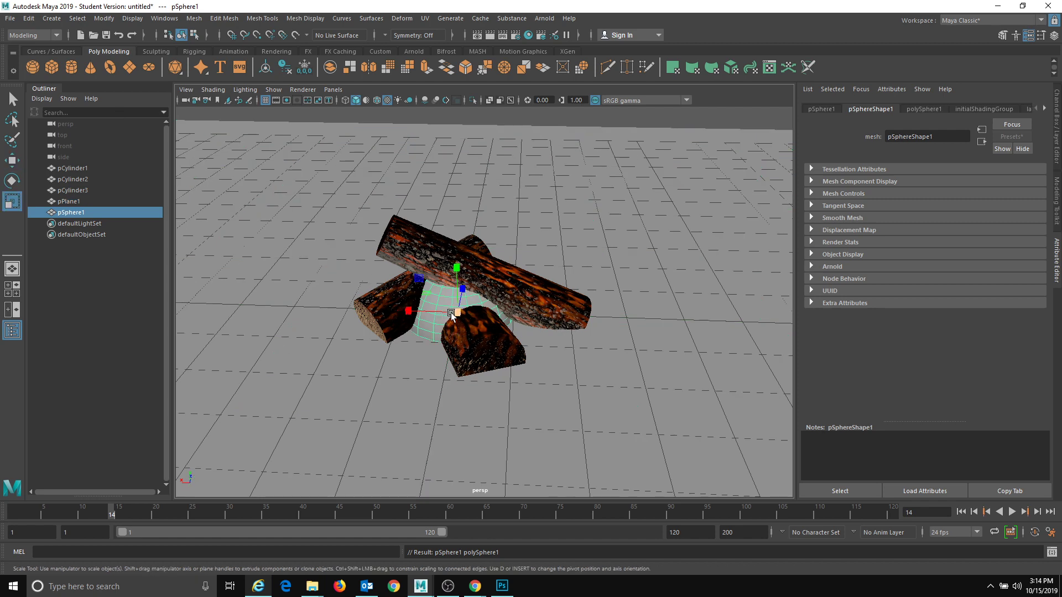
{"action": "left_click_drag", "start_coordinate": [452, 316], "coordinate": [341, 352]}
{"action": "key", "text": "w"}
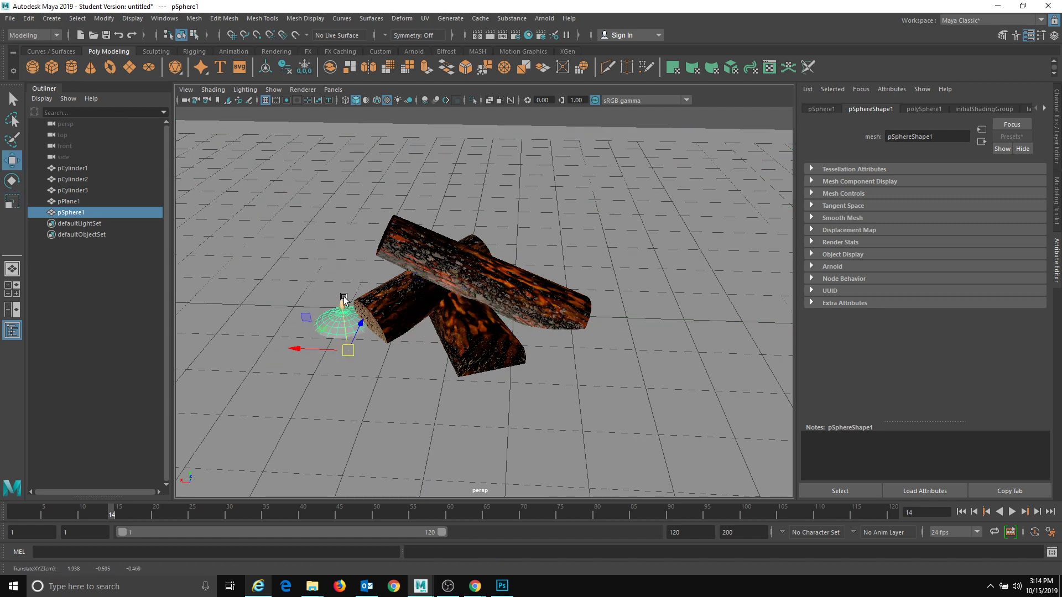
{"action": "left_click_drag", "start_coordinate": [343, 302], "coordinate": [337, 268]}
{"action": "key", "text": "Delete"}
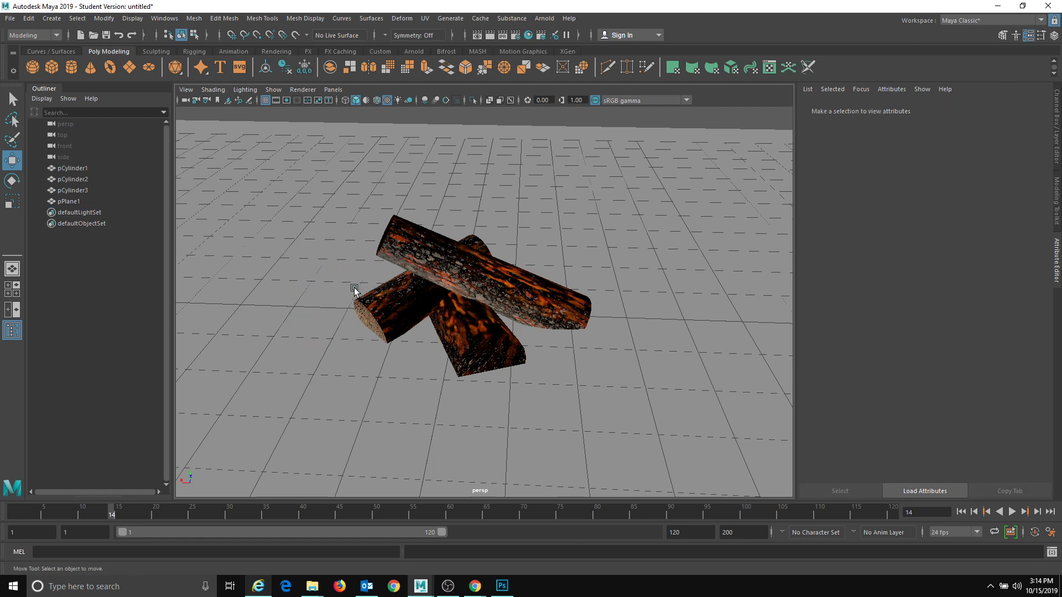
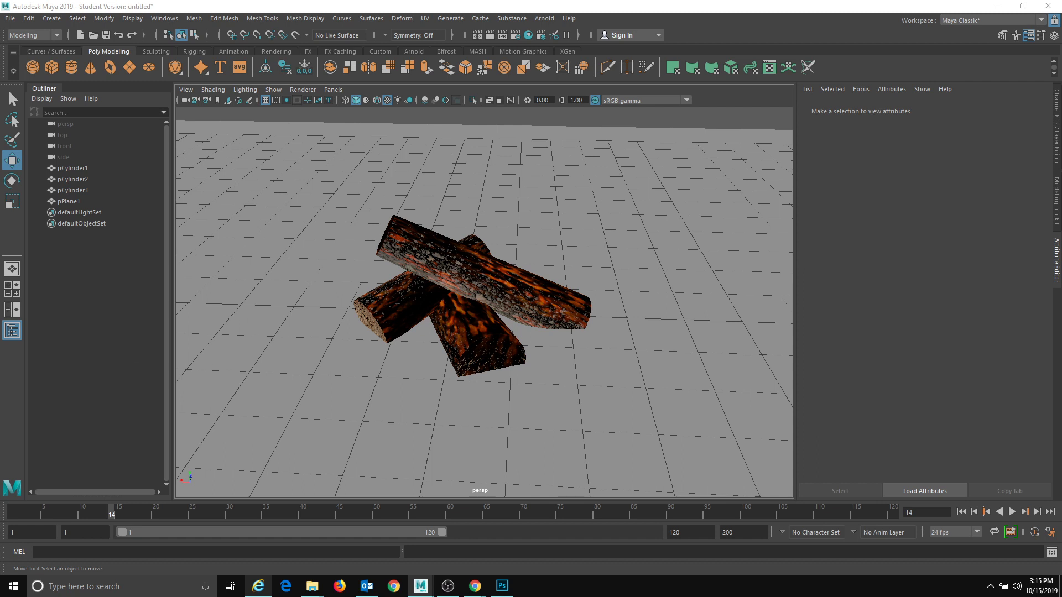
- Paste the copied stone ring group around the logs and scale it uniformly to 1.232
{"action": "left_click", "coordinate": [322, 176]}
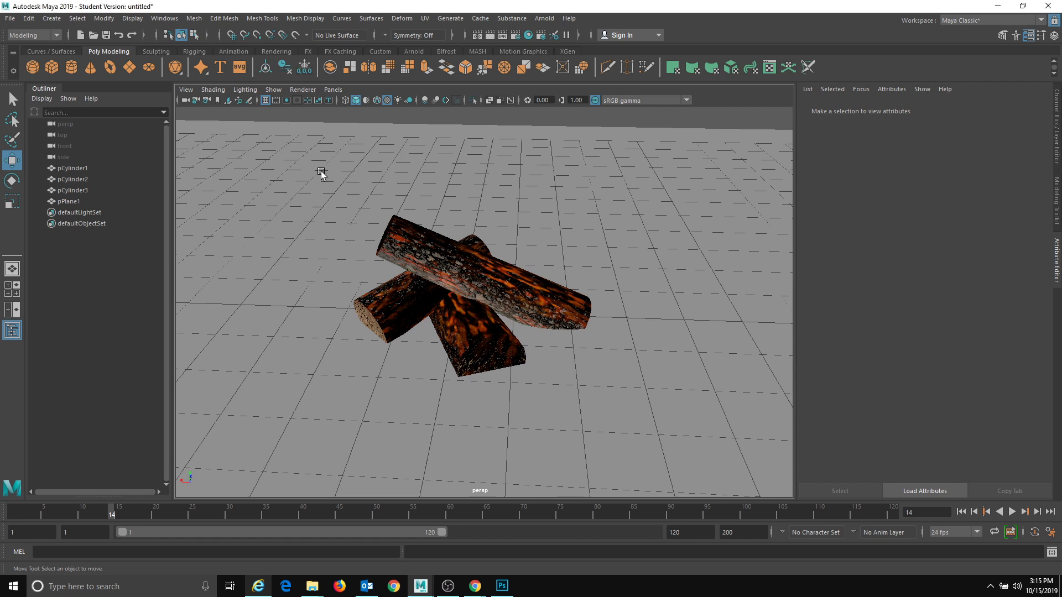
{"action": "key", "text": "ctrl+v"}
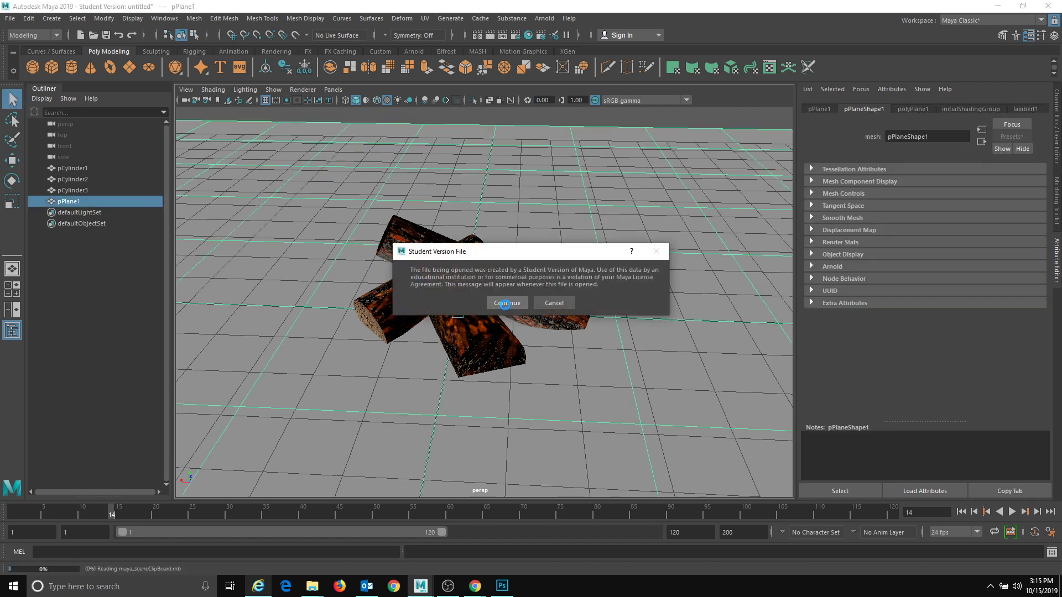
{"action": "left_click", "coordinate": [506, 303]}
{"action": "key", "text": "r"}
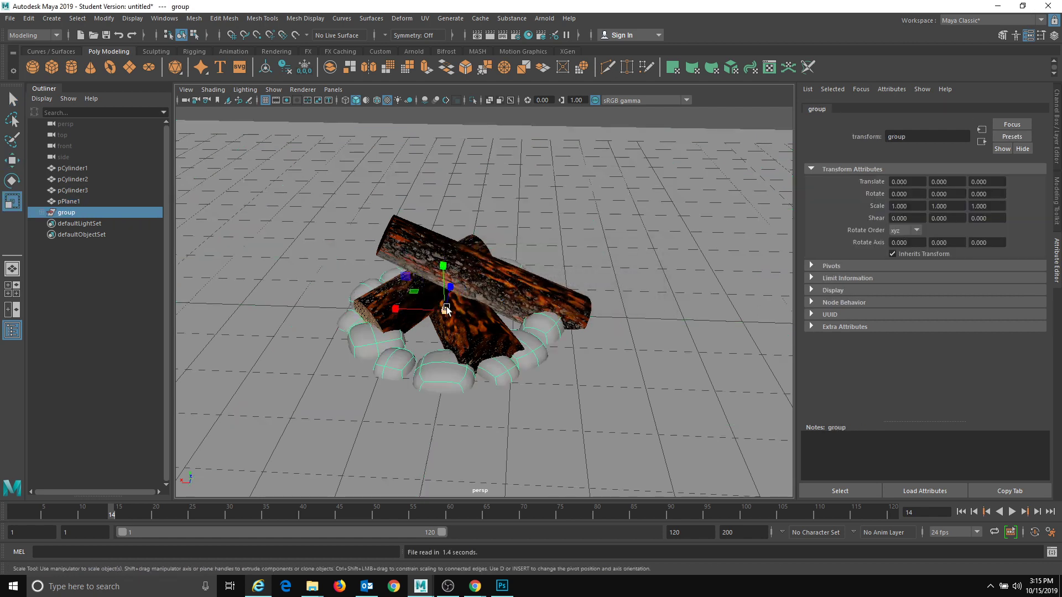
{"action": "mouse_move", "coordinate": [447, 313]}
{"action": "left_mouse_down"}
{"action": "mouse_move", "coordinate": [481, 309]}
{"action": "mouse_move", "coordinate": [466, 317]}
{"action": "left_mouse_up"}
{"action": "key", "text": "w"}
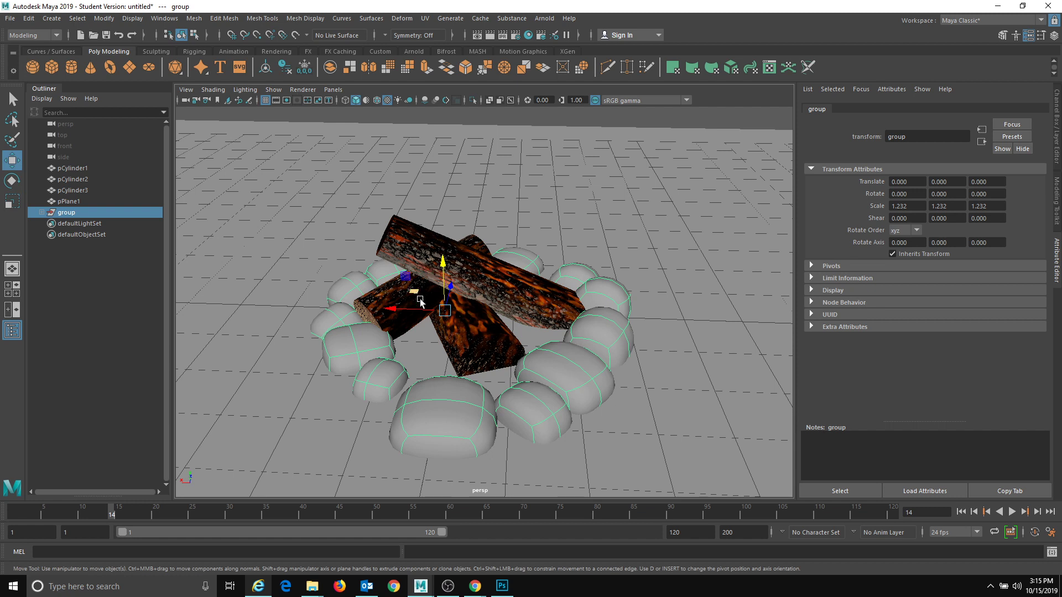
- Compare the unsmoothed and smooth-preview display of the small stone in the front of the ring
{"action": "left_click", "coordinate": [396, 369]}
{"action": "key", "text": "1"}
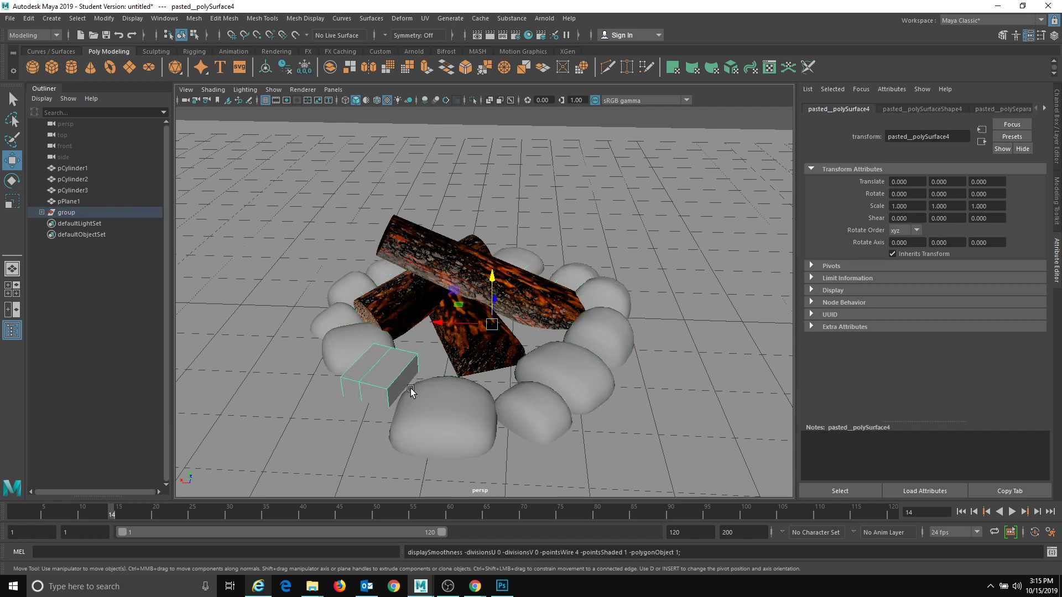
{"action": "key", "text": "3"}
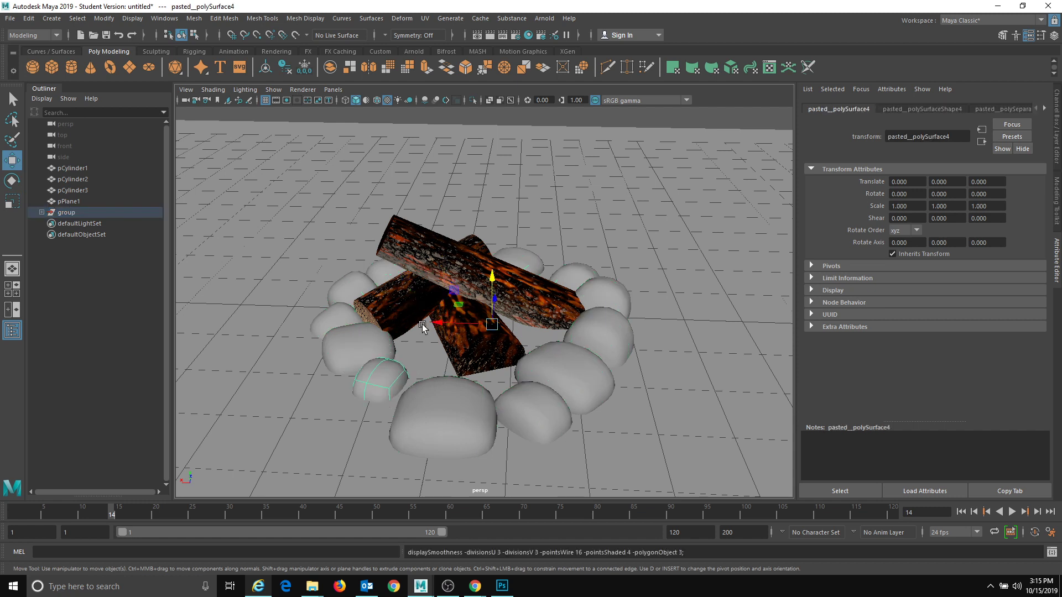
- Shift the joined stones pasted__pCube7 to Translate Z 0.365 and slightly along X, and clear the selection
{"action": "left_click", "coordinate": [427, 399]}
{"action": "left_click_drag", "start_coordinate": [492, 382], "coordinate": [464, 406], "text": "alt"}
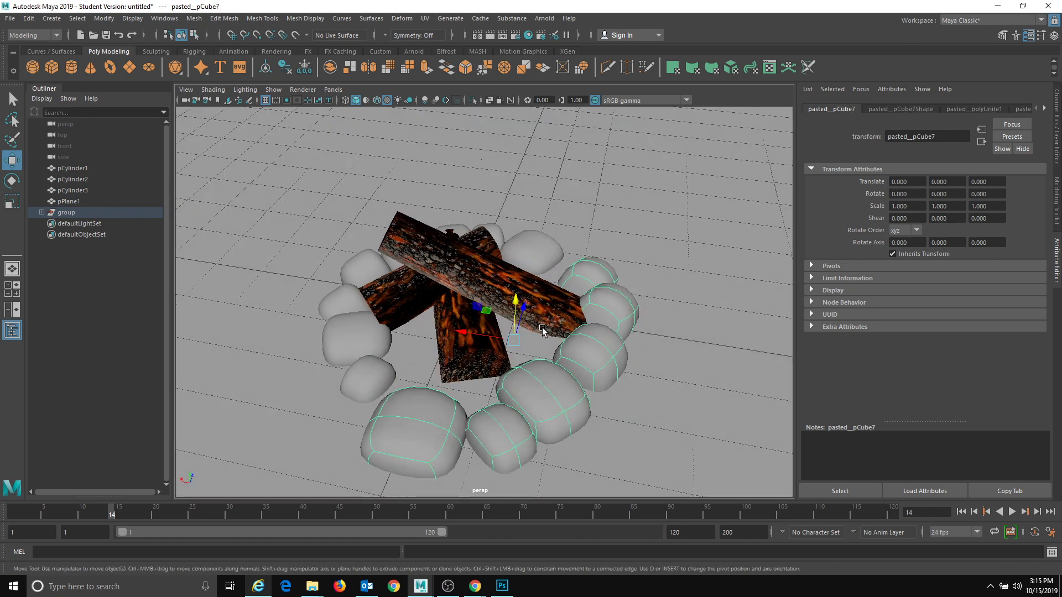
{"action": "left_click_drag", "start_coordinate": [526, 302], "coordinate": [528, 294]}
{"action": "left_click_drag", "start_coordinate": [528, 307], "coordinate": [529, 288], "text": "alt"}
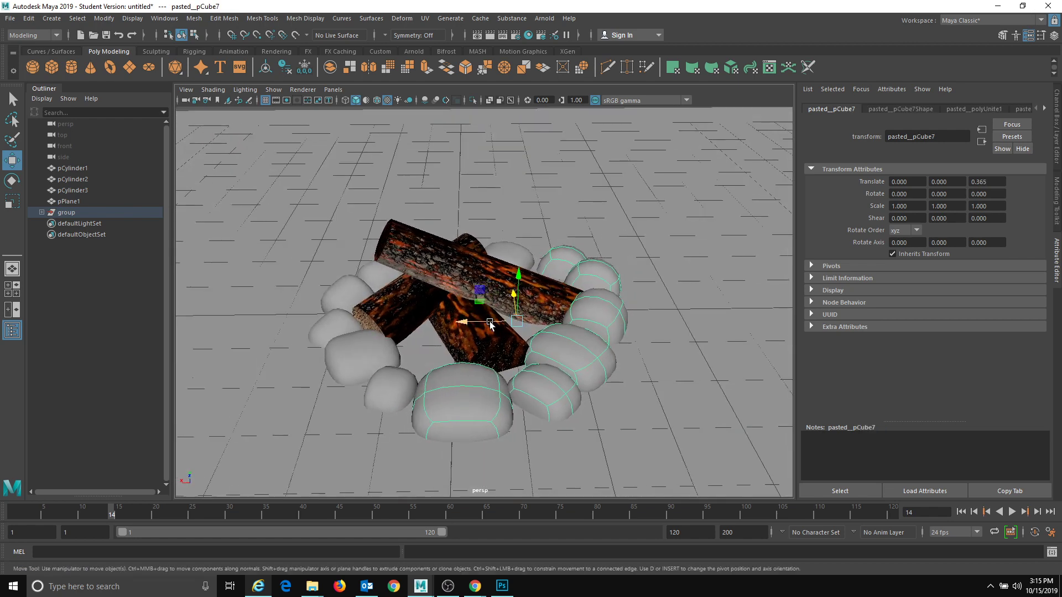
{"action": "left_click_drag", "start_coordinate": [489, 324], "coordinate": [484, 324]}
{"action": "left_click_drag", "start_coordinate": [497, 370], "coordinate": [549, 173], "text": "alt"}
{"action": "left_click", "coordinate": [553, 184]}
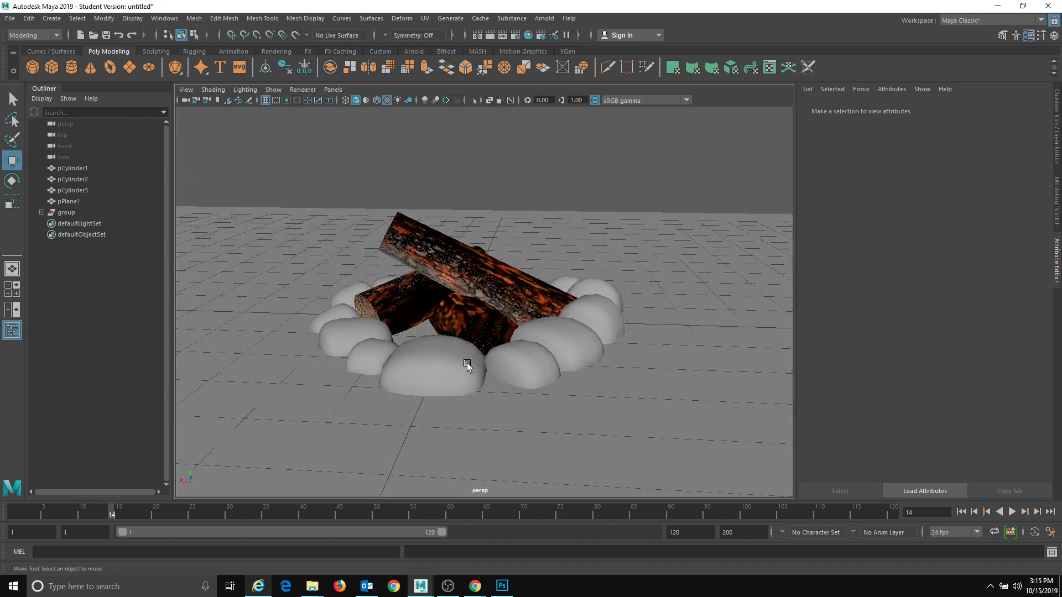
{"action": "left_click", "coordinate": [367, 360]}
{"action": "left_click_drag", "start_coordinate": [367, 360], "coordinate": [506, 167], "text": "alt"}
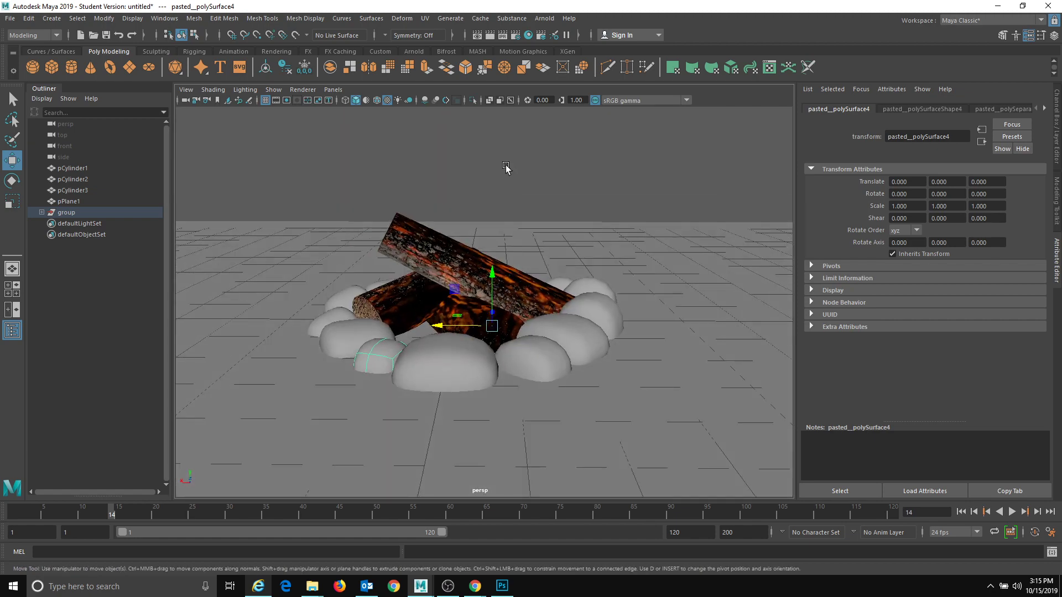
{"action": "left_click", "coordinate": [506, 167]}
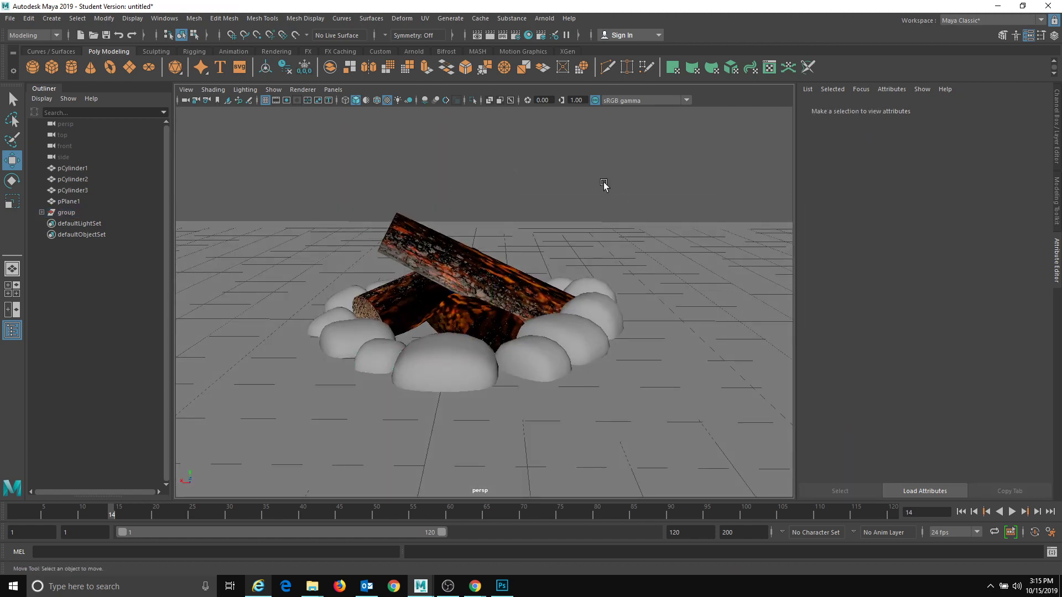
{"action": "left_click_drag", "start_coordinate": [605, 184], "coordinate": [615, 287], "text": "alt"}
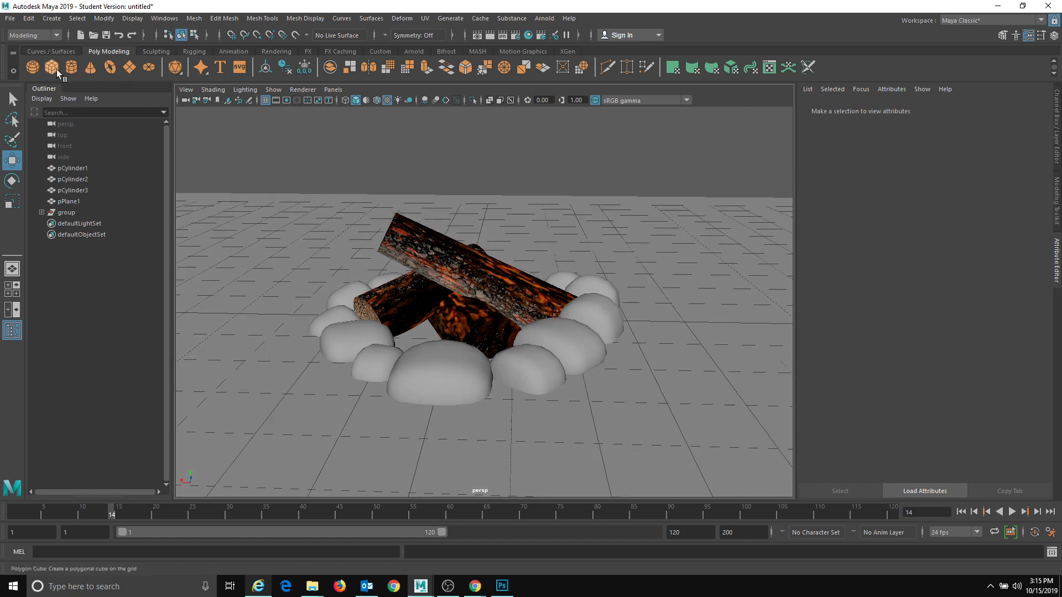
- Create a polygon sphere centred on the campfire and scale it uniformly to 15.005 around the stones and logs
{"action": "left_click", "coordinate": [33, 67]}
{"action": "scroll", "coordinate": [451, 372], "scroll_direction": "down", "scroll_amount": 3}
{"action": "left_click_drag", "start_coordinate": [450, 372], "coordinate": [457, 407], "text": "alt"}
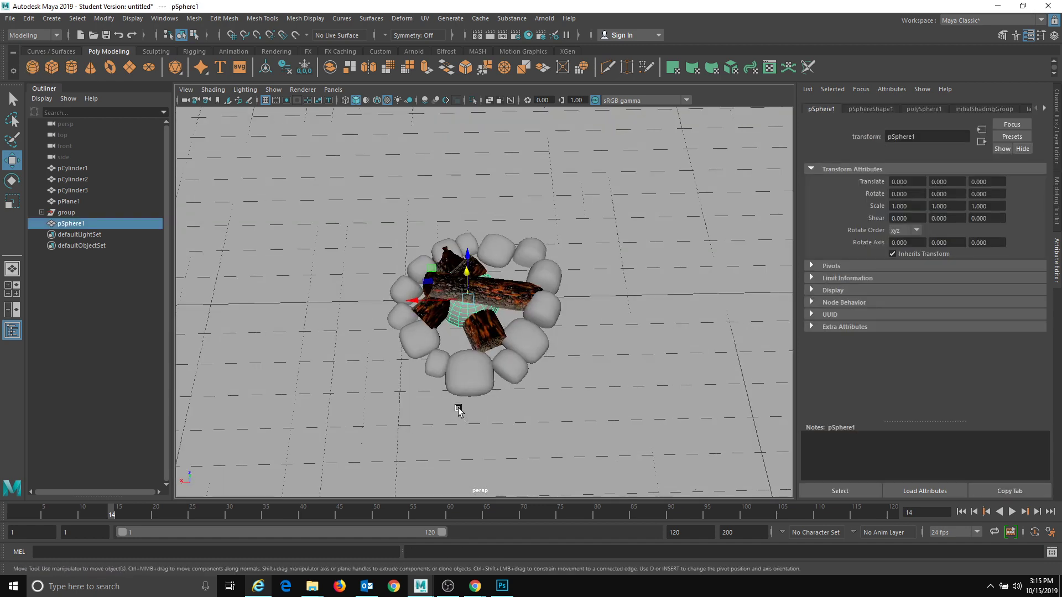
{"action": "key", "text": "r"}
{"action": "left_click_drag", "start_coordinate": [468, 299], "coordinate": [607, 362]}
{"action": "left_click_drag", "start_coordinate": [519, 363], "coordinate": [515, 307], "text": "alt"}
{"action": "right_click_drag", "start_coordinate": [514, 305], "coordinate": [647, 350], "text": "alt"}
{"action": "left_click_drag", "start_coordinate": [649, 351], "coordinate": [647, 344], "text": "alt"}
{"action": "left_click_drag", "start_coordinate": [463, 314], "coordinate": [305, 349]}
{"action": "right_click_drag", "start_coordinate": [305, 349], "coordinate": [461, 344], "text": "alt"}
{"action": "middle_click_drag", "start_coordinate": [461, 344], "coordinate": [479, 360], "text": "alt"}
{"action": "left_click_drag", "start_coordinate": [480, 361], "coordinate": [850, 299], "text": "alt"}
{"action": "left_click", "coordinate": [497, 257]}
{"action": "right_click_drag", "start_coordinate": [576, 337], "coordinate": [186, 333], "text": "alt"}
{"action": "left_click", "coordinate": [499, 221]}
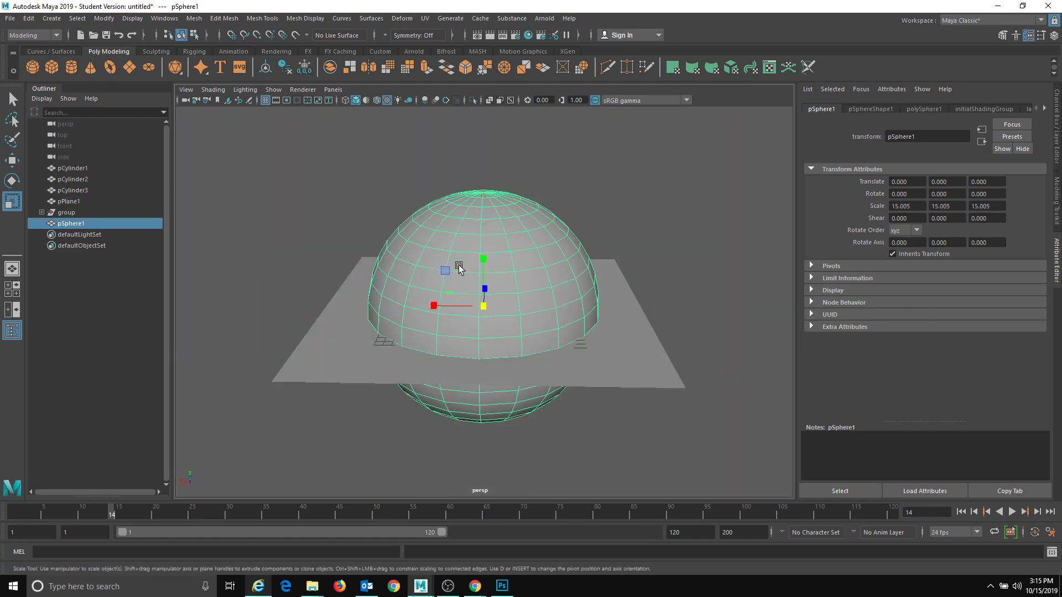
- Enlarge the surrounding sphere to a uniform scale of 19.223 and view the campfire from inside it
{"action": "left_click_drag", "start_coordinate": [505, 268], "coordinate": [544, 305], "text": "alt"}
{"action": "right_click_drag", "start_coordinate": [520, 312], "coordinate": [1018, 329], "text": "alt"}
{"action": "left_click_drag", "start_coordinate": [571, 362], "coordinate": [576, 323], "text": "alt"}
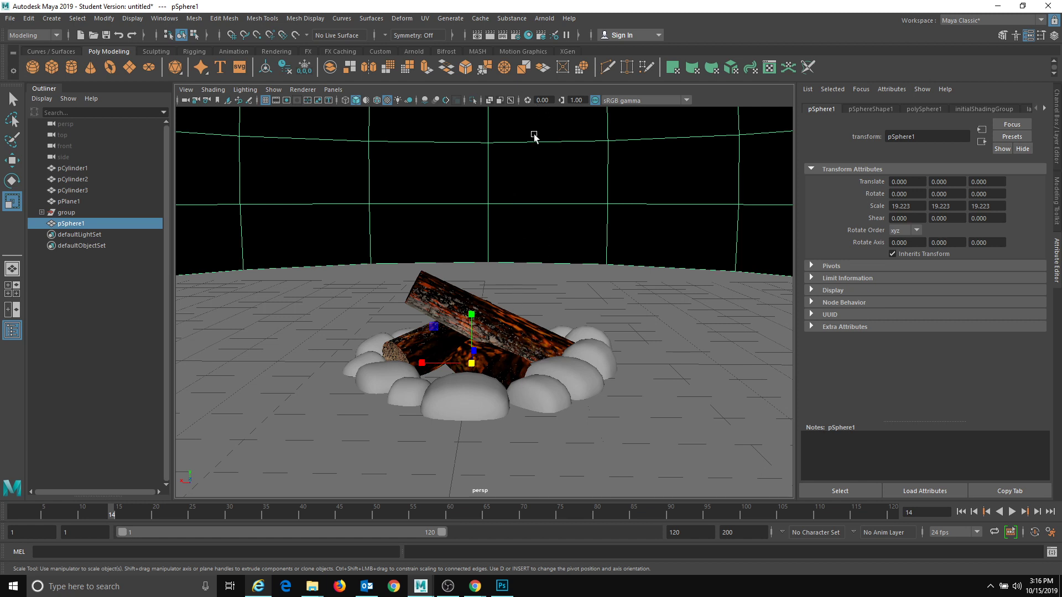
{"action": "mouse_move", "coordinate": [312, 585]}
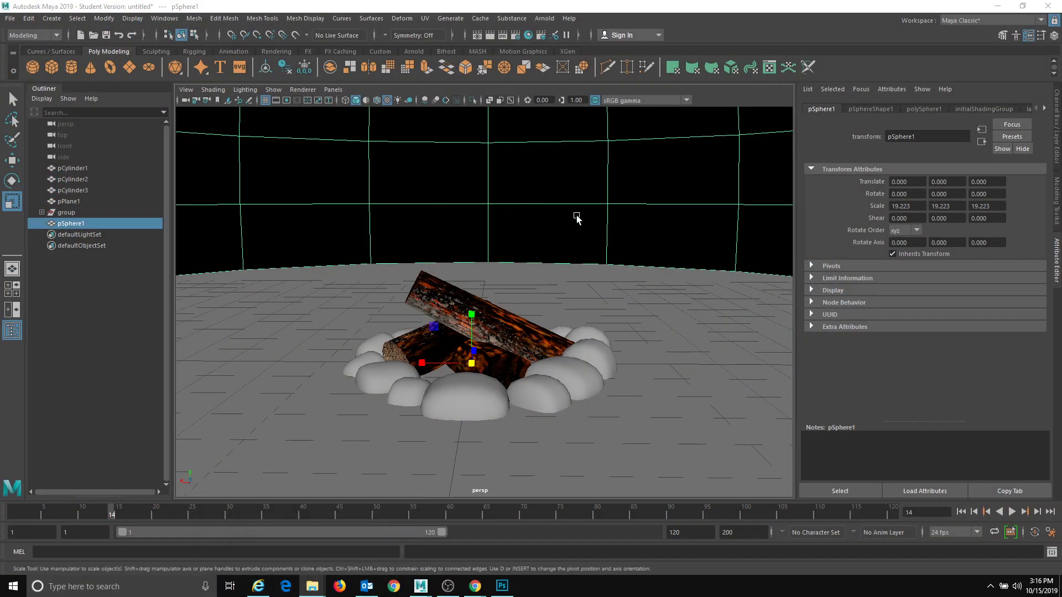
{"action": "left_click", "coordinate": [631, 295]}
{"action": "left_click", "coordinate": [602, 214]}
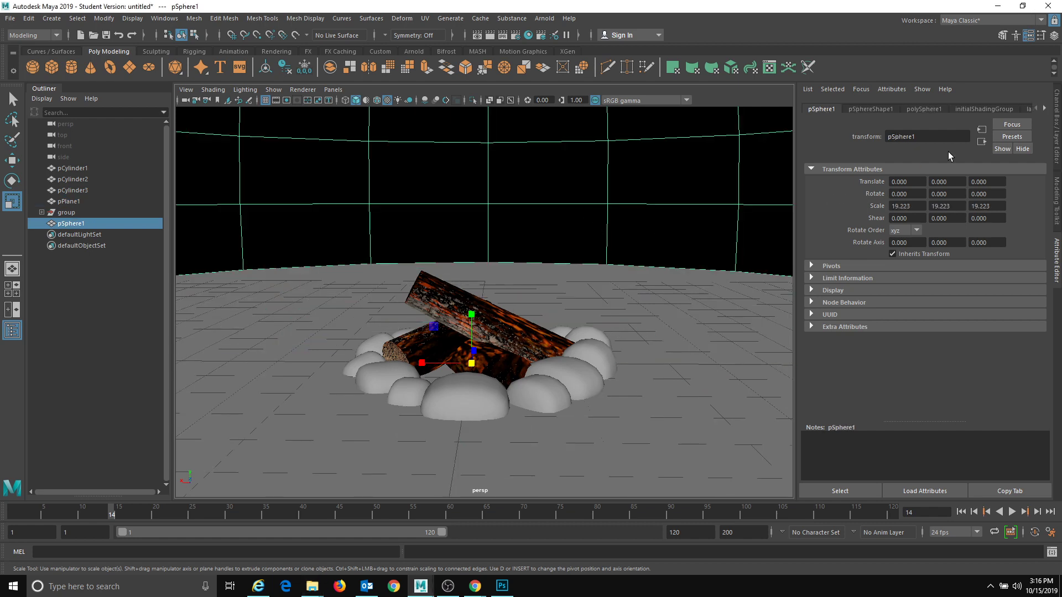
- Examine the Render Stats of the surrounding sphere's shape and of the ground plane's shape
{"action": "left_click", "coordinate": [1056, 132]}
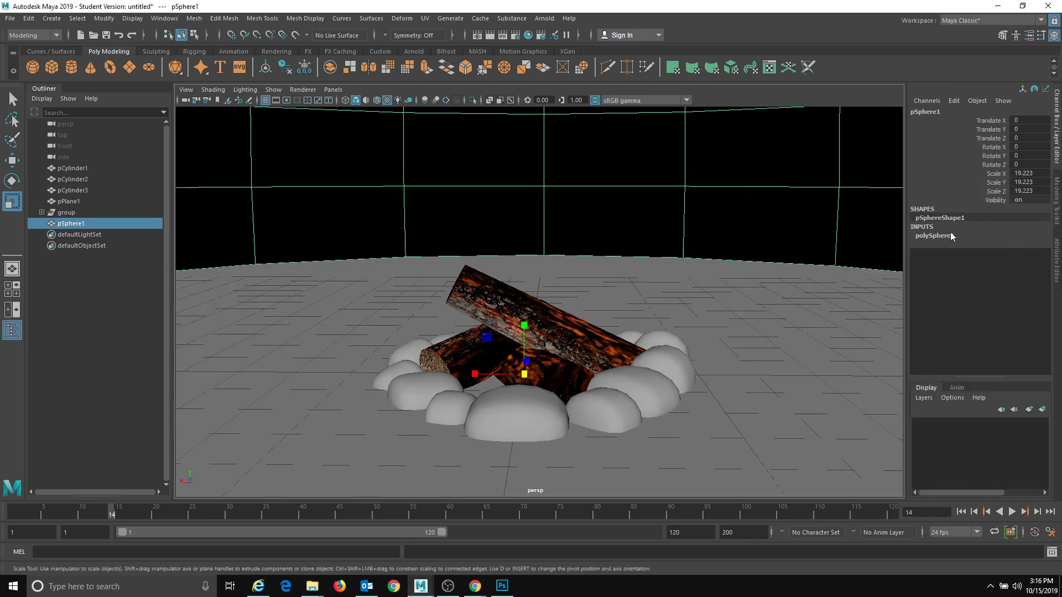
{"action": "left_click", "coordinate": [1053, 252]}
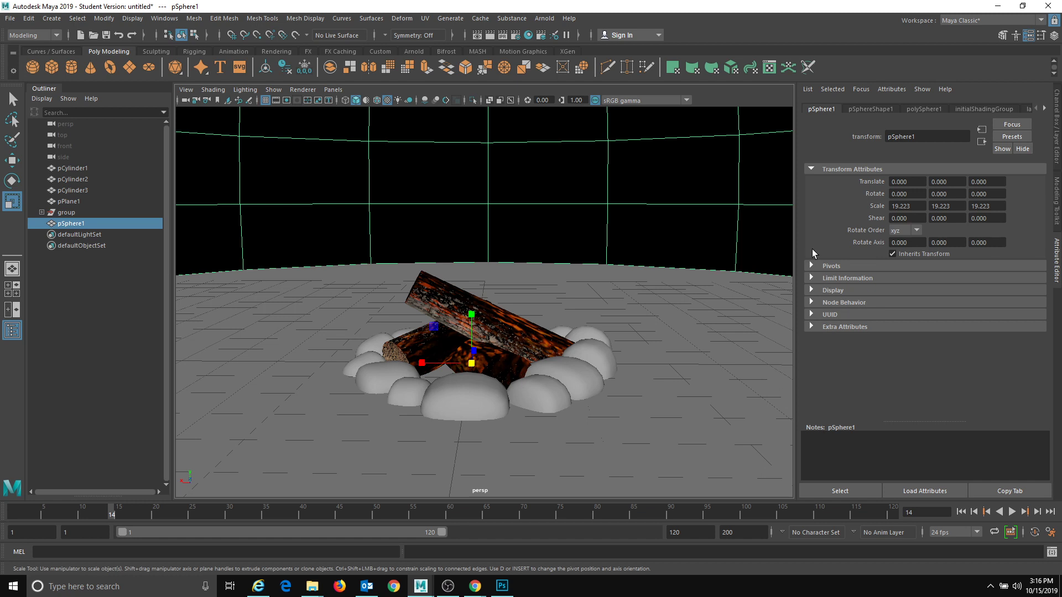
{"action": "left_click", "coordinate": [875, 110]}
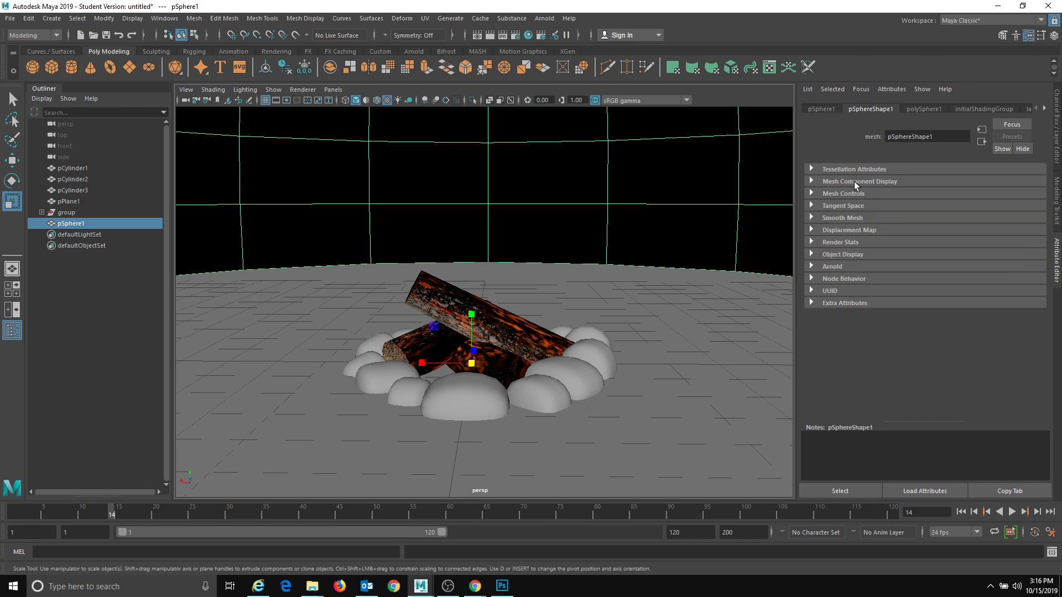
{"action": "left_click", "coordinate": [817, 241]}
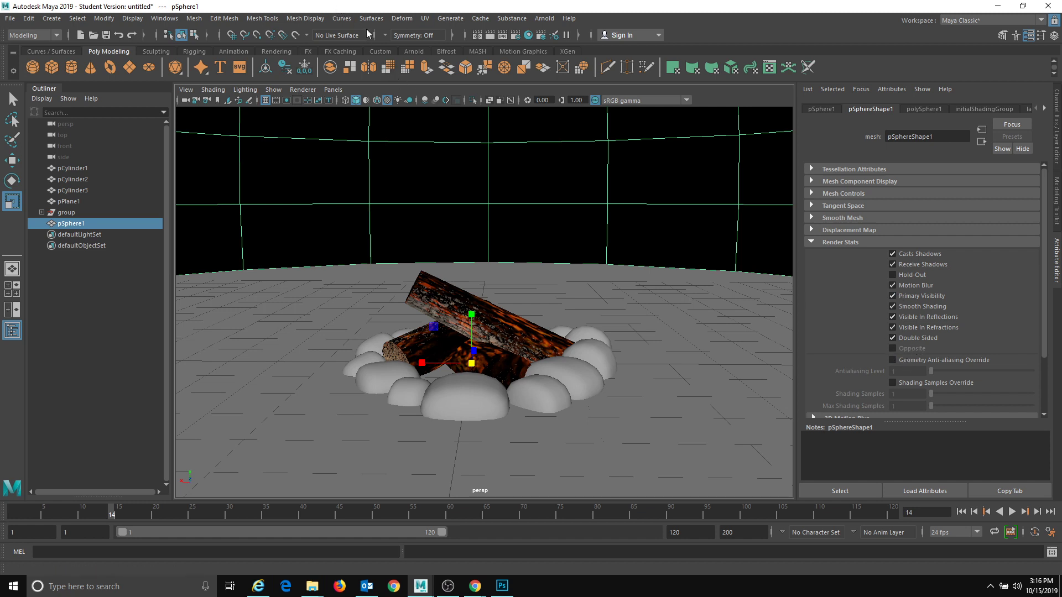
{"action": "left_click", "coordinate": [668, 294]}
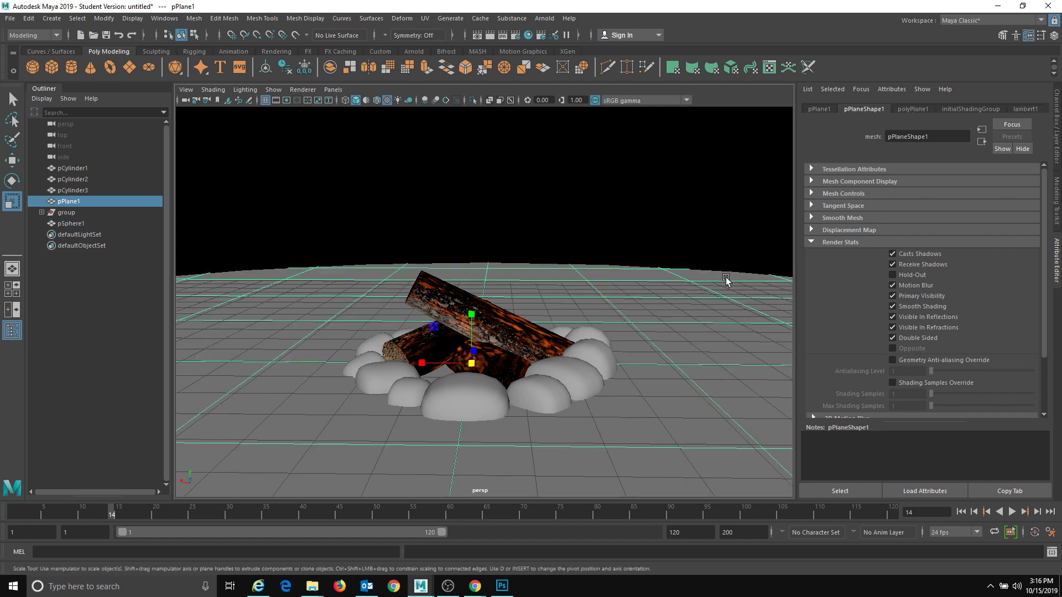
{"action": "left_click", "coordinate": [658, 204]}
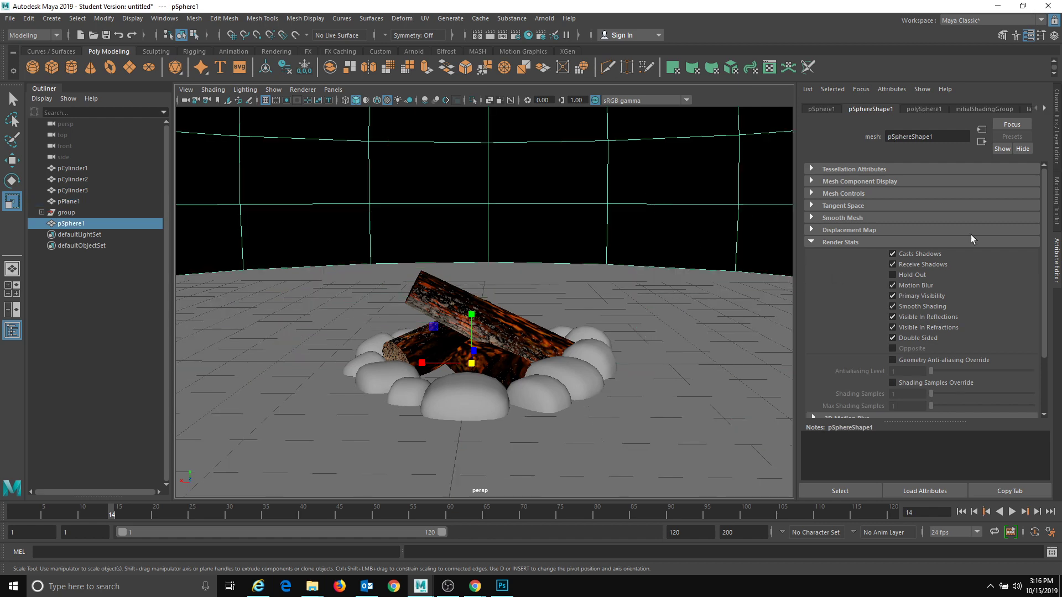
{"action": "left_click", "coordinate": [690, 321]}
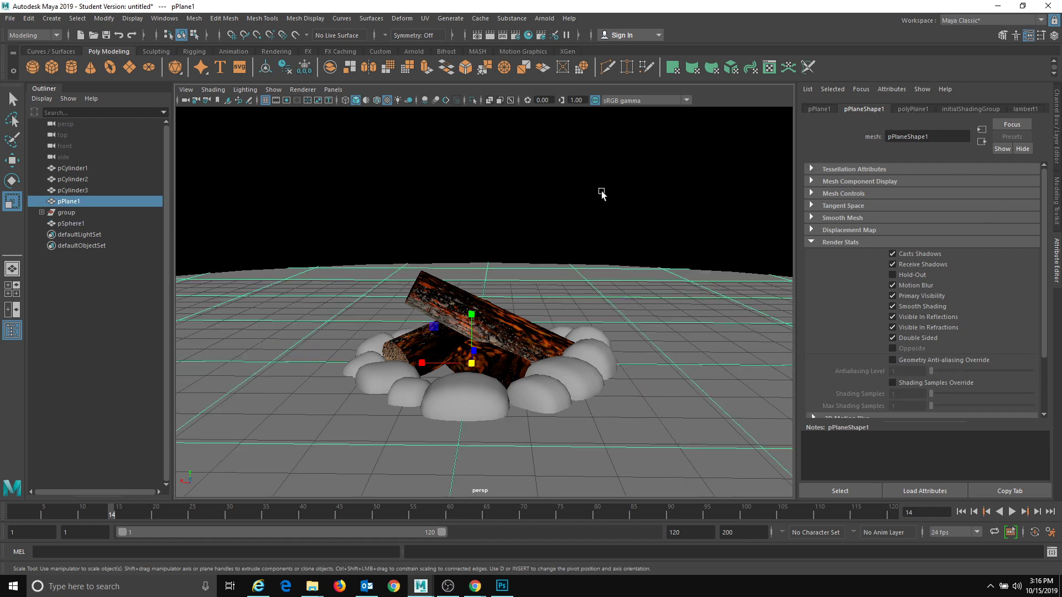
{"action": "left_click_drag", "start_coordinate": [432, 163], "coordinate": [779, 451]}
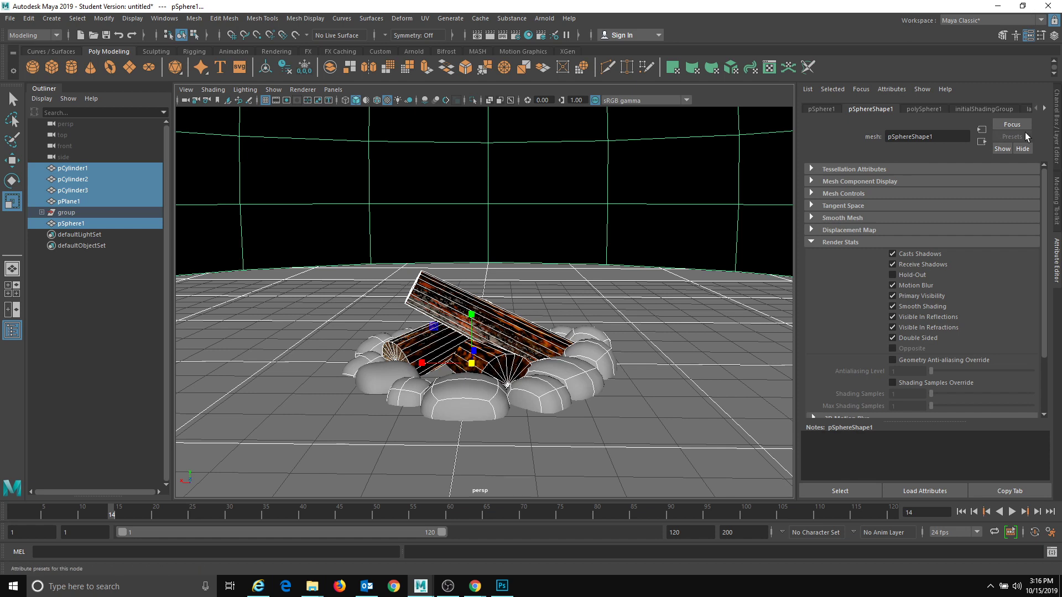
{"action": "left_click", "coordinate": [564, 177]}
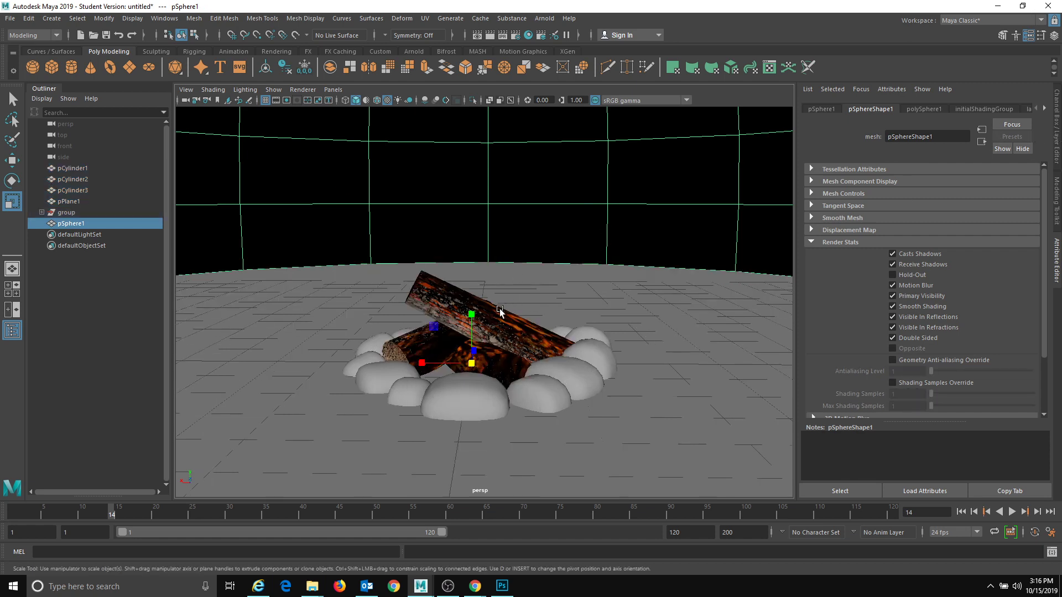
- Combine the three logs into a single mesh
{"action": "left_click", "coordinate": [478, 299]}
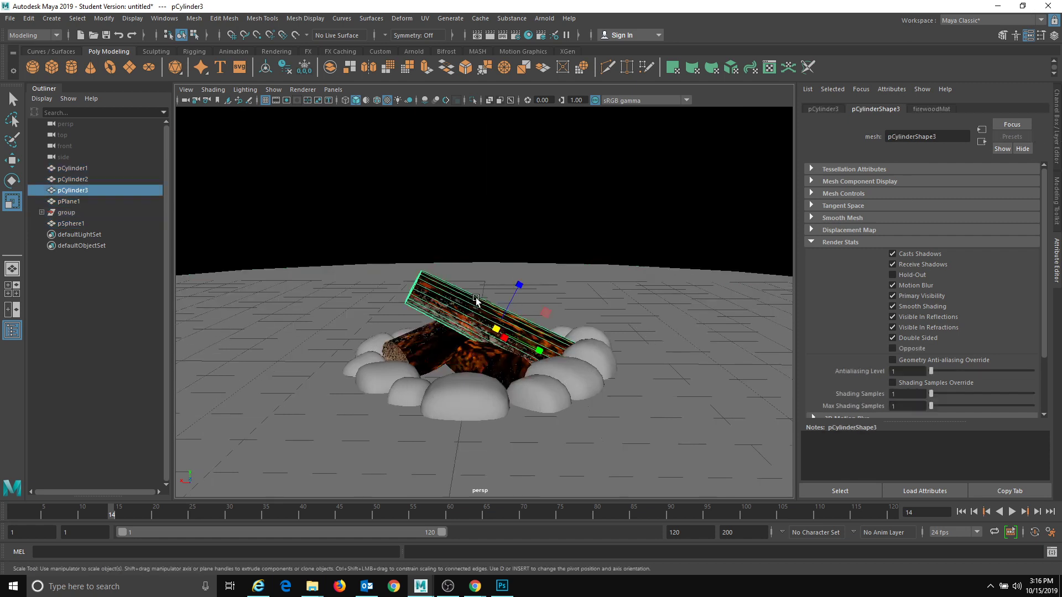
{"action": "left_click", "coordinate": [484, 365], "text": "shift"}
{"action": "left_click", "coordinate": [416, 339], "text": "shift"}
{"action": "left_click_drag", "start_coordinate": [434, 292], "coordinate": [442, 305], "text": "alt"}
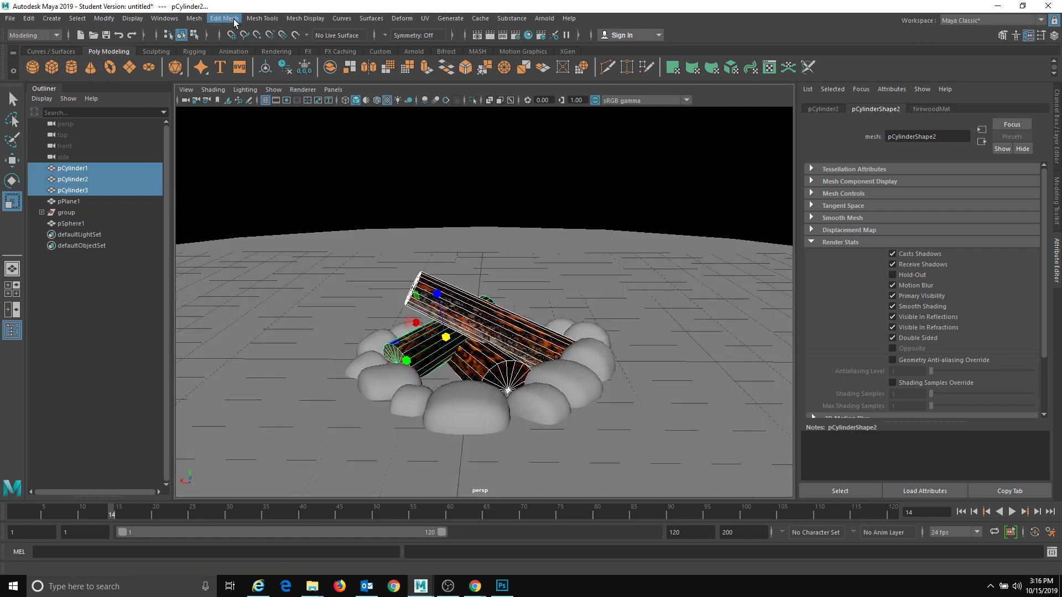
{"action": "left_click", "coordinate": [196, 18]}
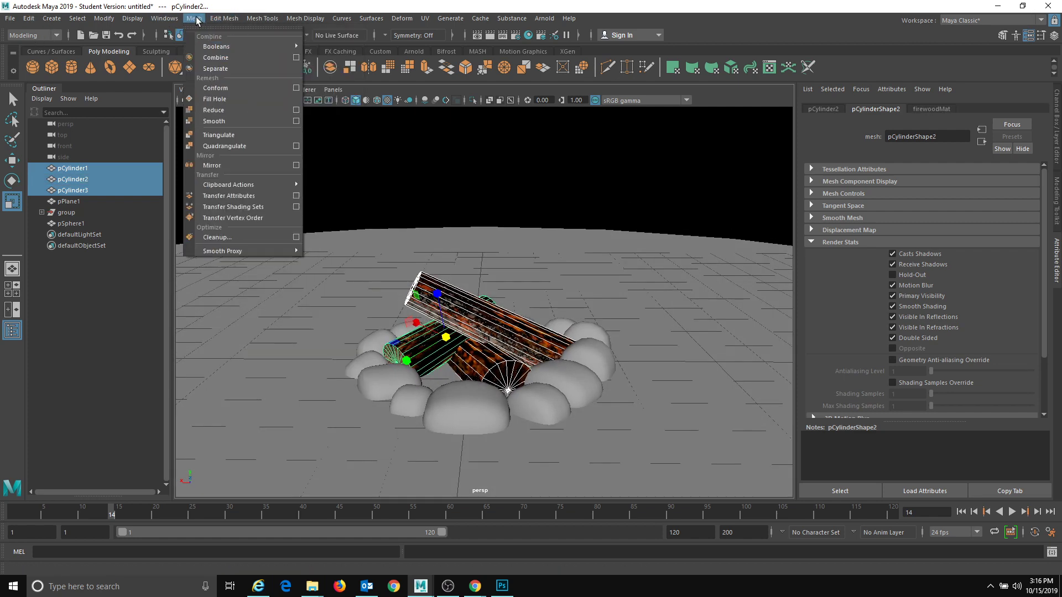
{"action": "left_click", "coordinate": [215, 57]}
- Delete the combined logs' construction history and freeze their transformations
{"action": "left_click", "coordinate": [29, 18]}
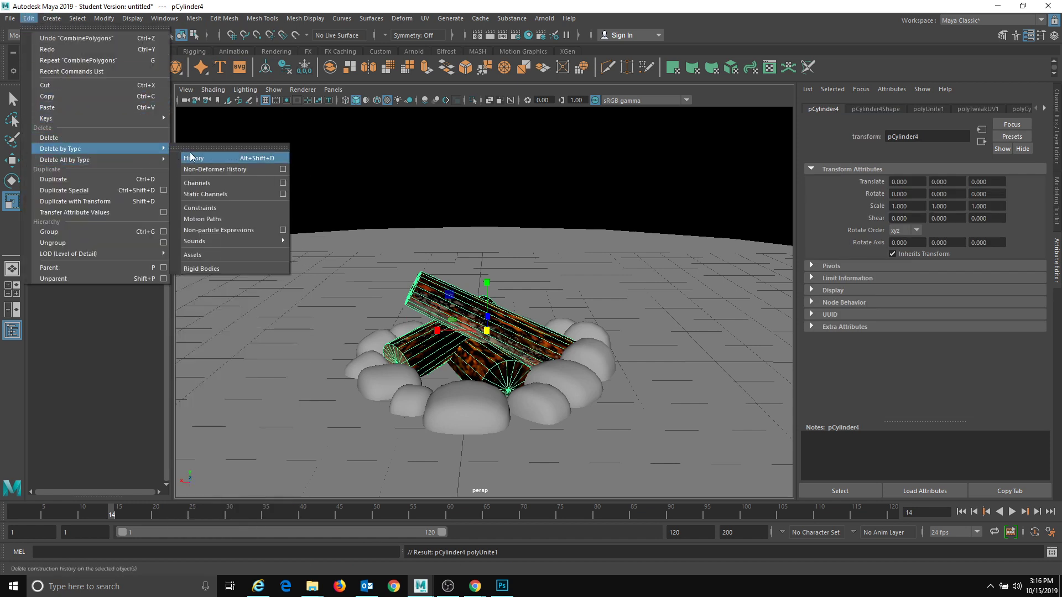
{"action": "left_click", "coordinate": [193, 158]}
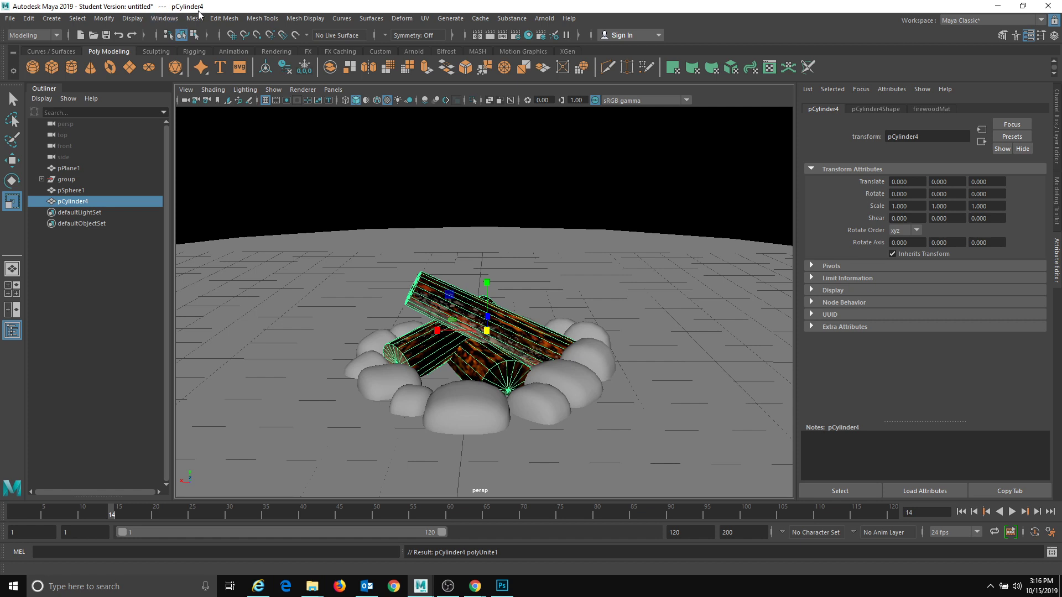
{"action": "left_click", "coordinate": [168, 20]}
{"action": "mouse_move", "coordinate": [139, 23]}
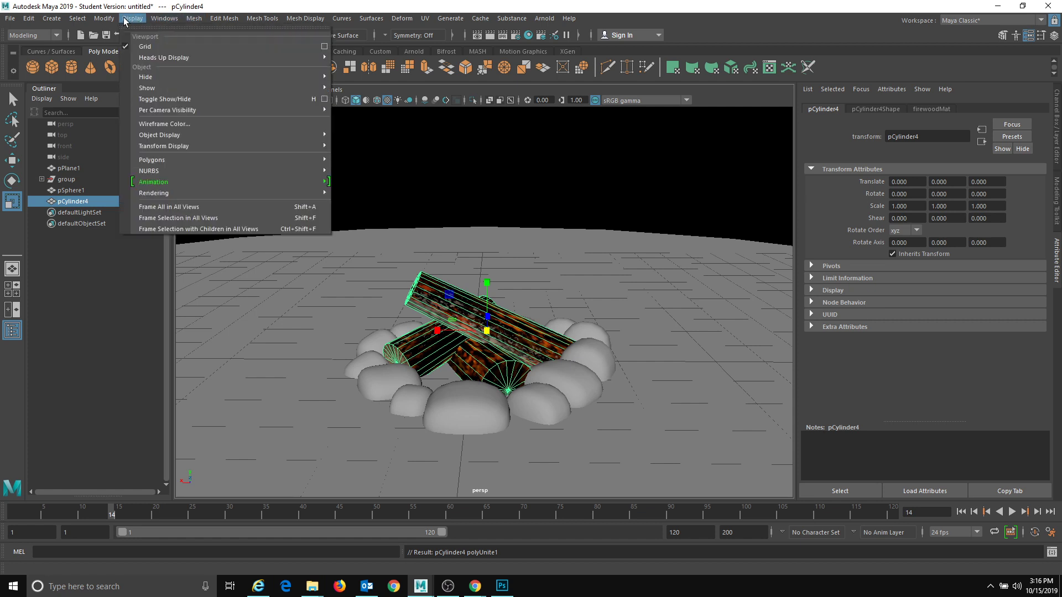
{"action": "mouse_move", "coordinate": [104, 18]}
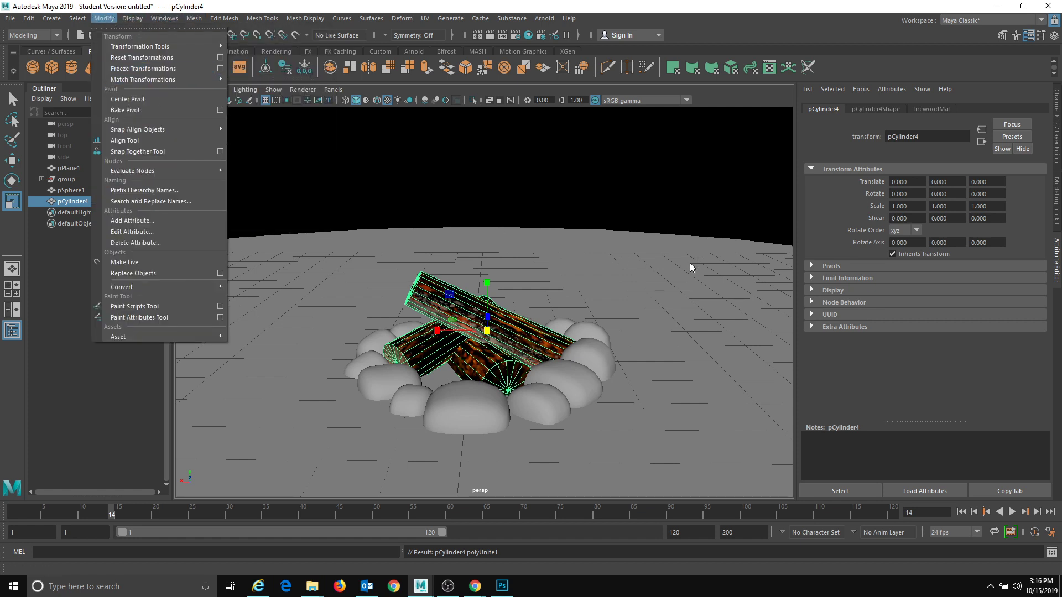
{"action": "left_click", "coordinate": [143, 68]}
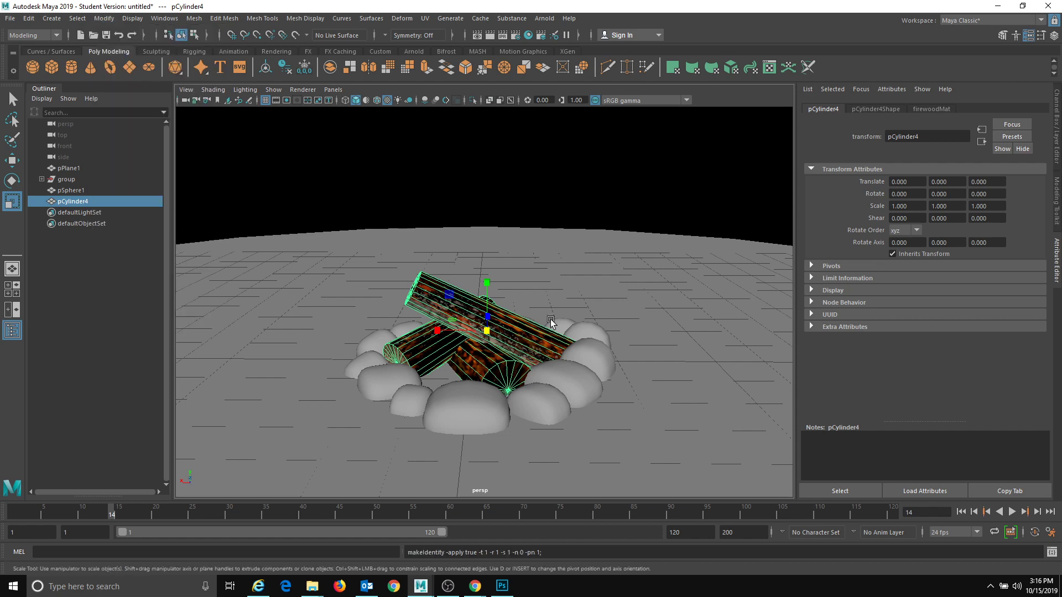
{"action": "left_click", "coordinate": [504, 357]}
{"action": "left_click", "coordinate": [530, 333]}
- Create a display layer named background containing the stones, ground plane and surrounding sphere, leaving out the logs
{"action": "left_click", "coordinate": [1056, 133]}
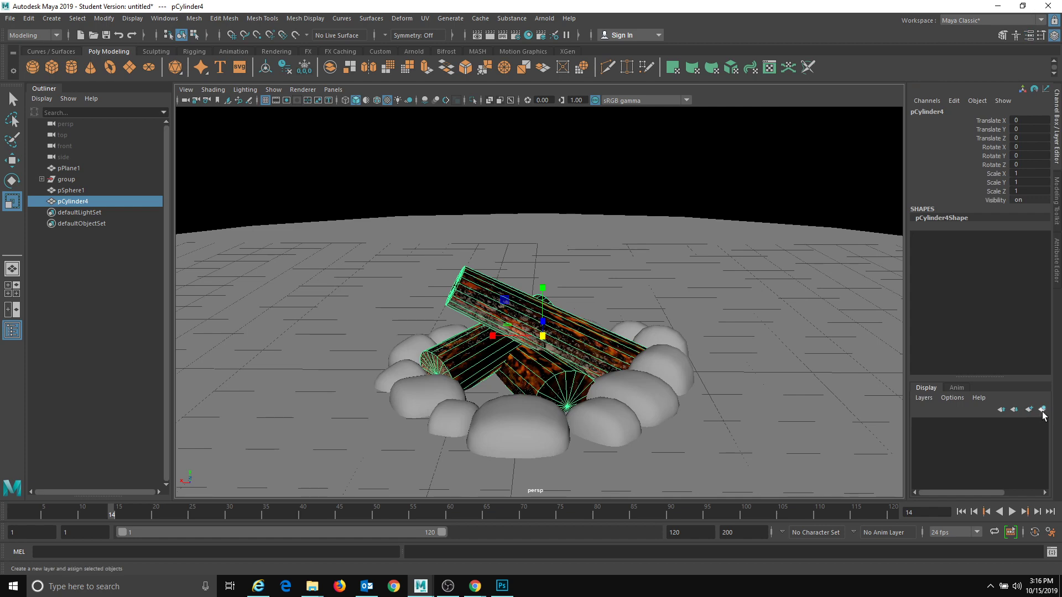
{"action": "left_click_drag", "start_coordinate": [328, 157], "coordinate": [913, 560]}
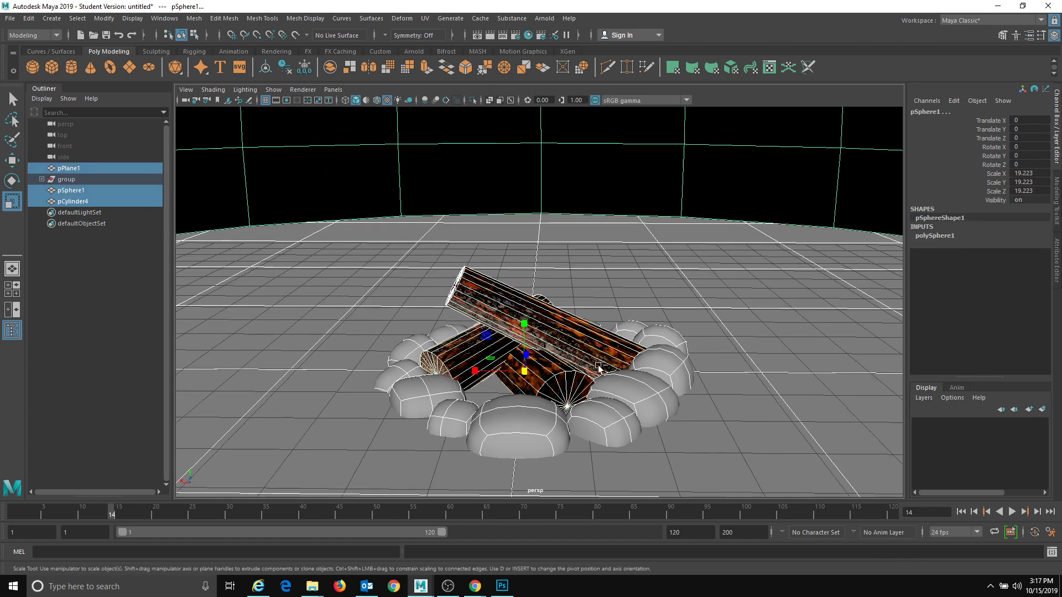
{"action": "left_click", "coordinate": [602, 364], "text": "ctrl"}
{"action": "left_click", "coordinate": [1042, 410]}
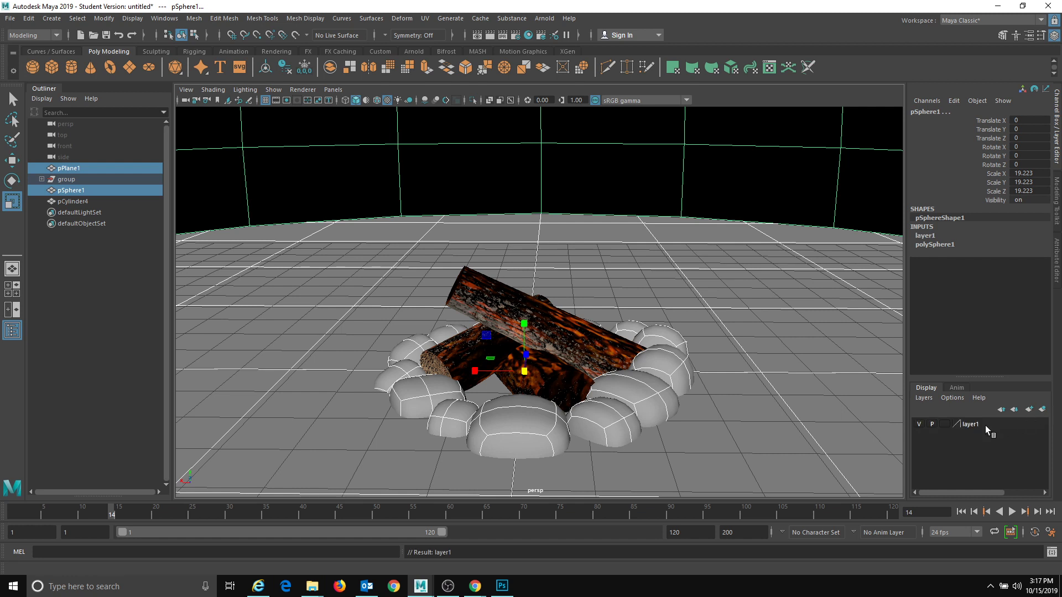
{"action": "double_click", "coordinate": [977, 424]}
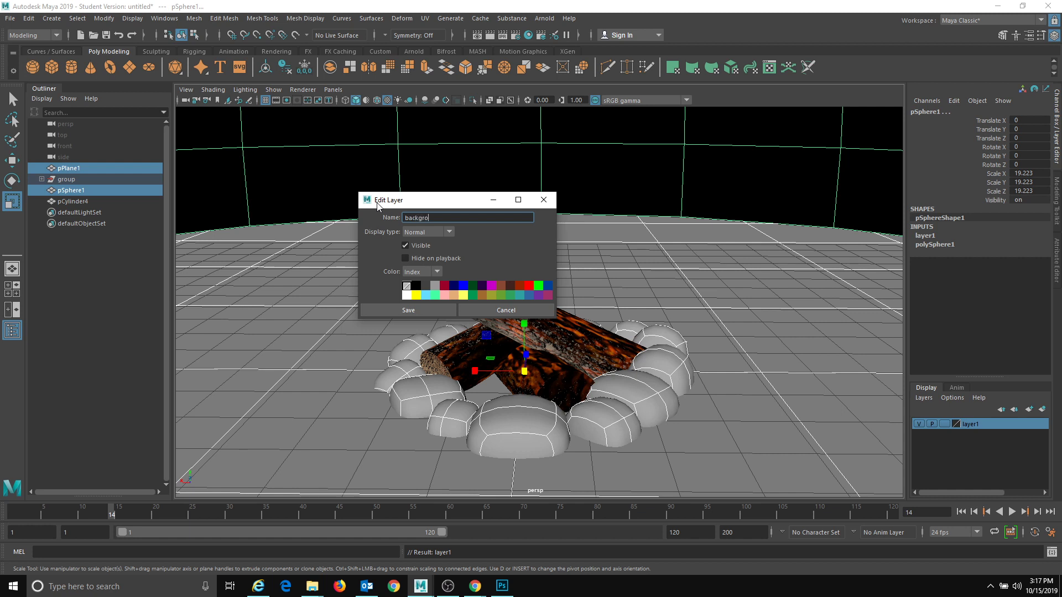
{"action": "key", "text": "Return"}
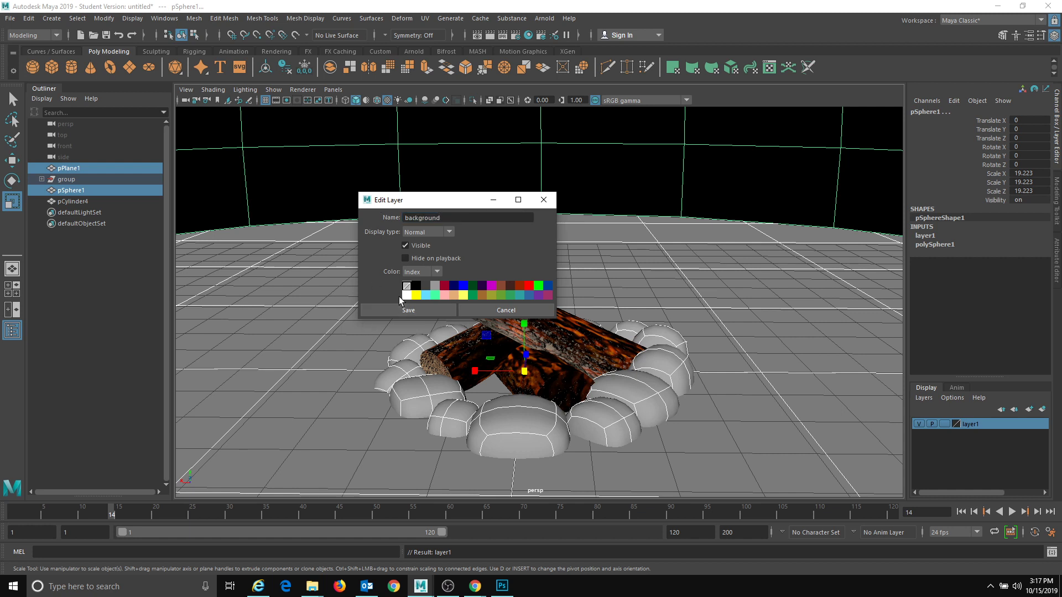
{"action": "left_click", "coordinate": [407, 310]}
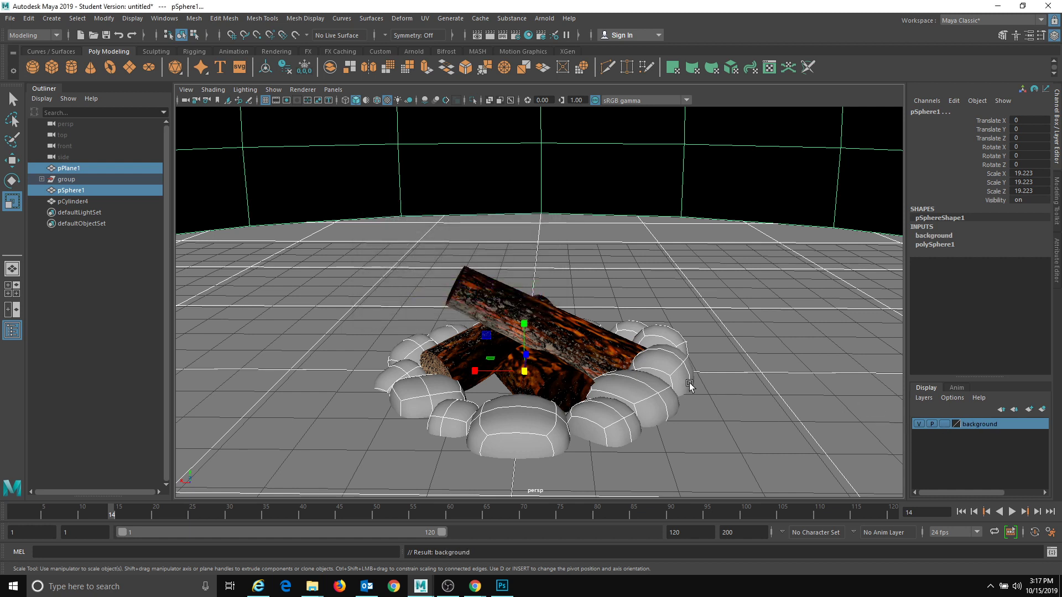
- Save the scene as FireDemo in Maya Binary format in the Fire project's scenes folder
{"action": "left_click", "coordinate": [10, 18]}
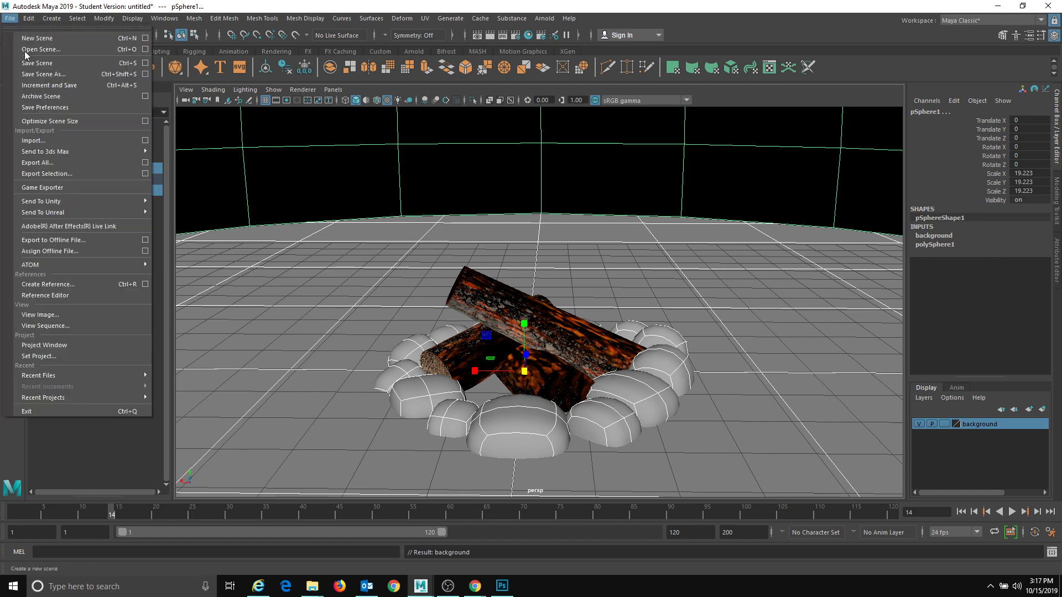
{"action": "left_click", "coordinate": [42, 78]}
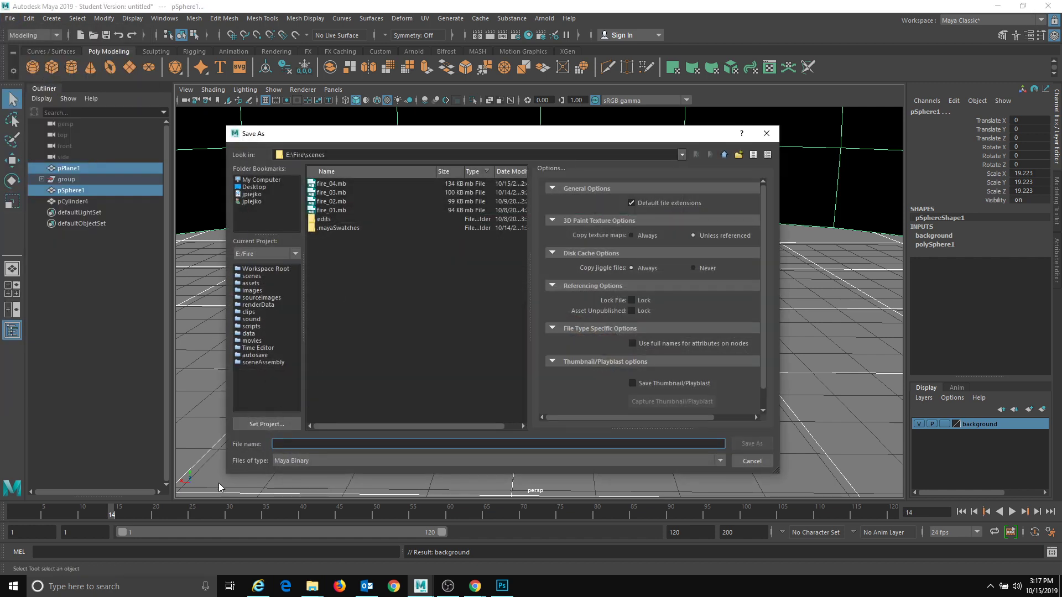
{"action": "type", "text": "firedemo"}
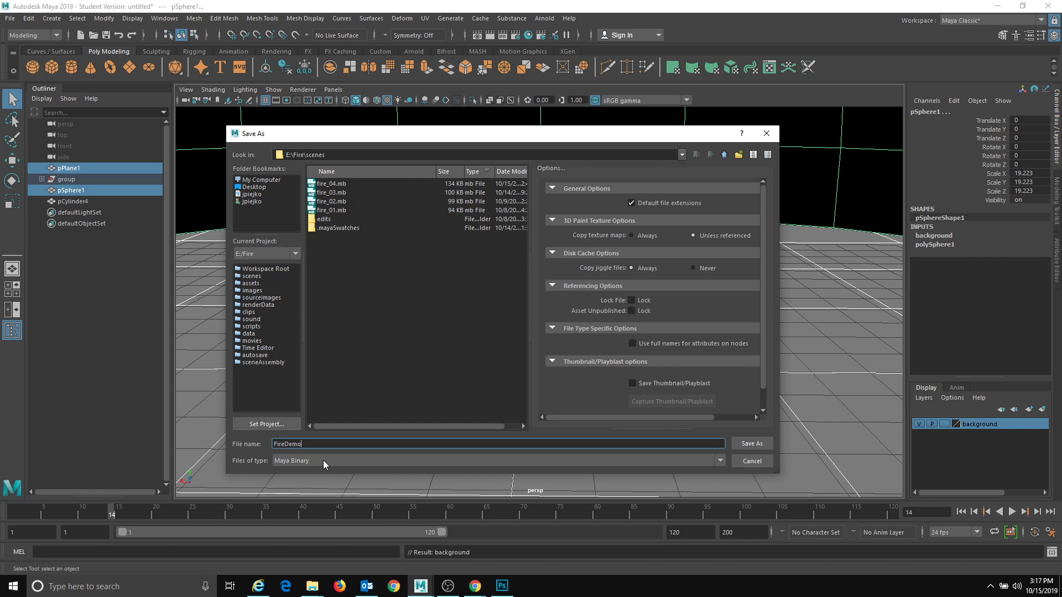
{"action": "key", "text": "Return"}
{"action": "left_click", "coordinate": [507, 303]}
{"action": "key", "text": "r"}
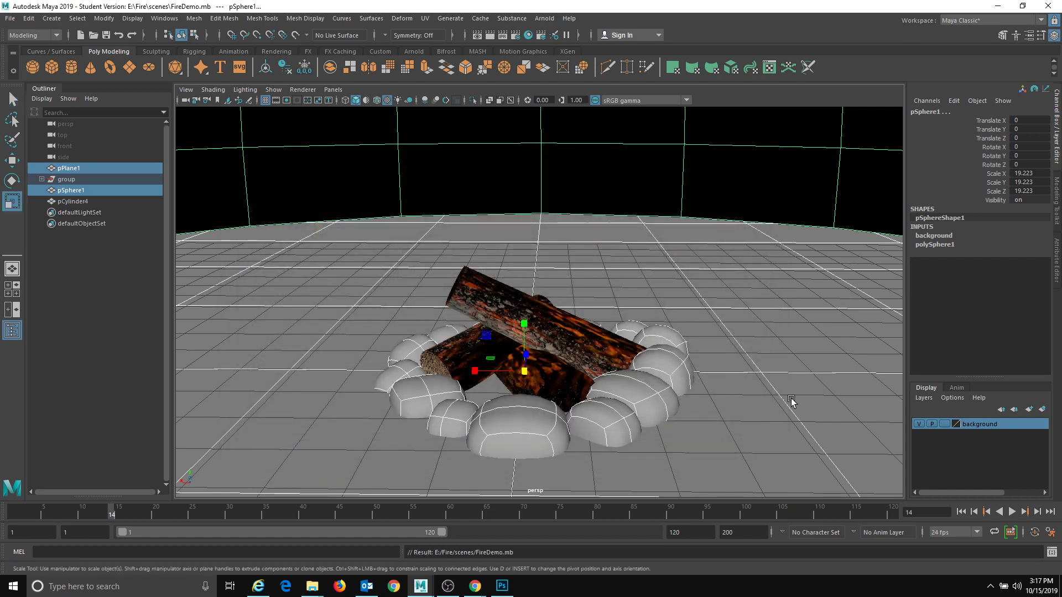
- Set the background layer to reference display so its objects cannot be picked, and select the combined logs
{"action": "left_click", "coordinate": [942, 423]}
{"action": "left_click", "coordinate": [942, 424]}
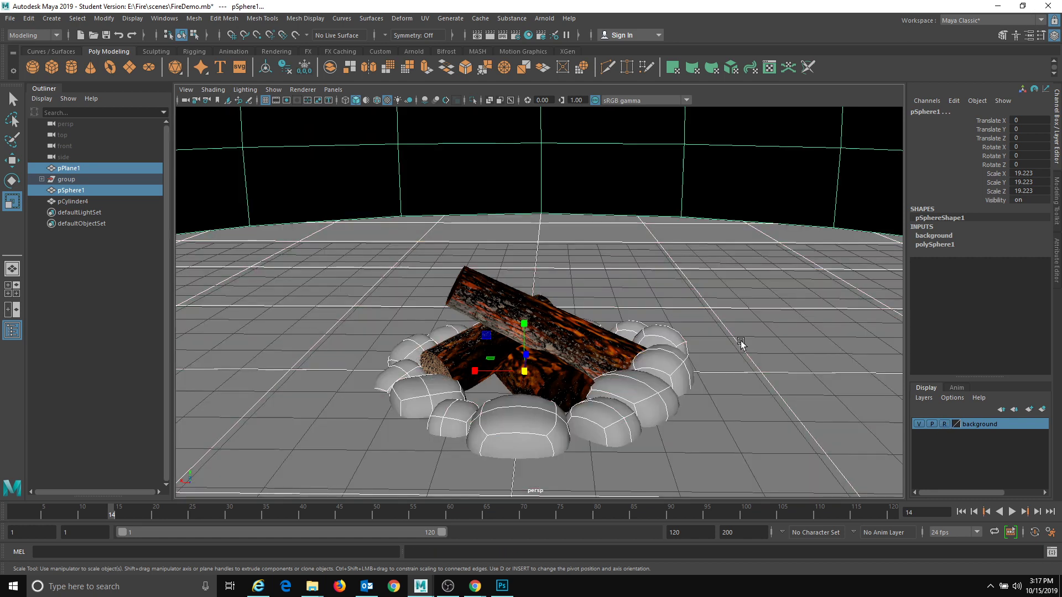
{"action": "left_click", "coordinate": [602, 324]}
{"action": "left_click", "coordinate": [542, 327]}
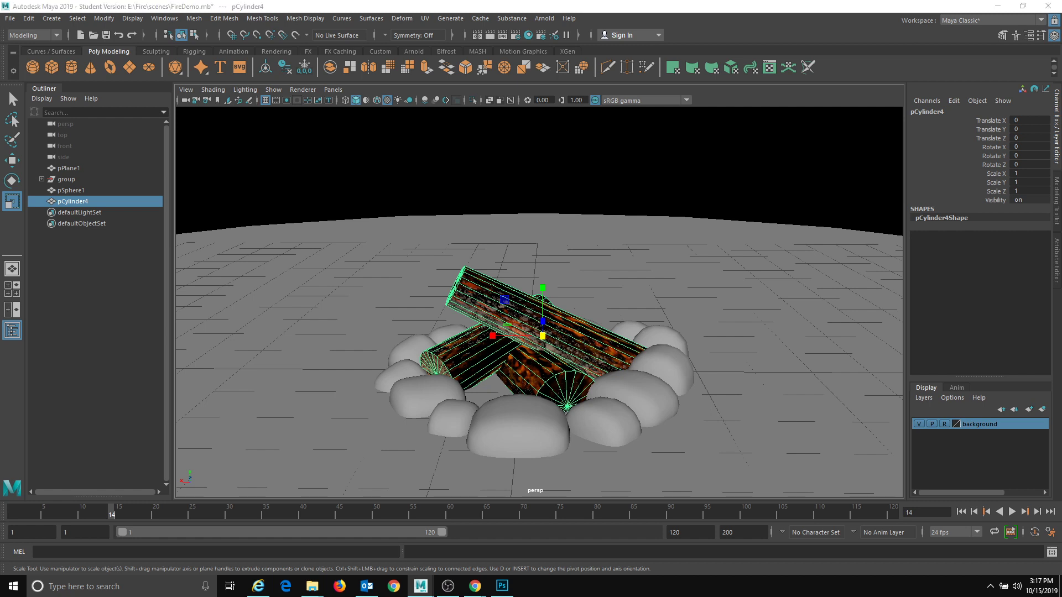
- Switch to the FX toolset and create a 3D fluid container centred on the campfire
{"action": "left_click", "coordinate": [24, 32]}
{"action": "left_click", "coordinate": [31, 78]}
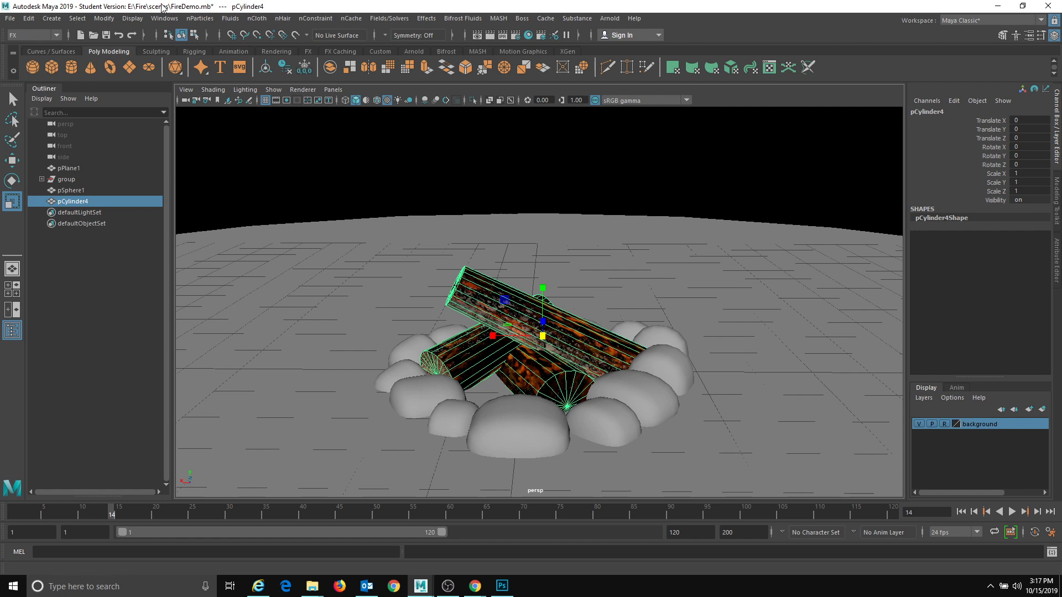
{"action": "left_click", "coordinate": [231, 19]}
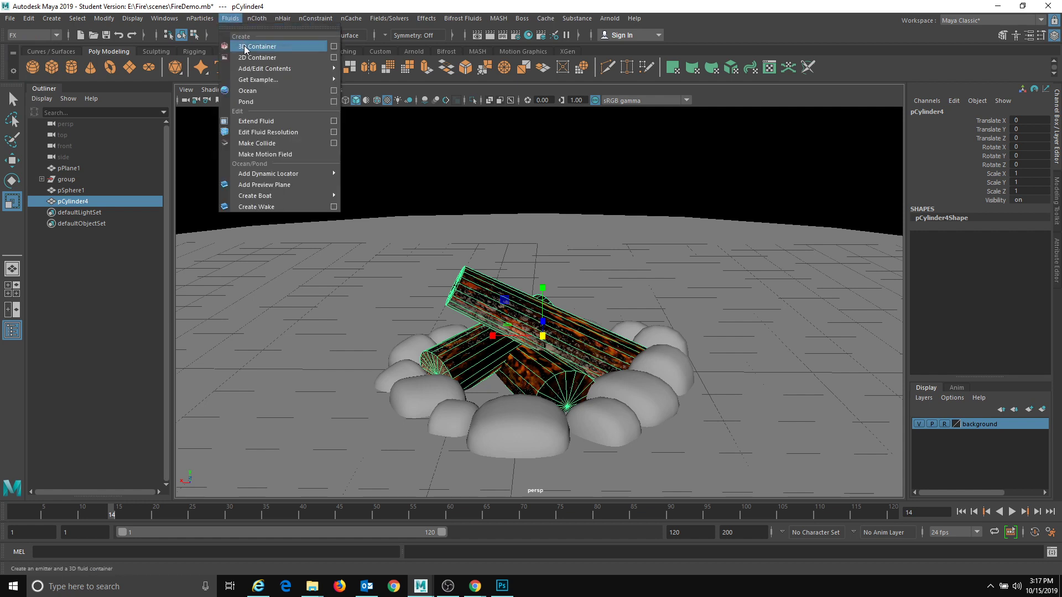
{"action": "left_click", "coordinate": [27, 37]}
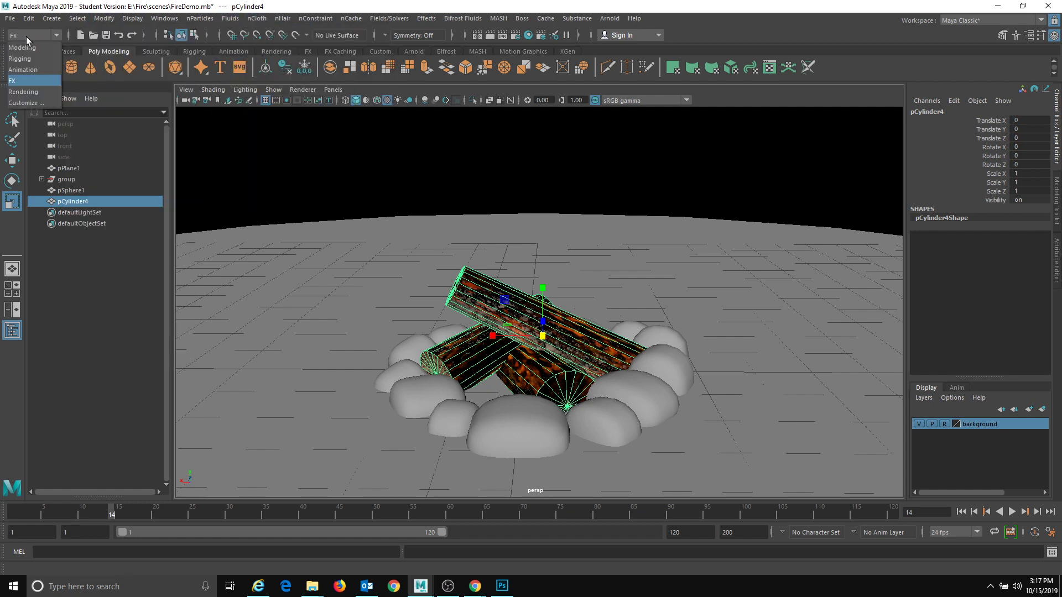
{"action": "left_click", "coordinate": [36, 81]}
{"action": "left_click", "coordinate": [230, 19]}
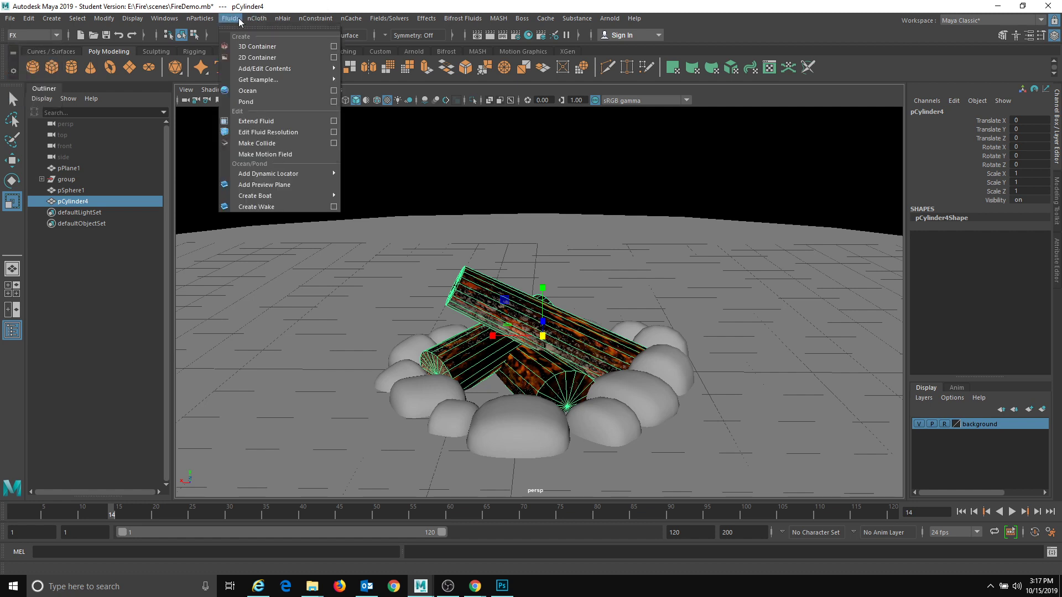
{"action": "left_click", "coordinate": [255, 46]}
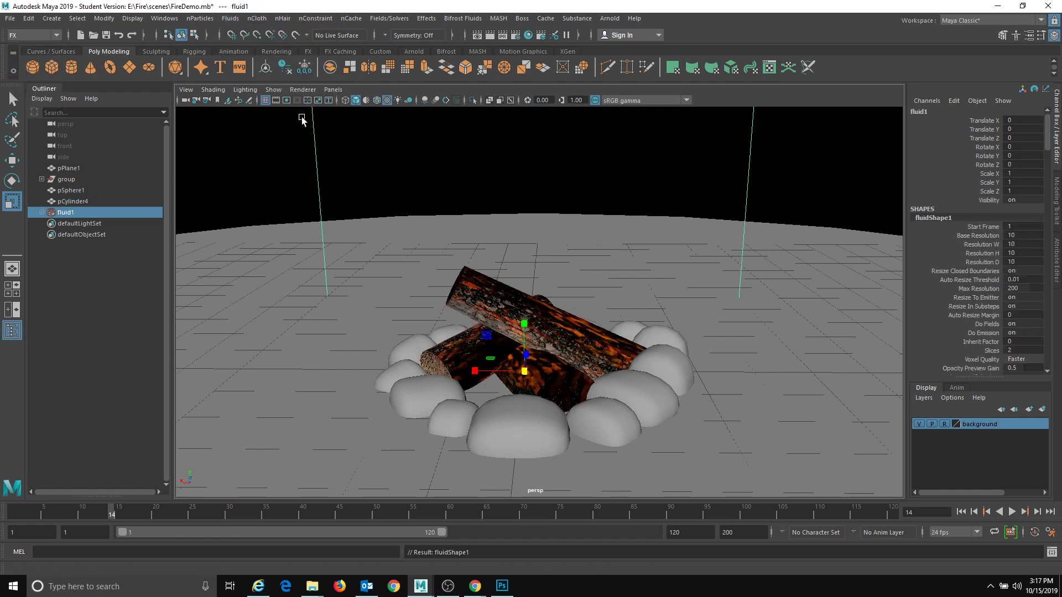
{"action": "key", "text": "f"}
{"action": "scroll", "coordinate": [296, 252], "scroll_direction": "down", "scroll_amount": 10}
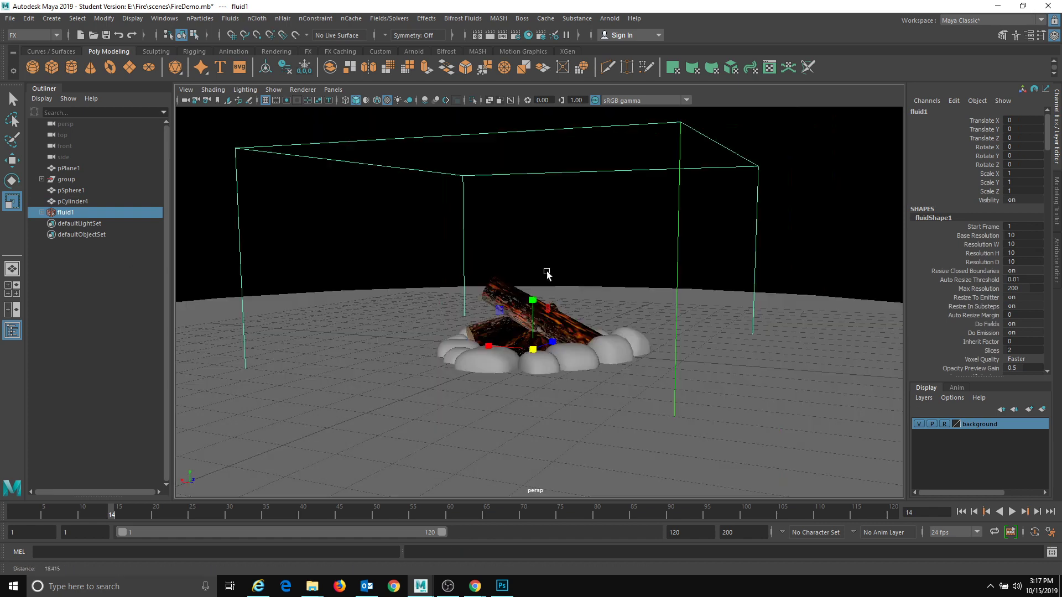
{"action": "right_click_drag", "start_coordinate": [563, 270], "coordinate": [591, 289], "text": "alt"}
{"action": "key", "text": "w"}
{"action": "left_click_drag", "start_coordinate": [540, 302], "coordinate": [542, 239]}
{"action": "key", "text": "ctrl+z"}
- Switch the background layer from reference to normal mode and open the shape attributes of the large background sphere
{"action": "right_click_drag", "start_coordinate": [576, 256], "coordinate": [396, 258], "text": "alt"}
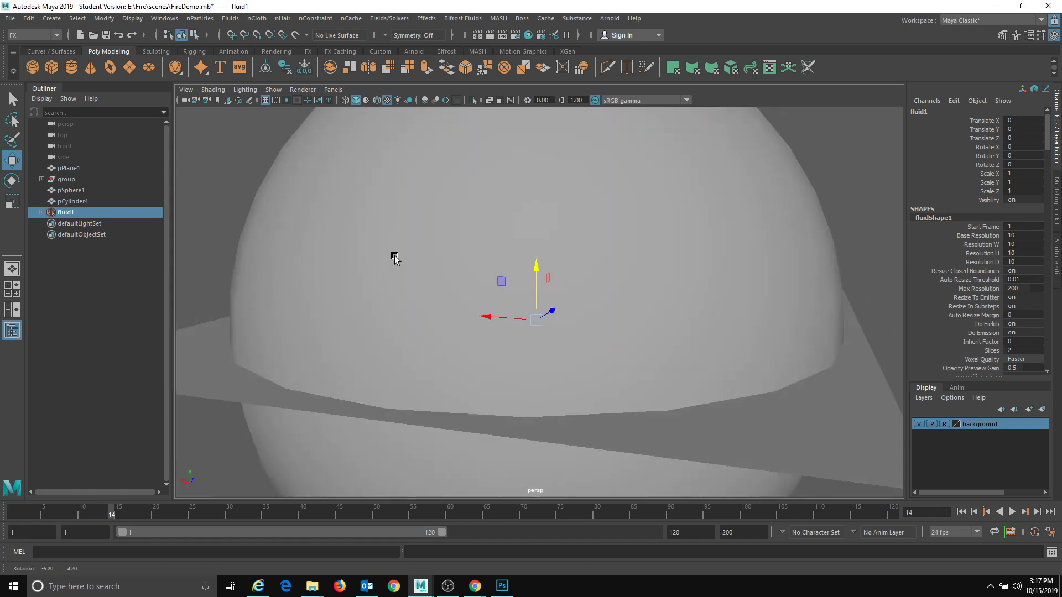
{"action": "left_click_drag", "start_coordinate": [396, 258], "coordinate": [406, 287], "text": "alt"}
{"action": "right_click_drag", "start_coordinate": [406, 287], "coordinate": [379, 243], "text": "alt"}
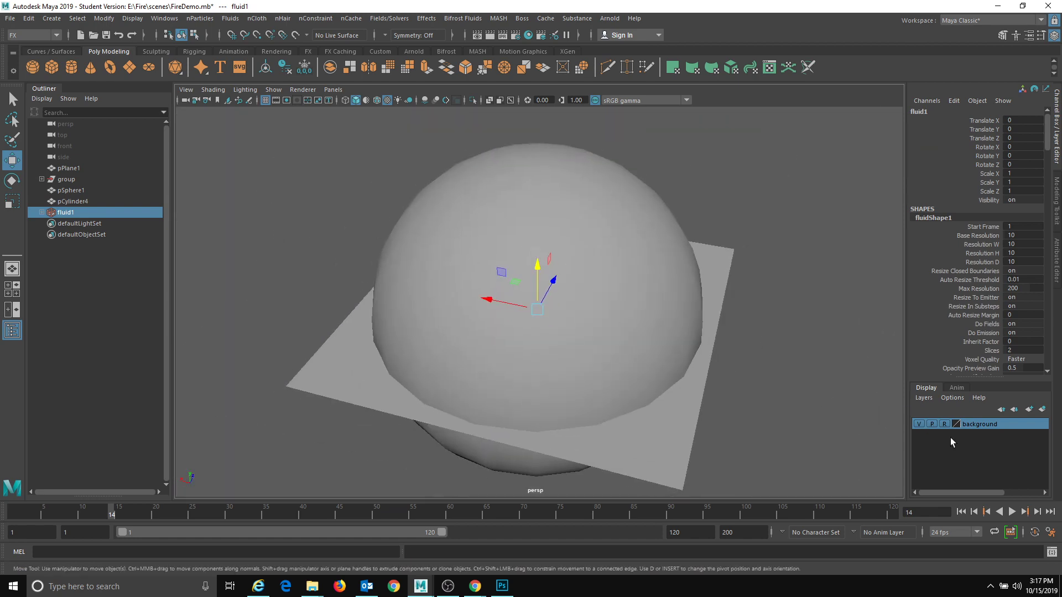
{"action": "left_click", "coordinate": [944, 424]}
{"action": "left_click", "coordinate": [531, 208]}
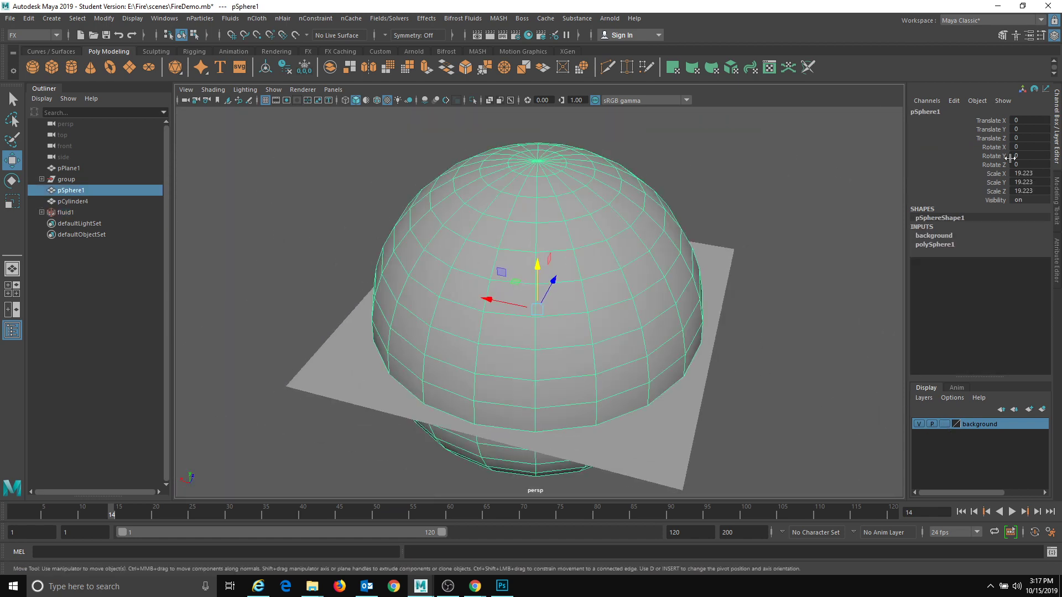
{"action": "left_click", "coordinate": [1057, 276]}
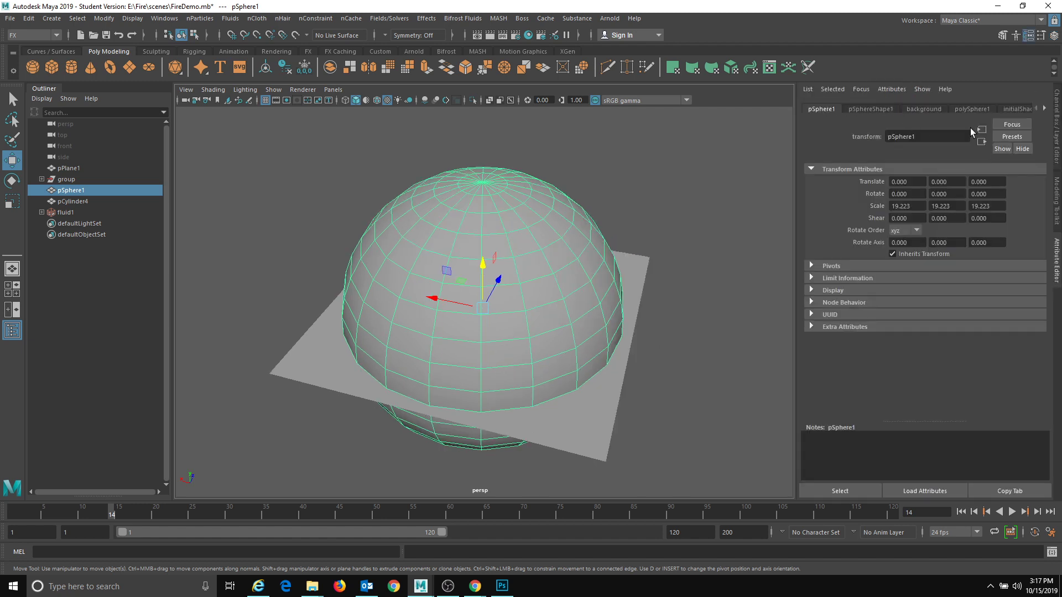
{"action": "left_click", "coordinate": [866, 110]}
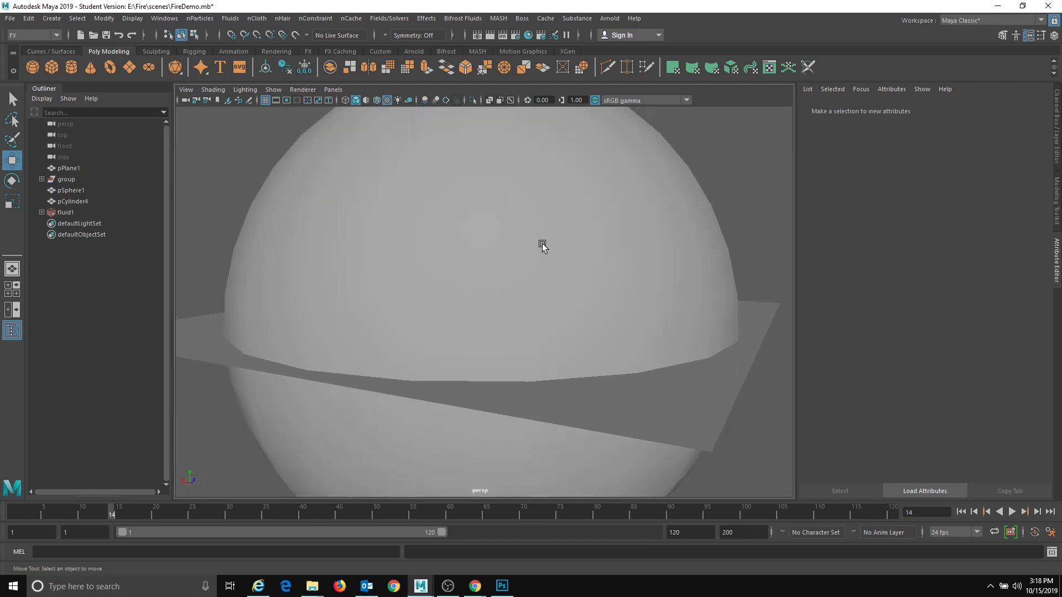
- Reverse the normals of the large background sphere so the campfire scene shows from outside
{"action": "left_click", "coordinate": [541, 244]}
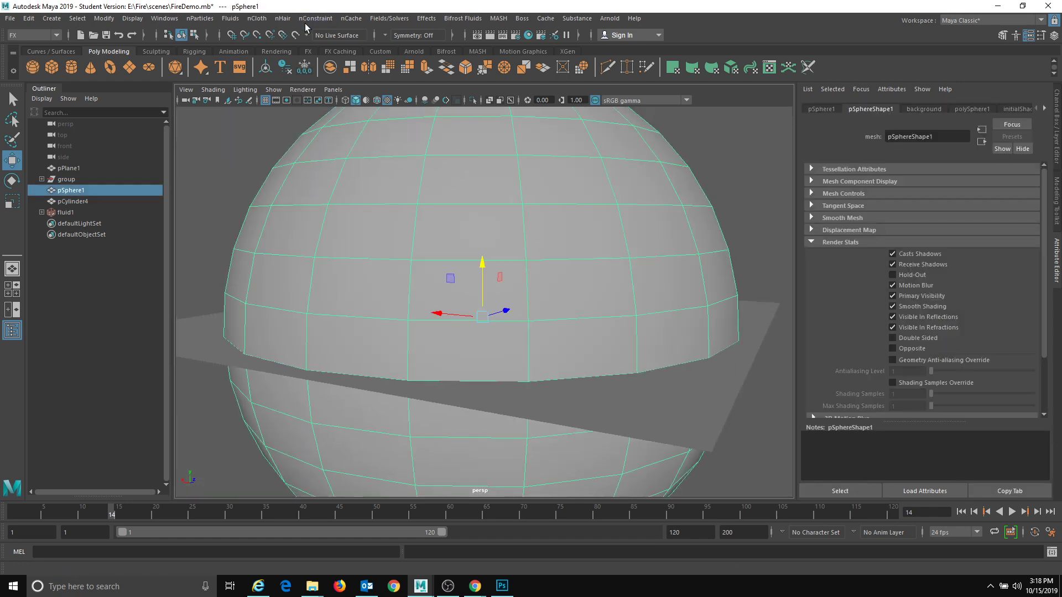
{"action": "left_click", "coordinate": [34, 35]}
{"action": "left_click", "coordinate": [34, 49]}
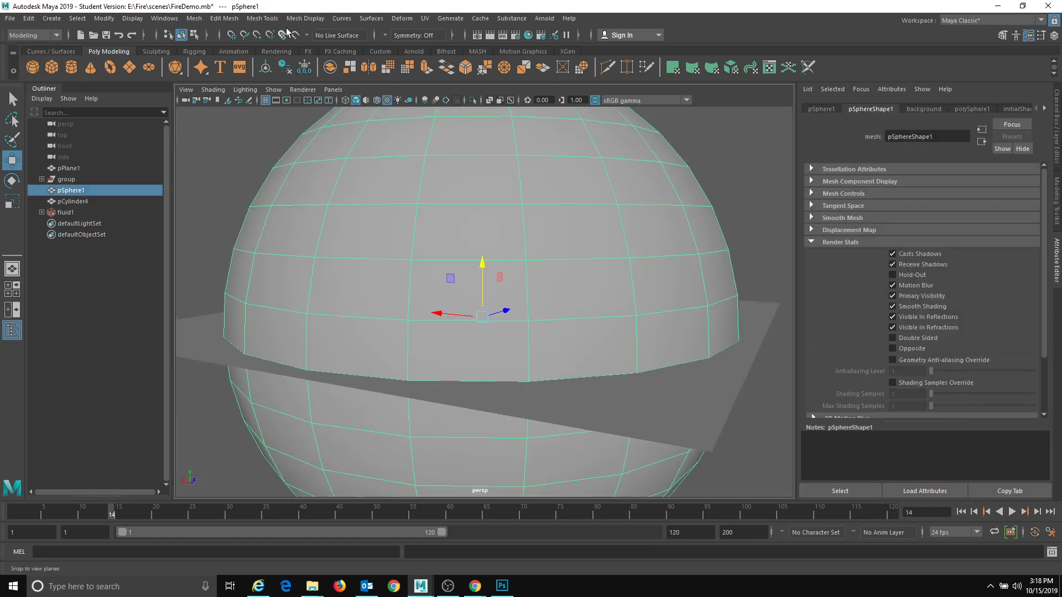
{"action": "left_click", "coordinate": [262, 18]}
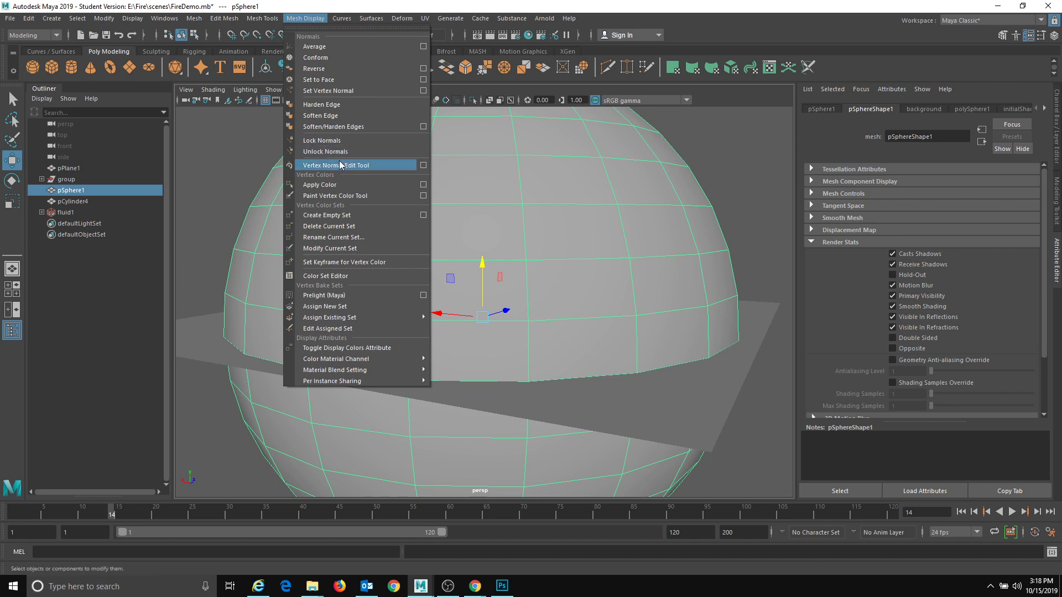
{"action": "left_click", "coordinate": [318, 68]}
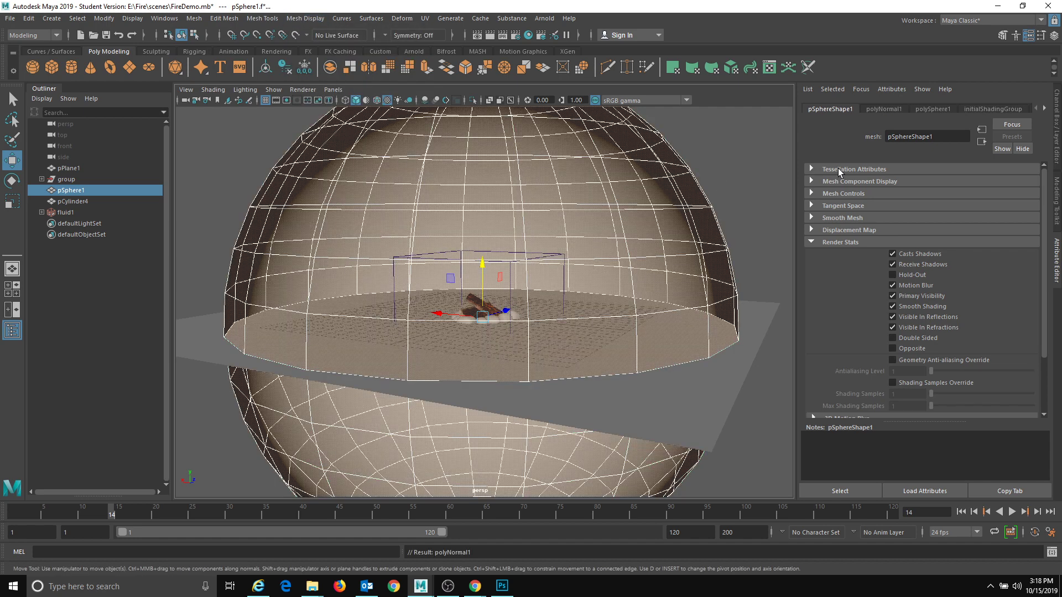
{"action": "left_click", "coordinate": [752, 176]}
{"action": "left_click_drag", "start_coordinate": [738, 260], "coordinate": [702, 294], "text": "alt"}
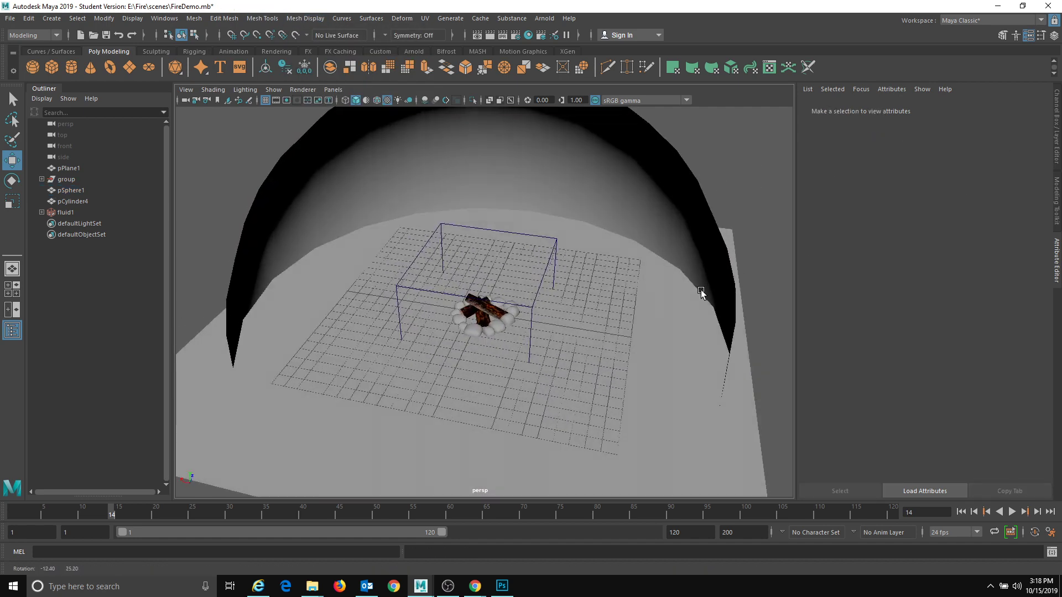
- Set the background layer back to reference mode
{"action": "left_click", "coordinate": [1056, 109]}
{"action": "left_click", "coordinate": [944, 424]}
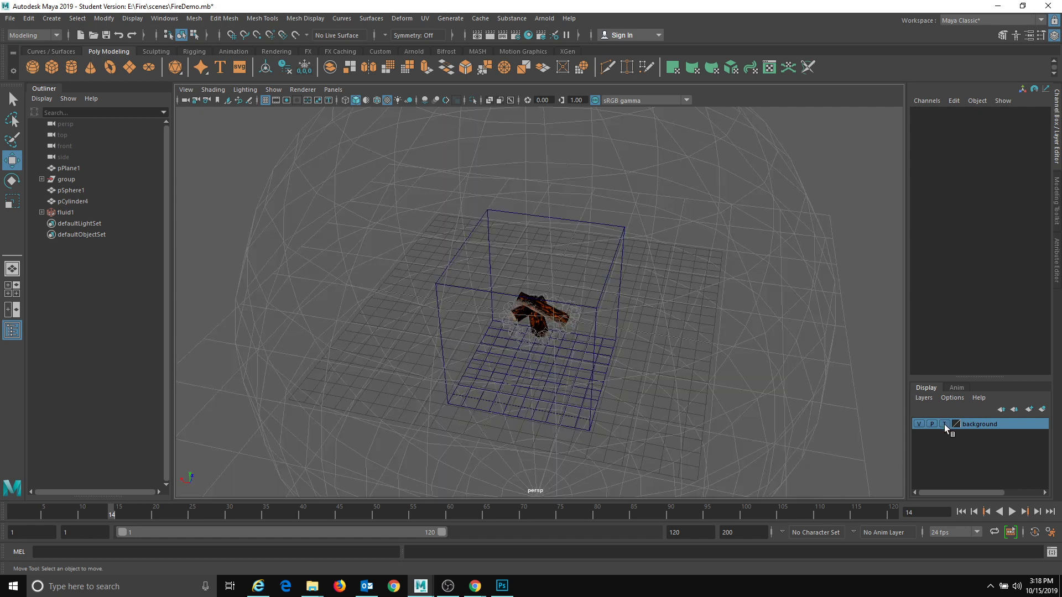
{"action": "left_click", "coordinate": [944, 424]}
{"action": "left_click_drag", "start_coordinate": [705, 272], "coordinate": [623, 290], "text": "alt"}
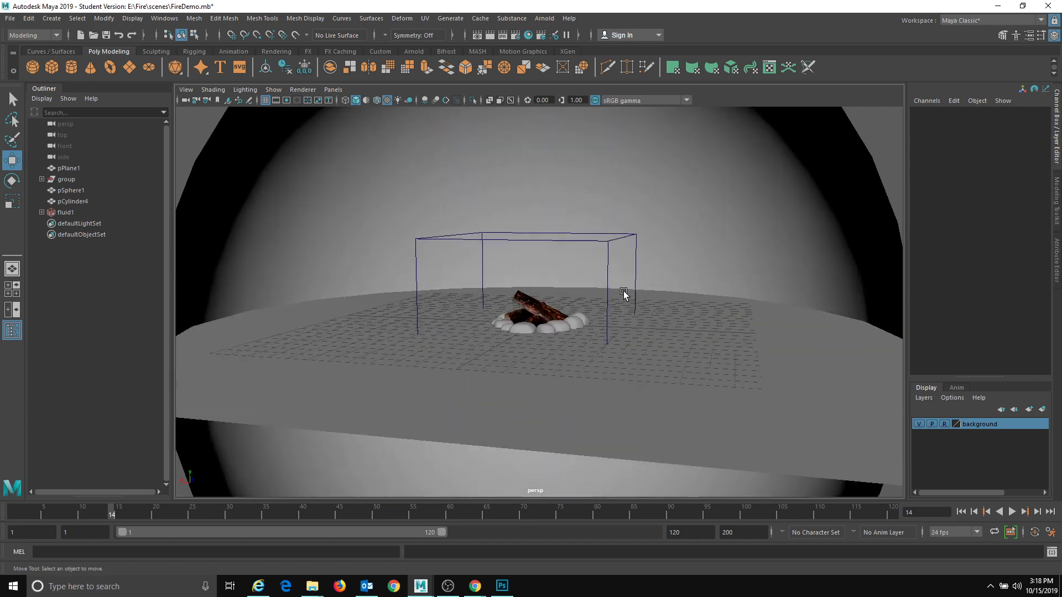
- Raise the fluid container to about 5.115 in Translate Y so its base grid rests at ground level
{"action": "left_click", "coordinate": [607, 270]}
{"action": "scroll", "coordinate": [553, 270], "scroll_direction": "up", "scroll_amount": 3}
{"action": "left_click_drag", "start_coordinate": [536, 272], "coordinate": [522, 160]}
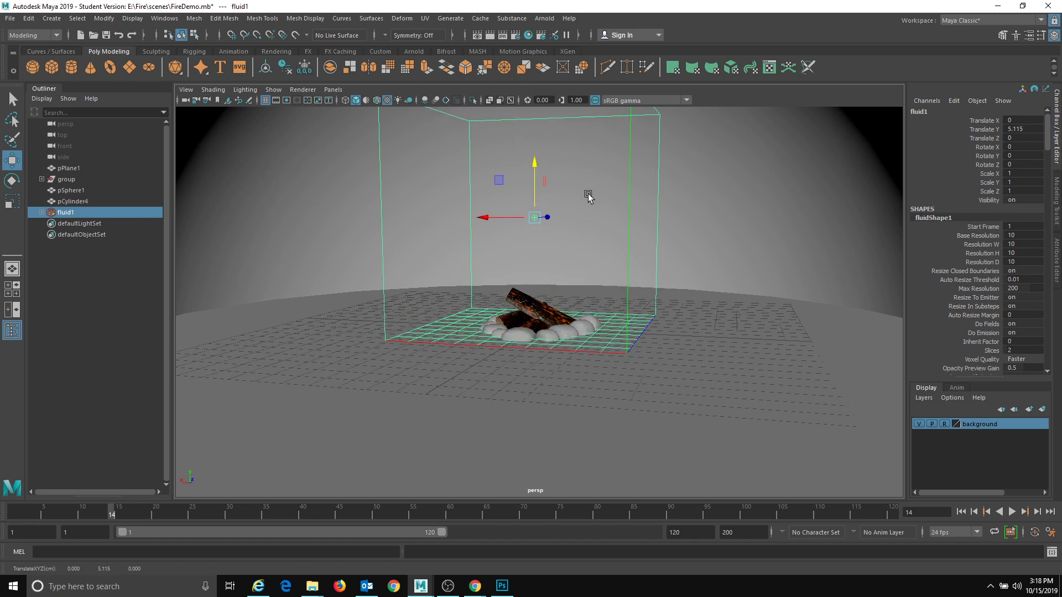
{"action": "right_click_drag", "start_coordinate": [588, 193], "coordinate": [646, 229], "text": "alt"}
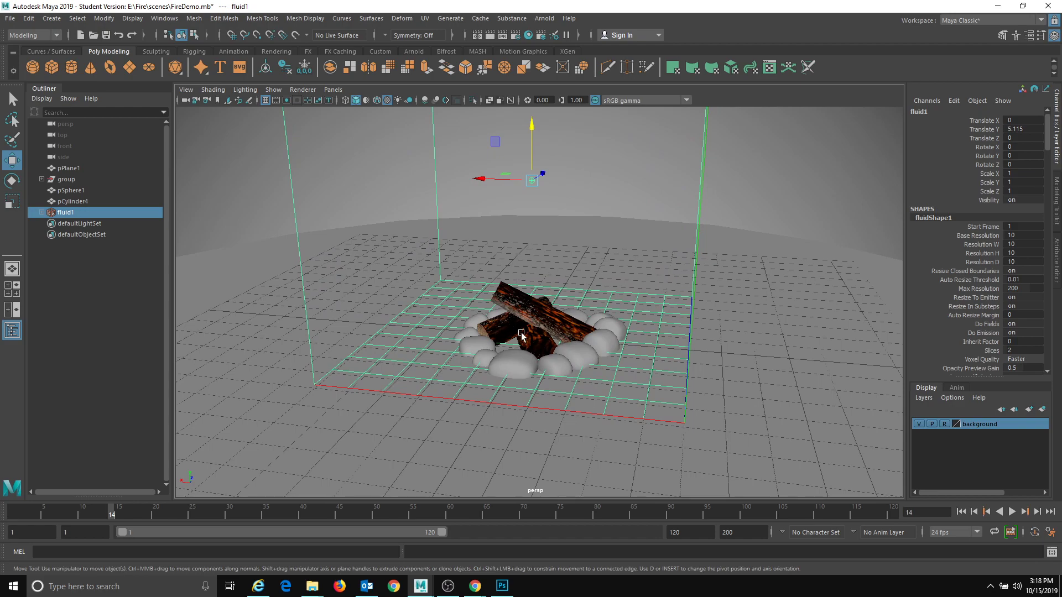
{"action": "left_click_drag", "start_coordinate": [521, 333], "coordinate": [513, 338], "text": "alt"}
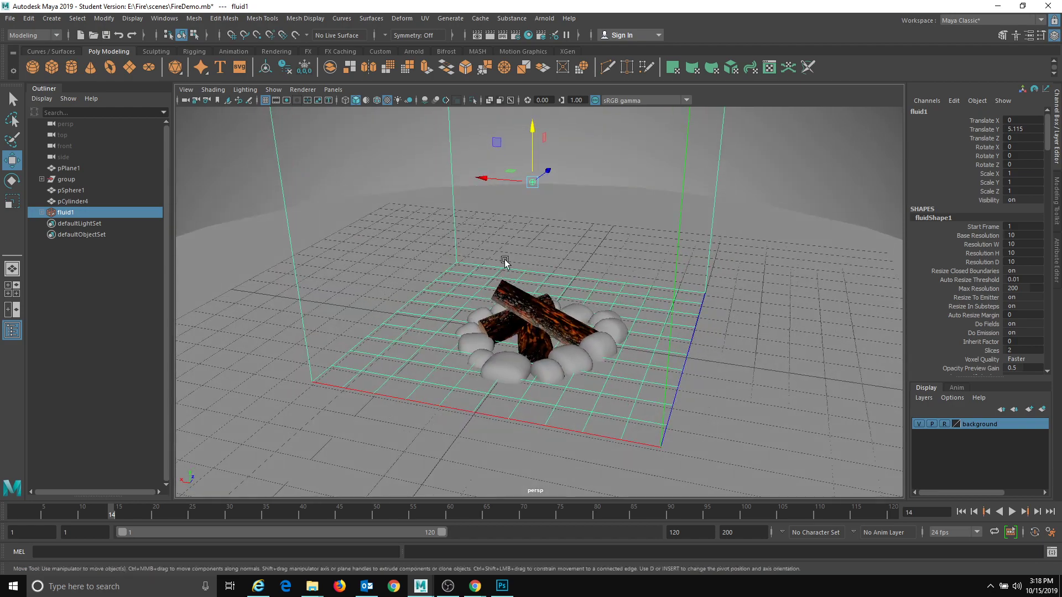
{"action": "left_click_drag", "start_coordinate": [502, 263], "coordinate": [369, 263], "text": "alt"}
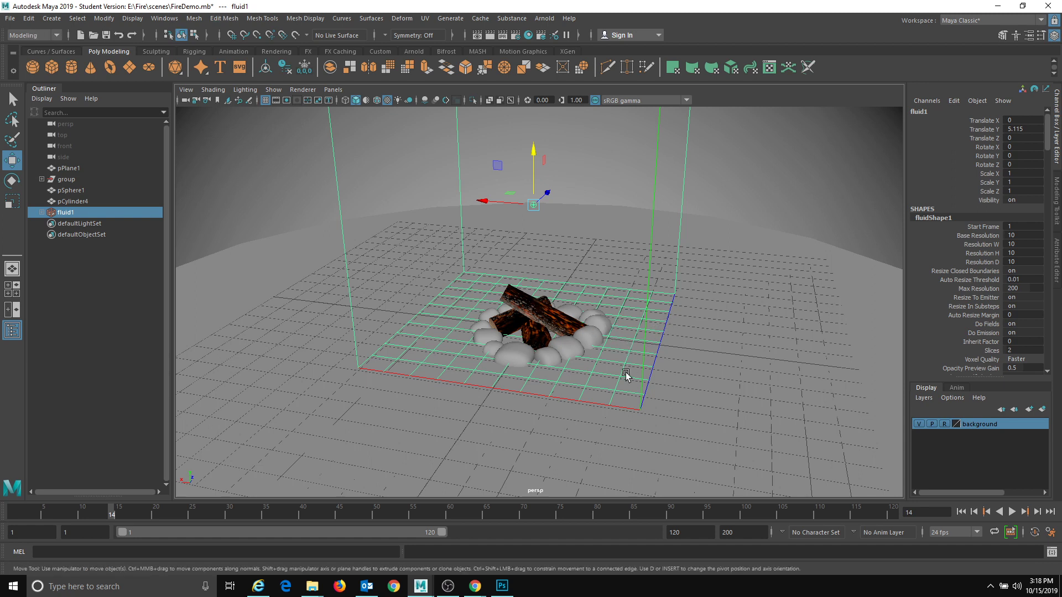
- At frame 1, make the campfire logs emit into the fluid container with Emit from Object
{"action": "mouse_move", "coordinate": [157, 513]}
{"action": "left_mouse_down"}
{"action": "mouse_move", "coordinate": [45, 512]}
{"action": "mouse_move", "coordinate": [806, 497]}
{"action": "mouse_move", "coordinate": [14, 514]}
{"action": "mouse_move", "coordinate": [686, 513]}
{"action": "mouse_move", "coordinate": [14, 513]}
{"action": "left_mouse_up"}
{"action": "left_click", "coordinate": [539, 311]}
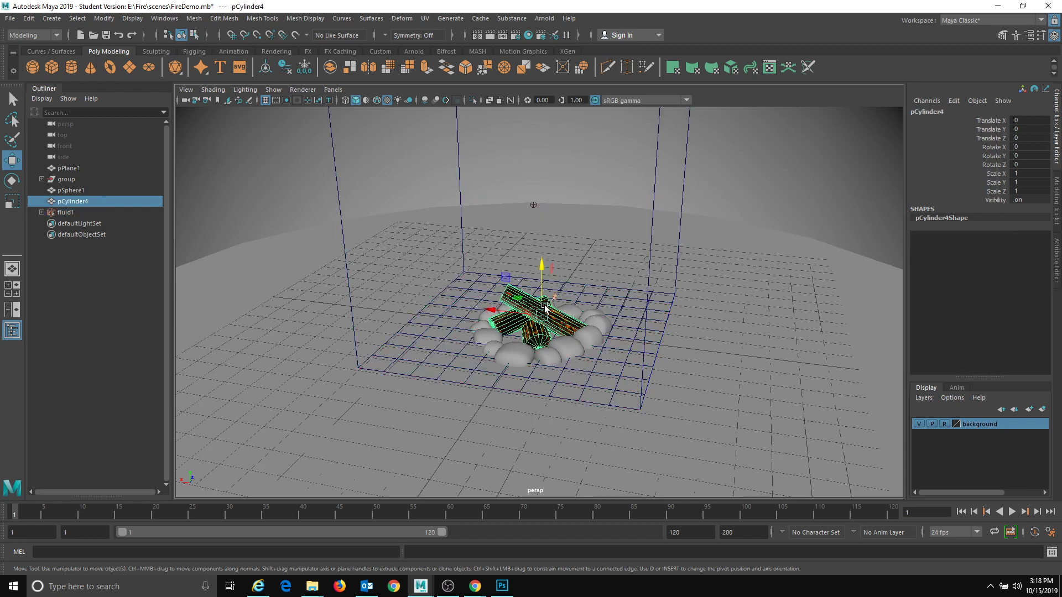
{"action": "left_click", "coordinate": [653, 202], "text": "shift"}
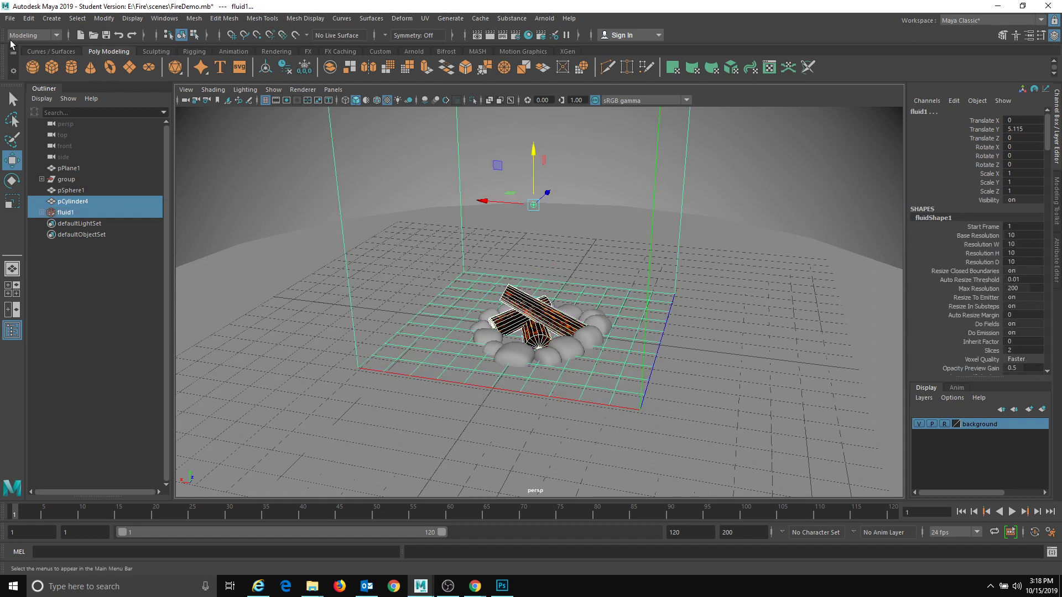
{"action": "left_click", "coordinate": [22, 35]}
{"action": "left_click", "coordinate": [27, 81]}
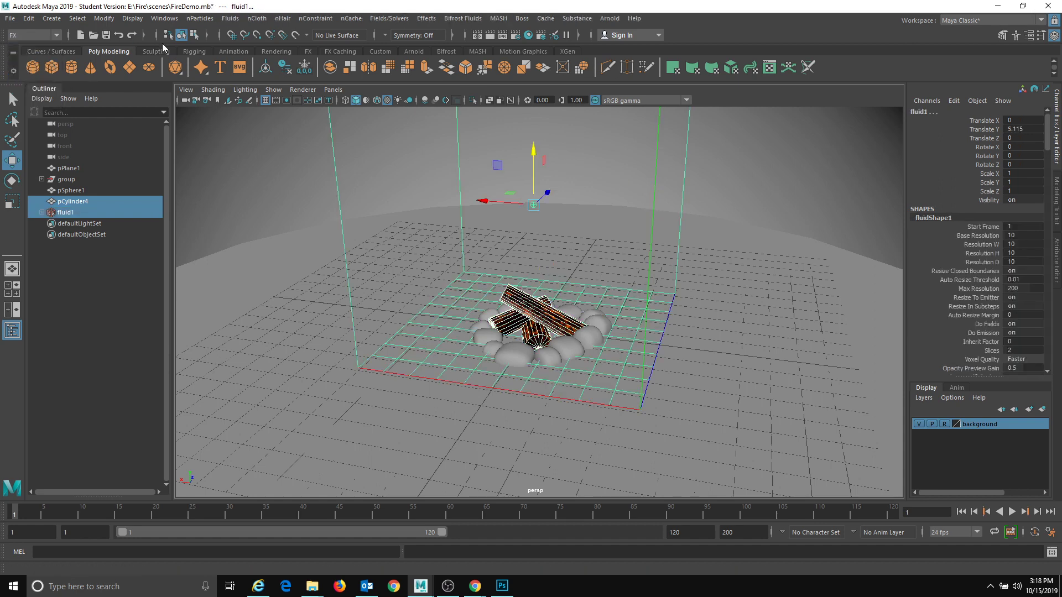
{"action": "left_click", "coordinate": [230, 18]}
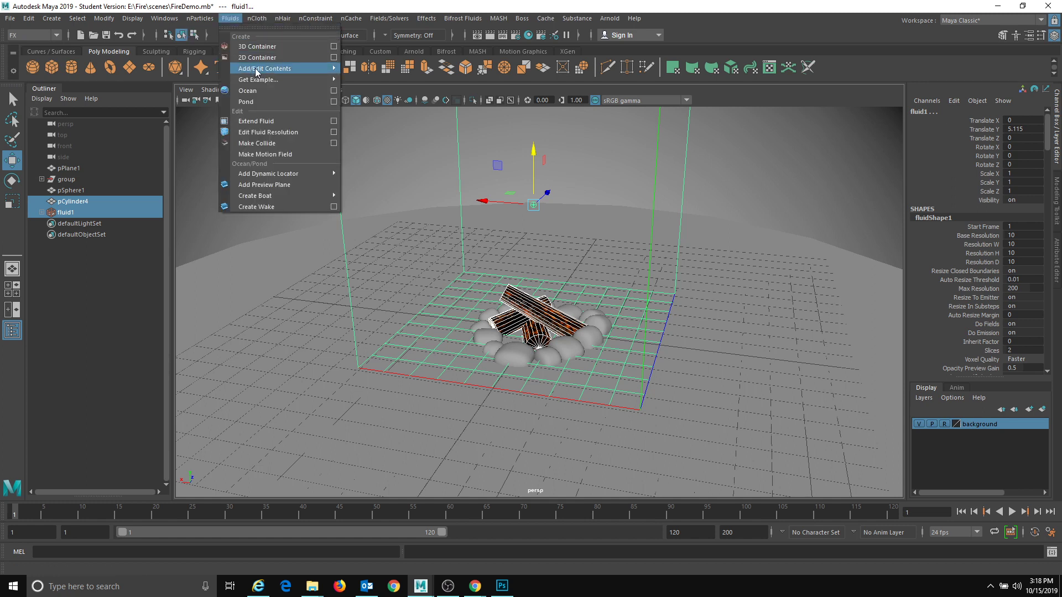
{"action": "mouse_move", "coordinate": [260, 73]}
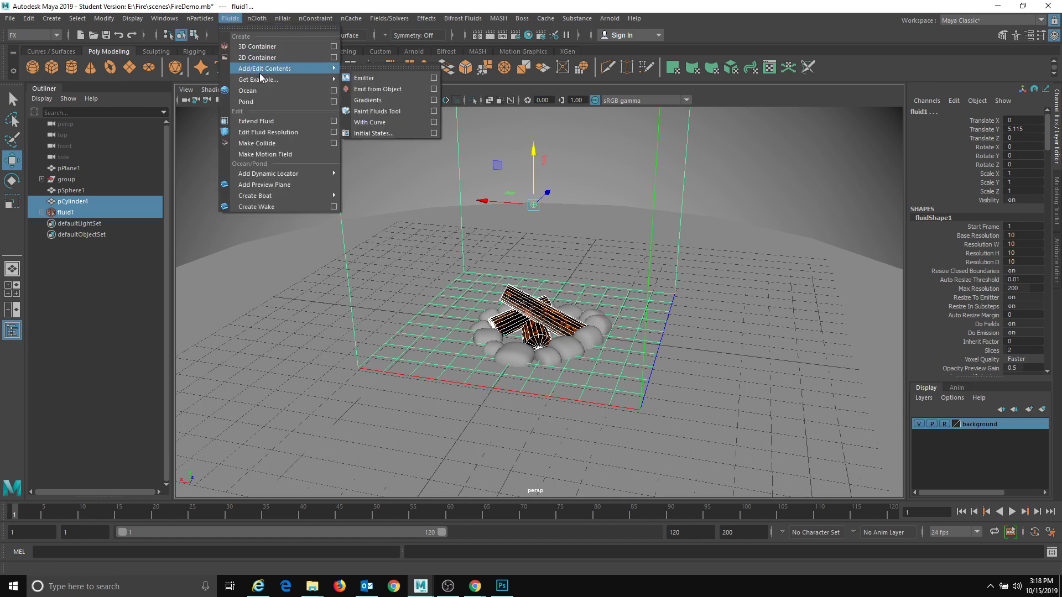
{"action": "left_click", "coordinate": [381, 89]}
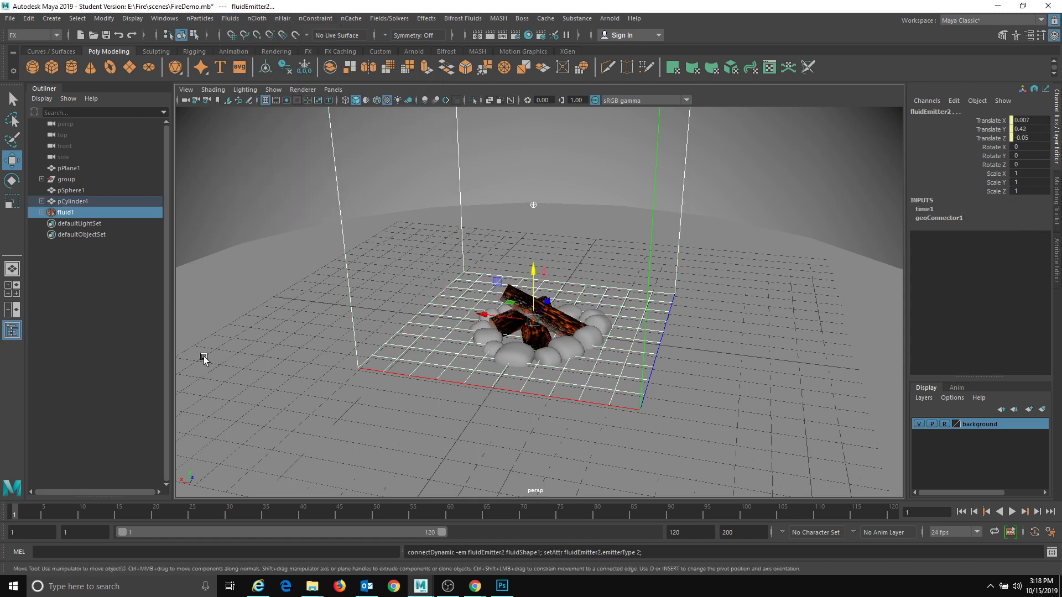
- Play the fluid simulation to check the emission from the logs, and return to frame 1
{"action": "left_click", "coordinate": [1011, 511]}
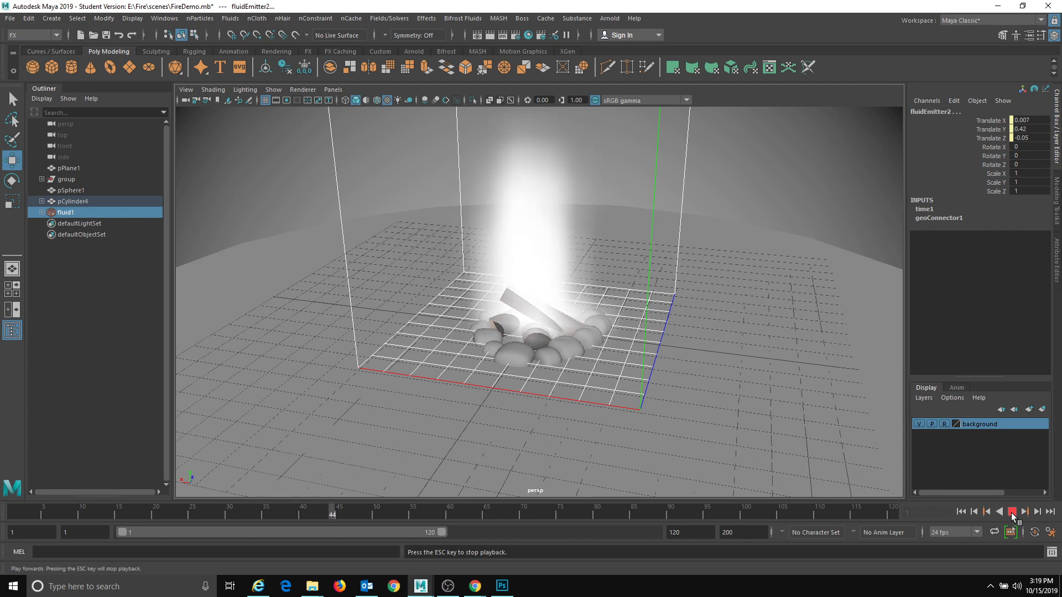
{"action": "left_click", "coordinate": [1012, 512]}
{"action": "key", "text": "alt+shift+v"}
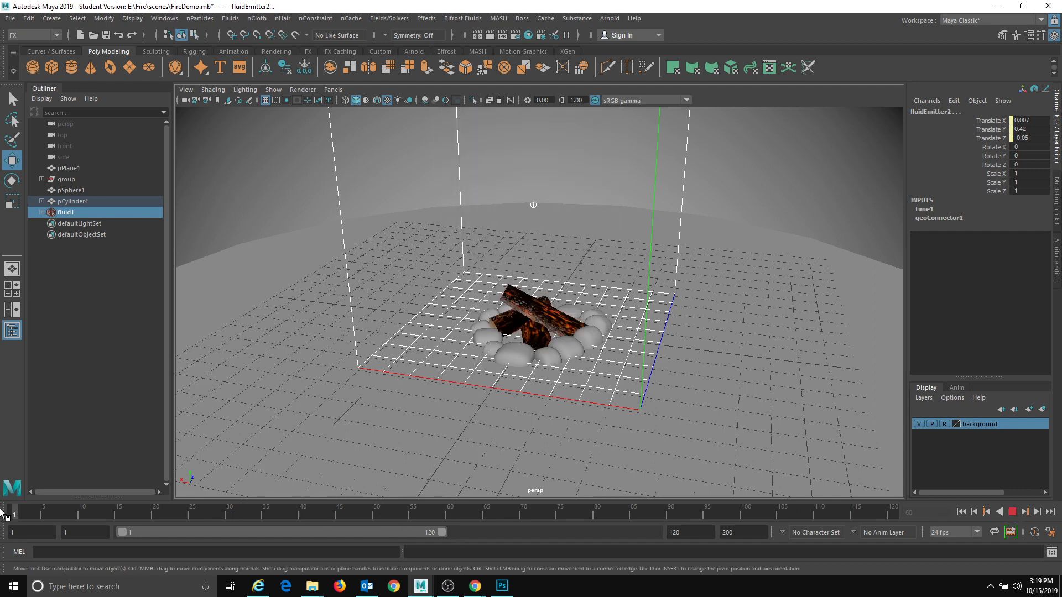
- Delete the original omni emitter at the container's centre and play back the logs' emission on its own
{"action": "left_click", "coordinate": [533, 203]}
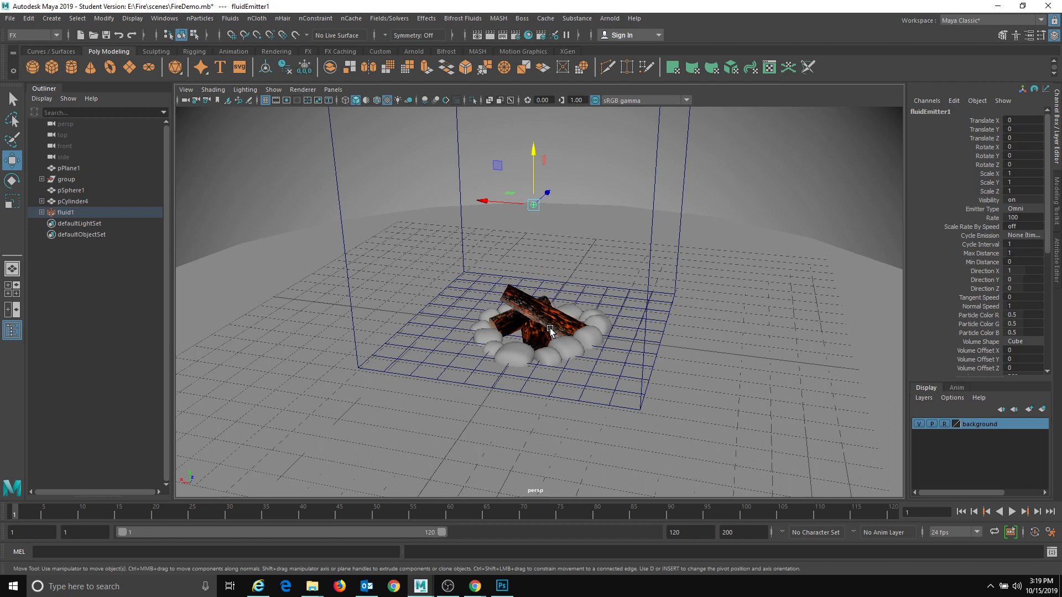
{"action": "left_click", "coordinate": [627, 197]}
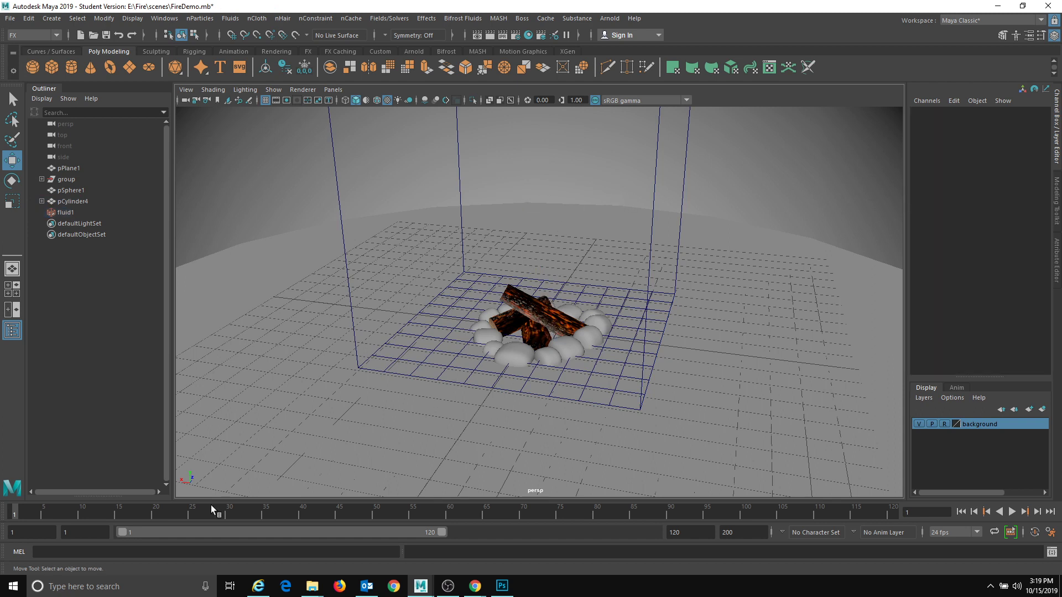
{"action": "key", "text": "alt+period"}
{"action": "left_click", "coordinate": [1012, 512]}
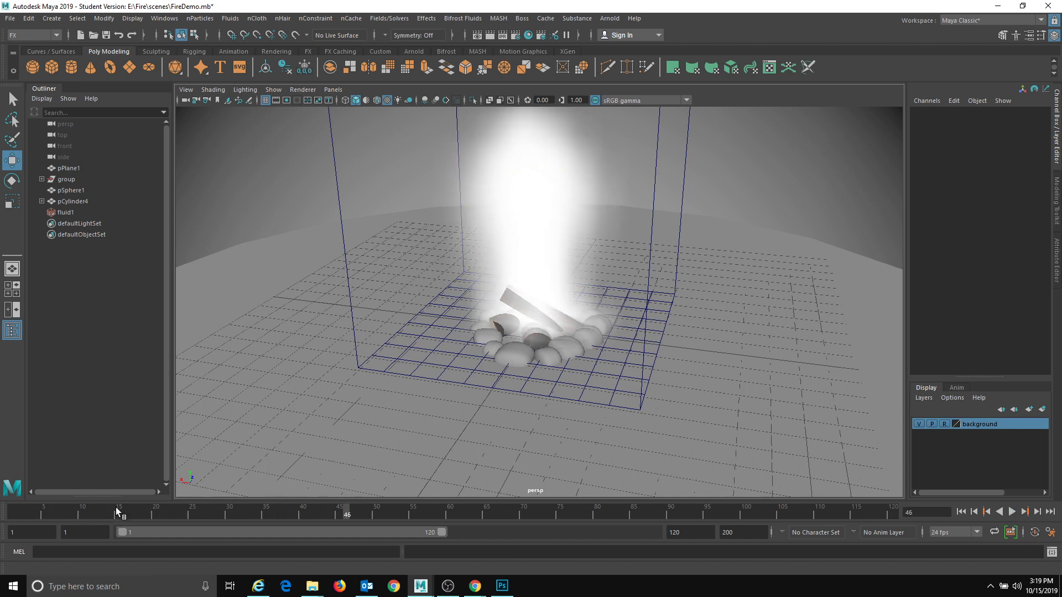
- Replay the simulation from the start, viewing the whole fluid container, and rewind it to frame 1
{"action": "left_click", "coordinate": [18, 504]}
{"action": "left_click", "coordinate": [1012, 511]}
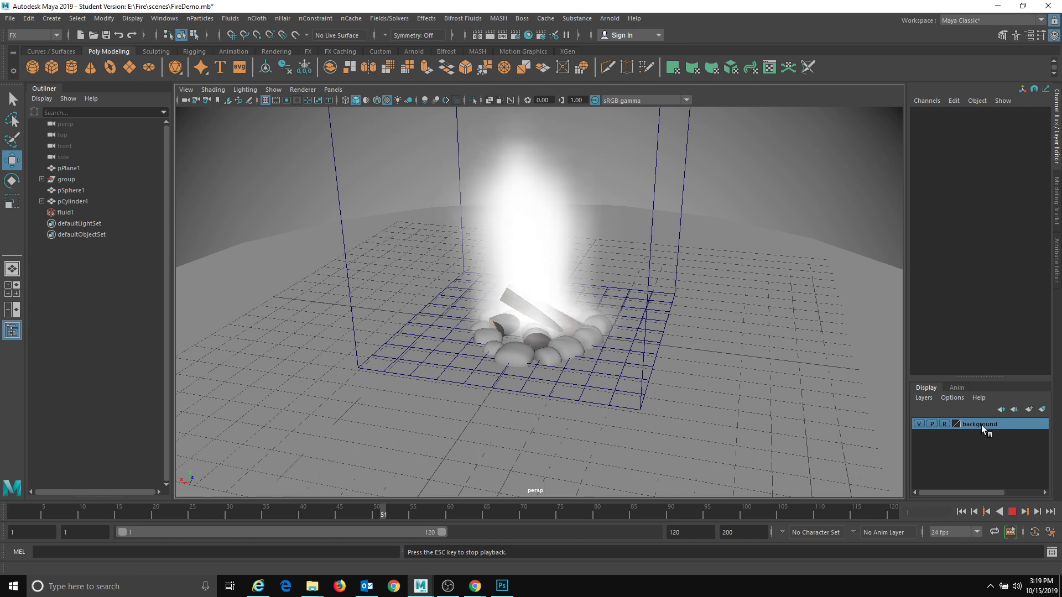
{"action": "scroll", "coordinate": [689, 324], "scroll_direction": "down", "scroll_amount": 4}
{"action": "left_click_drag", "start_coordinate": [676, 330], "coordinate": [720, 349], "text": "alt"}
{"action": "scroll", "coordinate": [714, 342], "scroll_direction": "up", "scroll_amount": 2}
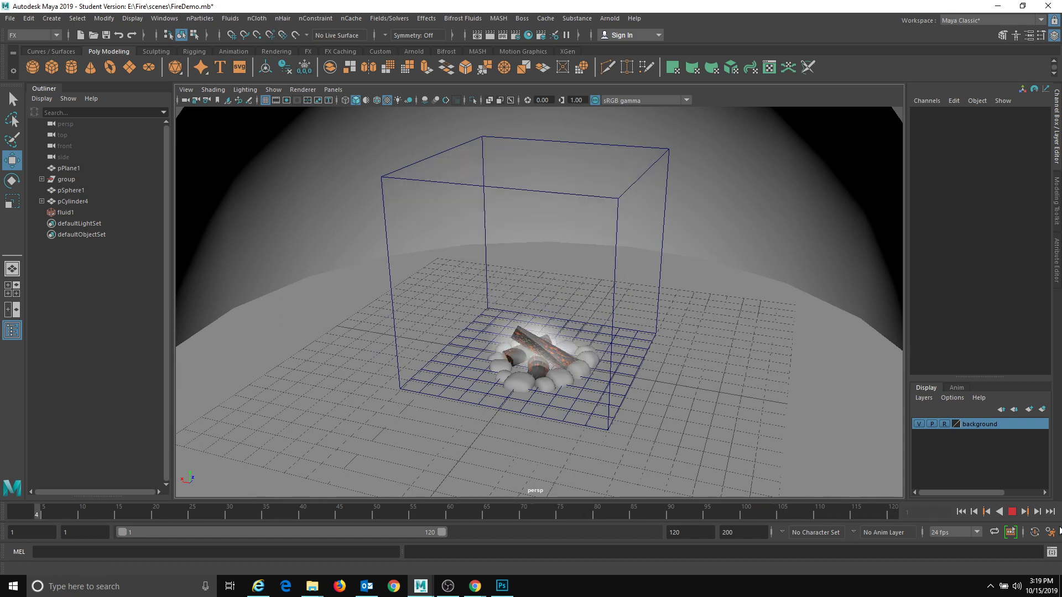
{"action": "left_click", "coordinate": [1012, 511]}
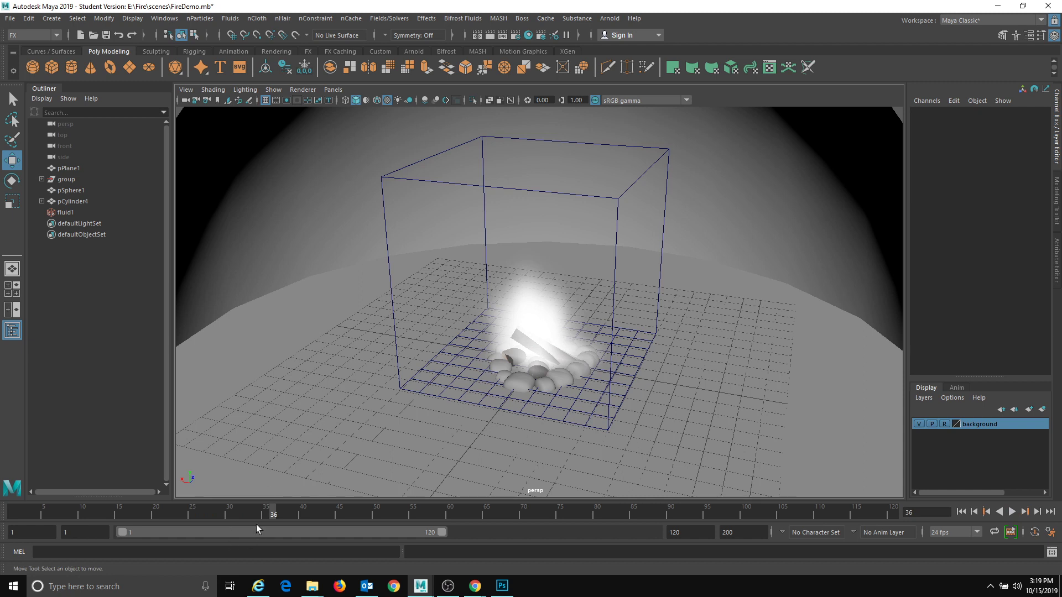
{"action": "key", "text": "alt+shift+v"}
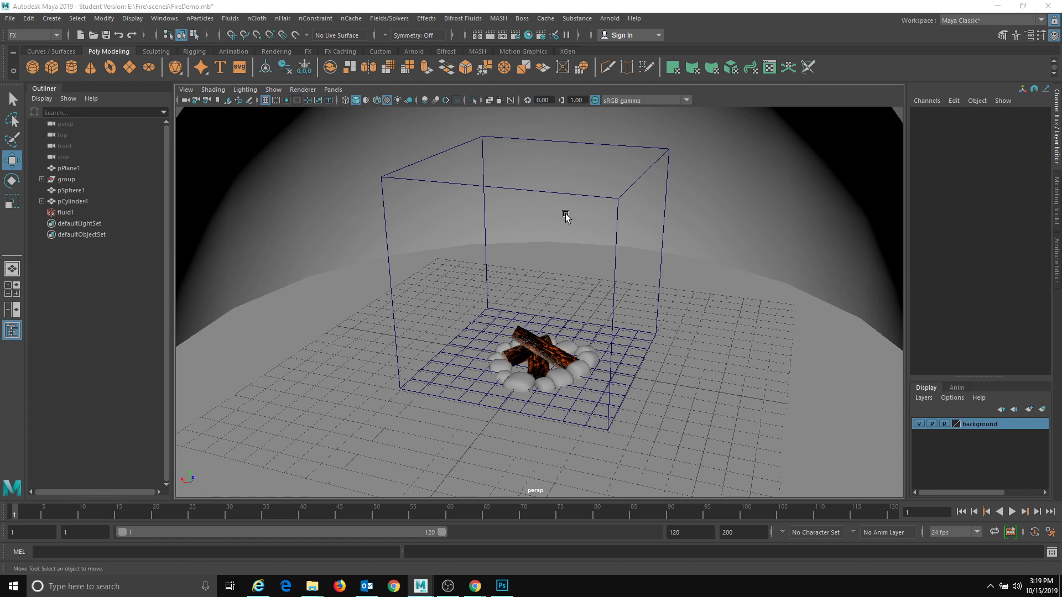
- Set the fluid container's Base Resolution to 130 and play the simulation
{"action": "left_click", "coordinate": [602, 288]}
{"action": "left_click_drag", "start_coordinate": [633, 298], "coordinate": [607, 307], "text": "alt"}
{"action": "right_click_drag", "start_coordinate": [608, 308], "coordinate": [668, 293], "text": "alt"}
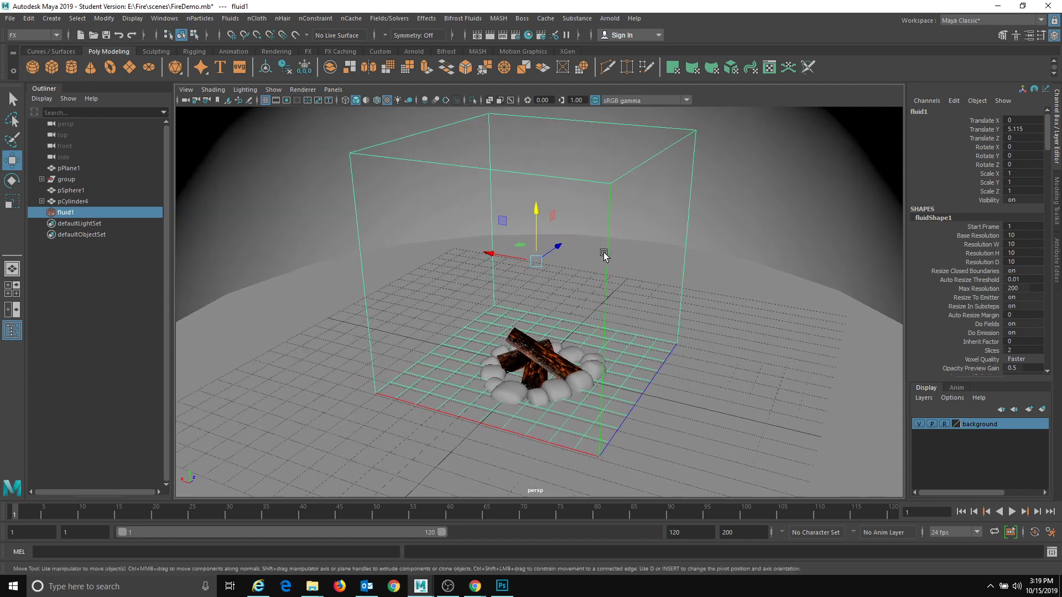
{"action": "left_click", "coordinate": [1056, 265]}
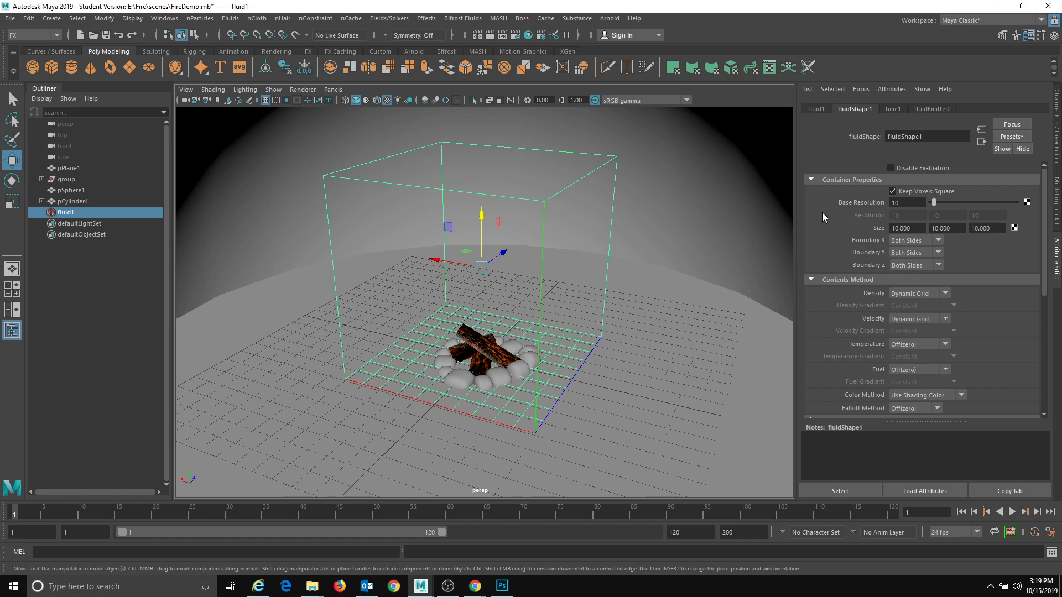
{"action": "left_click", "coordinate": [909, 204]}
{"action": "type", "text": "130"}
{"action": "key", "text": "Return"}
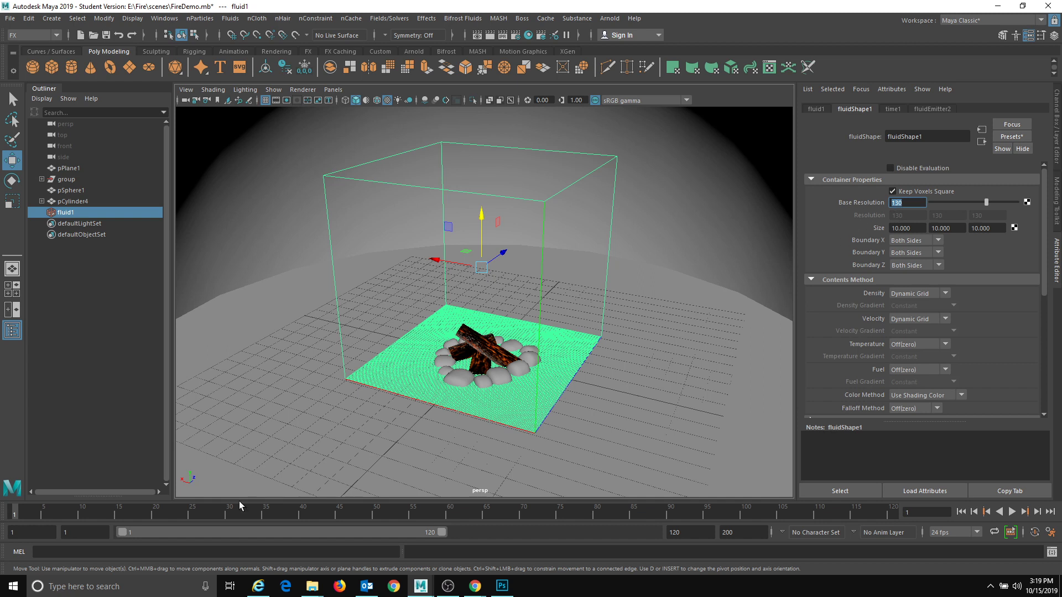
{"action": "left_click", "coordinate": [1012, 511]}
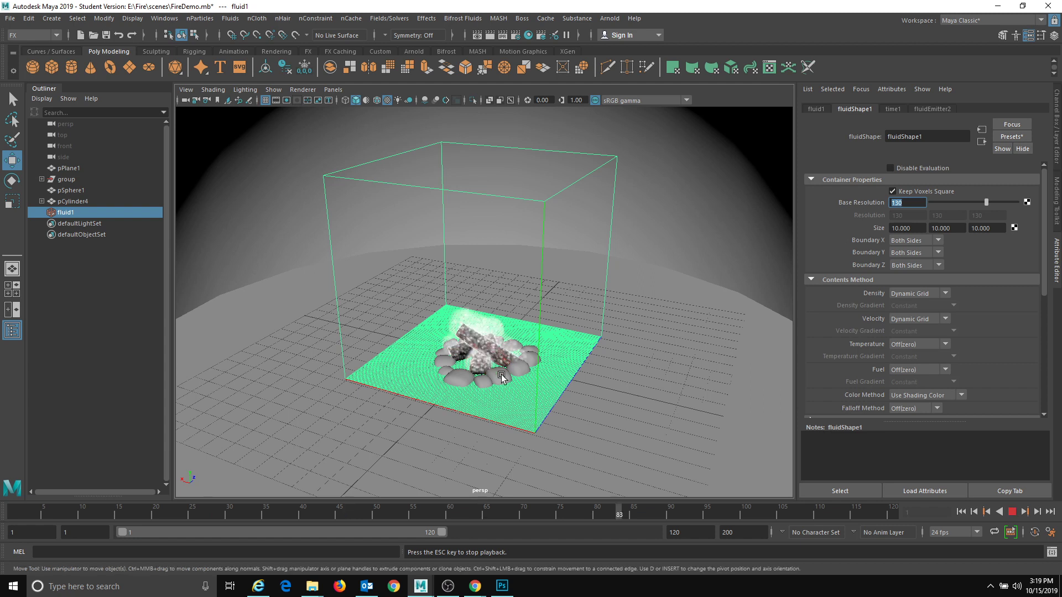
- Stop the playback, set the fluid container's Base Resolution to 80, and return to frame 1
{"action": "right_click", "coordinate": [1011, 517]}
{"action": "left_click", "coordinate": [848, 448]}
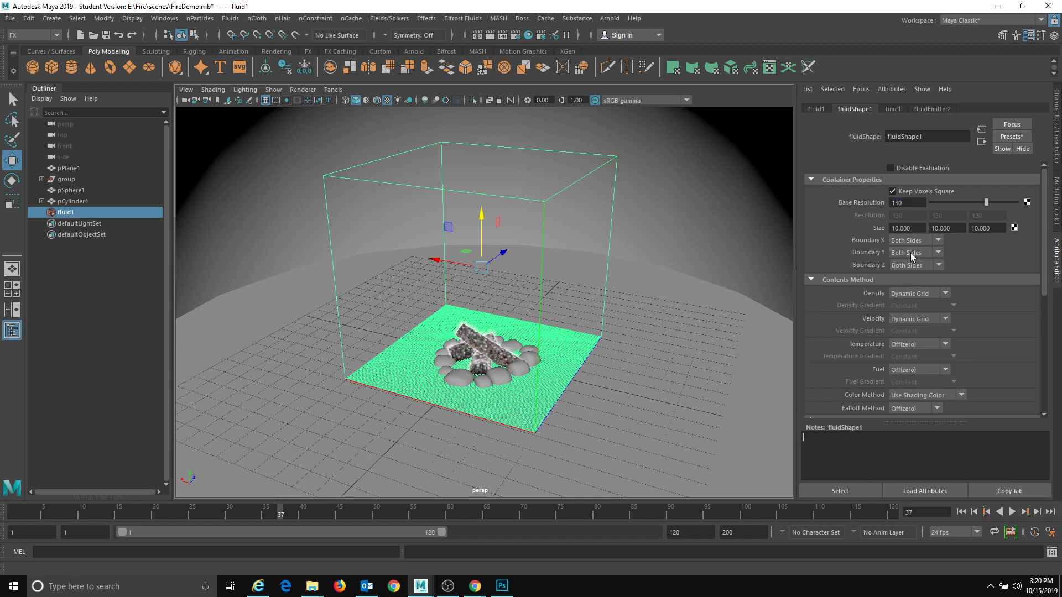
{"action": "left_click_drag", "start_coordinate": [916, 203], "coordinate": [688, 185]}
{"action": "type", "text": "80"}
{"action": "key", "text": "Return"}
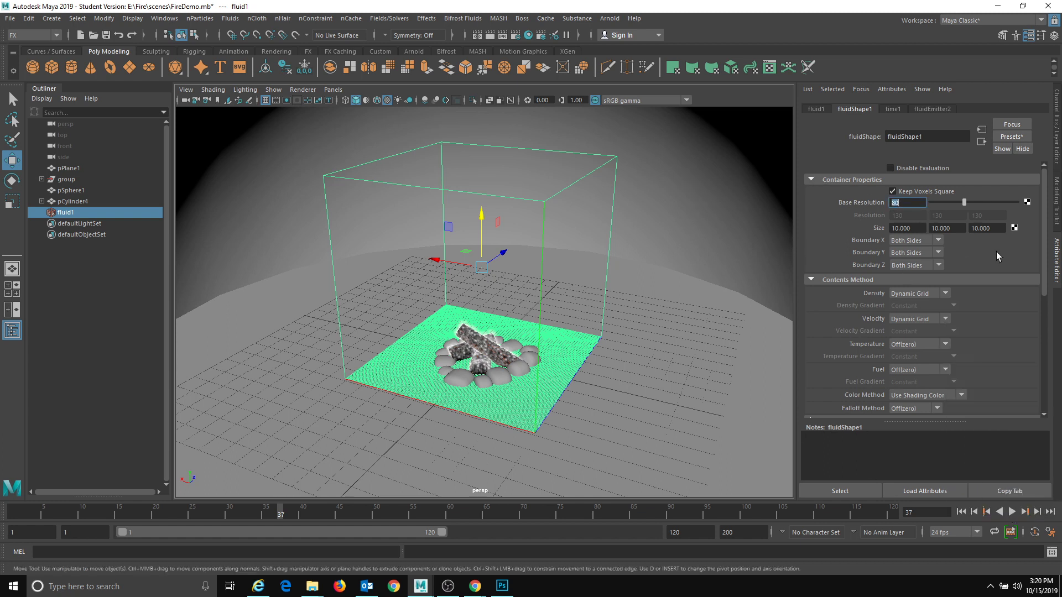
{"action": "left_click_drag", "start_coordinate": [148, 515], "coordinate": [14, 514]}
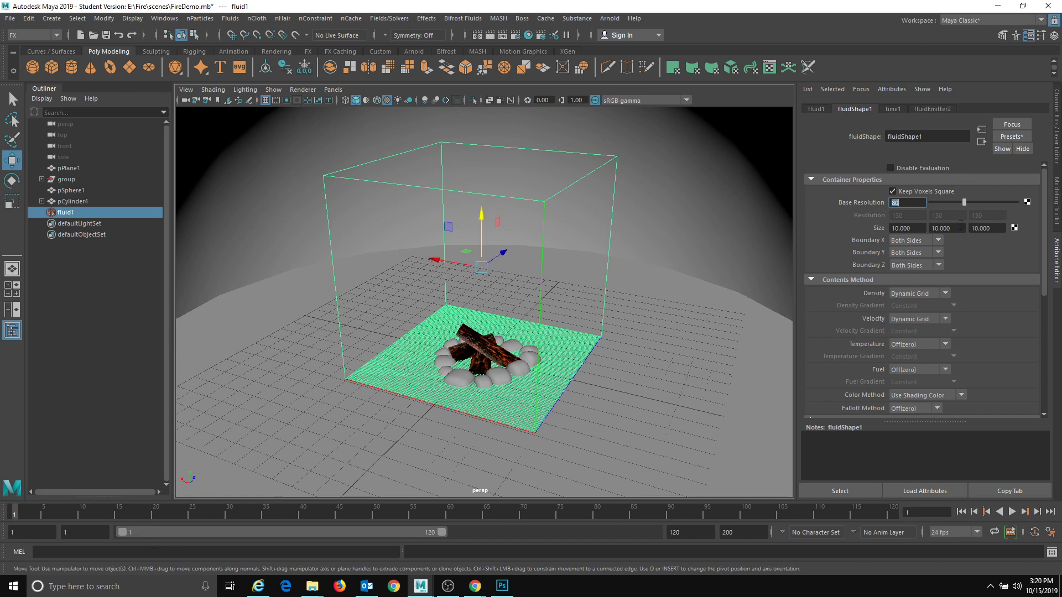
- Try a Y size of 5 for the fluid container and undo the change
{"action": "left_click", "coordinate": [951, 228]}
{"action": "type", "text": "5"}
{"action": "key", "text": "Return"}
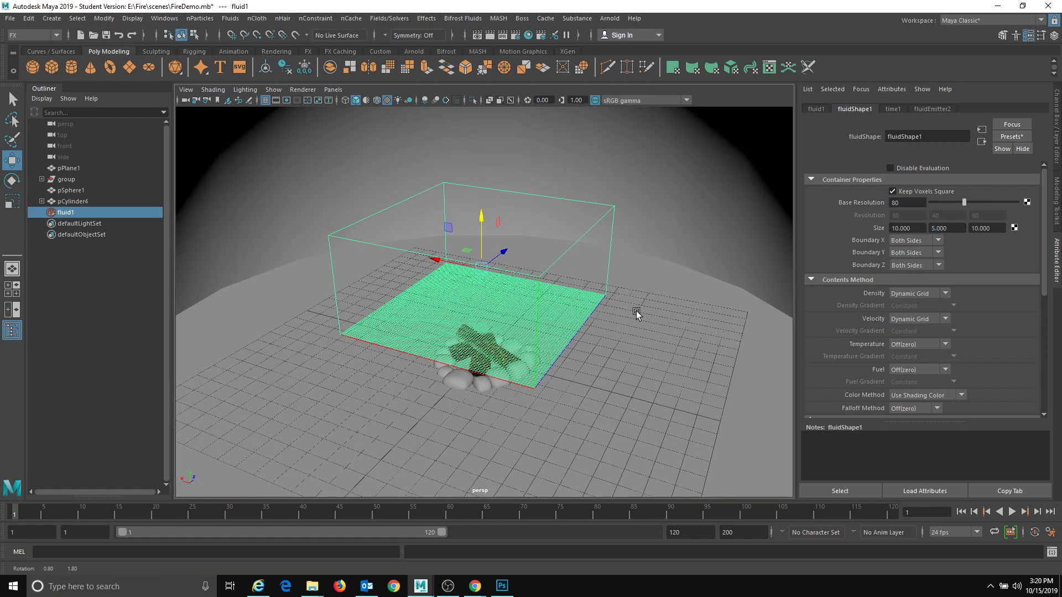
{"action": "left_click_drag", "start_coordinate": [635, 308], "coordinate": [637, 317], "text": "alt"}
{"action": "right_click_drag", "start_coordinate": [642, 310], "coordinate": [707, 284], "text": "alt"}
{"action": "key", "text": "ctrl+z"}
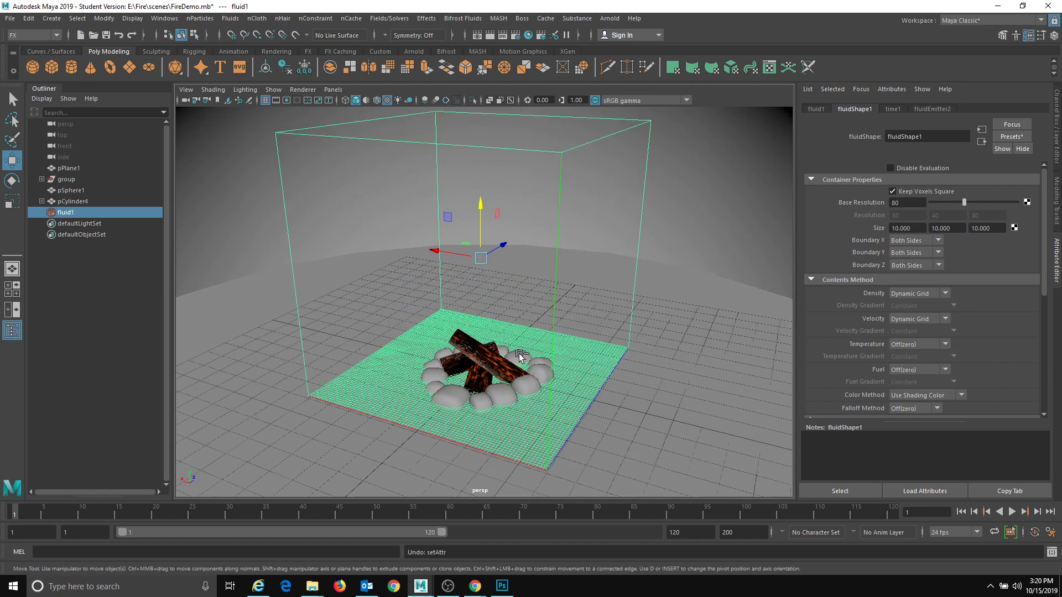
- Set the container's Boundary X and Boundary Y to None and its Temperature contents method to Dynamic Grid
{"action": "left_click_drag", "start_coordinate": [620, 293], "coordinate": [629, 341], "text": "alt"}
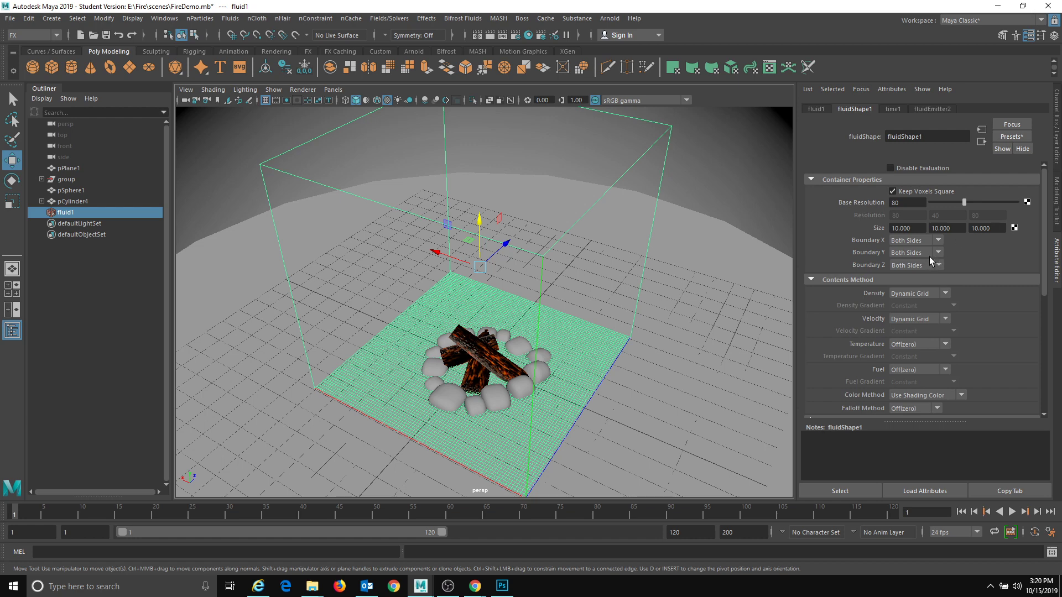
{"action": "left_click", "coordinate": [912, 241]}
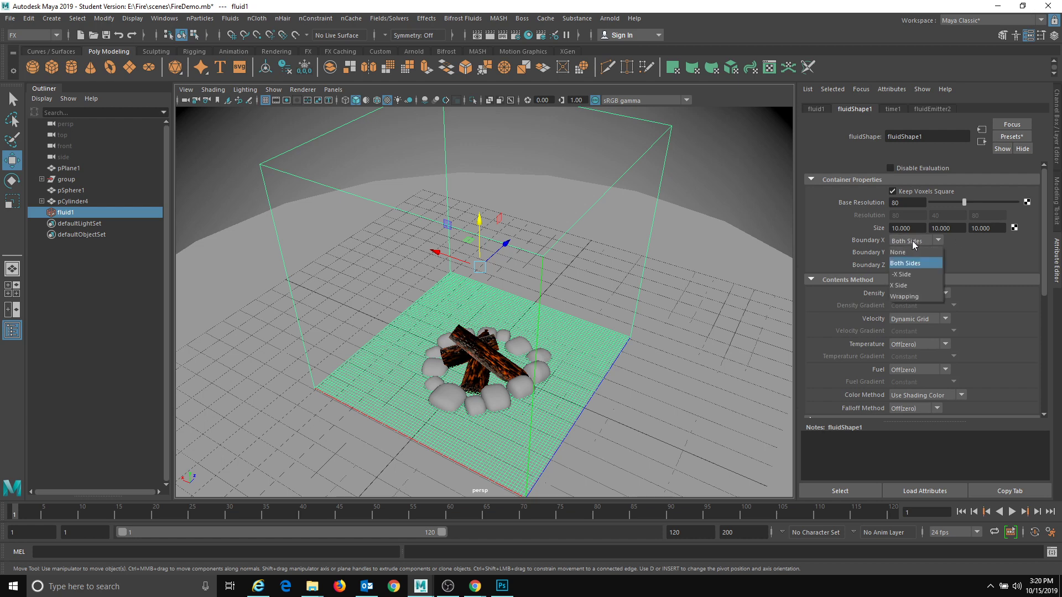
{"action": "left_click", "coordinate": [911, 250]}
{"action": "left_click", "coordinate": [909, 253]}
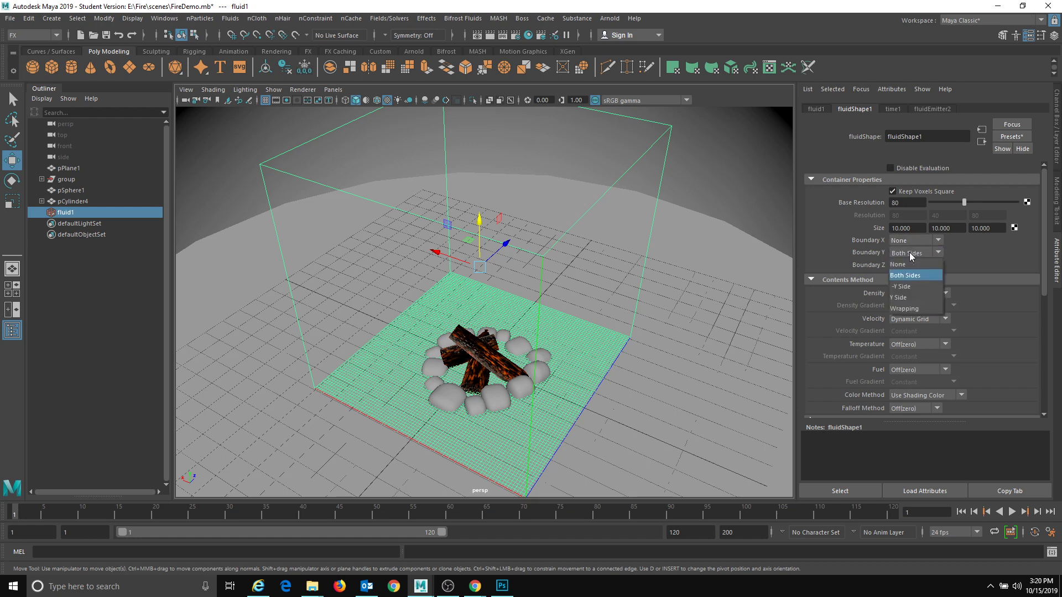
{"action": "left_click", "coordinate": [908, 264]}
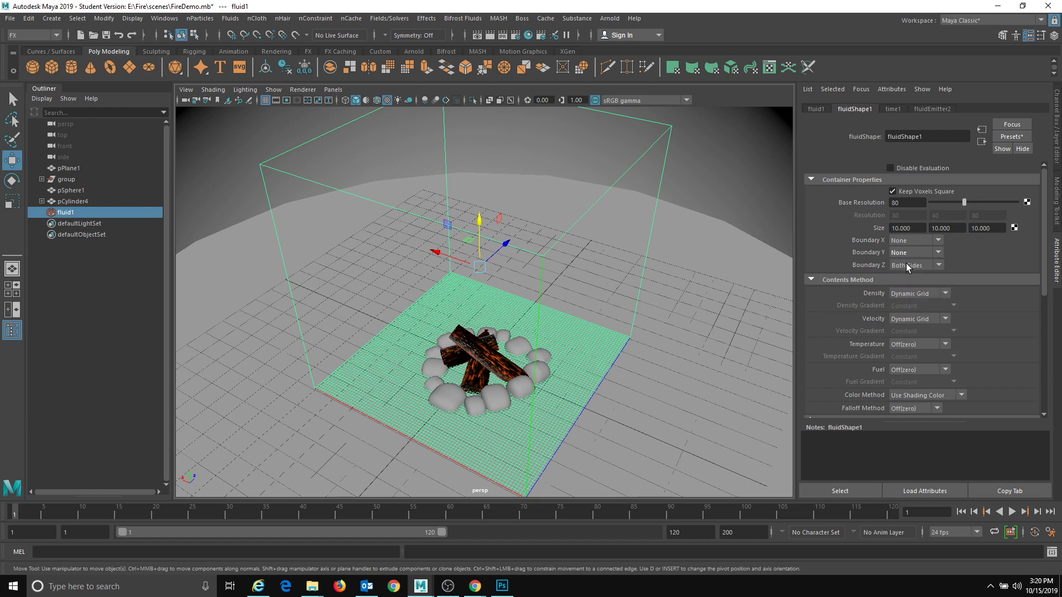
{"action": "left_click", "coordinate": [905, 264]}
{"action": "left_click", "coordinate": [938, 265]}
{"action": "left_click", "coordinate": [926, 348]}
{"action": "scroll", "coordinate": [983, 333], "scroll_direction": "down", "scroll_amount": 2}
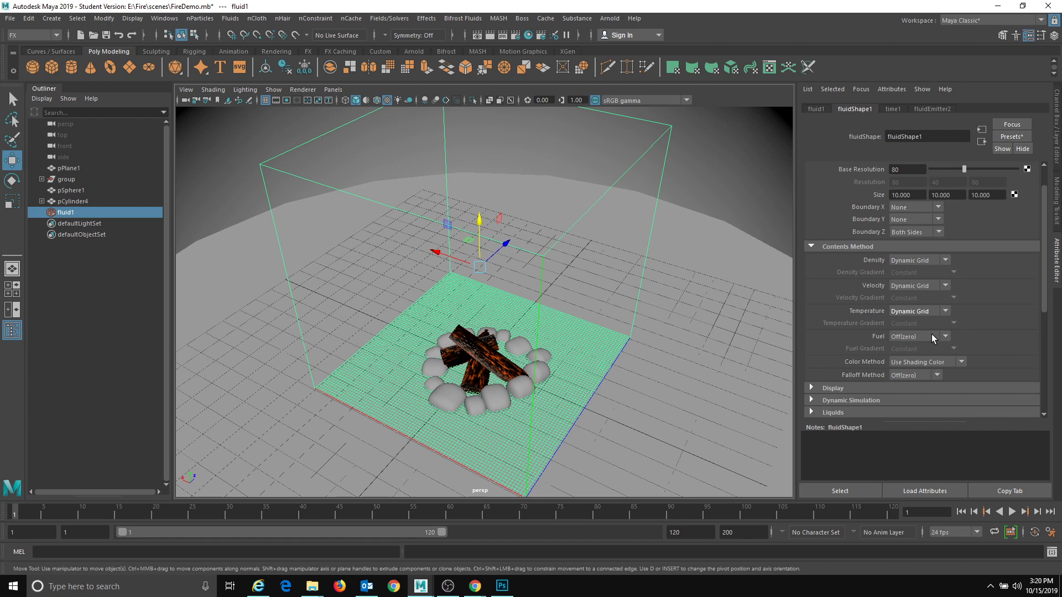
- Look through the fluid's Display, Dynamic Simulation and Liquids settings
{"action": "left_click", "coordinate": [829, 388]}
{"action": "scroll", "coordinate": [838, 389], "scroll_direction": "down", "scroll_amount": 10}
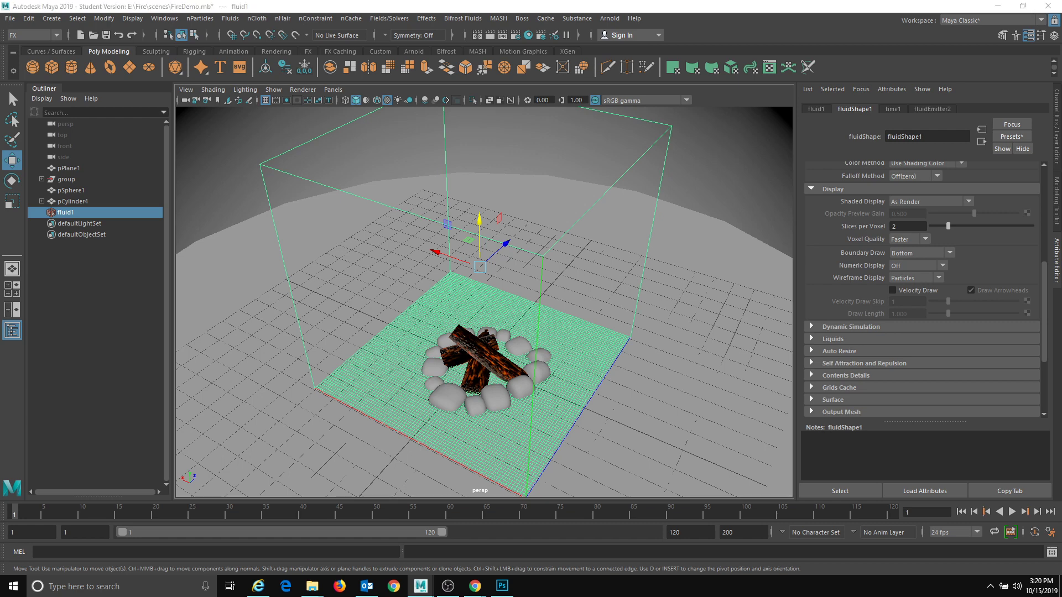
{"action": "left_click", "coordinate": [828, 326]}
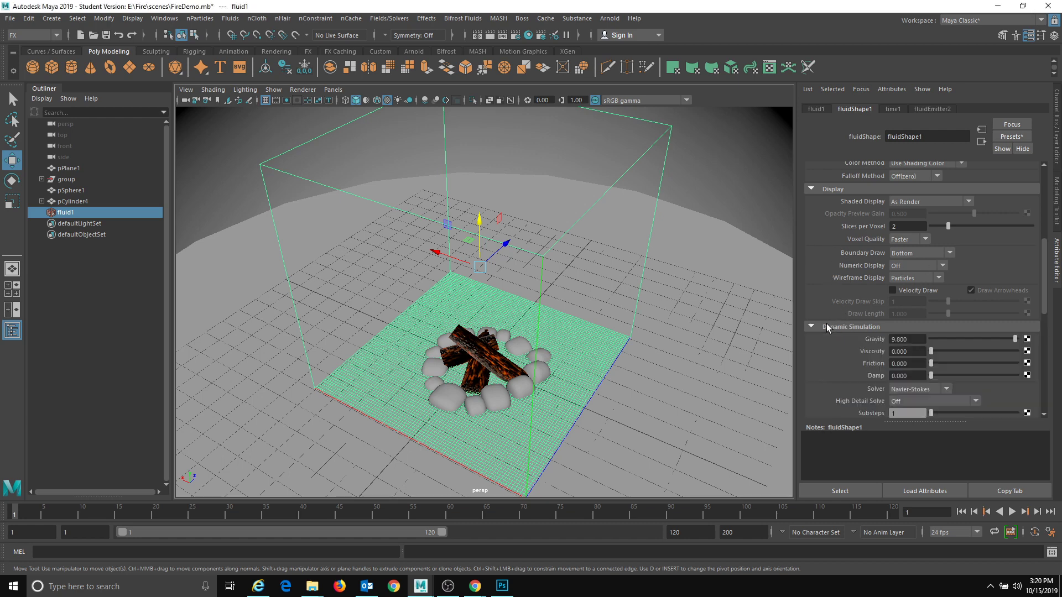
{"action": "scroll", "coordinate": [856, 335], "scroll_direction": "down", "scroll_amount": 4}
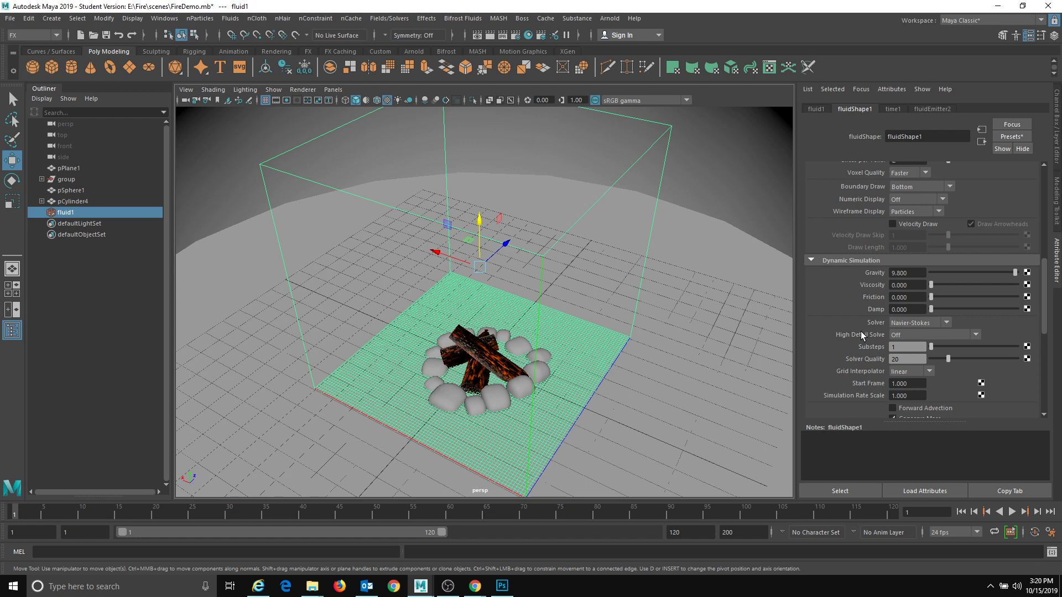
{"action": "scroll", "coordinate": [860, 330], "scroll_direction": "down", "scroll_amount": 8}
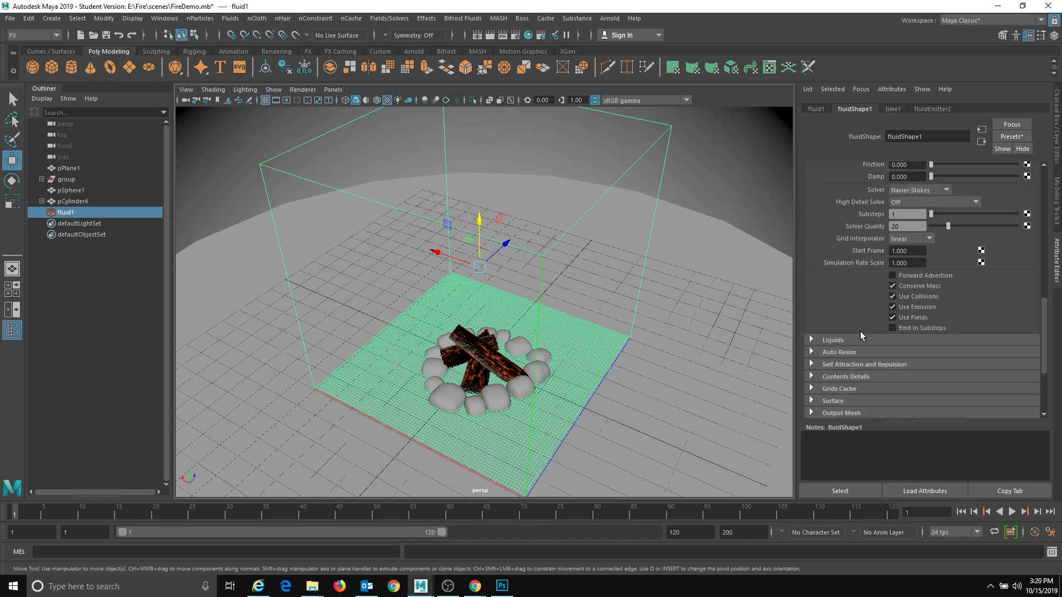
{"action": "scroll", "coordinate": [860, 331], "scroll_direction": "down", "scroll_amount": 2}
{"action": "left_click", "coordinate": [838, 308]}
{"action": "scroll", "coordinate": [857, 327], "scroll_direction": "down", "scroll_amount": 4}
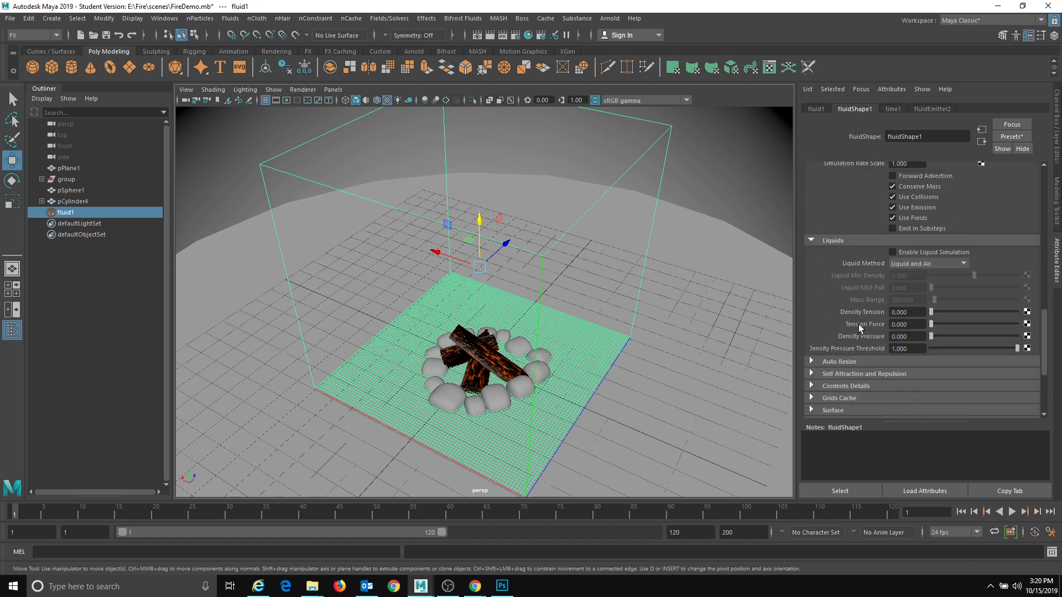
- Enable Auto Resize for the fluid container and play the simulation from frame 1 to check it
{"action": "left_click", "coordinate": [850, 362]}
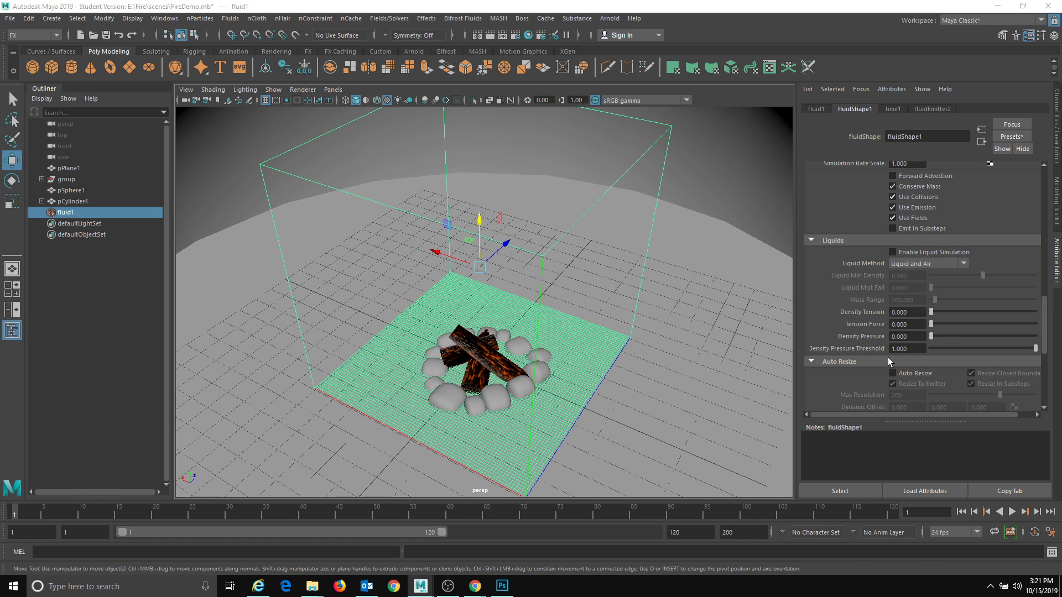
{"action": "left_click", "coordinate": [893, 374]}
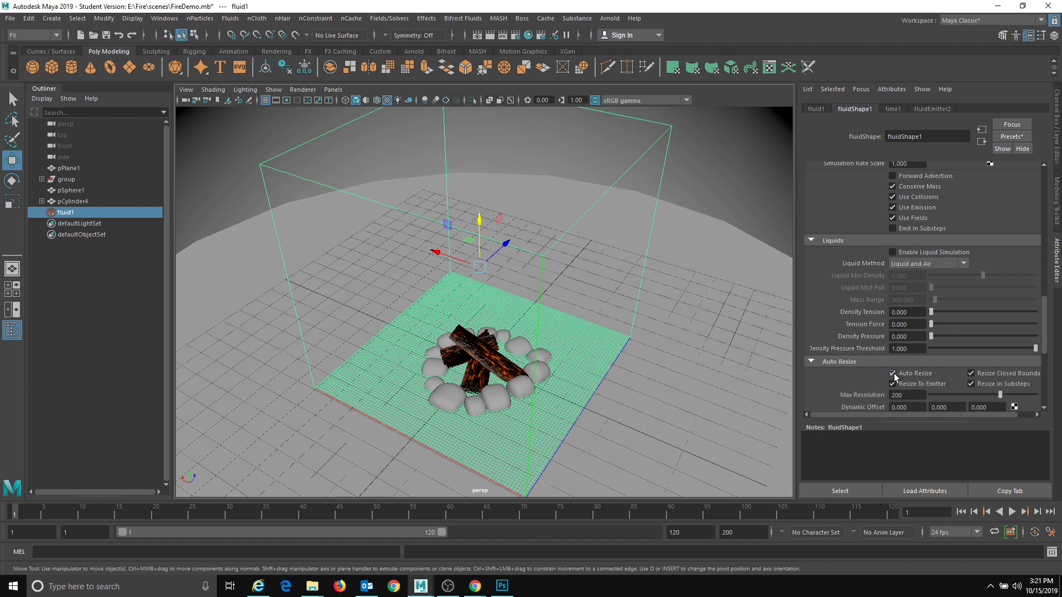
{"action": "scroll", "coordinate": [921, 379], "scroll_direction": "down", "scroll_amount": 2}
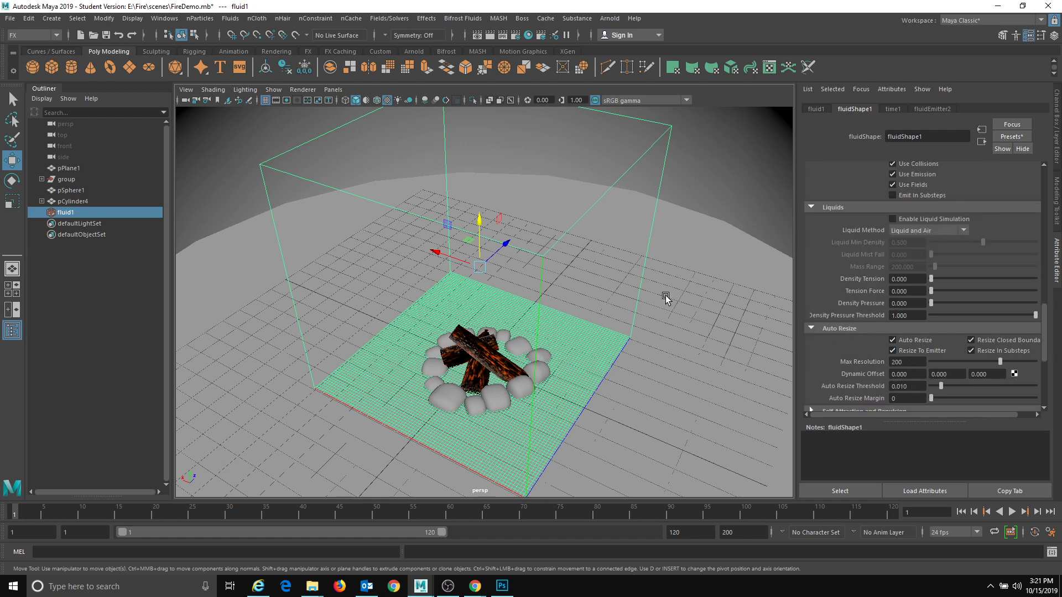
{"action": "left_click_drag", "start_coordinate": [77, 522], "coordinate": [37, 520]}
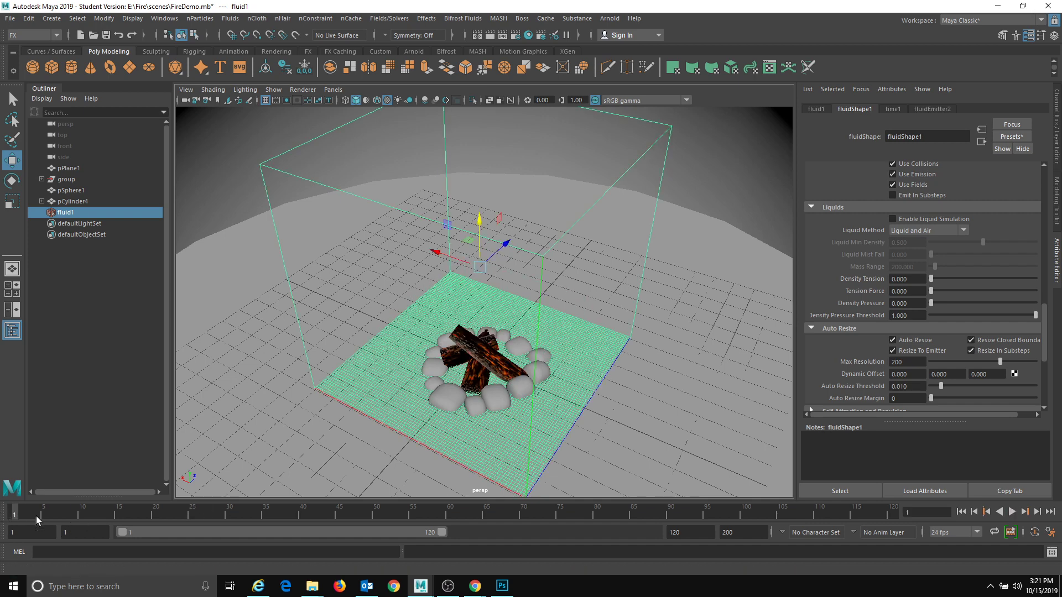
{"action": "left_click", "coordinate": [1011, 512]}
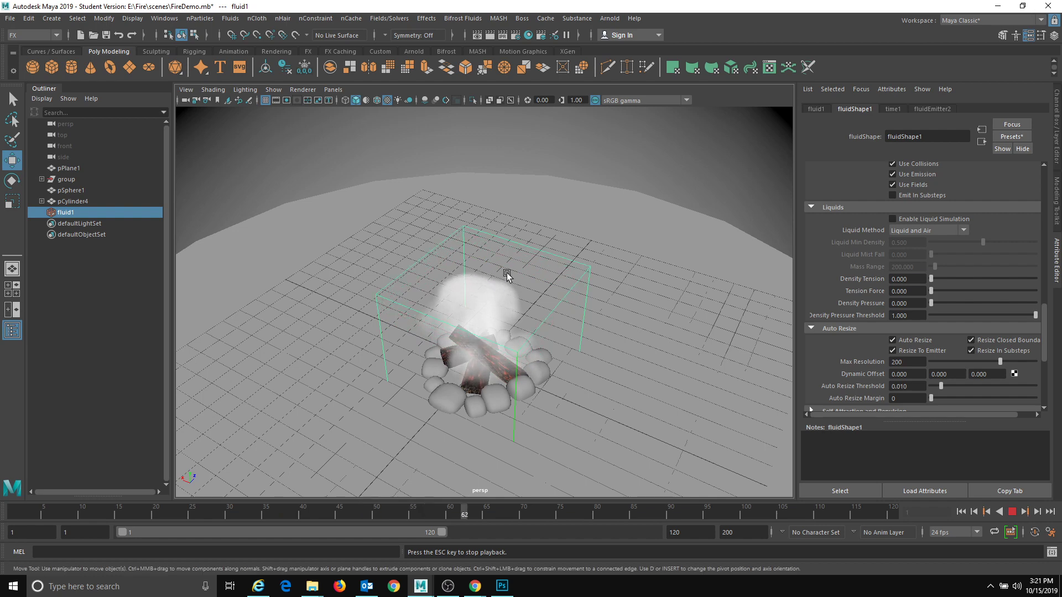
{"action": "left_click", "coordinate": [1015, 514]}
- Set the fluid's density Buoyancy to 20 in its contents details
{"action": "scroll", "coordinate": [914, 343], "scroll_direction": "down", "scroll_amount": 5}
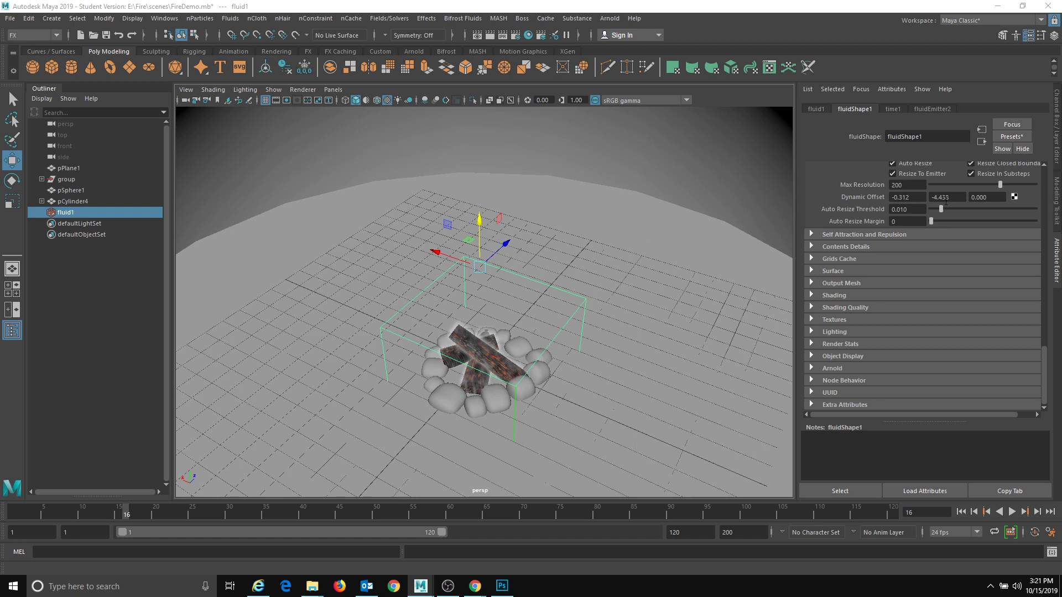
{"action": "left_click", "coordinate": [811, 247]}
{"action": "left_click", "coordinate": [813, 258]}
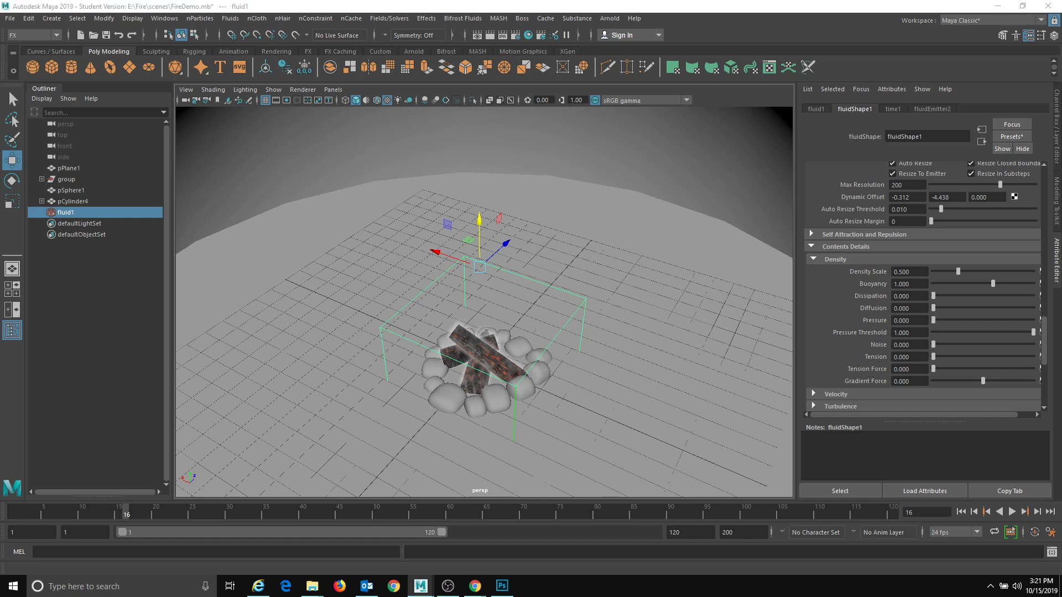
{"action": "left_click", "coordinate": [919, 283]}
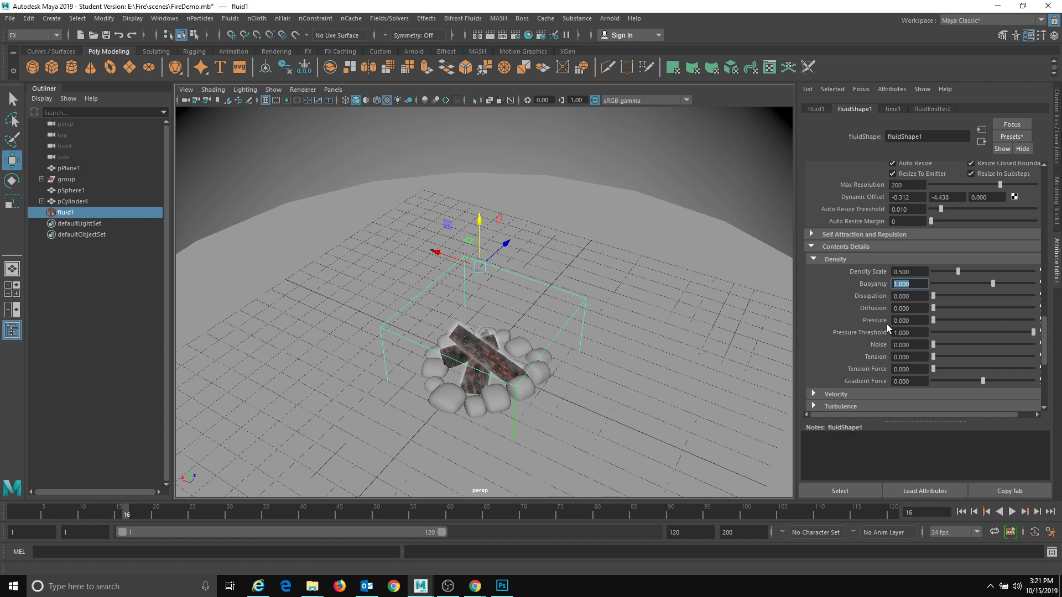
{"action": "type", "text": "1"}
{"action": "type", "text": "20"}
{"action": "key", "text": "Return"}
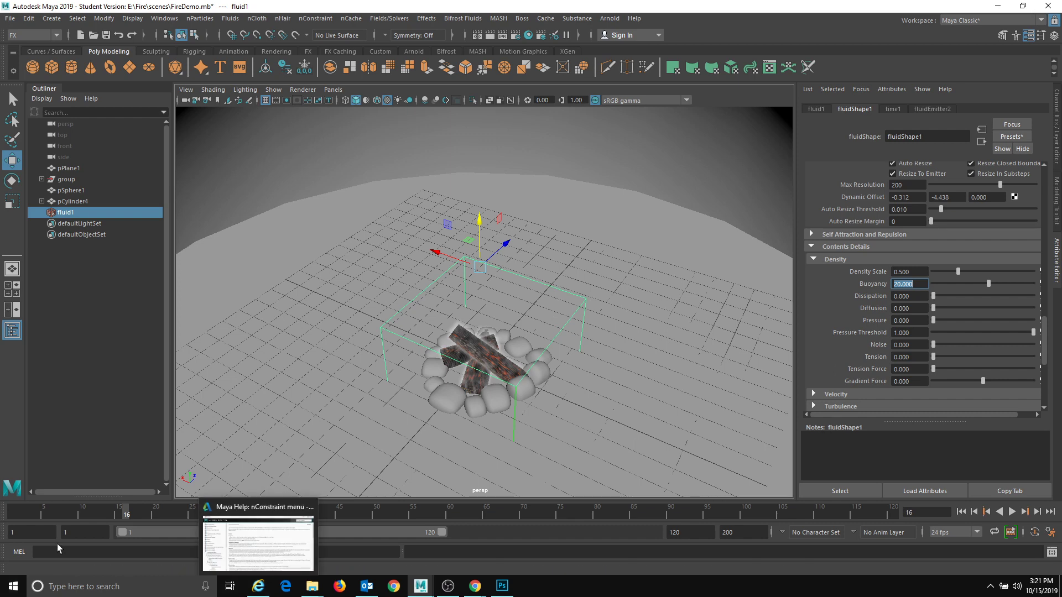
- Play the simulation from frame 1 to check how the fluid rises from the logs
{"action": "left_click_drag", "start_coordinate": [92, 518], "coordinate": [15, 519]}
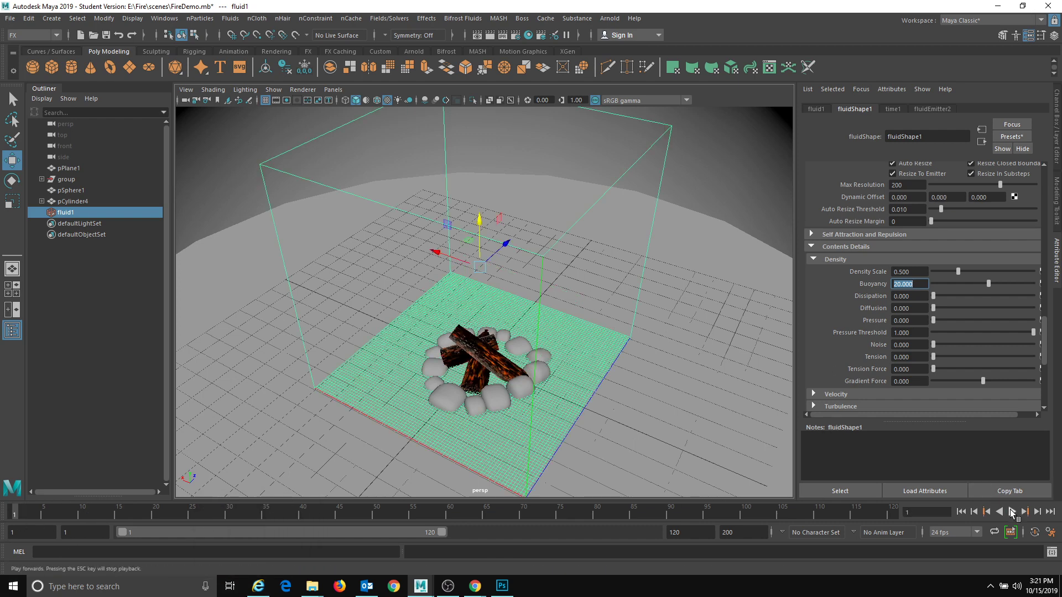
{"action": "left_click", "coordinate": [1011, 512]}
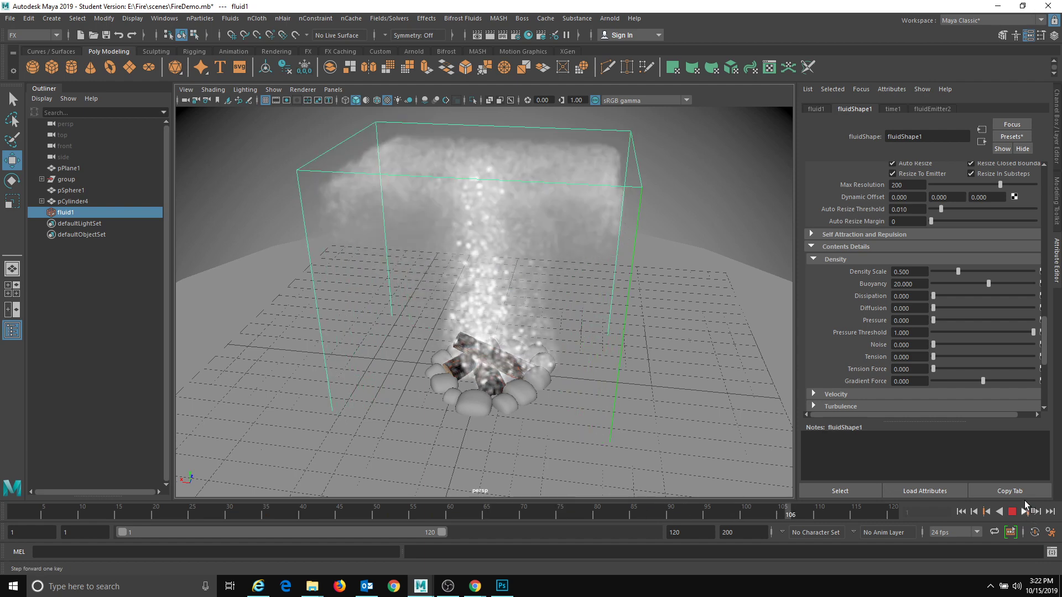
{"action": "left_click", "coordinate": [1012, 512]}
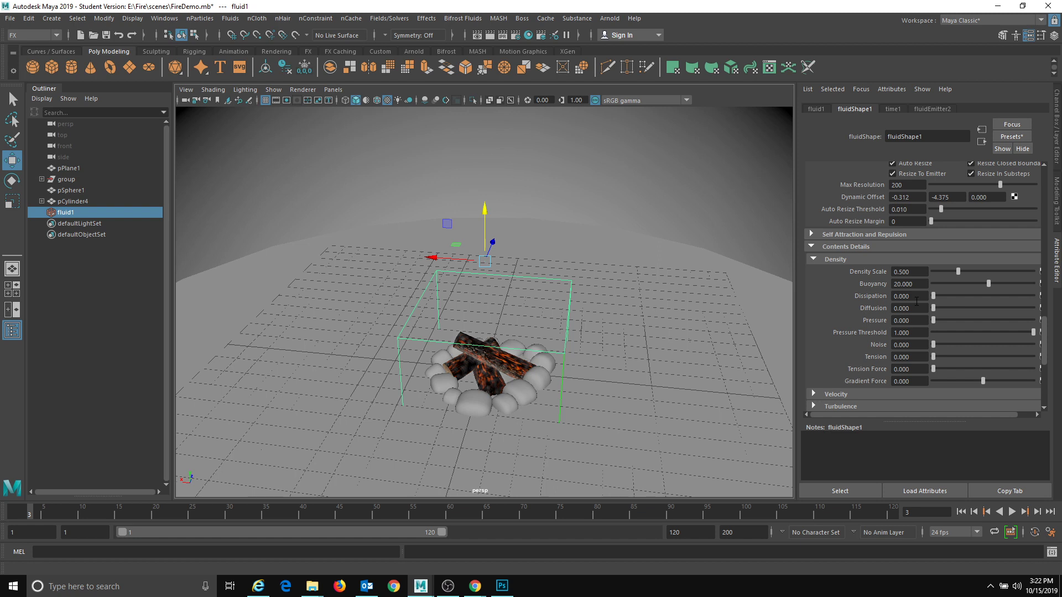
- Set the fluid's density Dissipation to 8 and play the simulation from frame 1 to check it
{"action": "left_click", "coordinate": [910, 296]}
{"action": "type", "text": "8"}
{"action": "key", "text": "Return"}
{"action": "left_click", "coordinate": [15, 514]}
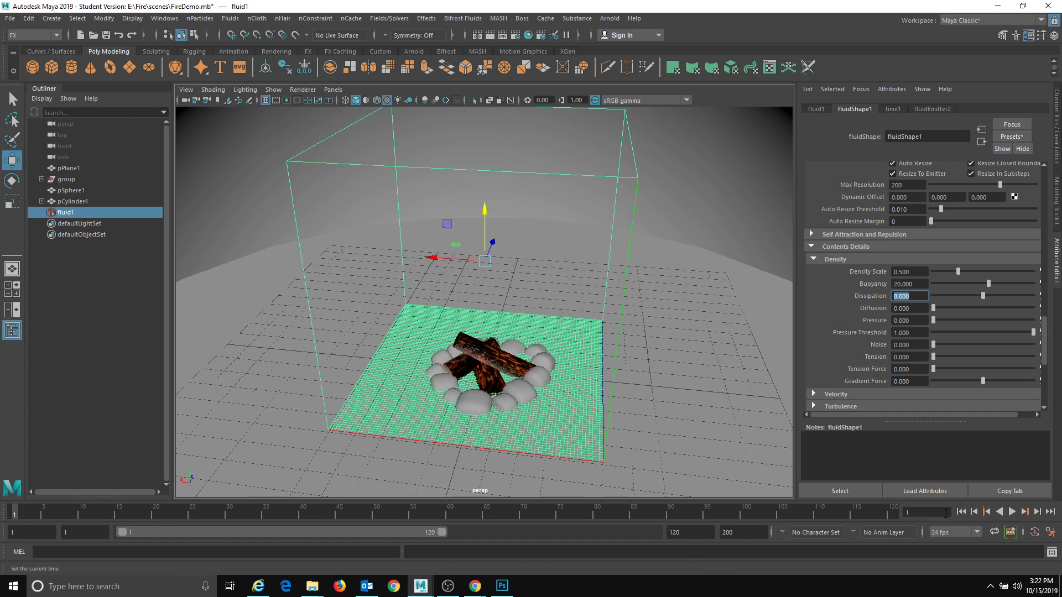
{"action": "left_click", "coordinate": [1011, 512]}
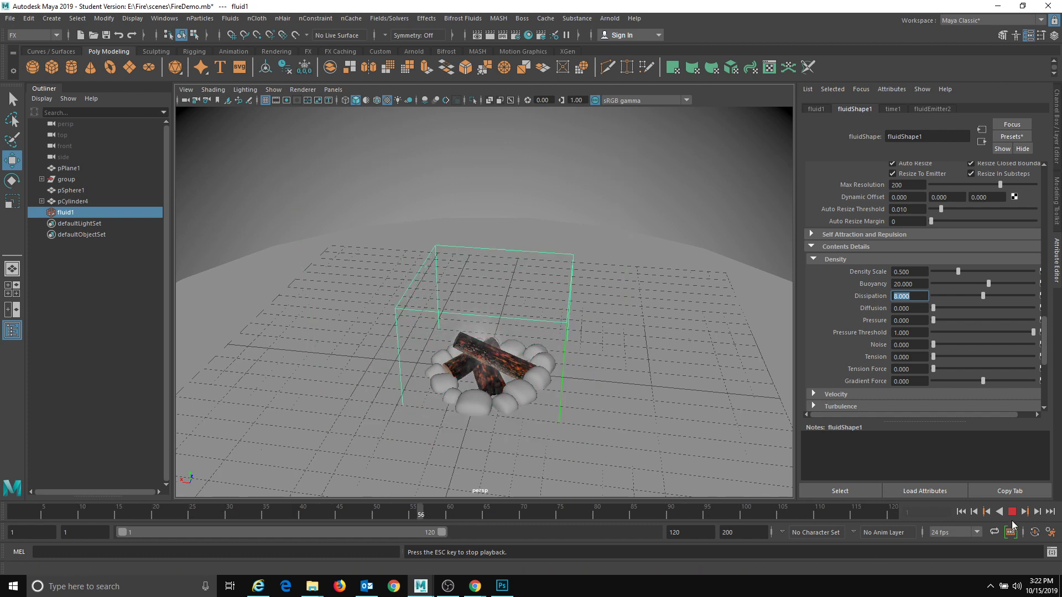
{"action": "key", "text": "Escape"}
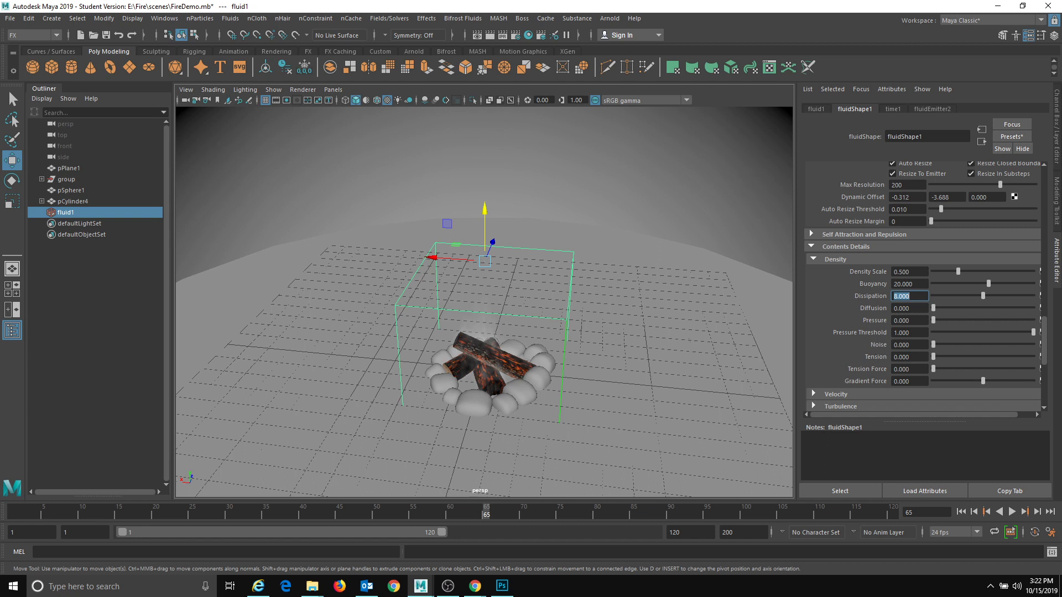
- Set the fluid's velocity Swirl to 2.945
{"action": "scroll", "coordinate": [856, 301], "scroll_direction": "down", "scroll_amount": 4}
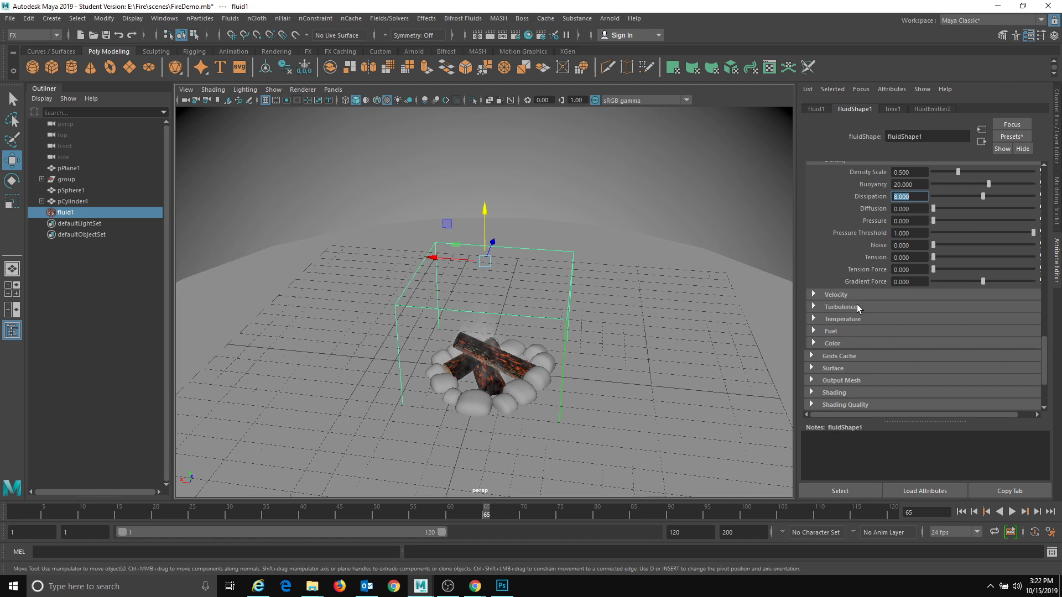
{"action": "left_click", "coordinate": [813, 294]}
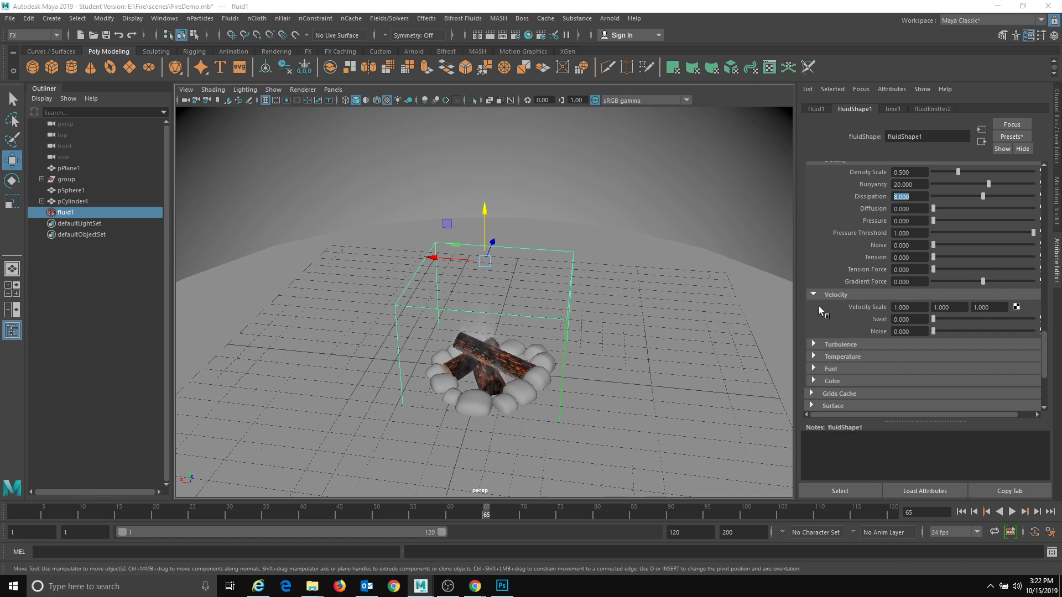
{"action": "left_click", "coordinate": [912, 320]}
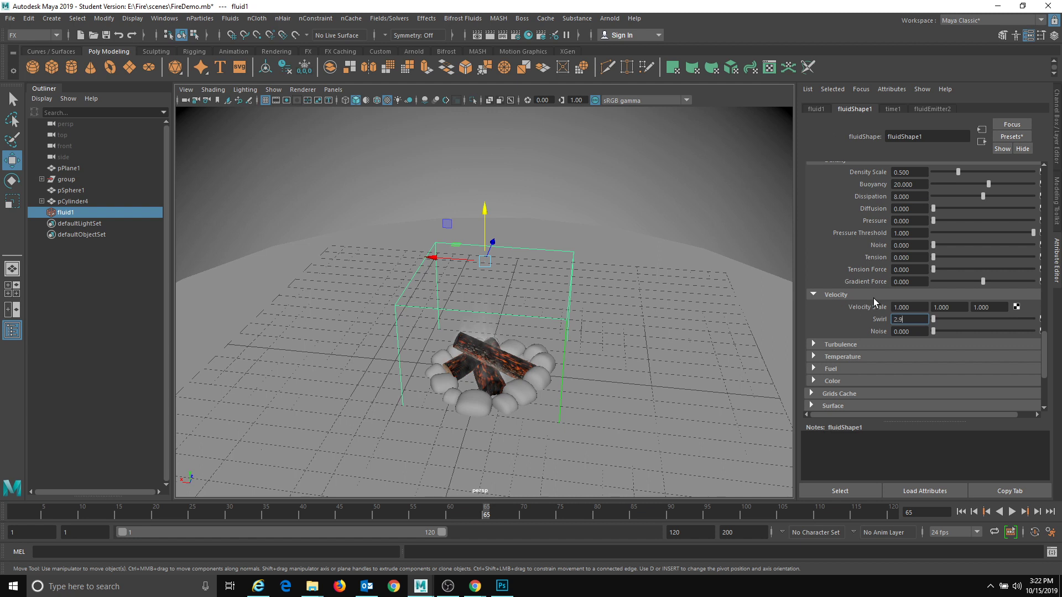
{"action": "type", "text": "2.945"}
{"action": "key", "text": "Return"}
- Set the fluid's turbulence Strength to 0.85 and Frequency to 2
{"action": "left_click", "coordinate": [818, 344]}
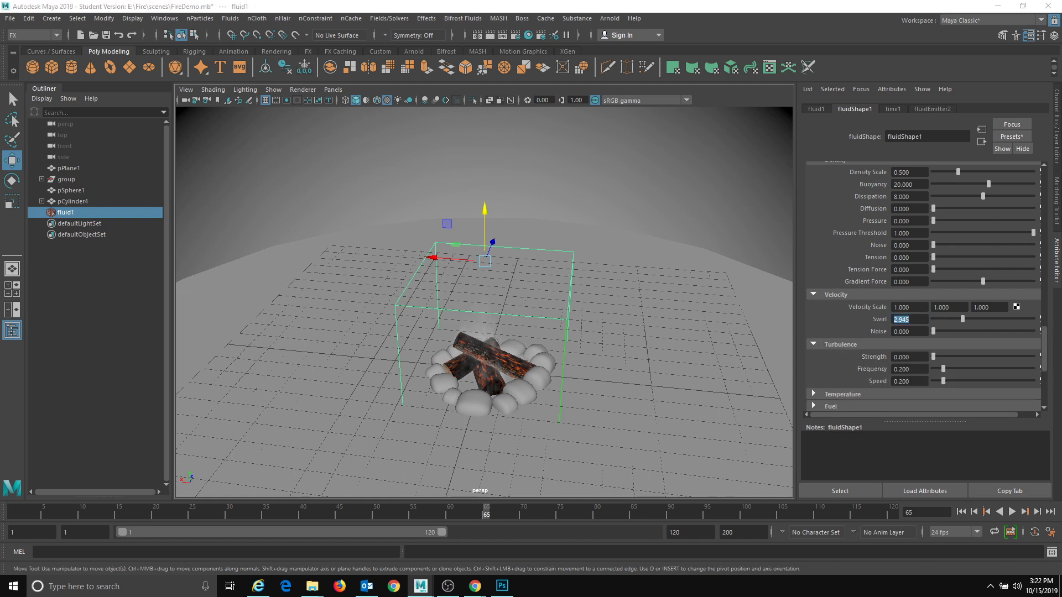
{"action": "left_click", "coordinate": [921, 356]}
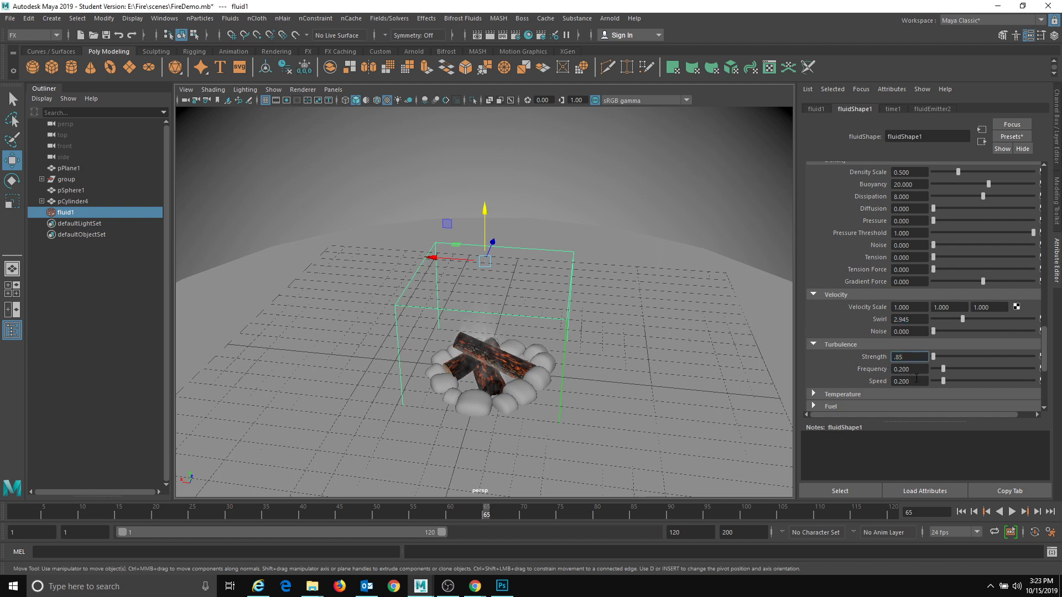
{"action": "key", "text": "Tab"}
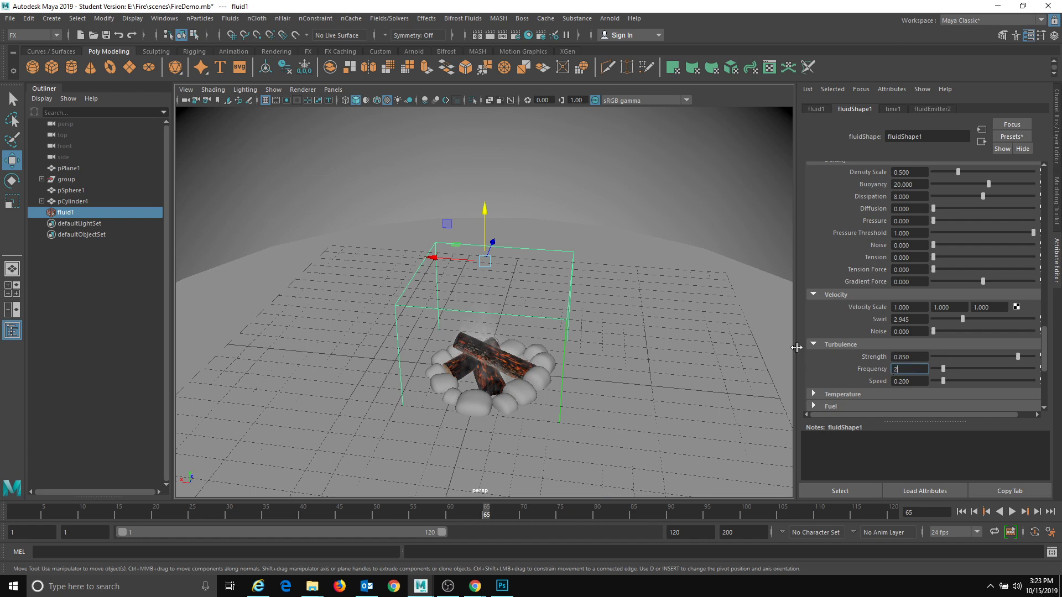
{"action": "key", "text": "Return"}
- Play the simulation from frame 1 to check the turbulence, stop it and return to the first frame
{"action": "left_click", "coordinate": [15, 513]}
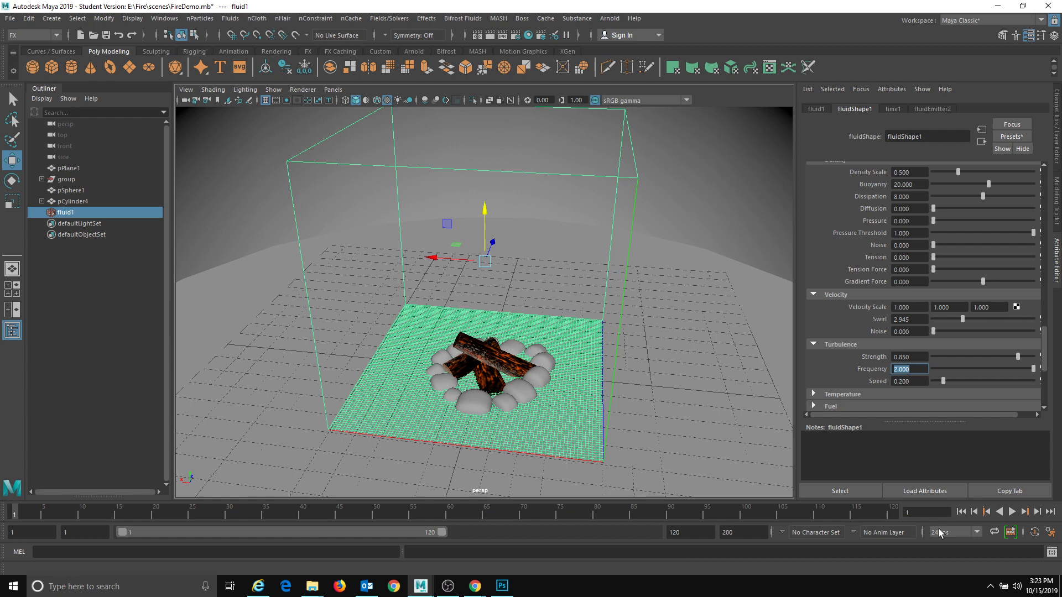
{"action": "left_click", "coordinate": [1010, 512]}
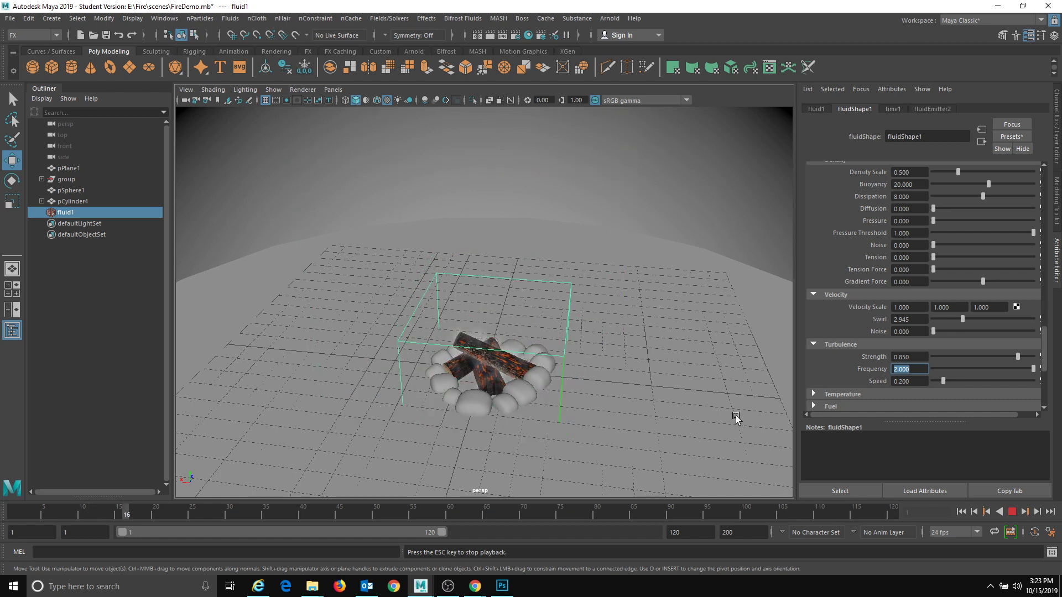
{"action": "left_click", "coordinate": [1001, 512]}
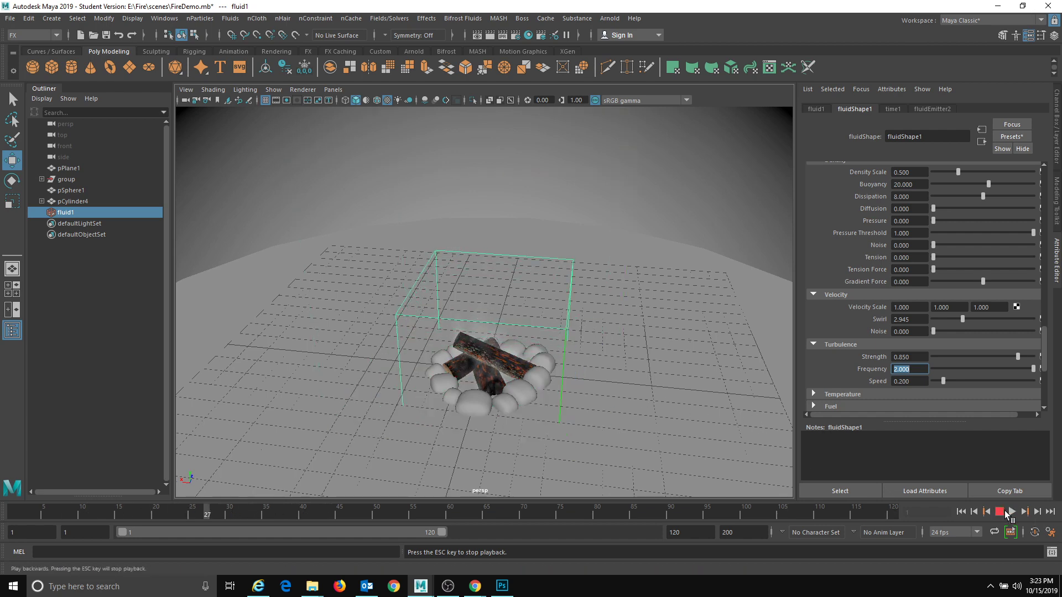
{"action": "left_click", "coordinate": [1000, 512]}
{"action": "key", "text": "alt+shift+v"}
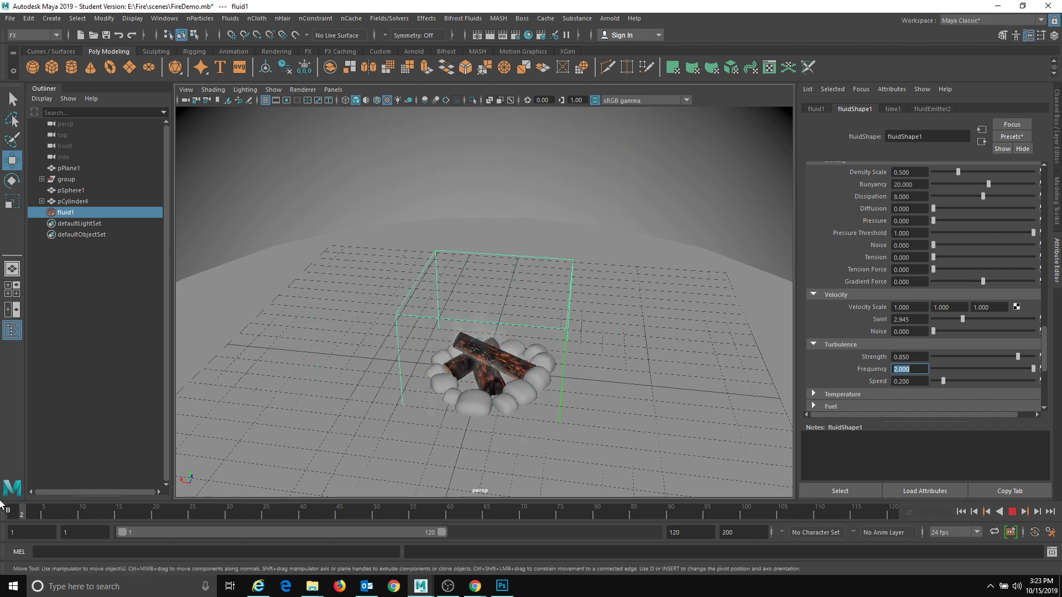
- Create an Arnold area light and raise it about 2.44 units above the logs
{"action": "left_click", "coordinate": [608, 18]}
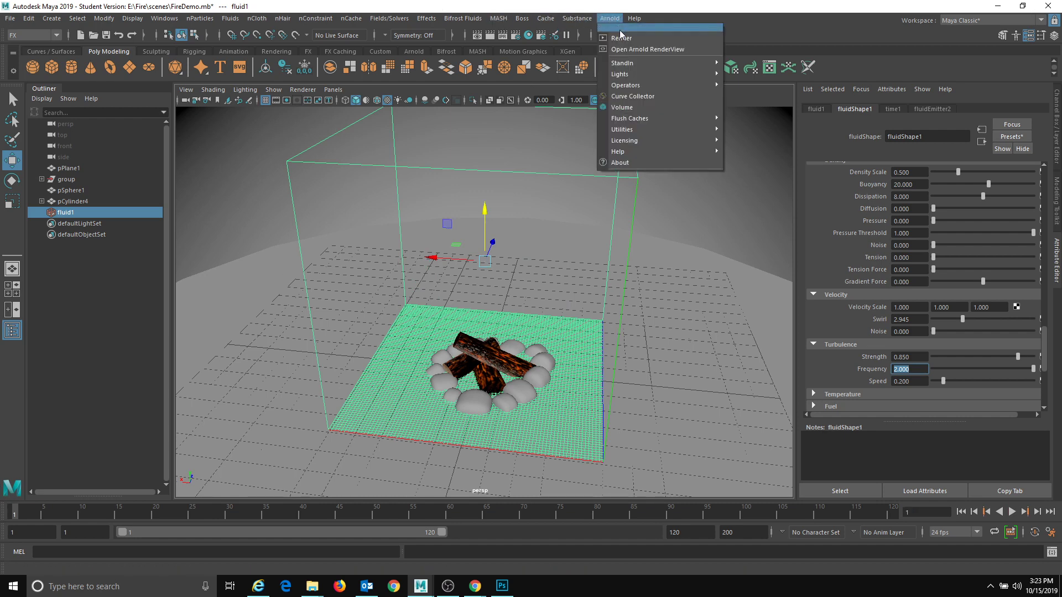
{"action": "mouse_move", "coordinate": [639, 75]}
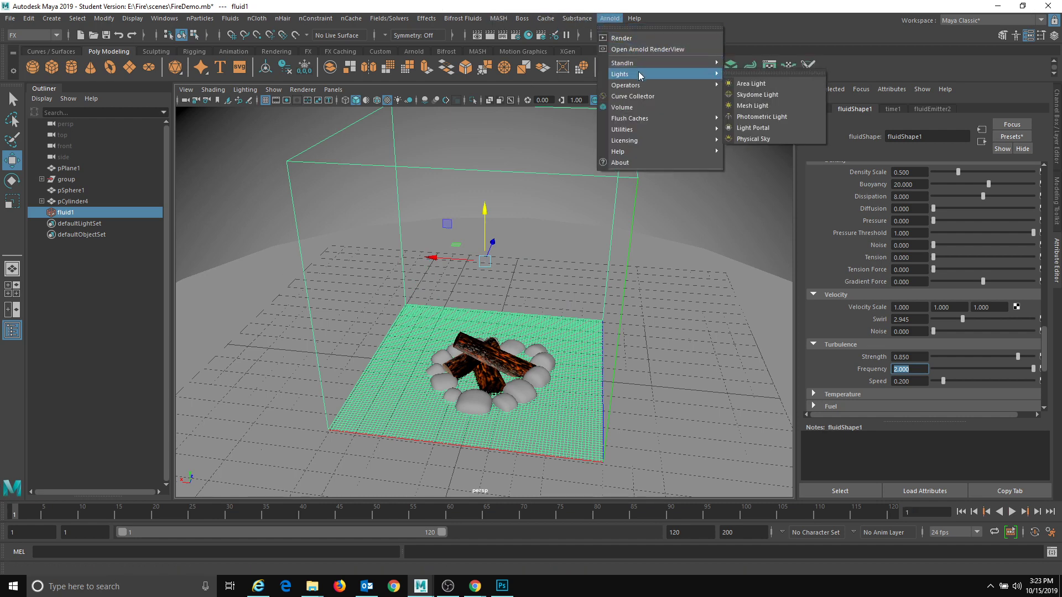
{"action": "left_click", "coordinate": [749, 84]}
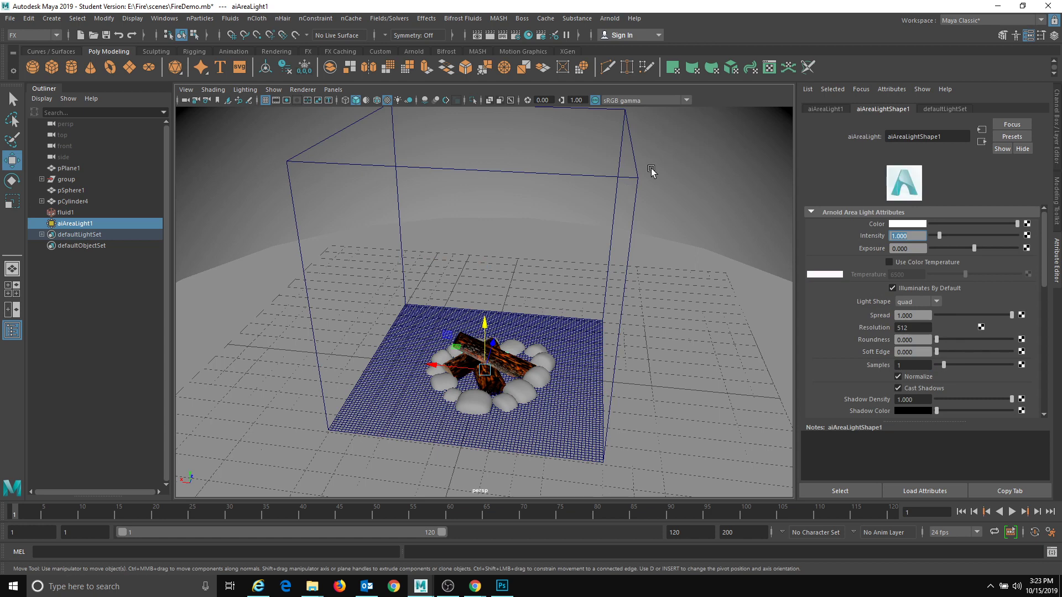
{"action": "left_click_drag", "start_coordinate": [486, 329], "coordinate": [503, 267]}
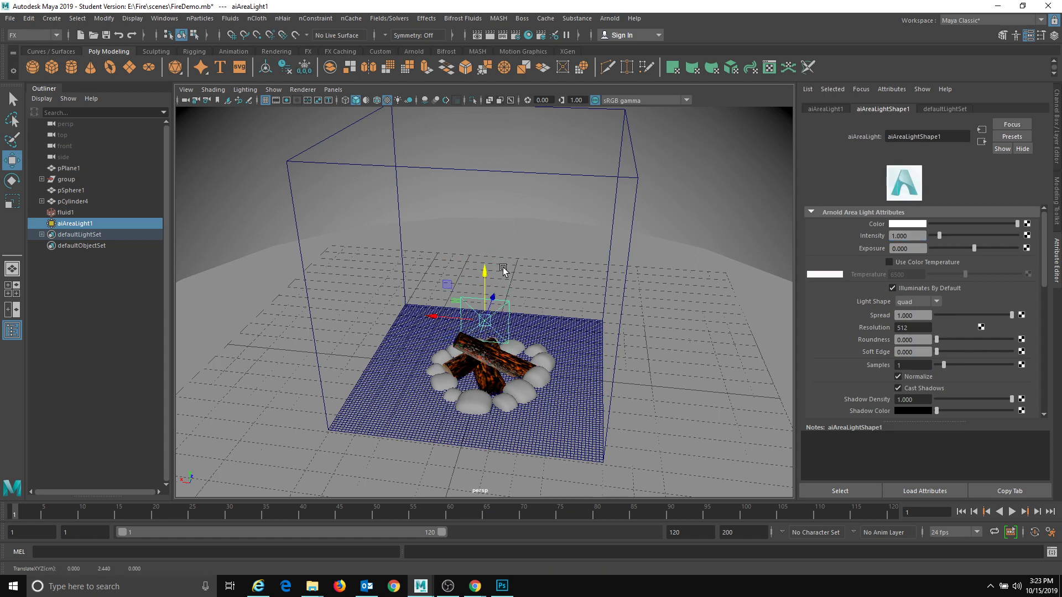
- Look through the area light, aim it down at the campfire from above at an angle, and return to the perspective view
{"action": "key", "text": "e"}
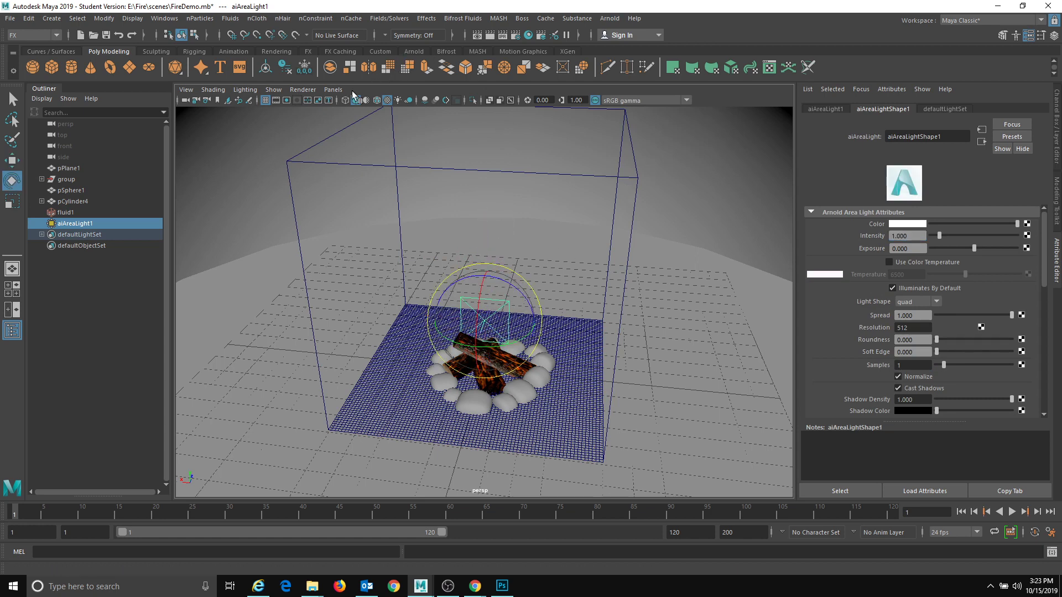
{"action": "left_click", "coordinate": [333, 89]}
{"action": "left_click", "coordinate": [369, 135]}
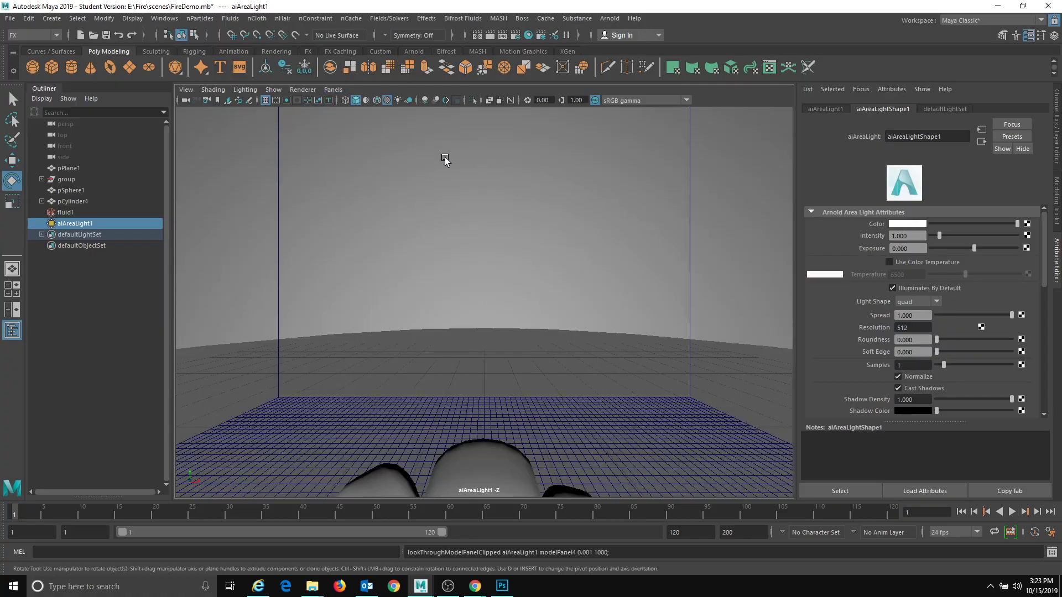
{"action": "scroll", "coordinate": [444, 160], "scroll_direction": "down", "scroll_amount": 6}
{"action": "left_click_drag", "start_coordinate": [427, 201], "coordinate": [400, 240], "text": "alt"}
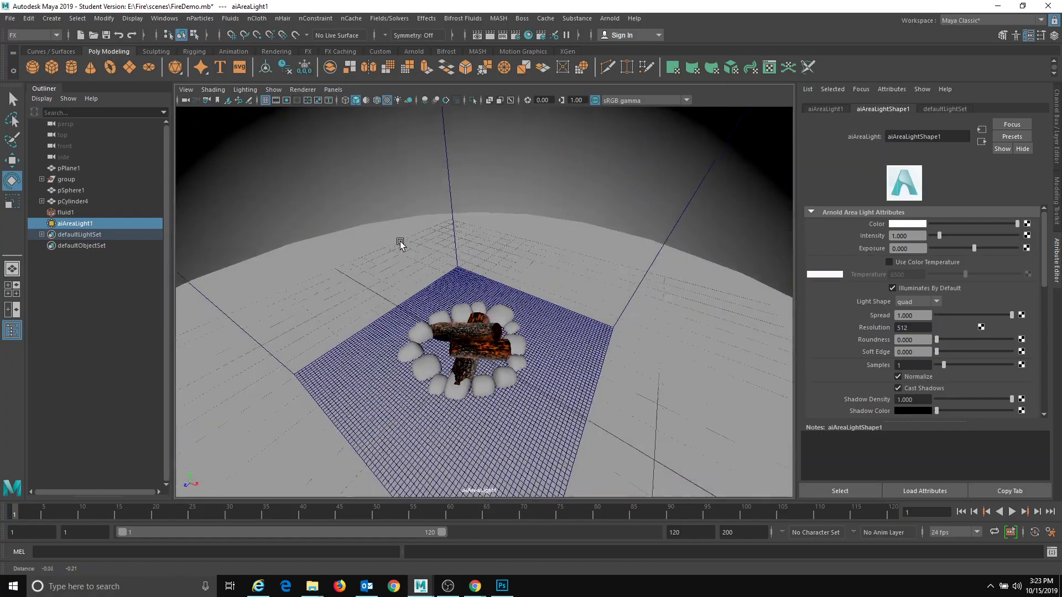
{"action": "middle_click_drag", "start_coordinate": [388, 260], "coordinate": [392, 234], "text": "alt"}
{"action": "right_click_drag", "start_coordinate": [393, 233], "coordinate": [519, 242], "text": "alt"}
{"action": "left_click_drag", "start_coordinate": [519, 241], "coordinate": [518, 253], "text": "alt"}
{"action": "middle_click_drag", "start_coordinate": [519, 253], "coordinate": [504, 236], "text": "alt"}
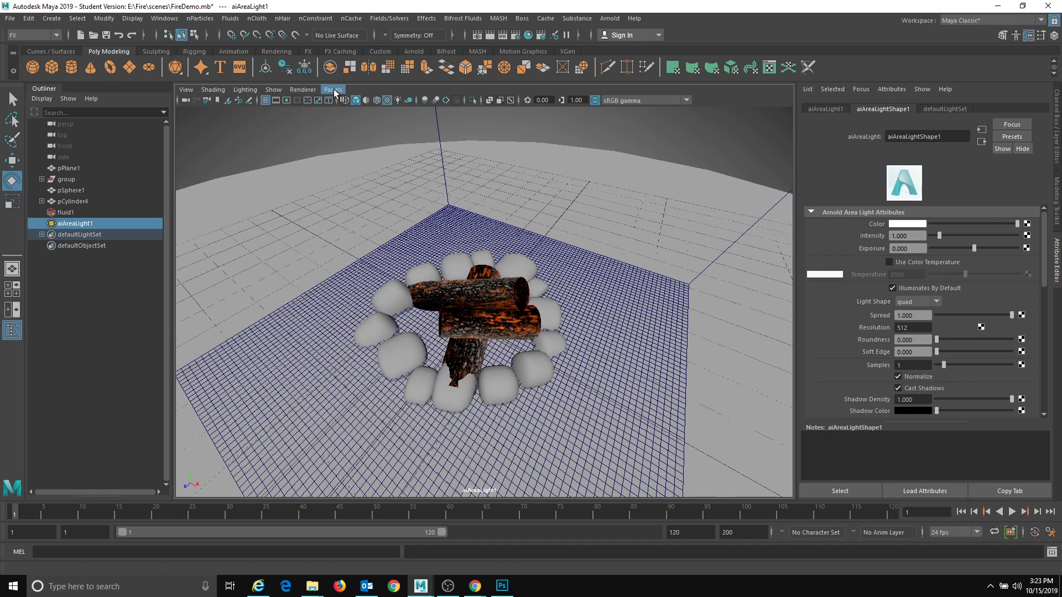
{"action": "left_click", "coordinate": [333, 89]}
{"action": "mouse_move", "coordinate": [355, 105]}
{"action": "left_click", "coordinate": [494, 111]}
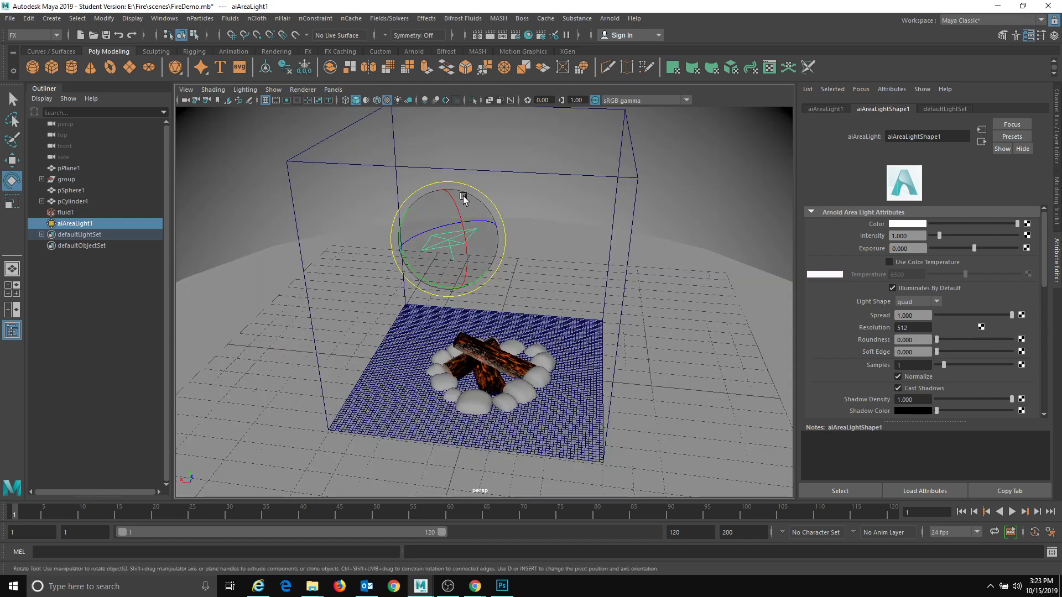
- Frame the campfire in the perspective view and open the Arnold RenderView beside the light's attributes
{"action": "left_click_drag", "start_coordinate": [524, 211], "coordinate": [466, 288], "text": "alt"}
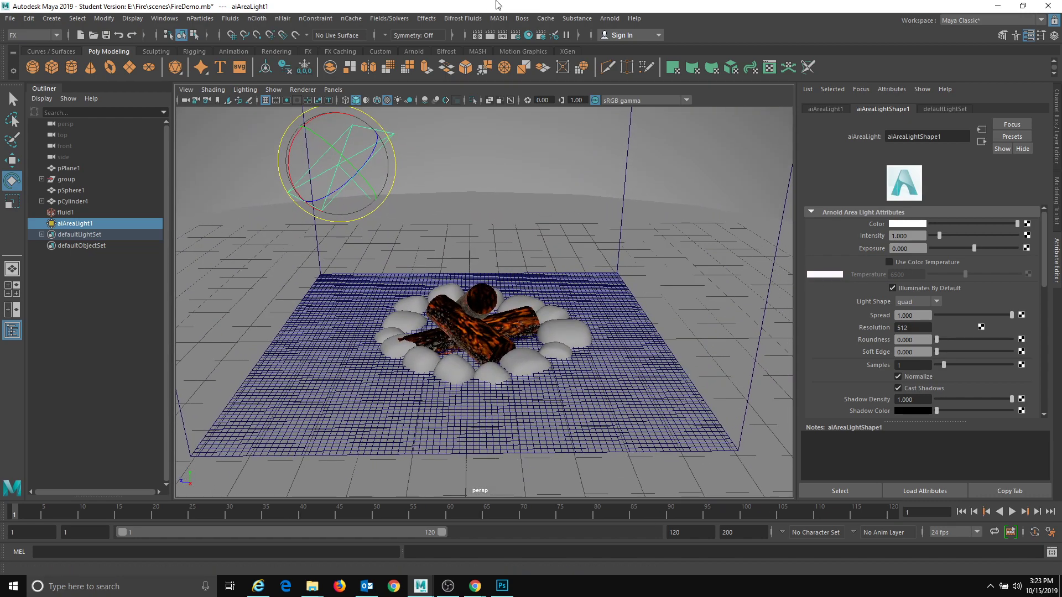
{"action": "left_click", "coordinate": [609, 18]}
{"action": "left_click", "coordinate": [625, 51]}
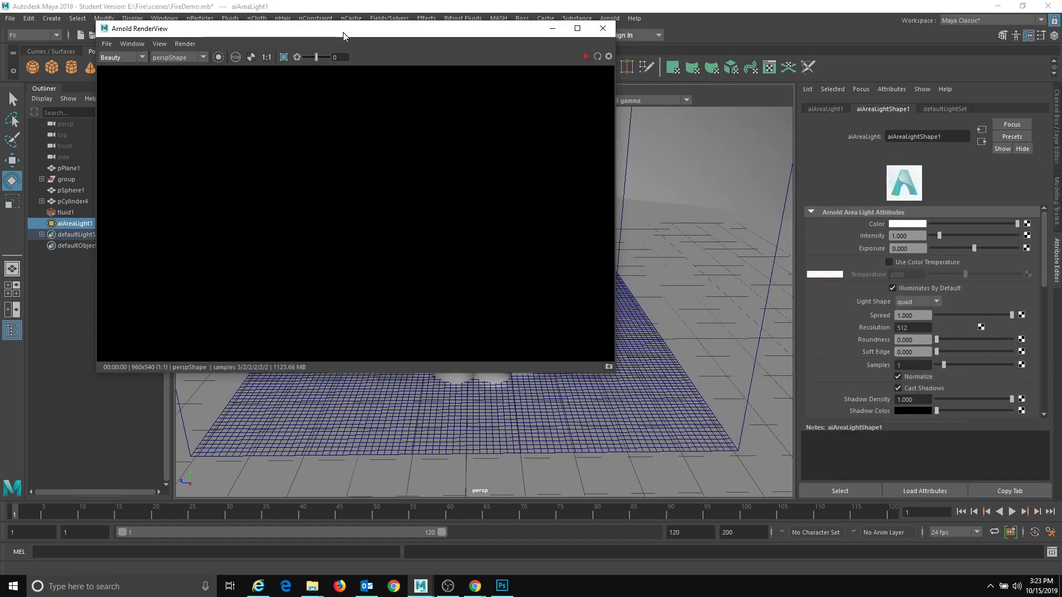
{"action": "left_click_drag", "start_coordinate": [342, 45], "coordinate": [218, 80]}
- Run a live render while raising the area light's Intensity to 6.234 and Exposure to 1.974, and stop the render
{"action": "left_click", "coordinate": [469, 102]}
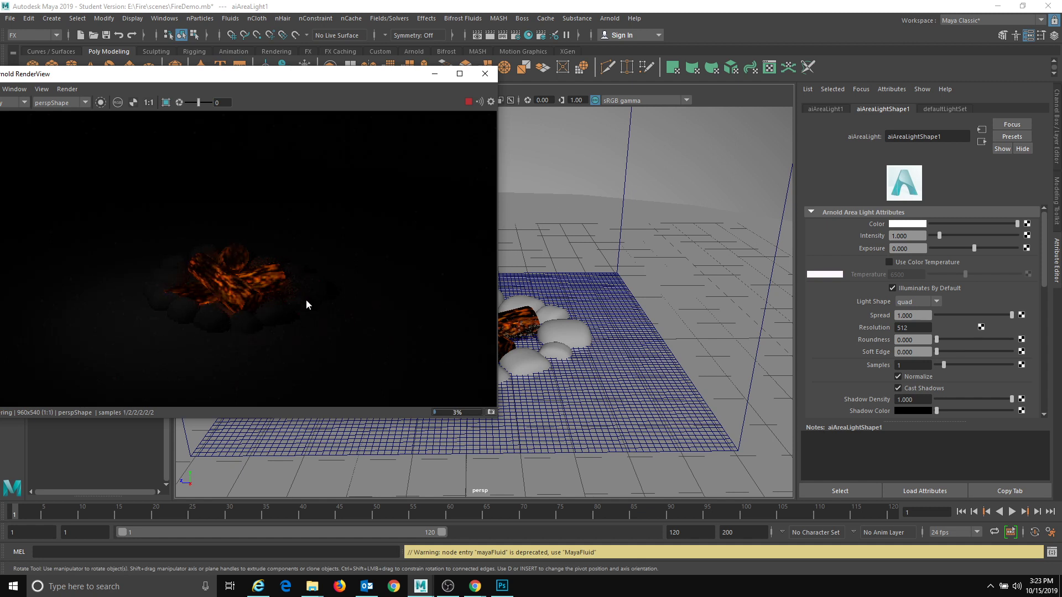
{"action": "left_click_drag", "start_coordinate": [939, 236], "coordinate": [982, 235]}
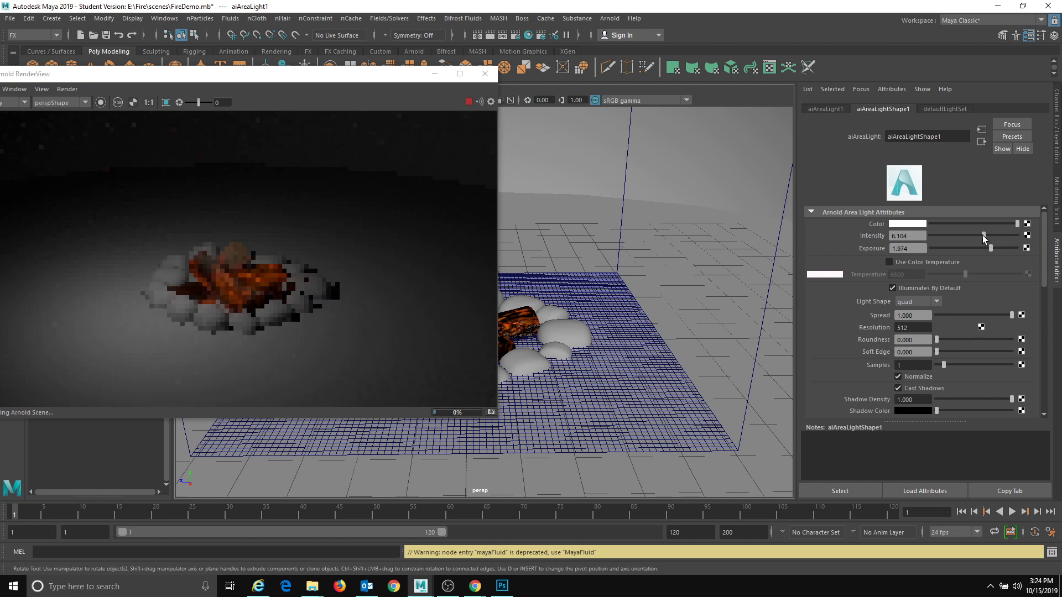
{"action": "left_click", "coordinate": [467, 103]}
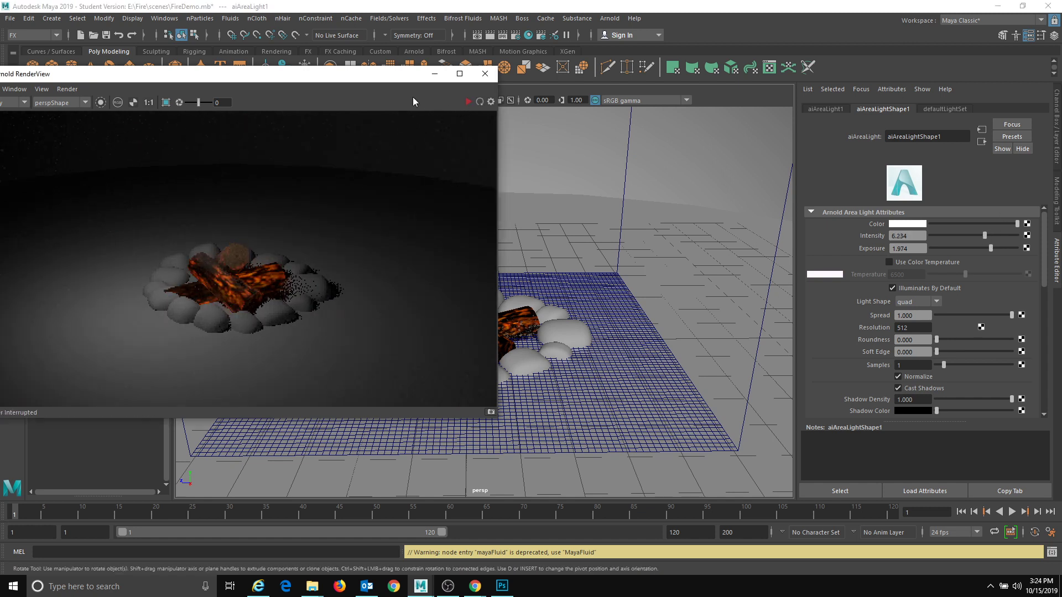
- Play the simulation to frame 75 and start a live render to check the flames
{"action": "left_click", "coordinate": [1014, 513]}
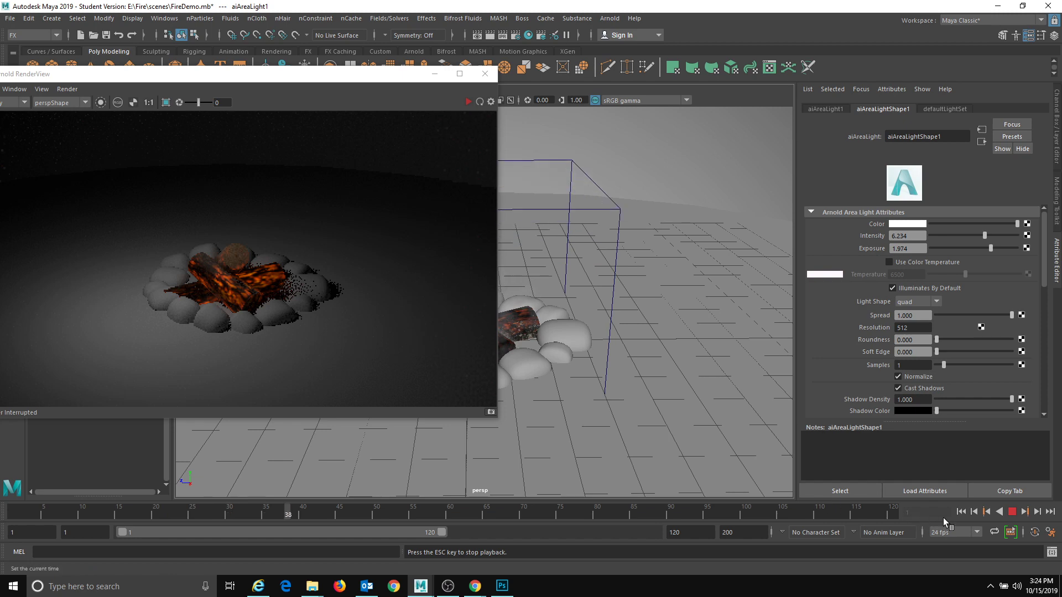
{"action": "left_click", "coordinate": [1010, 513]}
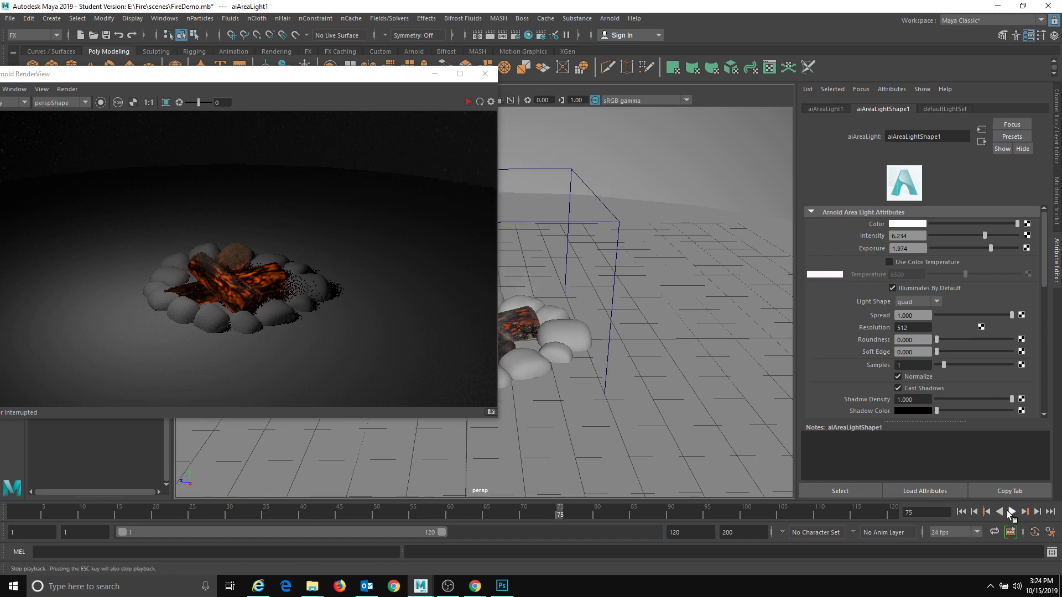
{"action": "left_click", "coordinate": [468, 102]}
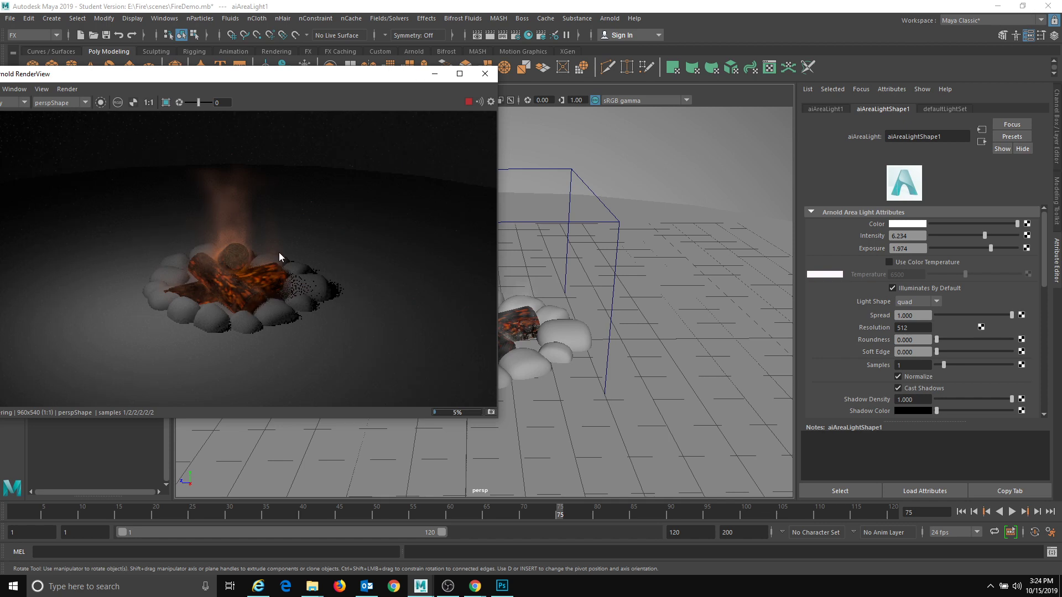
- Play the simulation on from frame 75, return to frame 1 and stop the live render
{"action": "left_click", "coordinate": [1012, 511]}
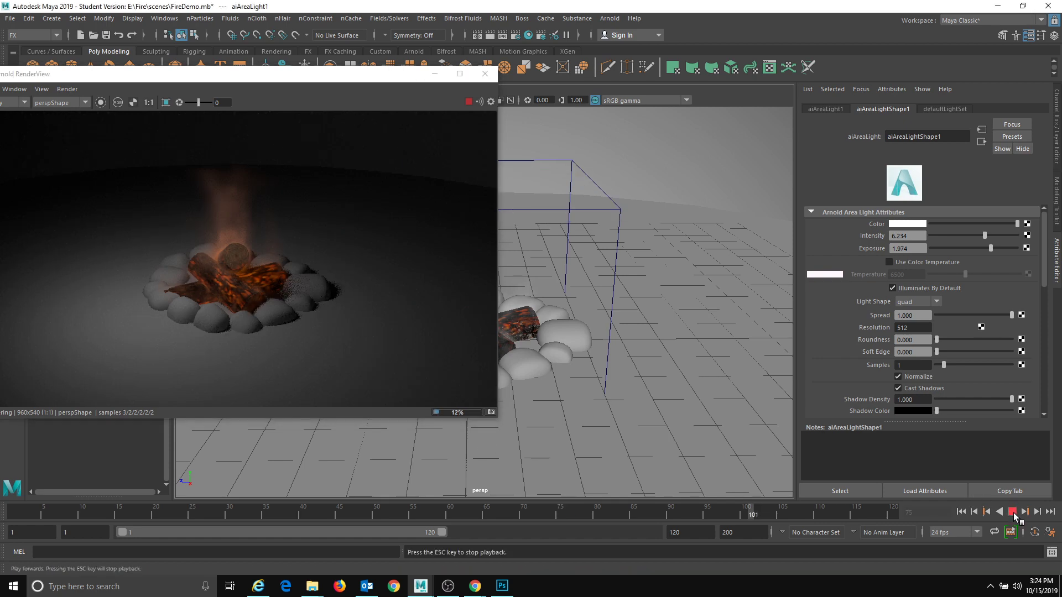
{"action": "key", "text": "Escape"}
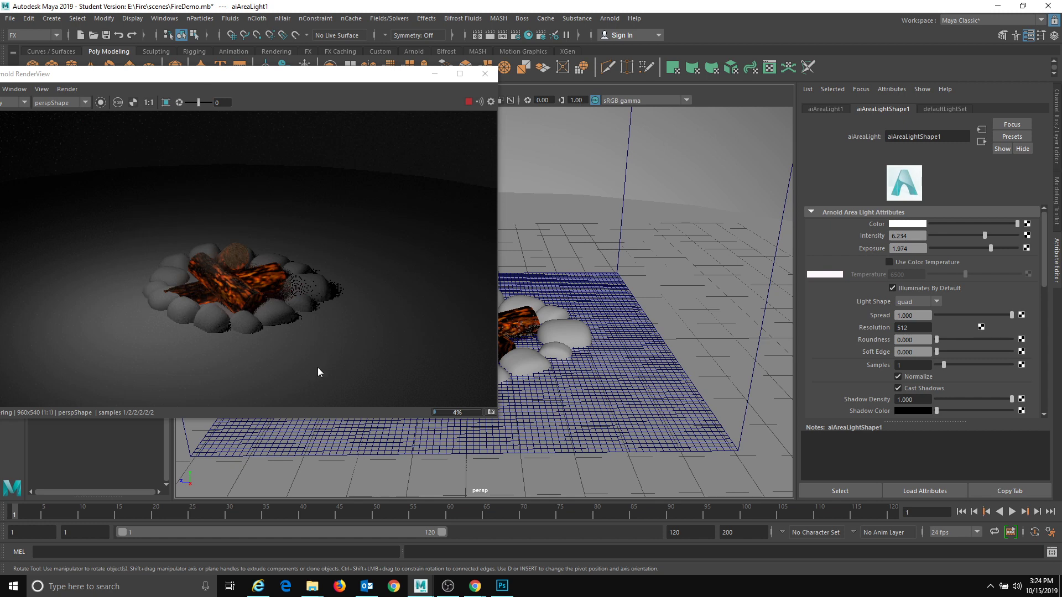
{"action": "left_click_drag", "start_coordinate": [296, 86], "coordinate": [387, 96]}
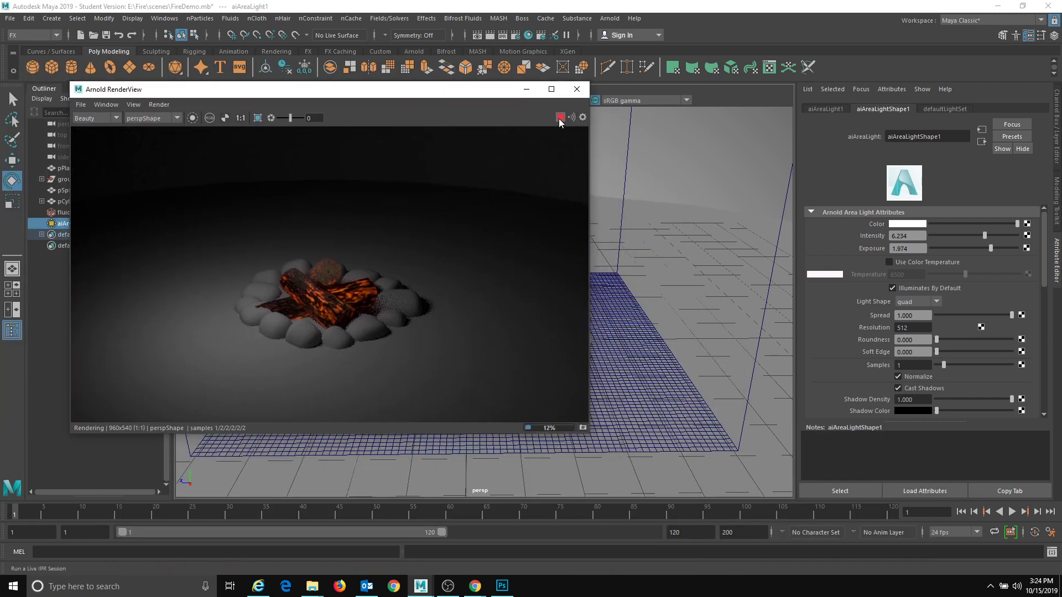
{"action": "left_click", "coordinate": [560, 118]}
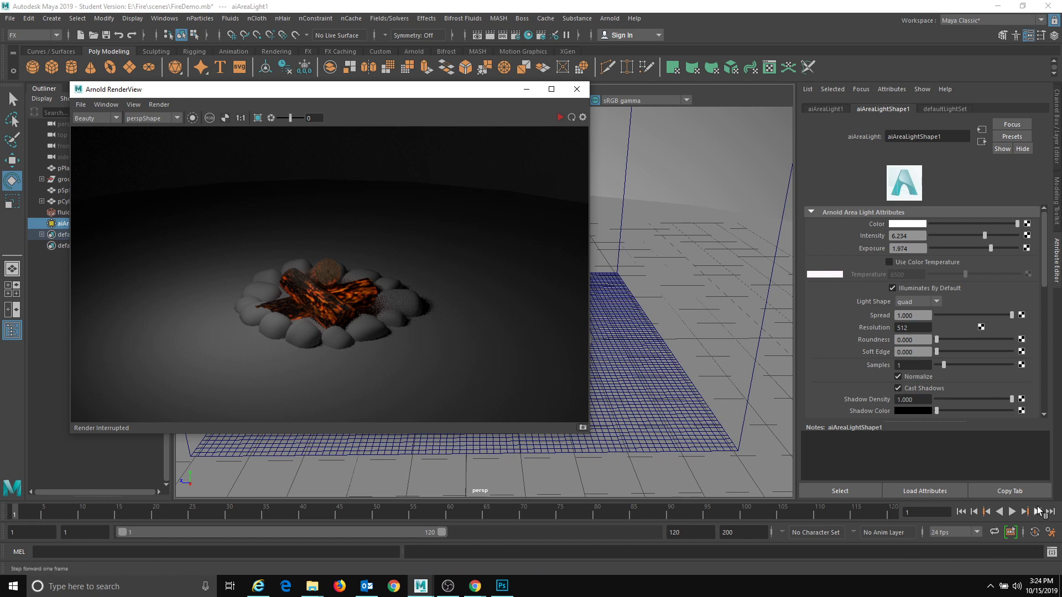
- Play the simulation to frame 97, render that frame to check the fire, and close the Arnold RenderView
{"action": "left_click", "coordinate": [1011, 512]}
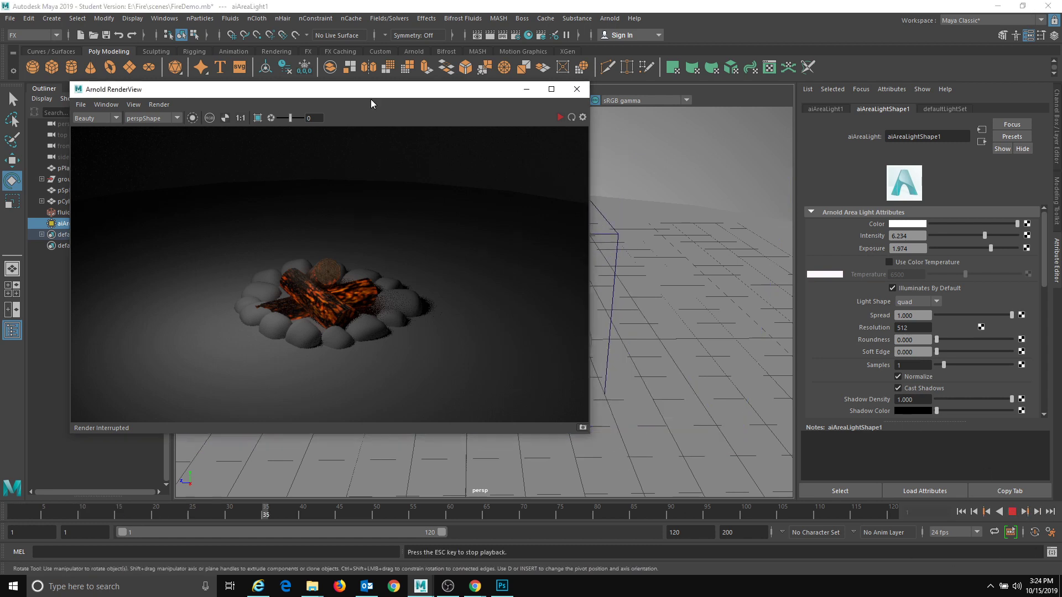
{"action": "left_click_drag", "start_coordinate": [371, 98], "coordinate": [284, 86]}
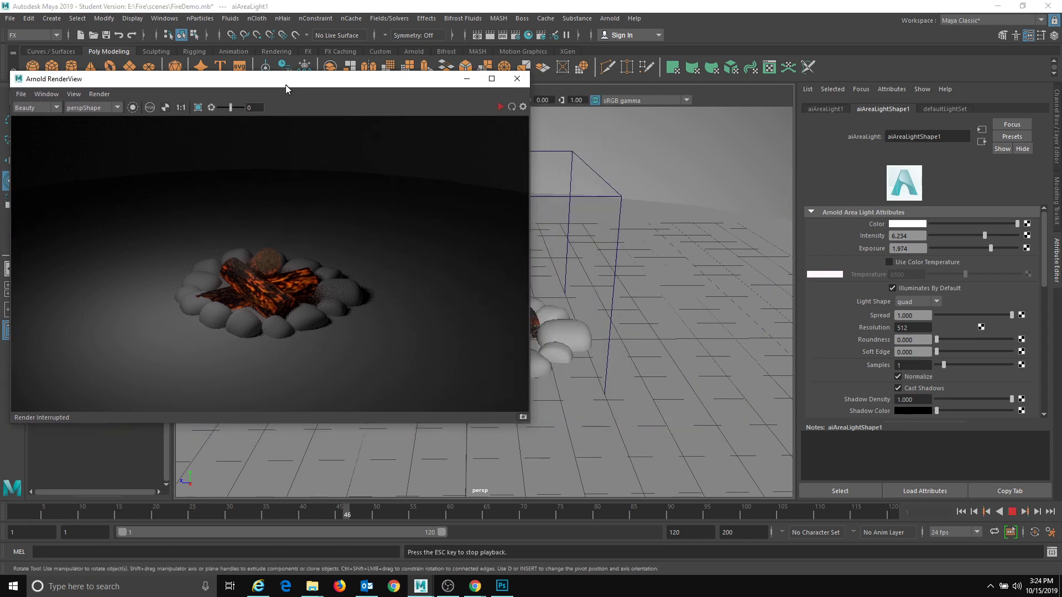
{"action": "left_click", "coordinate": [1012, 512]}
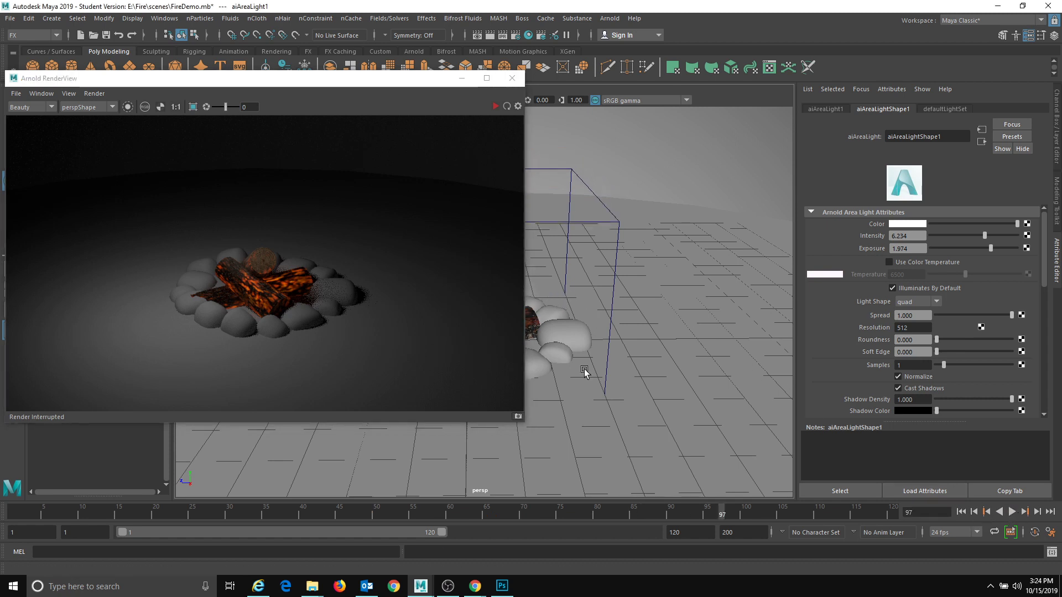
{"action": "left_click_drag", "start_coordinate": [341, 79], "coordinate": [225, 110]}
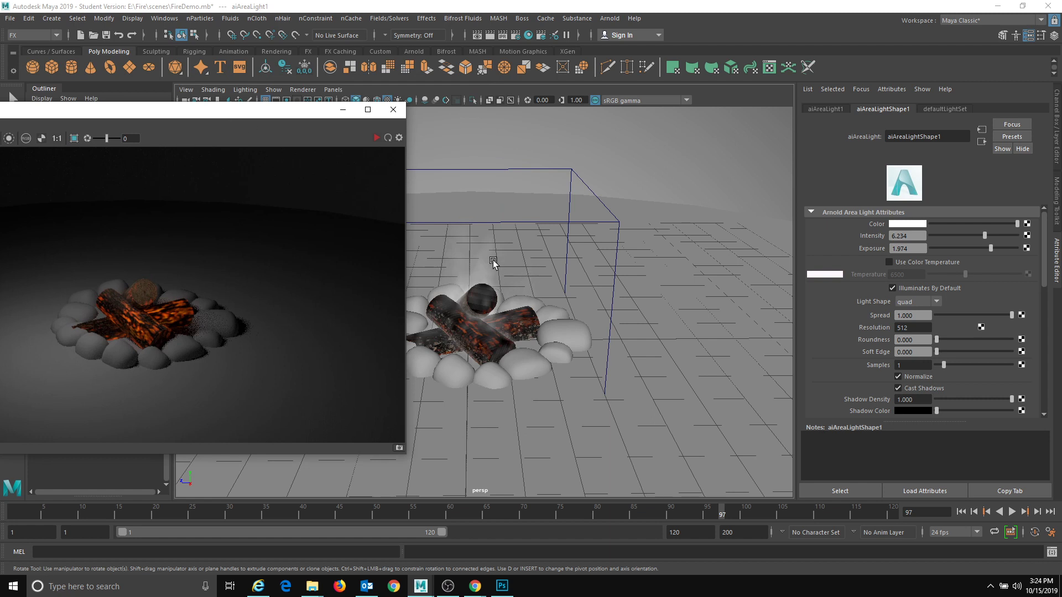
{"action": "left_click", "coordinate": [377, 138]}
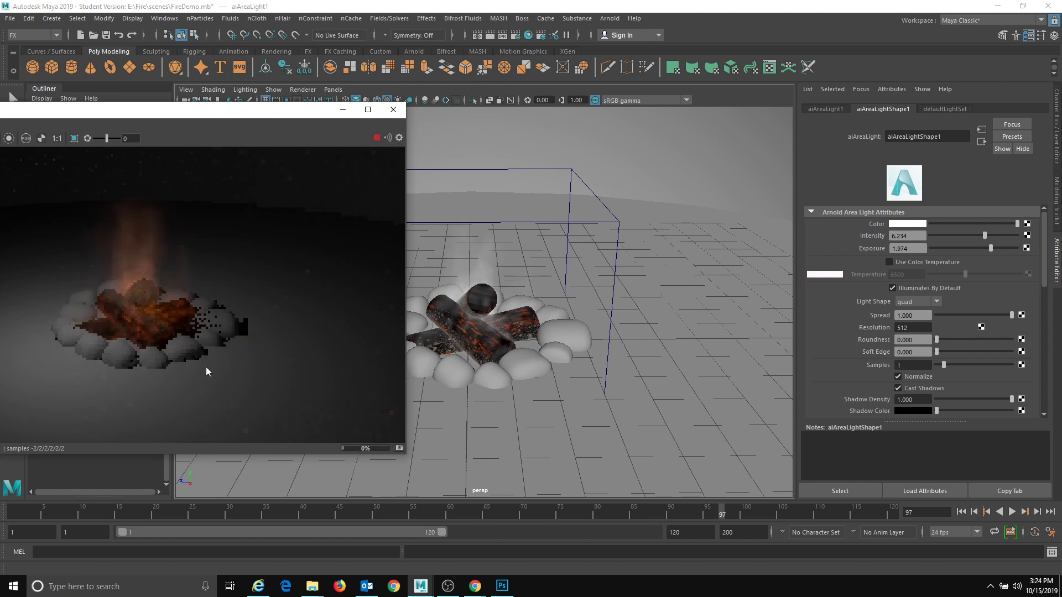
{"action": "left_click", "coordinate": [382, 115]}
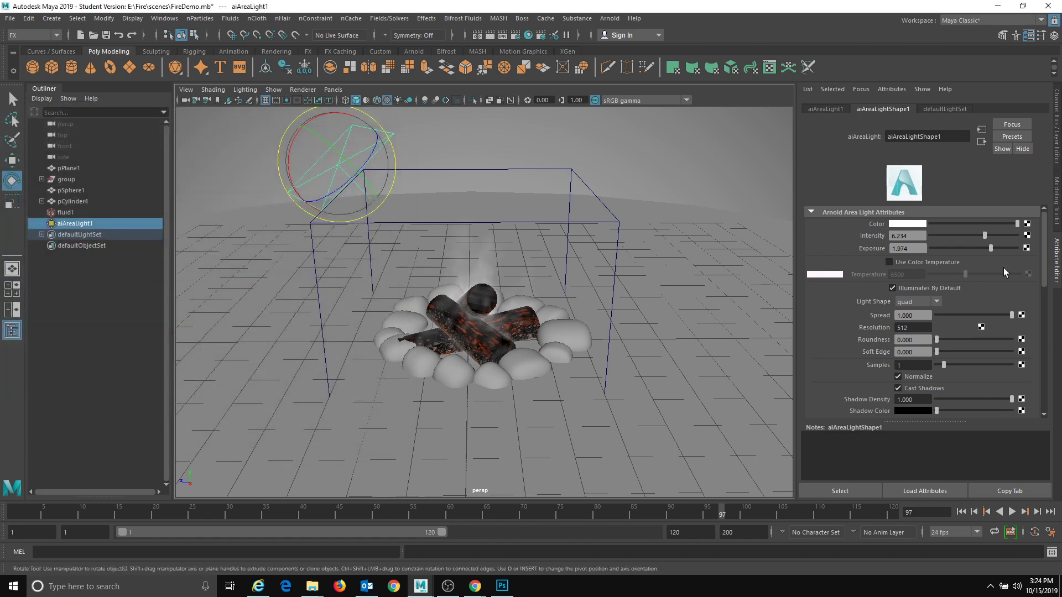
- Set the fluid's Temperature Scale to 2, its temperature Buoyancy to 14.6 and its temperature Dissipation to 0.469
{"action": "scroll", "coordinate": [917, 366], "scroll_direction": "down", "scroll_amount": 4}
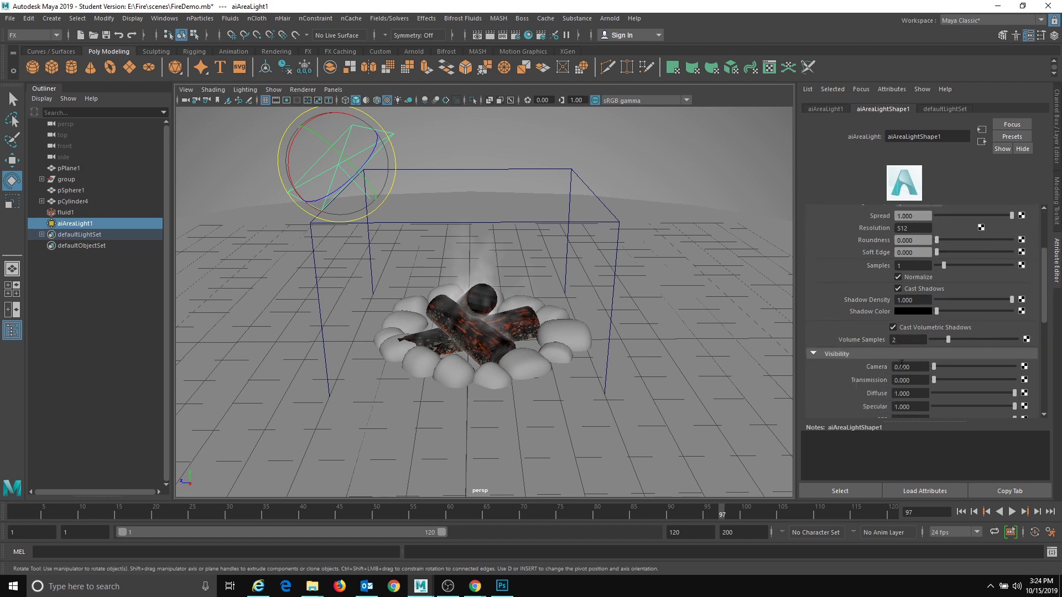
{"action": "left_click", "coordinate": [475, 232]}
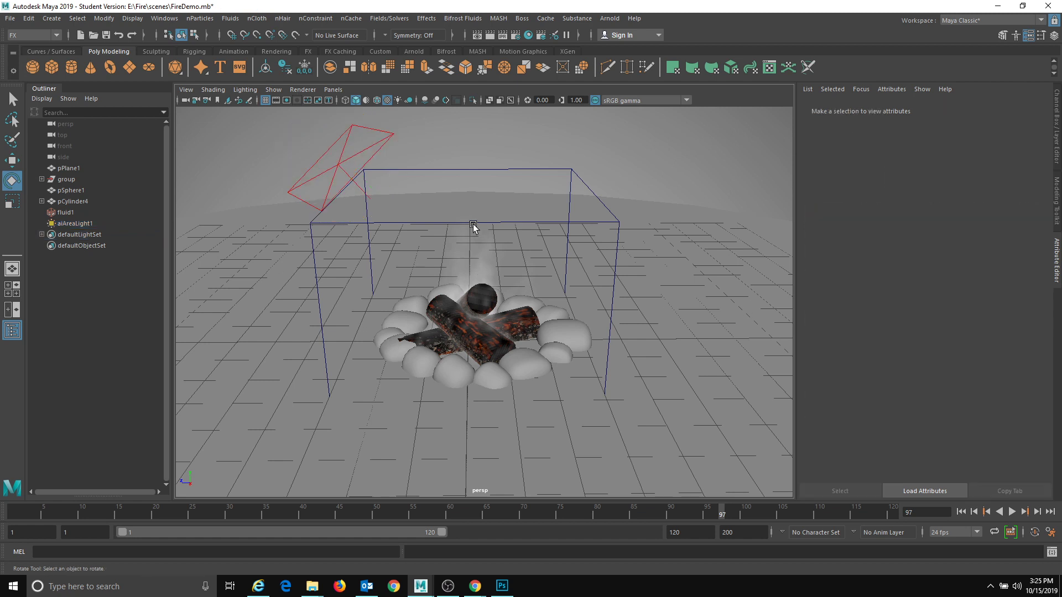
{"action": "left_click", "coordinate": [473, 227]}
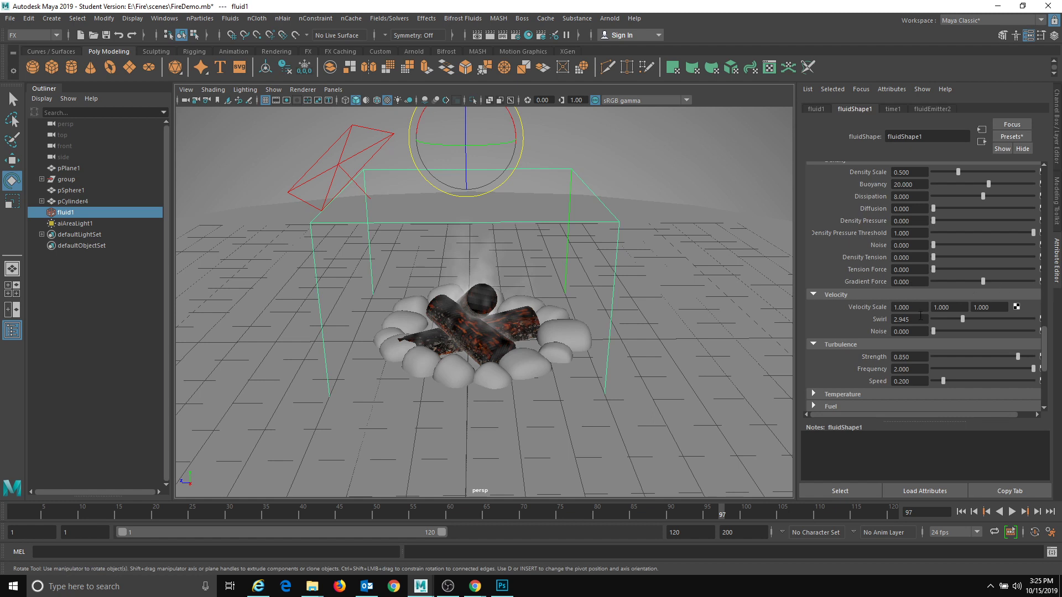
{"action": "scroll", "coordinate": [908, 357], "scroll_direction": "down", "scroll_amount": 2}
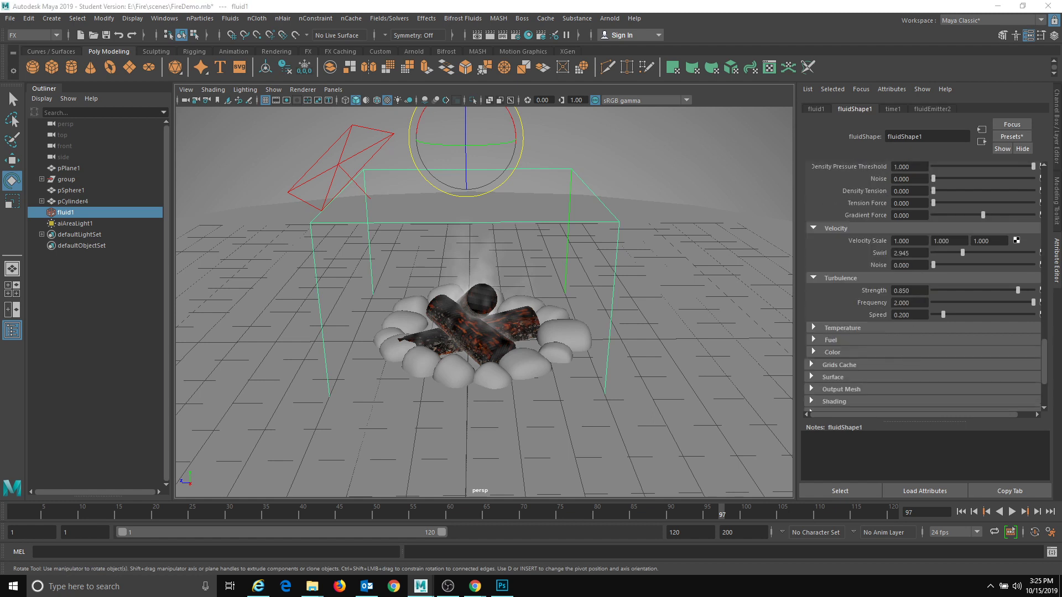
{"action": "left_click", "coordinate": [838, 327]}
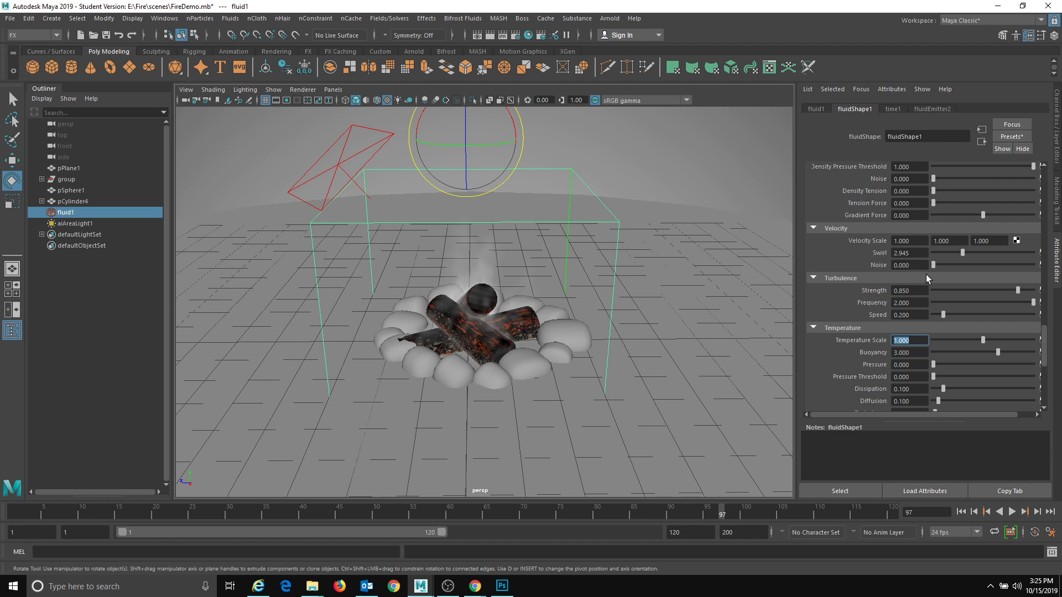
{"action": "type", "text": "2"}
{"action": "key", "text": "Tab"}
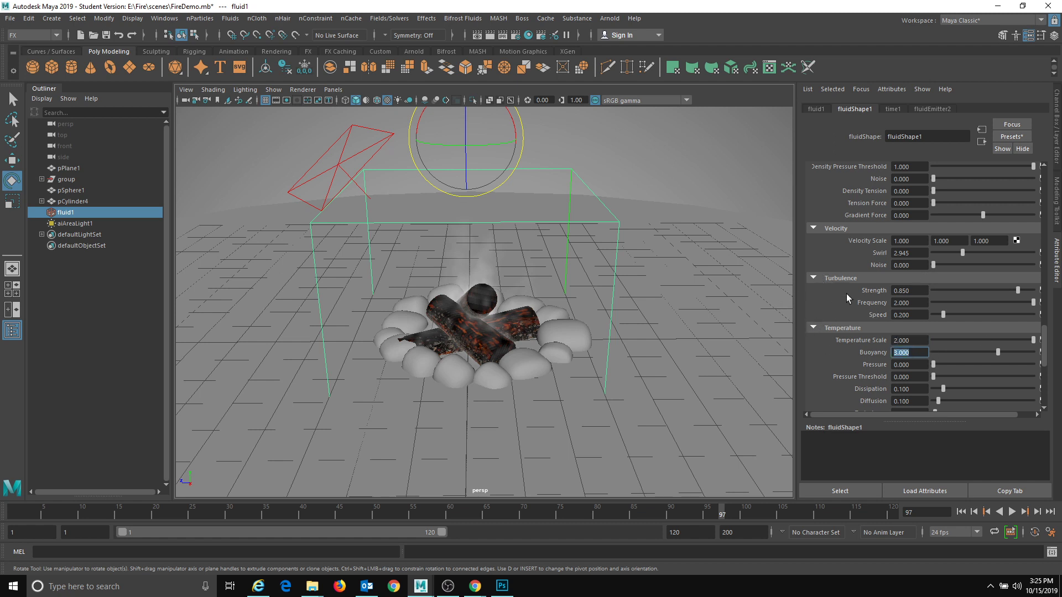
{"action": "type", "text": "14.6"}
{"action": "left_click_drag", "start_coordinate": [943, 390], "coordinate": [951, 390]}
{"action": "left_click_drag", "start_coordinate": [979, 389], "coordinate": [980, 389]}
{"action": "scroll", "coordinate": [878, 317], "scroll_direction": "down", "scroll_amount": 2}
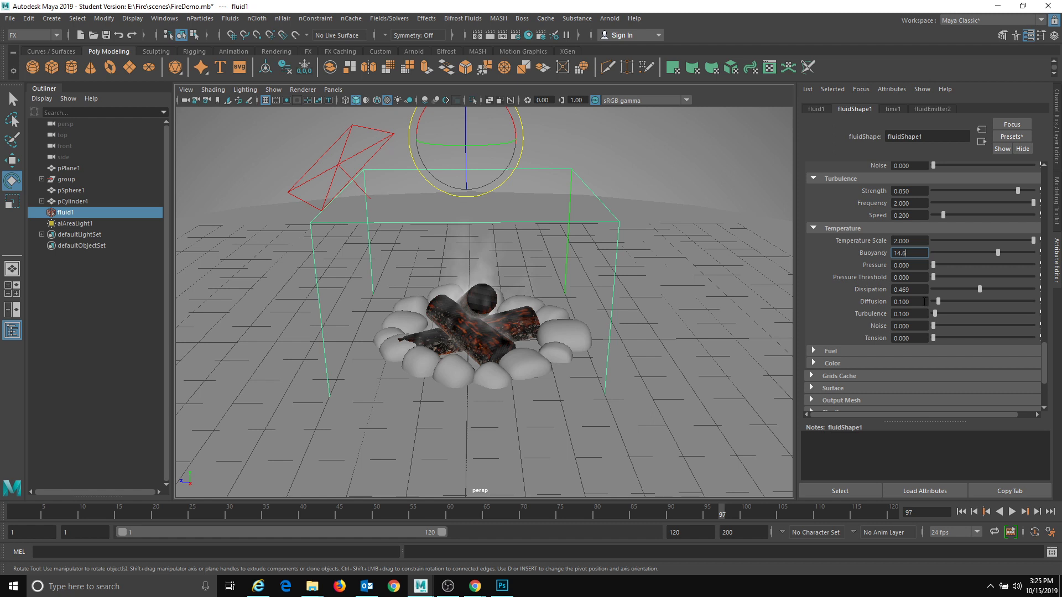
- Examine the Fuel and Color settings among the fluid's content details
{"action": "left_click", "coordinate": [855, 350]}
{"action": "scroll", "coordinate": [857, 348], "scroll_direction": "down", "scroll_amount": 3}
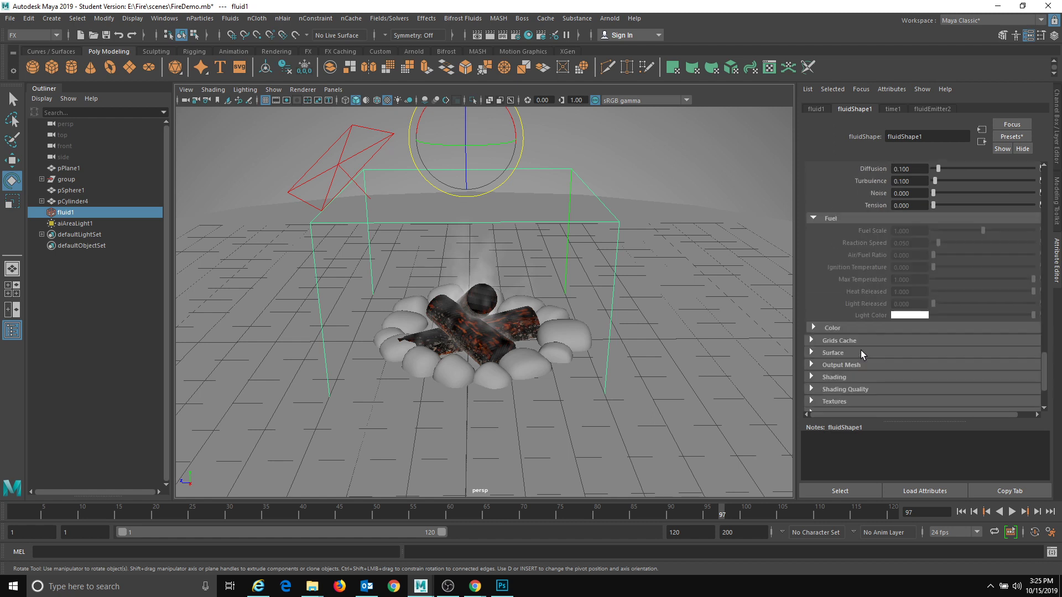
{"action": "left_click", "coordinate": [818, 327]}
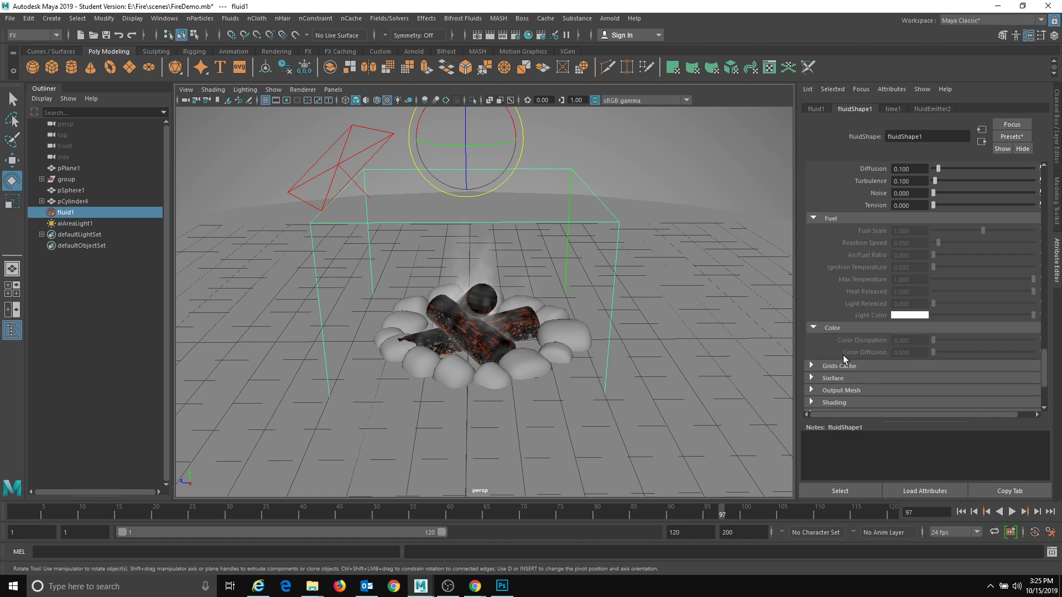
{"action": "left_click", "coordinate": [813, 219]}
{"action": "left_click", "coordinate": [815, 231]}
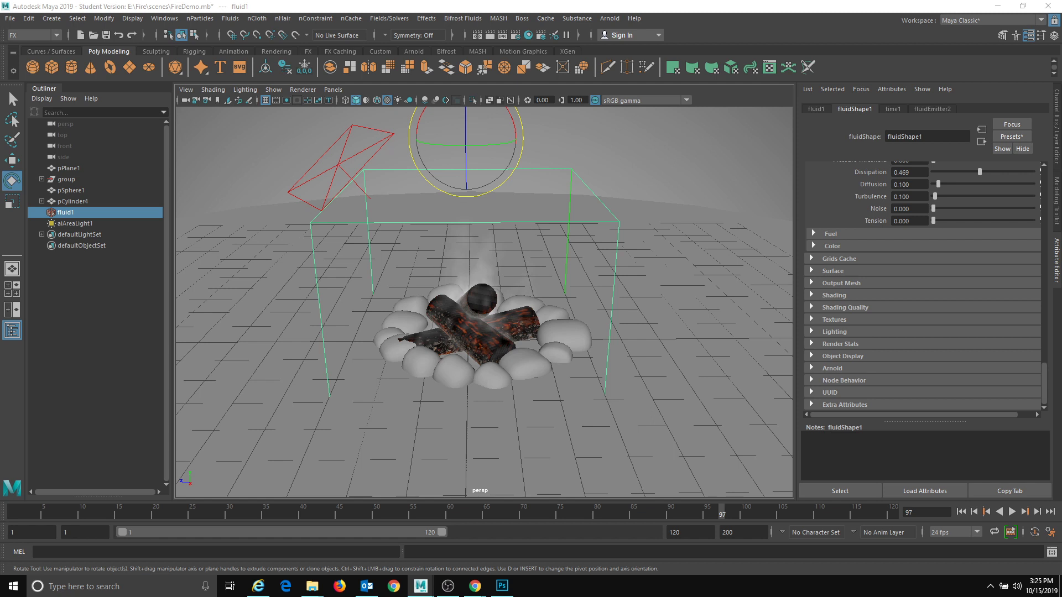
{"action": "left_click", "coordinate": [814, 234]}
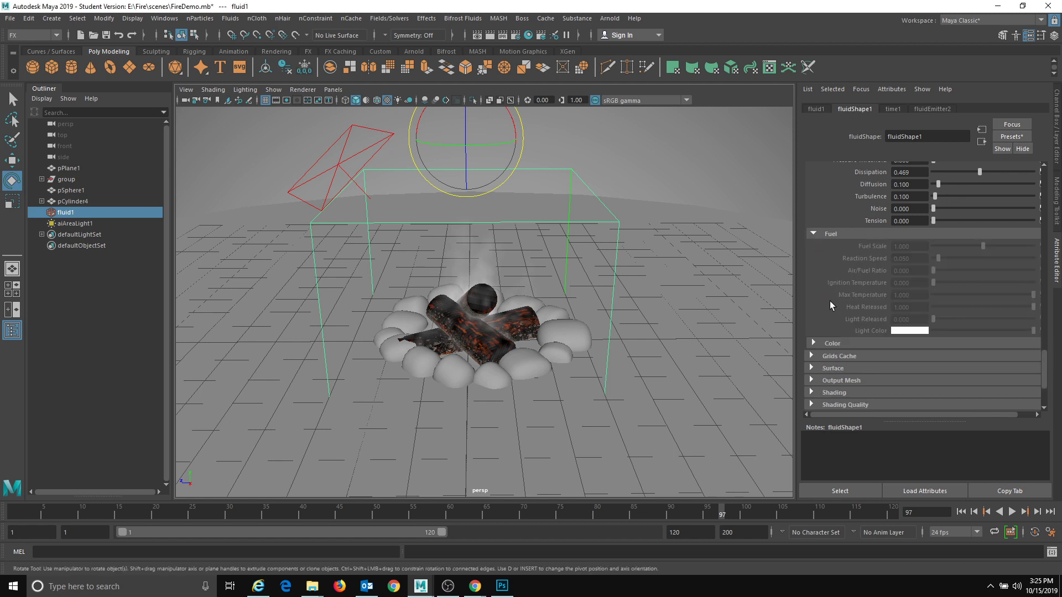
{"action": "left_click", "coordinate": [822, 344]}
{"action": "scroll", "coordinate": [839, 351], "scroll_direction": "down", "scroll_amount": 3}
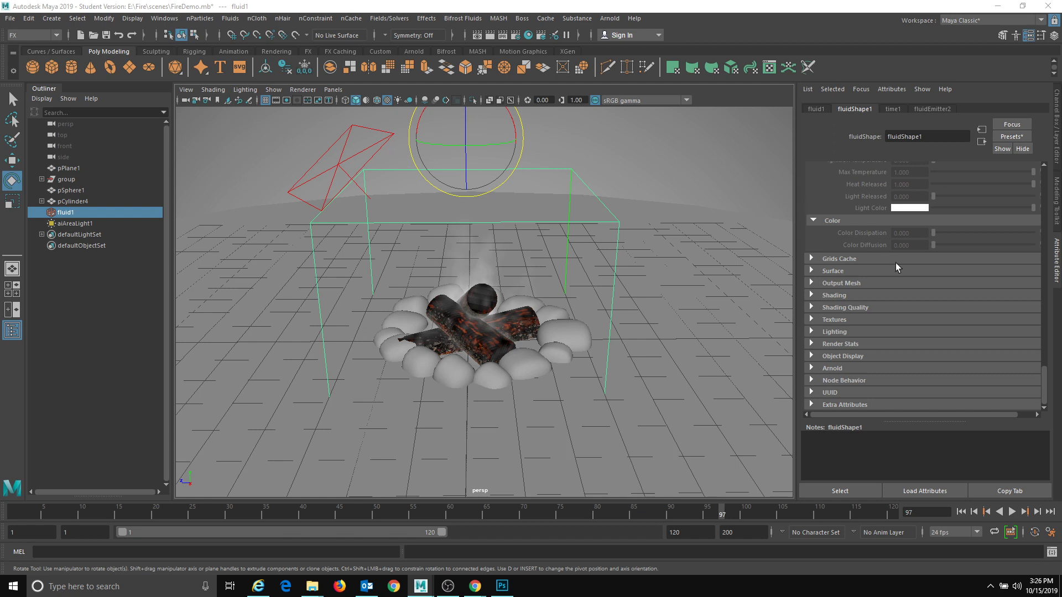
- Set the fluid's shading Color to black and return to frame 1
{"action": "left_click", "coordinate": [811, 296]}
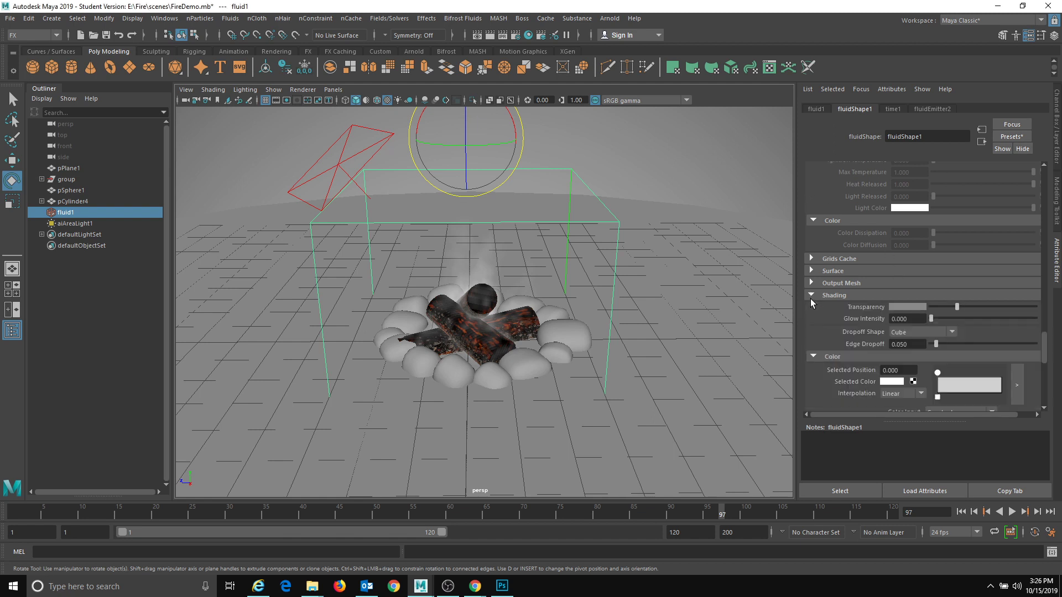
{"action": "scroll", "coordinate": [946, 313], "scroll_direction": "down", "scroll_amount": 3}
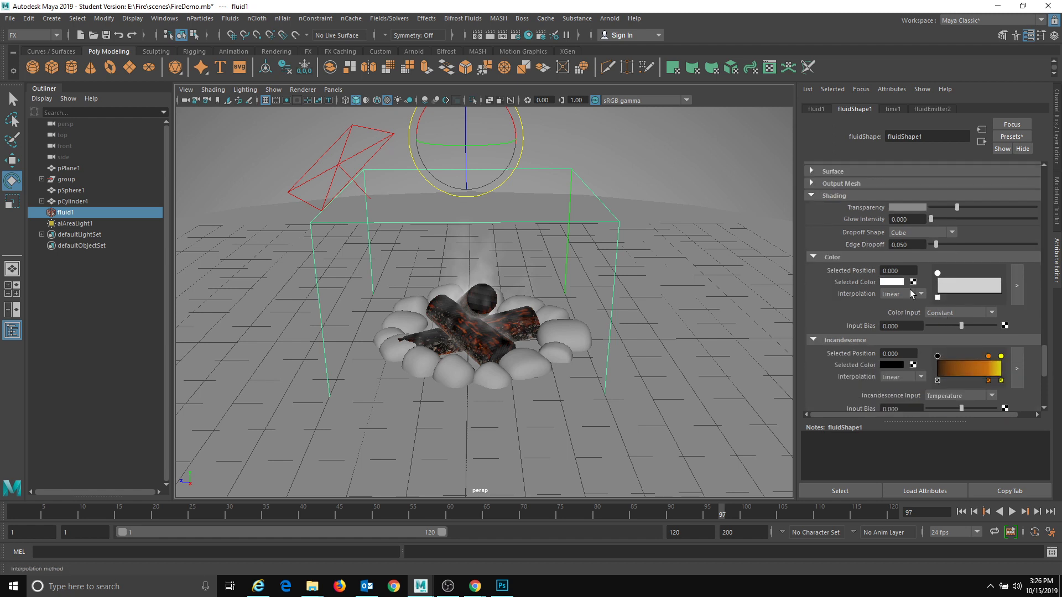
{"action": "left_click", "coordinate": [887, 283]}
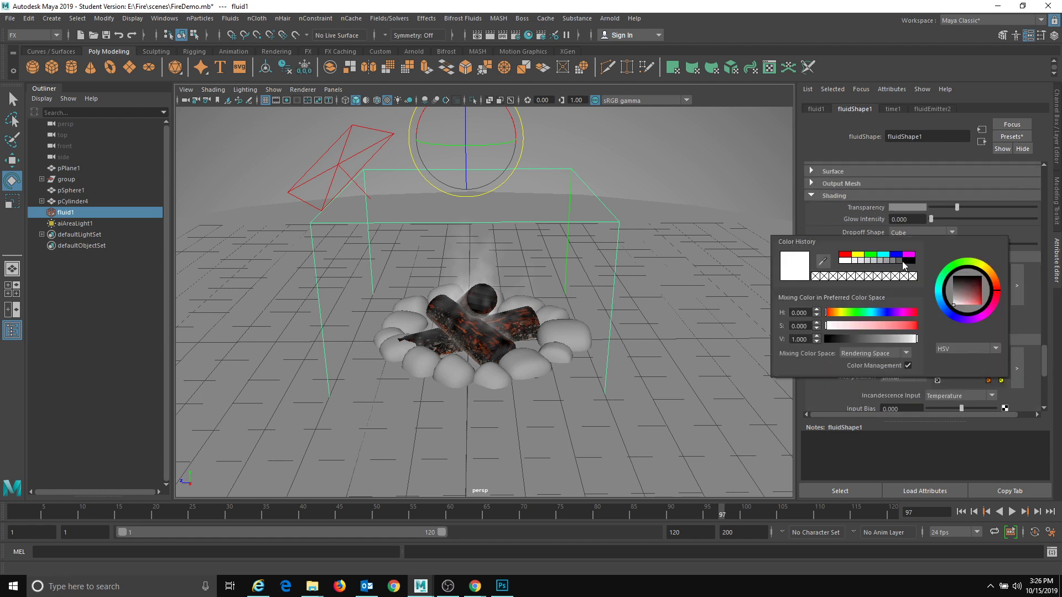
{"action": "left_click", "coordinate": [902, 262]}
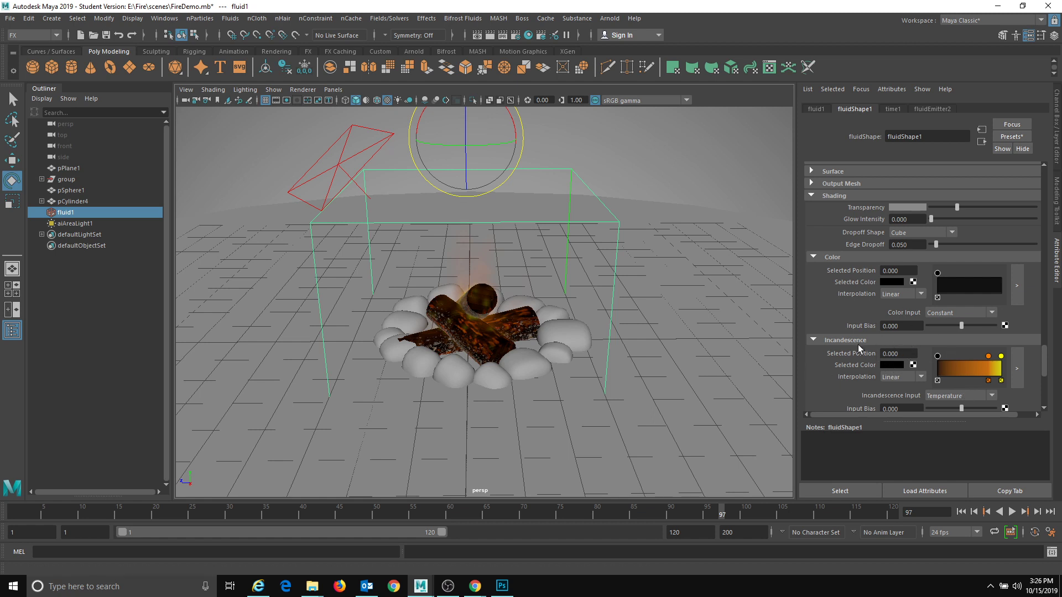
{"action": "left_click", "coordinate": [14, 512]}
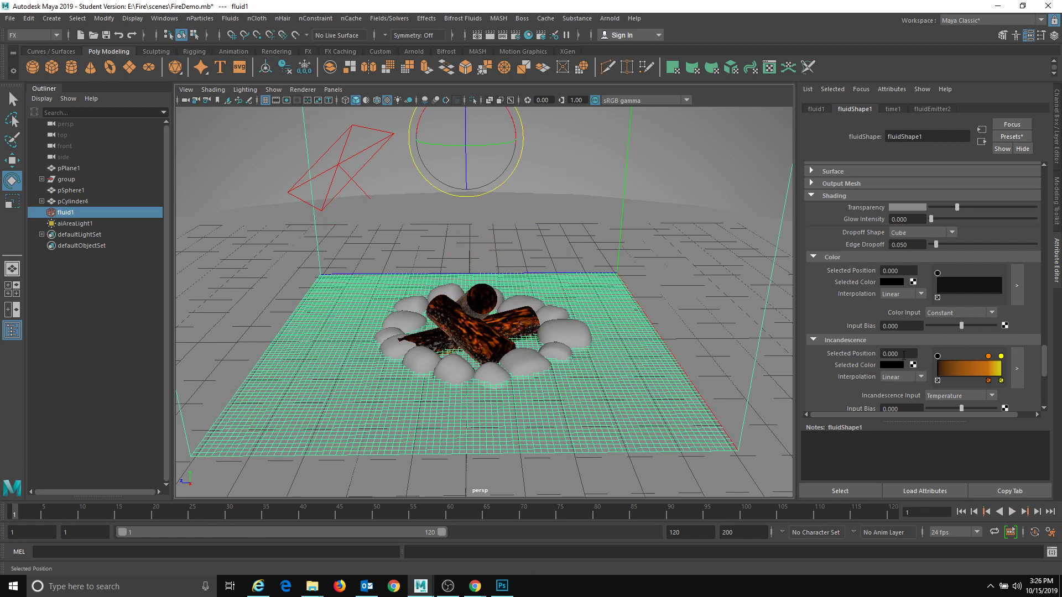
- Move the black marker of the fluid's Incandescence ramp to position 0.045
{"action": "left_click_drag", "start_coordinate": [904, 355], "coordinate": [728, 339]}
{"action": "type", "text": "0.045"}
{"action": "key", "text": "Return"}
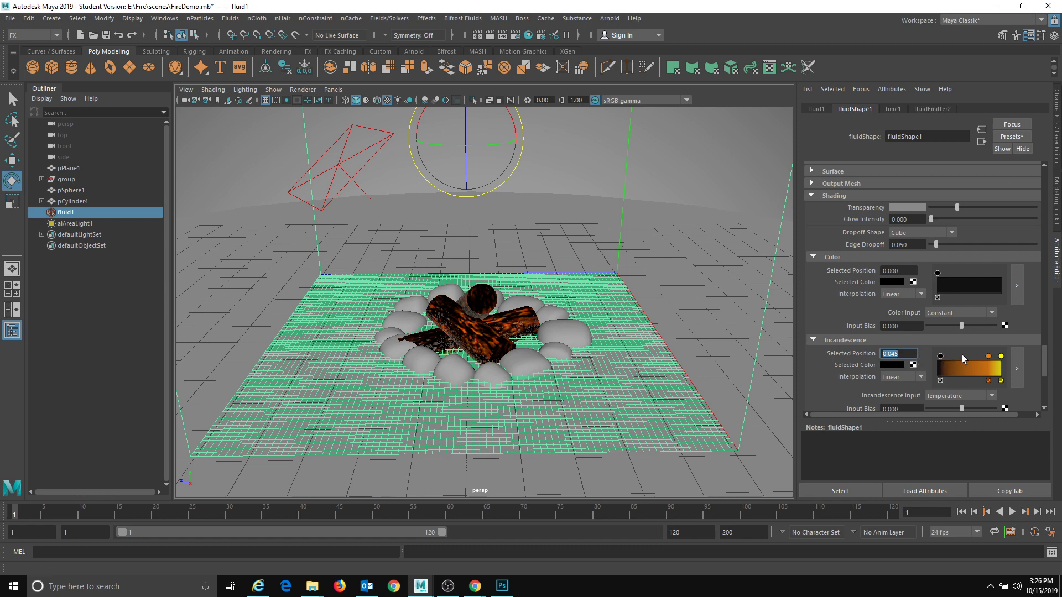
{"action": "left_click", "coordinate": [954, 366]}
{"action": "left_click", "coordinate": [958, 381]}
- Open the enlarged Incandescence ramp and add three markers between black and orange, the middle one at 0.329 and the highest at 0.4387
{"action": "left_click", "coordinate": [1017, 368]}
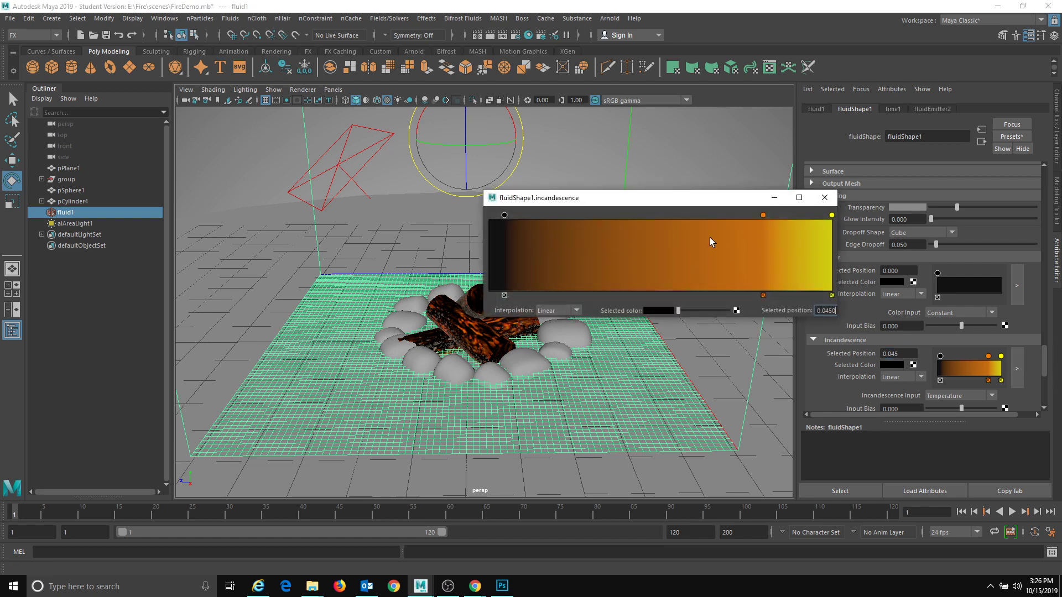
{"action": "left_click", "coordinate": [580, 222]}
{"action": "left_click", "coordinate": [638, 230]}
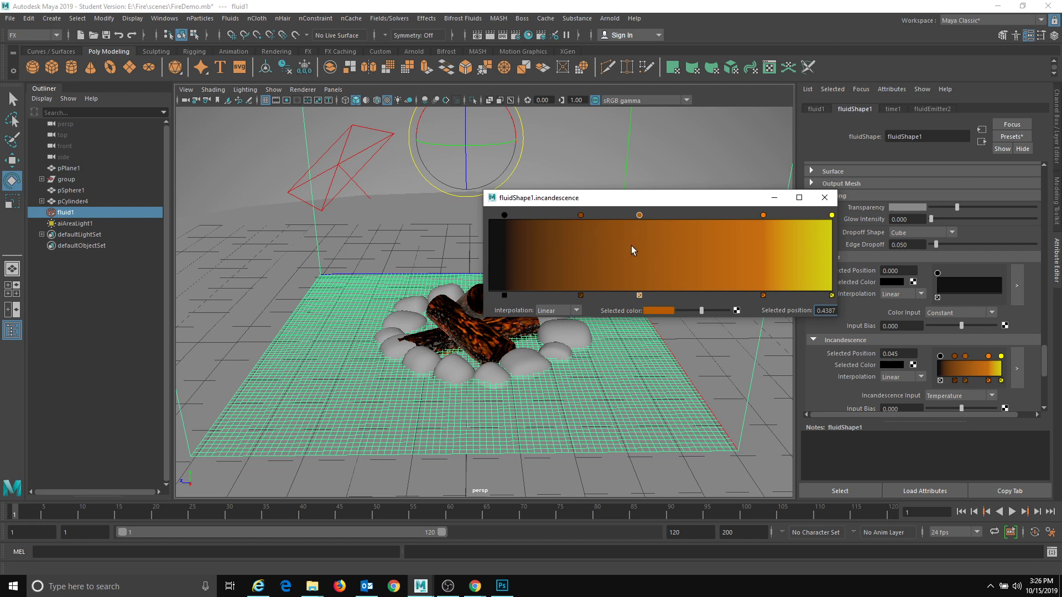
{"action": "left_click", "coordinate": [602, 248]}
- Color the ramp marker at 0.329 yellow and bring its neighbours closer, placing the brown one at 0.279, to form a narrow band
{"action": "left_click", "coordinate": [663, 310]}
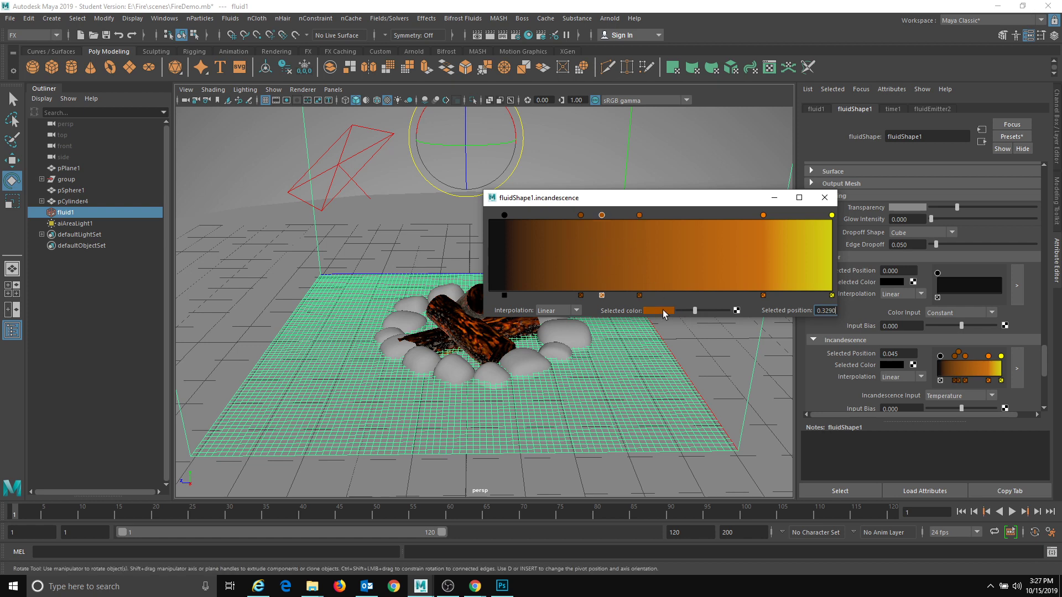
{"action": "left_click", "coordinate": [661, 308]}
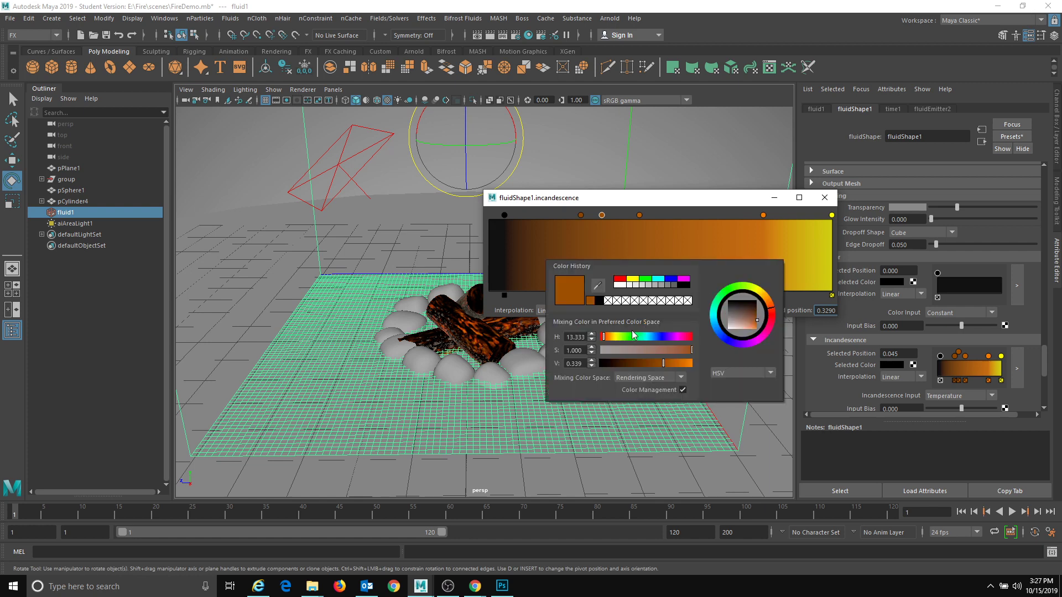
{"action": "left_click", "coordinate": [612, 336]}
{"action": "left_click", "coordinate": [632, 280]}
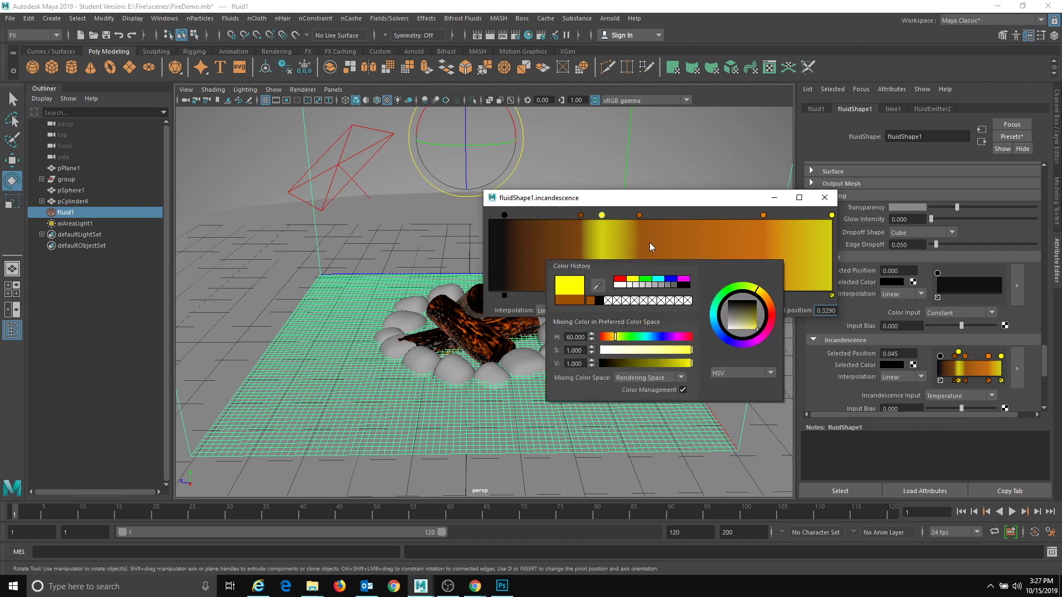
{"action": "left_click_drag", "start_coordinate": [639, 216], "coordinate": [827, 236]}
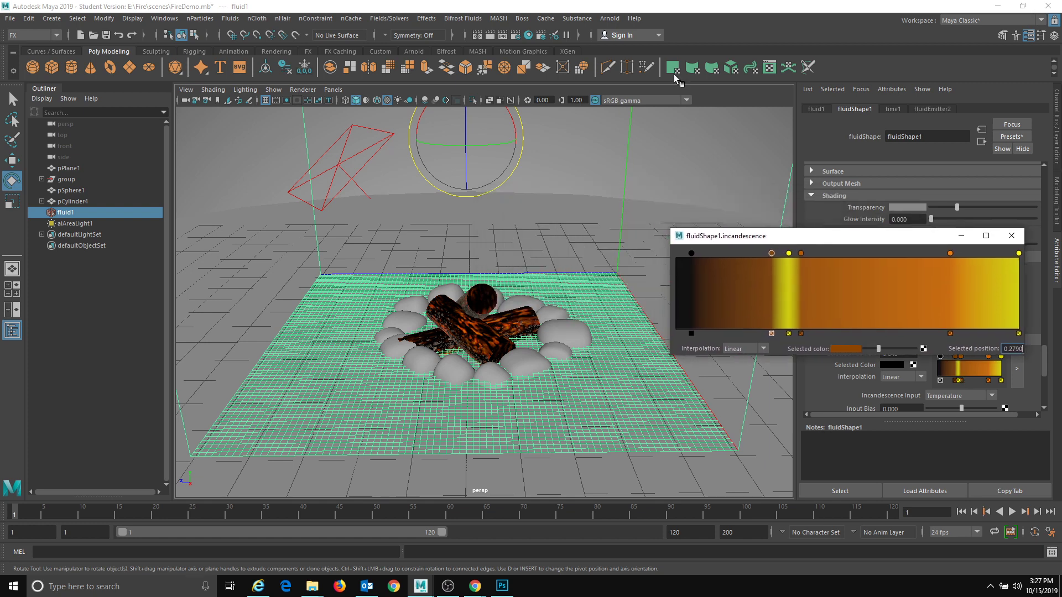
- Play the simulation from frame 1 to frame 75 and render it in the Arnold RenderView to check the flame colors
{"action": "left_click", "coordinate": [610, 18]}
{"action": "left_click", "coordinate": [623, 48]}
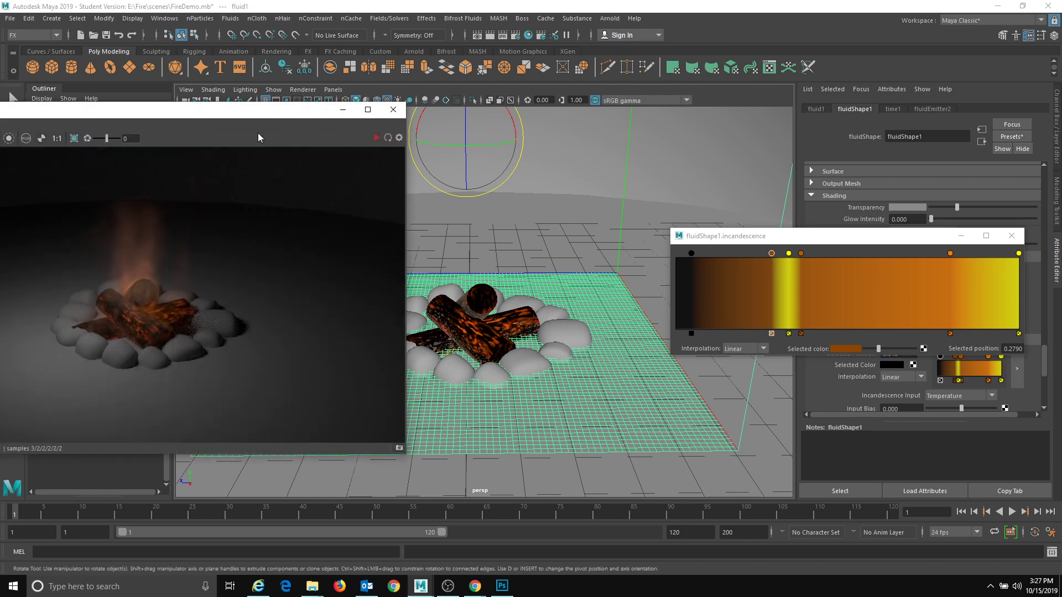
{"action": "left_click", "coordinate": [480, 141]}
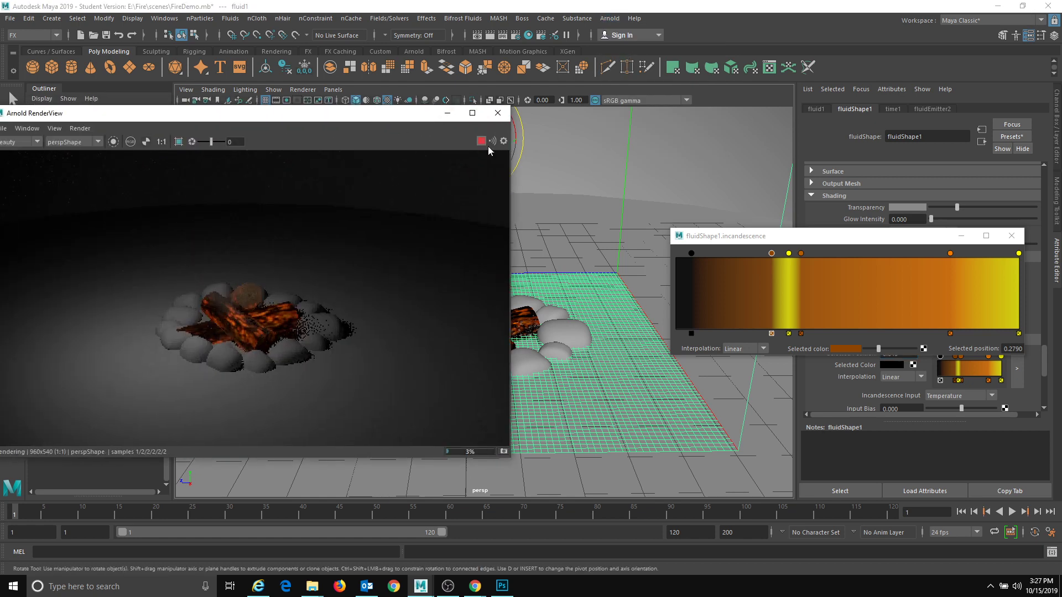
{"action": "left_click", "coordinate": [480, 141]}
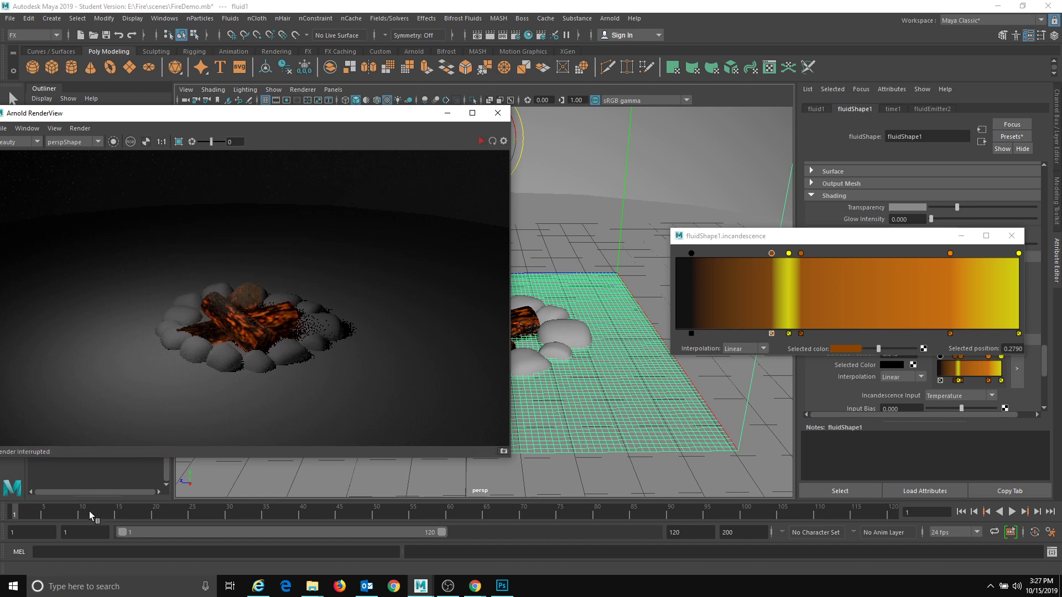
{"action": "left_click_drag", "start_coordinate": [89, 512], "coordinate": [4, 520]}
{"action": "left_click", "coordinate": [1012, 512]}
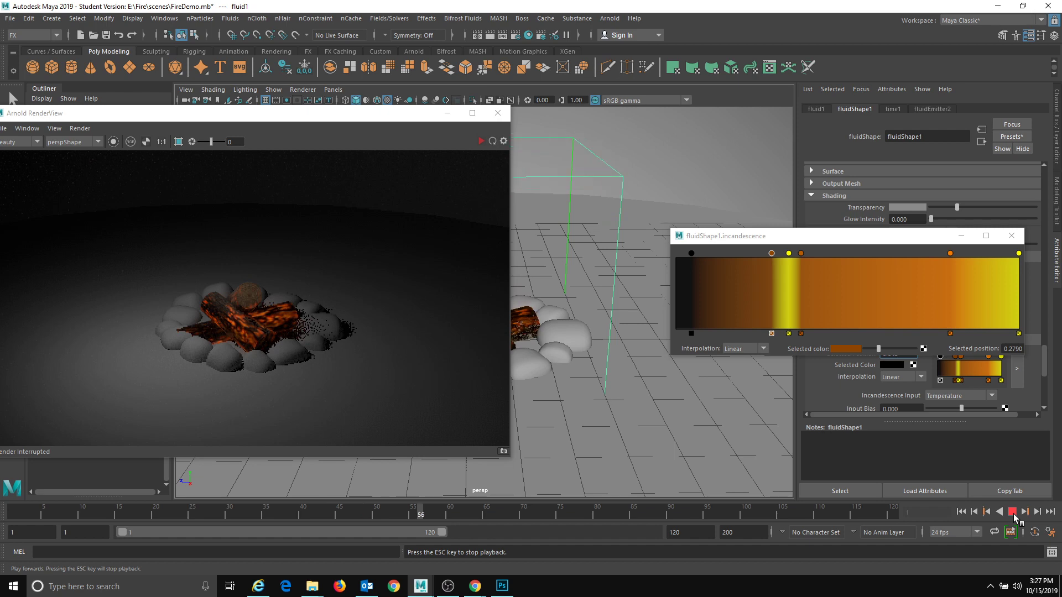
{"action": "left_click", "coordinate": [1013, 512]}
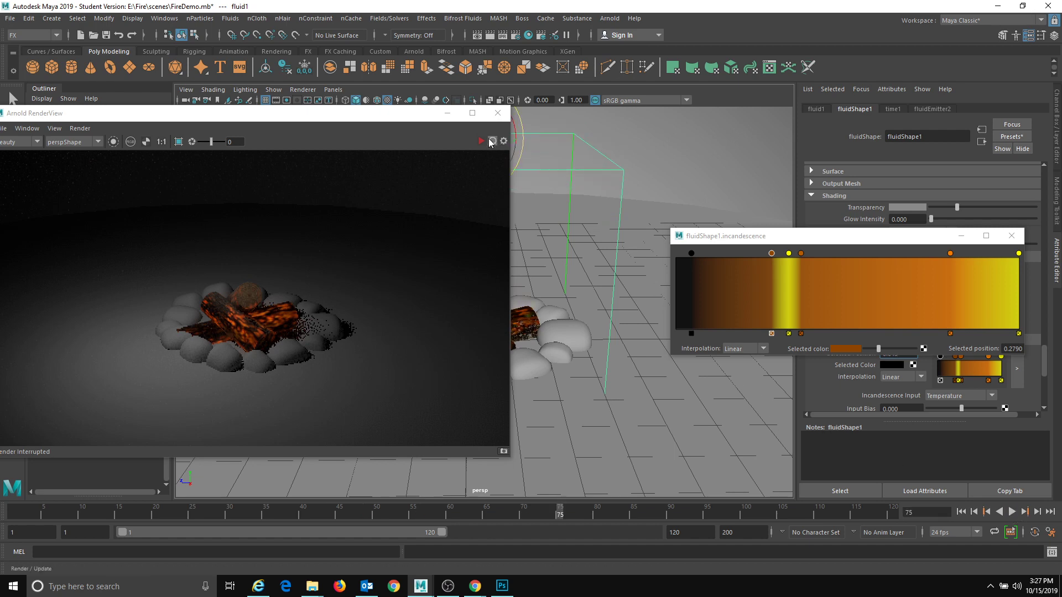
{"action": "left_click", "coordinate": [480, 141]}
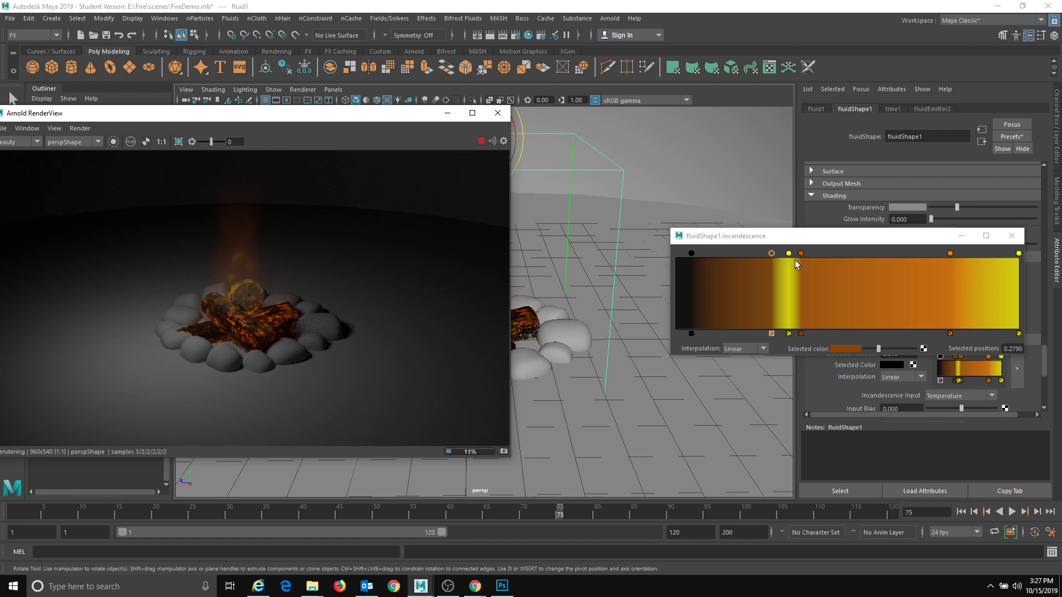
- Move the brown marker before the yellow band to 0.1839 and add another marker at 0.2871
{"action": "left_click_drag", "start_coordinate": [773, 254], "coordinate": [739, 258]}
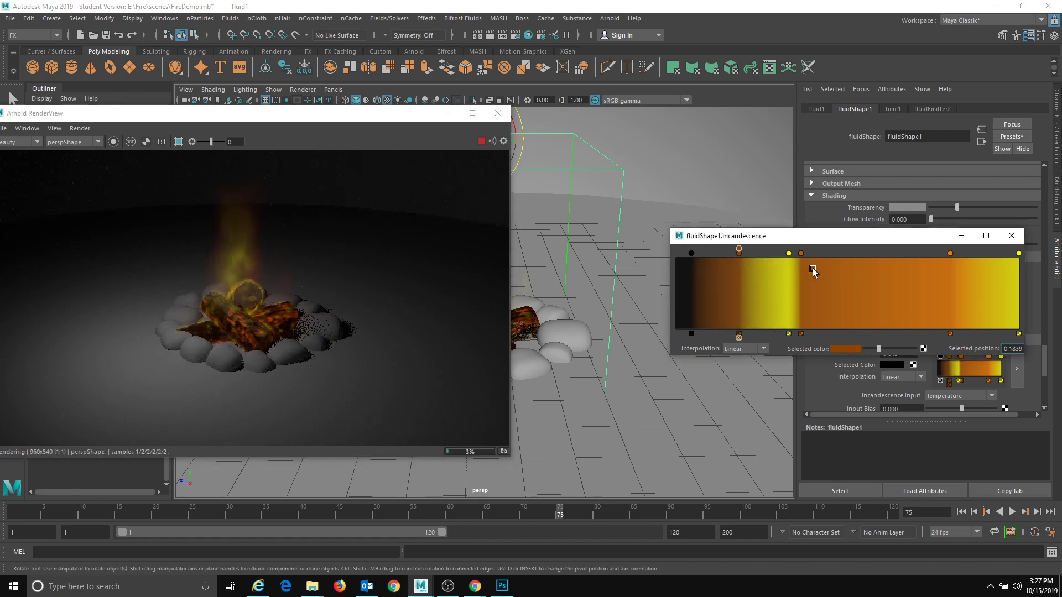
{"action": "left_click", "coordinate": [774, 253]}
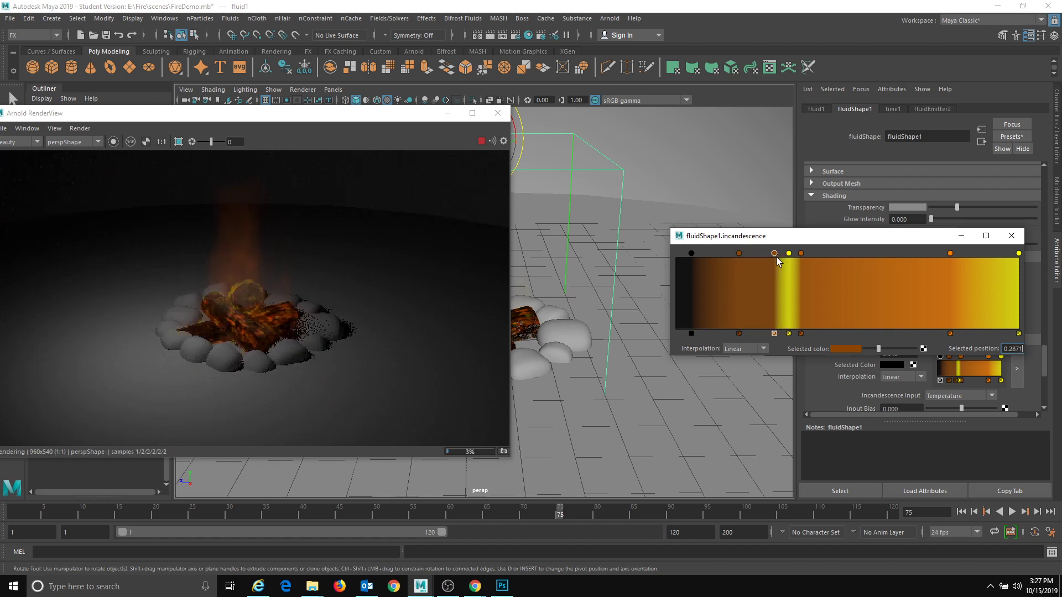
- Add three markers in the ramp's orange section and color the middle one, at 0.5597, yellow to form a second yellow band
{"action": "left_click", "coordinate": [851, 277]}
{"action": "left_click", "coordinate": [881, 274]}
{"action": "left_click", "coordinate": [867, 277]}
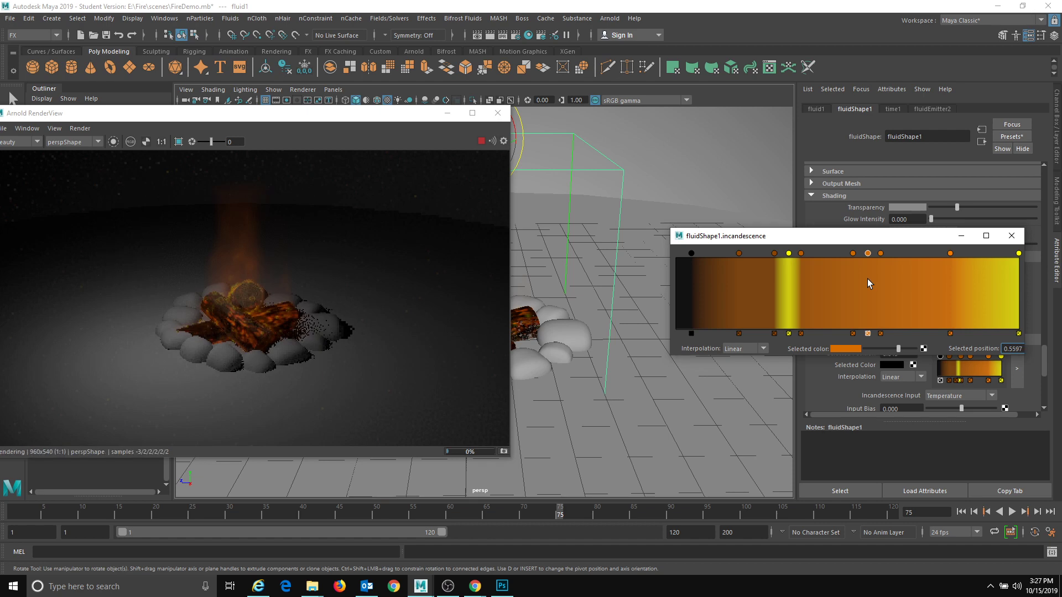
{"action": "left_click", "coordinate": [851, 349]}
{"action": "left_click", "coordinate": [780, 341]}
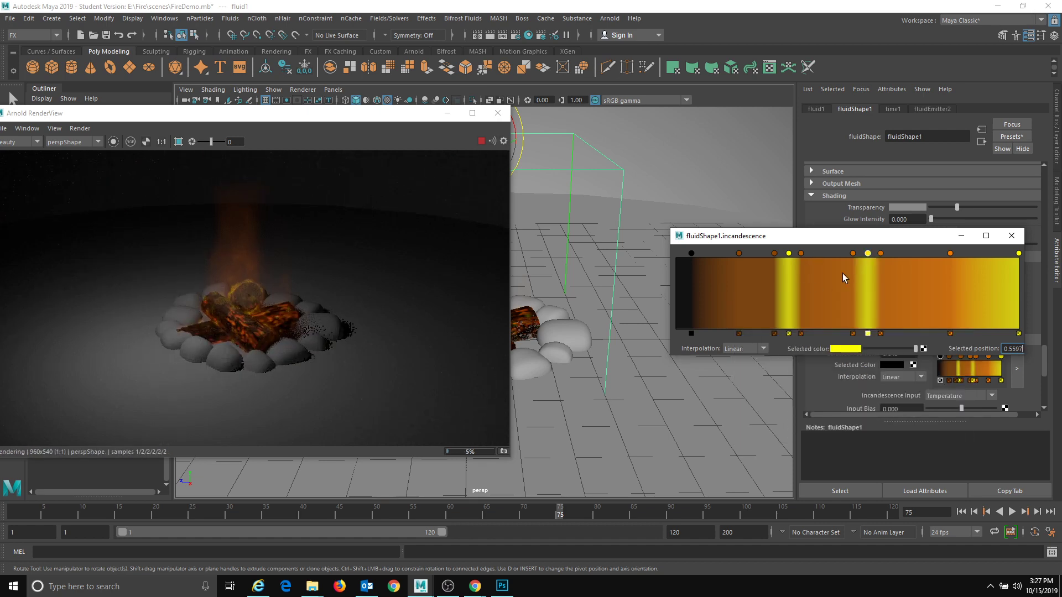
{"action": "left_click", "coordinate": [989, 254]}
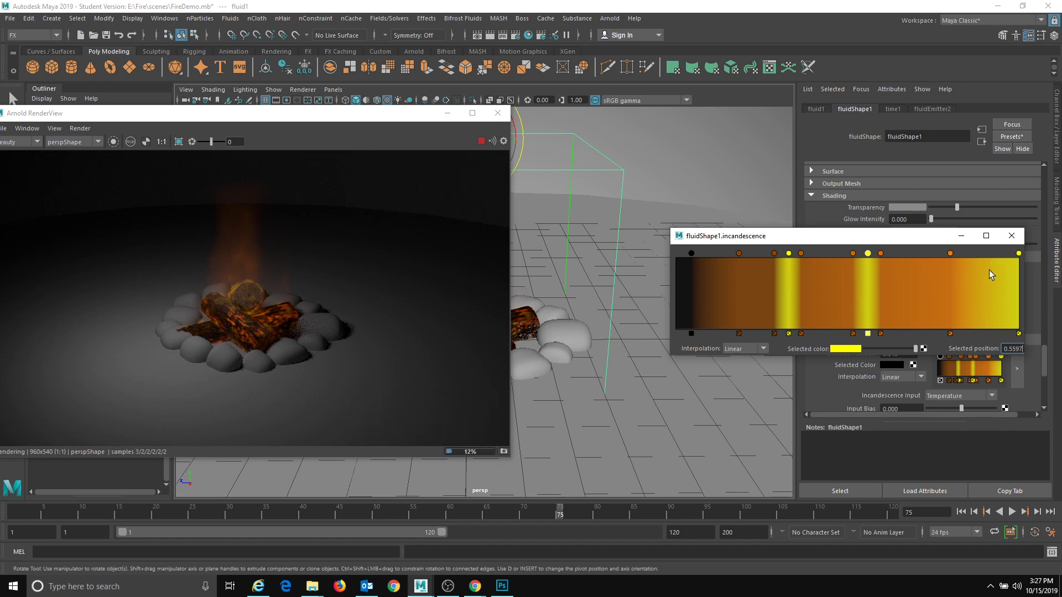
- Add markers to the incandescence ramp at 0.9113 and, between the yellow bands, at 0.4565, and color both orange
{"action": "left_click", "coordinate": [845, 349]}
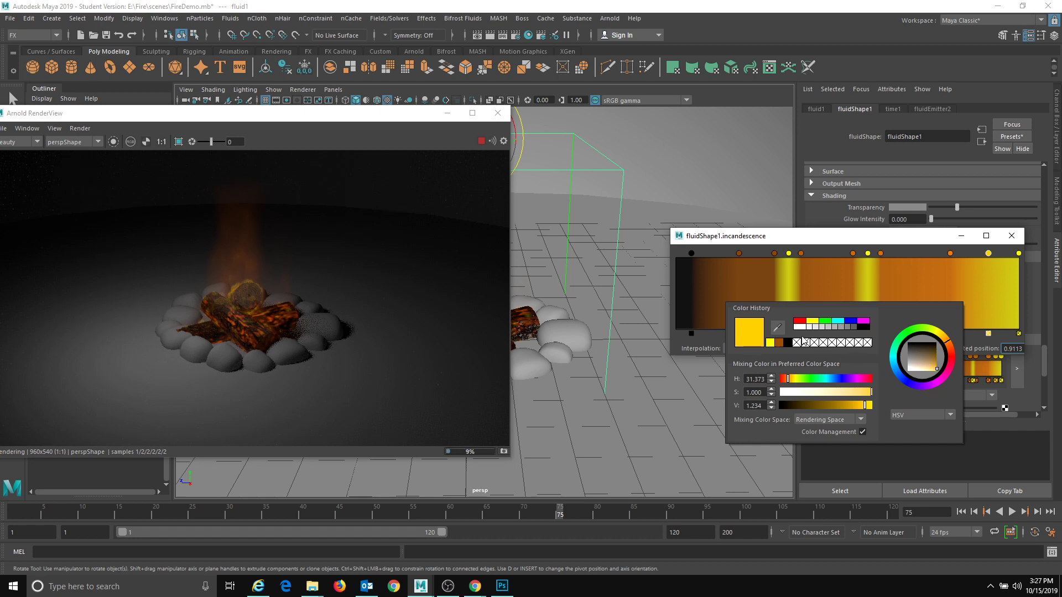
{"action": "left_click", "coordinate": [951, 351]}
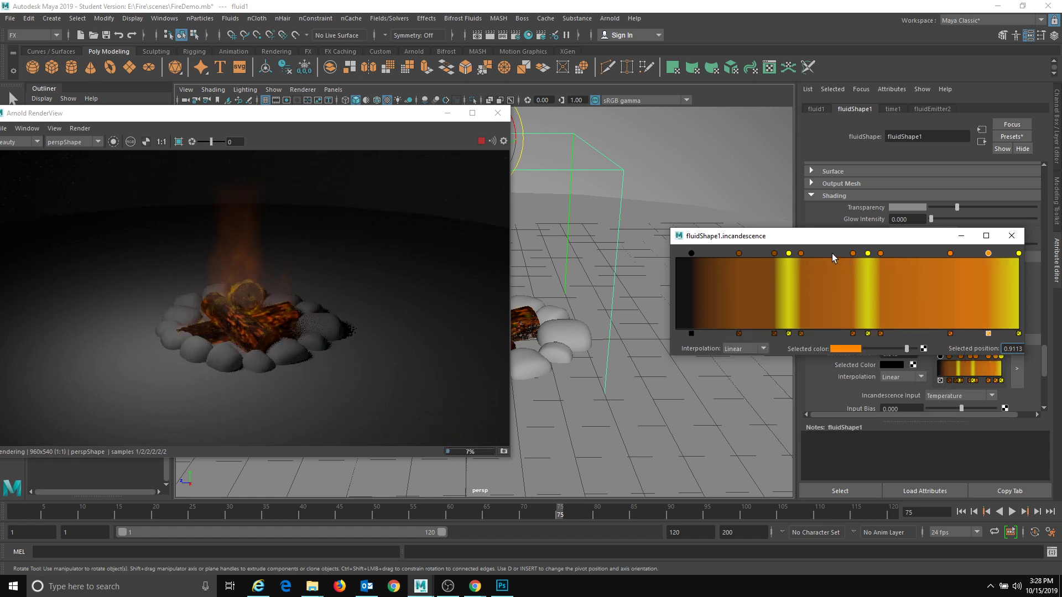
{"action": "left_click", "coordinate": [831, 307]}
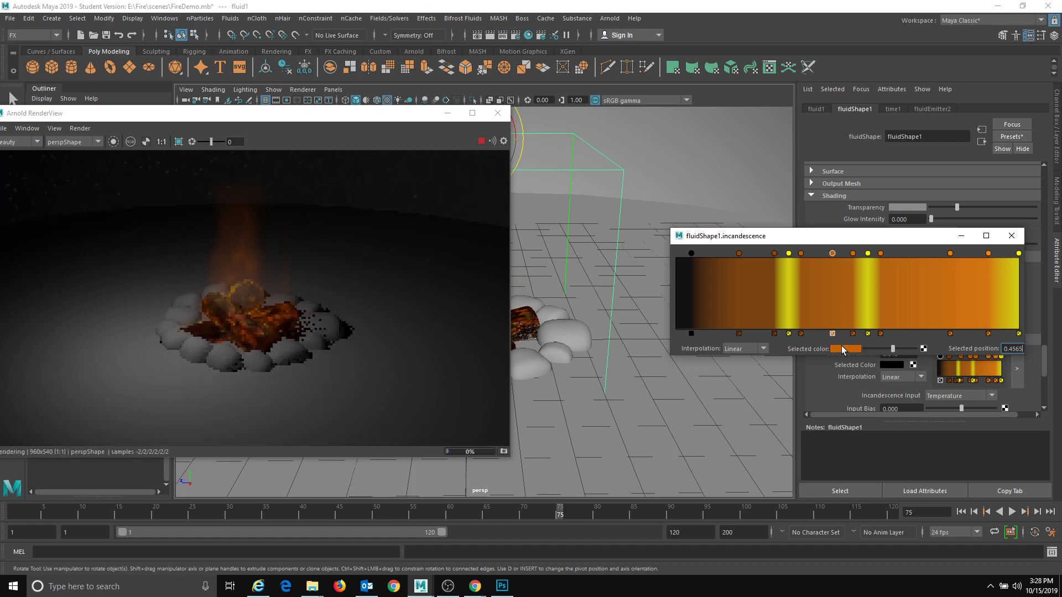
{"action": "left_click", "coordinate": [842, 347]}
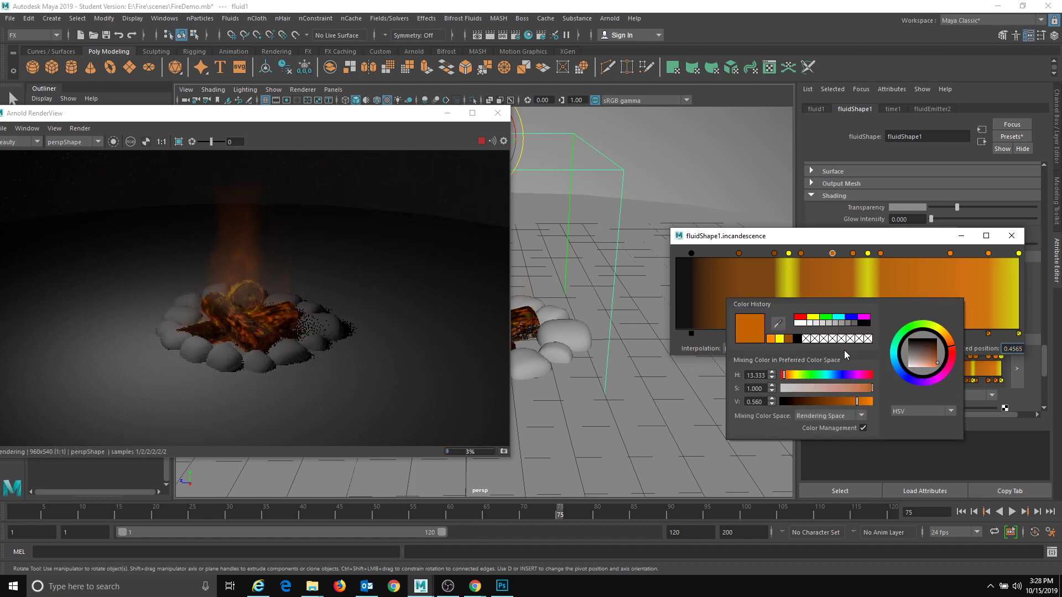
{"action": "left_click", "coordinate": [770, 340]}
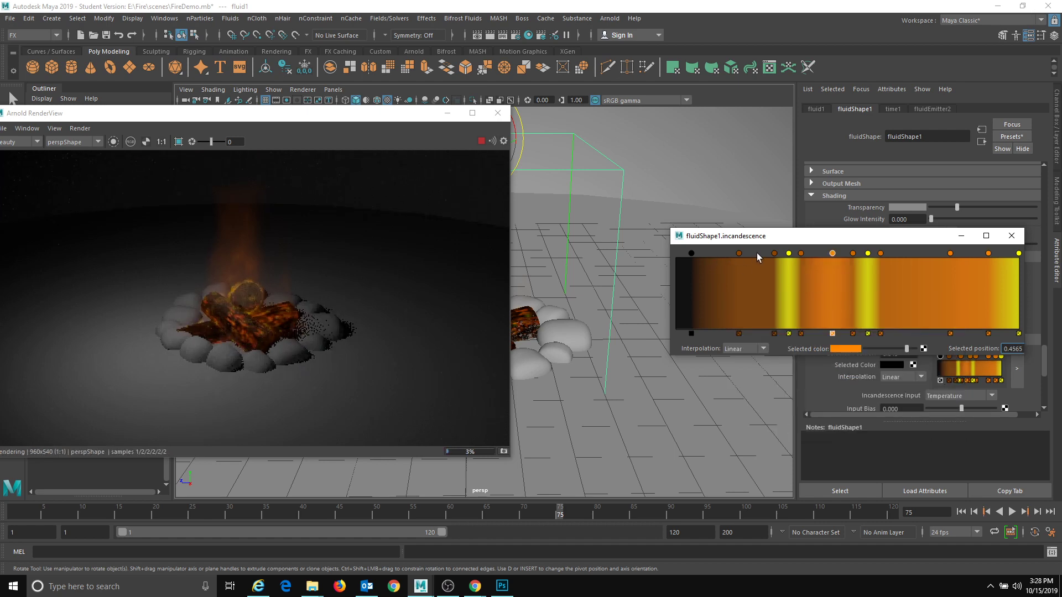
- Add an orange ramp marker at 0.2339 and move its brown neighbours toward the first yellow band, placing the nearest one at 0.2968
{"action": "left_click", "coordinate": [755, 267]}
{"action": "left_click", "coordinate": [840, 349]}
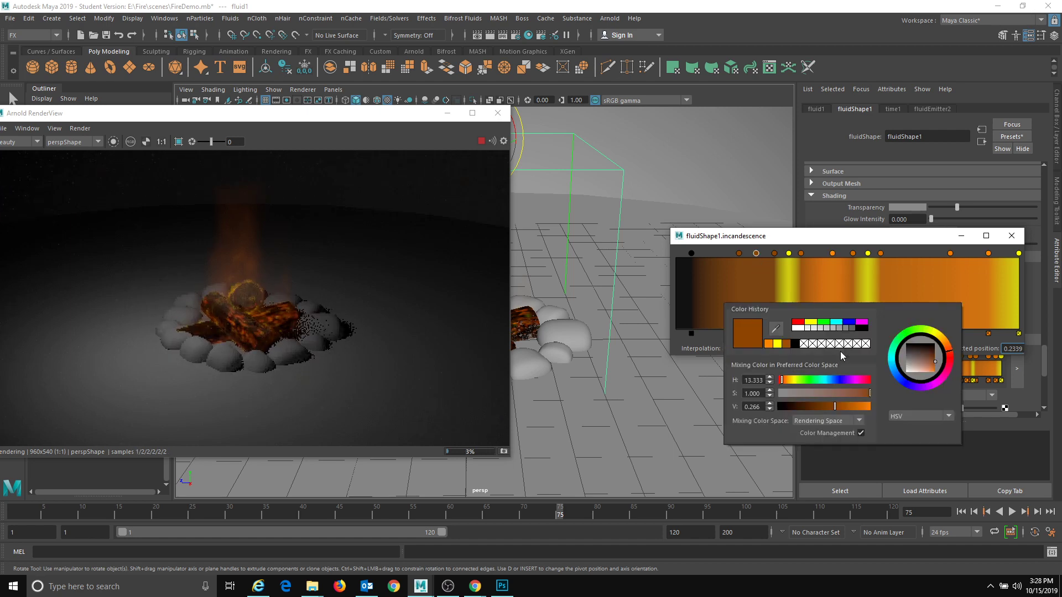
{"action": "left_click", "coordinate": [770, 344]}
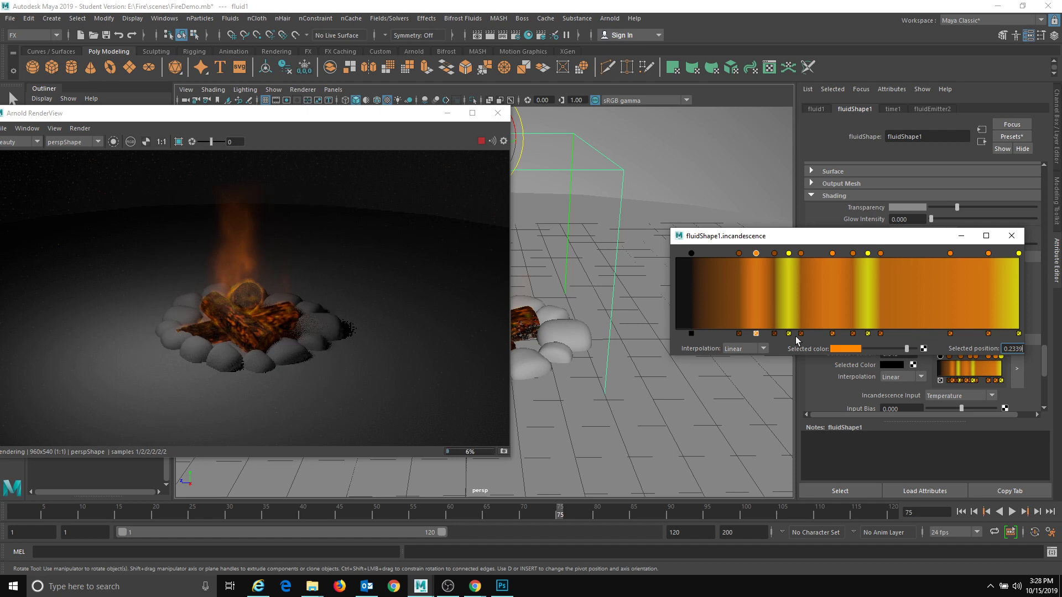
{"action": "left_click_drag", "start_coordinate": [738, 253], "coordinate": [764, 256]}
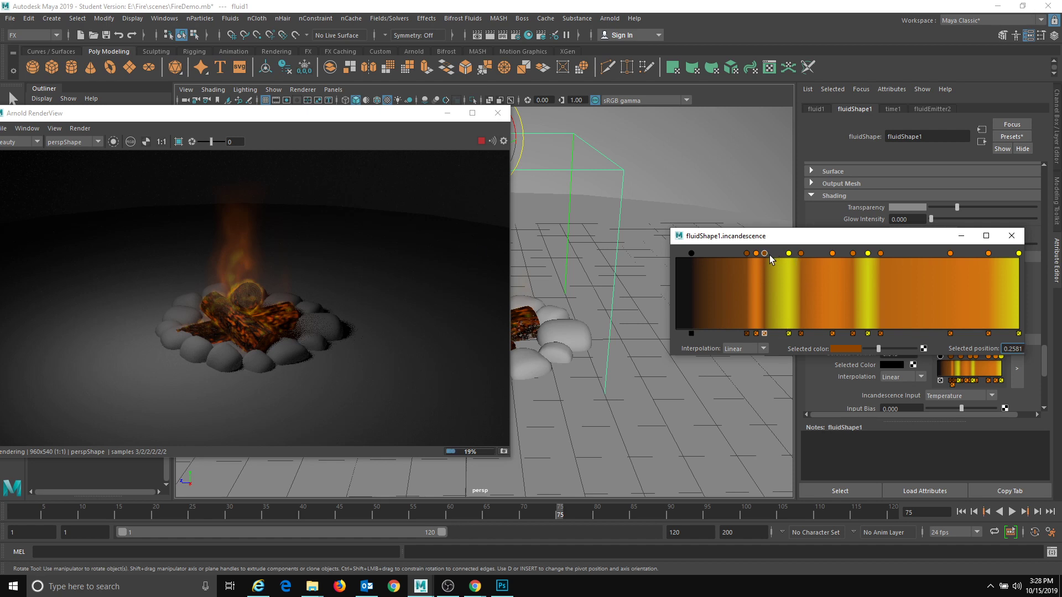
{"action": "left_click_drag", "start_coordinate": [764, 253], "coordinate": [778, 254]}
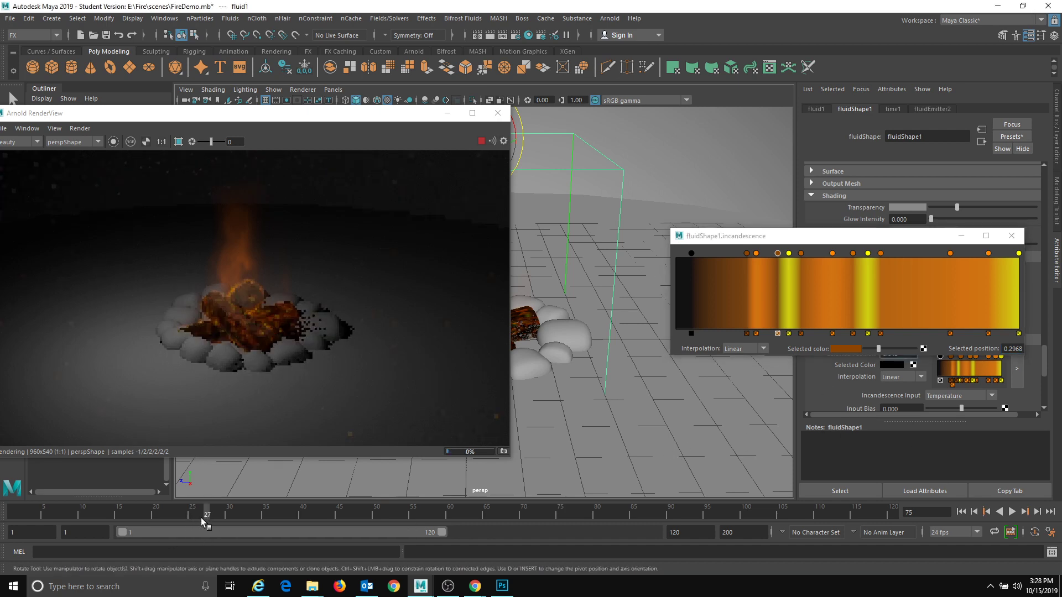
- Stop the render, play the simulation from frame 1 to frame 65 and render that frame in the Arnold RenderView
{"action": "key", "text": "alt+shift+v"}
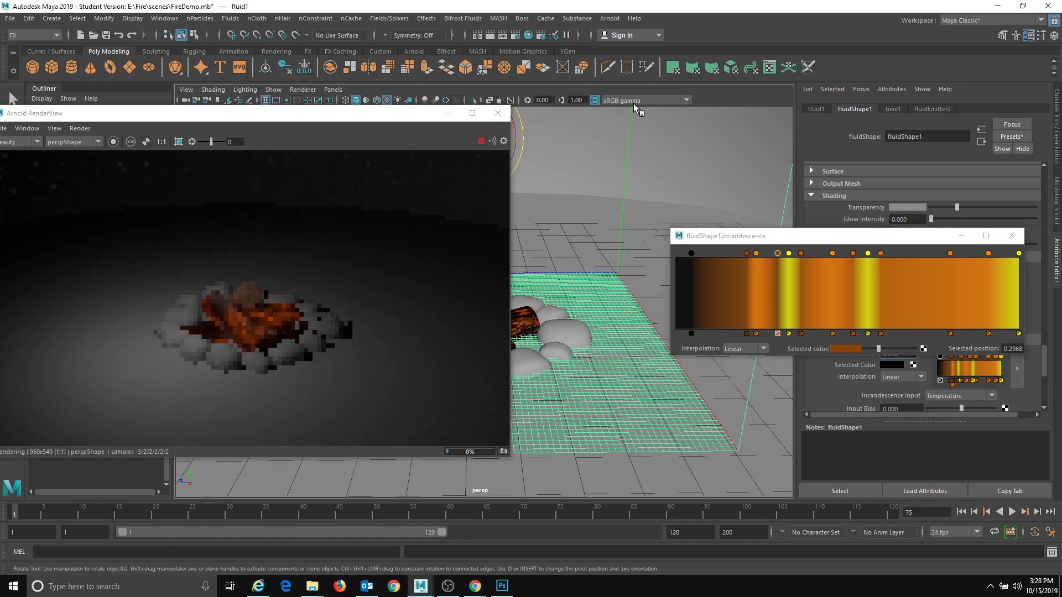
{"action": "left_click", "coordinate": [481, 141]}
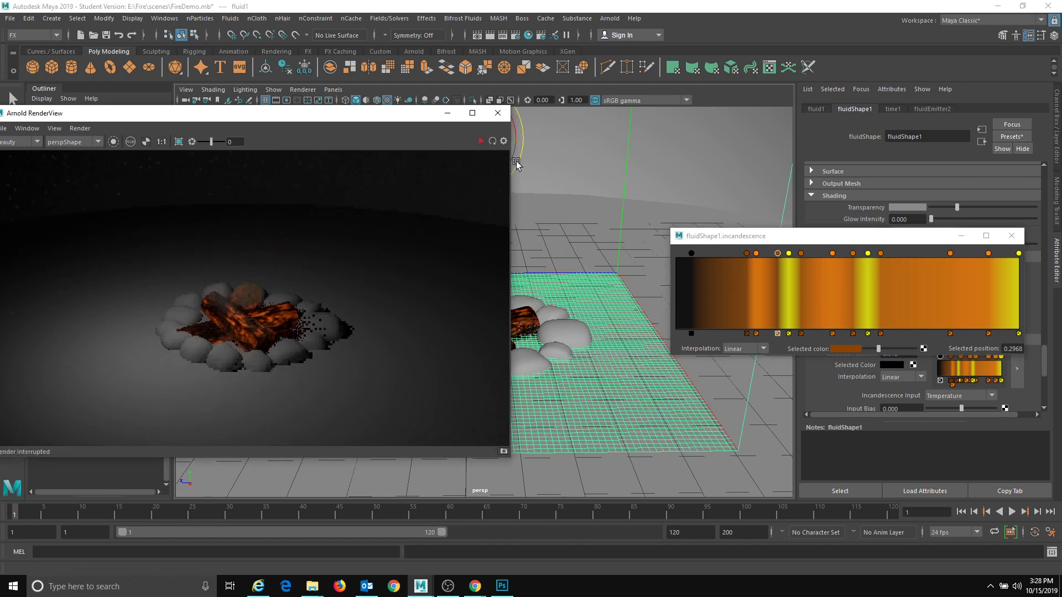
{"action": "left_click", "coordinate": [1012, 512]}
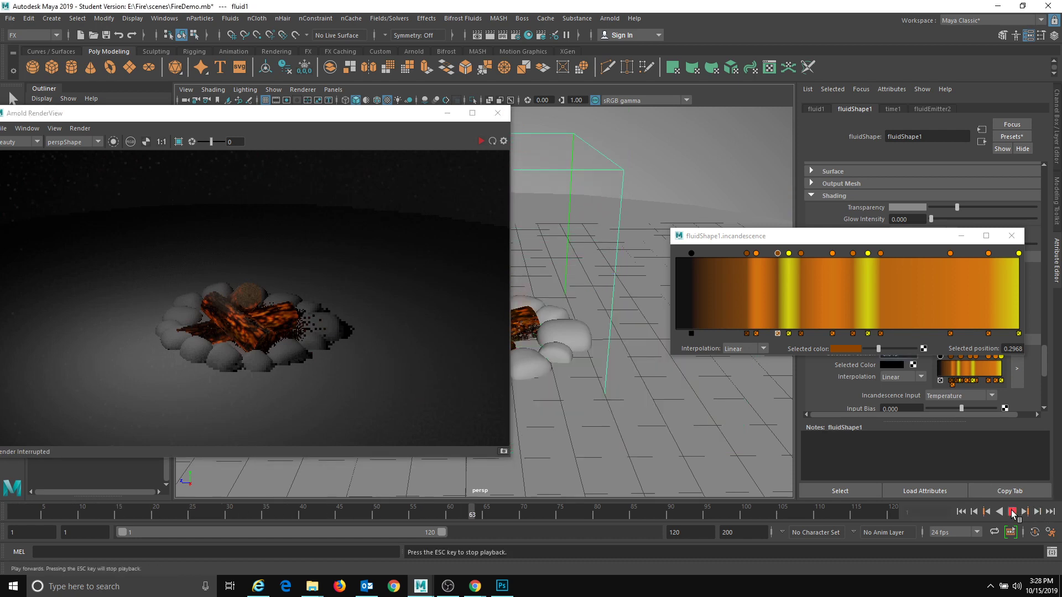
{"action": "left_click", "coordinate": [1012, 512]}
{"action": "left_click", "coordinate": [480, 142]}
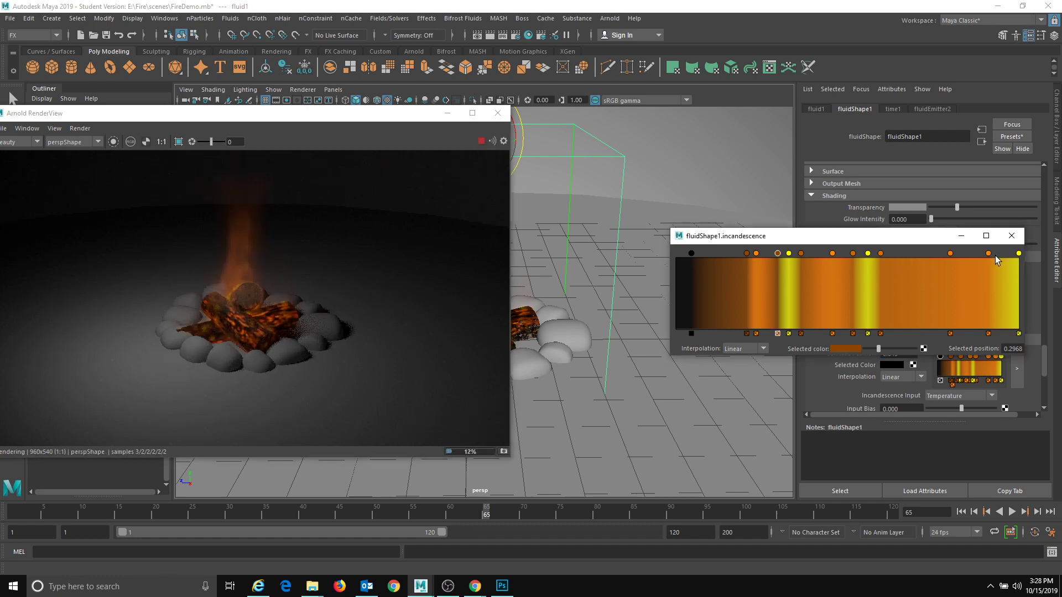
- Shift the last two orange ramp markers slightly toward the yellow end and close the enlarged incandescence ramp
{"action": "mouse_move", "coordinate": [988, 253]}
{"action": "left_mouse_down"}
{"action": "mouse_move", "coordinate": [998, 255]}
{"action": "mouse_move", "coordinate": [958, 256]}
{"action": "left_mouse_up"}
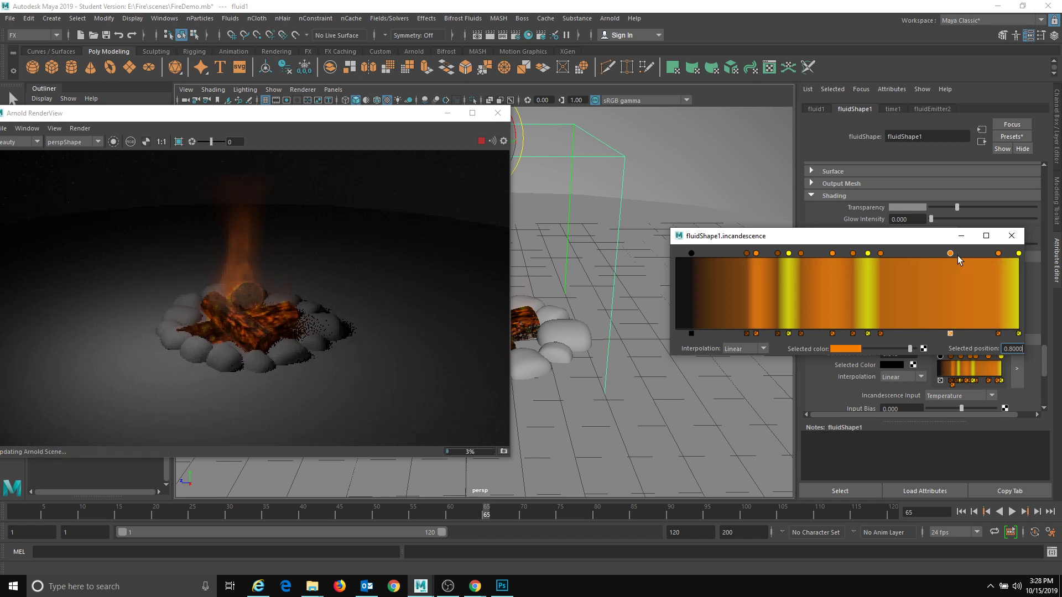
{"action": "left_click", "coordinate": [881, 253]}
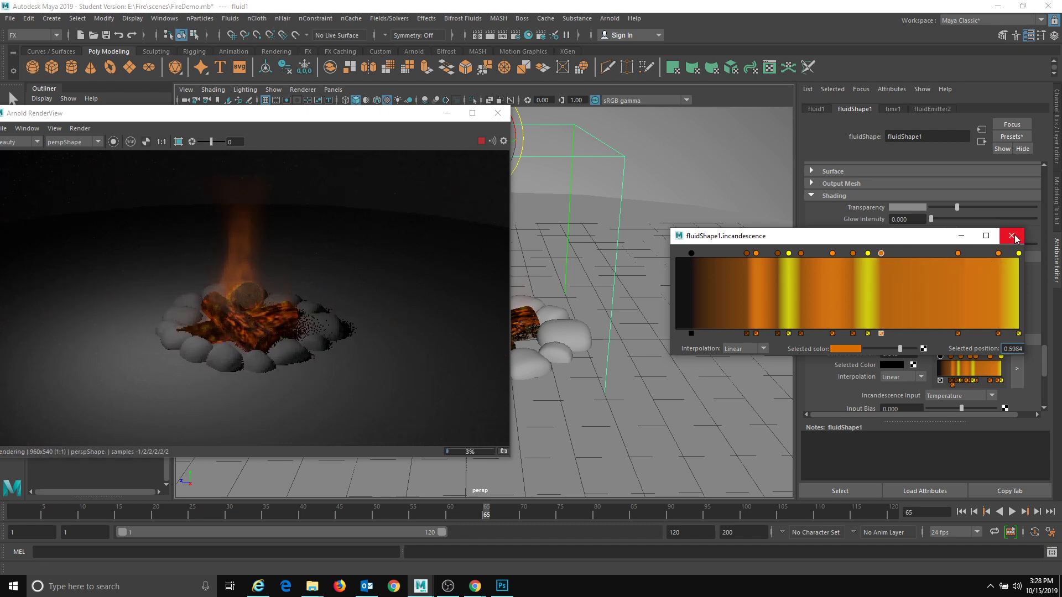
{"action": "left_click", "coordinate": [1013, 237]}
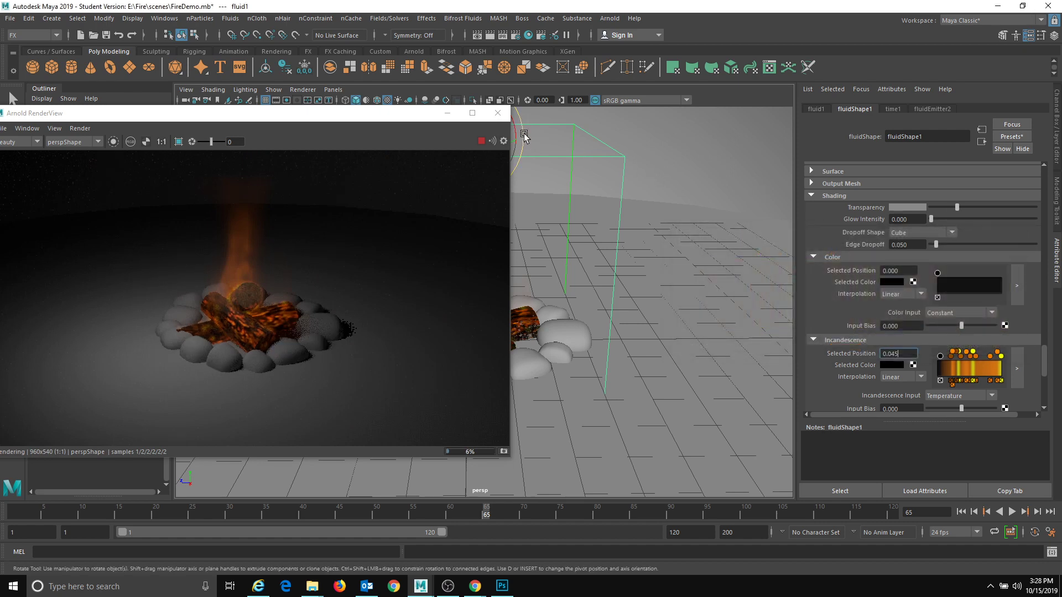
- Close the render window and examine the attributes of the fluid shape, the logs, the stone group and the fluid emitter
{"action": "left_click", "coordinate": [499, 114]}
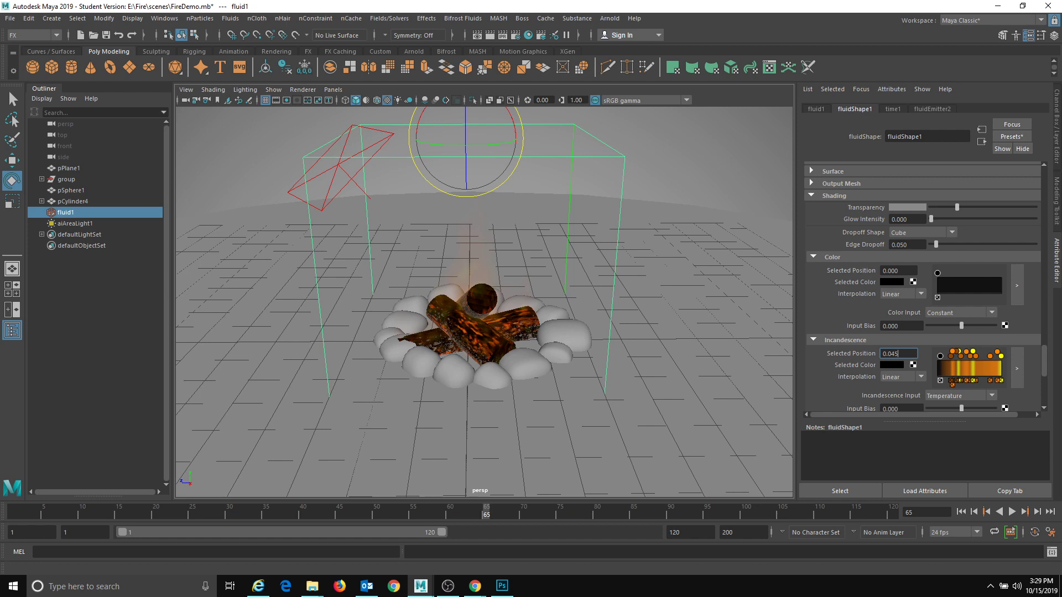
{"action": "scroll", "coordinate": [875, 326], "scroll_direction": "down", "scroll_amount": 6}
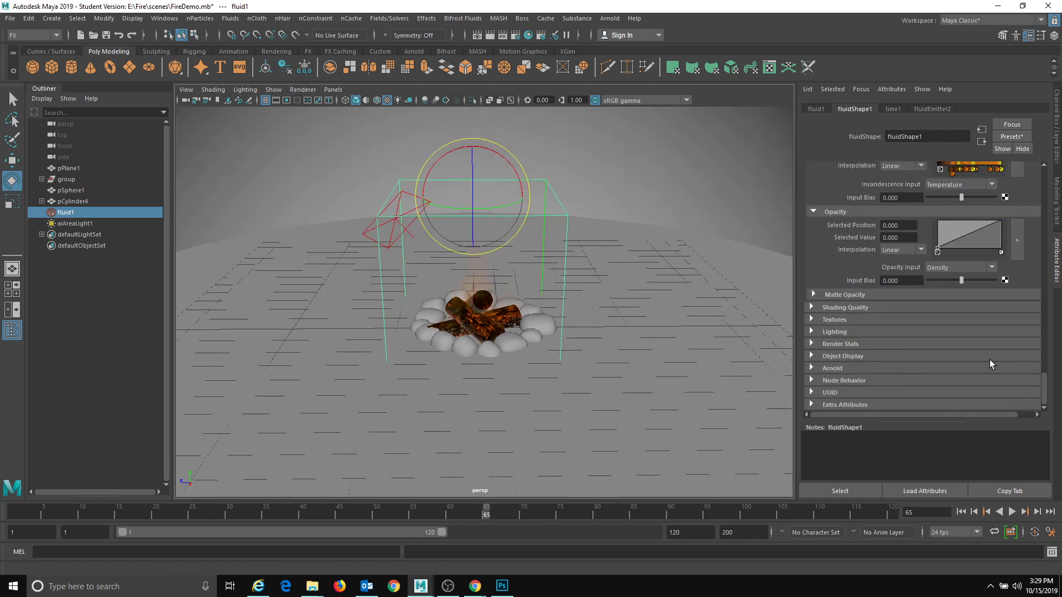
{"action": "scroll", "coordinate": [651, 332], "scroll_direction": "up", "scroll_amount": 3}
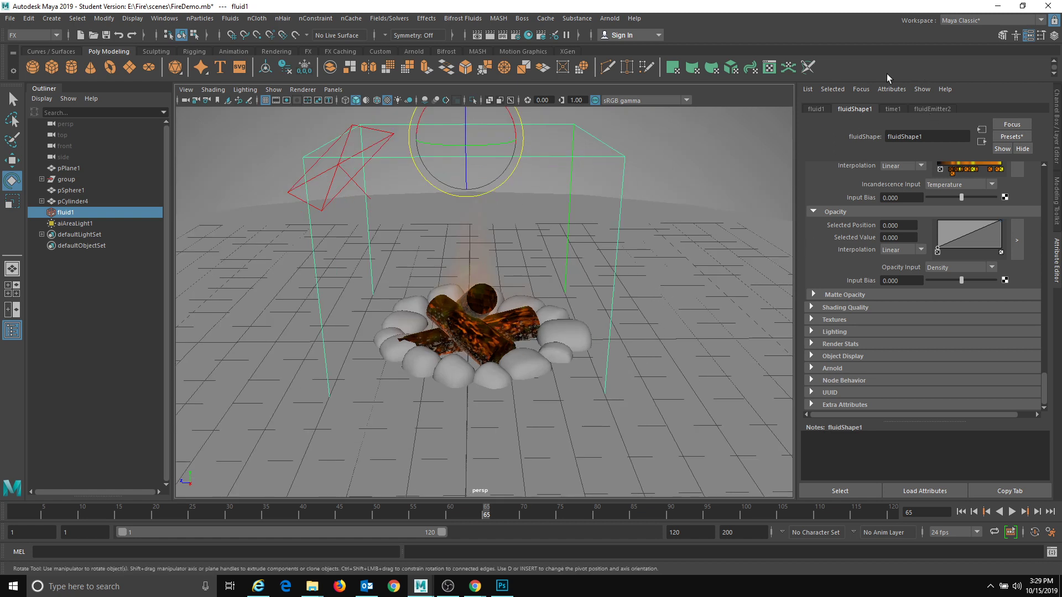
{"action": "left_click", "coordinate": [948, 109]}
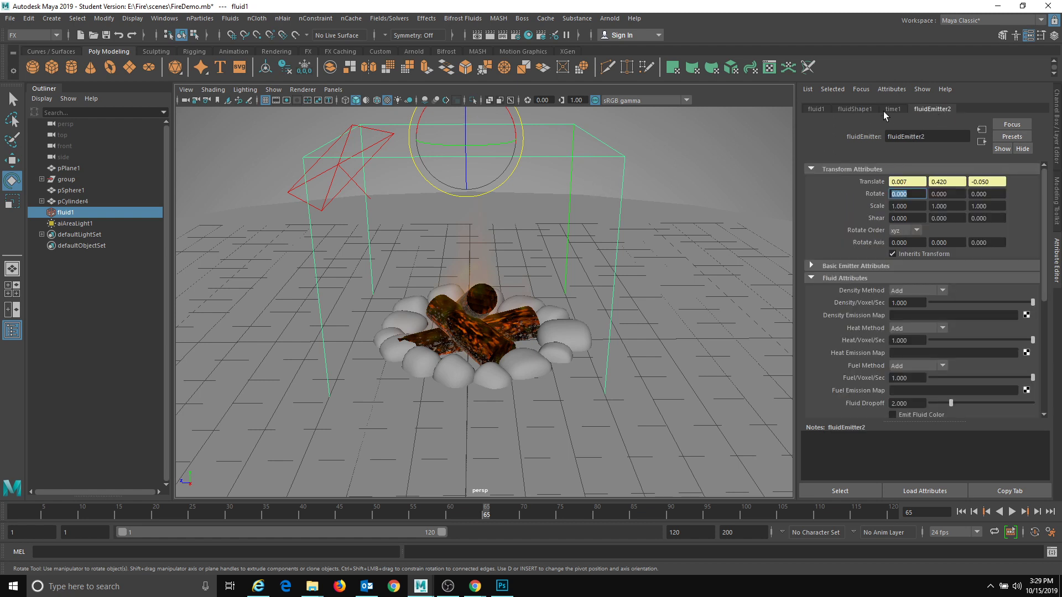
{"action": "left_click", "coordinate": [852, 109]}
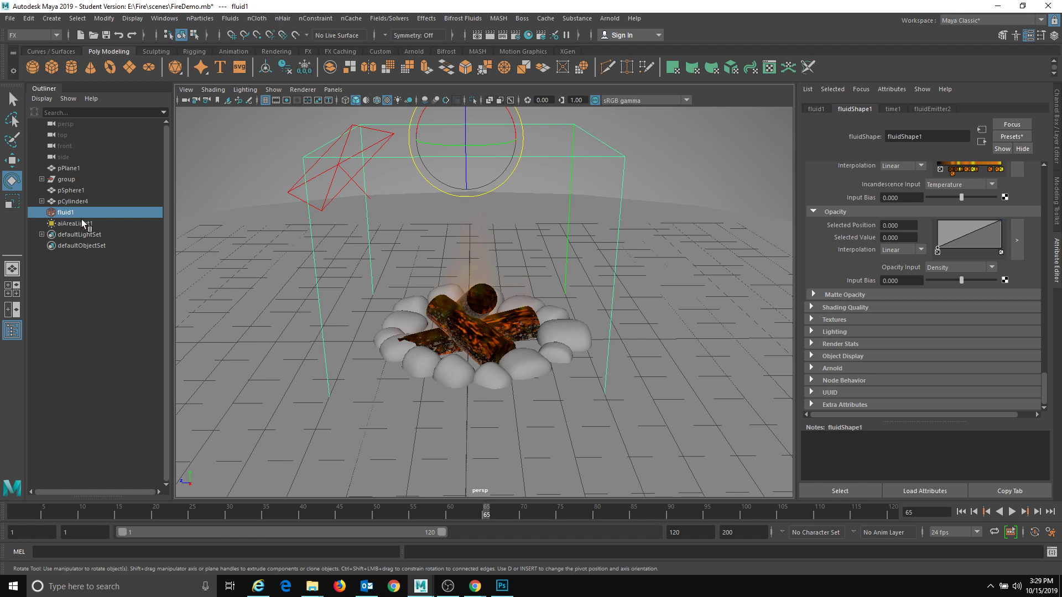
{"action": "left_click", "coordinate": [504, 336]}
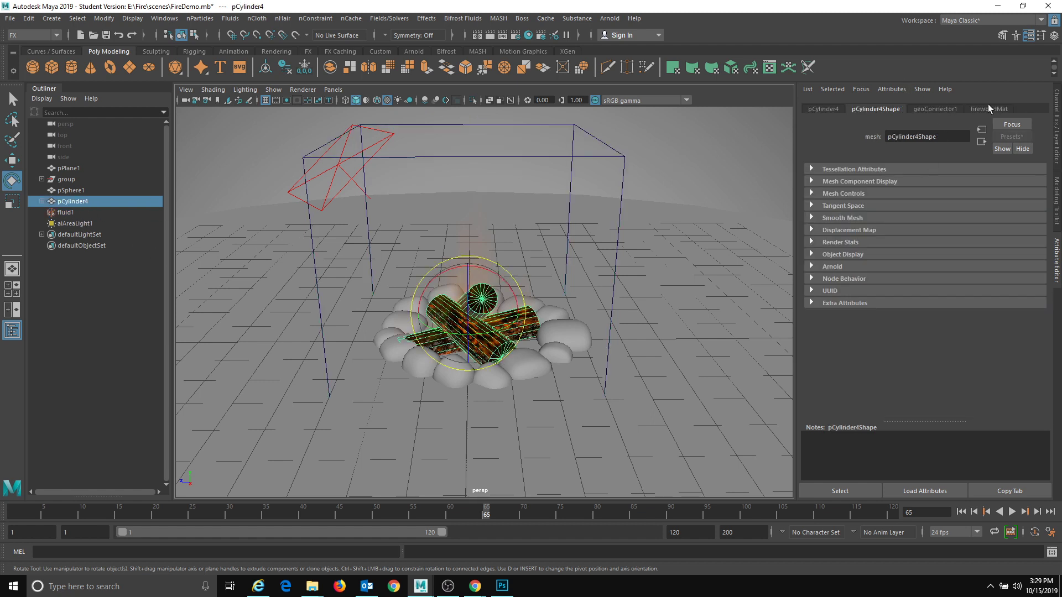
{"action": "left_click", "coordinate": [67, 179]}
{"action": "left_click", "coordinate": [41, 179]}
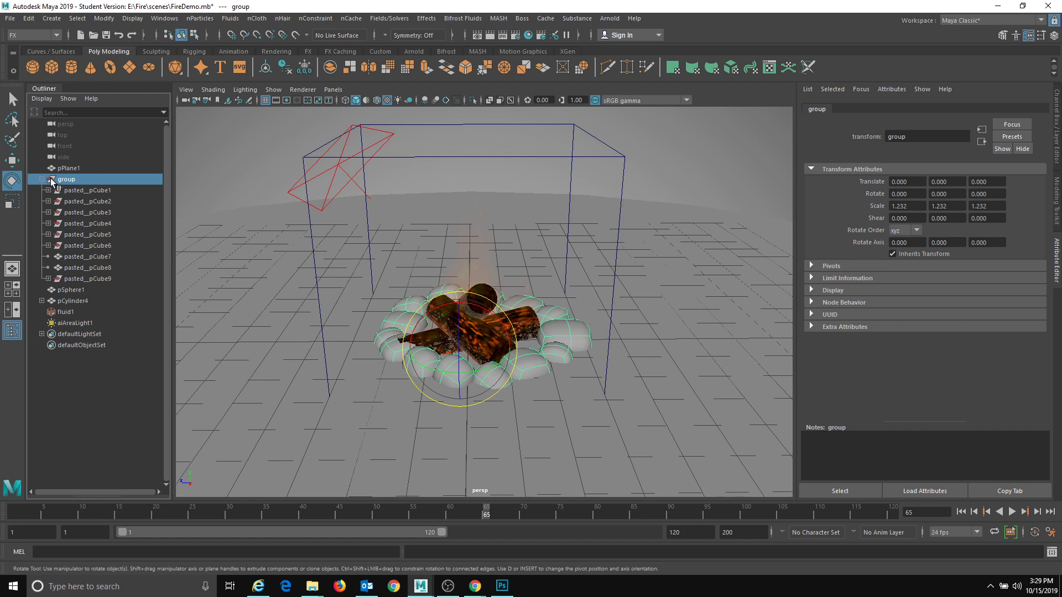
{"action": "left_click", "coordinate": [42, 180]}
{"action": "left_click", "coordinate": [65, 212]}
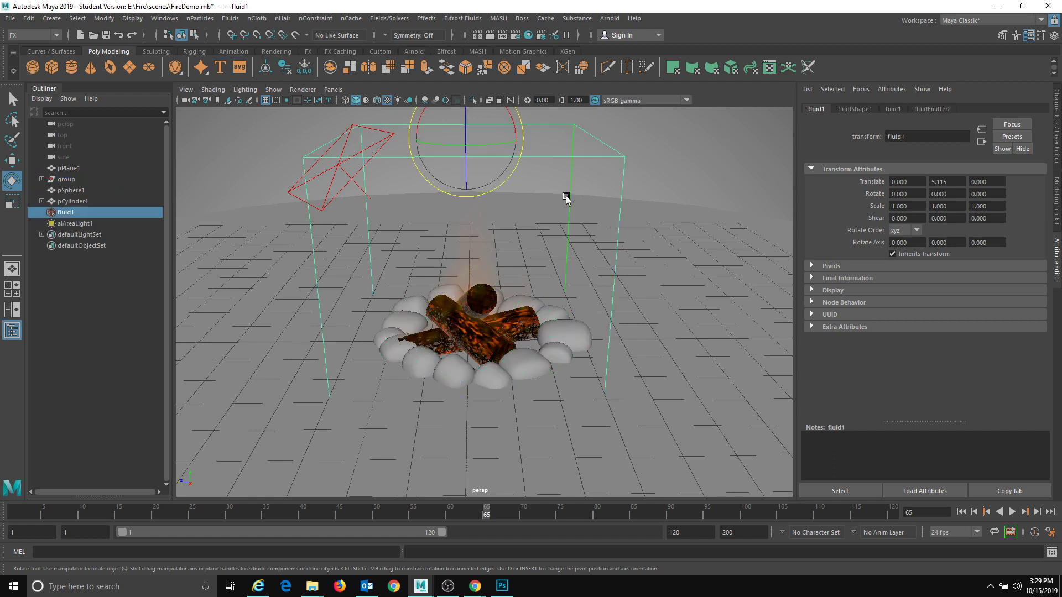
{"action": "left_click", "coordinate": [854, 109]}
{"action": "left_click", "coordinate": [892, 109]}
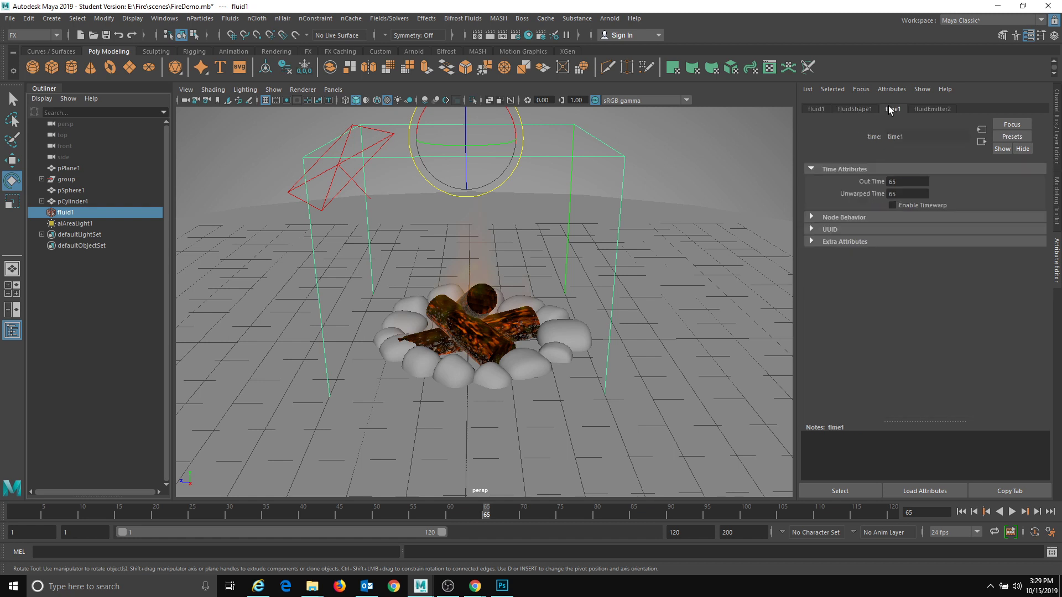
{"action": "left_click", "coordinate": [922, 109]}
{"action": "scroll", "coordinate": [882, 310], "scroll_direction": "down", "scroll_amount": 4}
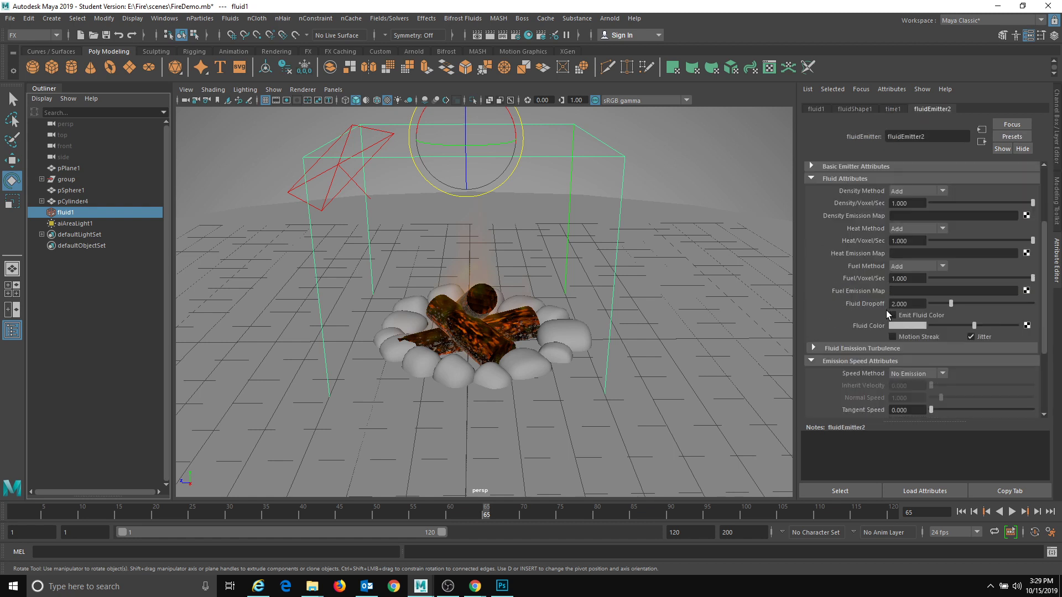
{"action": "scroll", "coordinate": [886, 311], "scroll_direction": "up", "scroll_amount": 4}
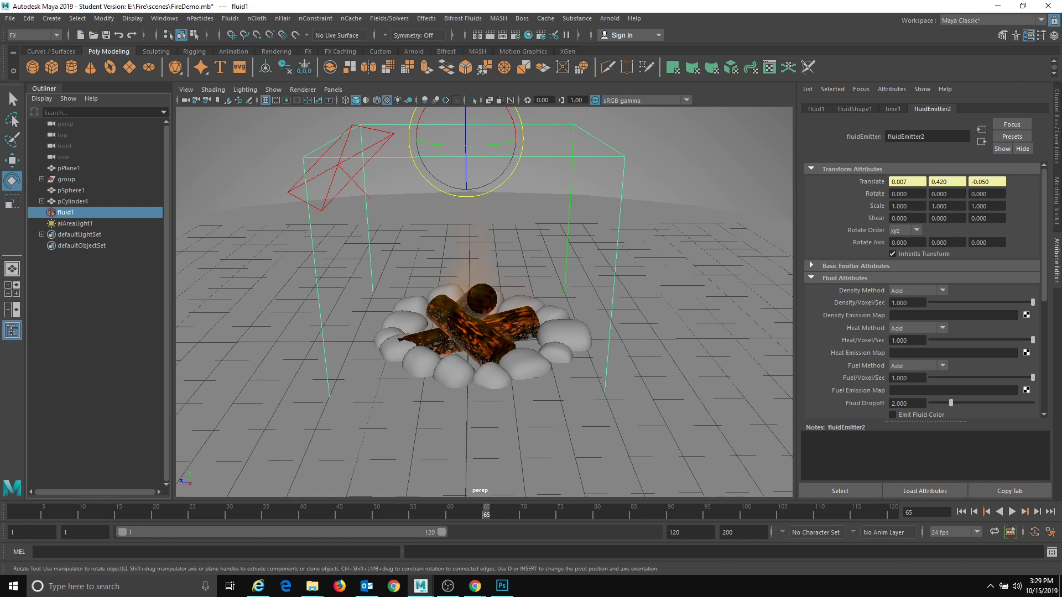
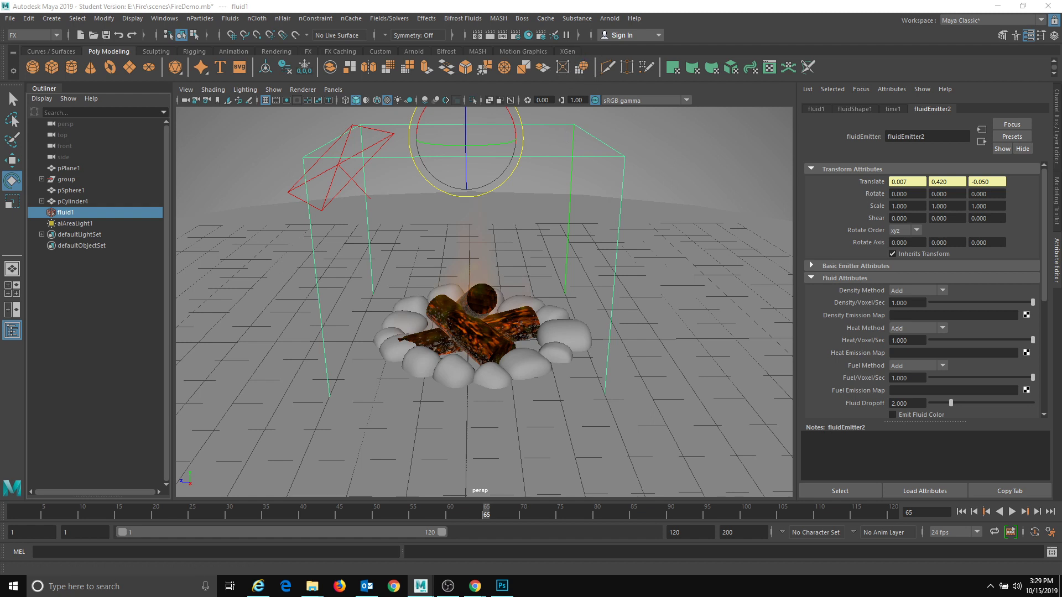
- Reopen the Arnold RenderView and run a live render of the campfire at frame 65
{"action": "left_click", "coordinate": [634, 18]}
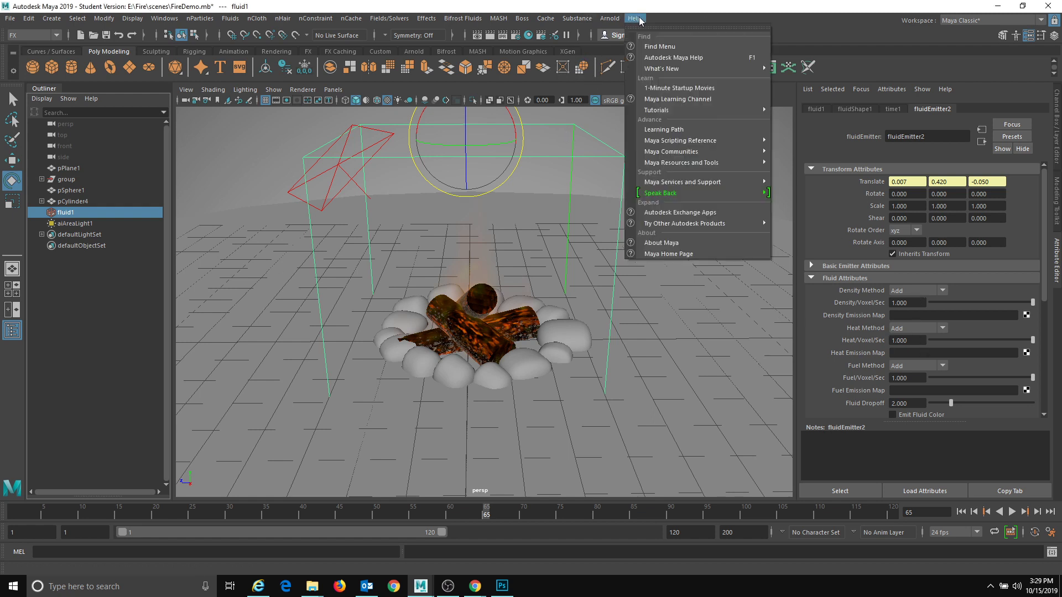
{"action": "left_click", "coordinate": [633, 47]}
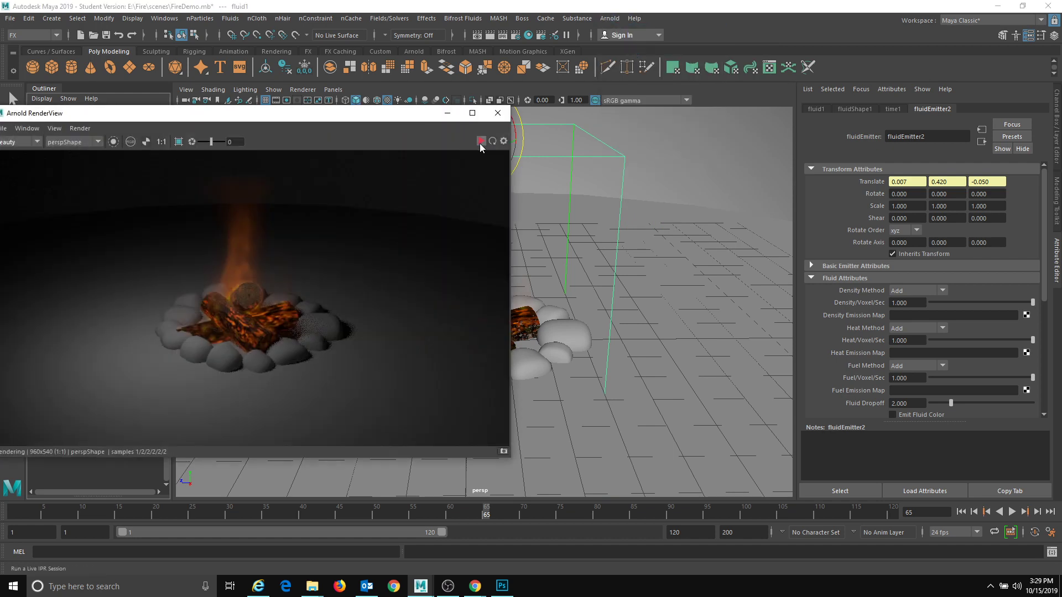
{"action": "left_click", "coordinate": [481, 141]}
- Set the fluid emitter's Density/Voxel/Sec to 3 and its Heat/Voxel/Sec to 5
{"action": "left_click", "coordinate": [907, 303]}
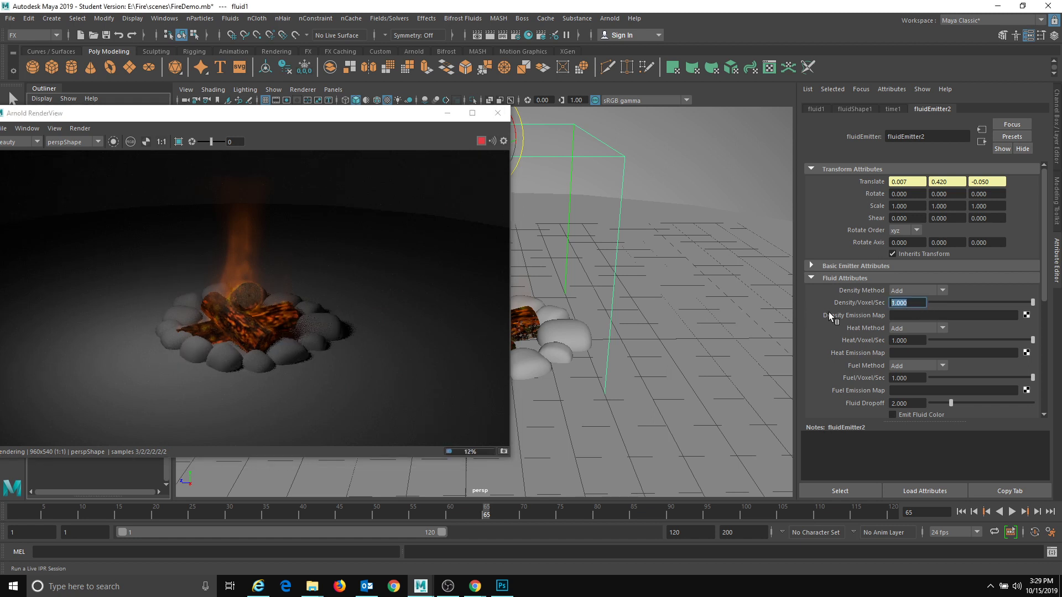
{"action": "type", "text": "3"}
{"action": "key", "text": "Return"}
{"action": "left_click", "coordinate": [907, 340]}
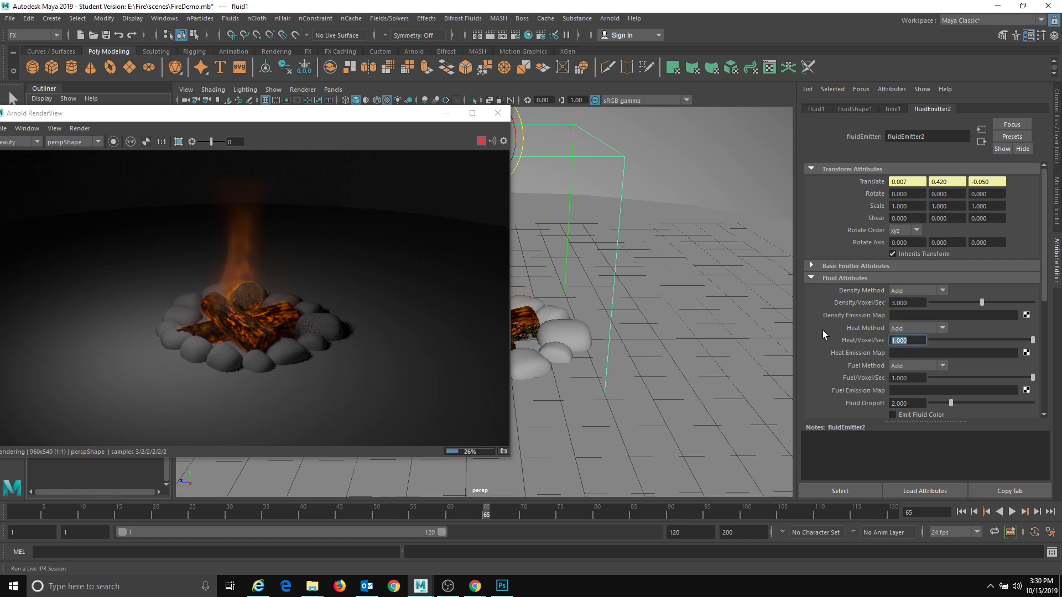
{"action": "type", "text": "5"}
{"action": "key", "text": "Return"}
- Stop the live render, replay the fire simulation from frame 1 to frame 77 and render that frame
{"action": "left_click_drag", "start_coordinate": [460, 511], "coordinate": [1, 492]}
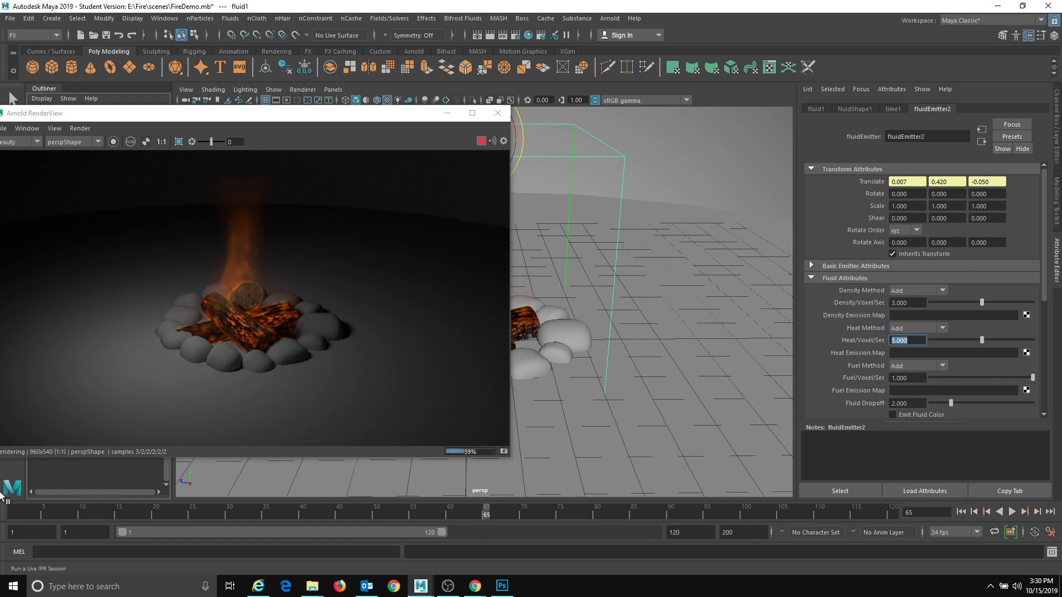
{"action": "left_click", "coordinate": [481, 141]}
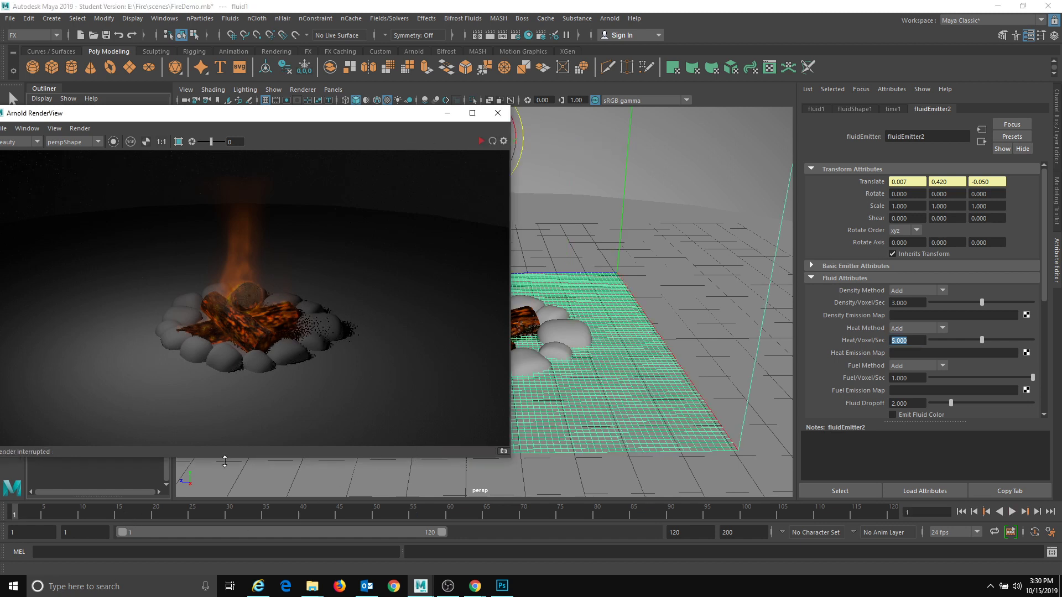
{"action": "left_click_drag", "start_coordinate": [390, 114], "coordinate": [424, 104]}
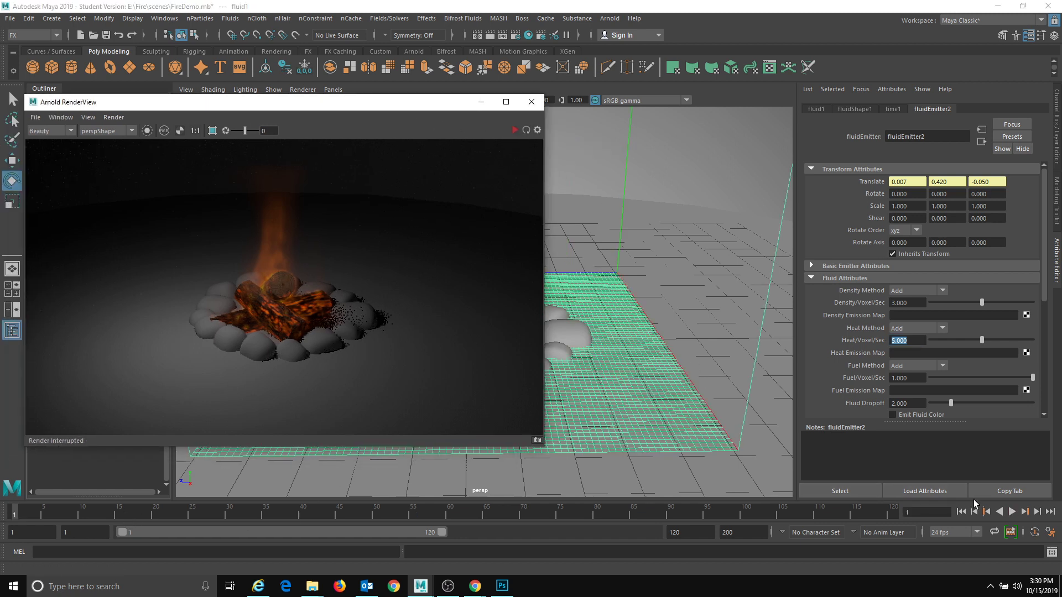
{"action": "left_click", "coordinate": [1013, 515]}
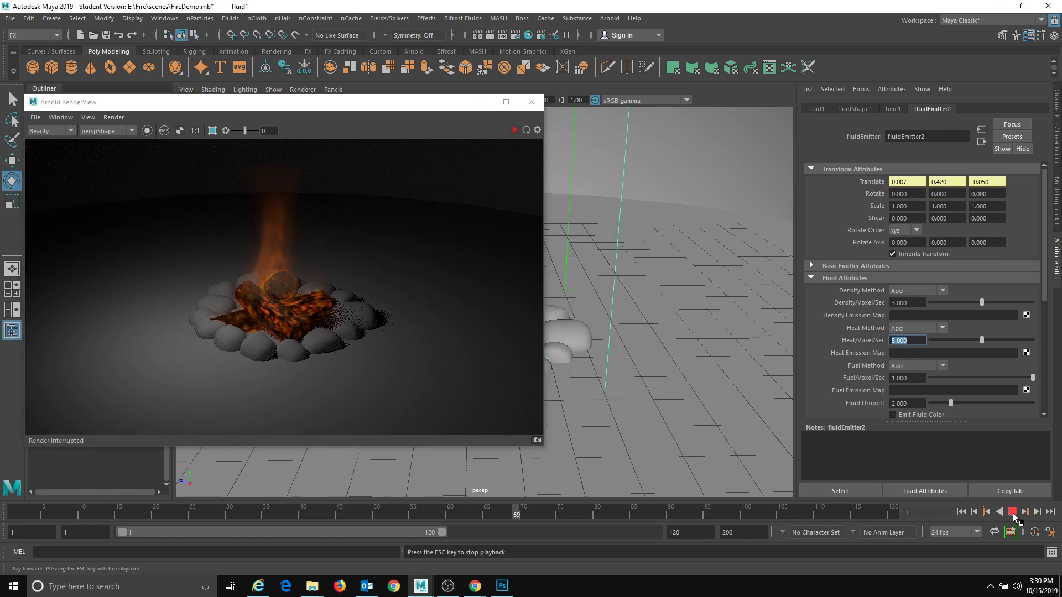
{"action": "left_click", "coordinate": [1013, 514]}
{"action": "left_click", "coordinate": [513, 131]}
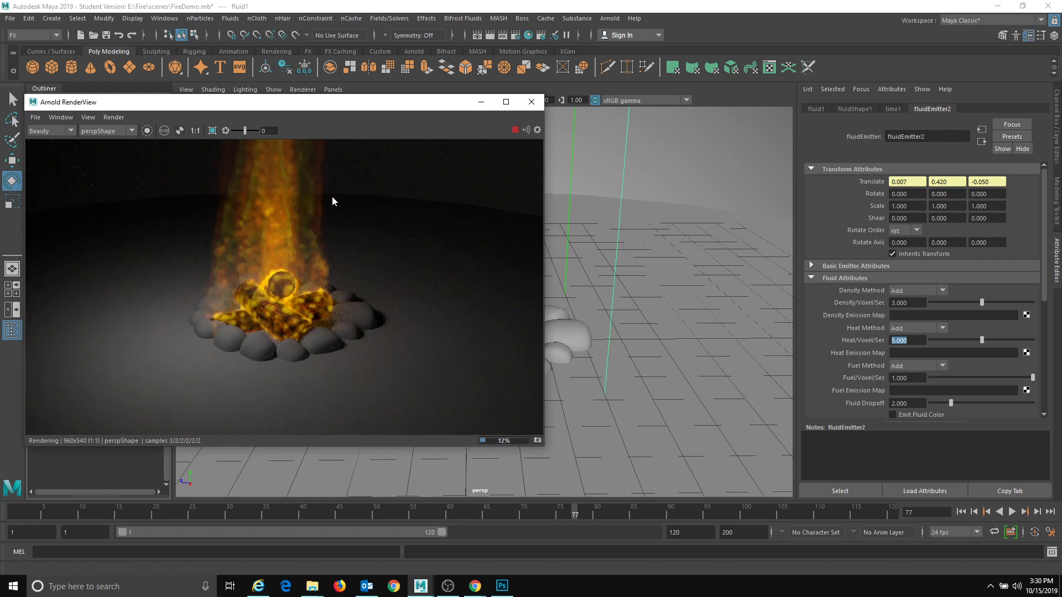
- Stop the render, resimulate the fire from frame 1 to frame 56 and render it live again
{"action": "left_click", "coordinate": [515, 130]}
{"action": "left_click_drag", "start_coordinate": [396, 102], "coordinate": [650, 97]}
{"action": "left_click_drag", "start_coordinate": [290, 512], "coordinate": [14, 513]}
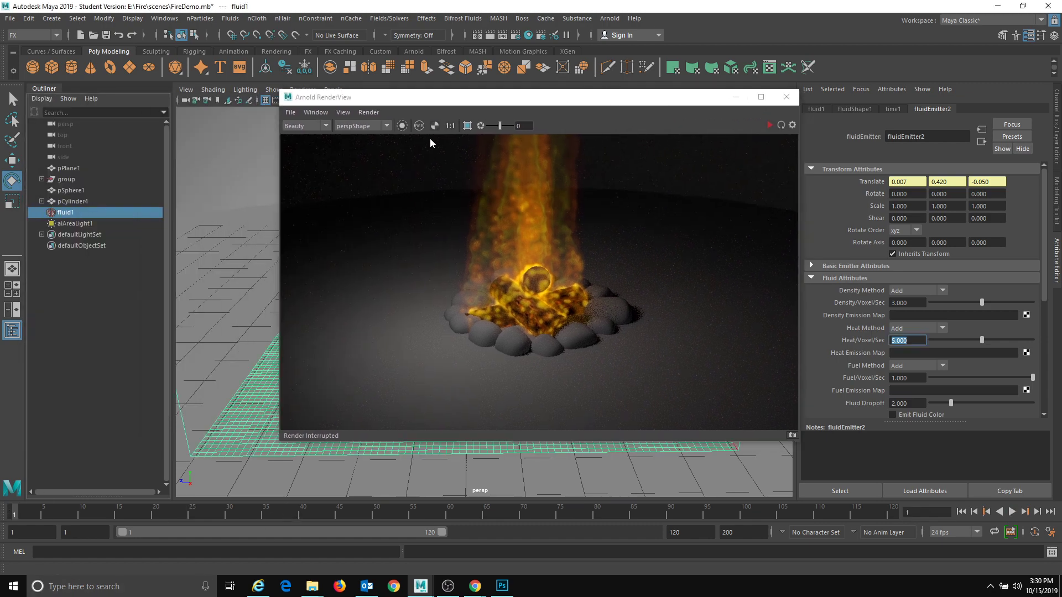
{"action": "left_click_drag", "start_coordinate": [462, 101], "coordinate": [295, 255]}
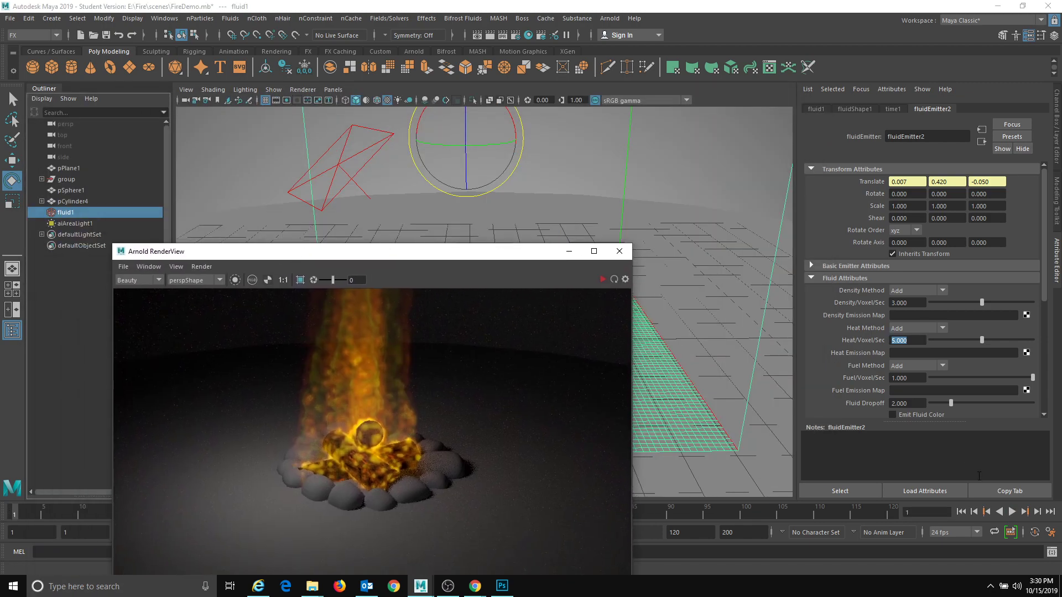
{"action": "left_click", "coordinate": [1011, 512]}
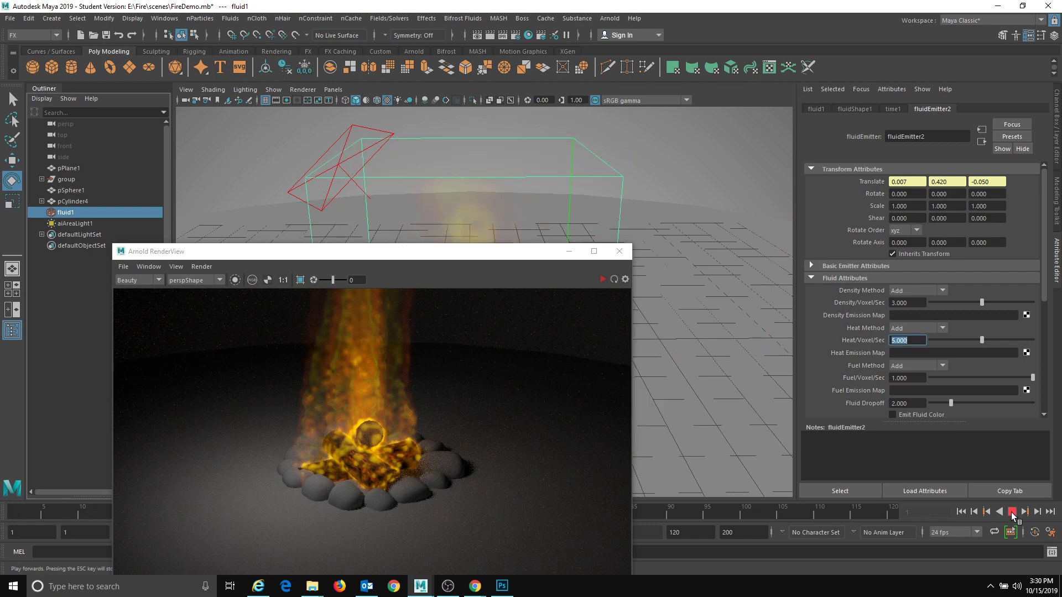
{"action": "left_click", "coordinate": [1012, 512]}
{"action": "left_click_drag", "start_coordinate": [472, 253], "coordinate": [631, 197]}
{"action": "left_click", "coordinate": [761, 223]}
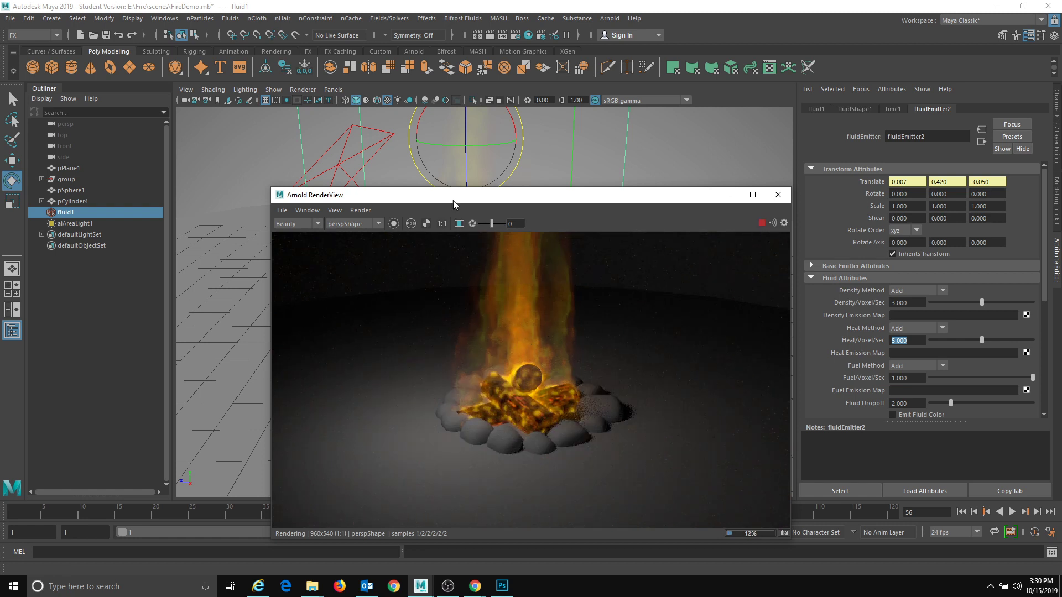
{"action": "left_click_drag", "start_coordinate": [479, 201], "coordinate": [334, 135]}
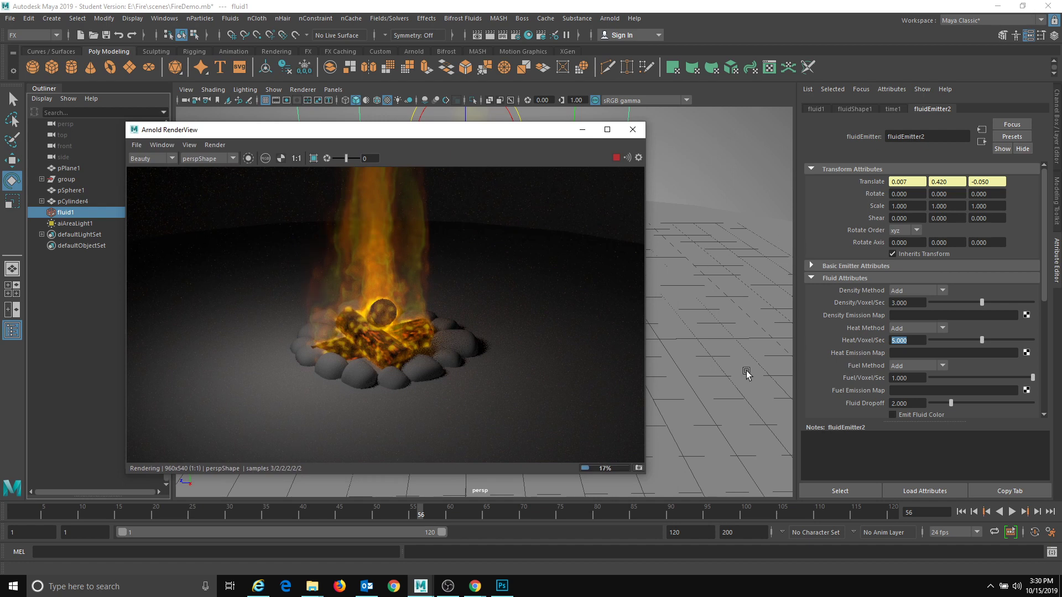
- Set the fluid emitter's Fluid Dropoff to 0 and its emission Turbulence to 10
{"action": "scroll", "coordinate": [952, 321], "scroll_direction": "down", "scroll_amount": 2}
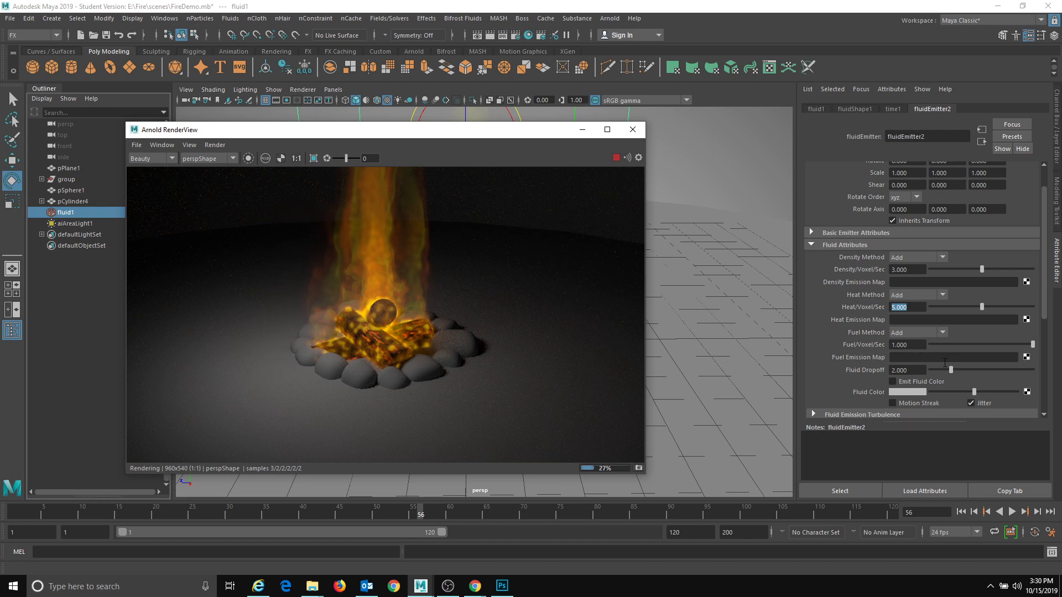
{"action": "left_click_drag", "start_coordinate": [949, 369], "coordinate": [839, 367]}
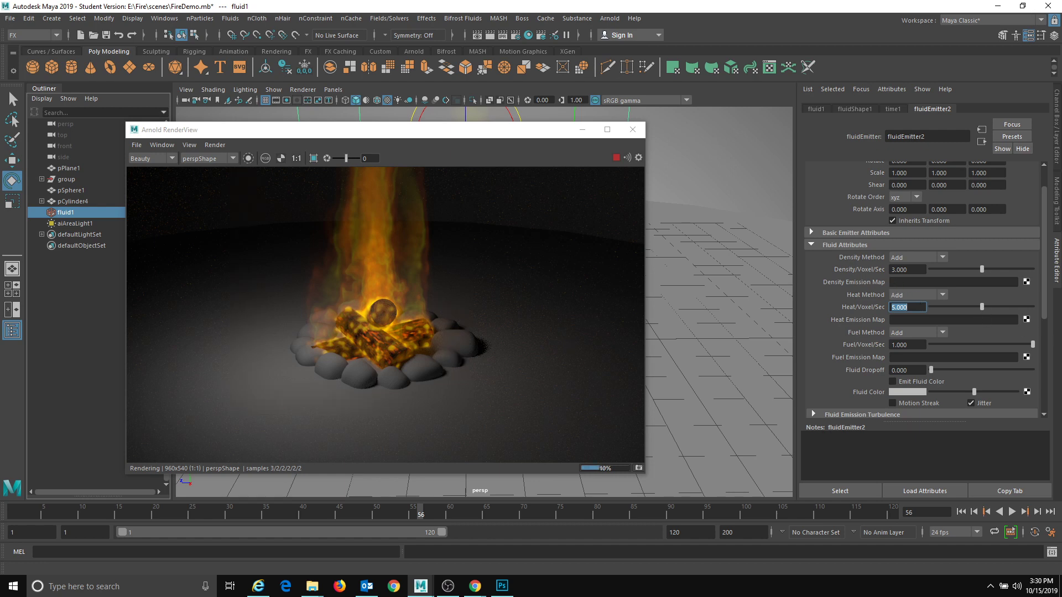
{"action": "scroll", "coordinate": [922, 328], "scroll_direction": "down", "scroll_amount": 5}
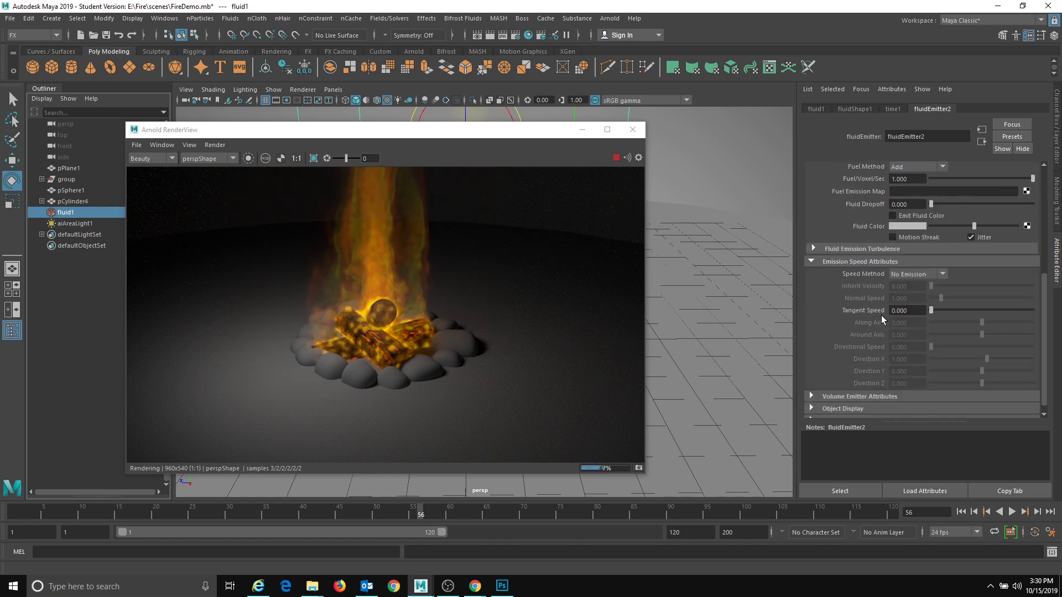
{"action": "left_click", "coordinate": [813, 250]}
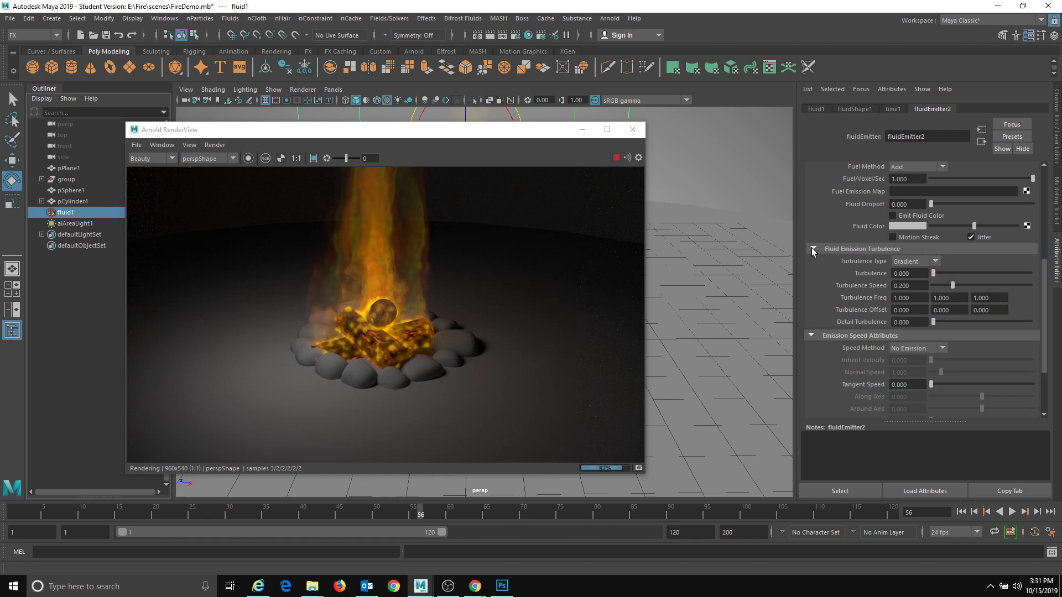
{"action": "left_click", "coordinate": [910, 273]}
{"action": "type", "text": "10"}
{"action": "key", "text": "Return"}
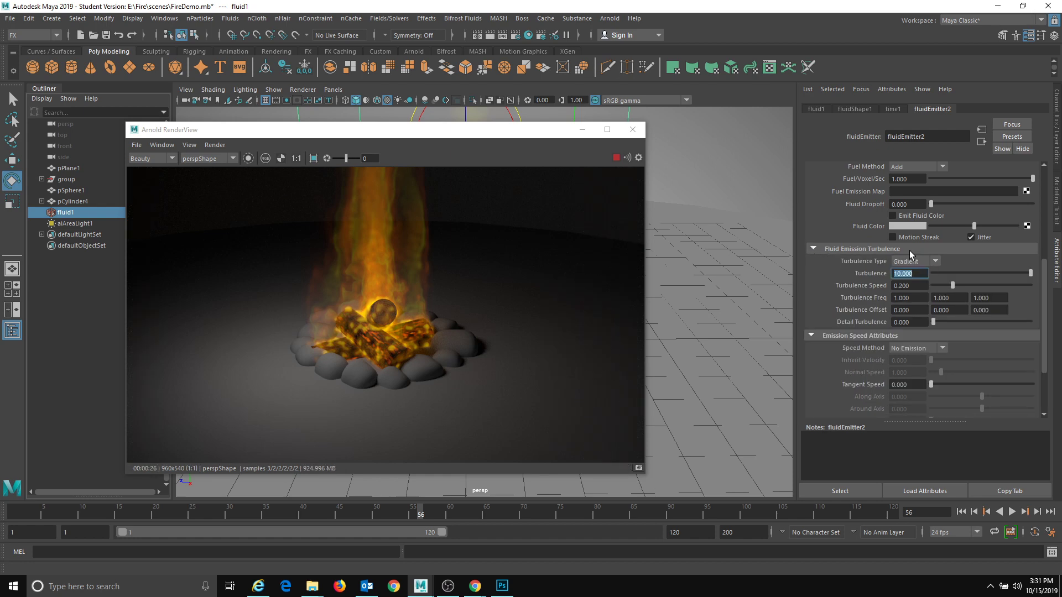
- Set the fluid emitter's Turbulence Speed to 0.48
{"action": "left_click", "coordinate": [900, 286]}
{"action": "type", "text": "0"}
{"action": "type", "text": ".48"}
{"action": "key", "text": "Return"}
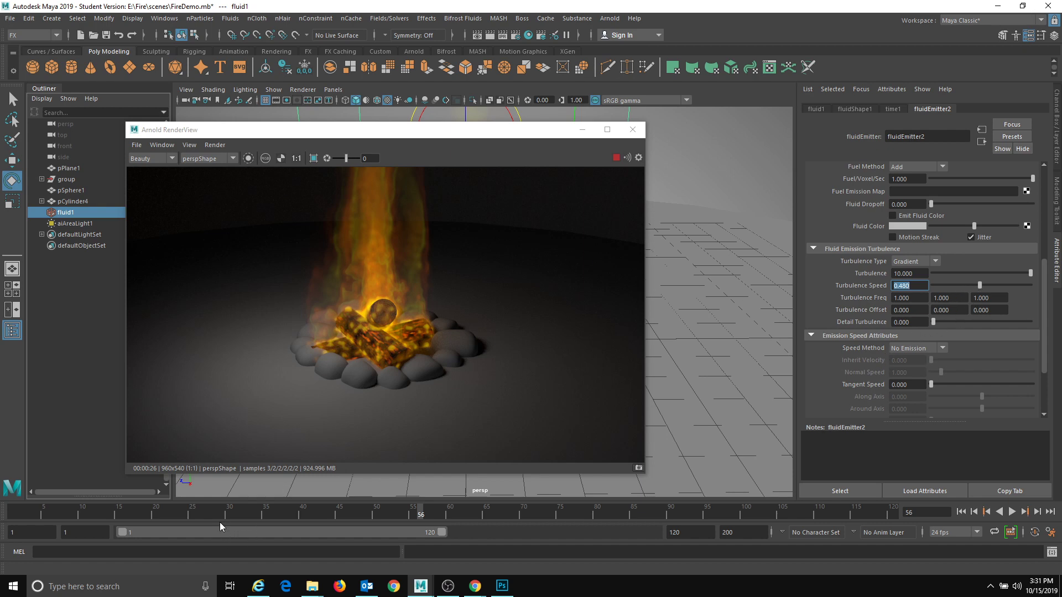
- Stop the render, resimulate the turbulent fire from frame 1 to frame 50 and restart the live render
{"action": "left_click_drag", "start_coordinate": [220, 519], "coordinate": [3, 514]}
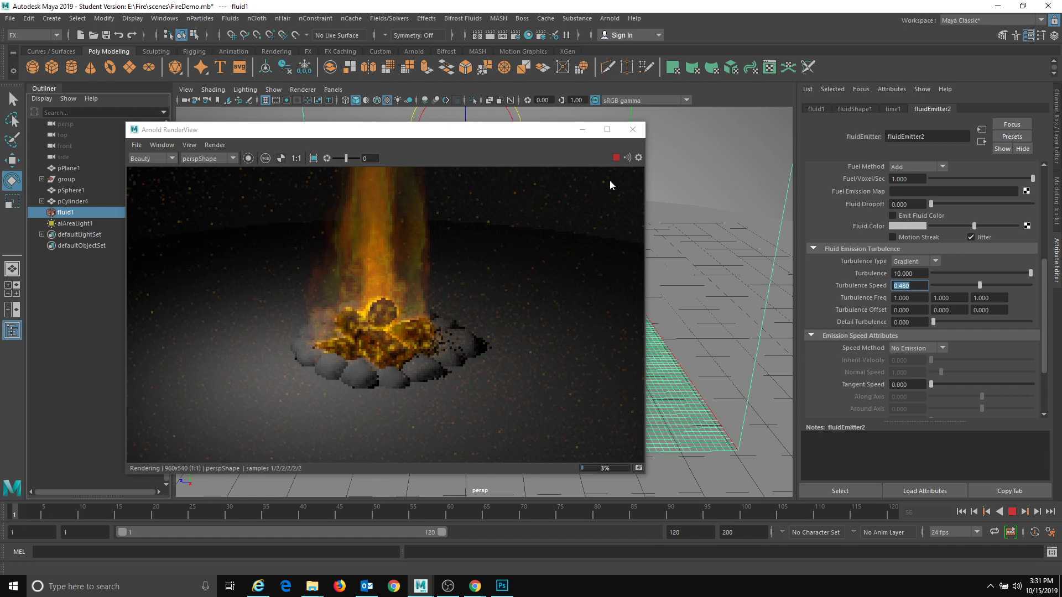
{"action": "left_click", "coordinate": [615, 158]}
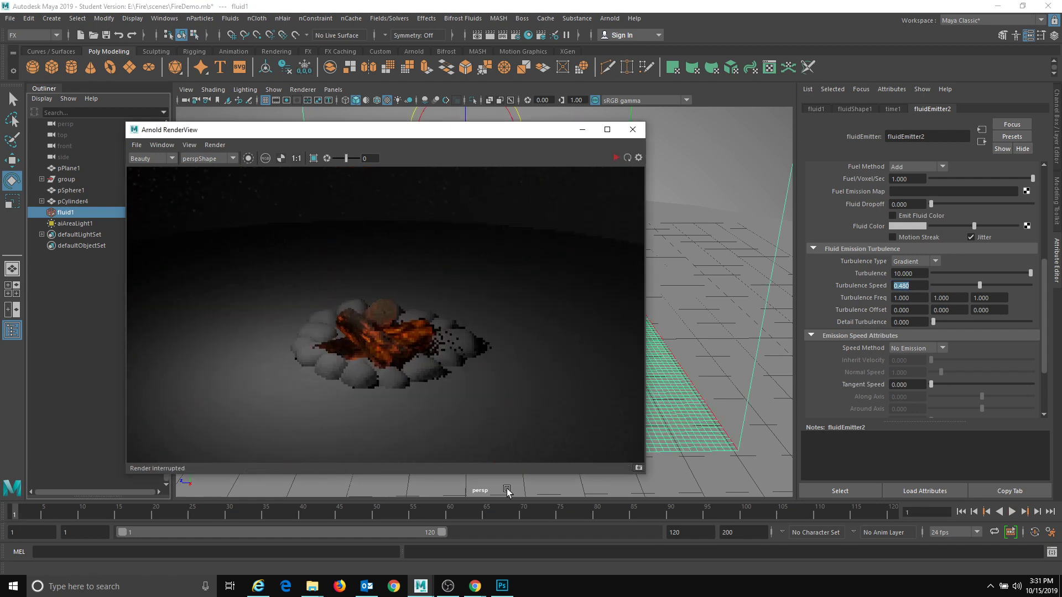
{"action": "left_click", "coordinate": [1013, 512]}
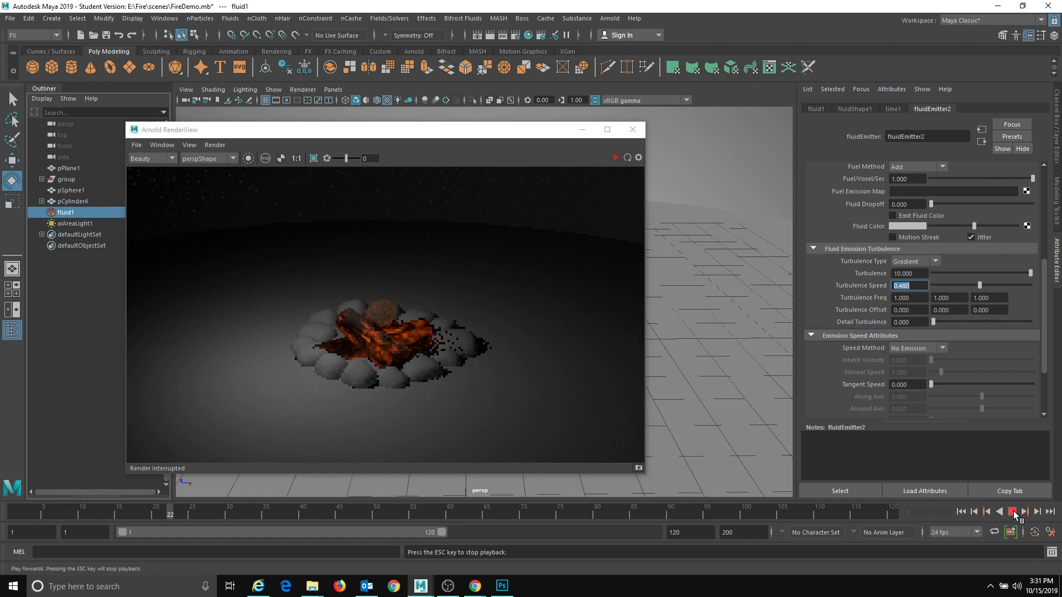
{"action": "left_click", "coordinate": [1012, 512]}
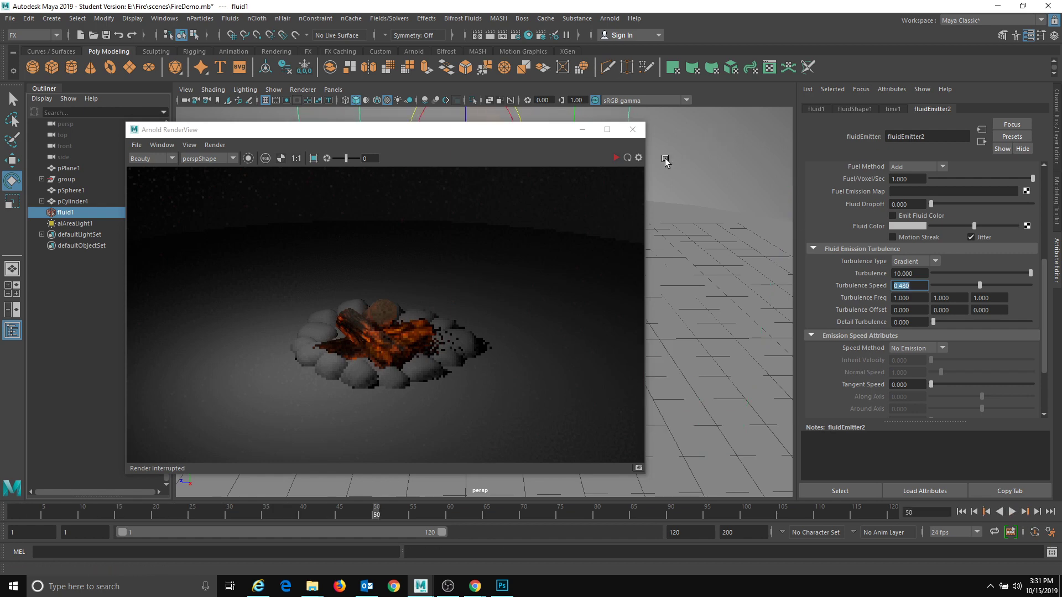
{"action": "left_click", "coordinate": [628, 158]}
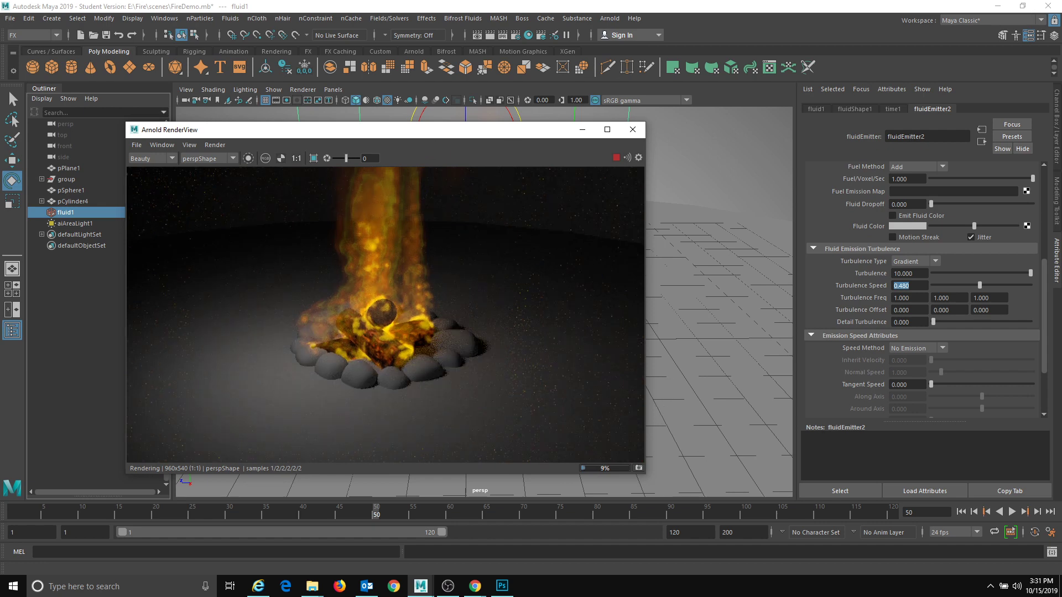
- Examine the fluid emitter's Volume Emitter, Object Display and Extra Attributes settings
{"action": "scroll", "coordinate": [914, 366], "scroll_direction": "down", "scroll_amount": 3}
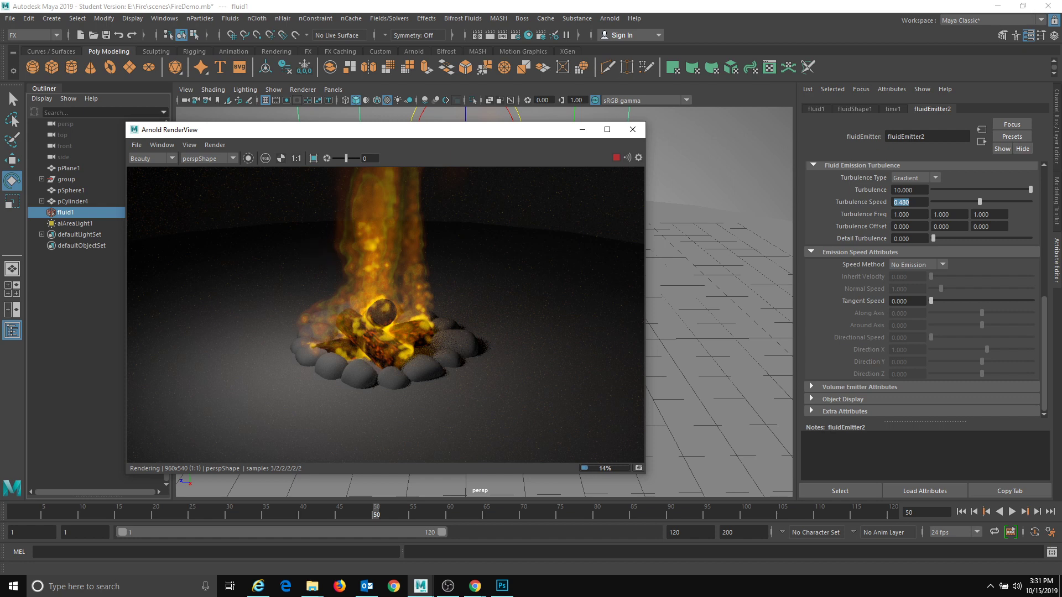
{"action": "left_click", "coordinate": [834, 387]}
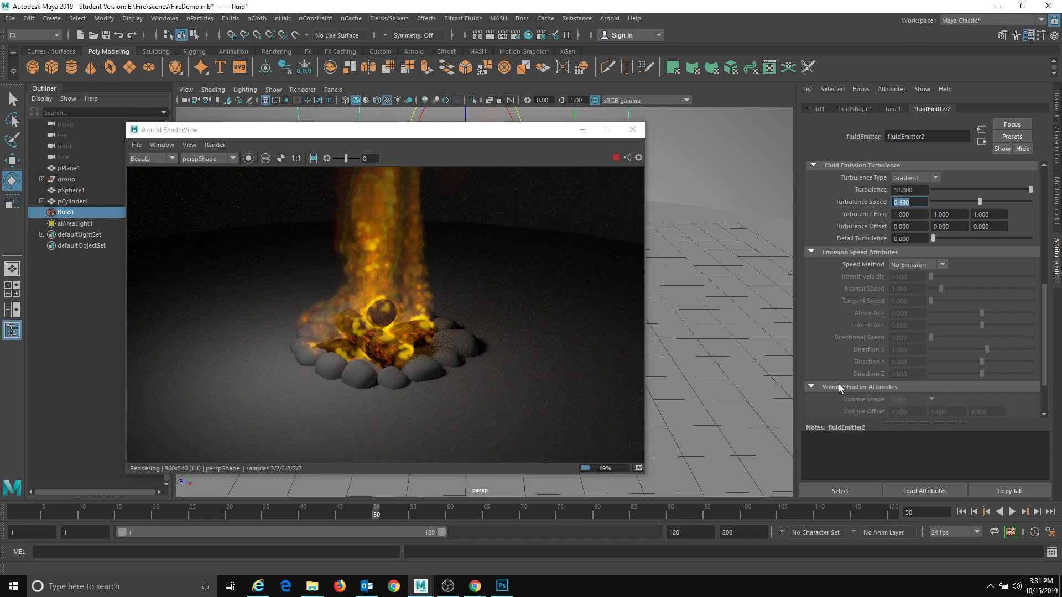
{"action": "scroll", "coordinate": [932, 379], "scroll_direction": "down", "scroll_amount": 2}
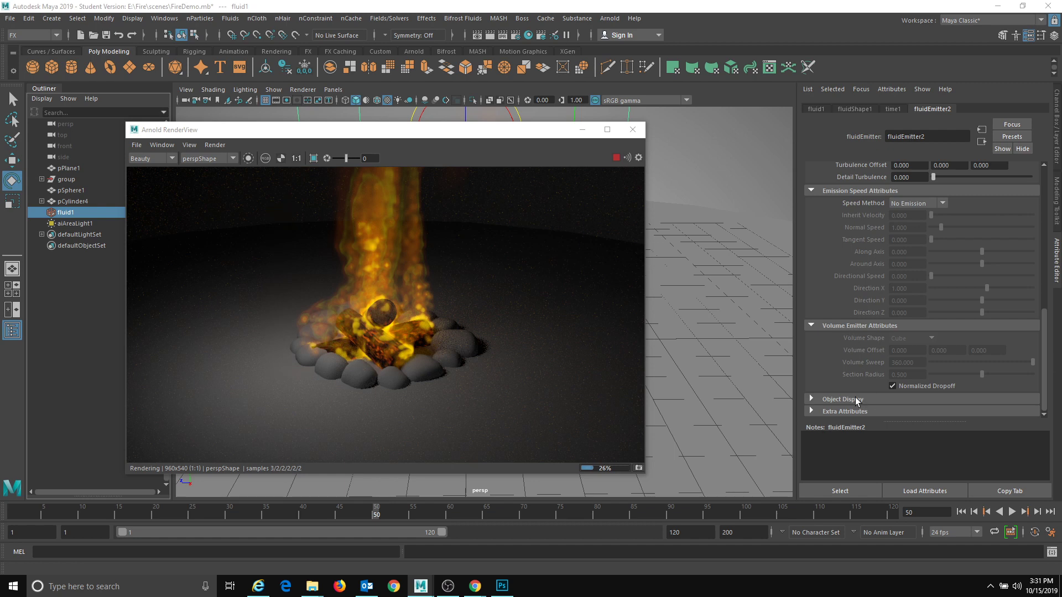
{"action": "left_click", "coordinate": [812, 399]}
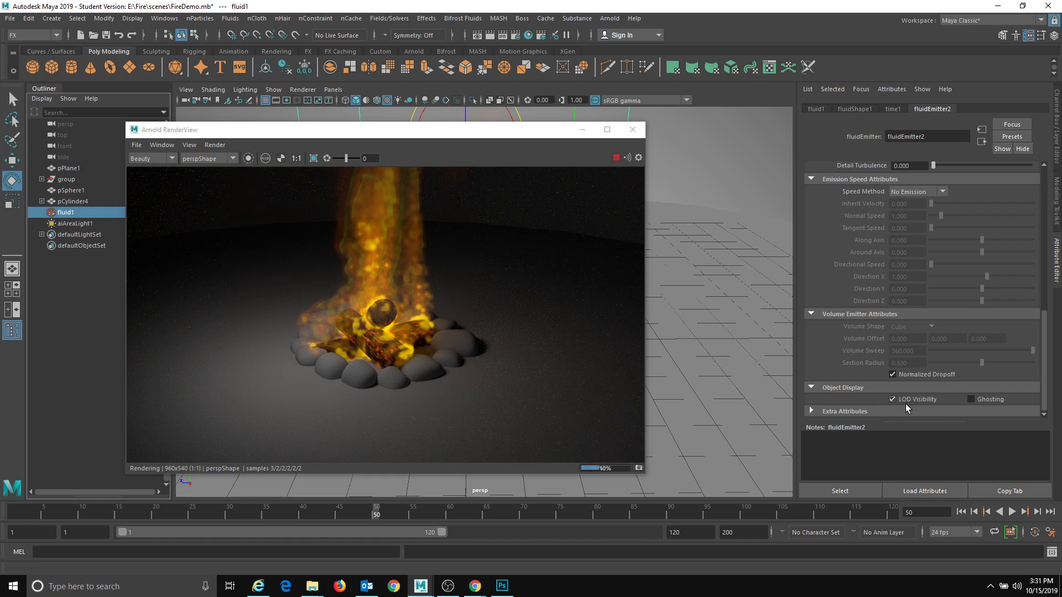
{"action": "left_click", "coordinate": [864, 412]}
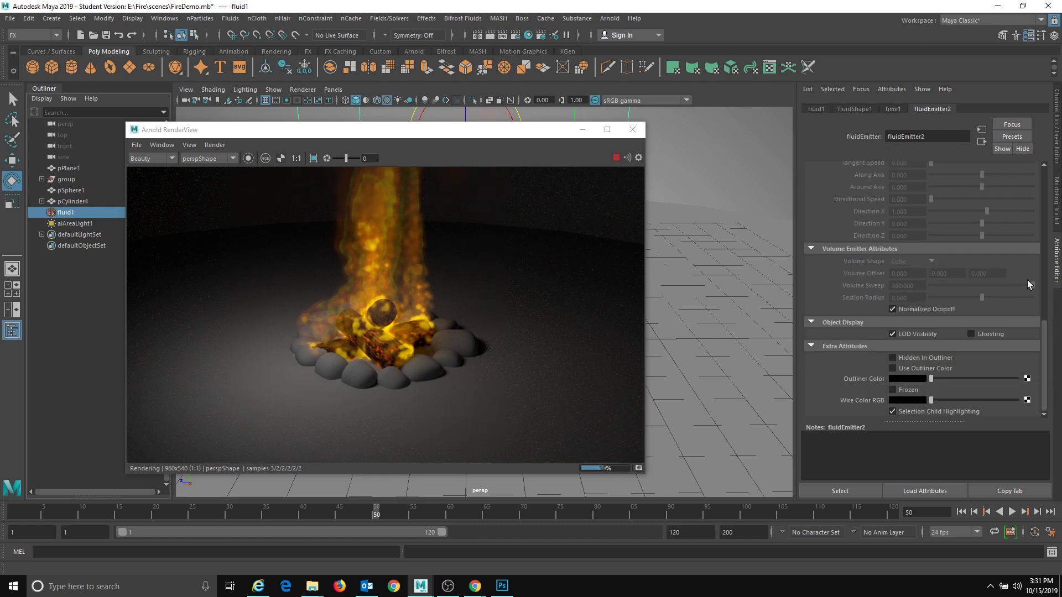
- Set the Y size of the fluid shape's container to 5
{"action": "left_click", "coordinate": [854, 109]}
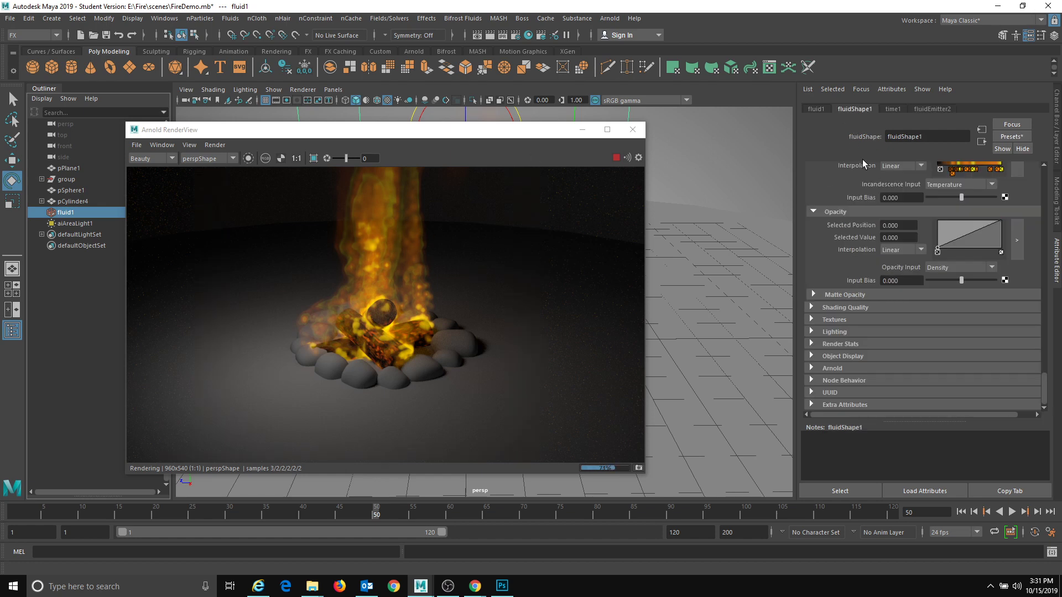
{"action": "scroll", "coordinate": [863, 163], "scroll_direction": "up", "scroll_amount": 15}
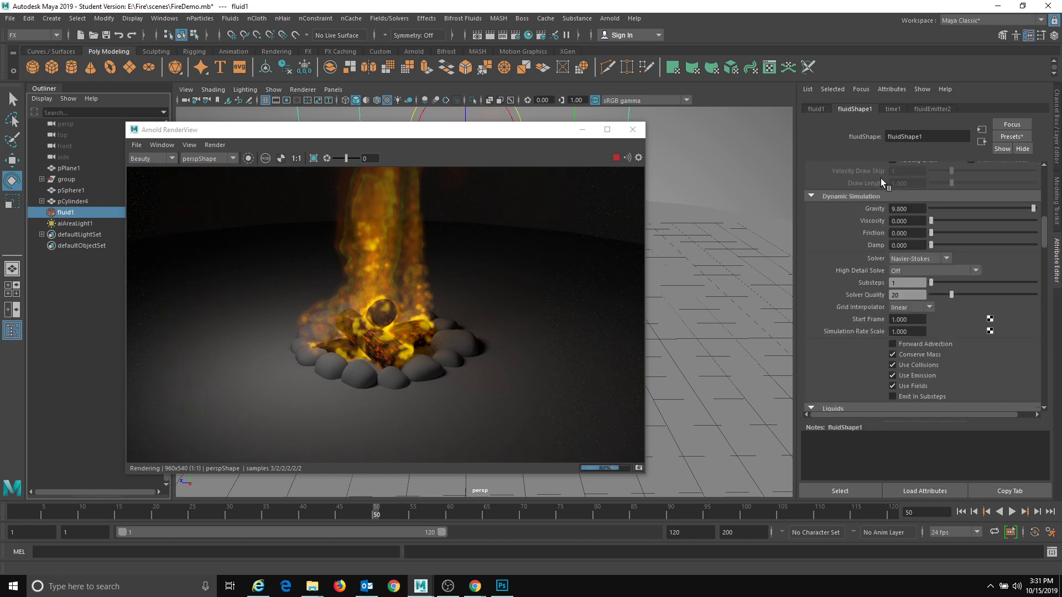
{"action": "scroll", "coordinate": [880, 178], "scroll_direction": "up", "scroll_amount": 10}
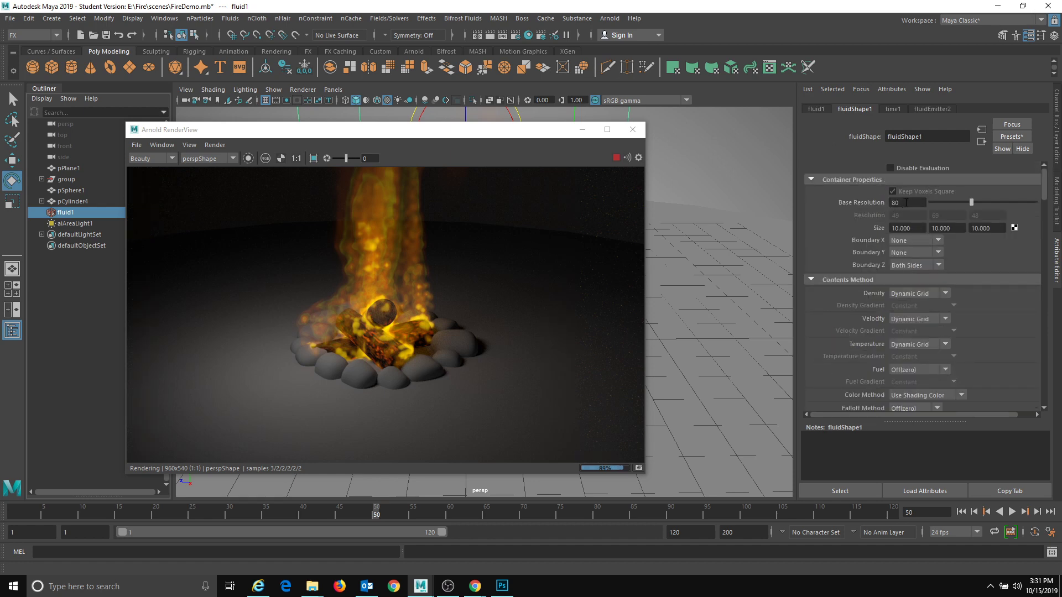
{"action": "left_click", "coordinate": [907, 203]}
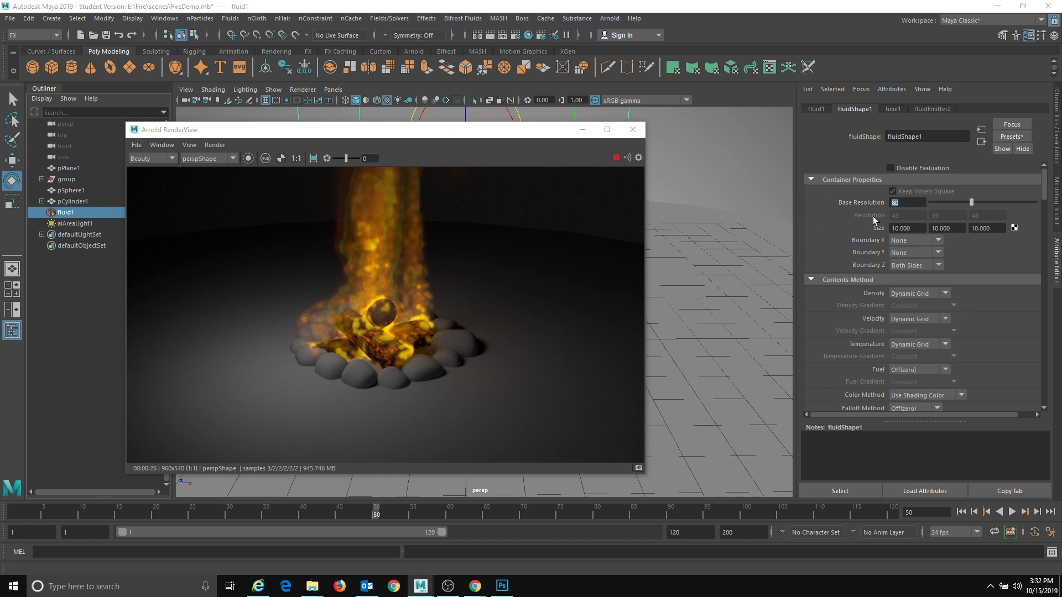
{"action": "left_click", "coordinate": [947, 227]}
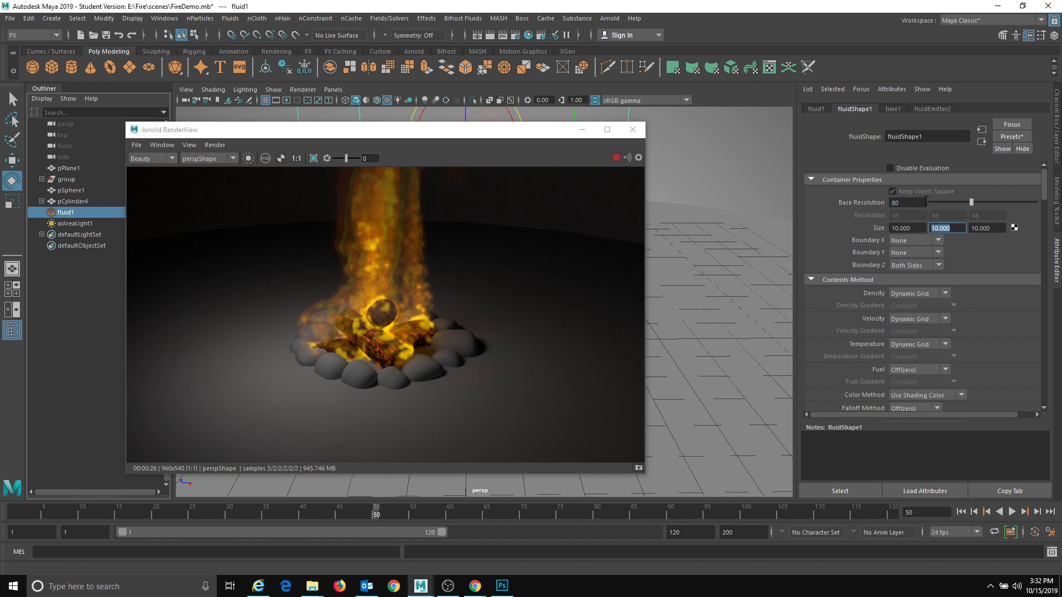
{"action": "type", "text": "5"}
{"action": "key", "text": "Return"}
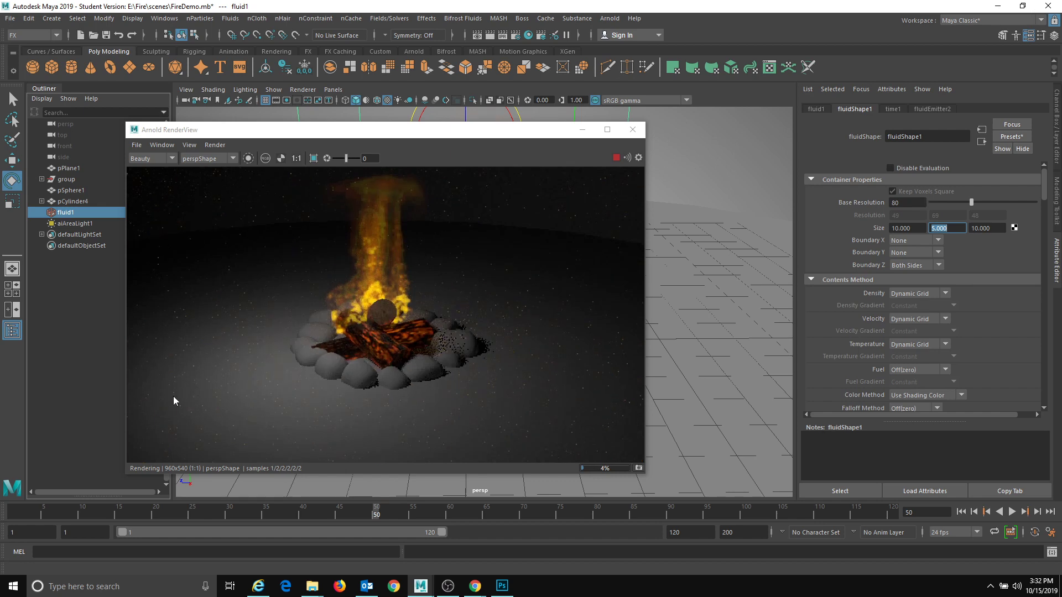
- Move the render window out of the way and replay the fluid simulation from frame 1 with the shortened container
{"action": "left_click_drag", "start_coordinate": [386, 133], "coordinate": [1061, 126]}
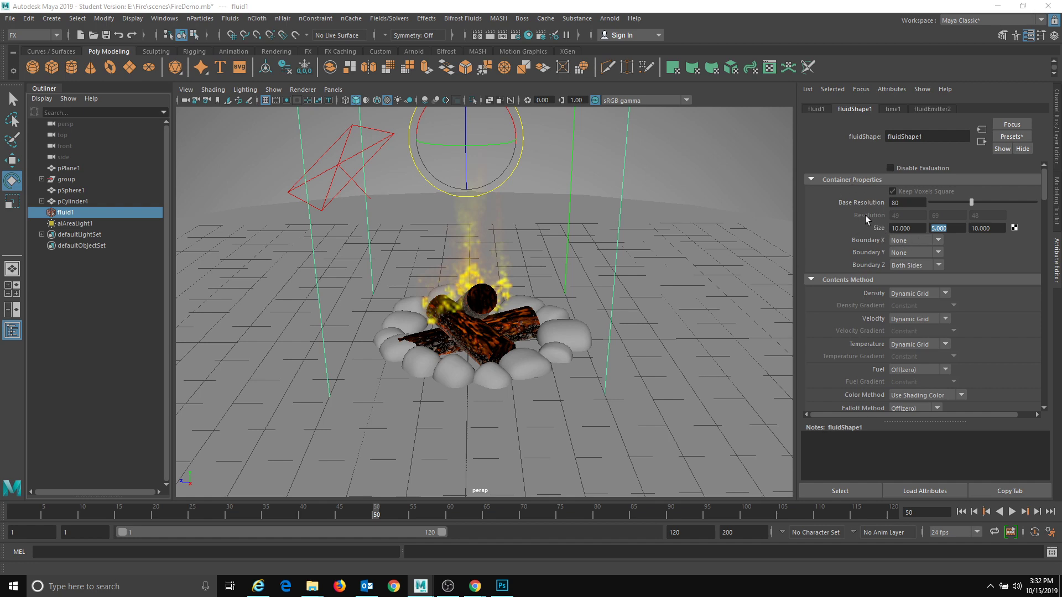
{"action": "middle_click", "coordinate": [546, 346], "text": "alt"}
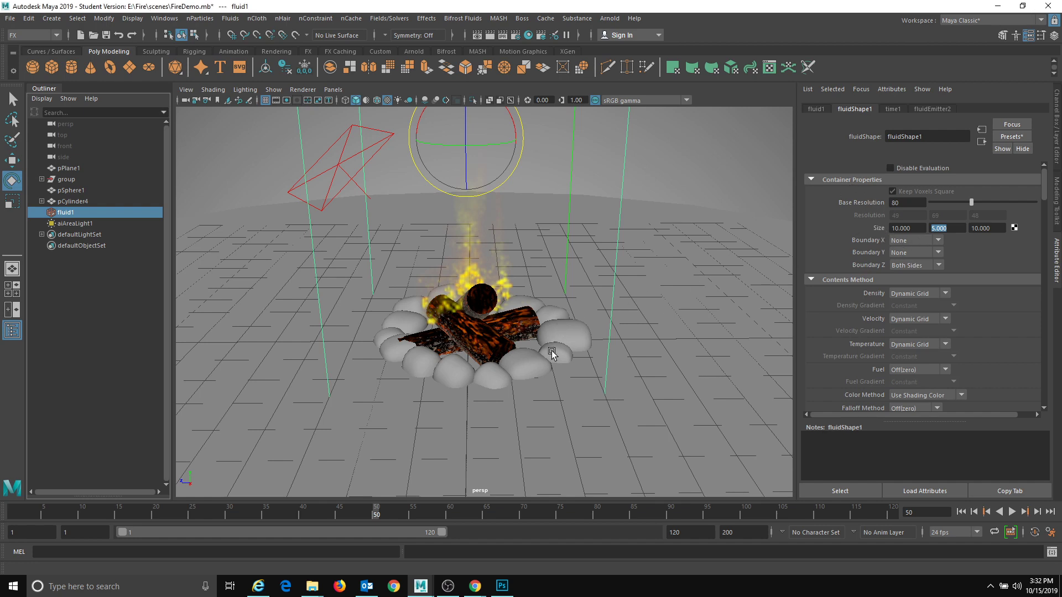
{"action": "left_click_drag", "start_coordinate": [510, 331], "coordinate": [516, 330], "text": "alt"}
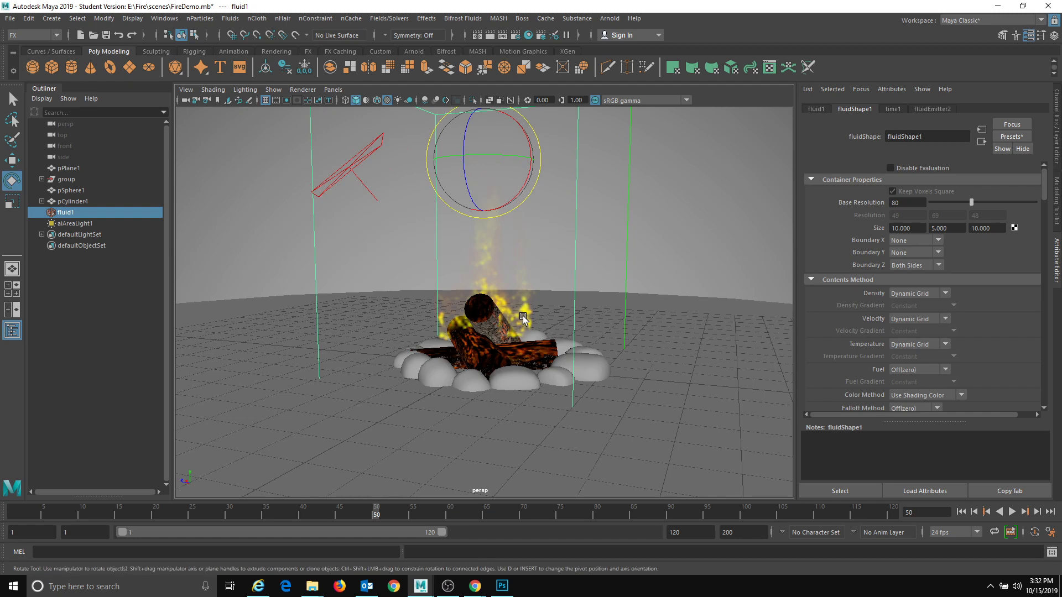
{"action": "left_click_drag", "start_coordinate": [570, 391], "coordinate": [565, 356], "text": "alt"}
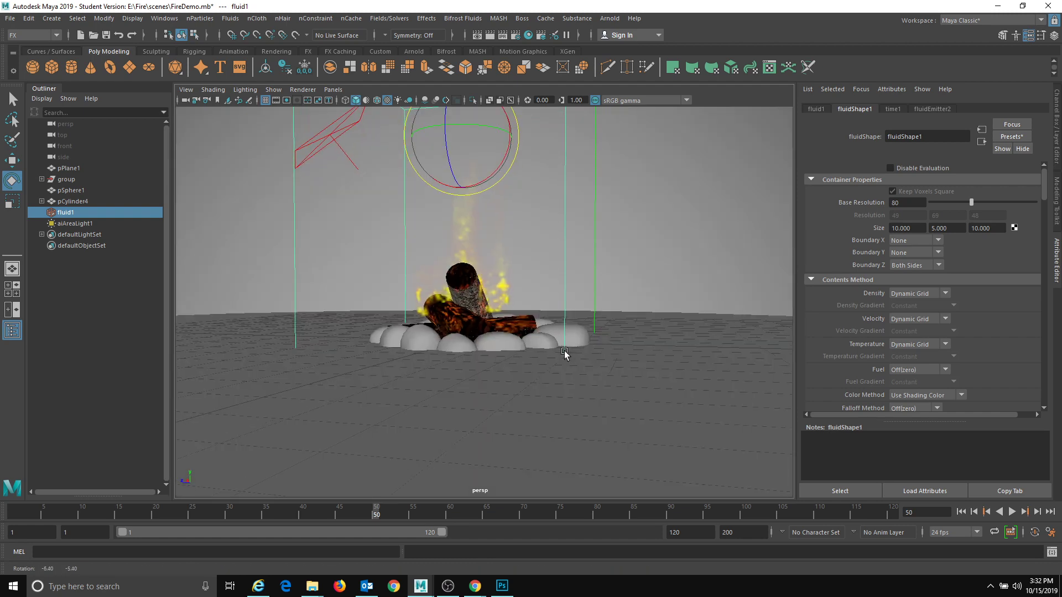
{"action": "left_click", "coordinate": [8, 514]}
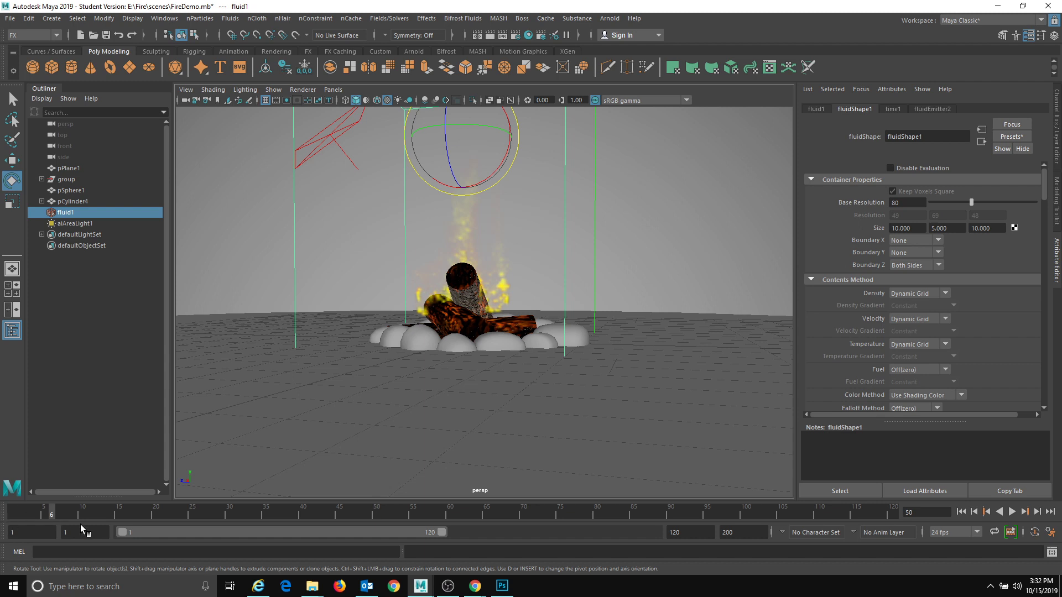
{"action": "key", "text": "alt+v"}
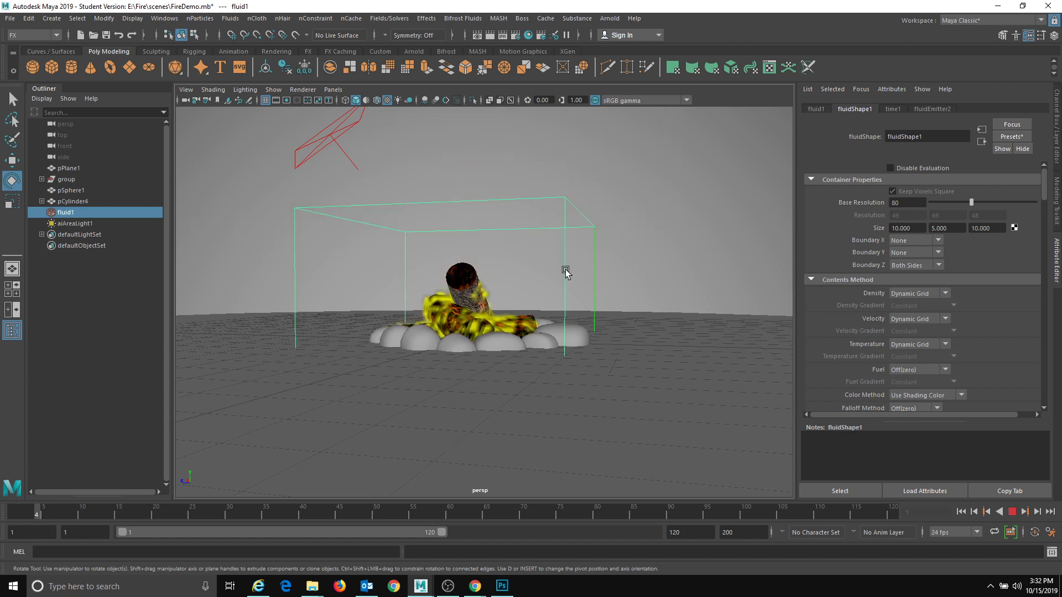
{"action": "key", "text": "alt+v"}
- Move the fluid container down so its base lies on the ground plane beneath the logs and stones
{"action": "left_click_drag", "start_coordinate": [561, 239], "coordinate": [578, 327], "text": "alt"}
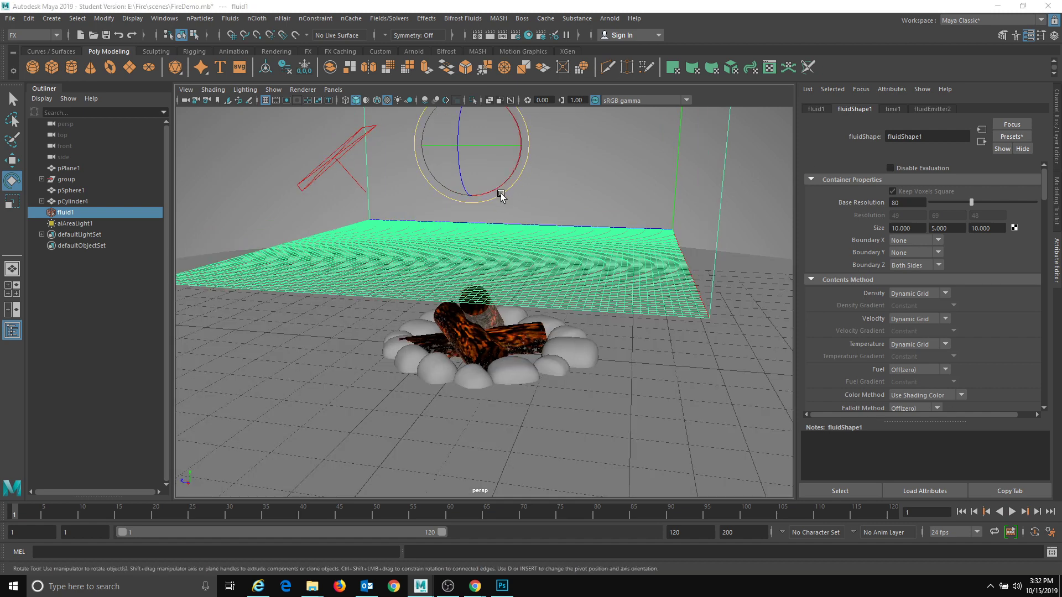
{"action": "key", "text": "w"}
{"action": "left_click_drag", "start_coordinate": [472, 110], "coordinate": [518, 249]}
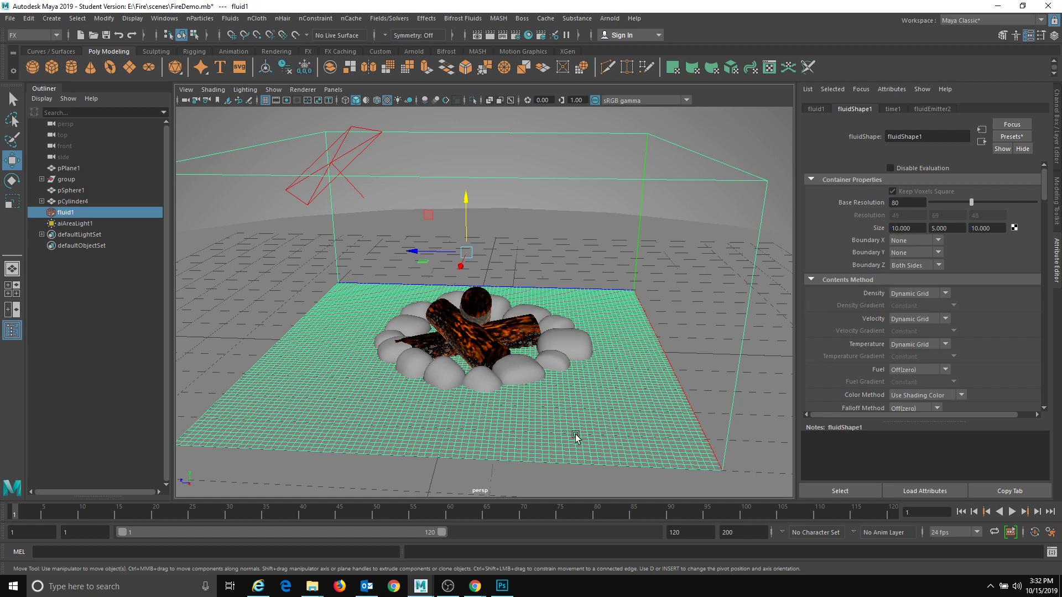
- Simulate the lowered fluid to frame 50, check the flames in the Arnold render and close the render view
{"action": "left_click", "coordinate": [1011, 512]}
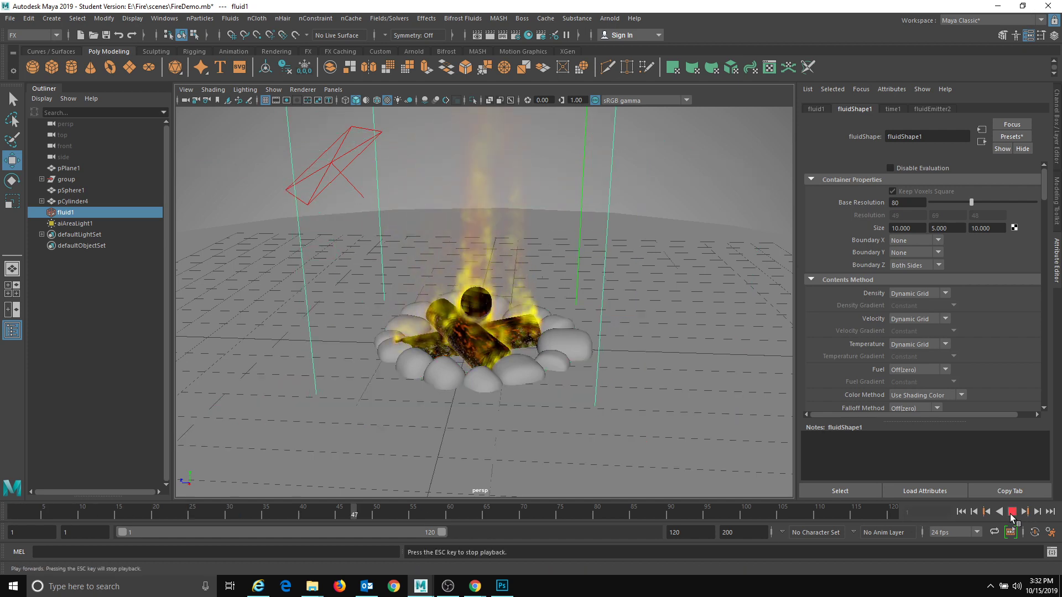
{"action": "left_click", "coordinate": [1011, 512]}
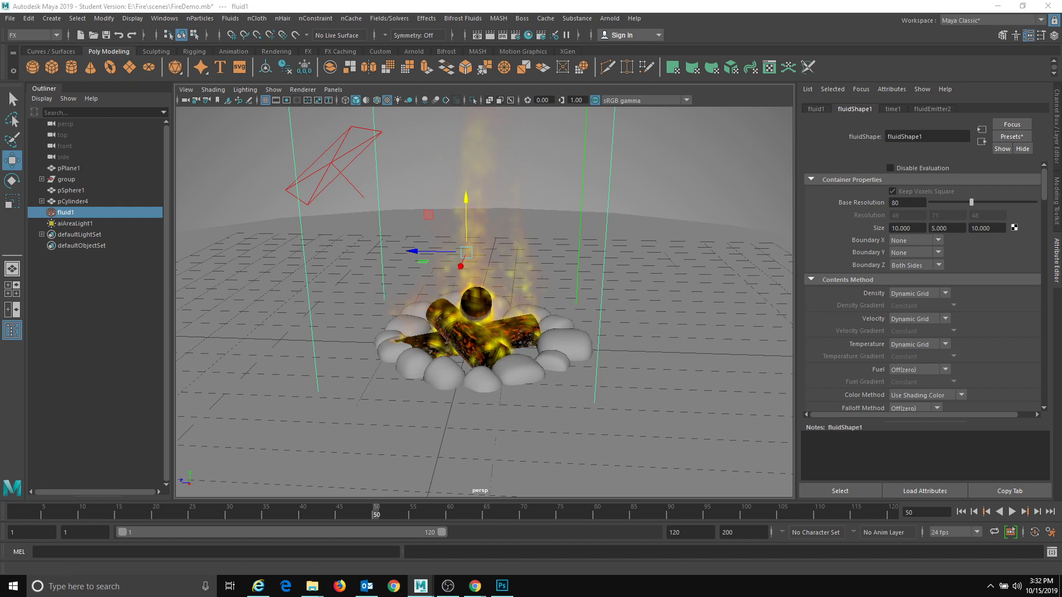
{"action": "left_click_drag", "start_coordinate": [591, 255], "coordinate": [533, 143]}
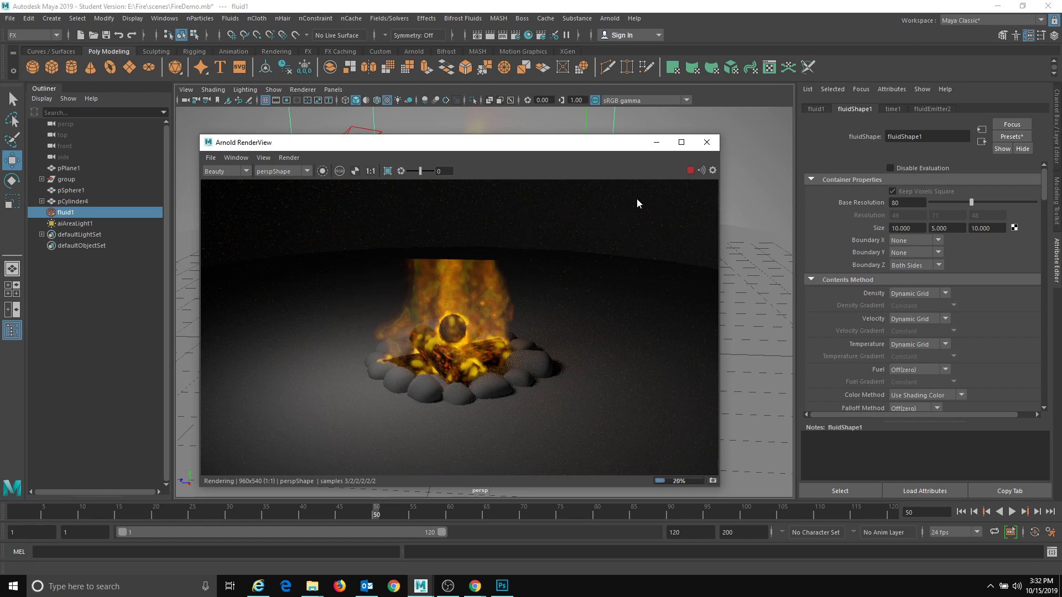
{"action": "left_click", "coordinate": [706, 142]}
- Resimulate the fire from frame 1 to frame 58 while viewing the campfire from a higher angle
{"action": "scroll", "coordinate": [505, 273], "scroll_direction": "down", "scroll_amount": 5}
{"action": "left_click_drag", "start_coordinate": [470, 270], "coordinate": [580, 326], "text": "alt"}
{"action": "scroll", "coordinate": [533, 283], "scroll_direction": "up", "scroll_amount": 3}
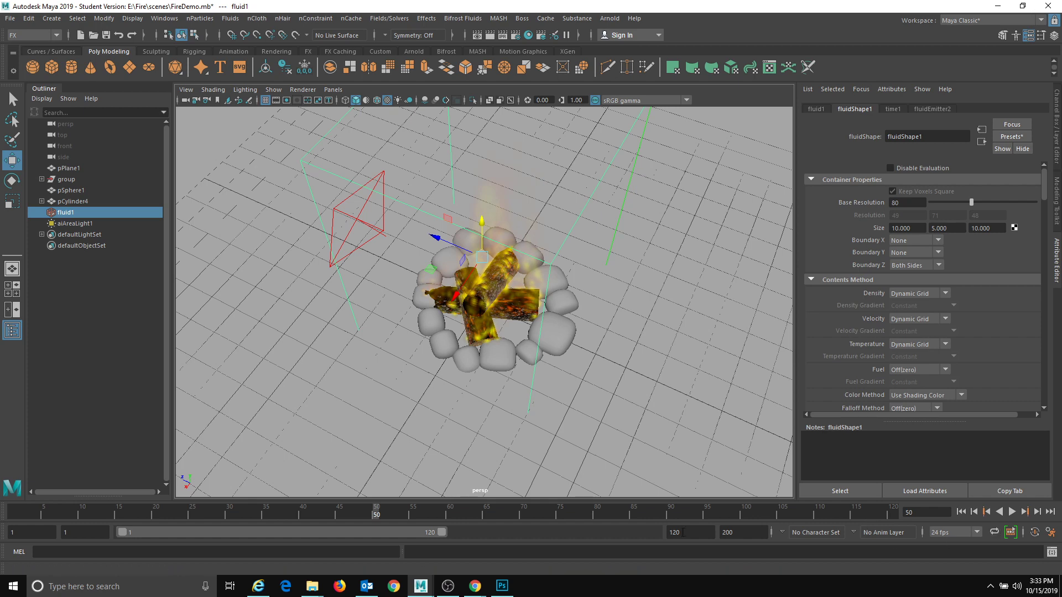
{"action": "left_click_drag", "start_coordinate": [372, 514], "coordinate": [14, 492]}
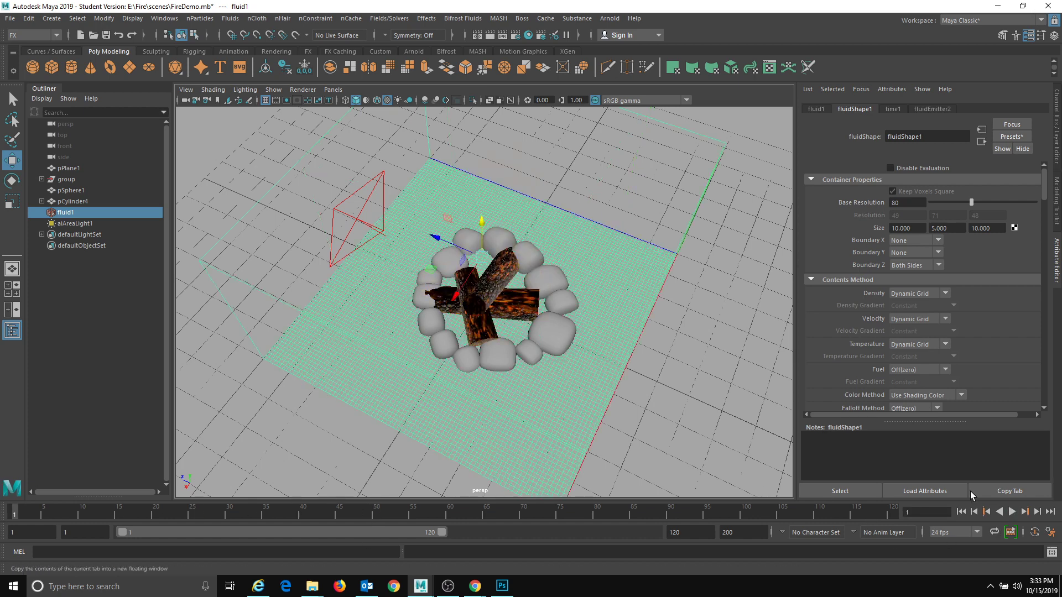
{"action": "left_click", "coordinate": [1012, 512]}
{"action": "left_click_drag", "start_coordinate": [655, 413], "coordinate": [669, 376], "text": "alt"}
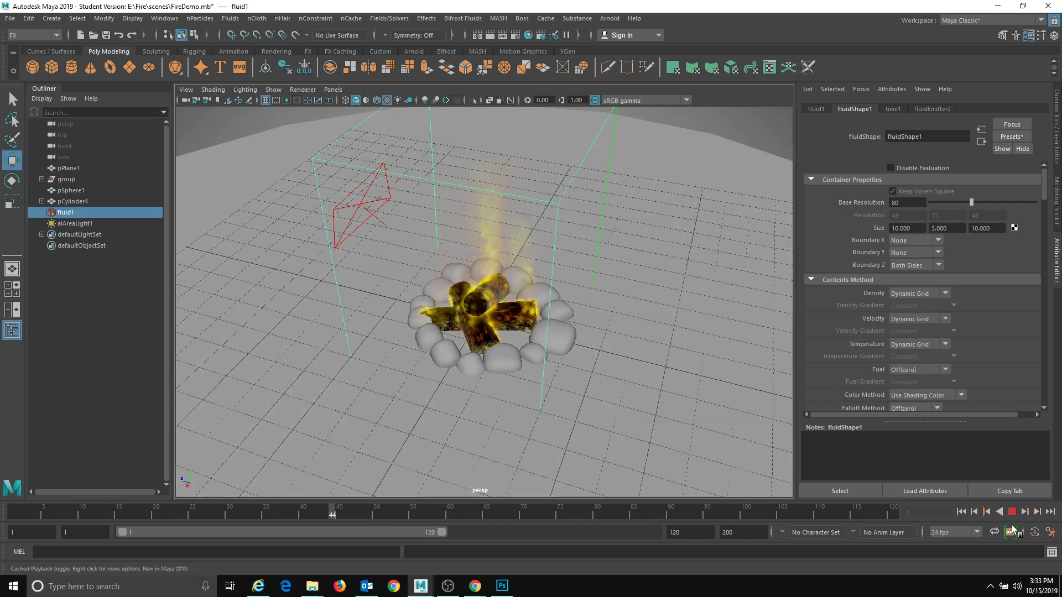
{"action": "left_click_drag", "start_coordinate": [615, 247], "coordinate": [612, 220], "text": "alt"}
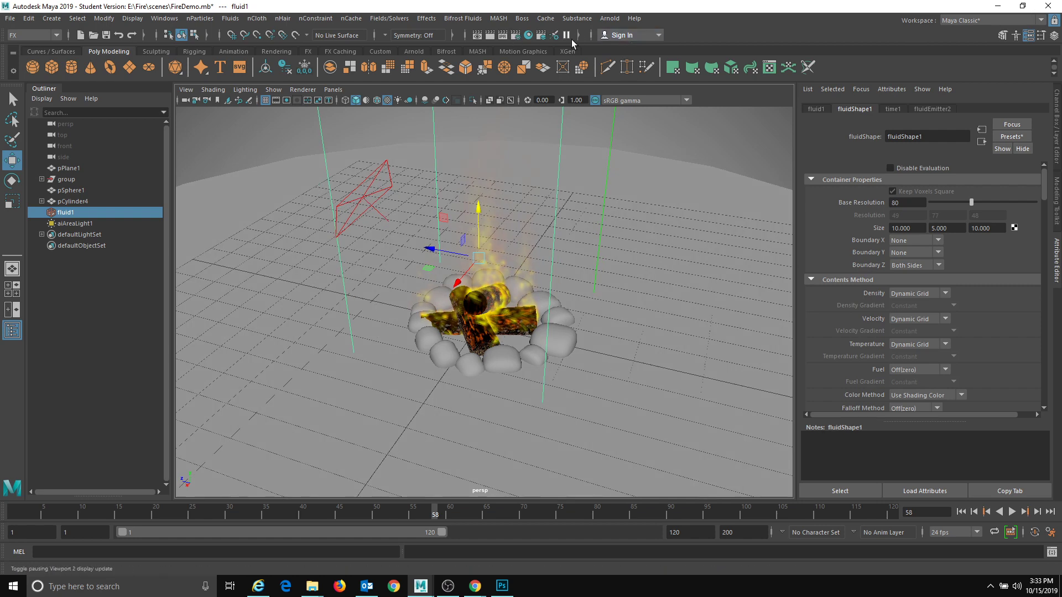
- Run a live Arnold render of the fire at frame 58, then close the render view
{"action": "left_click", "coordinate": [609, 19]}
{"action": "left_click", "coordinate": [626, 51]}
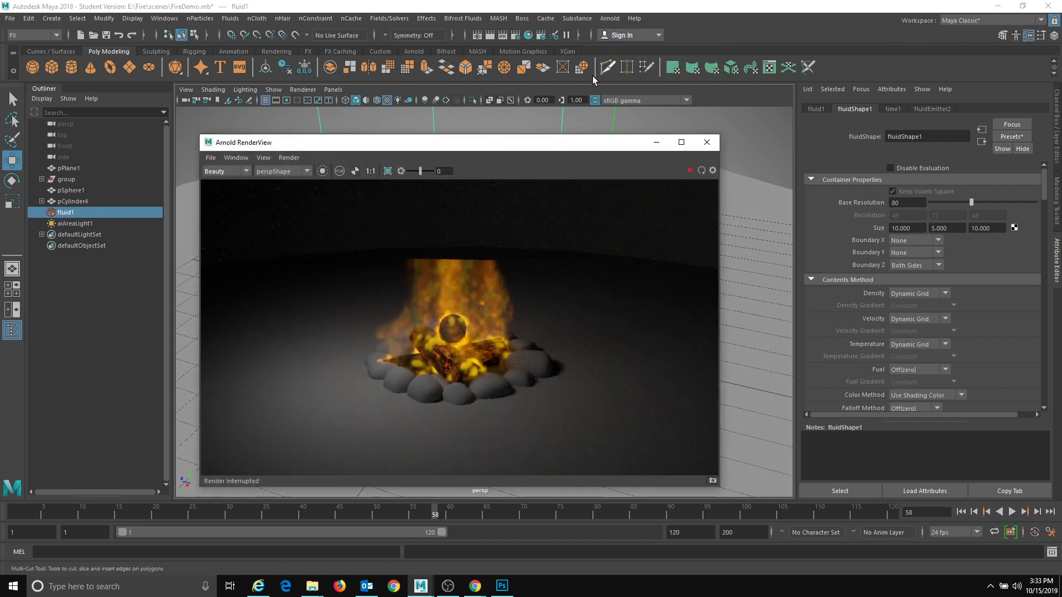
{"action": "left_click", "coordinate": [690, 172]}
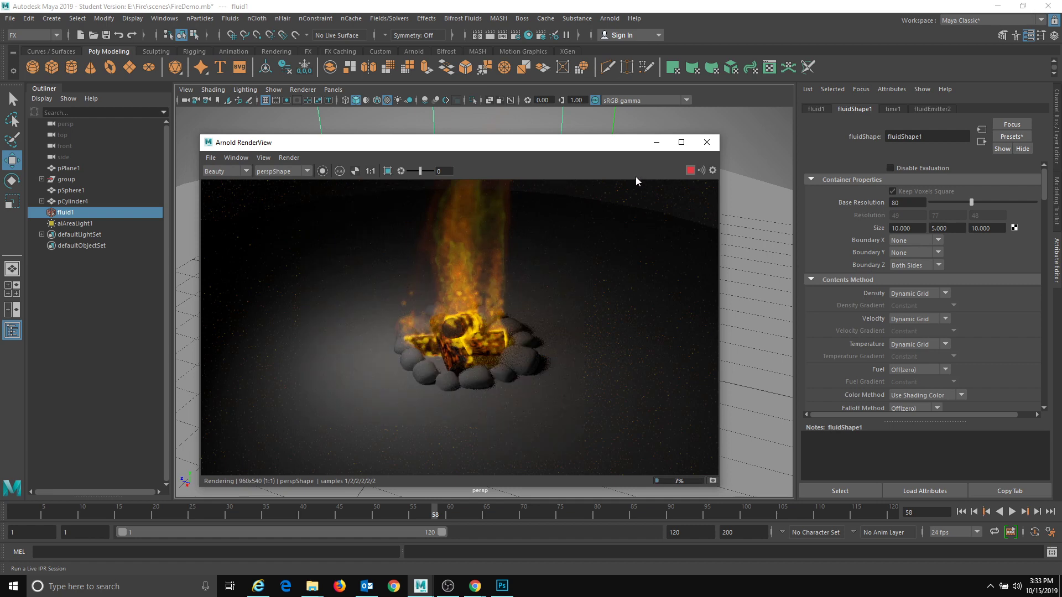
{"action": "left_click", "coordinate": [706, 143]}
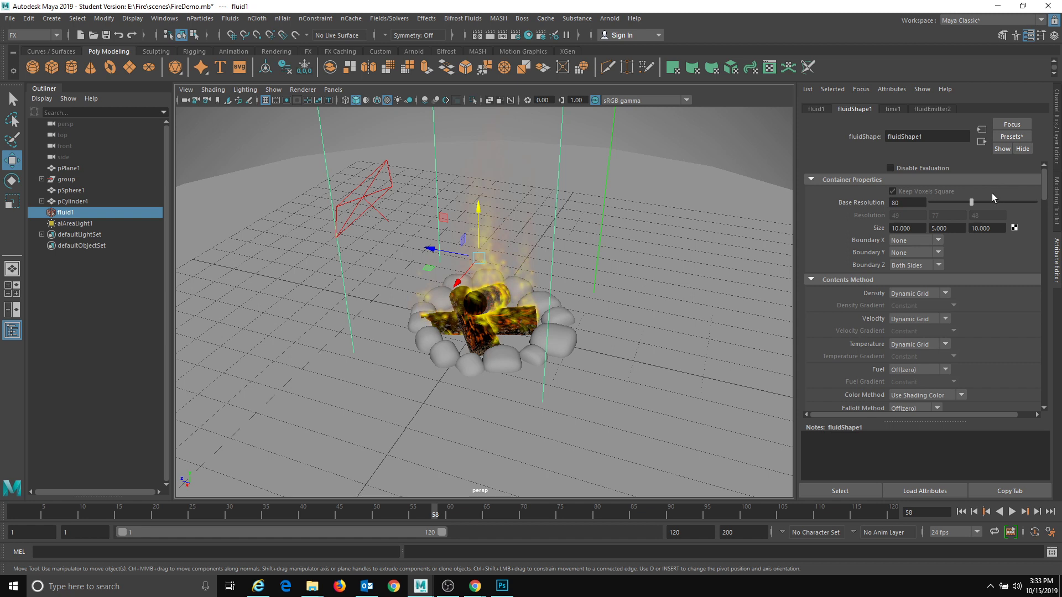
- Set the fluid container's Base Resolution to 140 and return the timeline to frame 1
{"action": "left_click", "coordinate": [896, 202]}
{"action": "key", "text": "Return"}
{"action": "left_click_drag", "start_coordinate": [251, 510], "coordinate": [1, 503]}
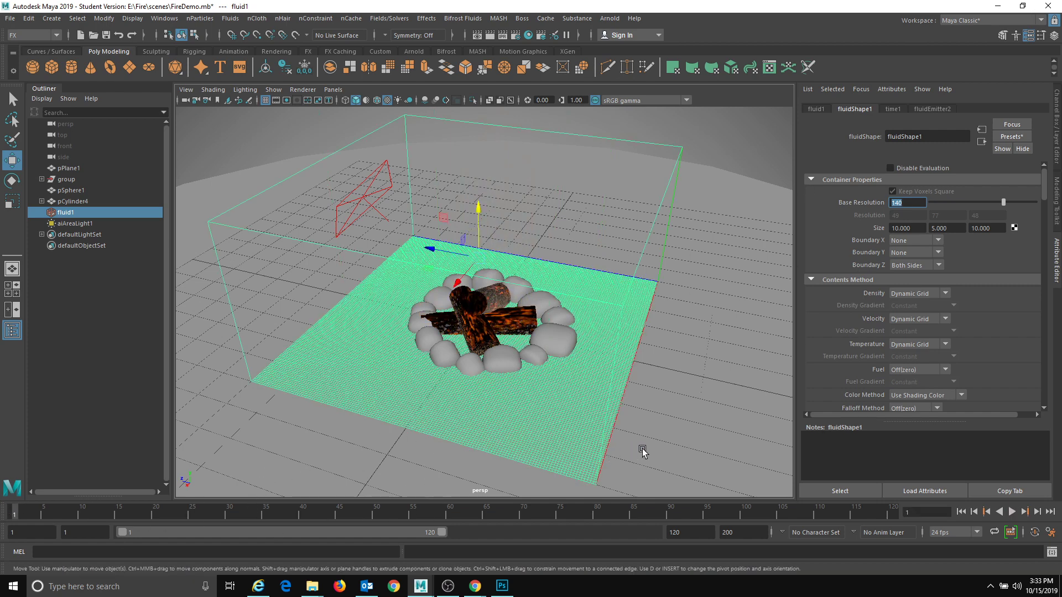
- Play the higher-resolution simulation, restart it from frame 1 and stop it at frame 68
{"action": "left_click", "coordinate": [1011, 512]}
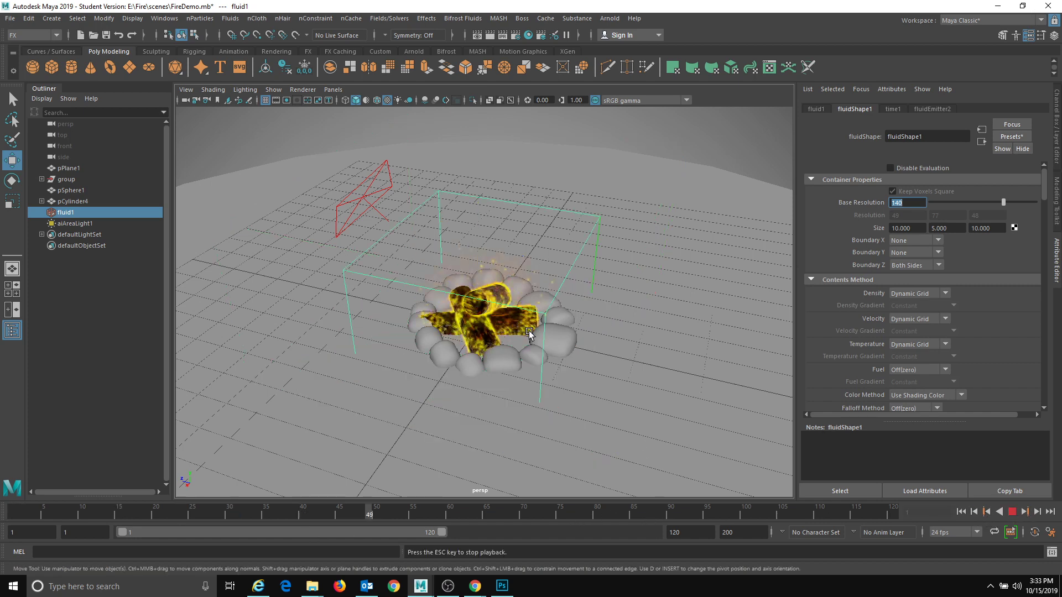
{"action": "left_click", "coordinate": [1012, 514]}
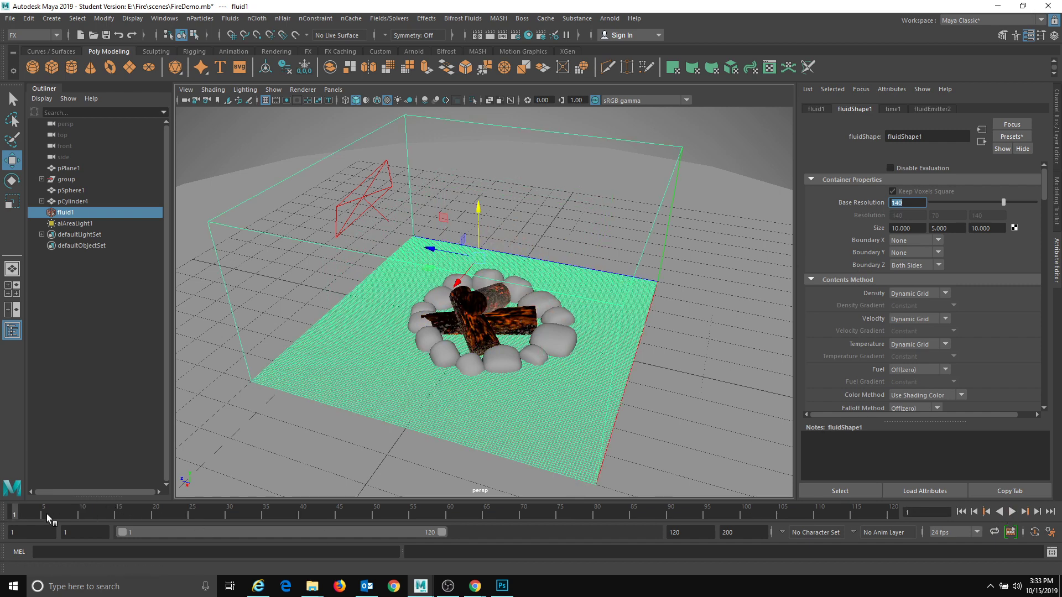
{"action": "left_click", "coordinate": [1012, 512]}
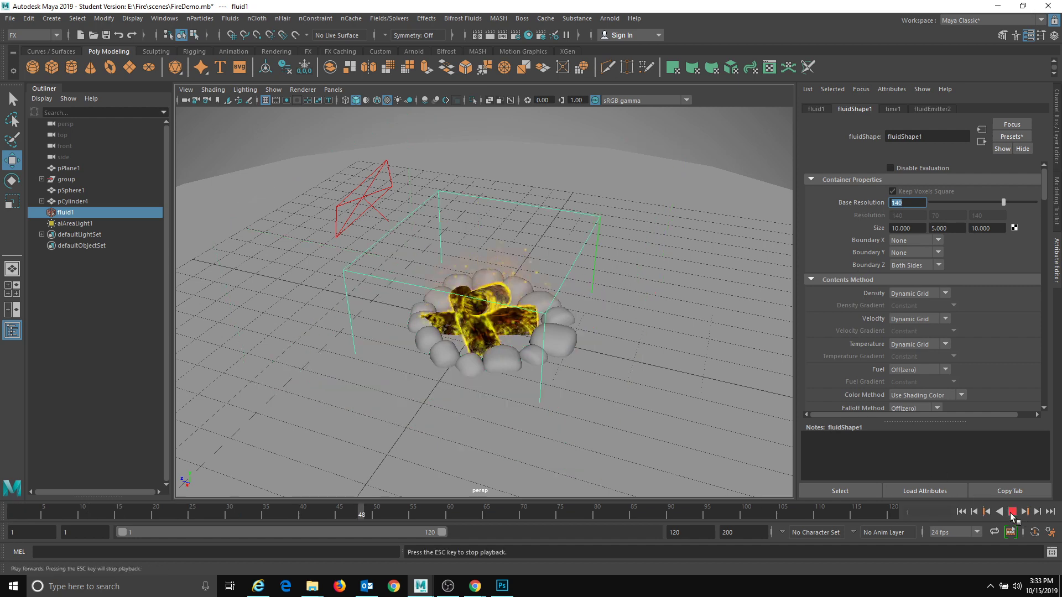
{"action": "left_click", "coordinate": [1011, 512]}
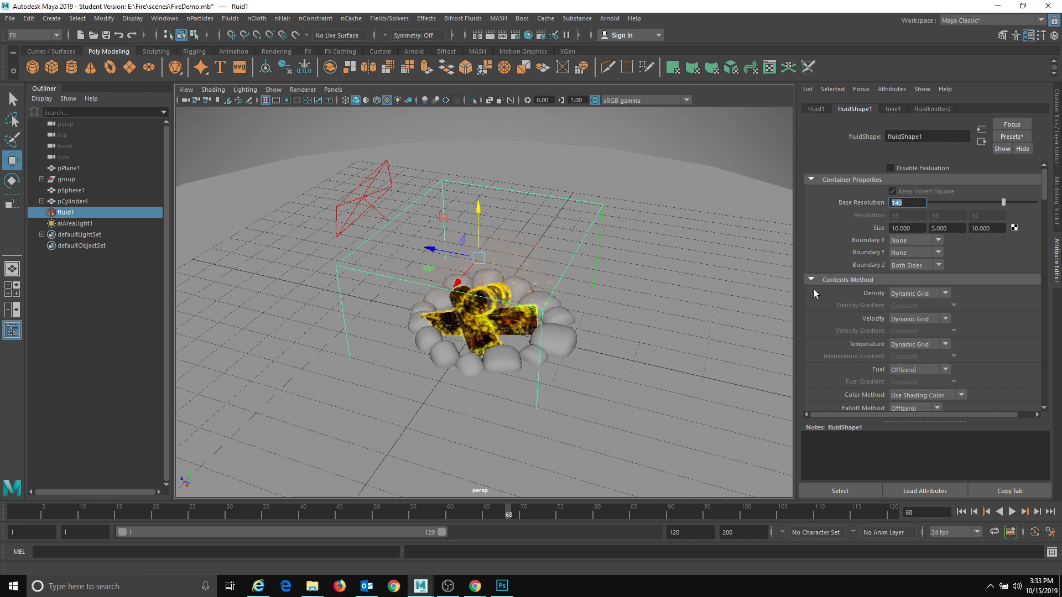
- Render the 140-resolution fire at frame 68 in Arnold RenderView, then close the render view
{"action": "left_click", "coordinate": [599, 22]}
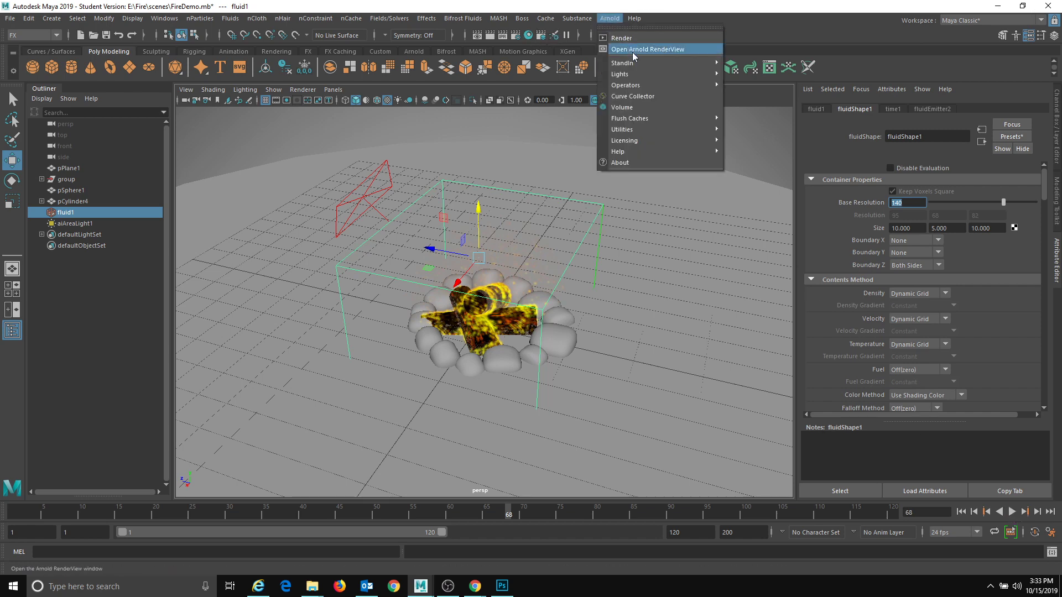
{"action": "left_click", "coordinate": [633, 52]}
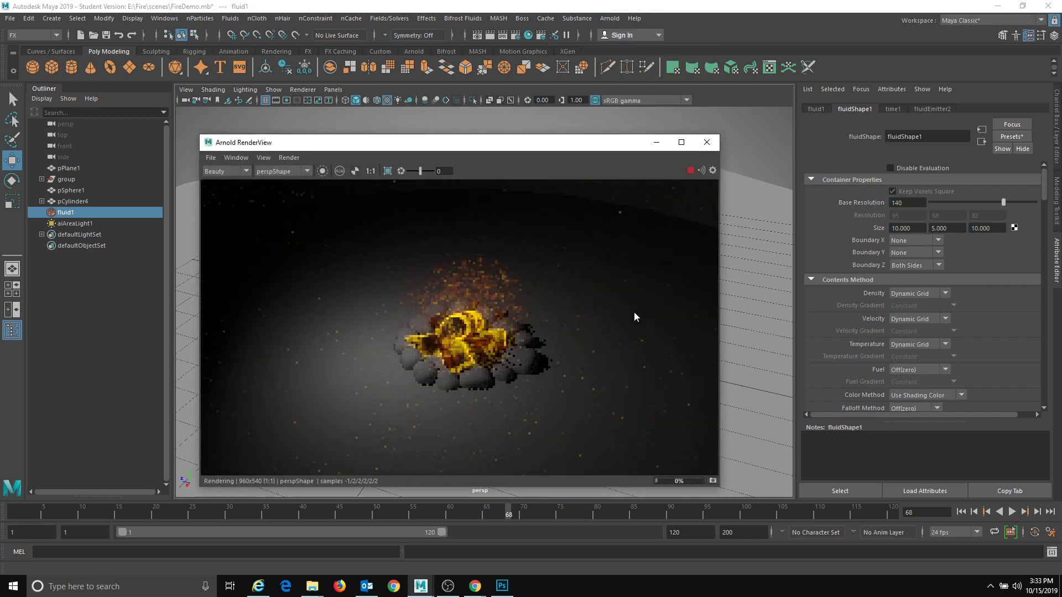
{"action": "left_click", "coordinate": [707, 142]}
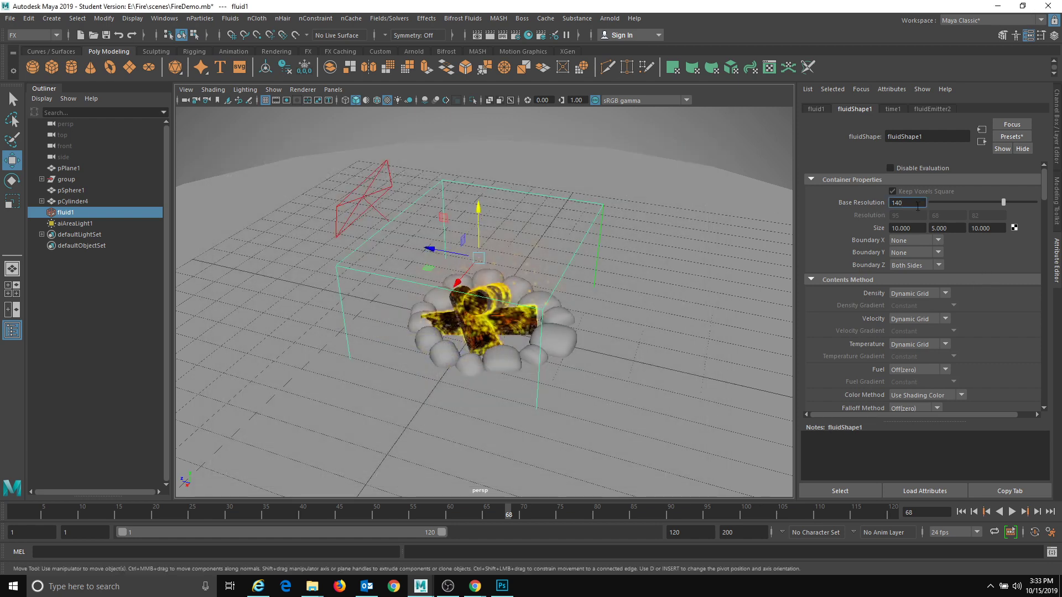
- Keep the Base Resolution at 140 and replay the simulation from frame 1 past frame 110
{"action": "key", "text": "Return"}
{"action": "left_click", "coordinate": [625, 507]}
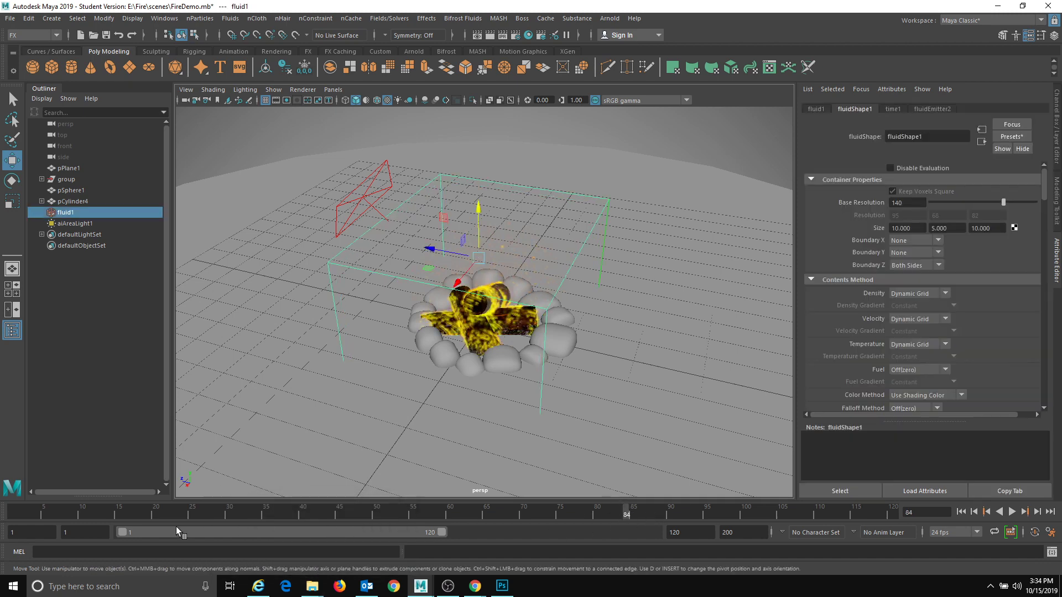
{"action": "key", "text": "alt+v"}
{"action": "left_click", "coordinate": [16, 518]}
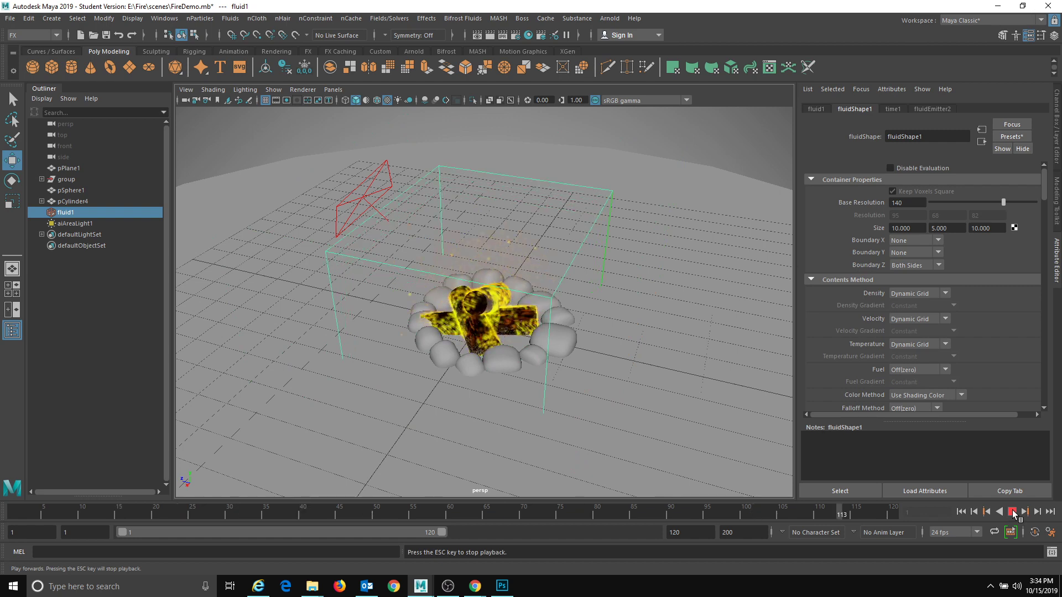
{"action": "left_click", "coordinate": [1012, 512]}
- Return to frame 1 and set the fluid container's Base Resolution to 90
{"action": "left_click", "coordinate": [961, 512]}
{"action": "left_click", "coordinate": [897, 203]}
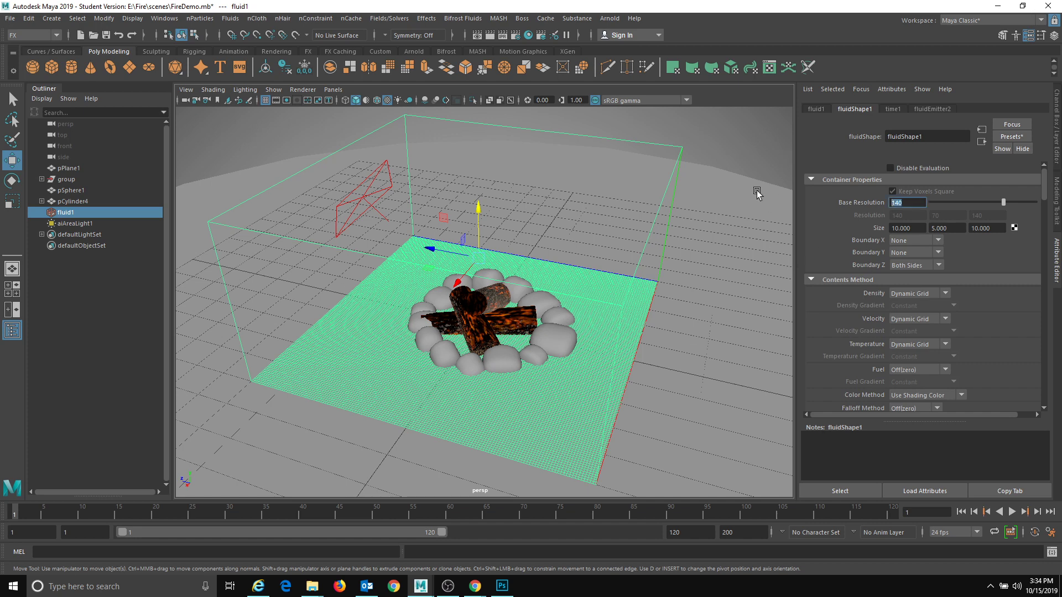
{"action": "type", "text": "90"}
{"action": "key", "text": "Return"}
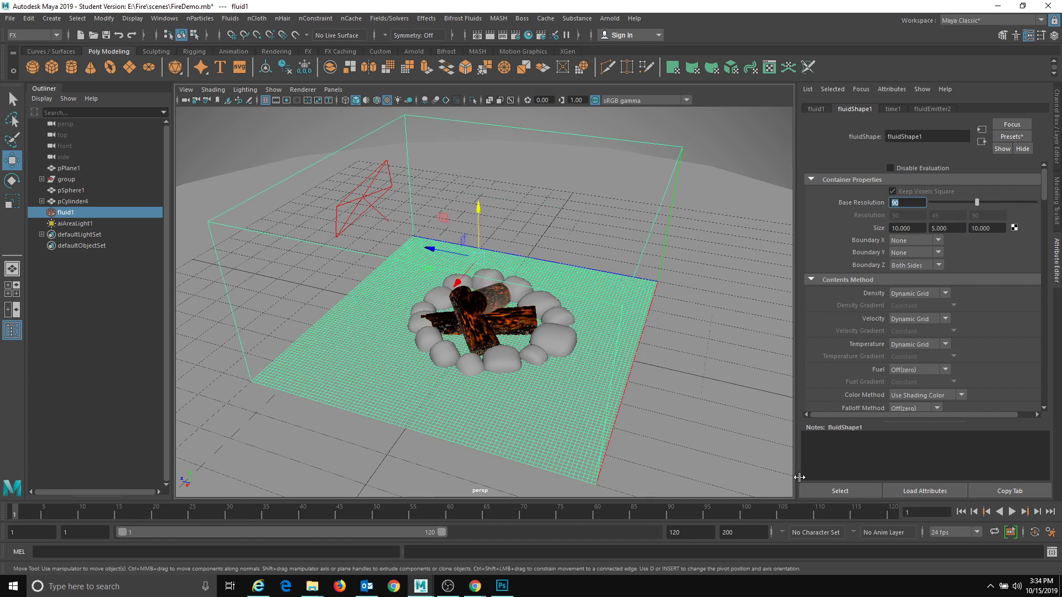
- Simulate the 90-resolution fire to frame 40 and frame the campfire closely from a lower angle
{"action": "left_click", "coordinate": [1013, 512]}
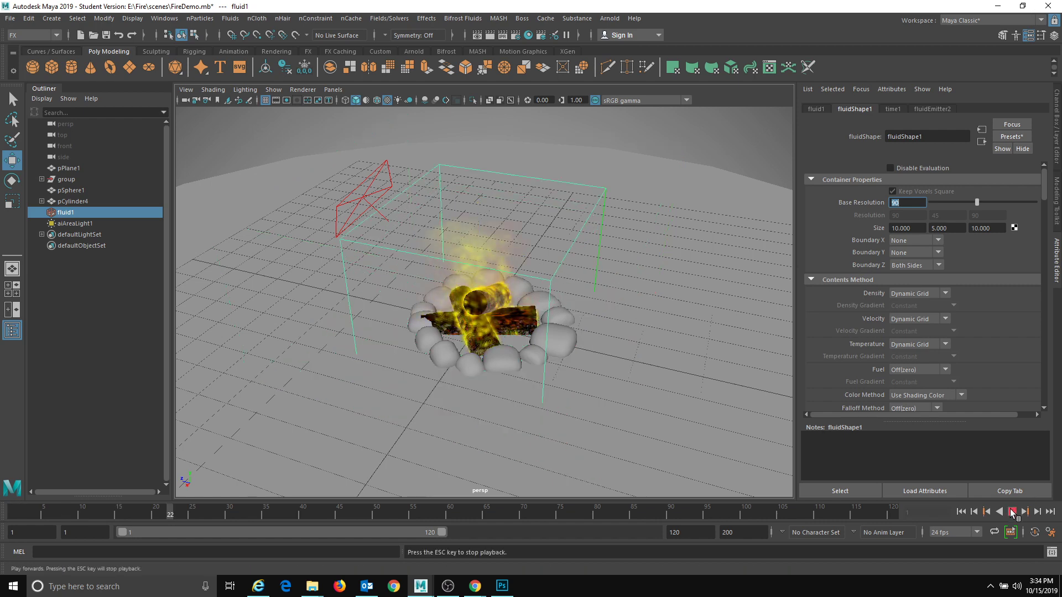
{"action": "left_click", "coordinate": [1012, 511]}
{"action": "left_click_drag", "start_coordinate": [496, 329], "coordinate": [493, 309], "text": "alt"}
{"action": "scroll", "coordinate": [492, 309], "scroll_direction": "up", "scroll_amount": 4}
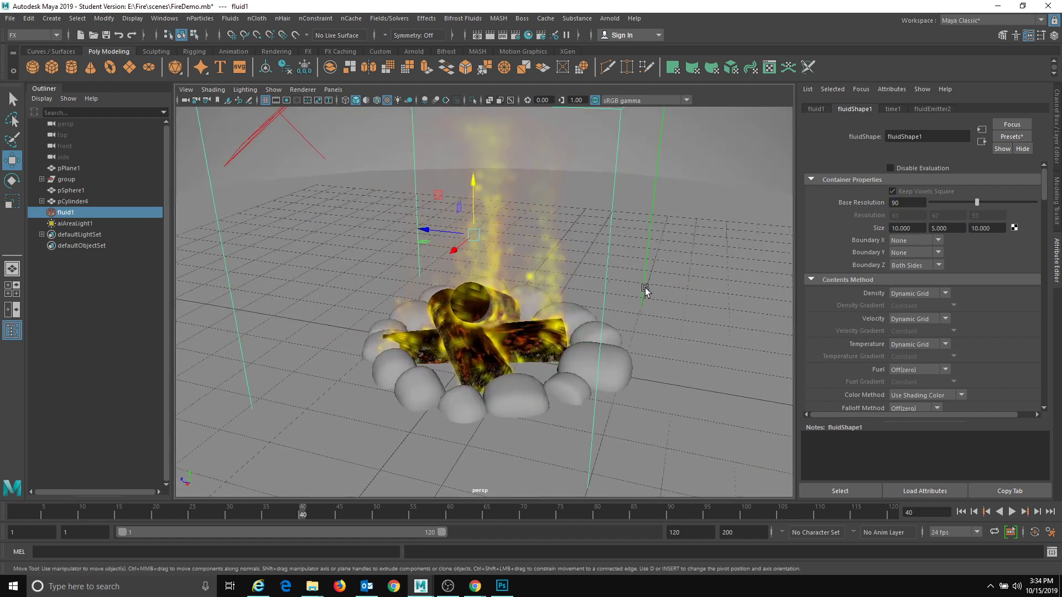
- Render the closer campfire view at frame 40 in Arnold RenderView, then close the render view
{"action": "left_click", "coordinate": [609, 18]}
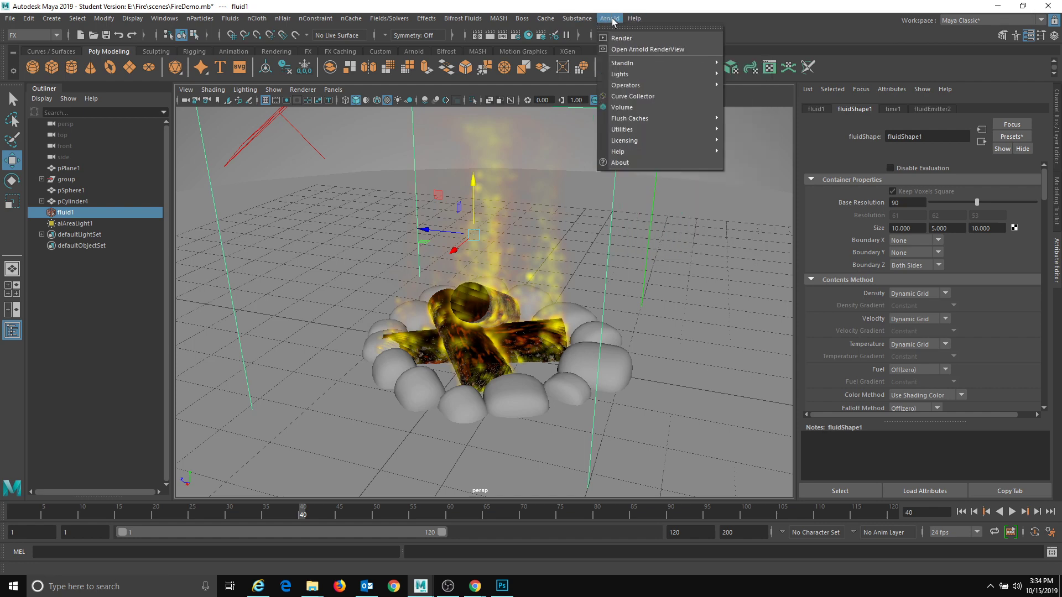
{"action": "left_click", "coordinate": [639, 46]}
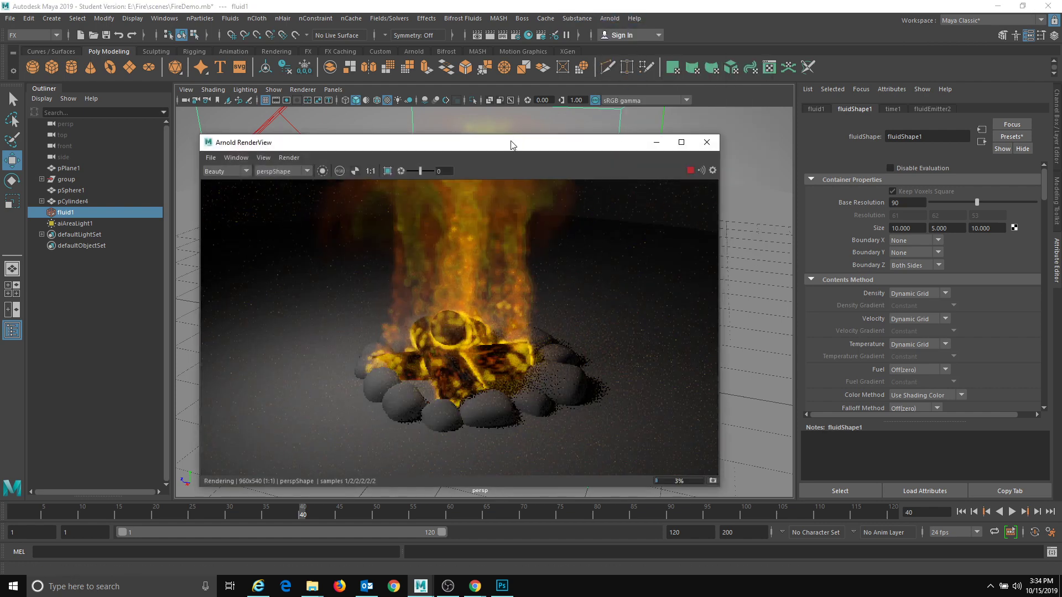
{"action": "left_click", "coordinate": [707, 142]}
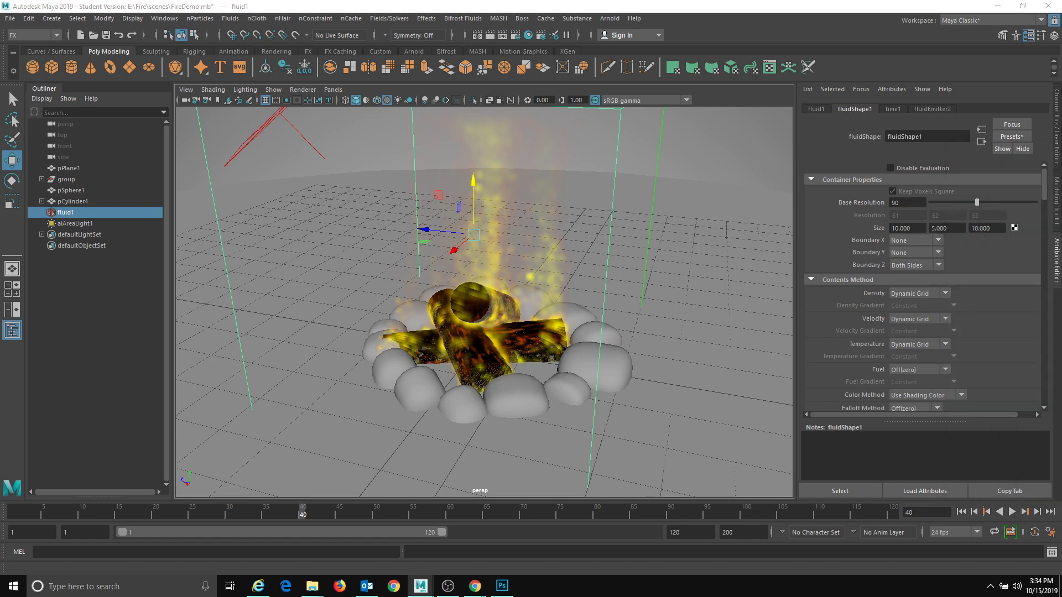
- Frame the whole fluid container and set the fluid's Temperature Dissipation to 0.726
{"action": "scroll", "coordinate": [424, 230], "scroll_direction": "down", "scroll_amount": 6}
{"action": "left_click_drag", "start_coordinate": [424, 230], "coordinate": [446, 218], "text": "alt"}
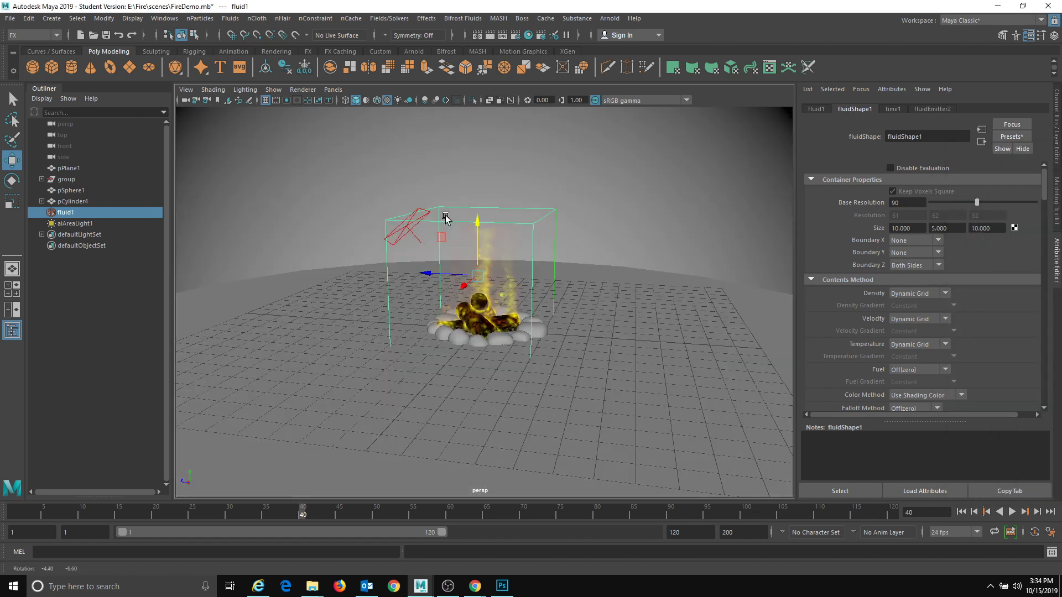
{"action": "scroll", "coordinate": [552, 240], "scroll_direction": "up", "scroll_amount": 2}
{"action": "left_click_drag", "start_coordinate": [559, 269], "coordinate": [551, 256], "text": "alt"}
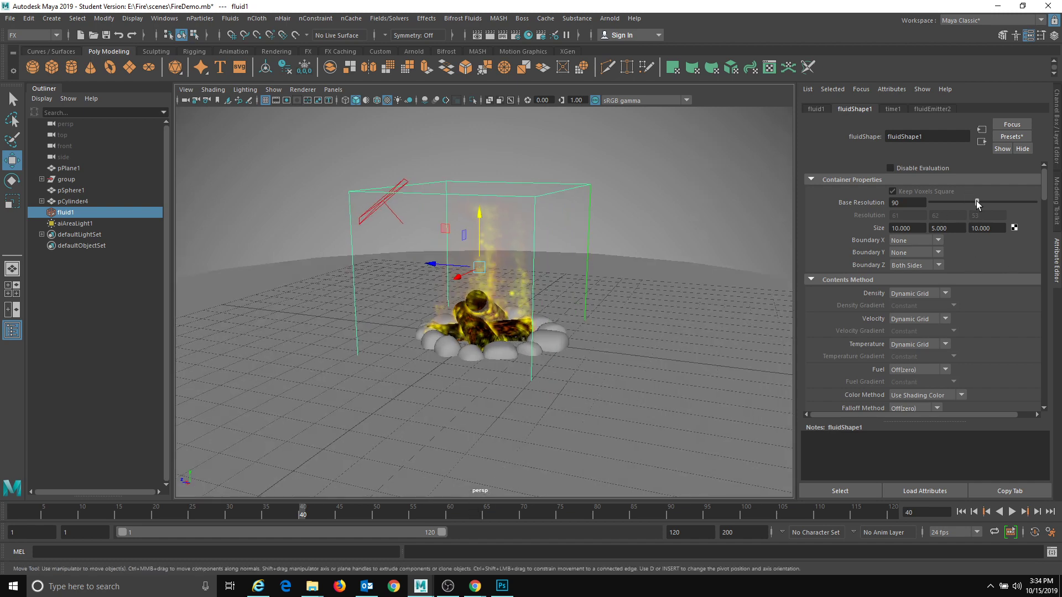
{"action": "scroll", "coordinate": [954, 321], "scroll_direction": "down", "scroll_amount": 10}
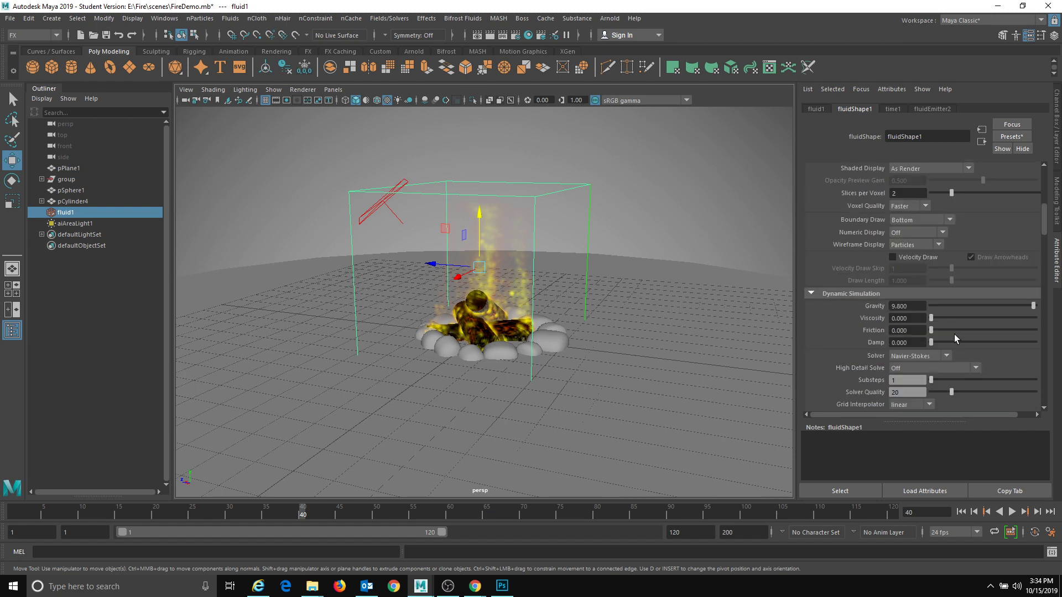
{"action": "scroll", "coordinate": [947, 330], "scroll_direction": "up", "scroll_amount": 5}
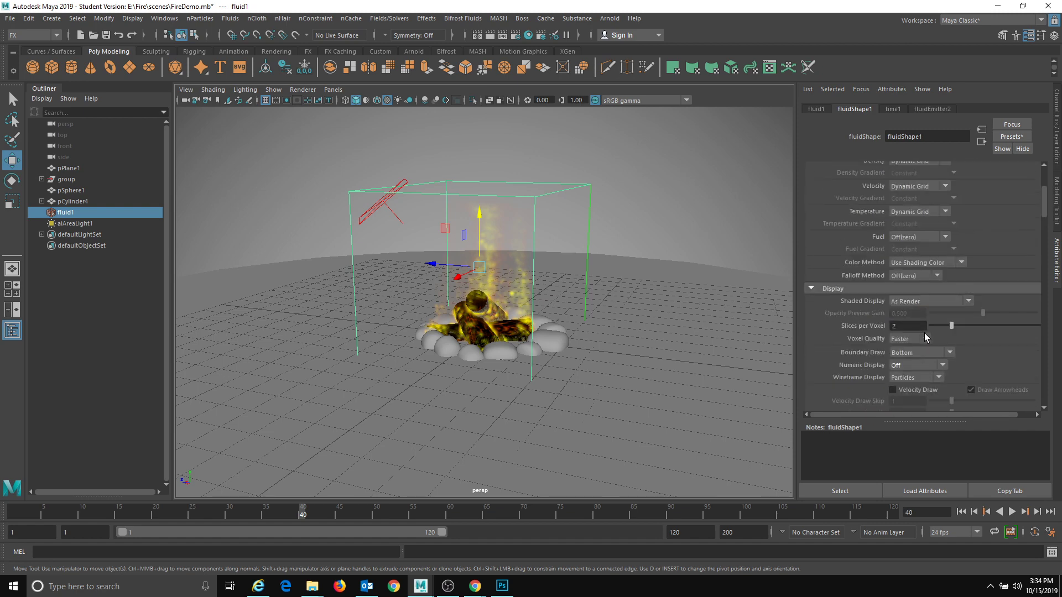
{"action": "scroll", "coordinate": [900, 335], "scroll_direction": "down", "scroll_amount": 15}
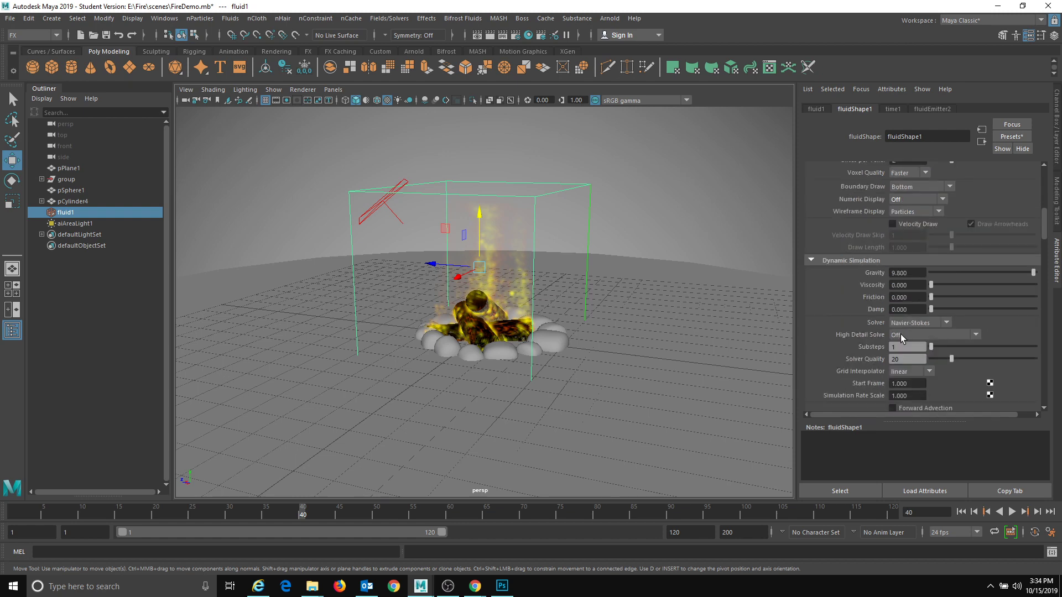
{"action": "scroll", "coordinate": [900, 339], "scroll_direction": "down", "scroll_amount": 9}
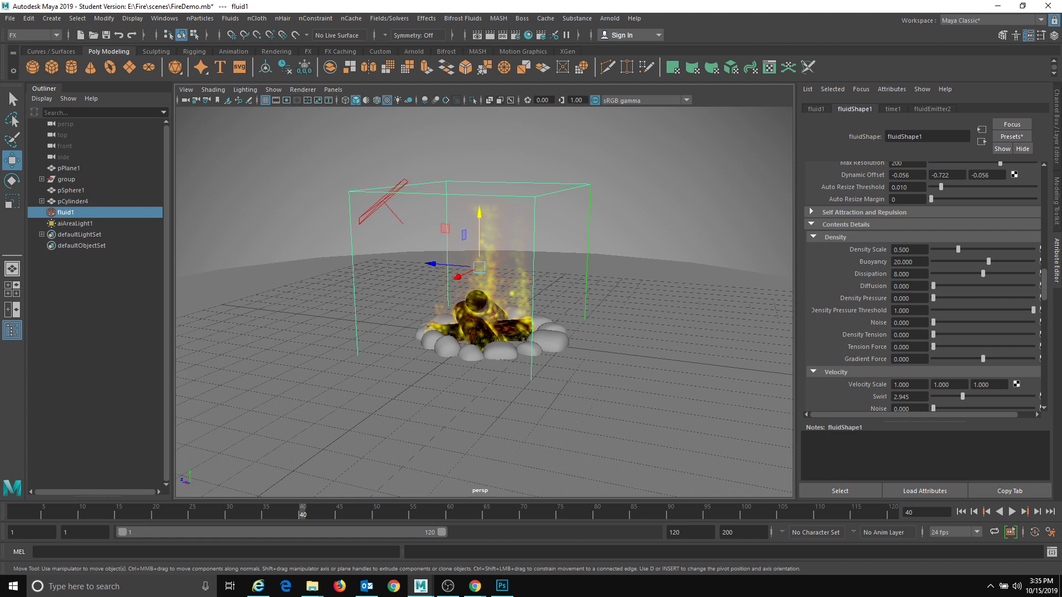
{"action": "scroll", "coordinate": [874, 301], "scroll_direction": "down", "scroll_amount": 3}
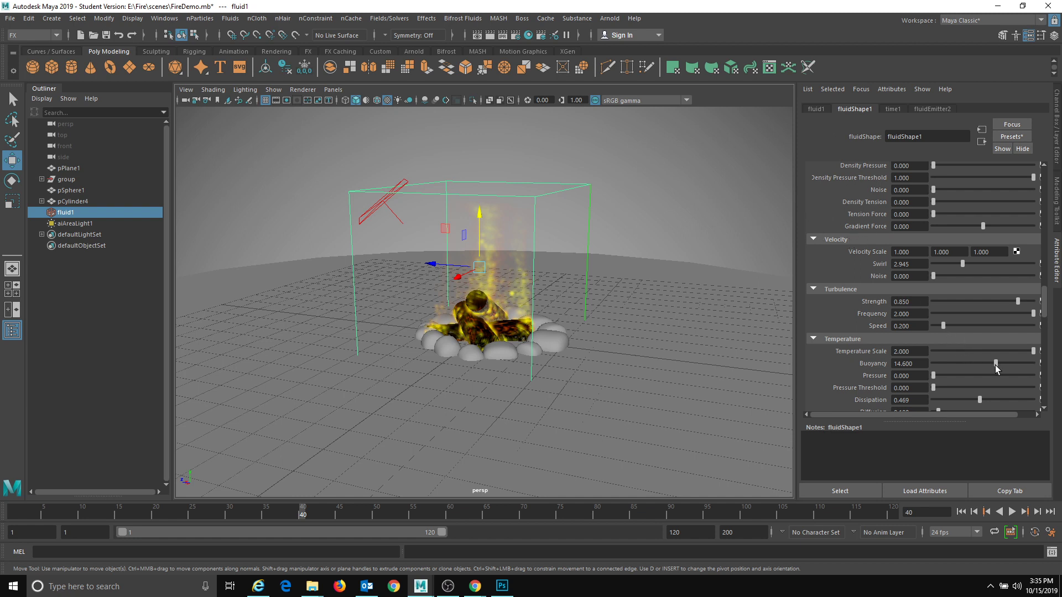
{"action": "scroll", "coordinate": [984, 364], "scroll_direction": "down", "scroll_amount": 8}
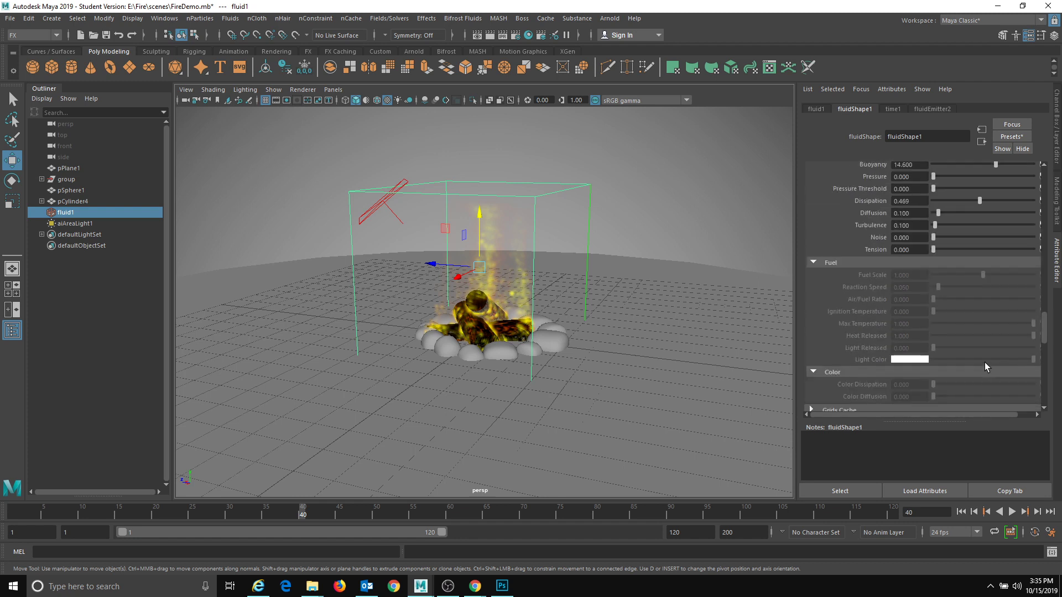
{"action": "scroll", "coordinate": [985, 363], "scroll_direction": "up", "scroll_amount": 3}
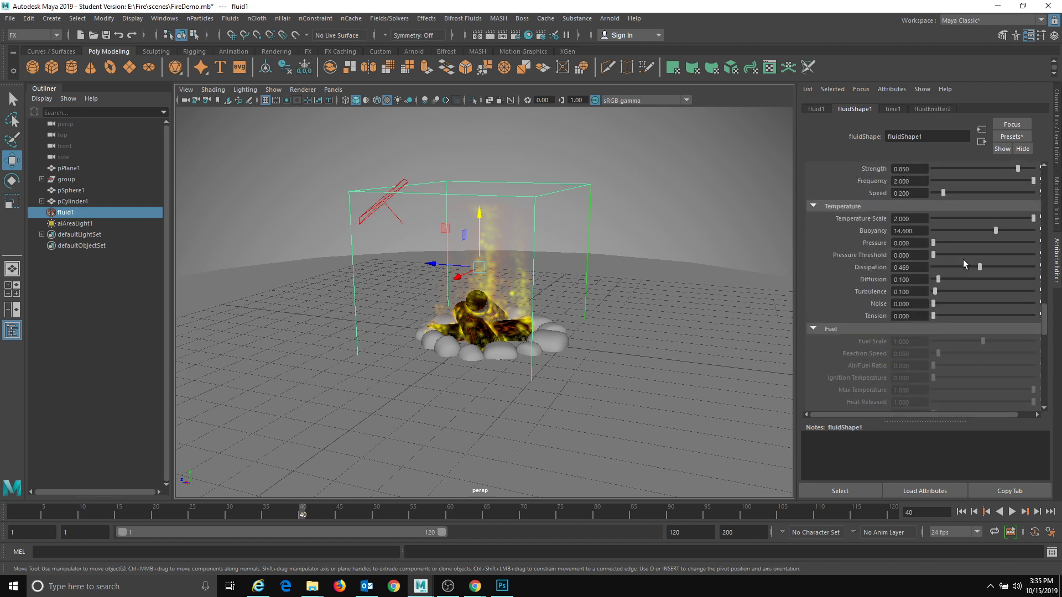
{"action": "left_click_drag", "start_coordinate": [982, 267], "coordinate": [1005, 266]}
- Simulate the fire from frame 1 to frame 84 and render that frame in Arnold RenderView, closing the render view
{"action": "left_click_drag", "start_coordinate": [135, 512], "coordinate": [14, 511]}
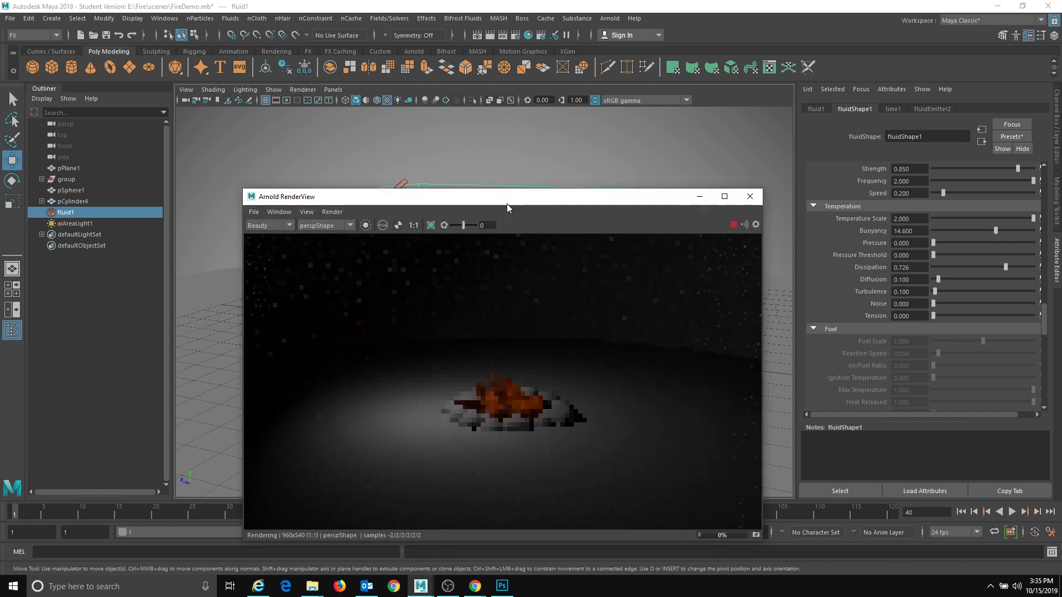
{"action": "left_click_drag", "start_coordinate": [507, 204], "coordinate": [535, 142]}
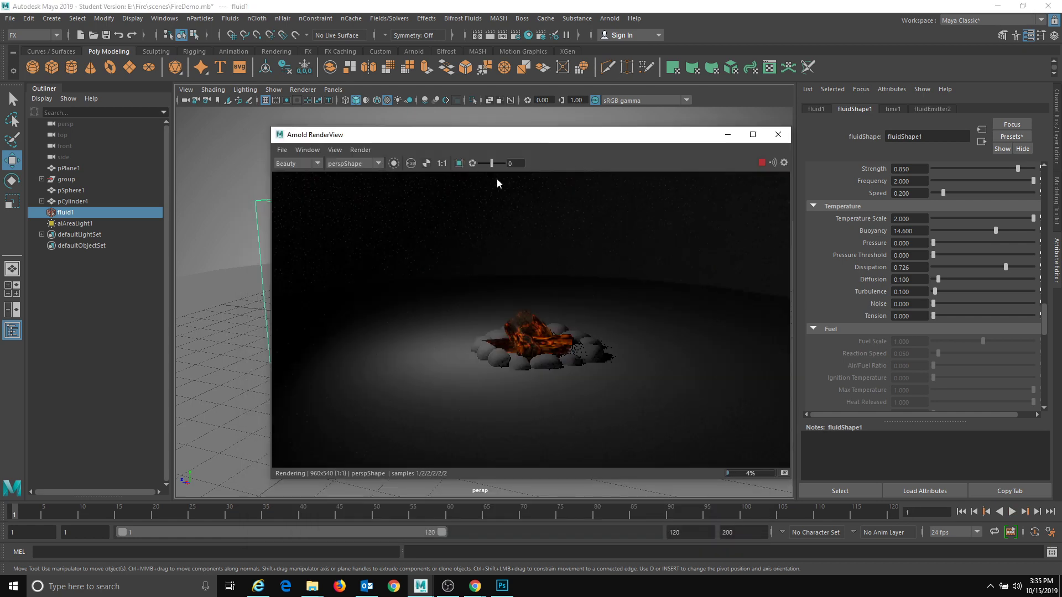
{"action": "left_click", "coordinate": [761, 163]}
{"action": "left_click", "coordinate": [1013, 512]}
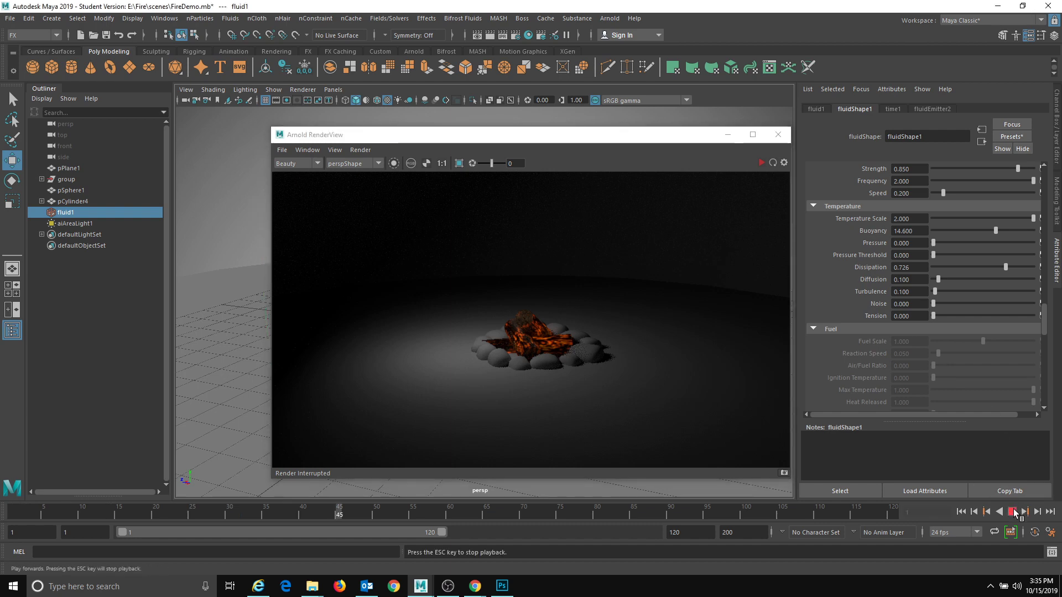
{"action": "left_click", "coordinate": [1013, 512]}
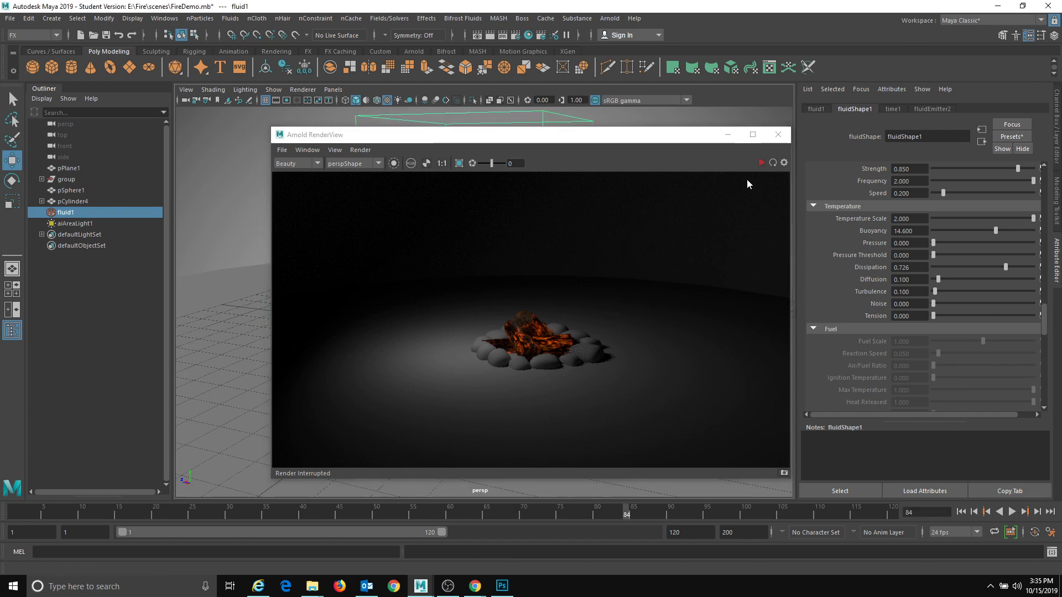
{"action": "left_click", "coordinate": [760, 162]}
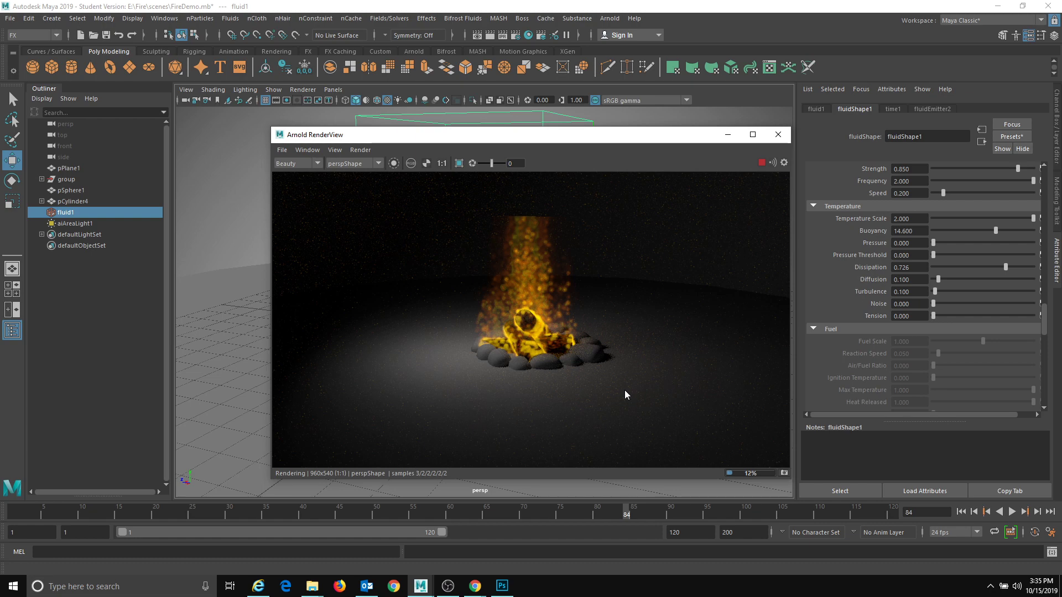
{"action": "left_click", "coordinate": [778, 134]}
- Return to frame 1 and set the fluid container's Auto Resize Margin to 8
{"action": "scroll", "coordinate": [893, 299], "scroll_direction": "up", "scroll_amount": 4}
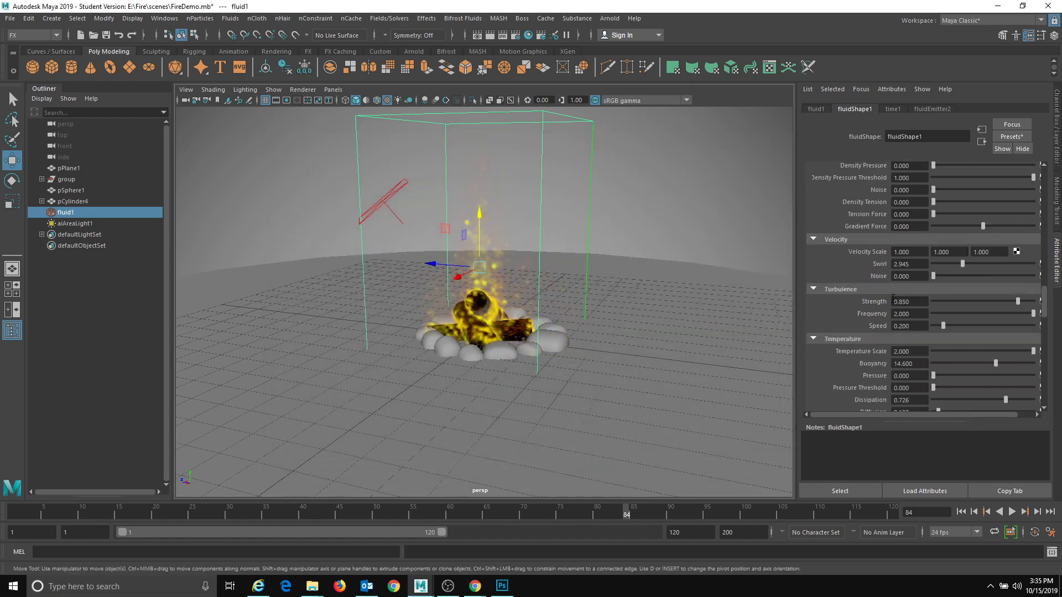
{"action": "scroll", "coordinate": [892, 299], "scroll_direction": "up", "scroll_amount": 7}
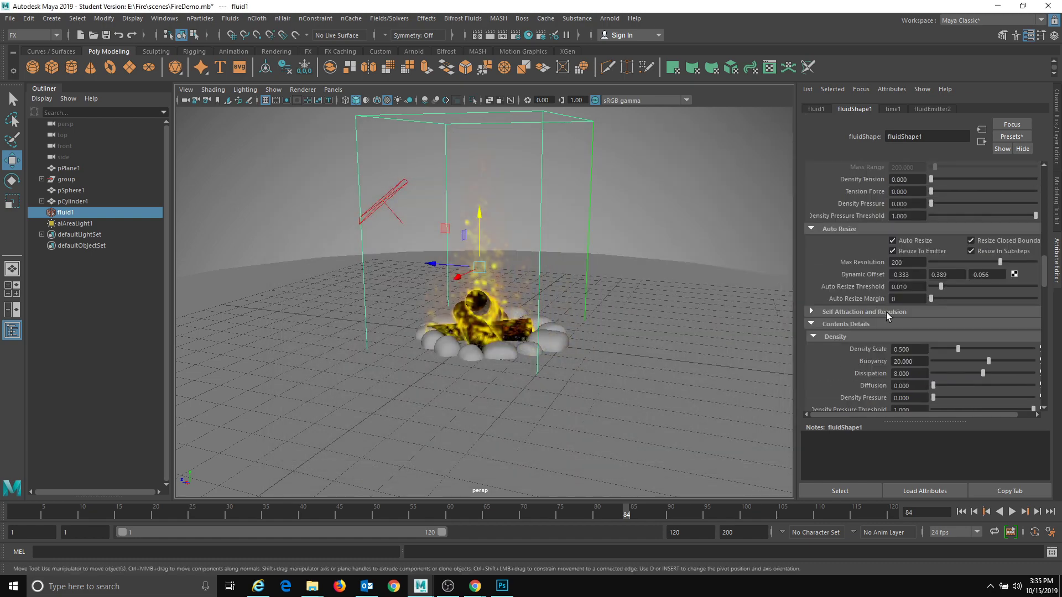
{"action": "scroll", "coordinate": [867, 334], "scroll_direction": "up", "scroll_amount": 2}
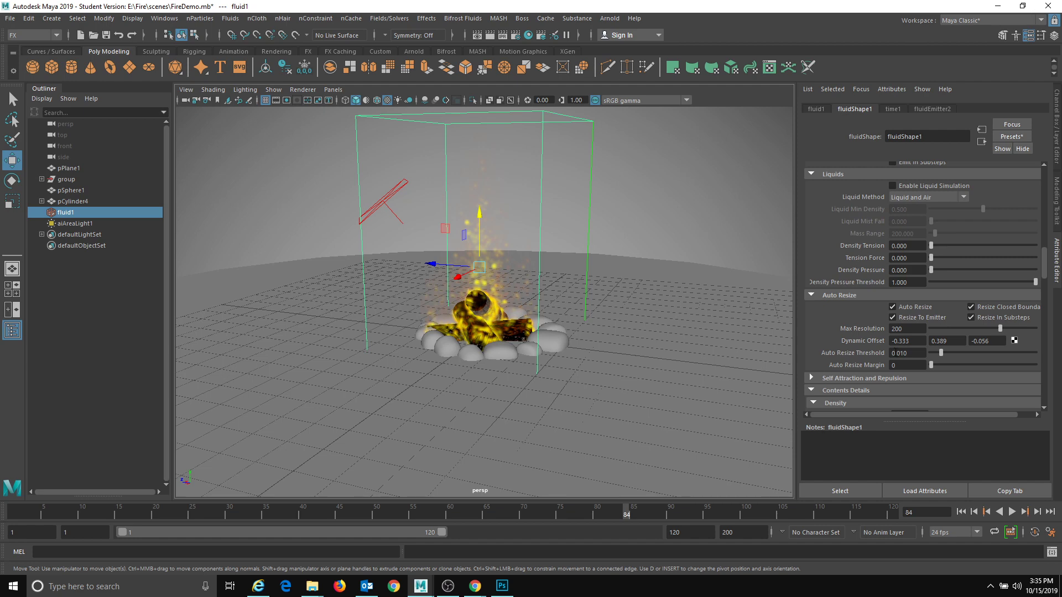
{"action": "left_click_drag", "start_coordinate": [65, 509], "coordinate": [17, 502]}
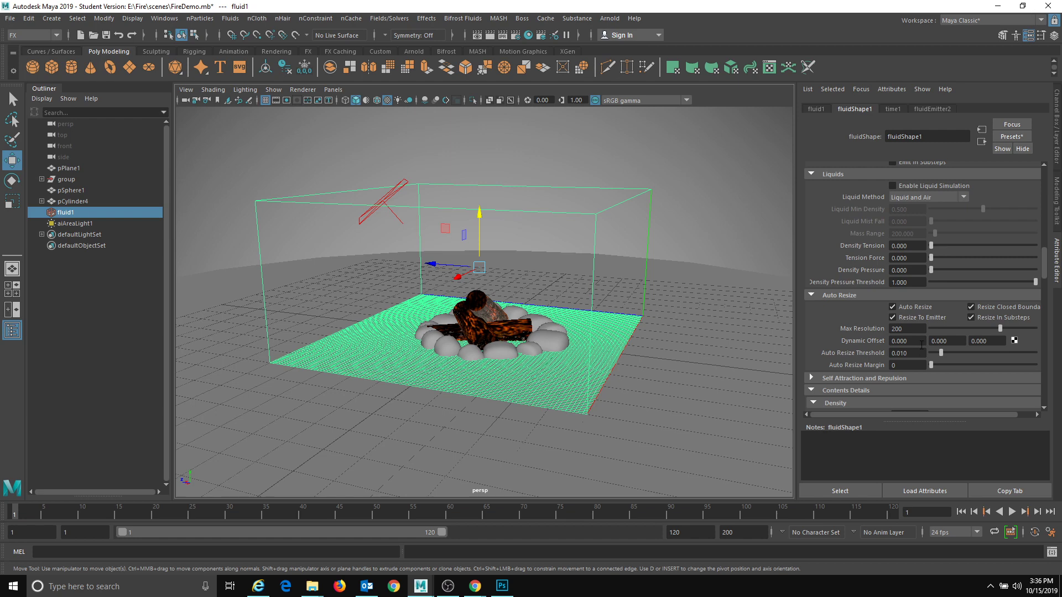
{"action": "left_click", "coordinate": [917, 363]}
{"action": "type", "text": "8"}
{"action": "key", "text": "Return"}
- Play the simulation from frame 1 to frame 88, rewind, and replay it to frame 97 to check the container margin
{"action": "left_click", "coordinate": [1012, 512]}
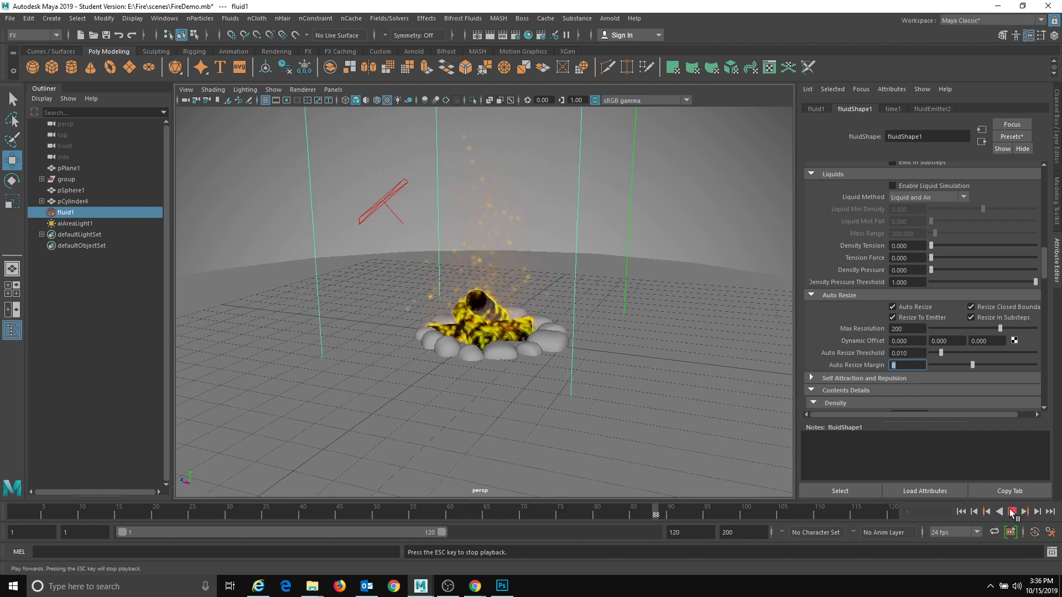
{"action": "left_click", "coordinate": [1012, 512]}
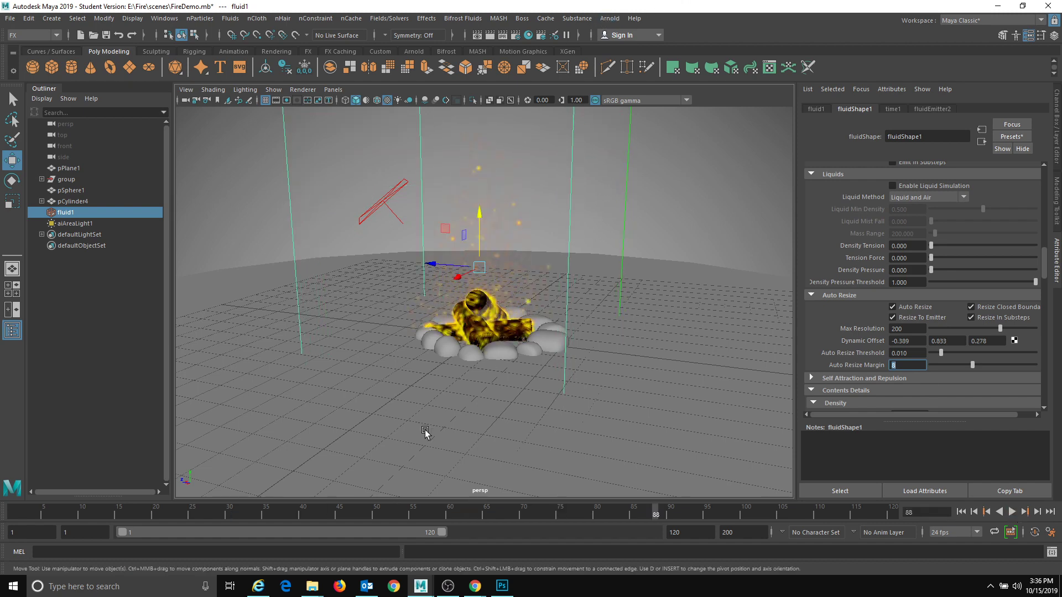
{"action": "key", "text": "alt+shift+v"}
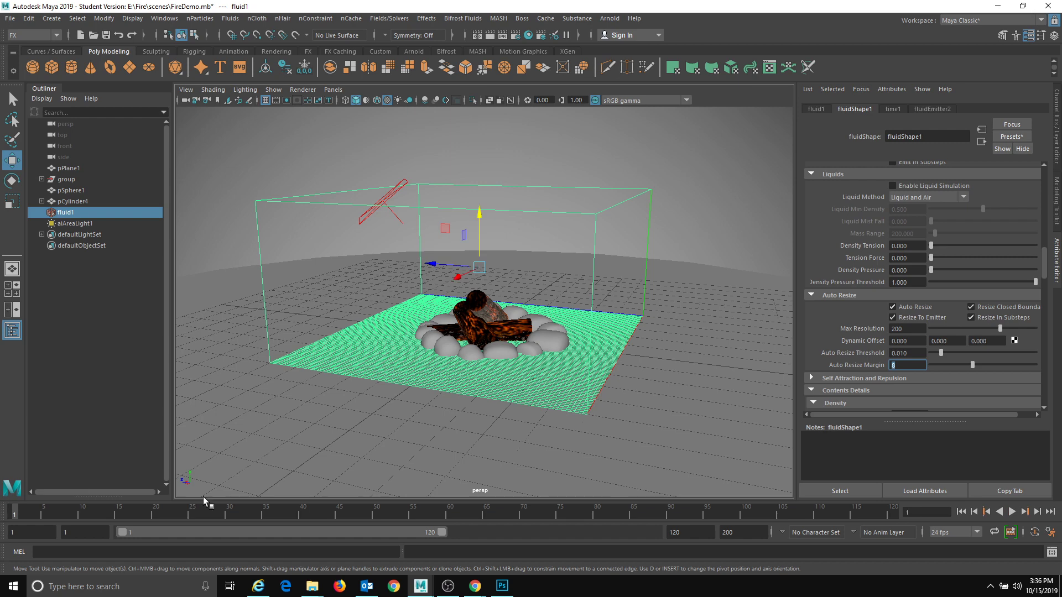
{"action": "left_click", "coordinate": [1012, 512]}
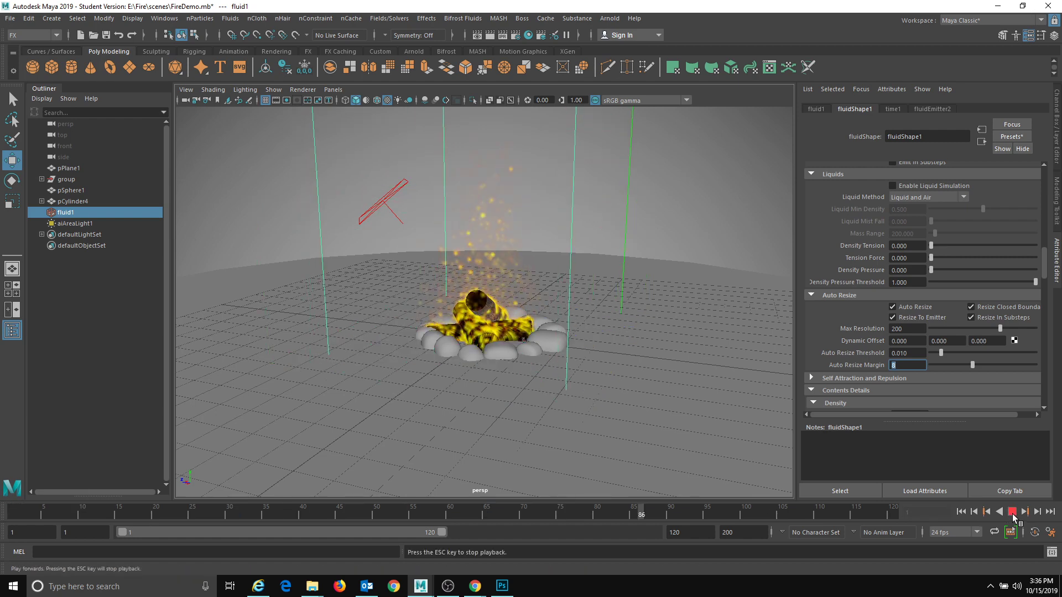
{"action": "left_click", "coordinate": [1012, 513]}
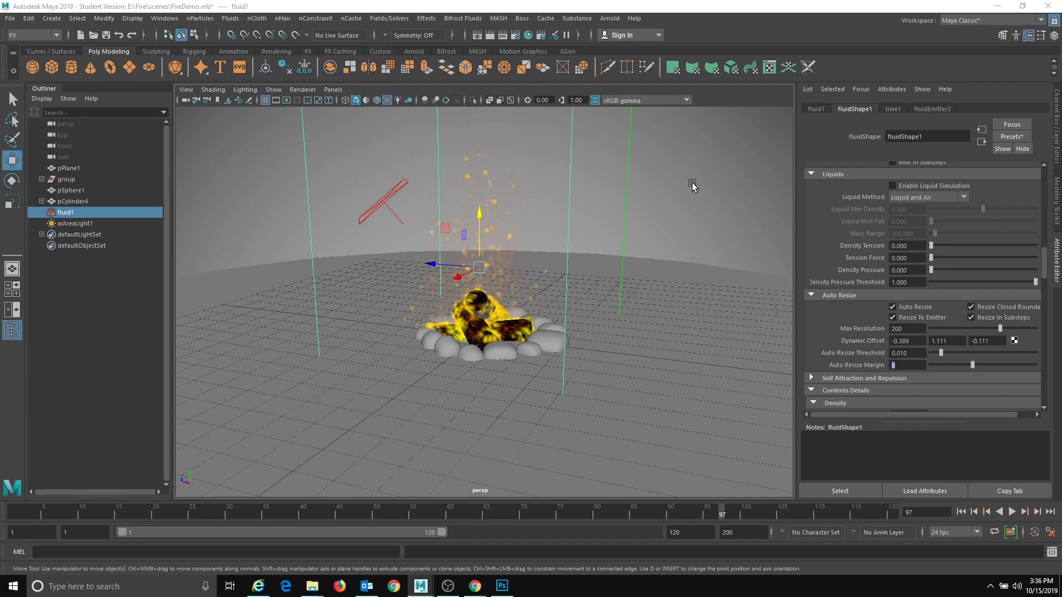
- Set the fluid container's Base Resolution to 200
{"action": "scroll", "coordinate": [852, 221], "scroll_direction": "up", "scroll_amount": 10}
{"action": "scroll", "coordinate": [881, 193], "scroll_direction": "up", "scroll_amount": 4}
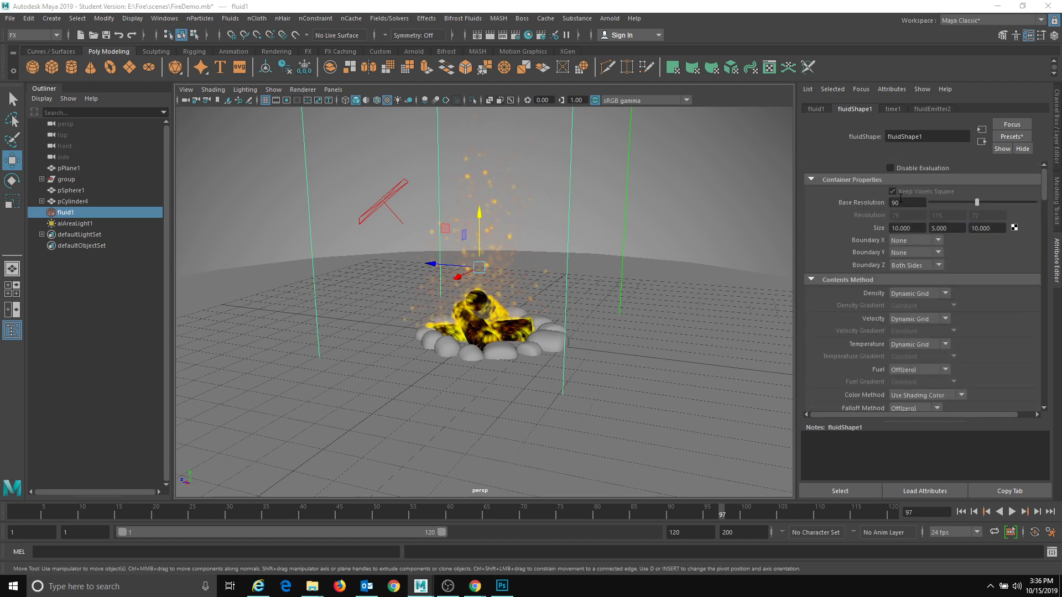
{"action": "left_click", "coordinate": [908, 204]}
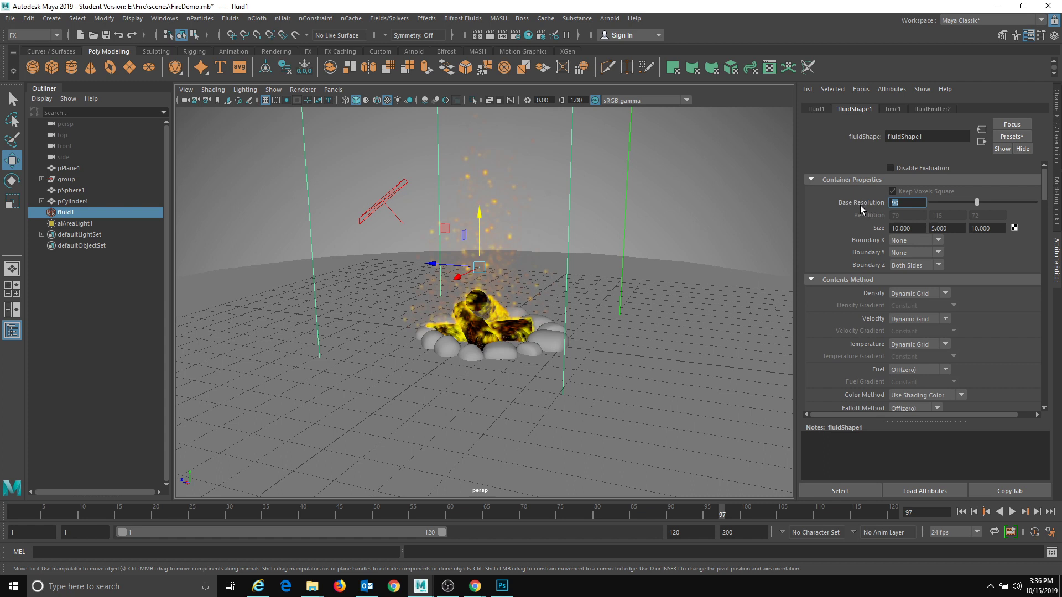
{"action": "type", "text": "200"}
{"action": "key", "text": "Return"}
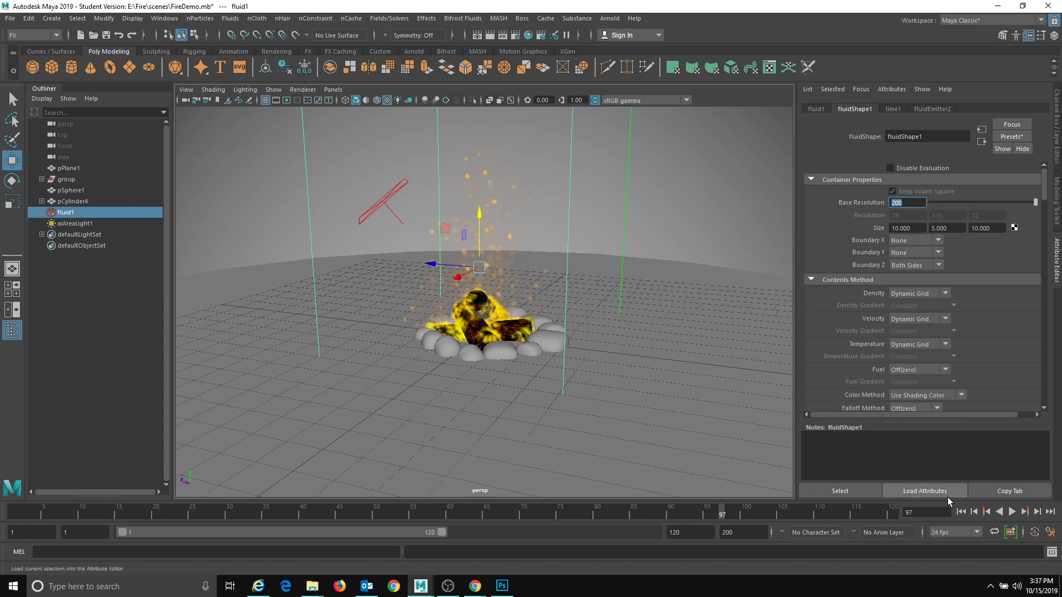
- Return to frame 1 and turn on Cached Playback for the timeline
{"action": "left_click_drag", "start_coordinate": [36, 505], "coordinate": [2, 506]}
{"action": "left_click", "coordinate": [42, 515]}
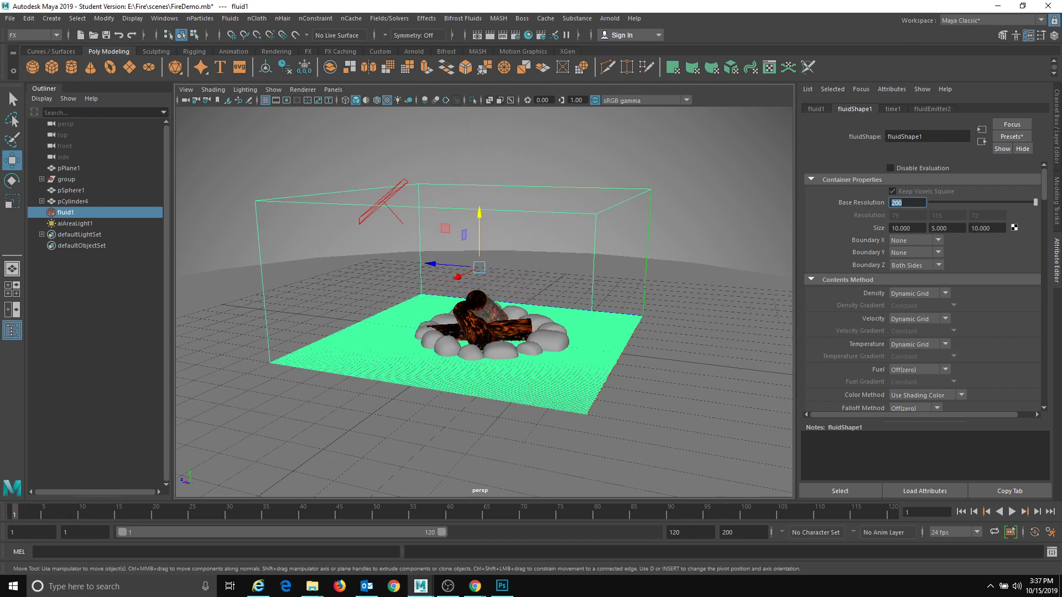
{"action": "right_click", "coordinate": [1015, 515]}
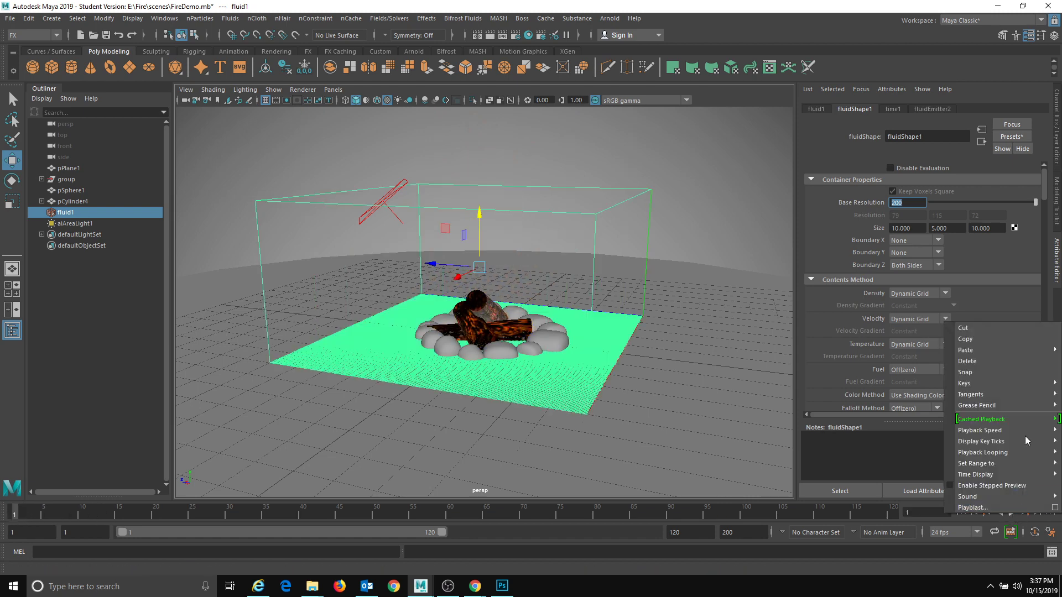
{"action": "mouse_move", "coordinate": [1025, 419]}
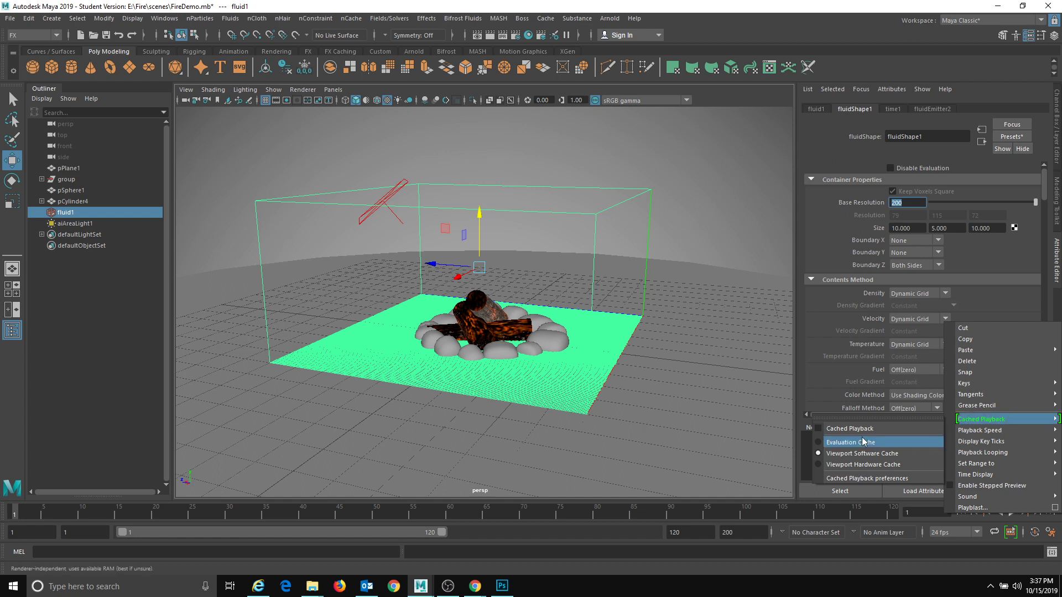
{"action": "left_click", "coordinate": [822, 424]}
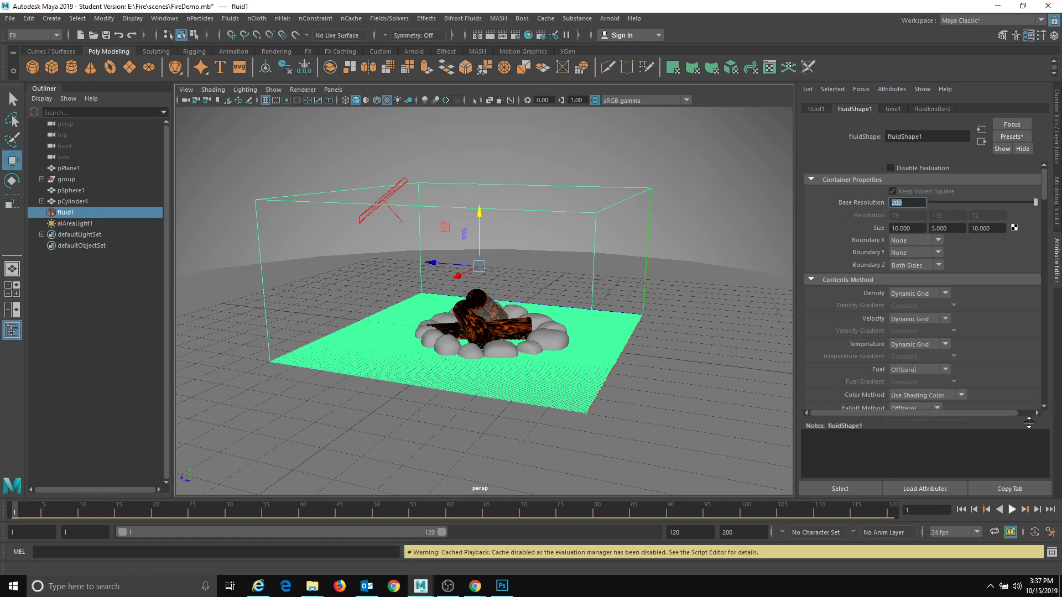
- Simulate the 200-resolution fire to frame 41 and render that frame in Arnold RenderView
{"action": "left_click", "coordinate": [1012, 510]}
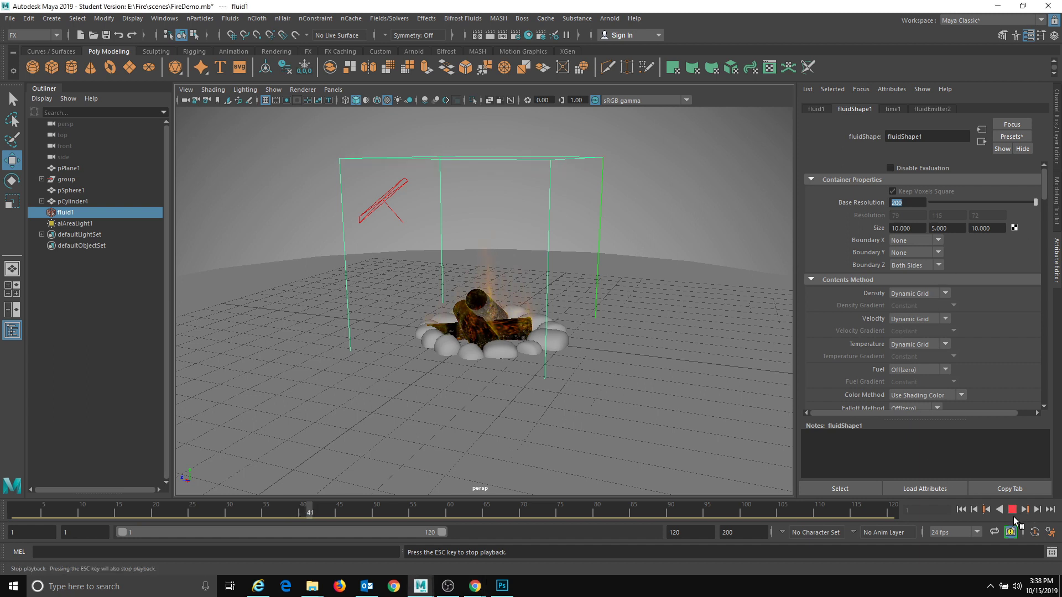
{"action": "left_click", "coordinate": [1012, 513]}
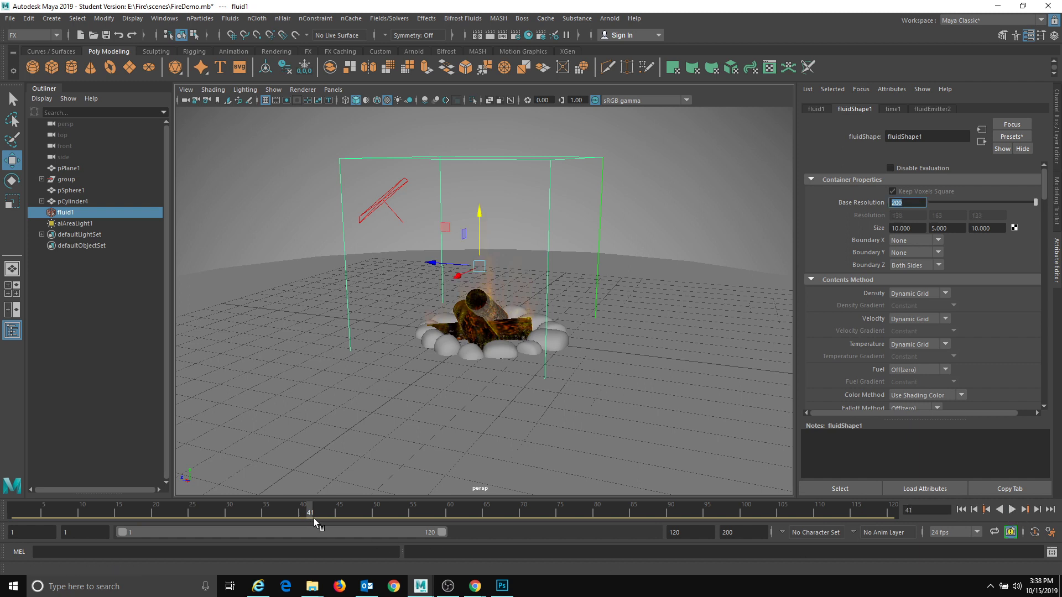
{"action": "left_click", "coordinate": [609, 18]}
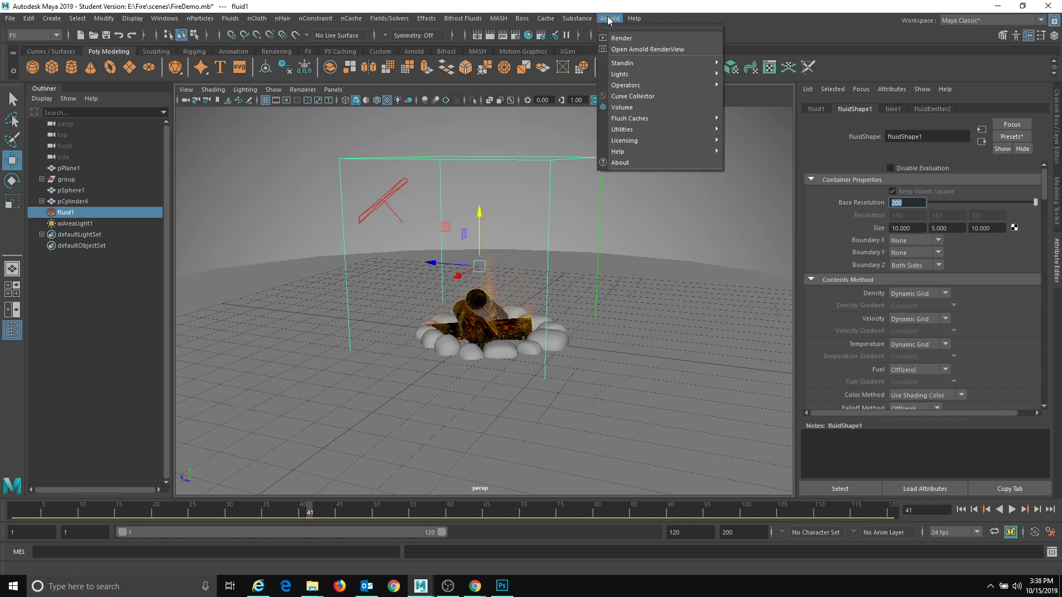
{"action": "left_click", "coordinate": [650, 49]}
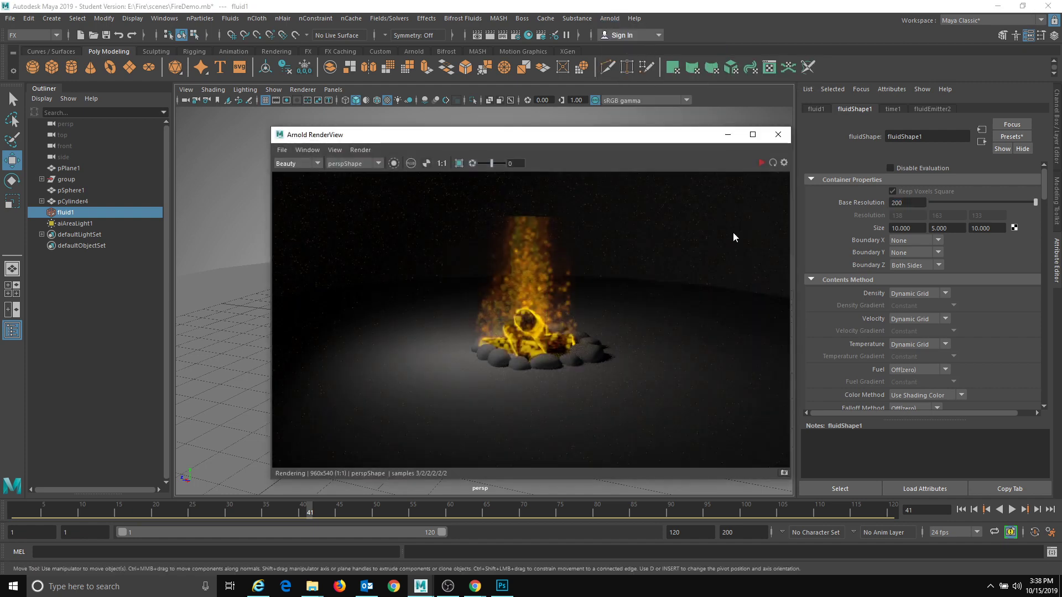
{"action": "left_click", "coordinate": [761, 163]}
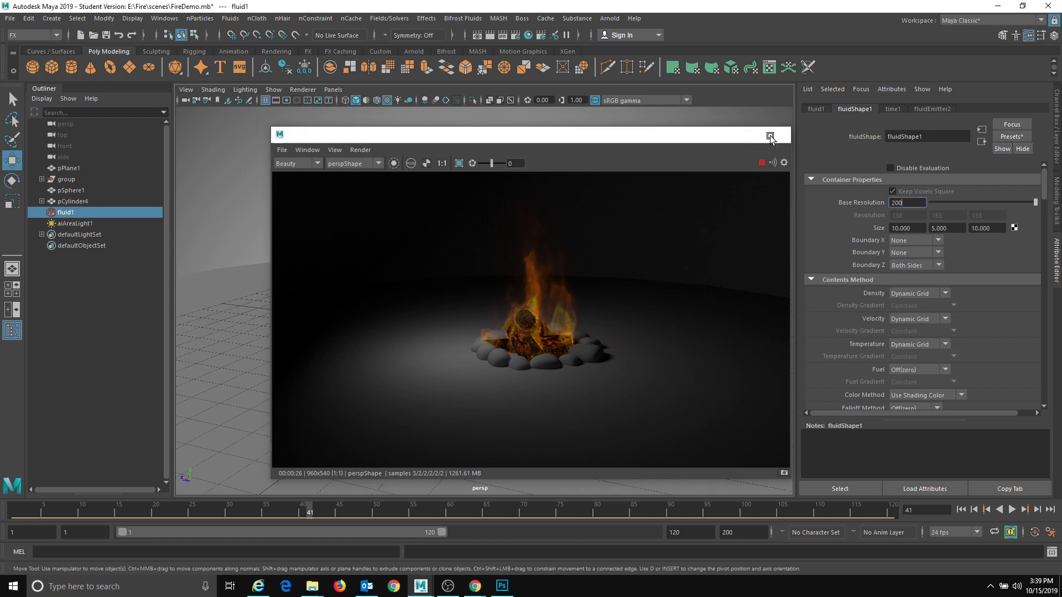
- Close the Arnold RenderView and play the cached fire simulation in the viewport, stopping it after about frame 48
{"action": "left_click", "coordinate": [777, 135]}
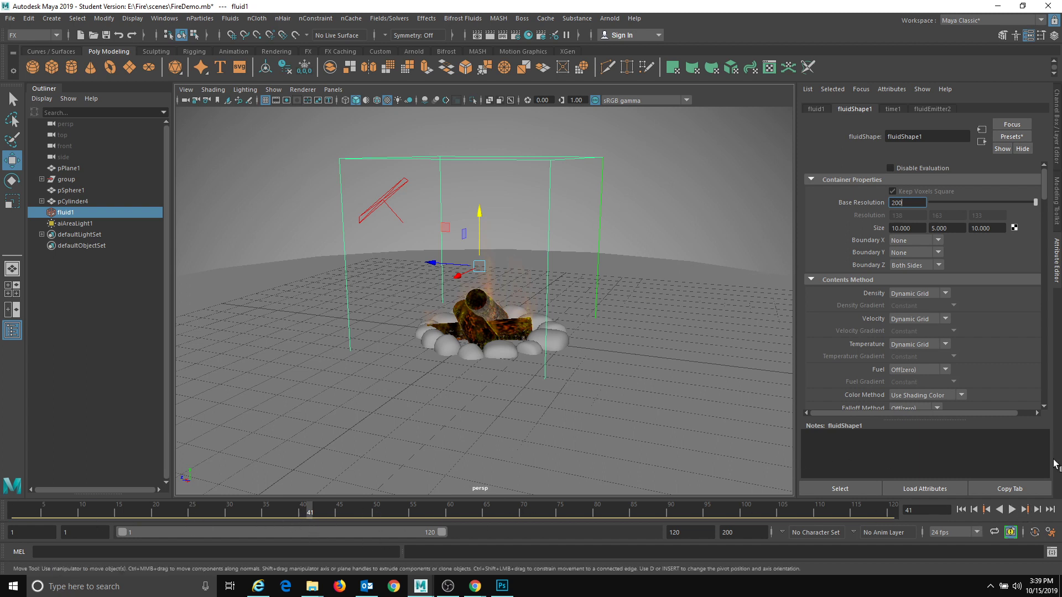
{"action": "left_click", "coordinate": [1012, 509]}
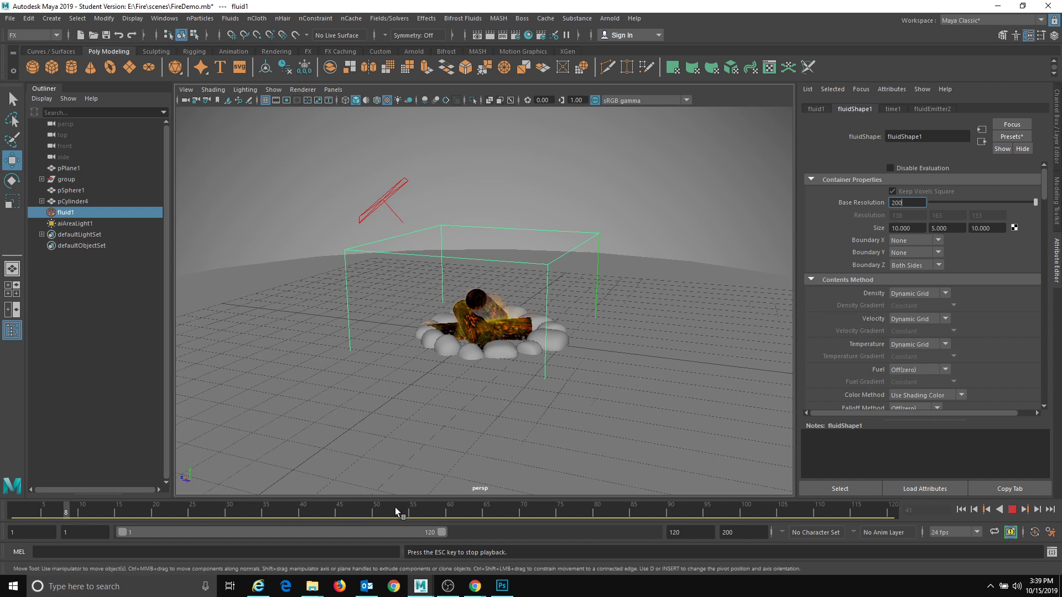
{"action": "mouse_move", "coordinate": [421, 586]}
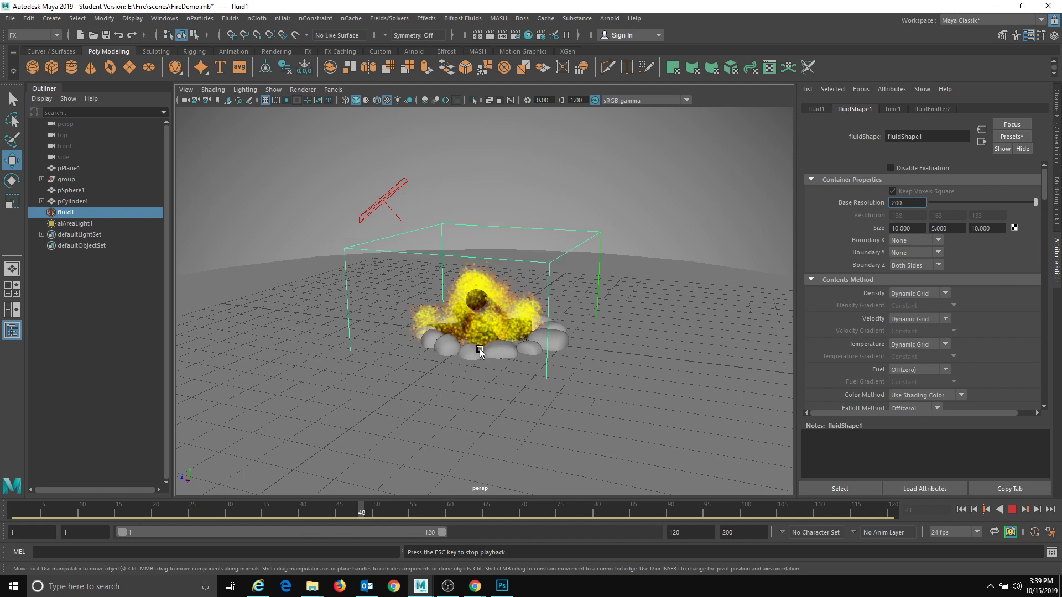
{"action": "key", "text": "Escape"}
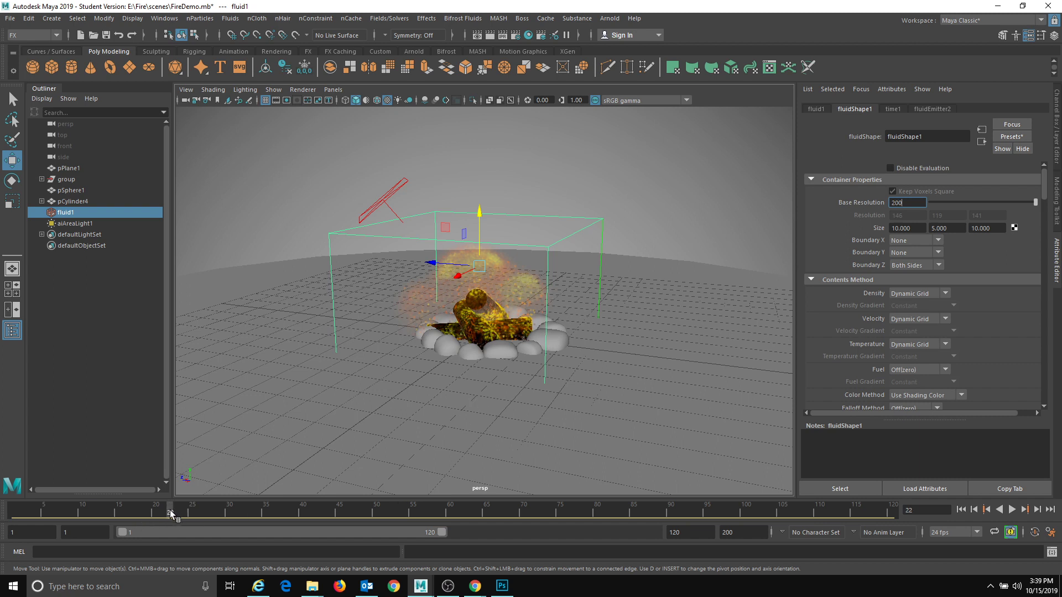
- Review the early flames at frames 22, 16 and 10, and return the timeline to frame 1
{"action": "left_click", "coordinate": [170, 509]}
{"action": "left_click", "coordinate": [126, 504]}
{"action": "left_click", "coordinate": [83, 505]}
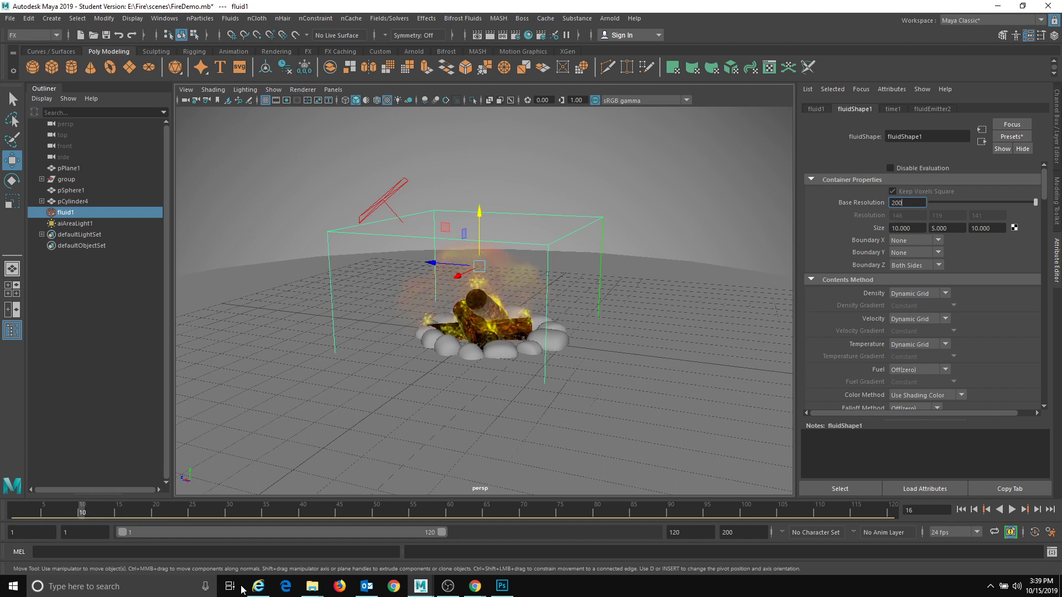
{"action": "mouse_move", "coordinate": [259, 586]}
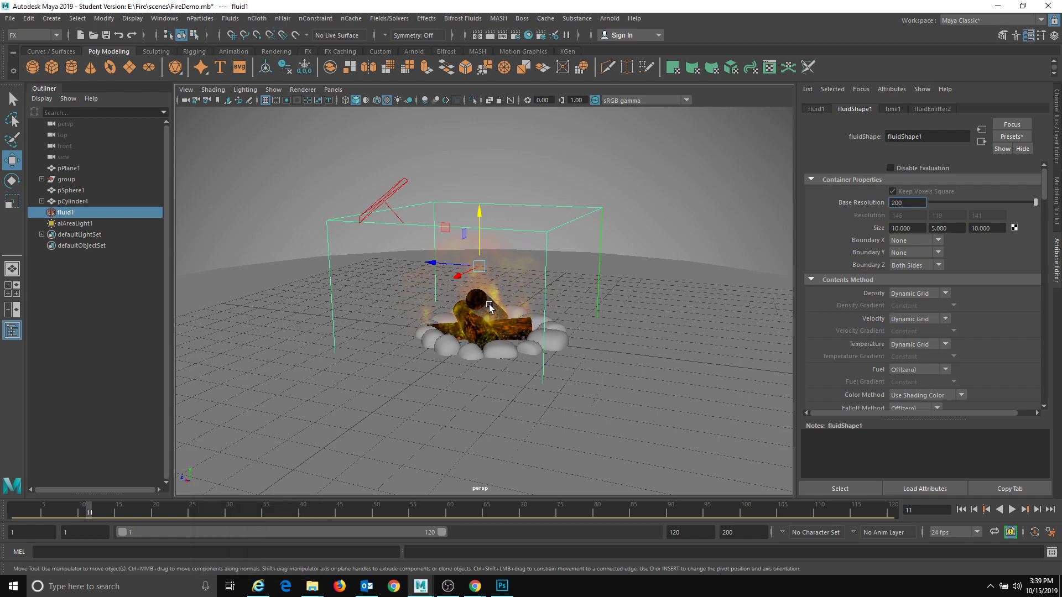
{"action": "left_click_drag", "start_coordinate": [53, 510], "coordinate": [6, 514]}
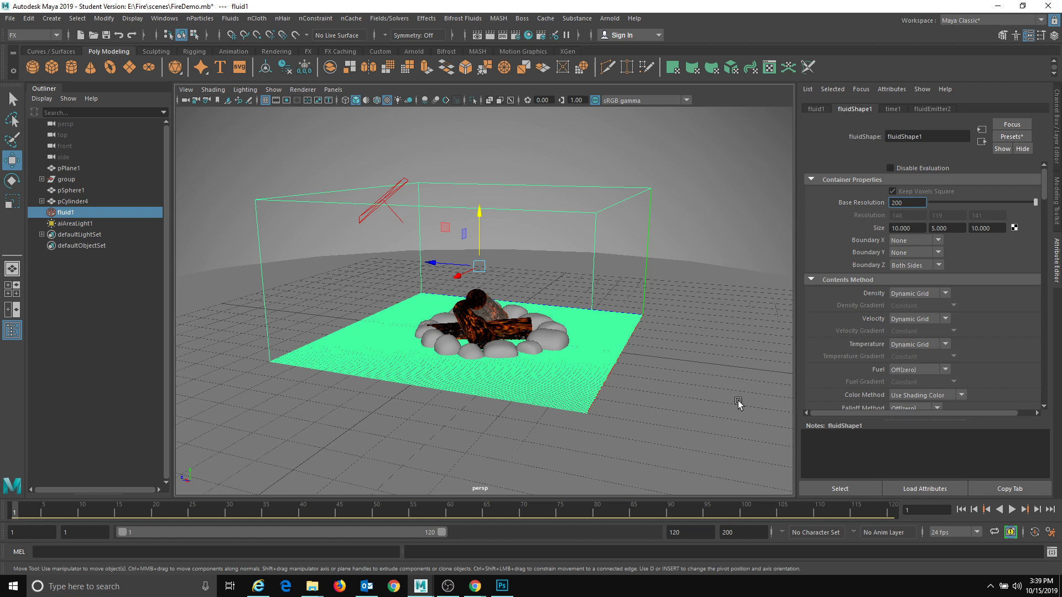
- Check the timeline's Cached Playback options, and scrub and play the opening frames before returning to frame 1
{"action": "right_click", "coordinate": [1010, 510]}
{"action": "mouse_move", "coordinate": [985, 418]}
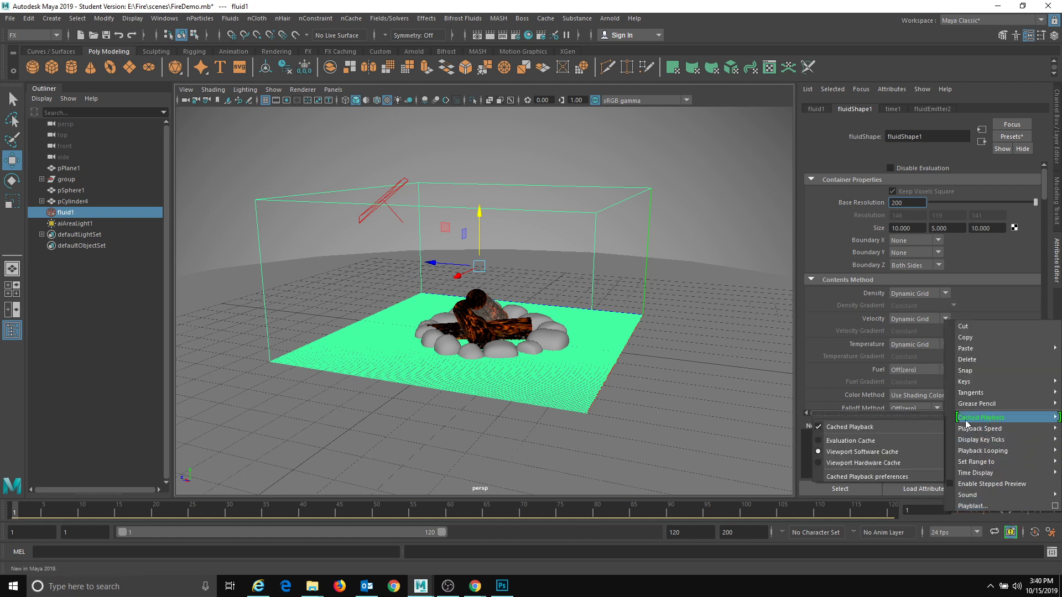
{"action": "left_click", "coordinate": [642, 163]}
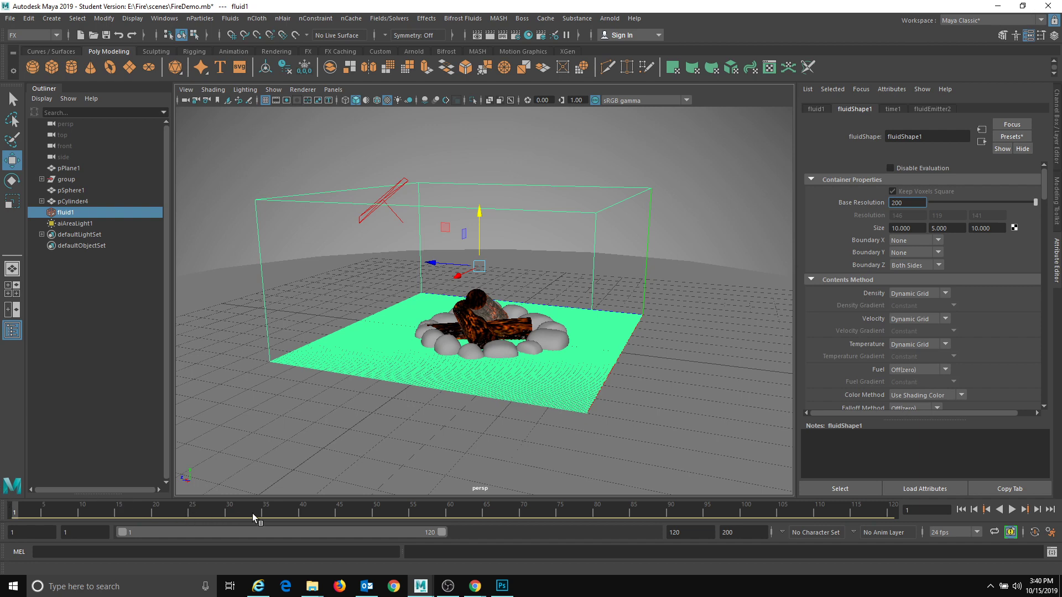
{"action": "left_click", "coordinate": [65, 509]}
{"action": "left_click_drag", "start_coordinate": [70, 510], "coordinate": [2, 499]}
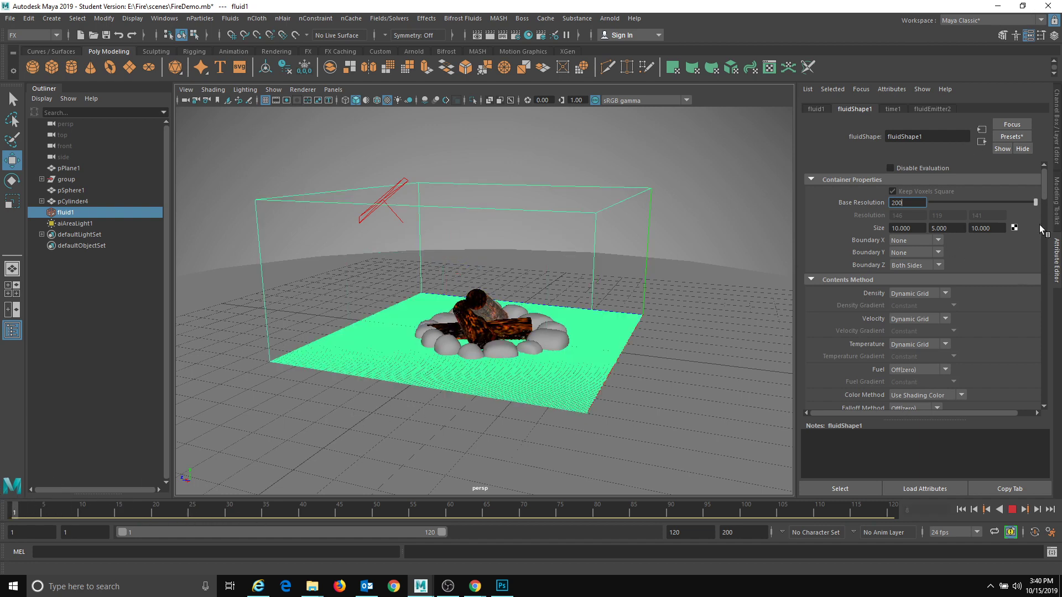
{"action": "key", "text": "Escape"}
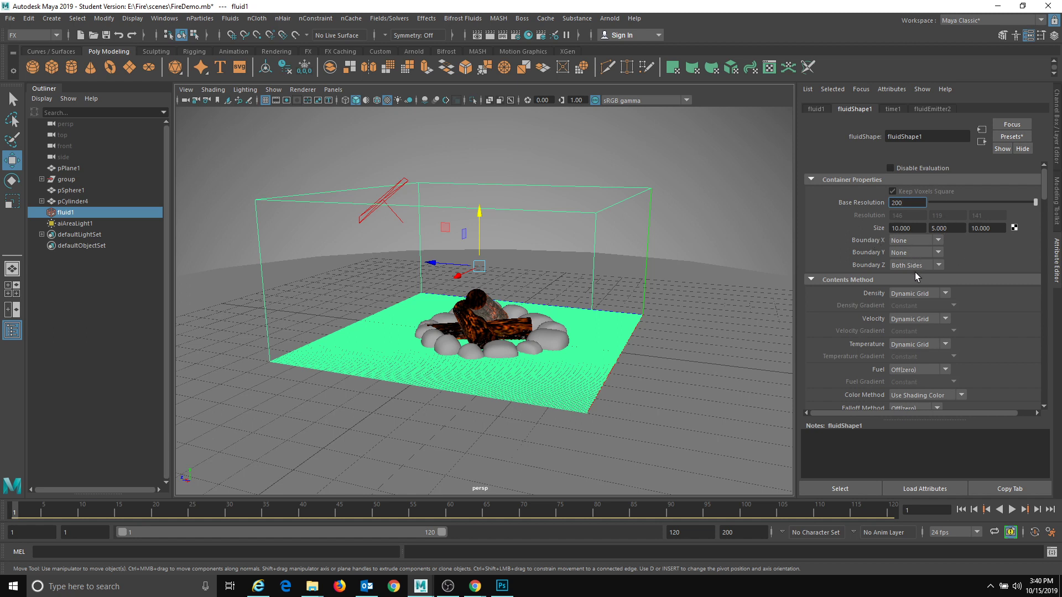
- Review the fluidShape1 settings from Contents Method through Dynamic Simulation, Auto Resize, Contents Details and Shading to Opacity
{"action": "scroll", "coordinate": [937, 300], "scroll_direction": "down", "scroll_amount": 5}
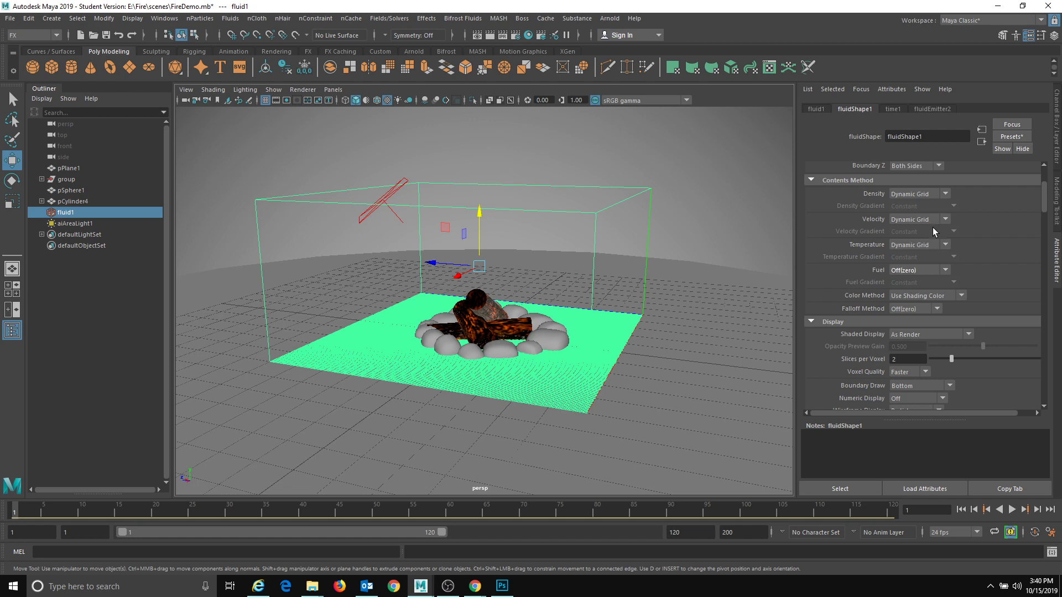
{"action": "scroll", "coordinate": [905, 403], "scroll_direction": "down", "scroll_amount": 5}
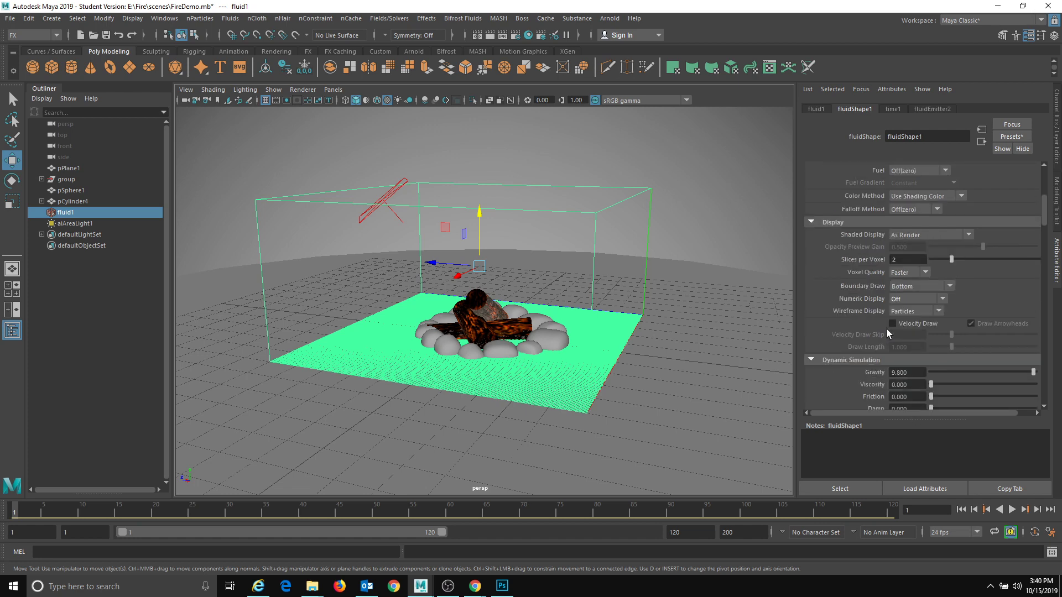
{"action": "scroll", "coordinate": [887, 337], "scroll_direction": "down", "scroll_amount": 5}
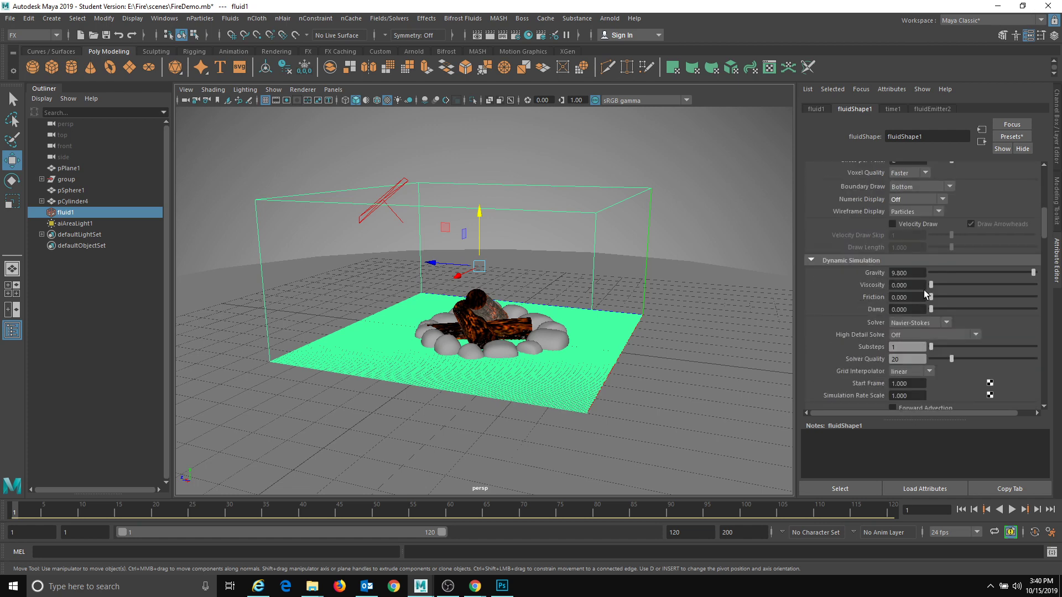
{"action": "scroll", "coordinate": [885, 337], "scroll_direction": "down", "scroll_amount": 15}
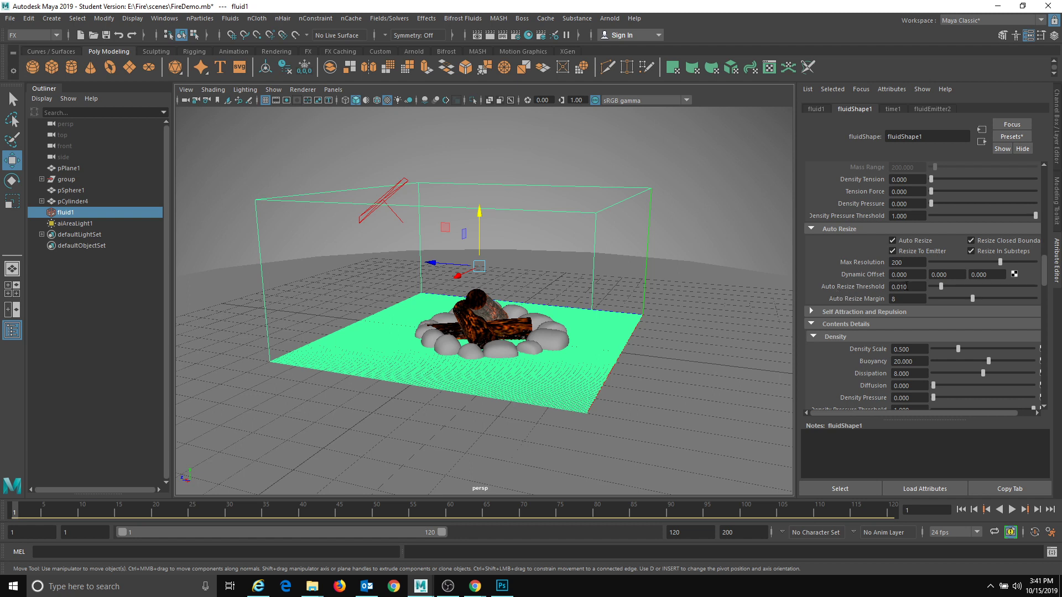
{"action": "scroll", "coordinate": [885, 361], "scroll_direction": "down", "scroll_amount": 4}
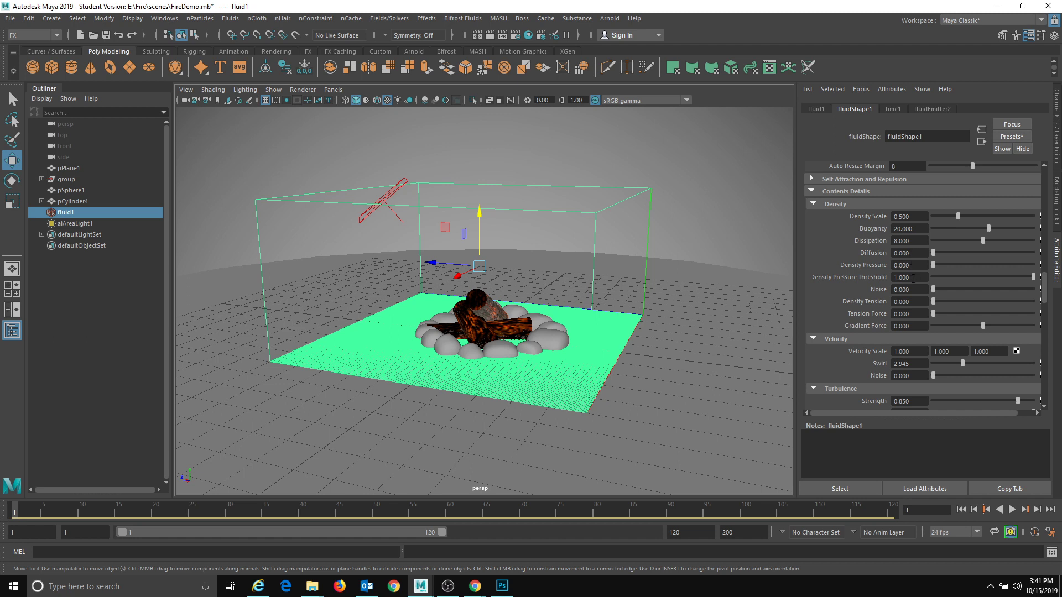
{"action": "scroll", "coordinate": [913, 278], "scroll_direction": "down", "scroll_amount": 3}
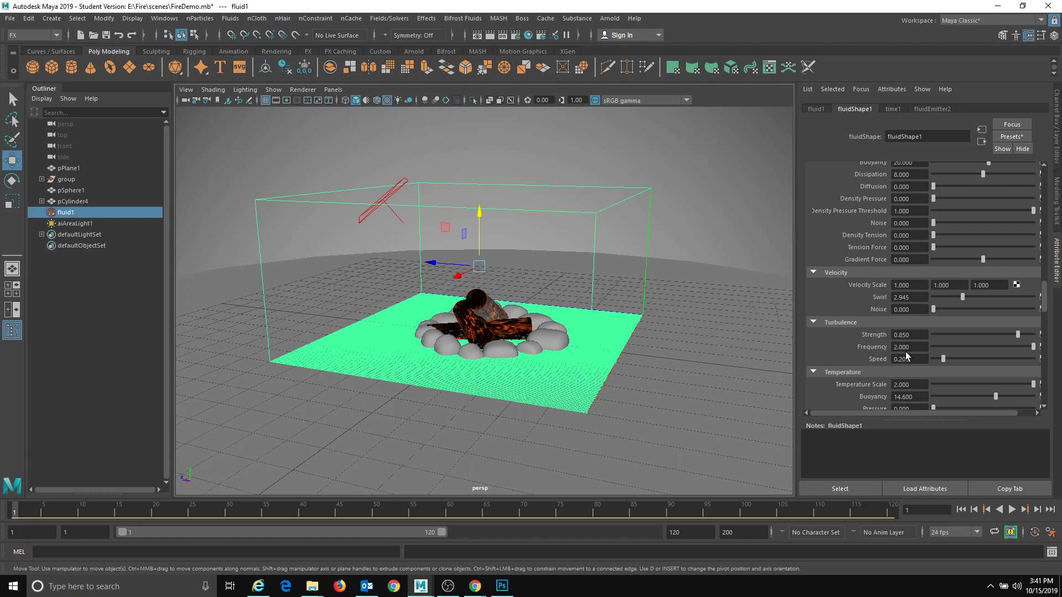
{"action": "scroll", "coordinate": [910, 362], "scroll_direction": "down", "scroll_amount": 3}
{"action": "scroll", "coordinate": [918, 371], "scroll_direction": "down", "scroll_amount": 3}
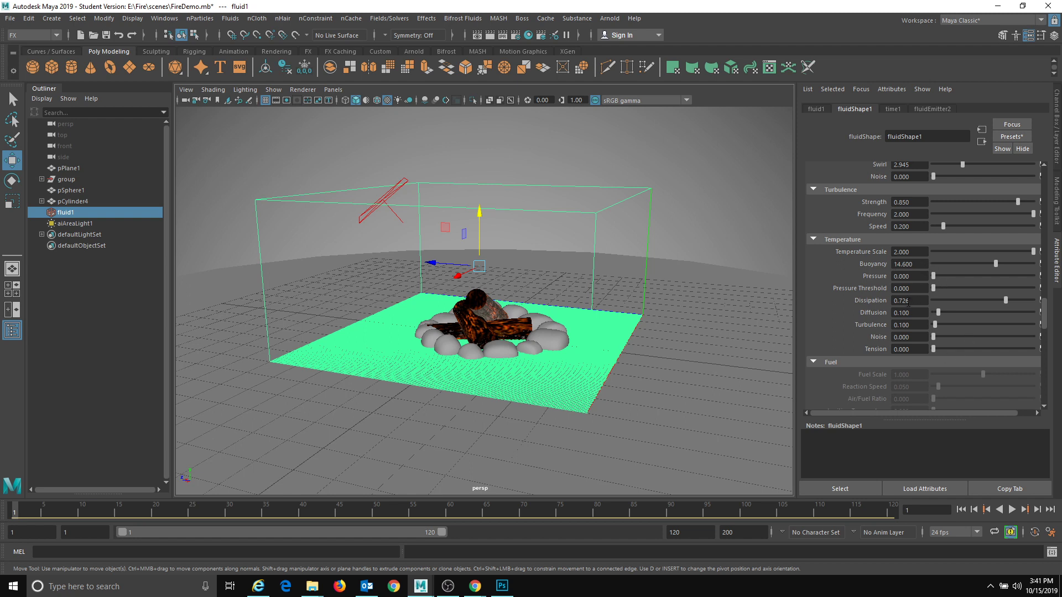
{"action": "scroll", "coordinate": [909, 348], "scroll_direction": "down", "scroll_amount": 10}
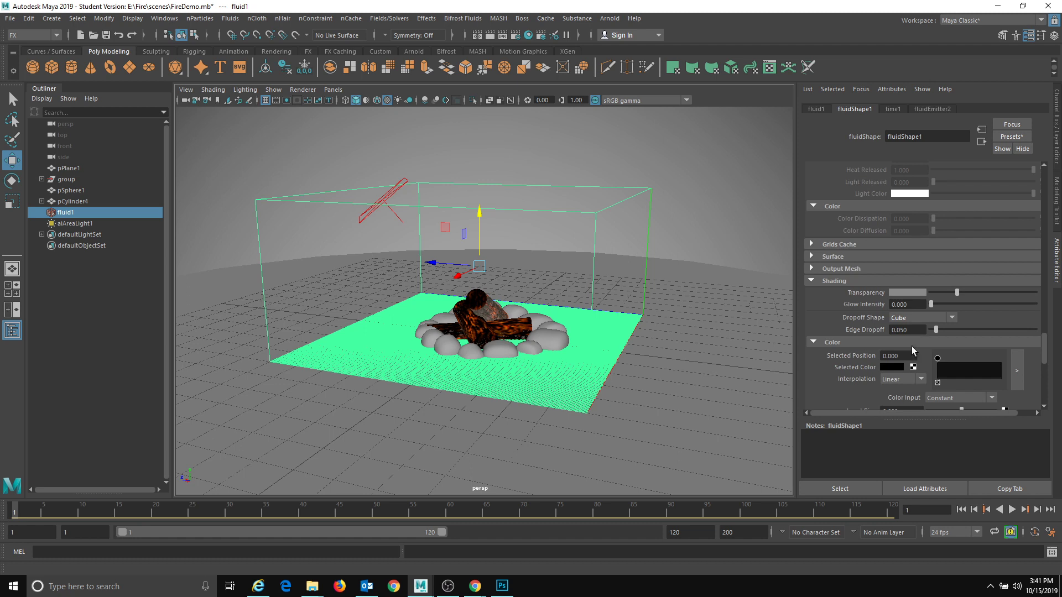
{"action": "scroll", "coordinate": [868, 303], "scroll_direction": "down", "scroll_amount": 3}
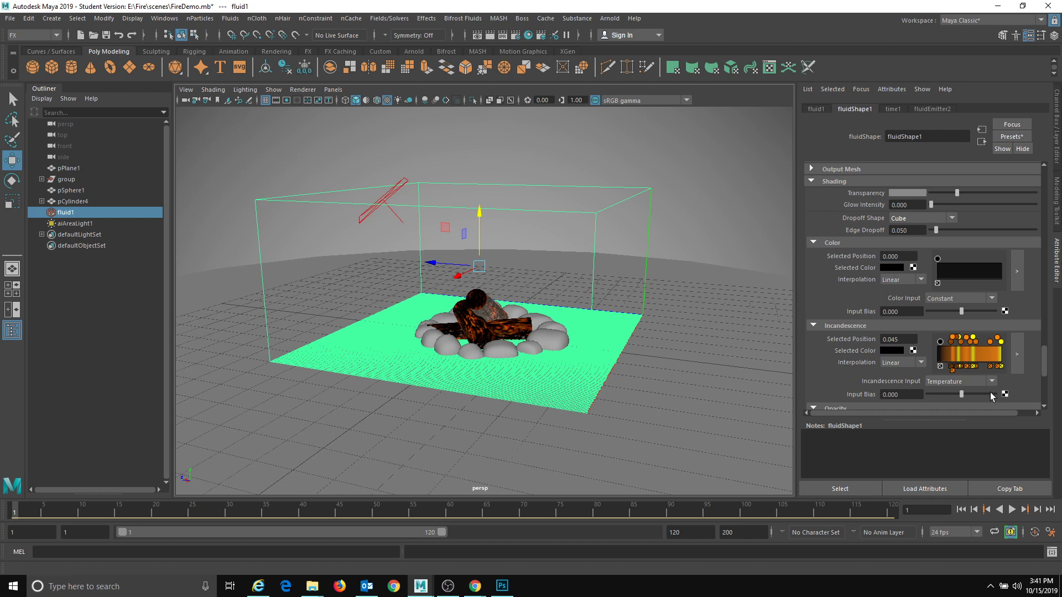
{"action": "scroll", "coordinate": [954, 356], "scroll_direction": "down", "scroll_amount": 3}
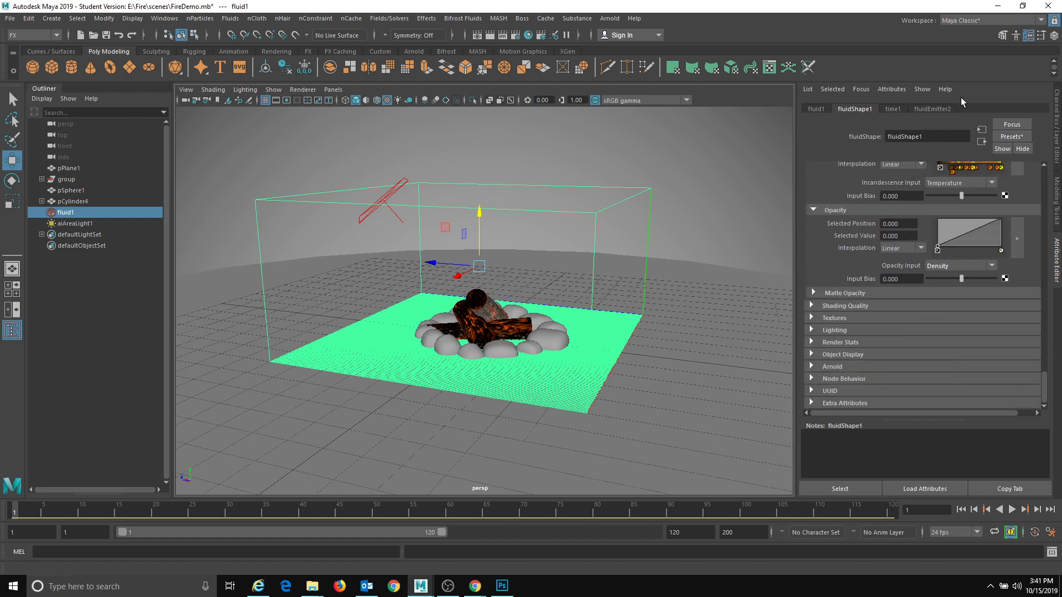
- Review fluidEmitter2's Fluid Attributes, Fluid Emission Turbulence and remaining emitter settings, and deselect the fluid container
{"action": "left_click", "coordinate": [934, 108]}
{"action": "scroll", "coordinate": [921, 337], "scroll_direction": "up", "scroll_amount": 5}
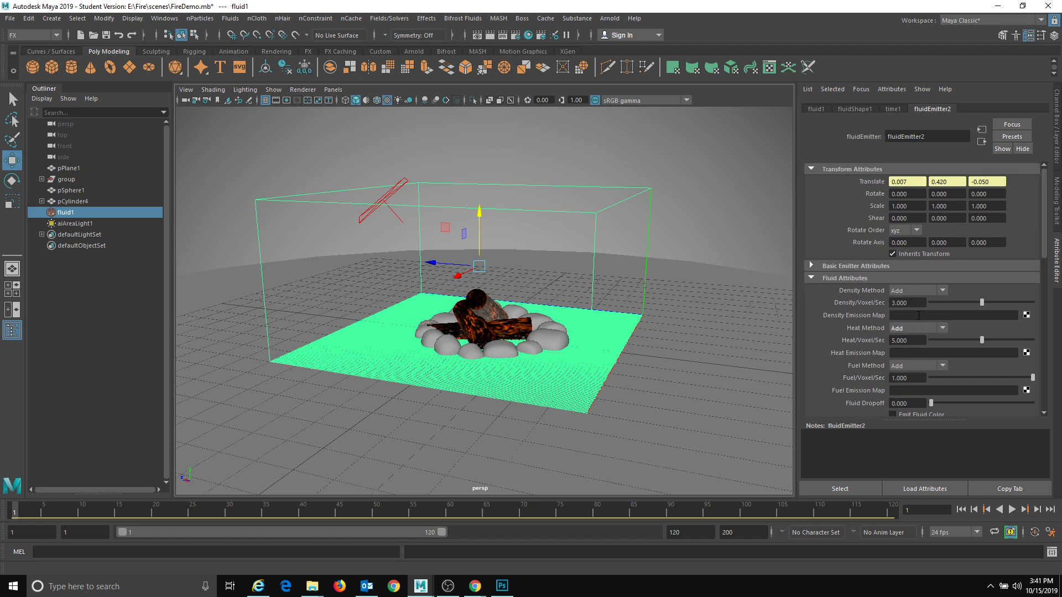
{"action": "scroll", "coordinate": [919, 316], "scroll_direction": "down", "scroll_amount": 3}
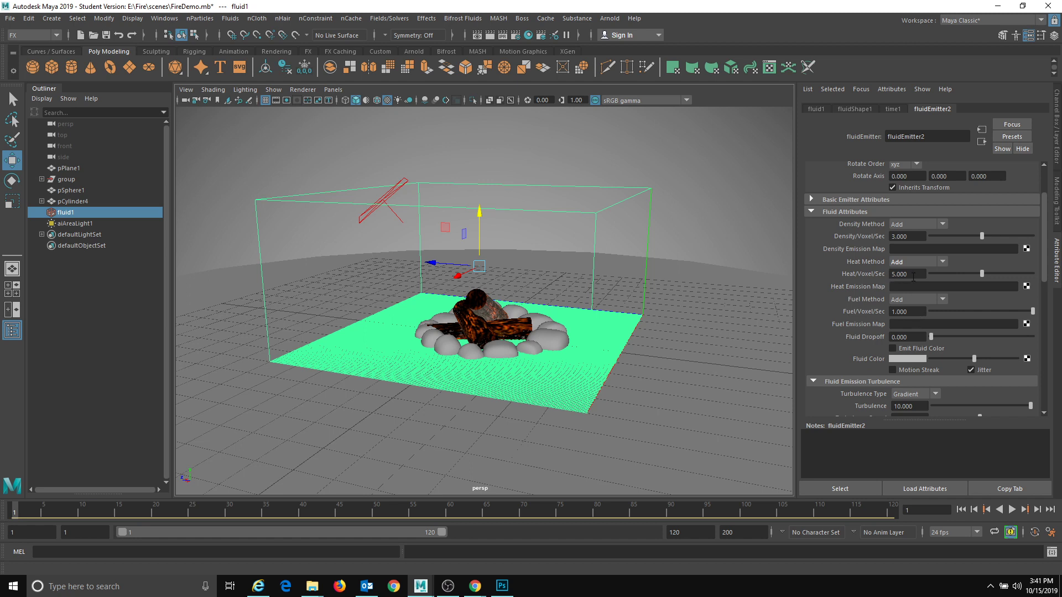
{"action": "scroll", "coordinate": [952, 312], "scroll_direction": "down", "scroll_amount": 4}
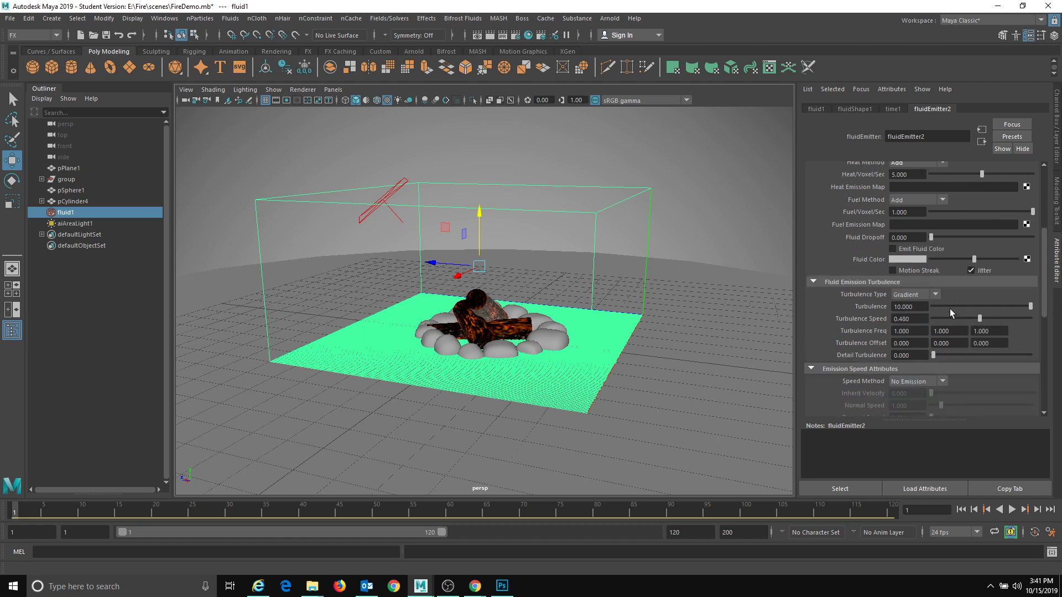
{"action": "scroll", "coordinate": [950, 308], "scroll_direction": "down", "scroll_amount": 3}
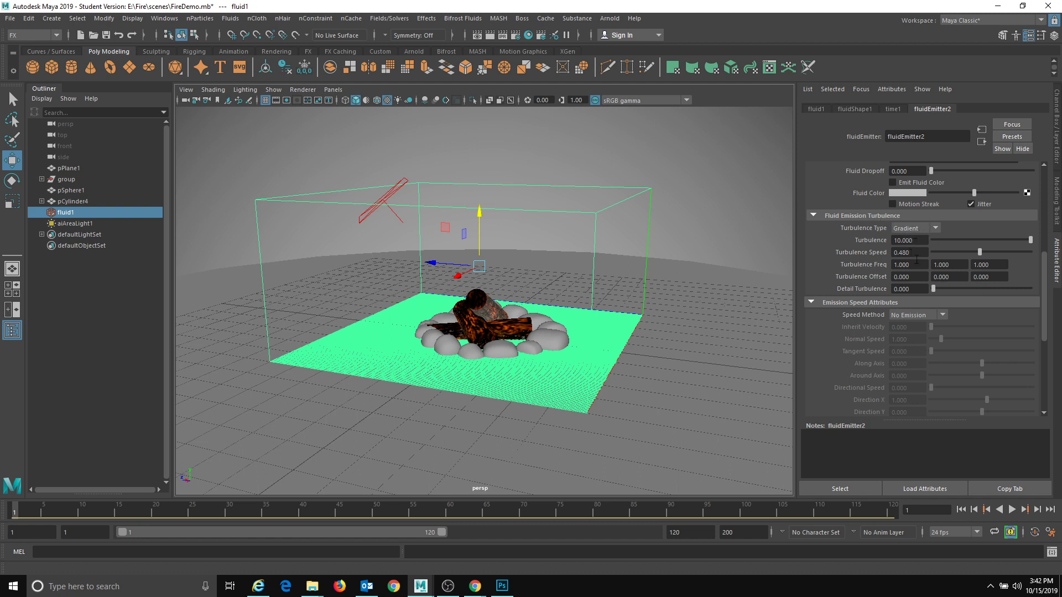
{"action": "scroll", "coordinate": [913, 318], "scroll_direction": "down", "scroll_amount": 8}
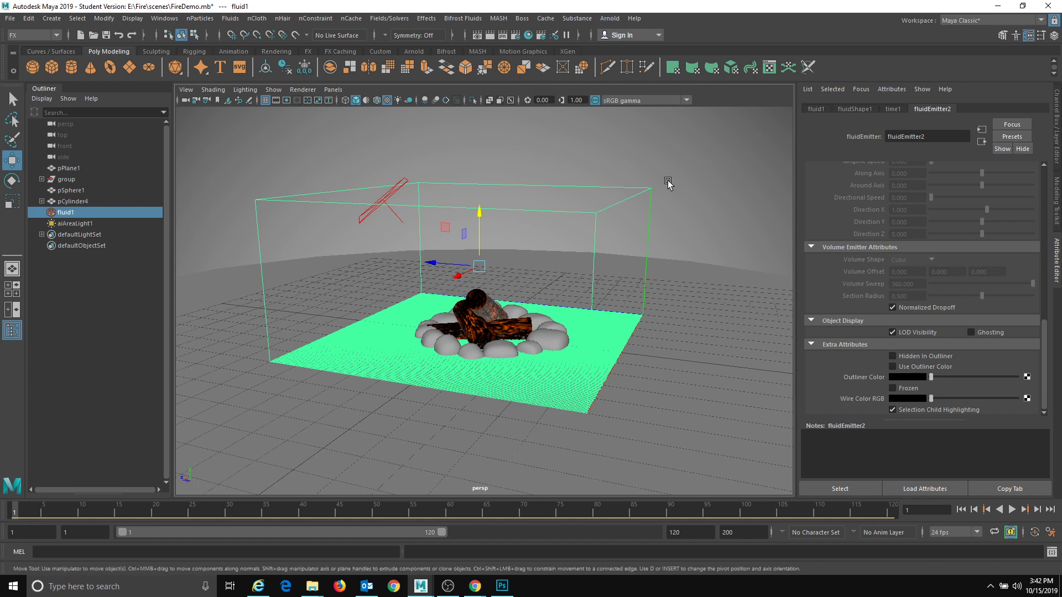
{"action": "left_click", "coordinate": [731, 235]}
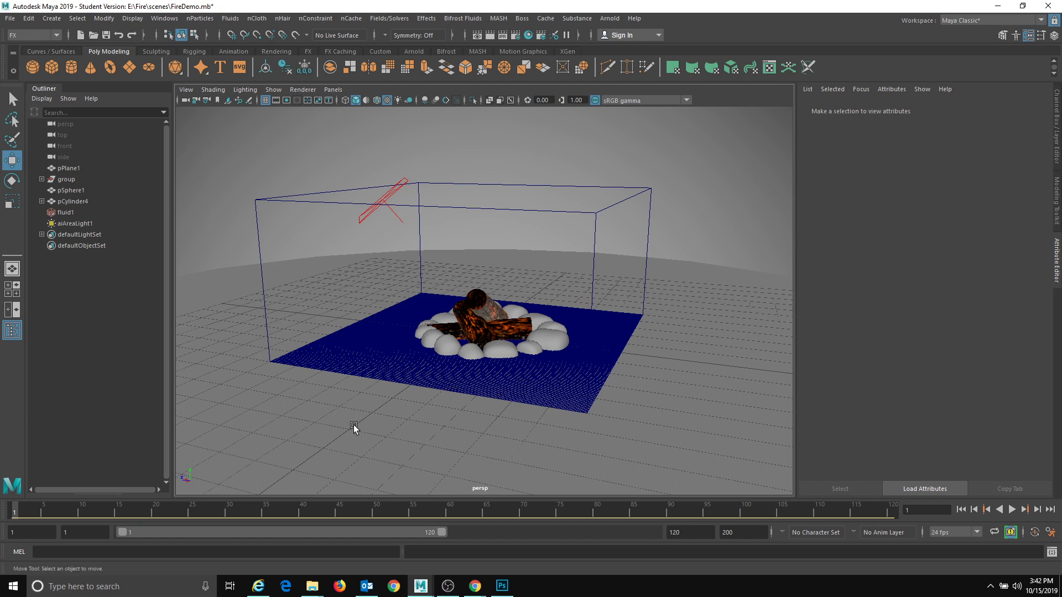
{"action": "mouse_move", "coordinate": [483, 590]}
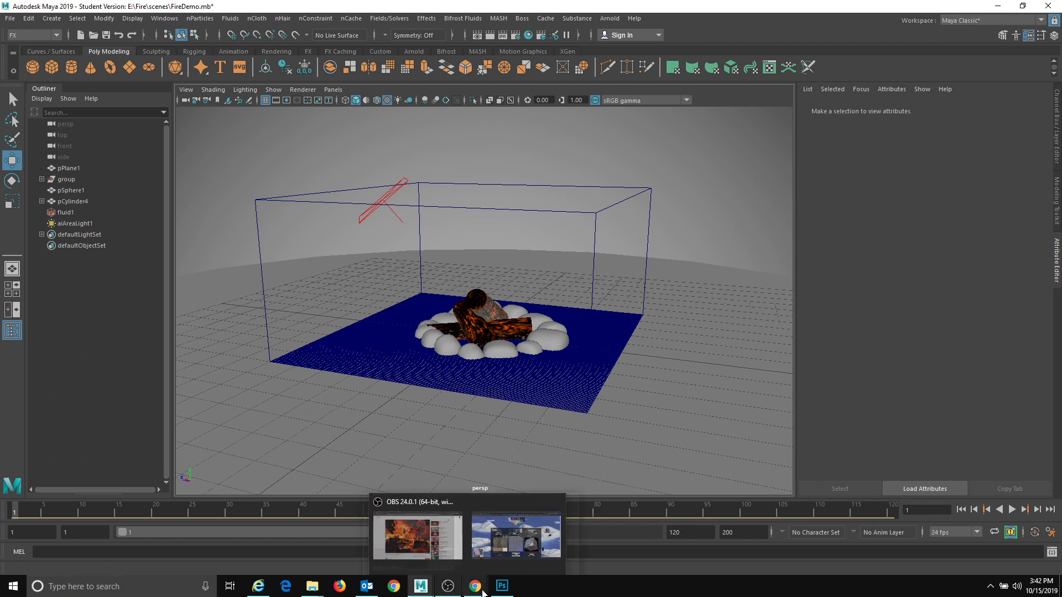